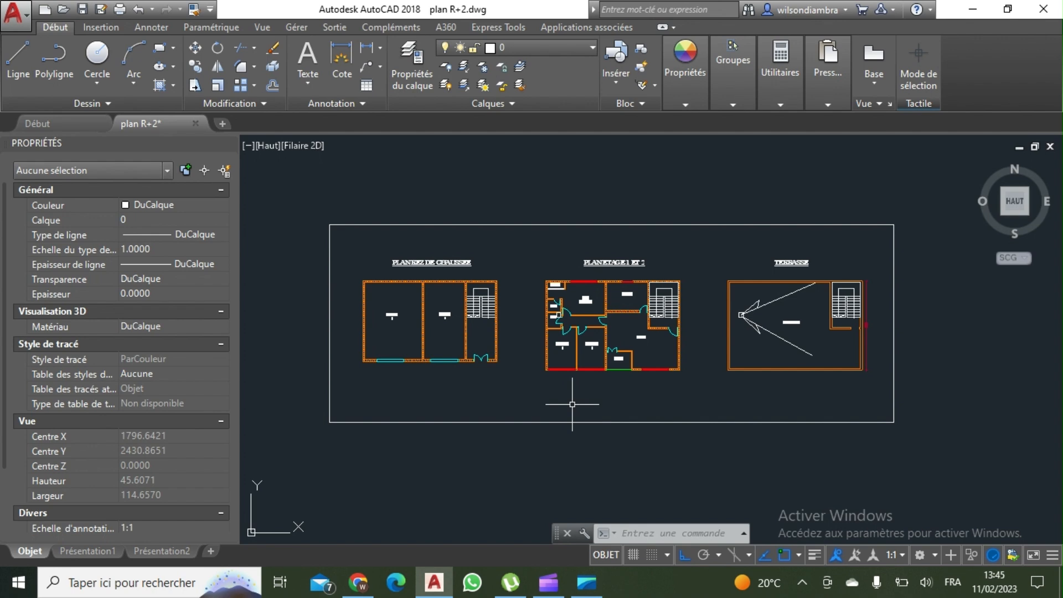
Examine the framed ground floor, upper floor and terrace plans
scroll(546, 394, up, 2)
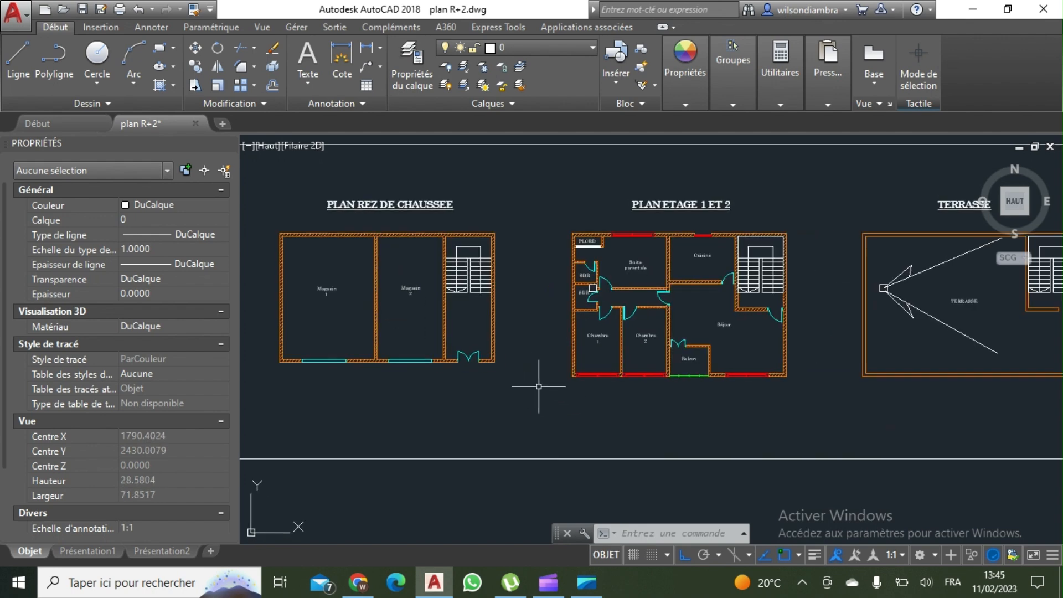
scroll(539, 387, down, 2)
middle_drag(538, 388, 569, 398)
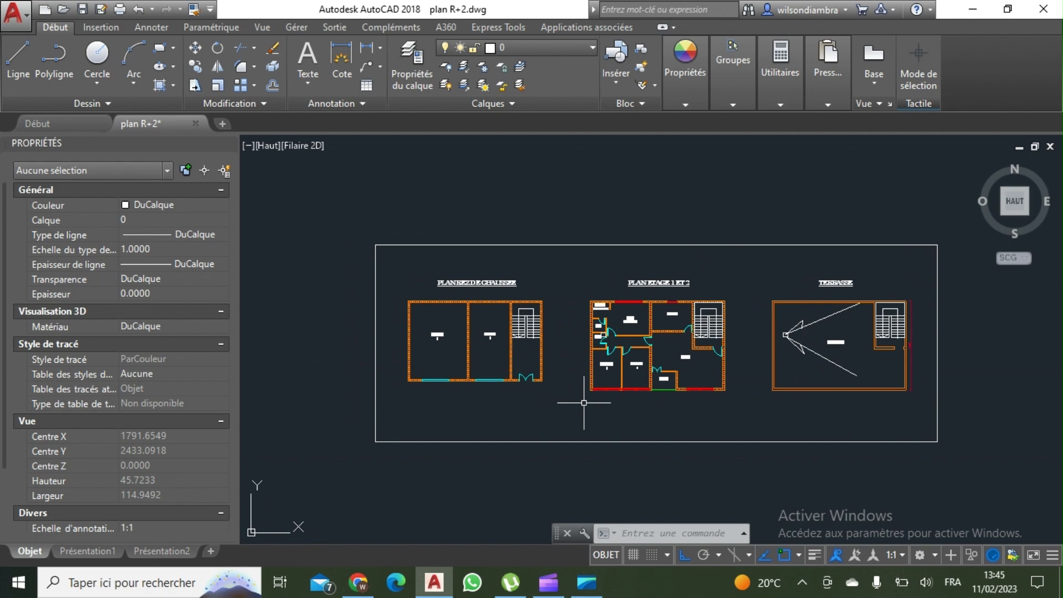
scroll(584, 402, up, 2)
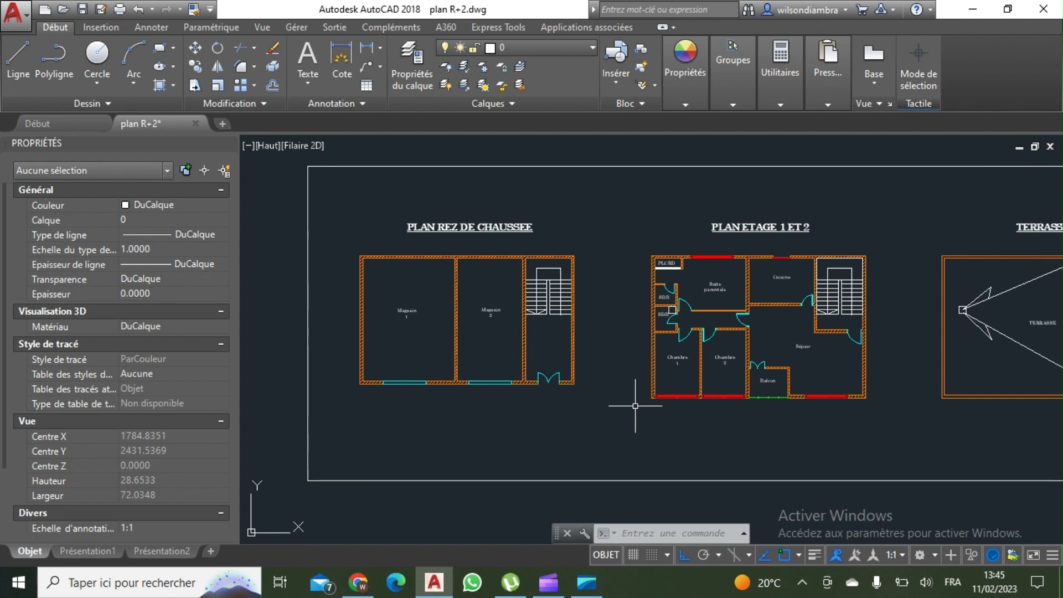
scroll(635, 406, down, 3)
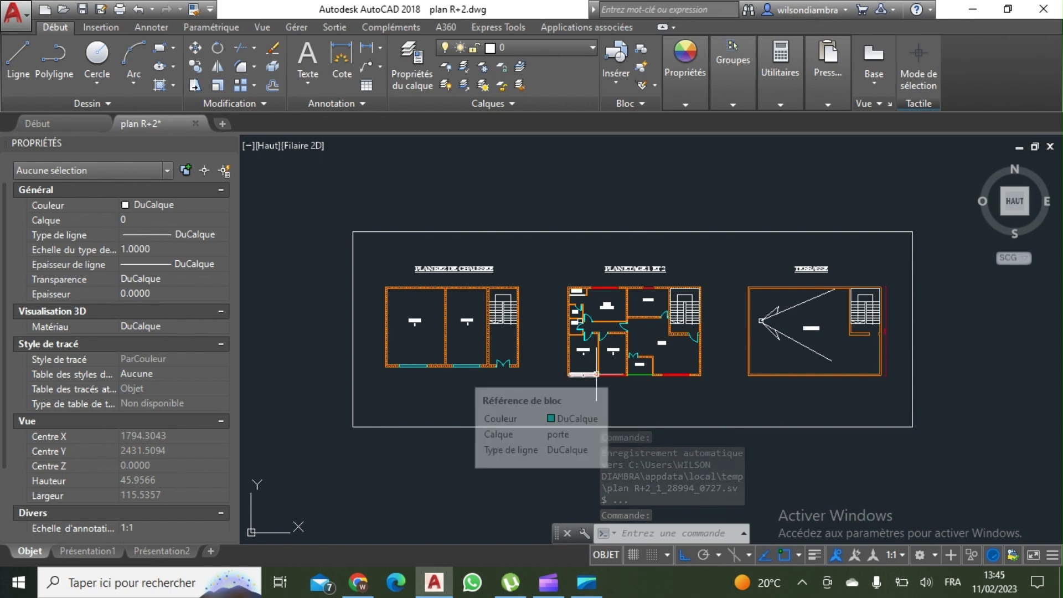
scroll(537, 406, up, 3)
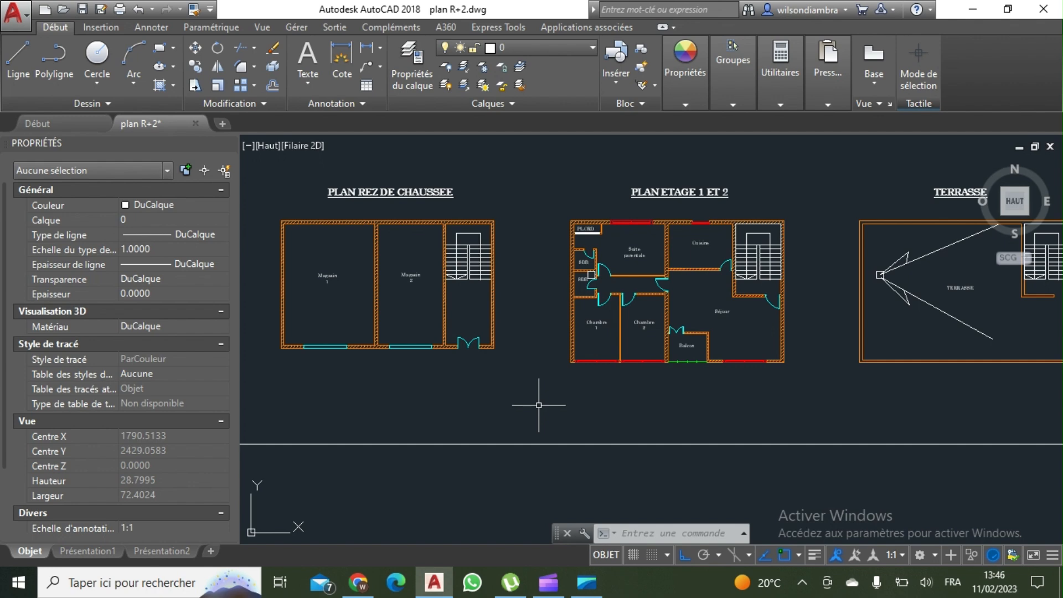
middle_drag(612, 392, 656, 397)
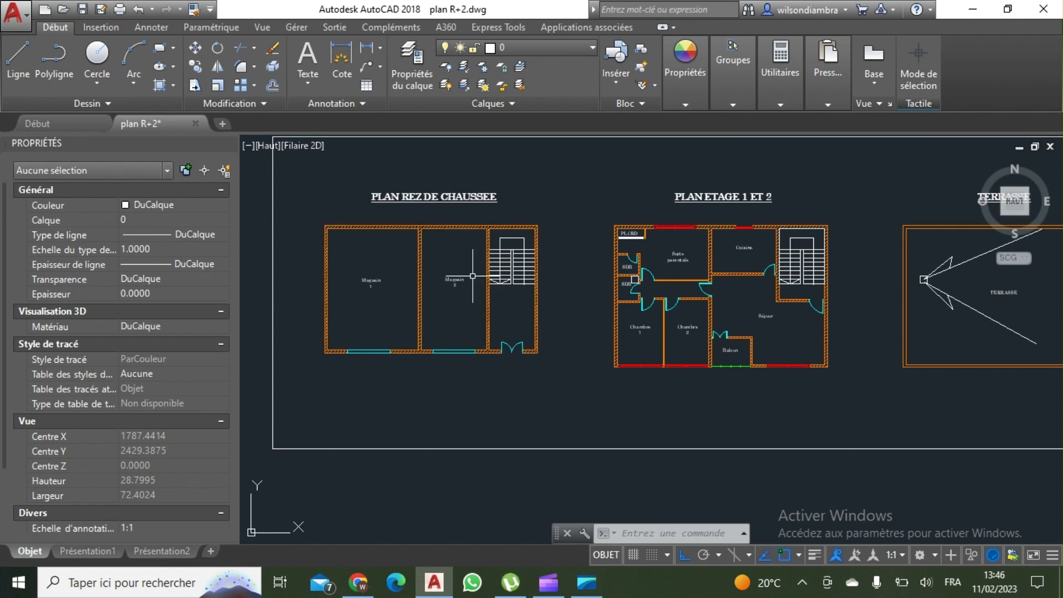
Copy the three floor plans with their titles straight down to the empty area below the frame
scroll(610, 289, down, 2)
click(945, 337)
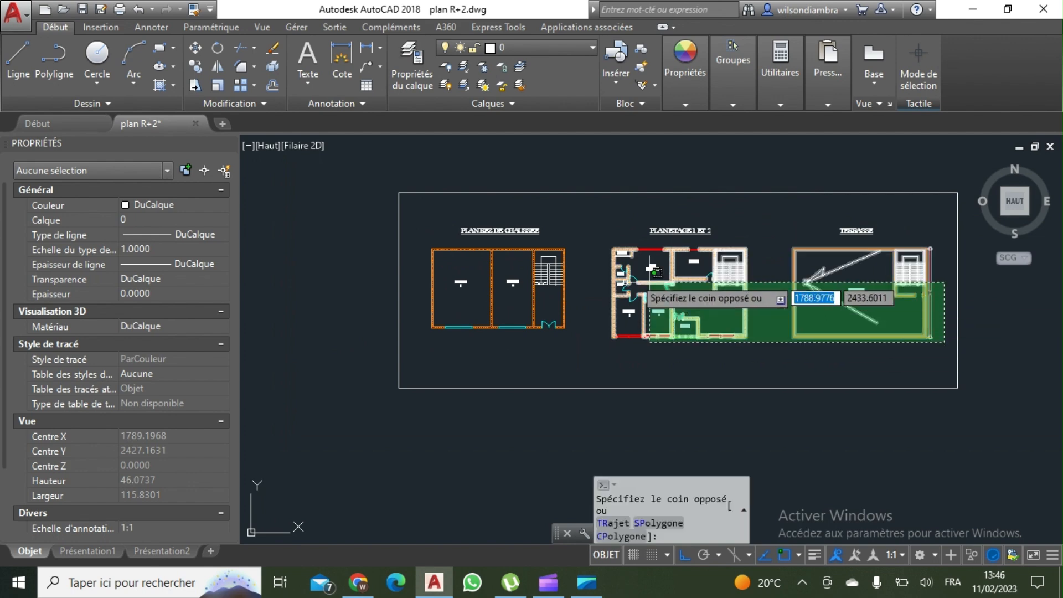
click(422, 213)
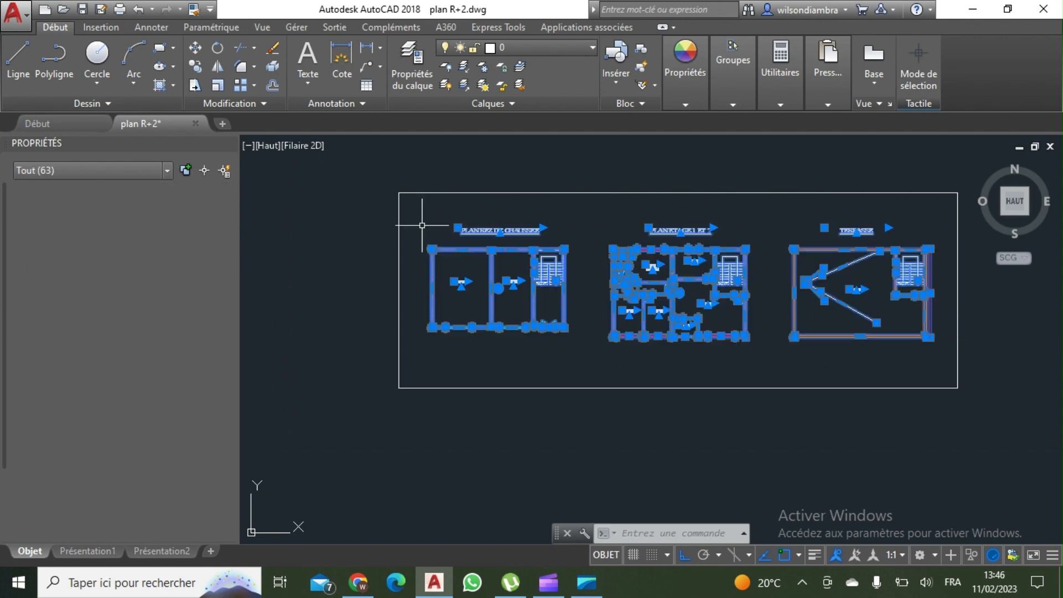
click(195, 68)
click(663, 273)
scroll(663, 273, down, 2)
middle_drag(662, 266, 621, 115)
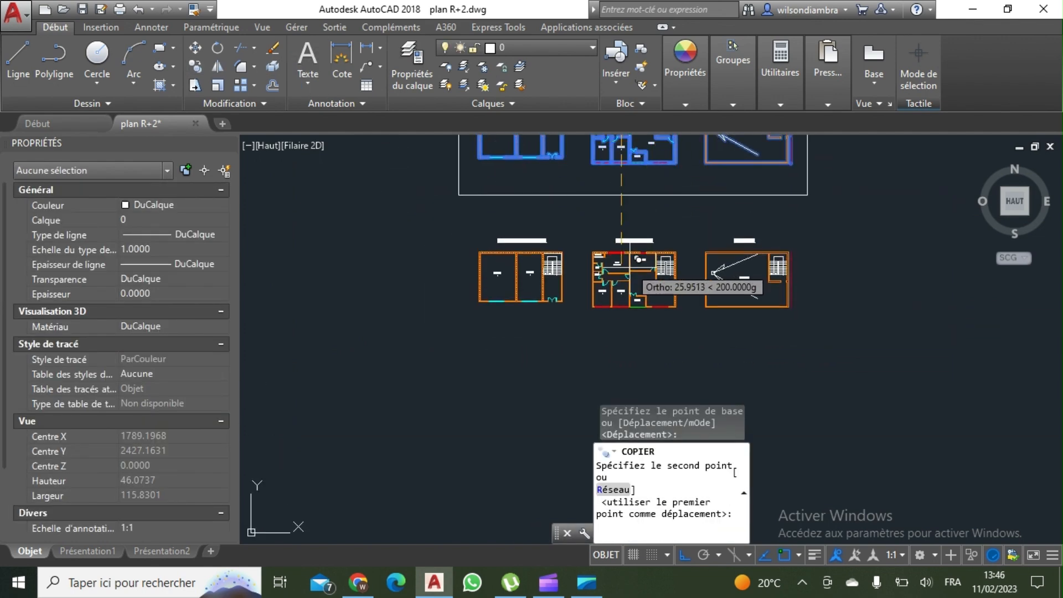
click(638, 276)
key(Escape)
Erase the red vertical dimension beside the copied TERRASSE plan
scroll(825, 267, up, 2)
click(798, 312)
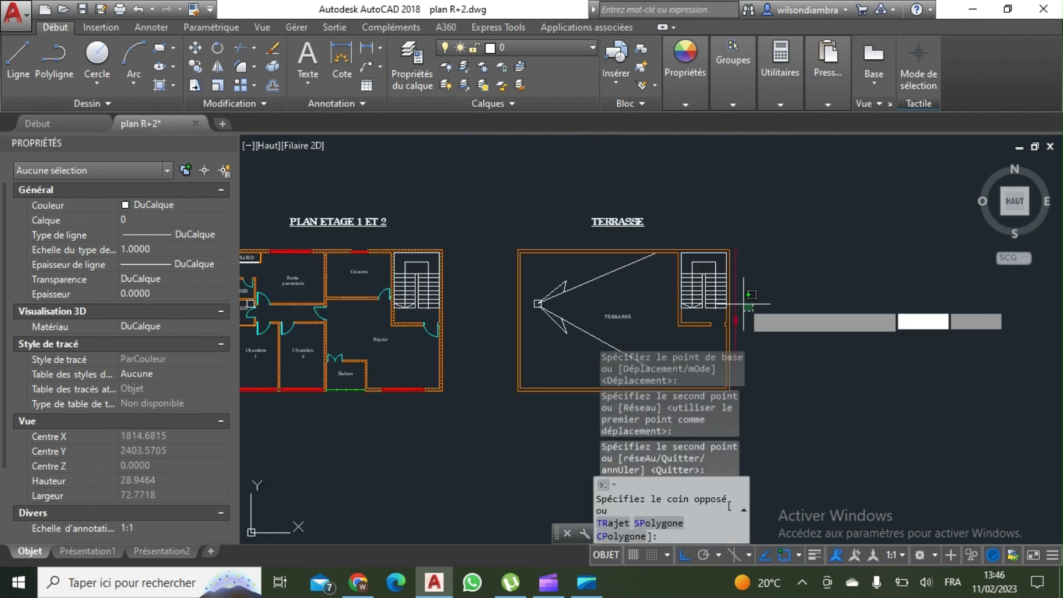
click(732, 326)
key(Delete)
scroll(726, 230, down, 4)
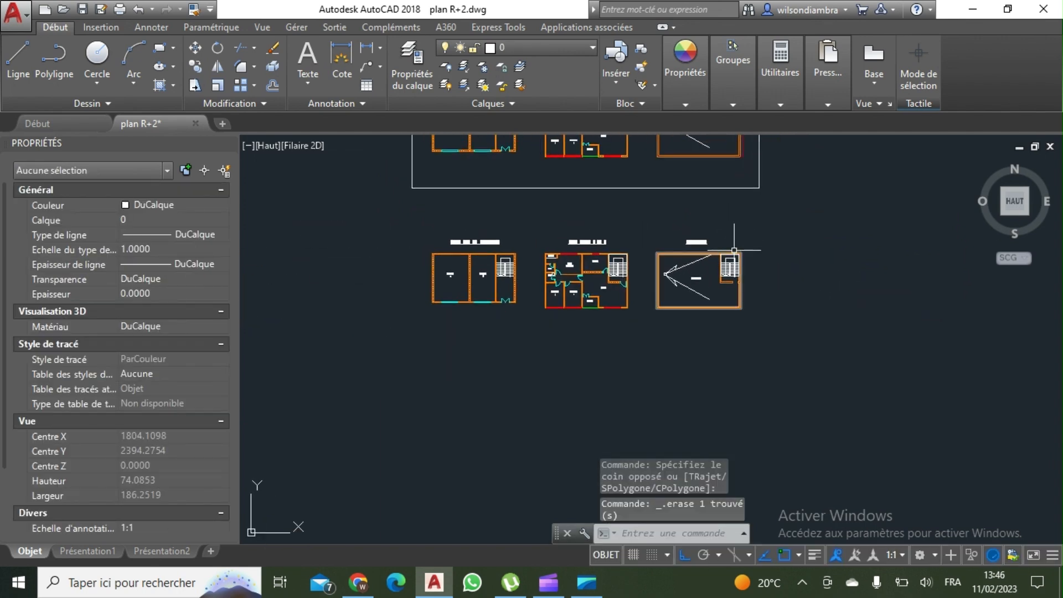
Review the drawing's layer list and examine the copied ground floor and upper floor plans
scroll(680, 221, up, 2)
click(514, 48)
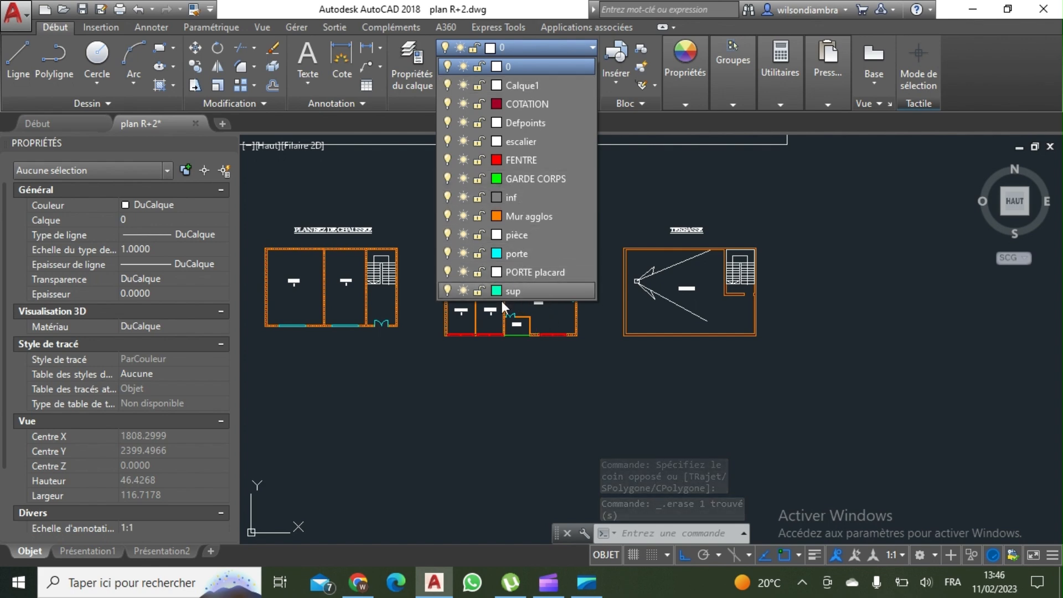
mouse_move(526, 289)
middle_down()
mouse_move(706, 279)
mouse_move(486, 467)
middle_up()
mouse_move(449, 436)
middle_down()
mouse_move(497, 327)
mouse_move(515, 317)
mouse_move(539, 395)
middle_up()
scroll(534, 378, up, 2)
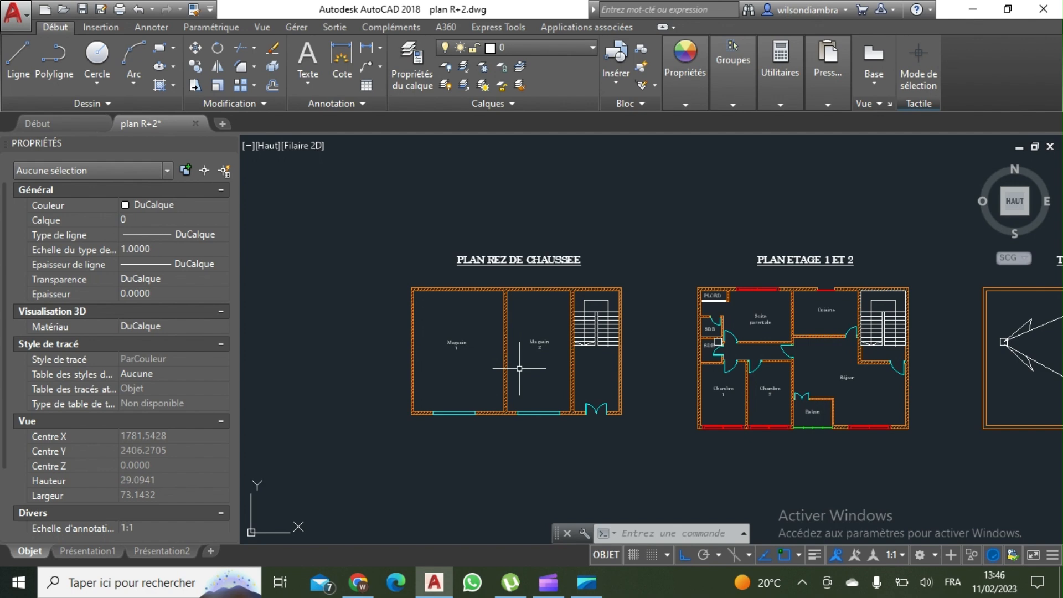
middle_drag(519, 370, 486, 353)
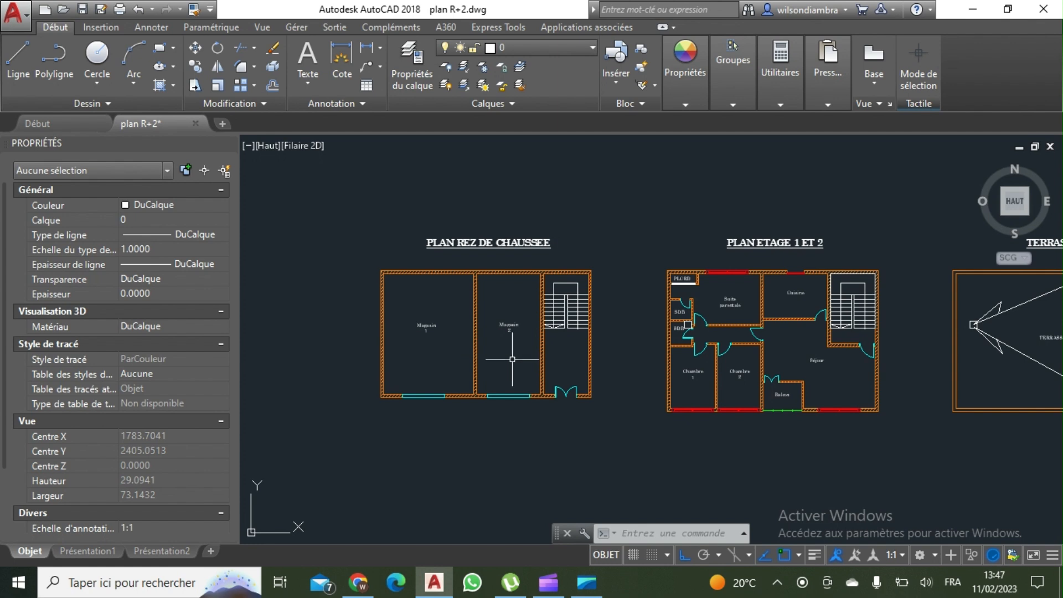
middle_drag(557, 352, 569, 354)
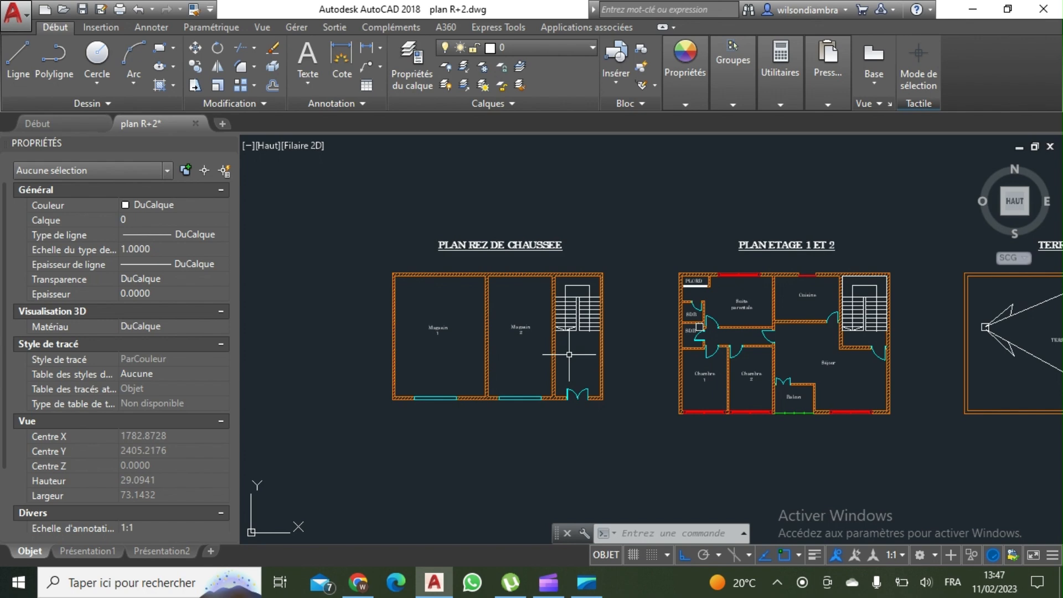
middle_drag(566, 358, 564, 356)
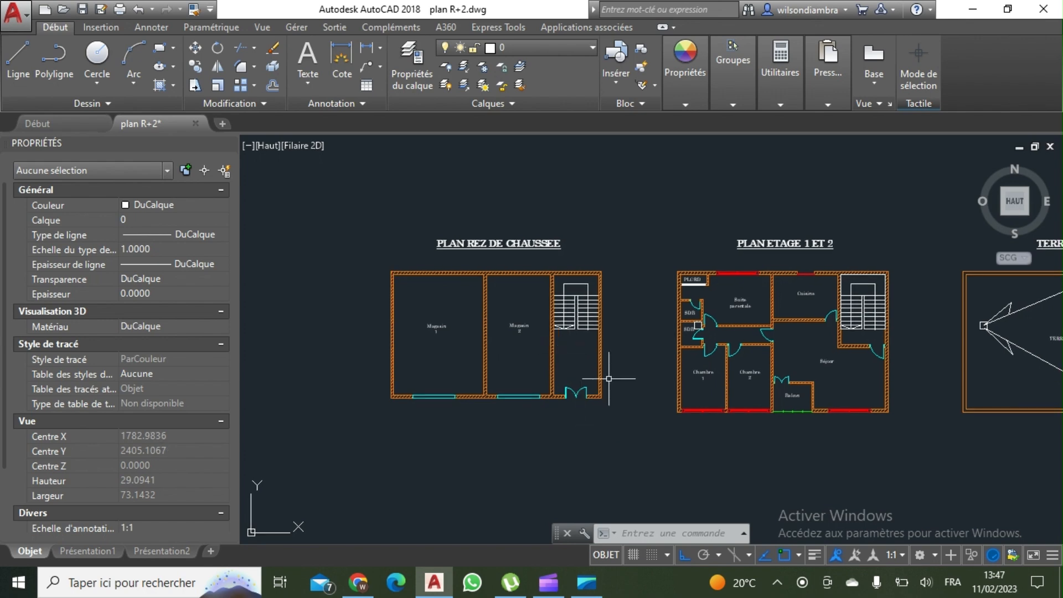
scroll(577, 380, down, 3)
scroll(573, 366, up, 3)
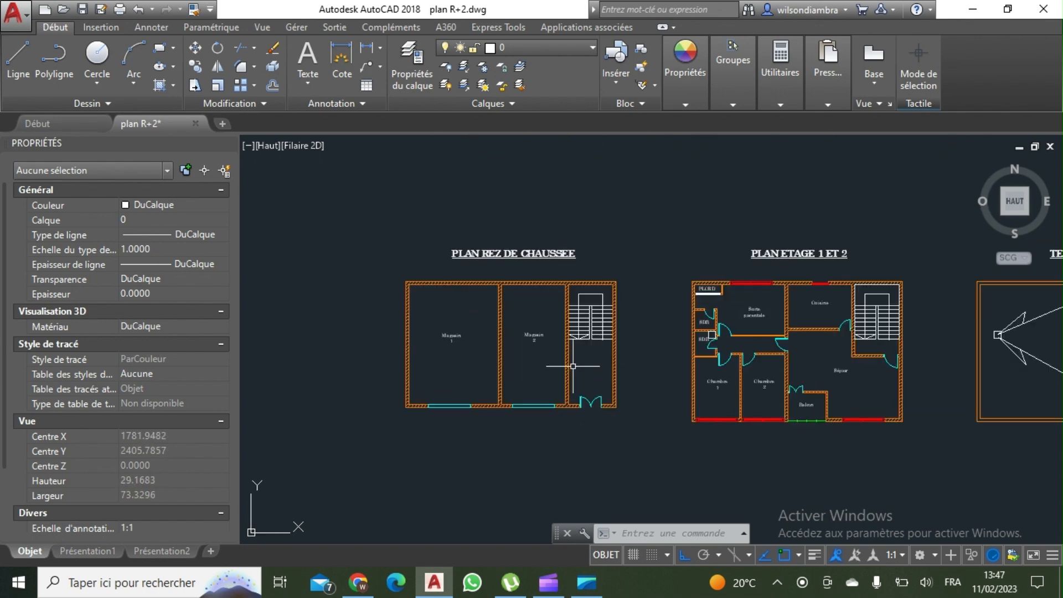
scroll(573, 366, up, 2)
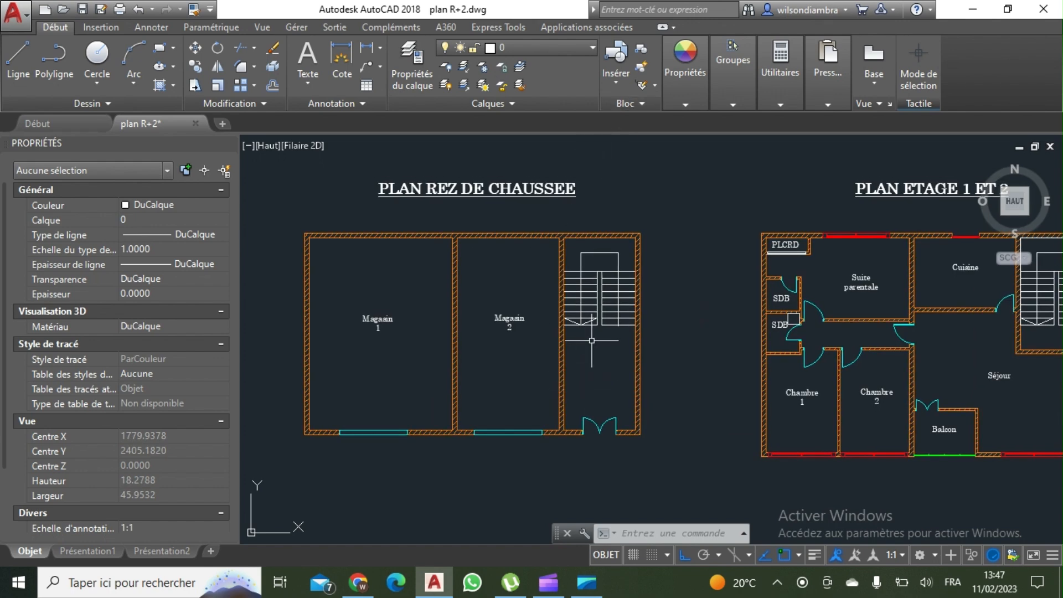
scroll(592, 341, down, 2)
Delete the ANSI31 wall hatch from the copied PLAN REZ DE CHAUSSEE
scroll(587, 360, up, 5)
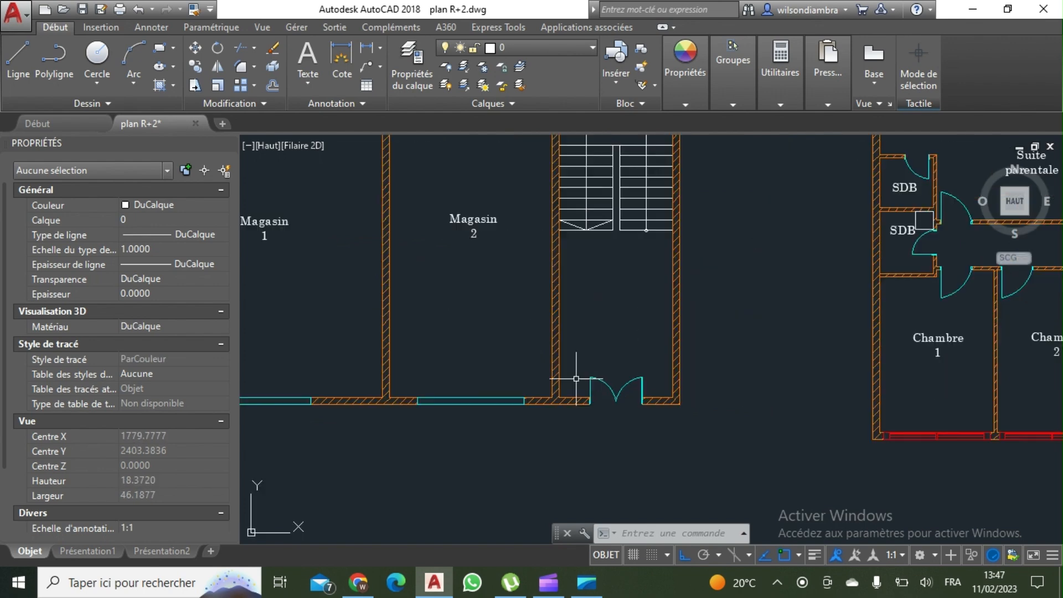
click(543, 338)
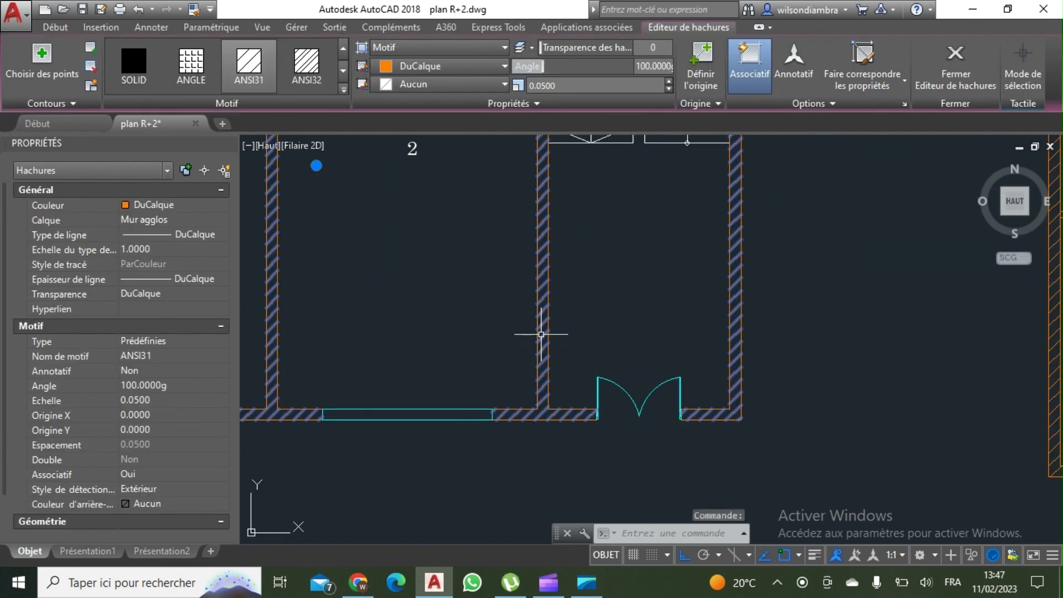
key(Delete)
scroll(543, 335, down, 5)
Explode all objects of the copied ground floor plan, leaving out its title, twice in succession to break up nested blocks
click(619, 392)
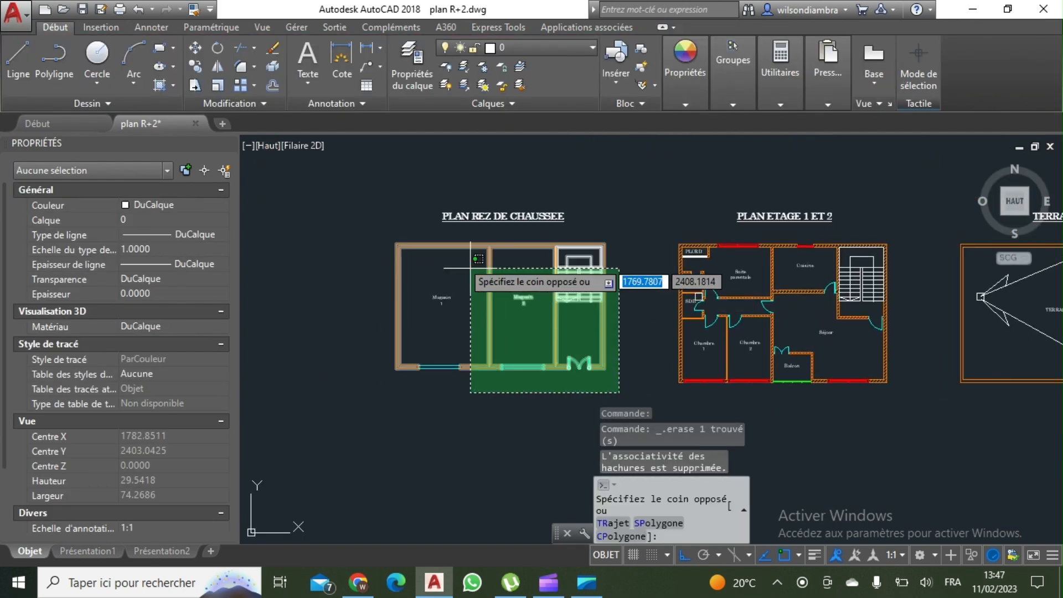
click(370, 231)
click(272, 67)
key(Escape)
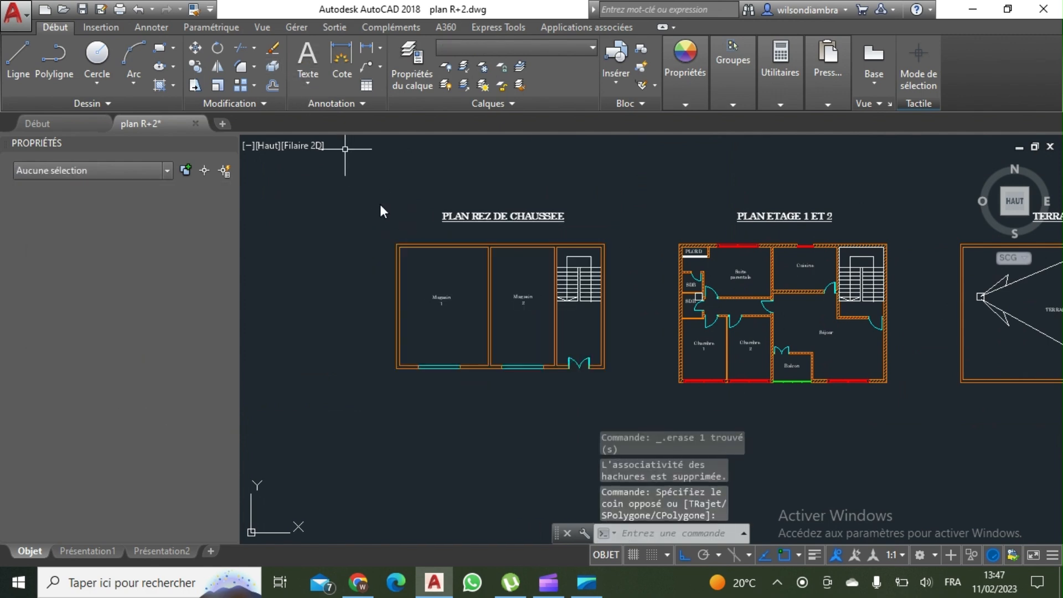
click(614, 367)
click(325, 237)
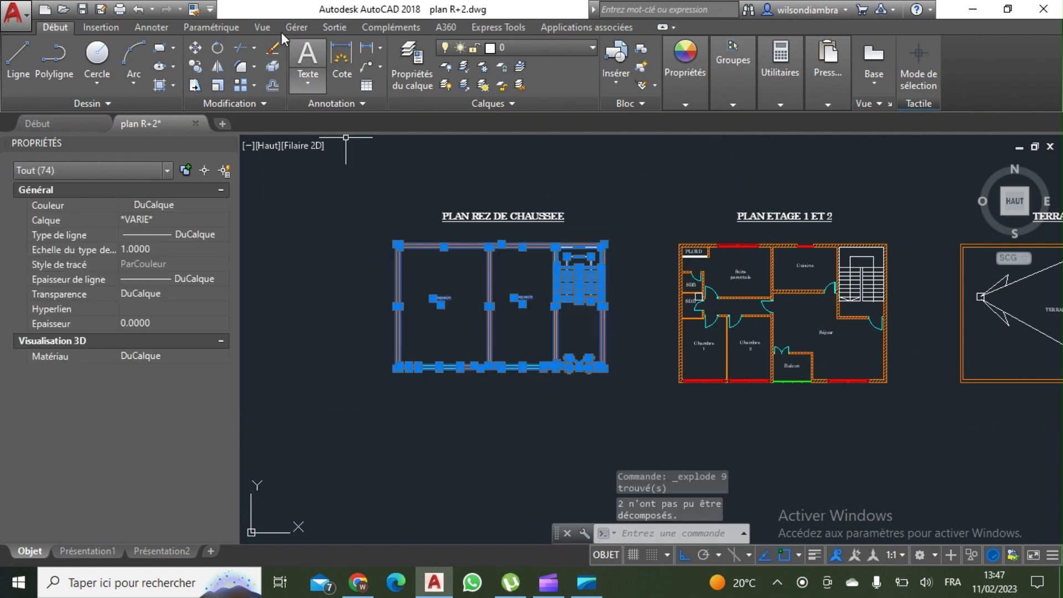
click(271, 67)
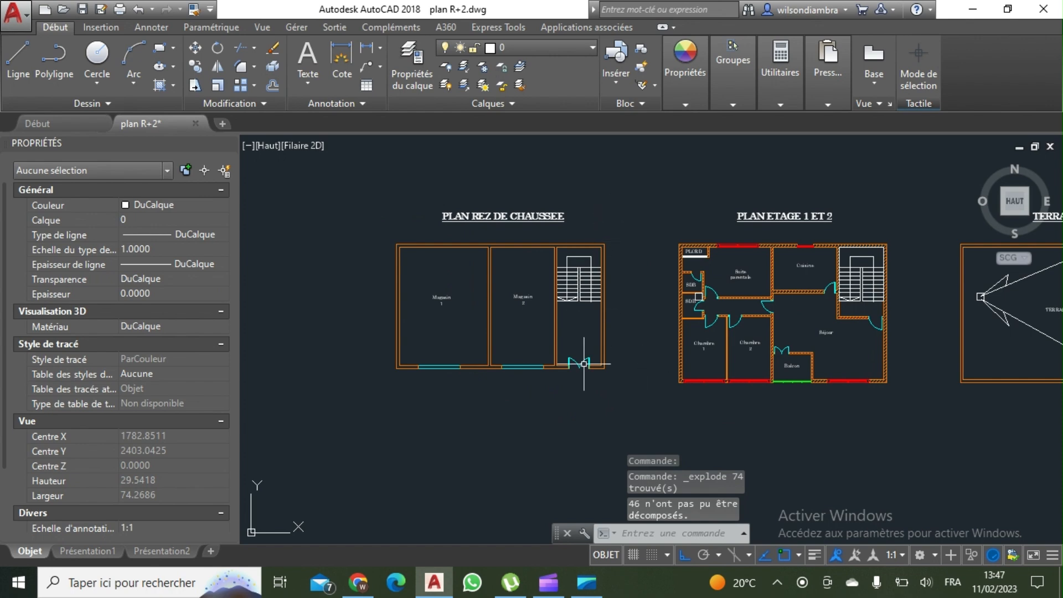
Move all objects of the exploded ground floor plan to the layer inf
click(627, 381)
click(357, 230)
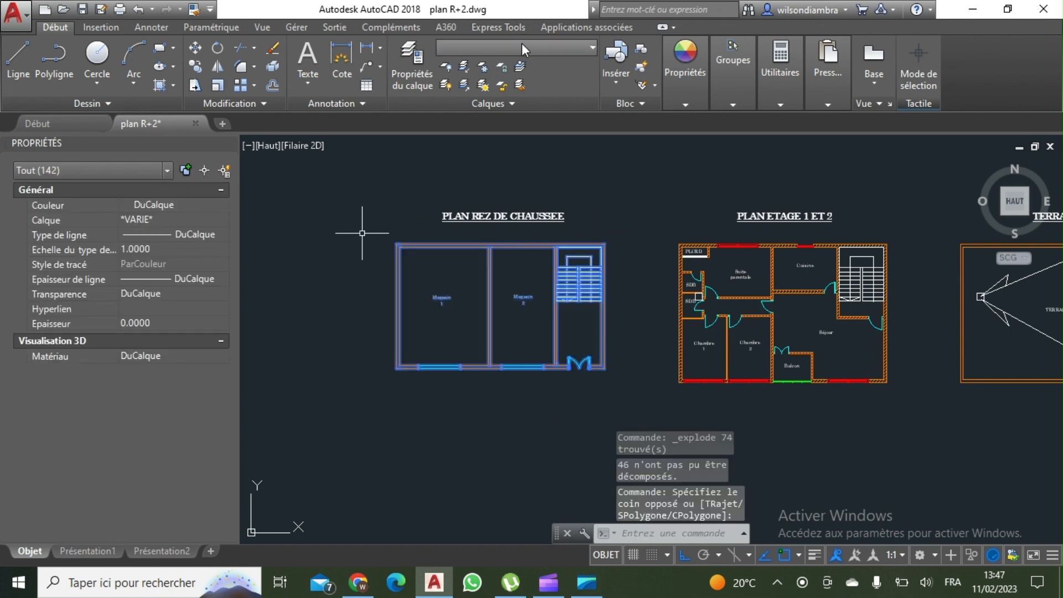
click(522, 46)
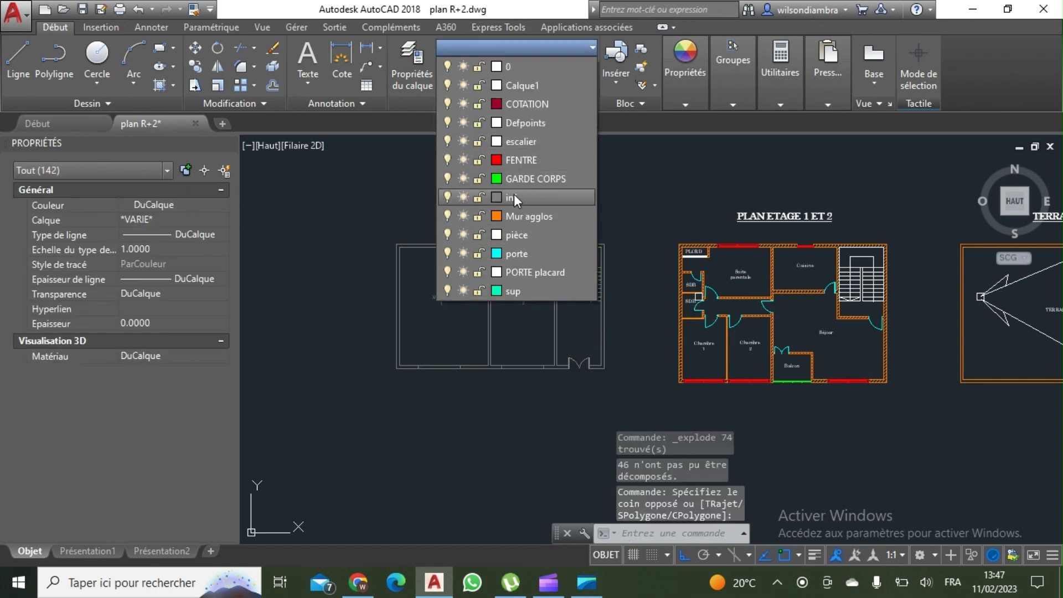
click(514, 194)
key(Escape)
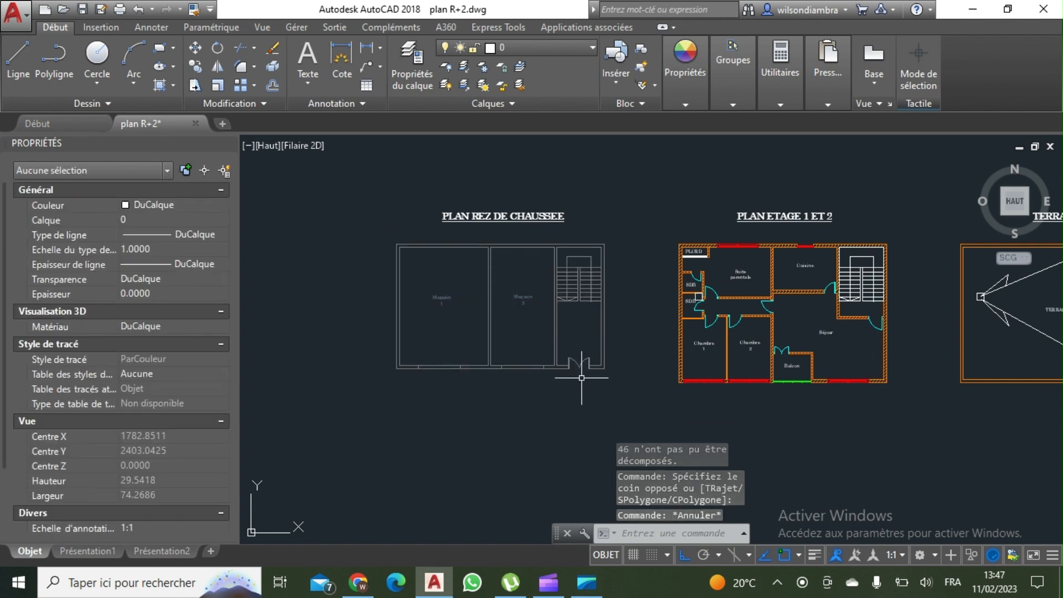
Convert the grey ground floor plan into a block named GFFSFD, with its base point near the wall between the two shops
click(622, 388)
click(388, 241)
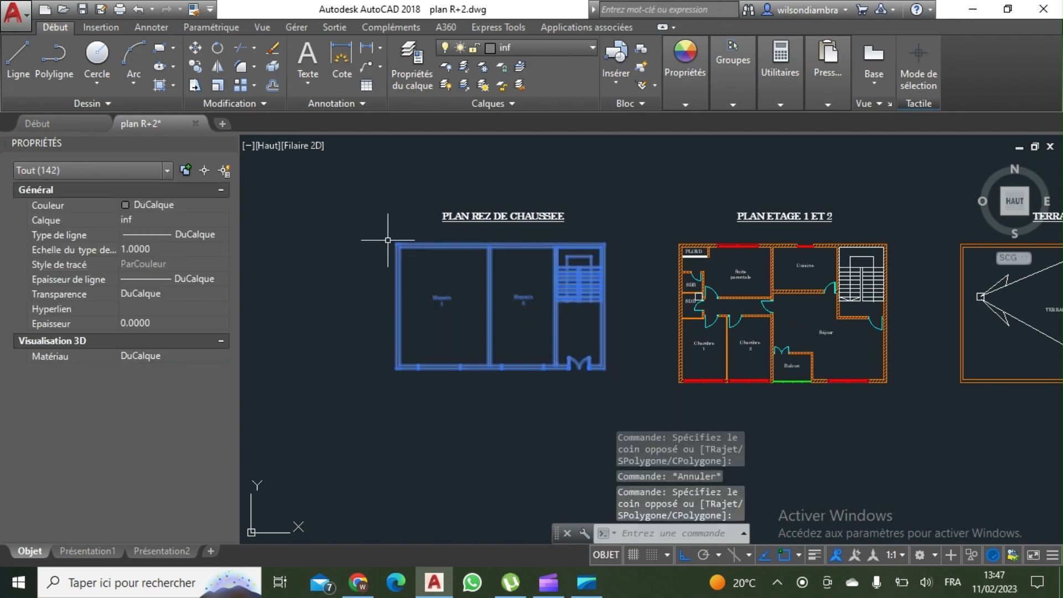
text(BLOC)
key(Return)
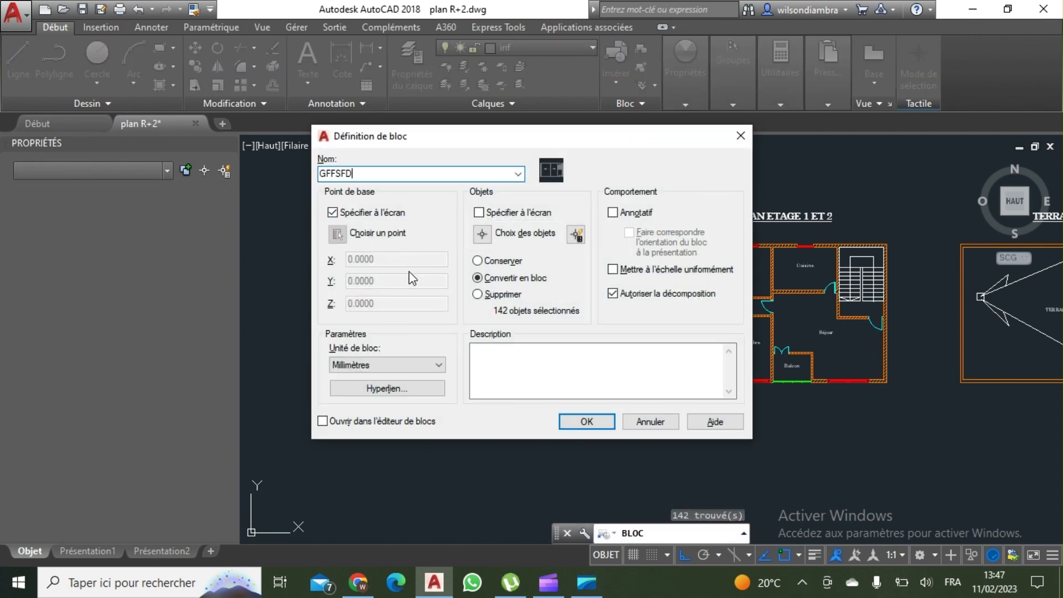
click(587, 422)
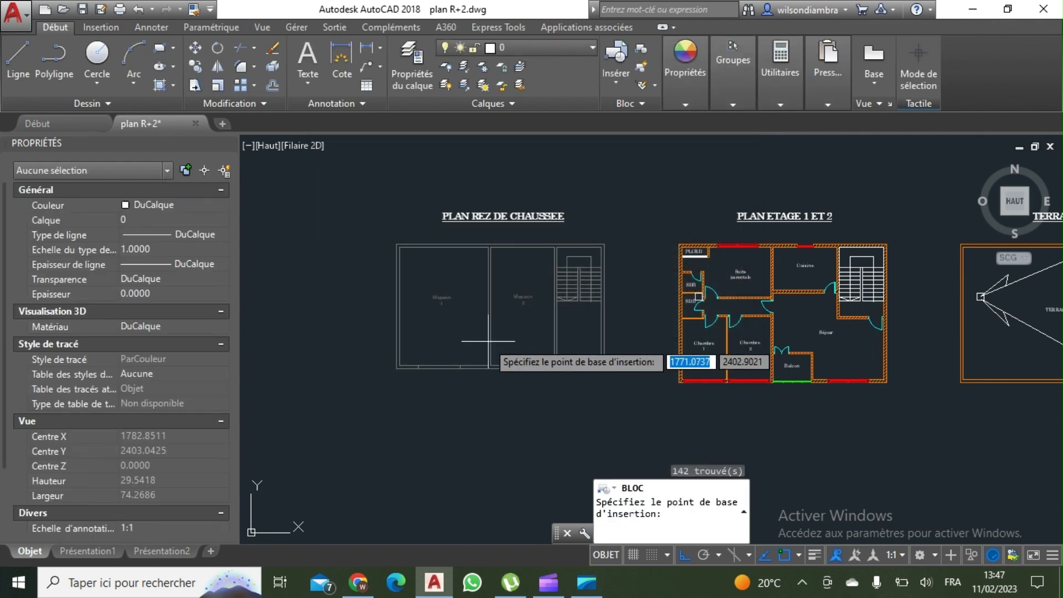
click(487, 354)
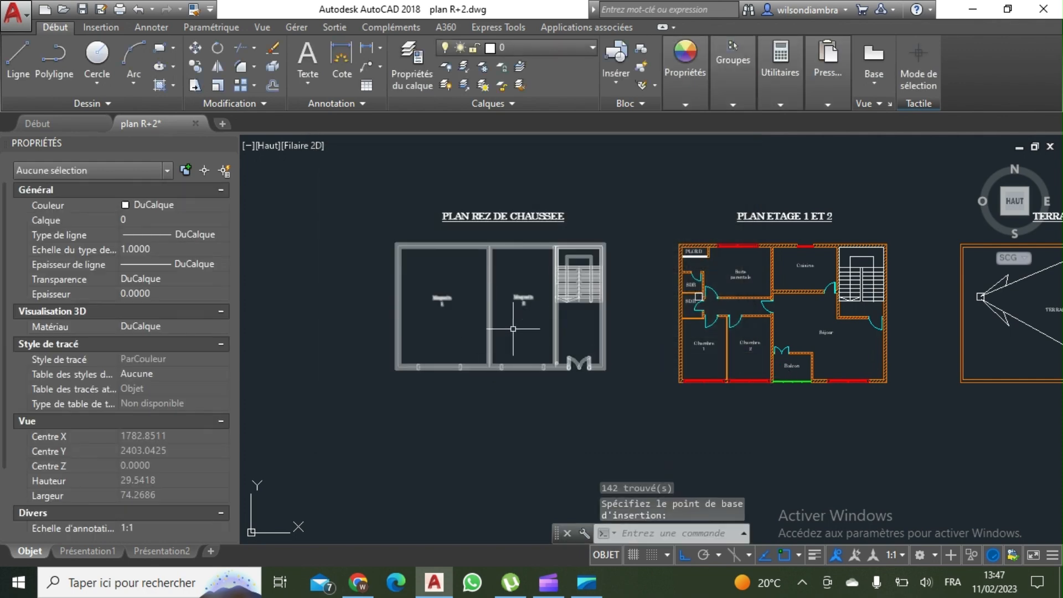
middle_drag(522, 351, 514, 357)
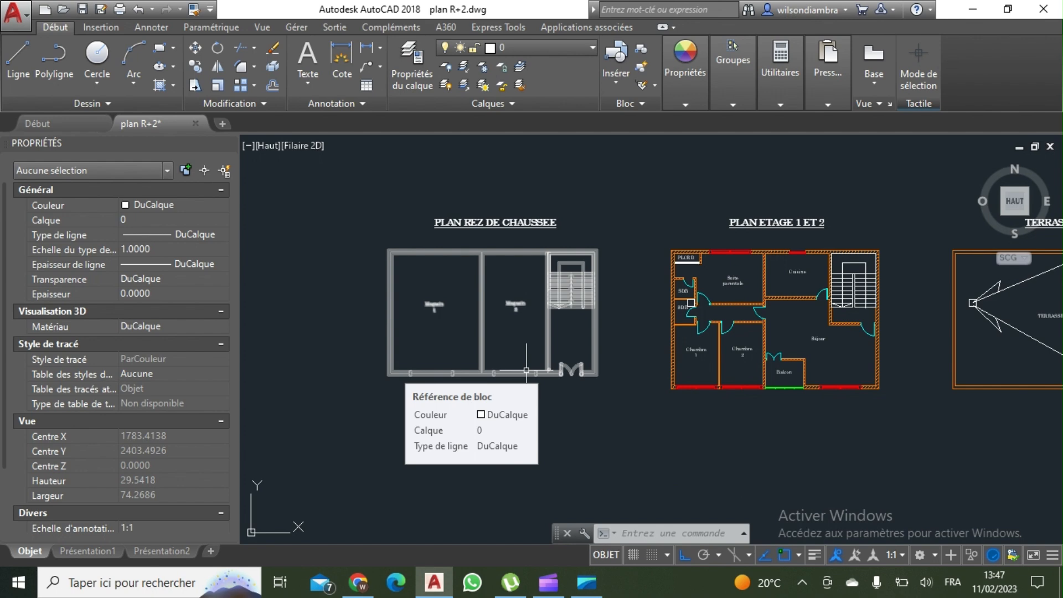
middle_drag(731, 378, 670, 367)
click(843, 402)
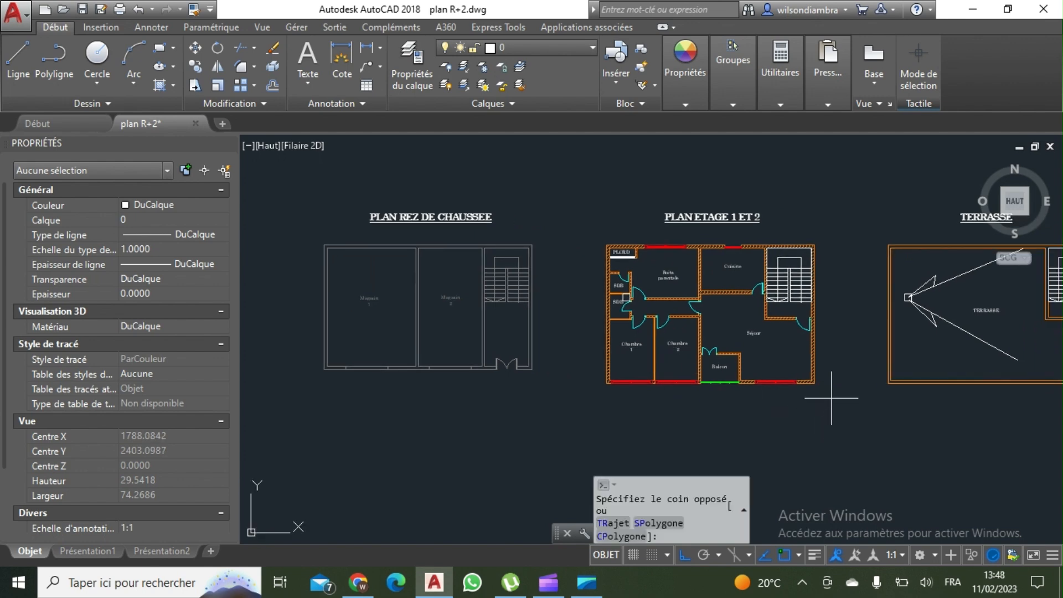
click(594, 241)
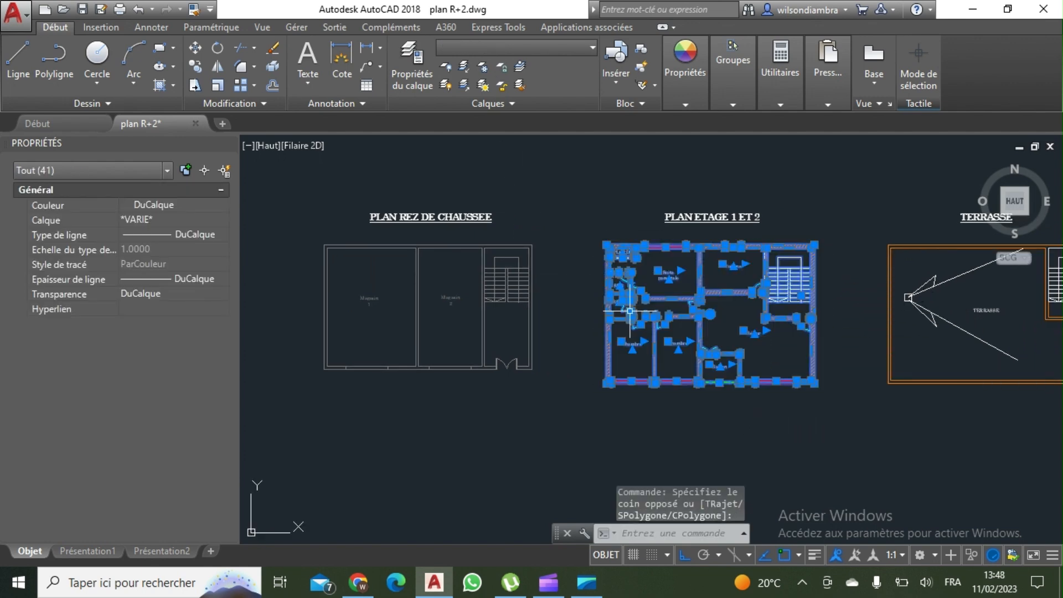
key(Escape)
Delete the wall hatch from the copied PLAN ETAGE 1 ET 2
scroll(656, 305, up, 6)
click(646, 295)
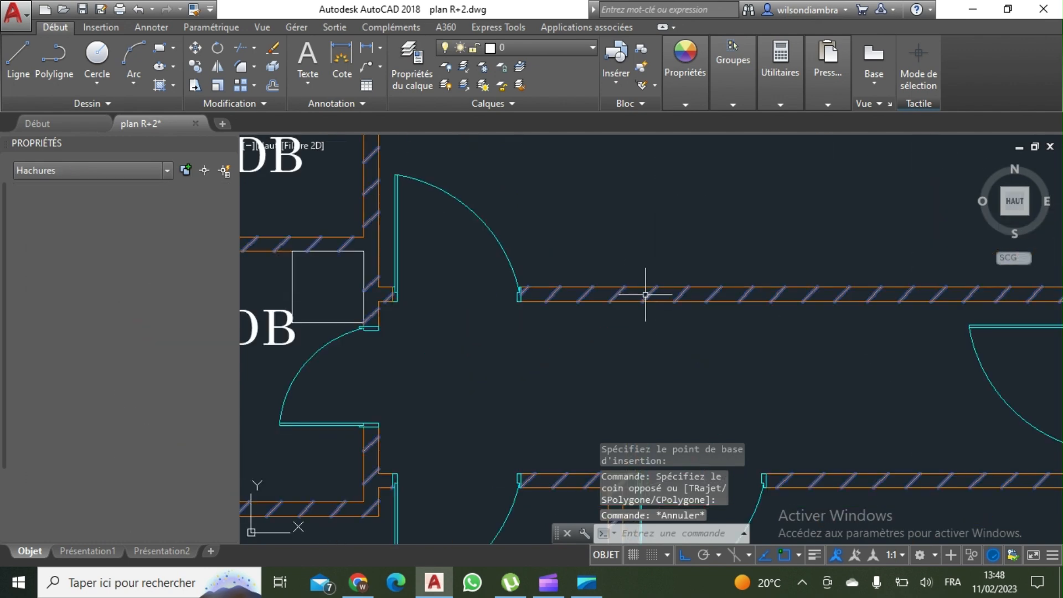
key(Delete)
Explode all objects of the copied upper floor plan, leaving out its title
scroll(646, 295, down, 6)
click(821, 404)
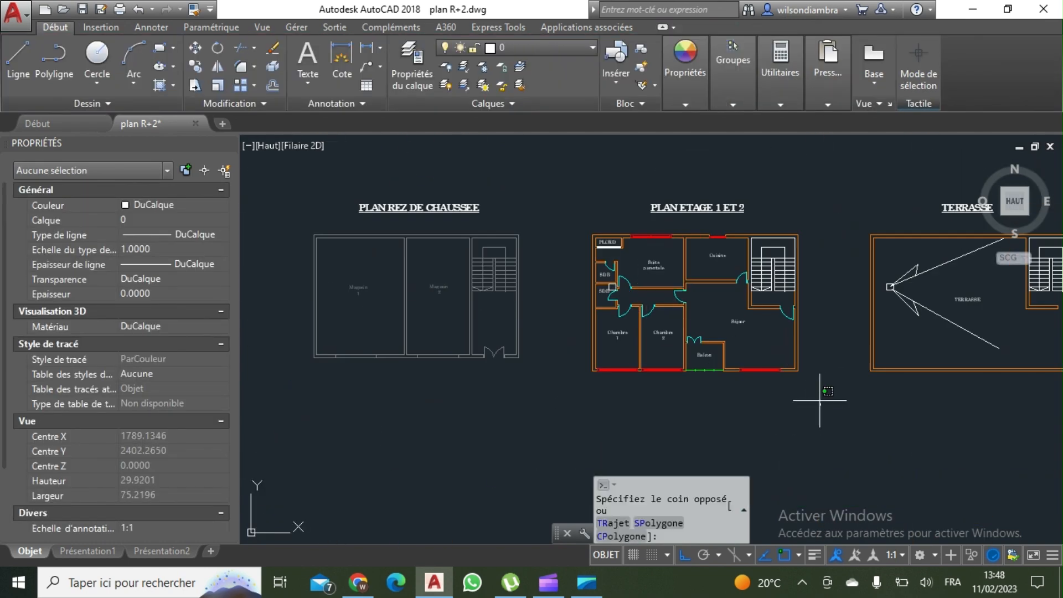
click(597, 226)
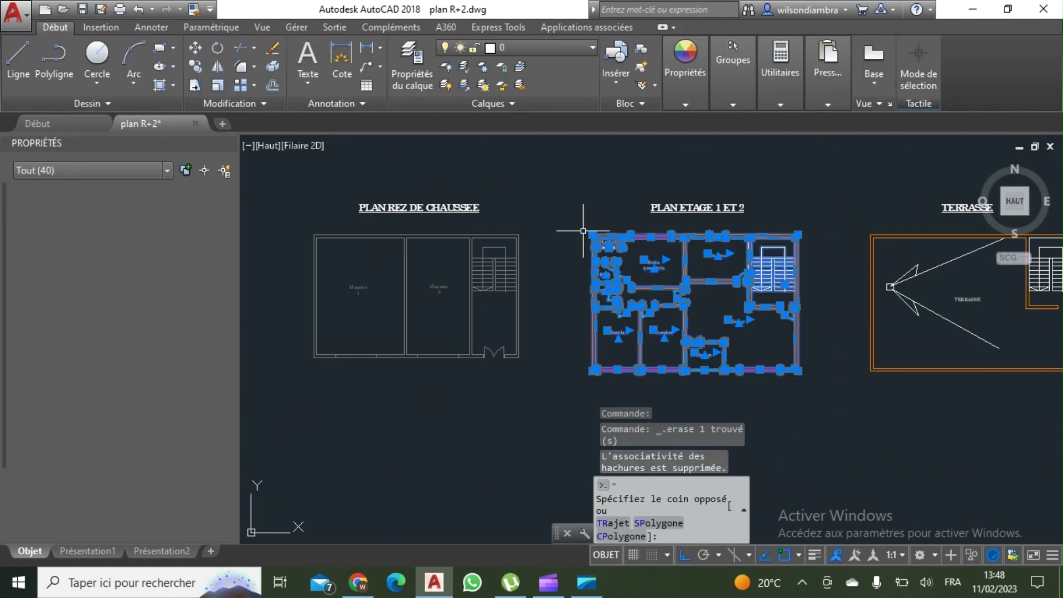
click(274, 65)
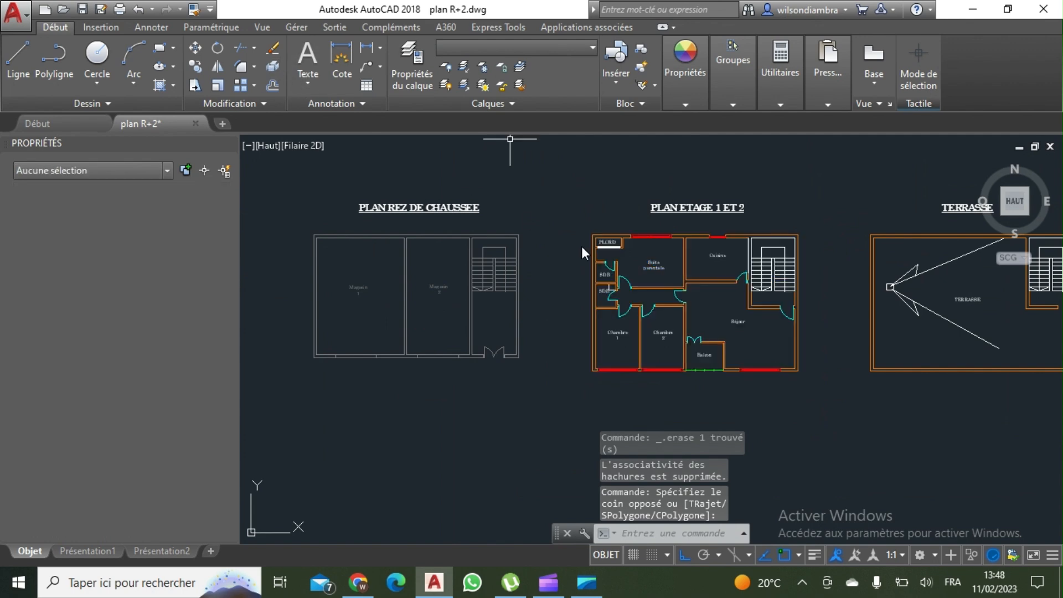
Move all objects of the exploded upper floor plan to the layer sup
click(828, 399)
click(602, 227)
click(521, 52)
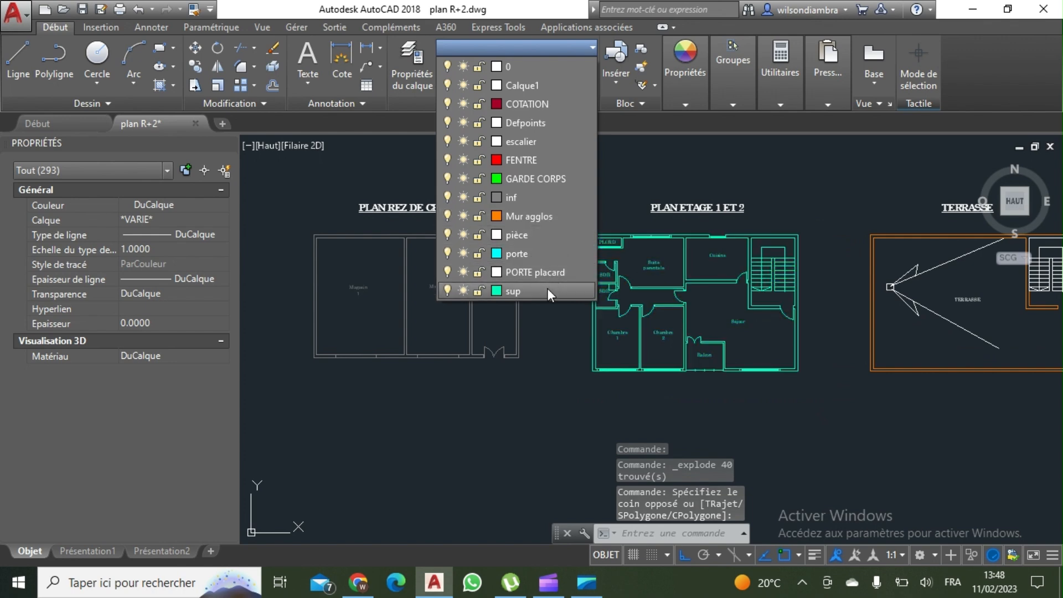
click(547, 288)
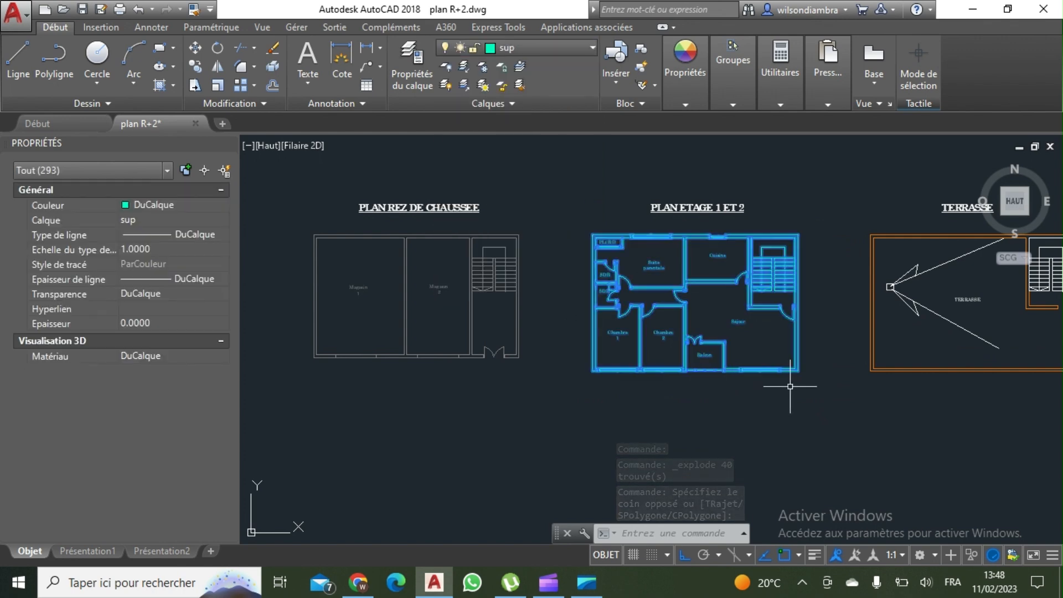
Convert the upper floor plan into a block named HGY, with its base point near the balcony door
text(BLOC)
key(Return)
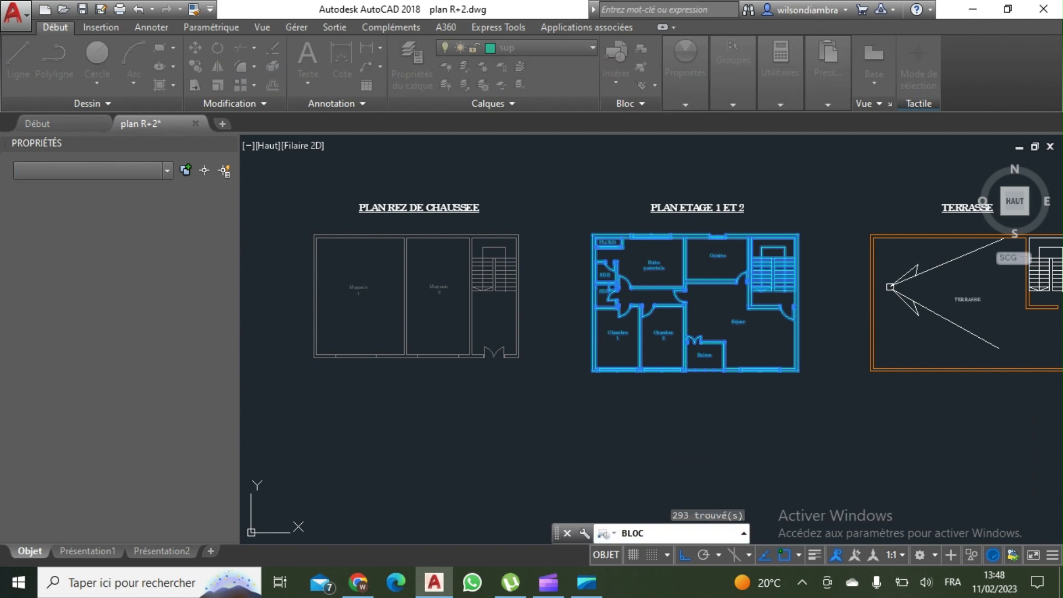
text(HGY)
click(586, 424)
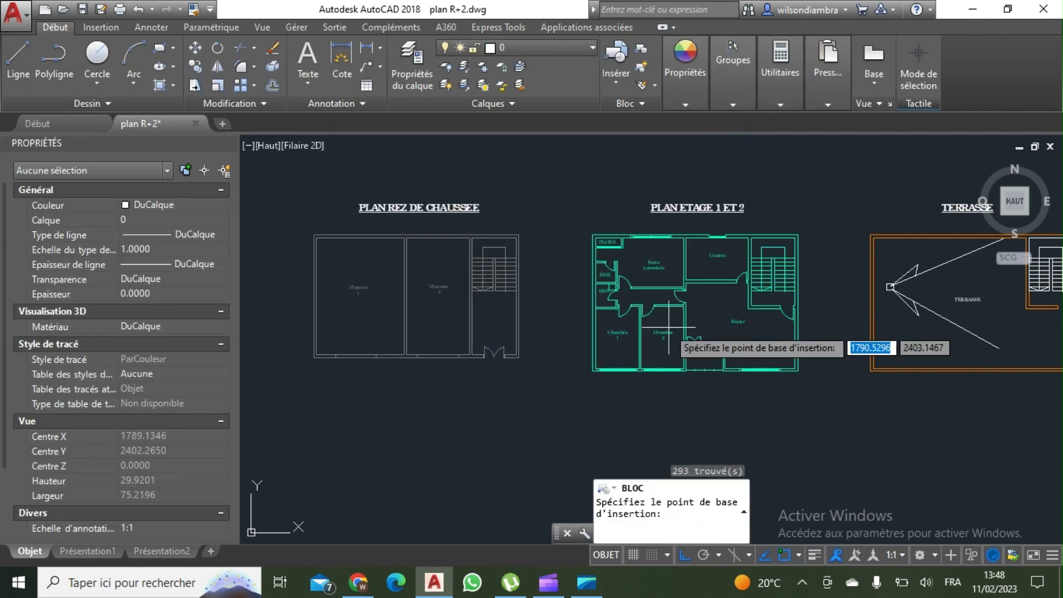
Assign the upper floor block HGY to the layer sup
click(715, 292)
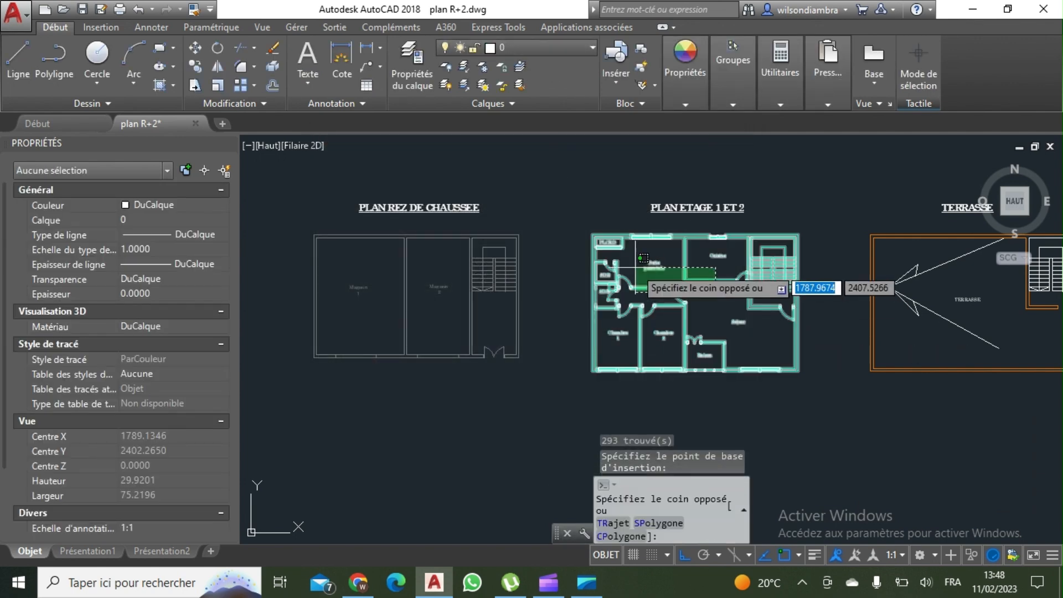
click(636, 267)
click(566, 45)
click(506, 237)
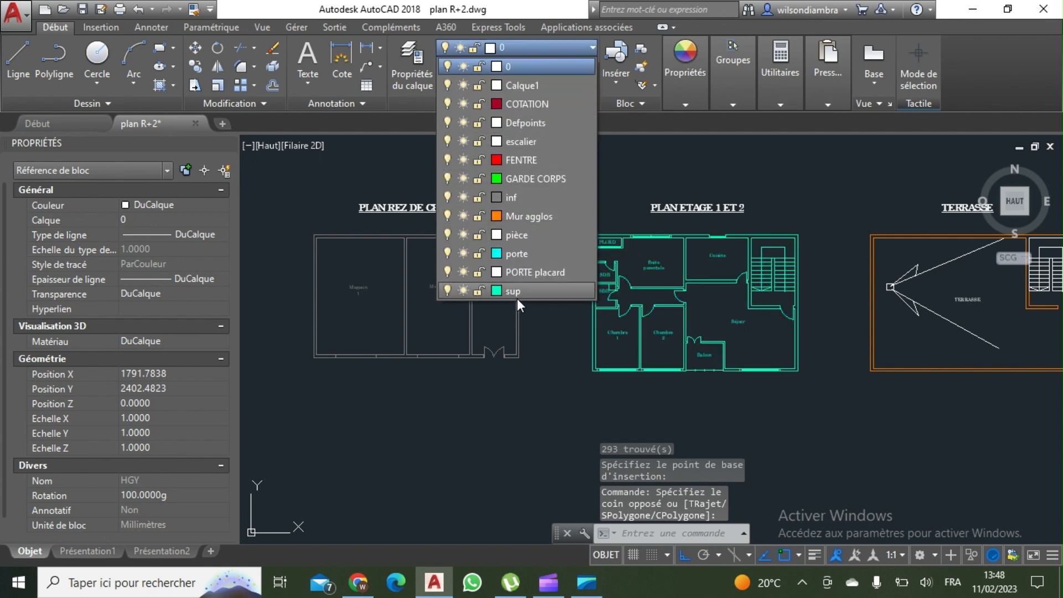
key(Escape)
Assign the ground floor block GFFSFD to the layer inf
click(521, 290)
click(506, 280)
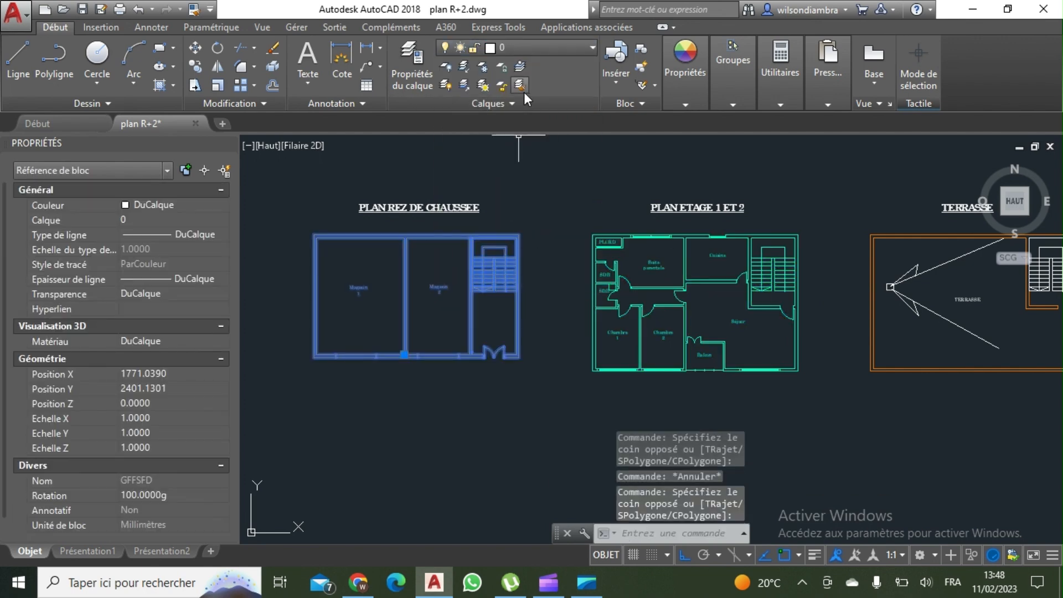
click(548, 45)
click(532, 203)
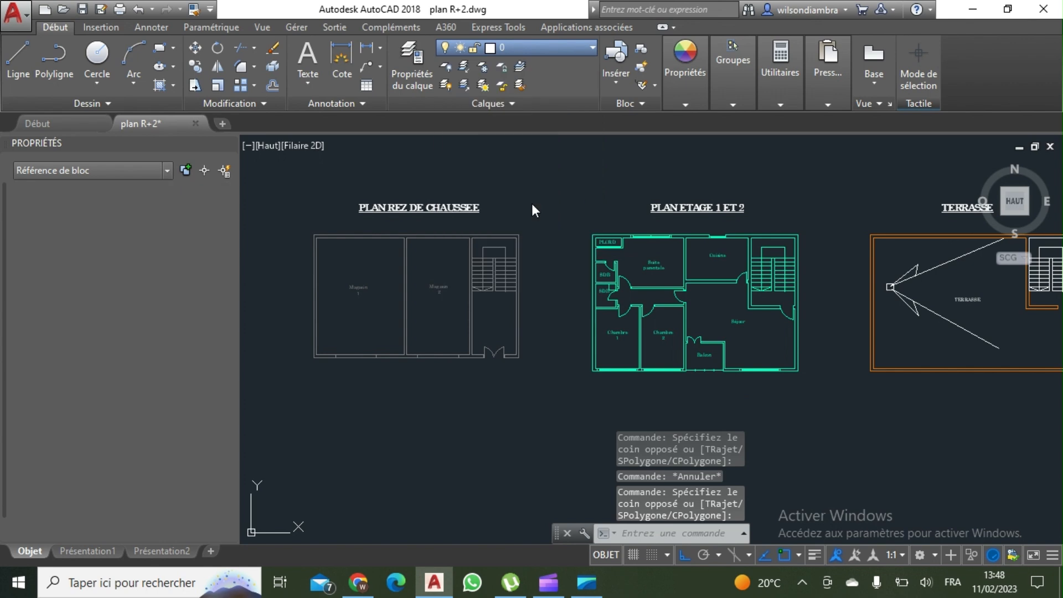
scroll(583, 318, down, 4)
scroll(584, 319, up, 4)
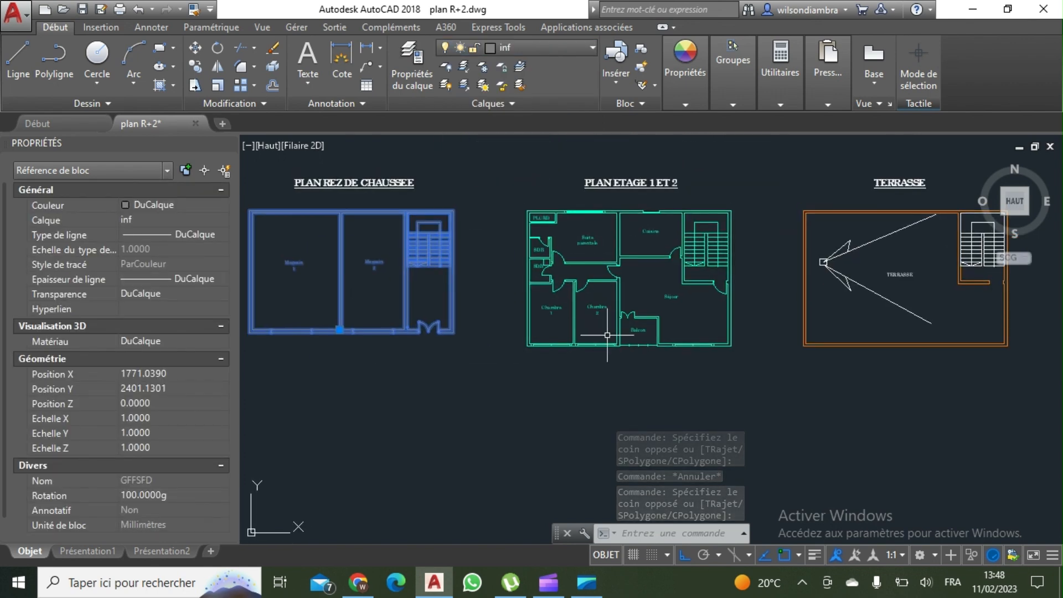
key(Escape)
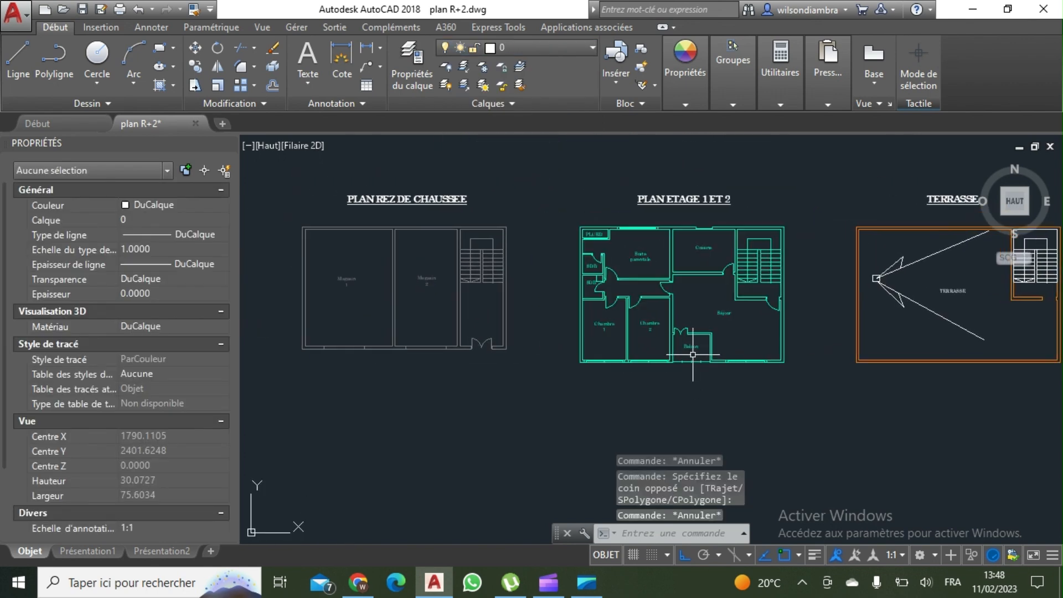
Move the upper floor block onto the ground floor block, matching the upper-right outer wall corners beside the stairs
middle_drag(685, 385, 753, 388)
click(797, 395)
click(634, 250)
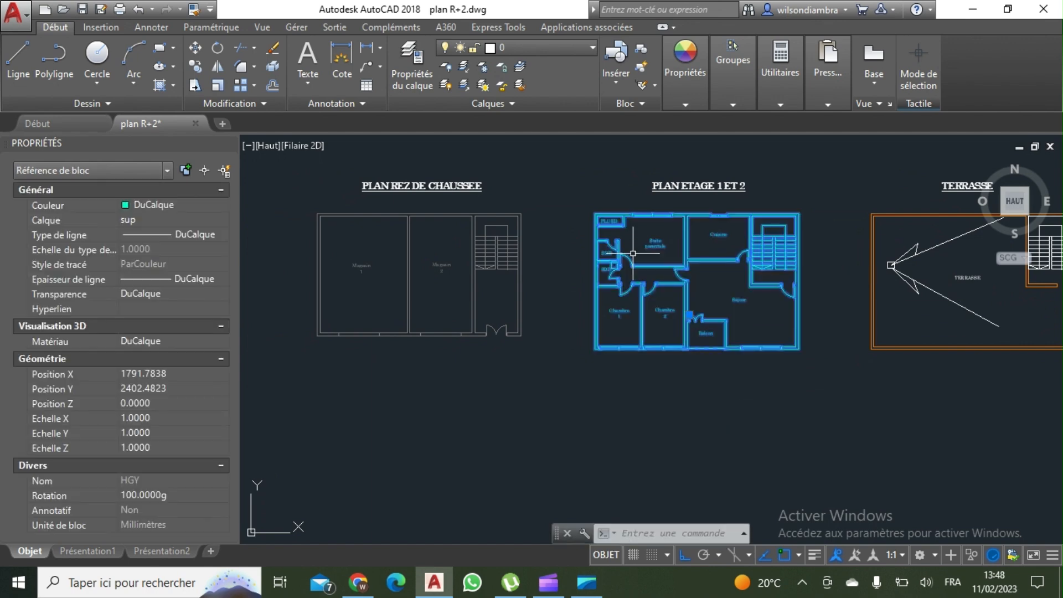
middle_drag(662, 229, 634, 214)
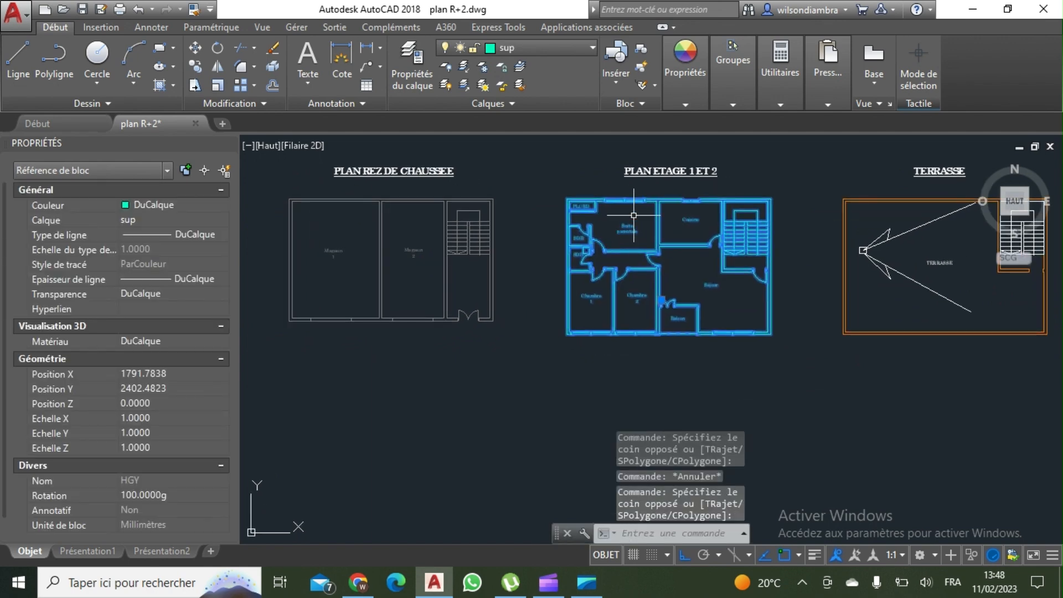
click(194, 47)
scroll(779, 188, up, 5)
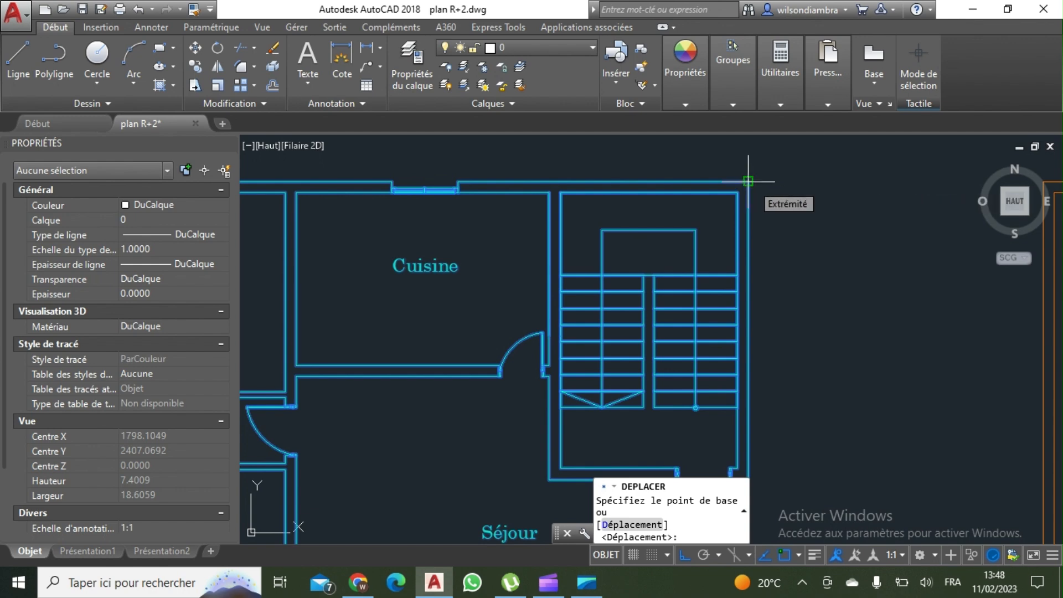
click(748, 182)
scroll(831, 201, down, 5)
scroll(582, 172, up, 8)
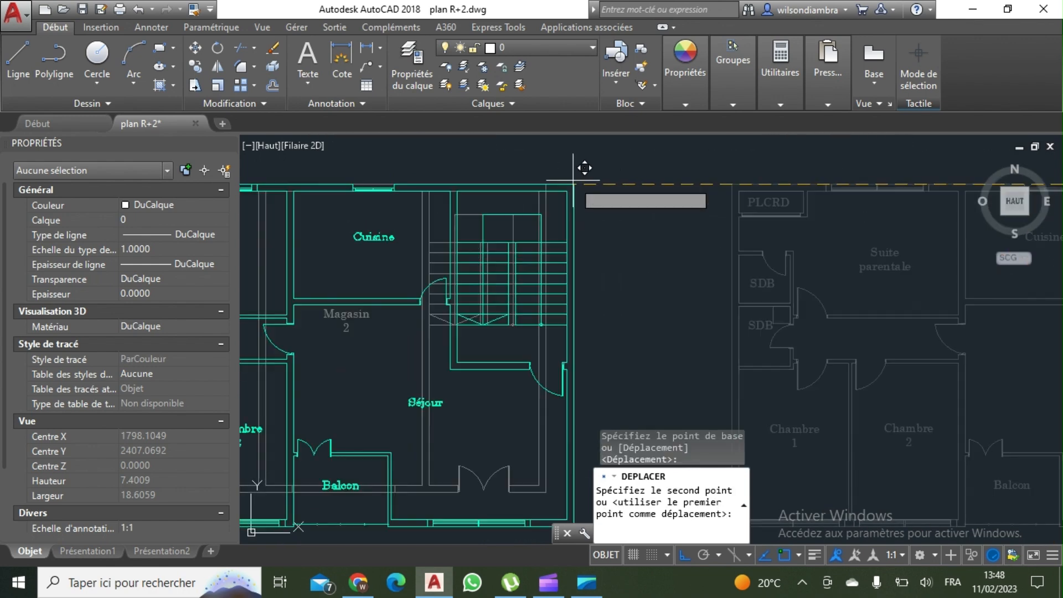
click(556, 184)
scroll(571, 213, down, 8)
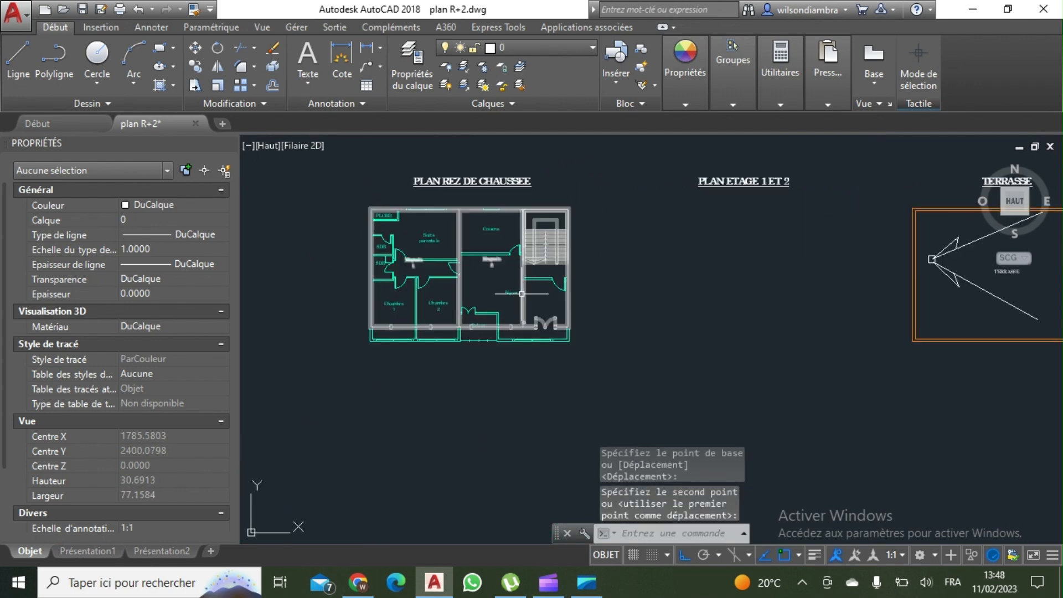
Change the title PLAN REZ DE CHAUSSEE above the overlaid plans to PH RDC
scroll(521, 293, down, 2)
scroll(498, 238, up, 4)
click(489, 227)
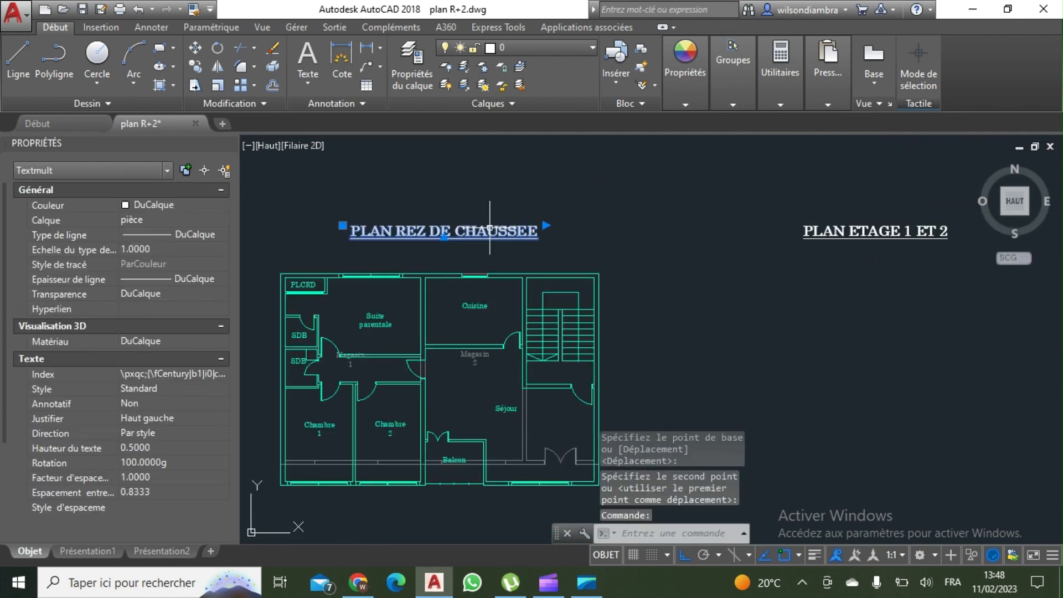
double_click(490, 228)
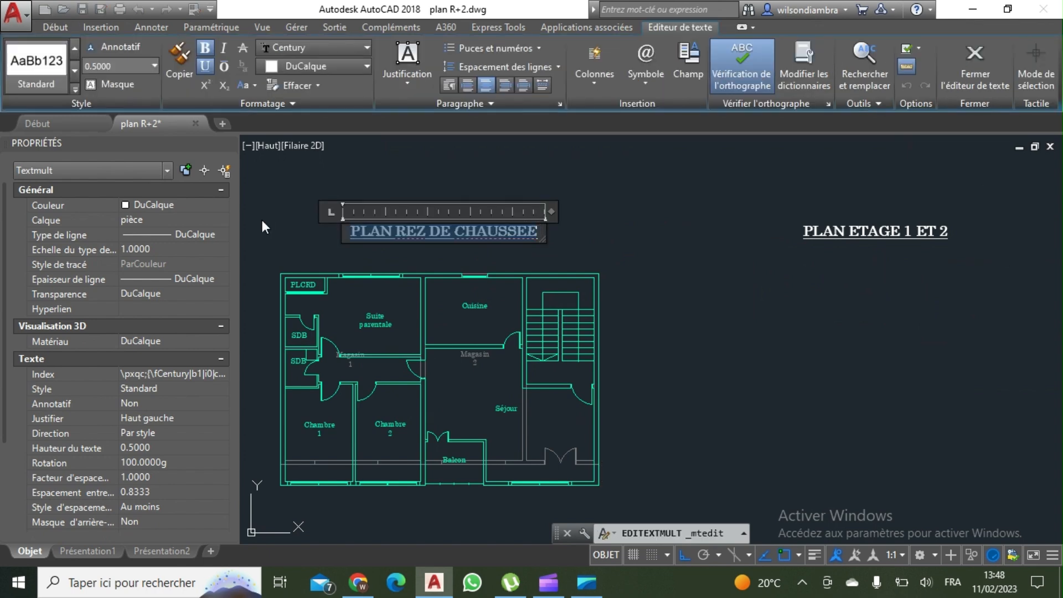
text(PH RDC)
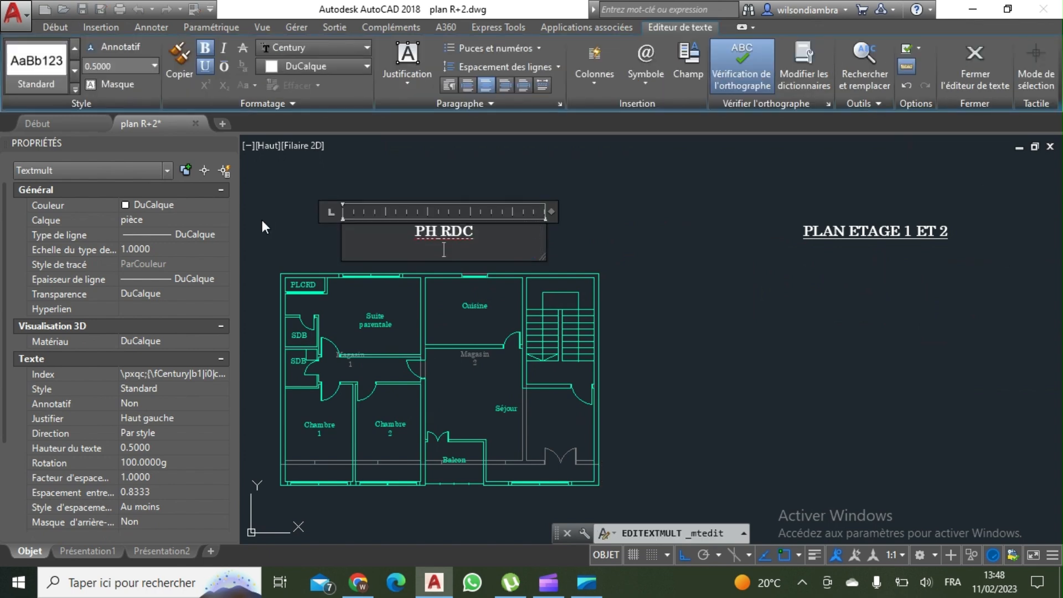
click(673, 271)
Examine how the upper floor plan overlays the grey ground floor plan under the PH RDC title
scroll(674, 271, down, 2)
mouse_move(673, 272)
middle_down()
mouse_move(594, 264)
mouse_move(533, 282)
mouse_move(571, 279)
middle_up()
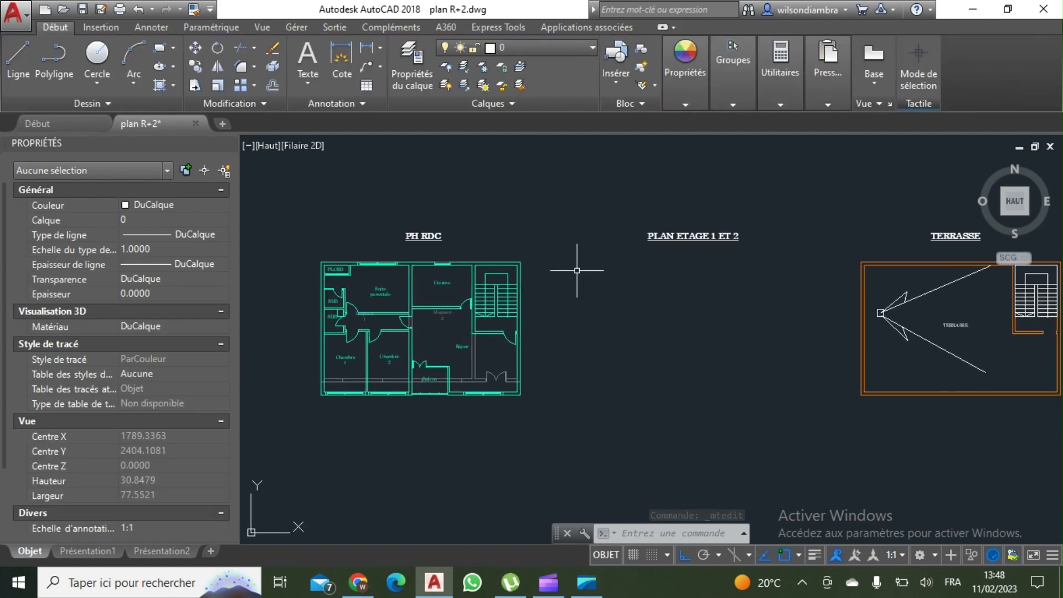
click(606, 420)
click(539, 433)
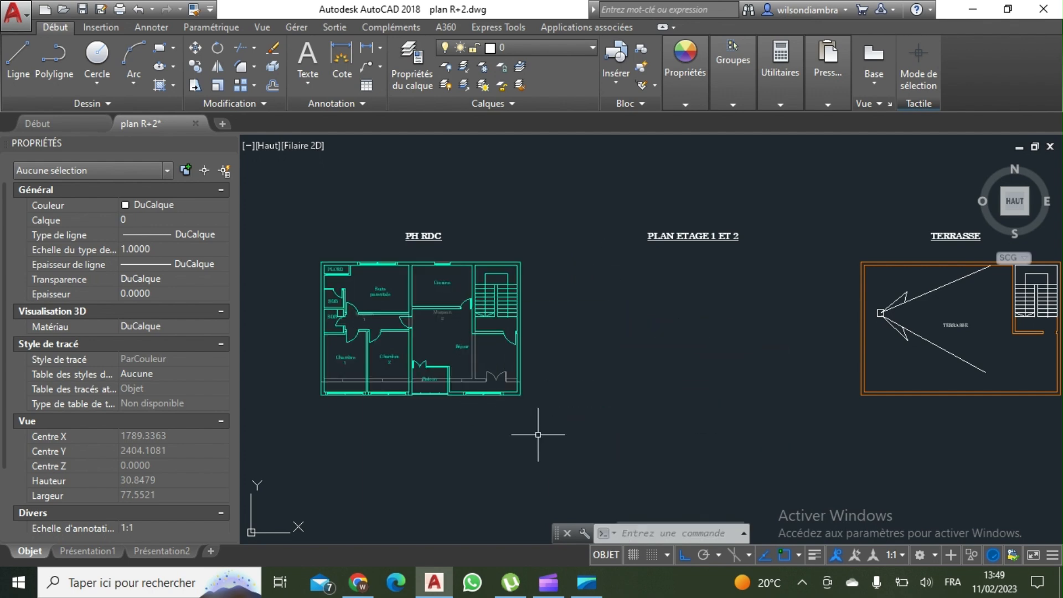
middle_drag(473, 363, 496, 353)
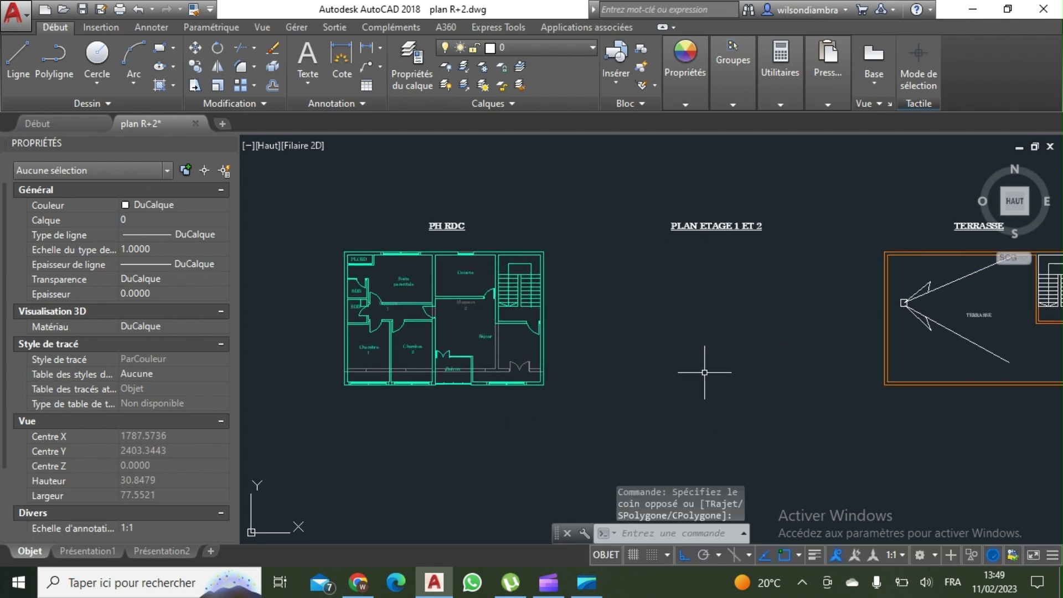
middle_drag(704, 372, 727, 352)
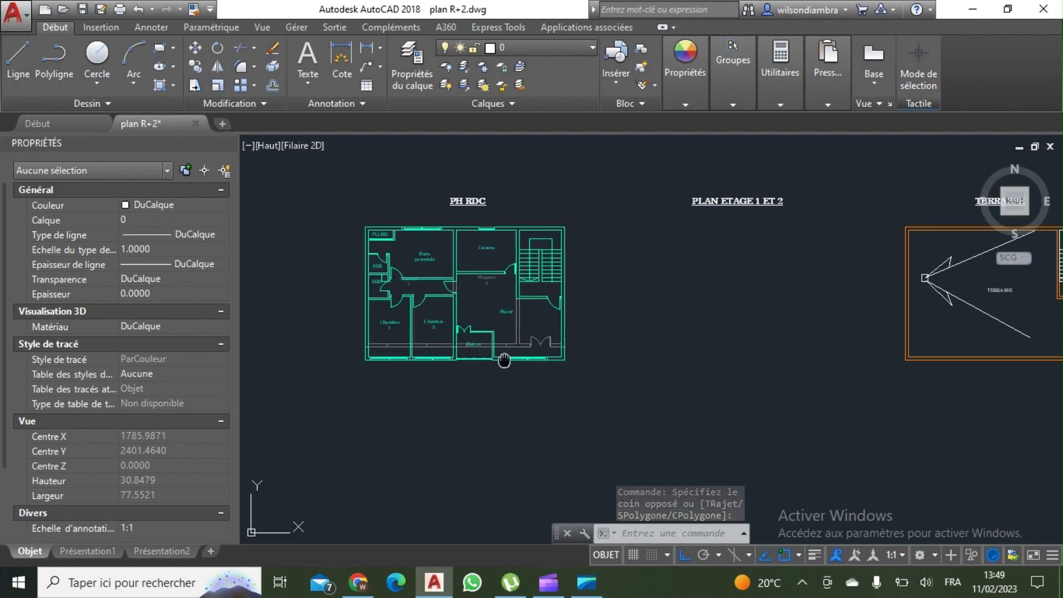
scroll(472, 322, up, 2)
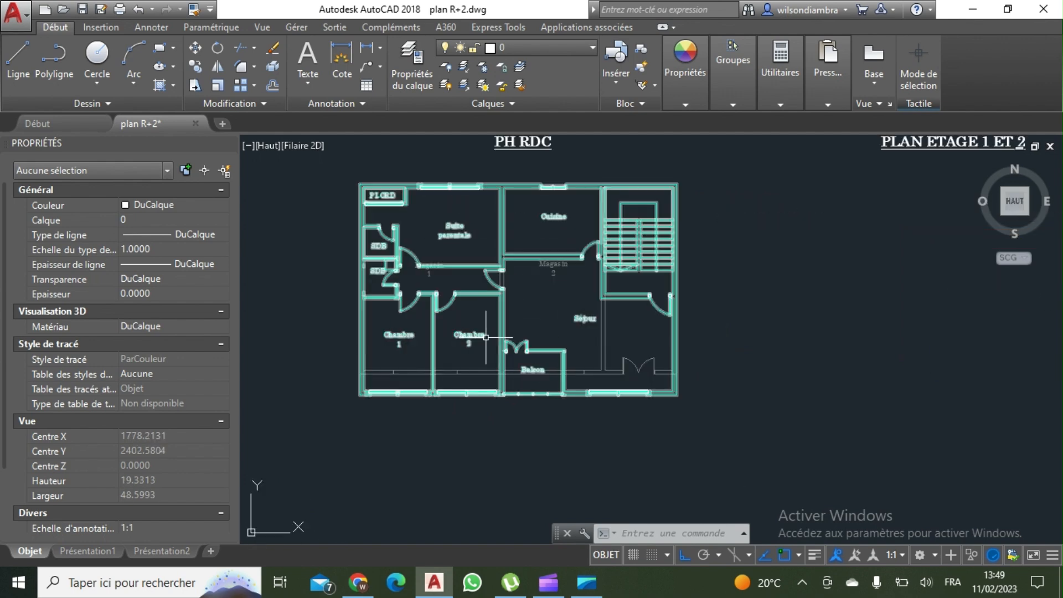
middle_drag(529, 225, 534, 262)
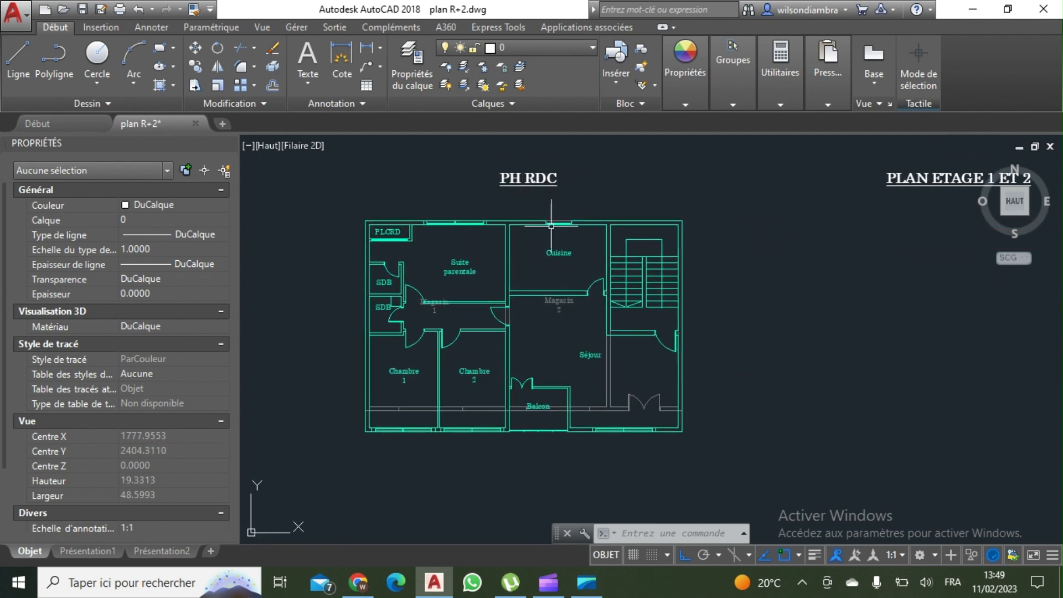
Copy the upper floor block from the PH RDC overlay to the empty space under PLAN ETAGE 1 ET 2
scroll(437, 295, down, 2)
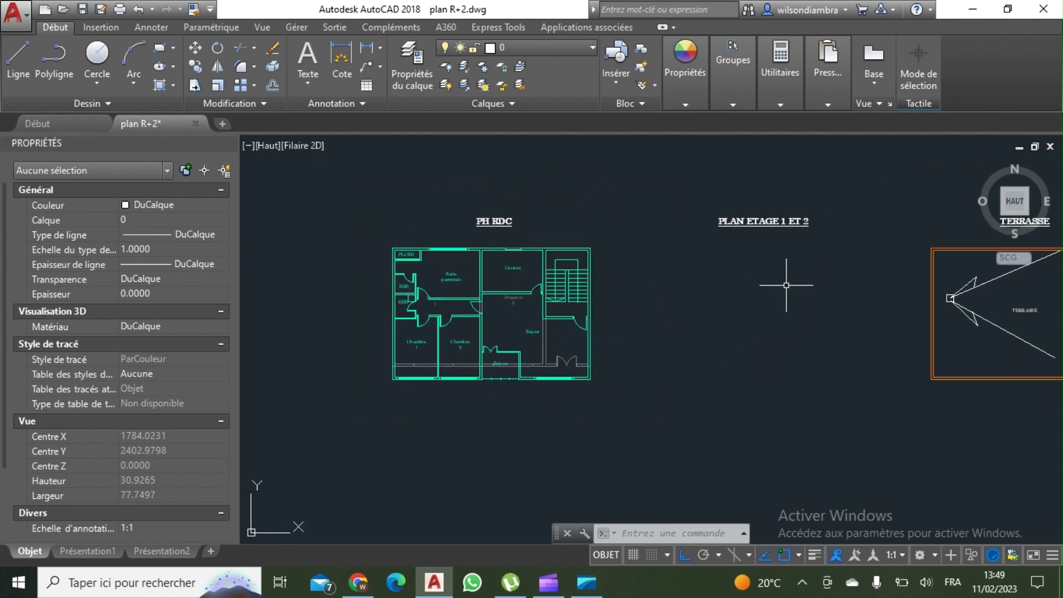
click(491, 382)
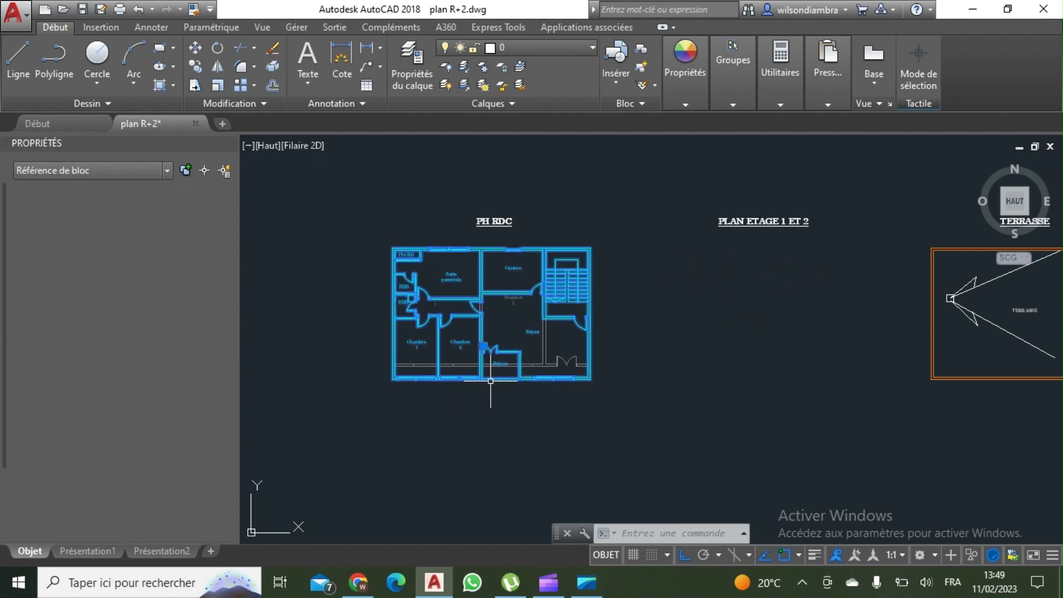
click(200, 70)
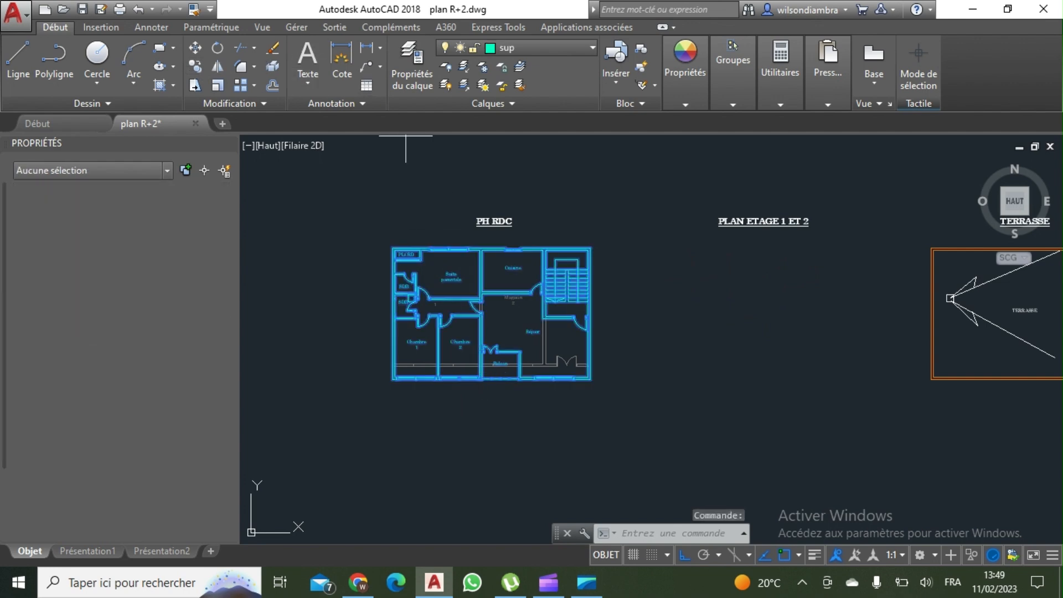
click(557, 332)
click(771, 345)
key(Escape)
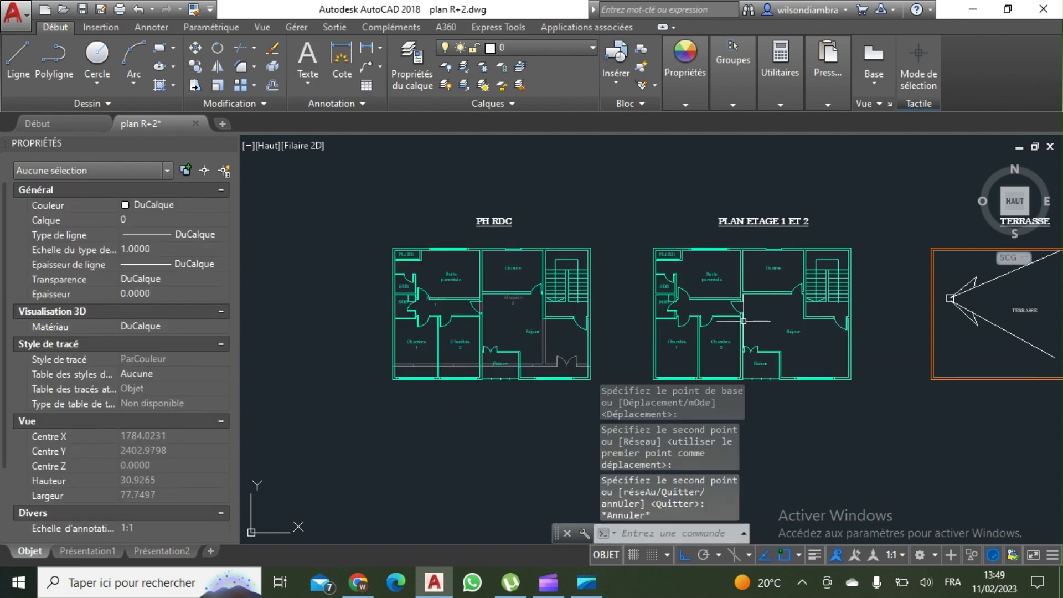
Explode the copied upper floor block under PLAN ETAGE 1 ET 2
middle_drag(743, 322, 656, 283)
click(790, 348)
click(535, 197)
middle_drag(535, 196, 488, 176)
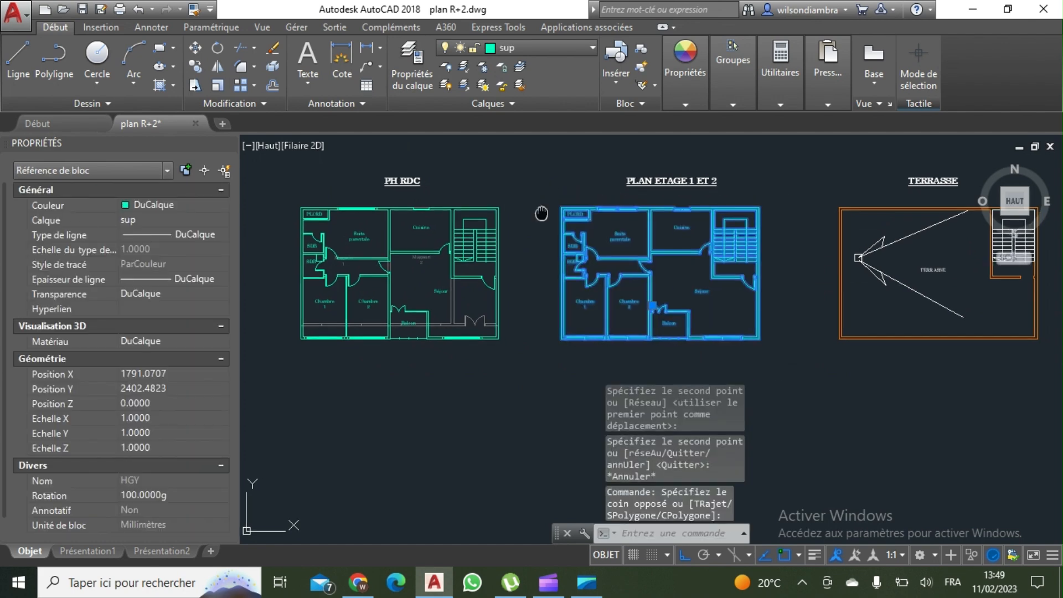
click(271, 66)
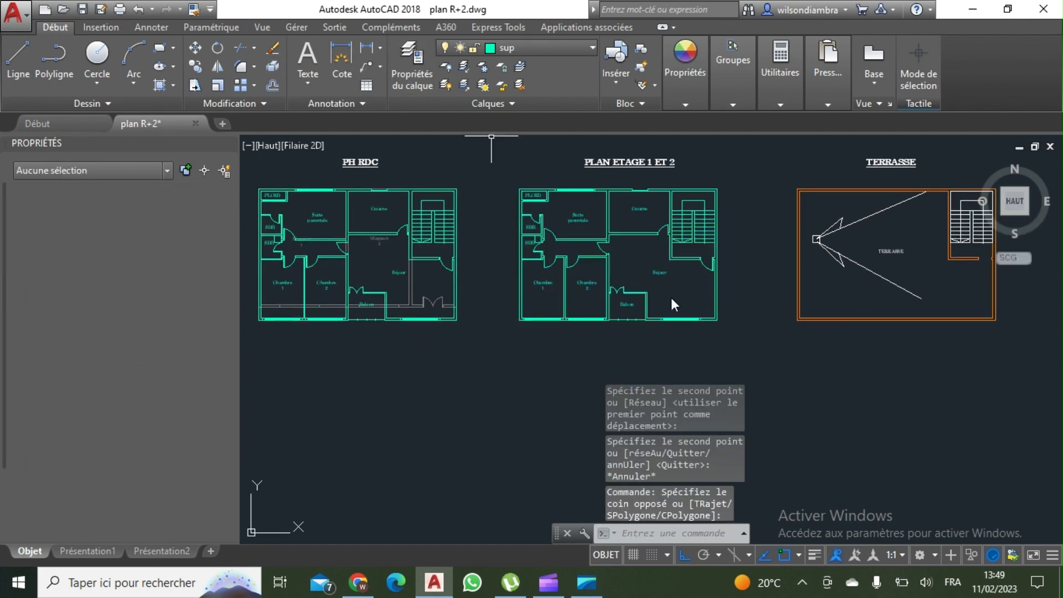
Assign all objects of the exploded upper floor plan under PLAN ETAGE 1 ET 2 to layer inf
click(746, 355)
click(487, 174)
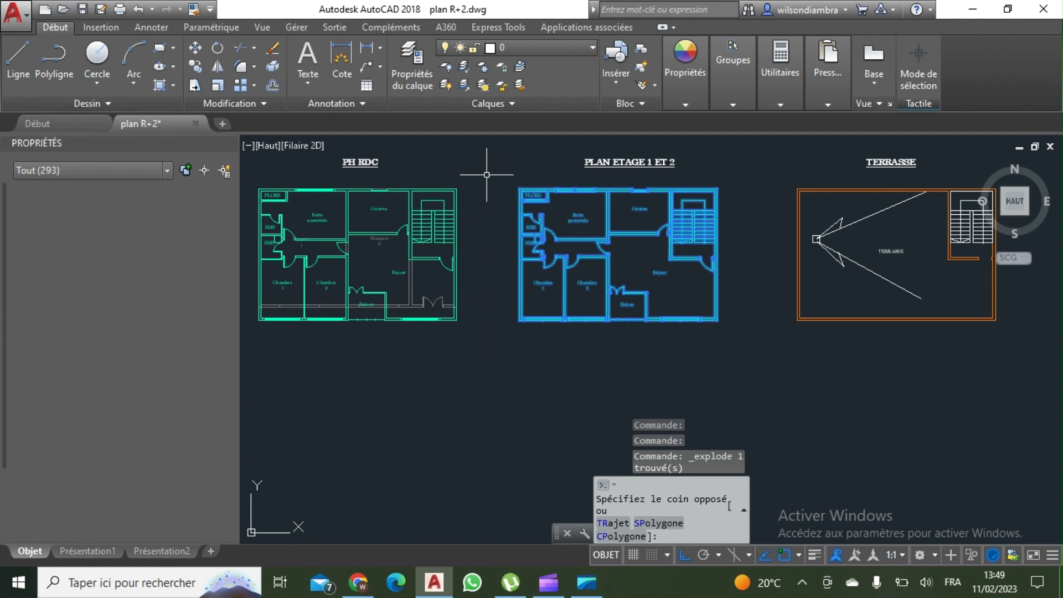
click(517, 46)
click(527, 197)
middle_drag(714, 338, 674, 386)
key(Escape)
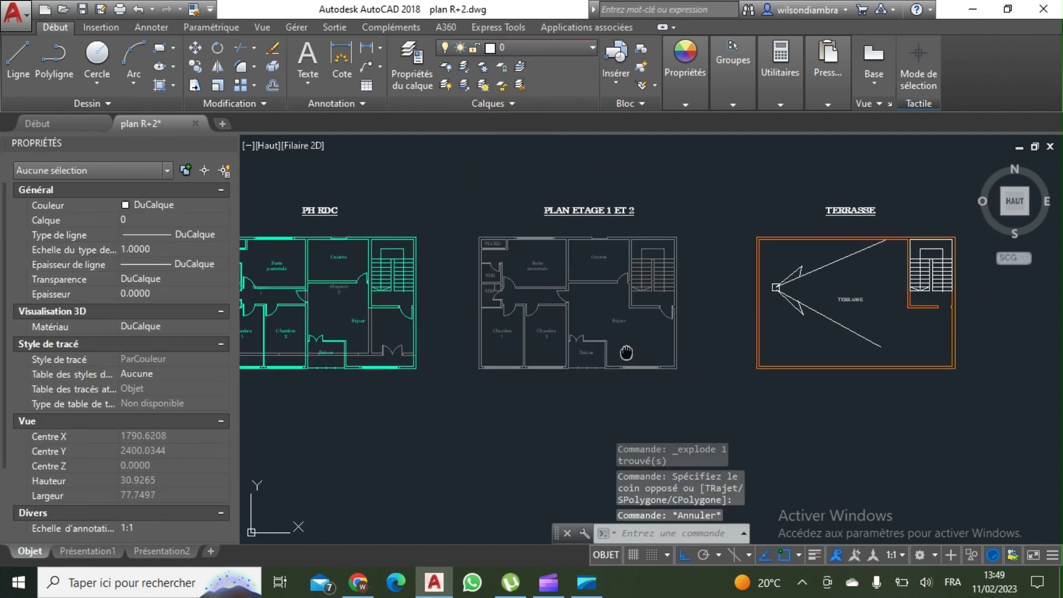
Define the grey upper floor plan under PLAN ETAGE 1 ET 2 as block GHRT, with a base point inside the plan
middle_drag(628, 361, 647, 337)
click(704, 358)
click(481, 207)
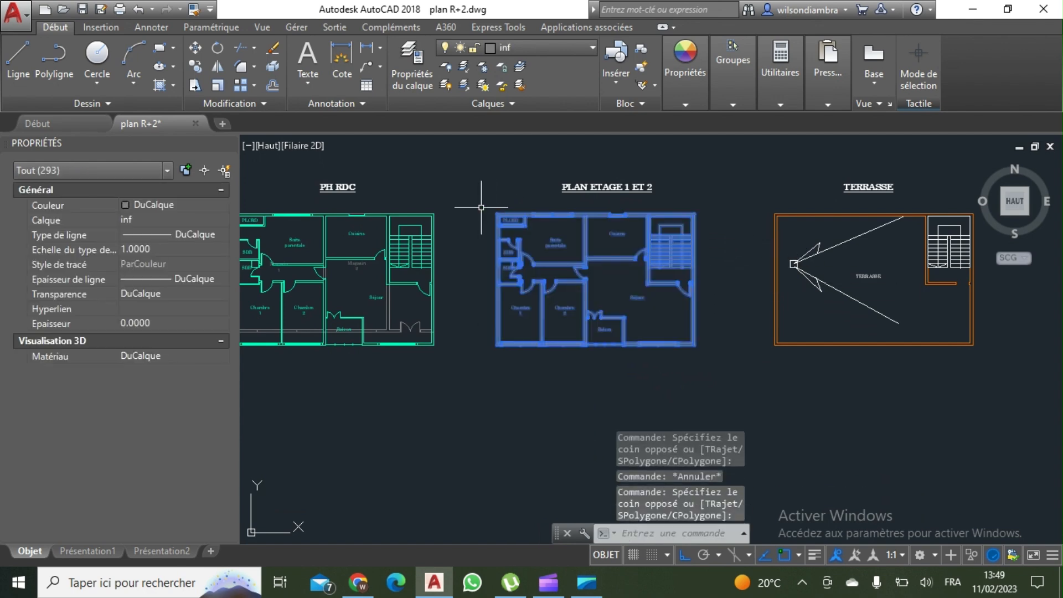
text(BLOC)
key(Return)
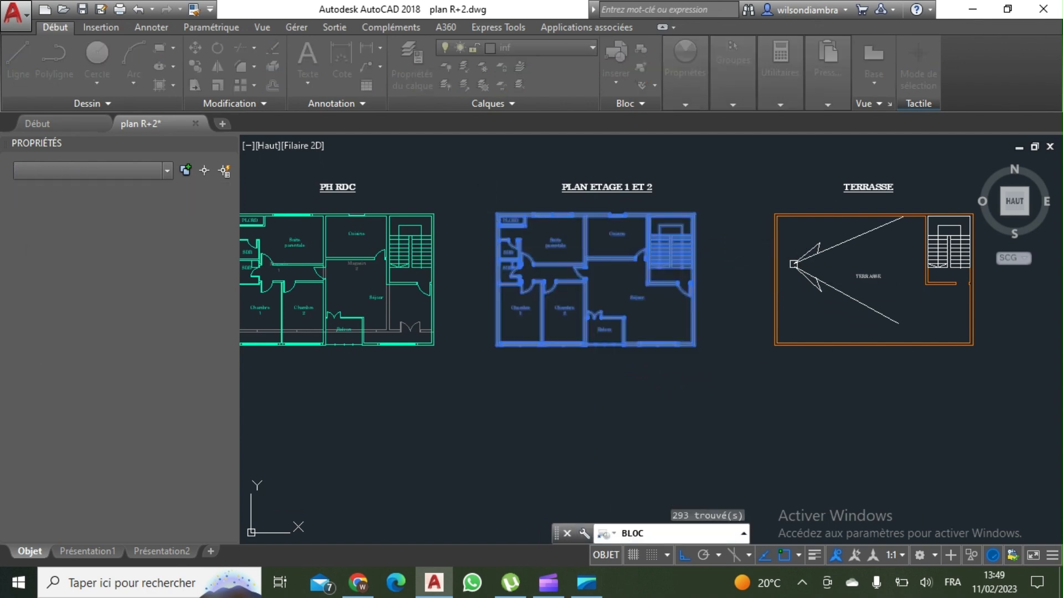
click(589, 421)
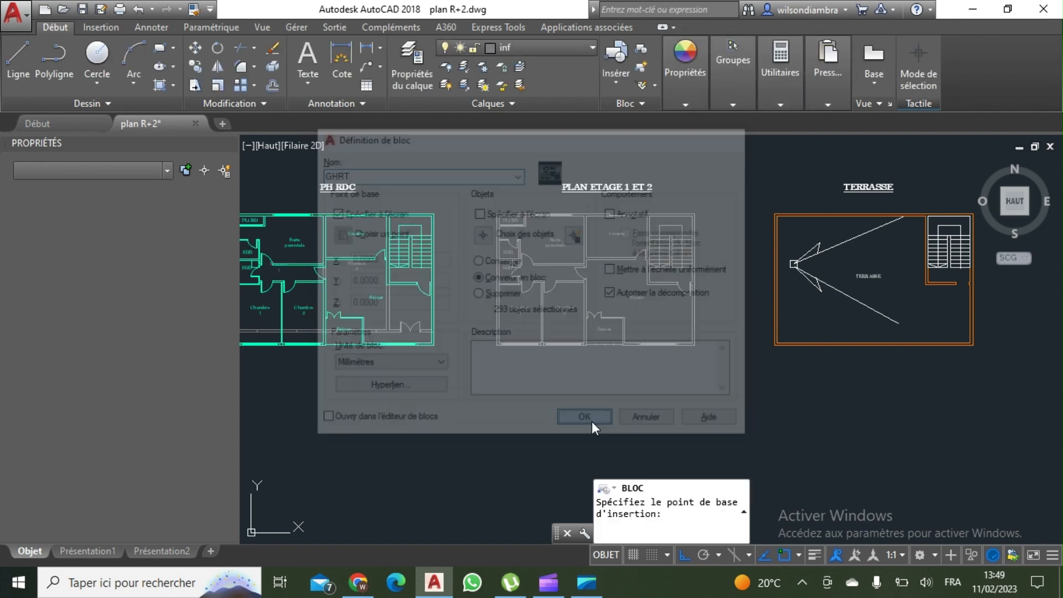
click(589, 322)
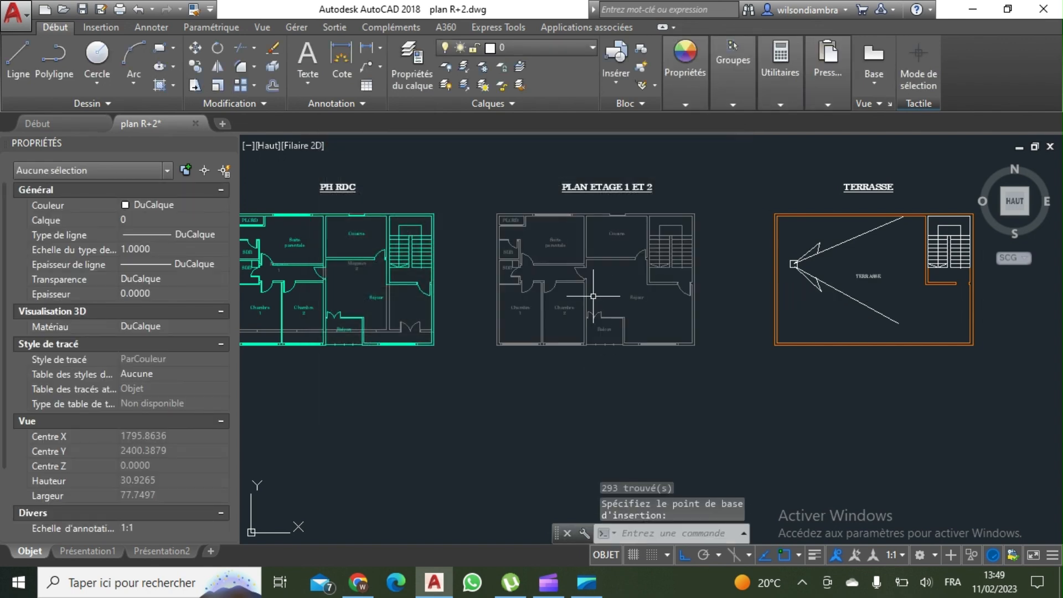
Assign the GHRT block to layer inf
click(564, 285)
key(Escape)
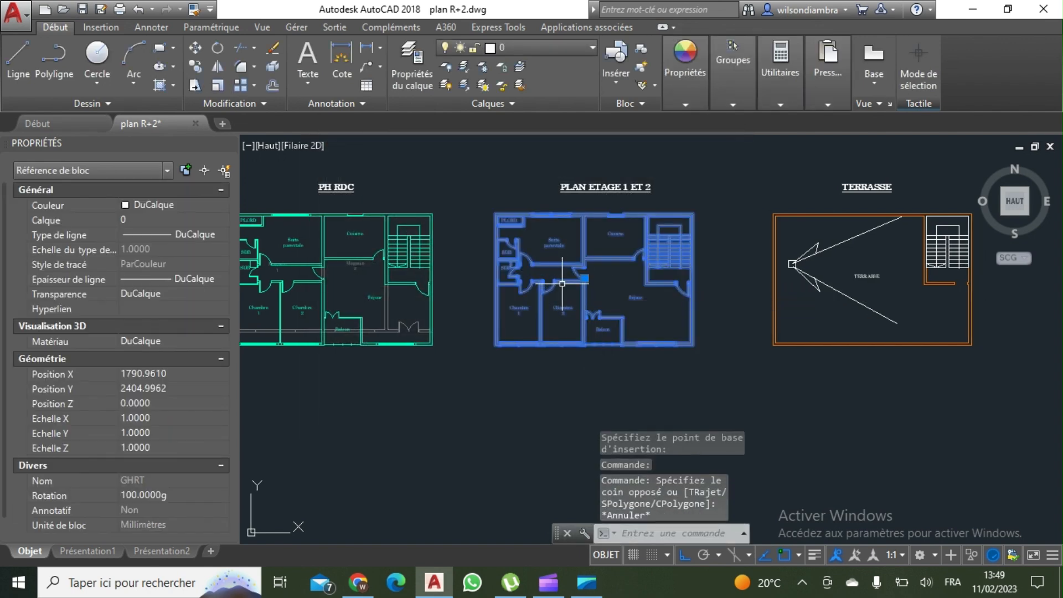
click(569, 50)
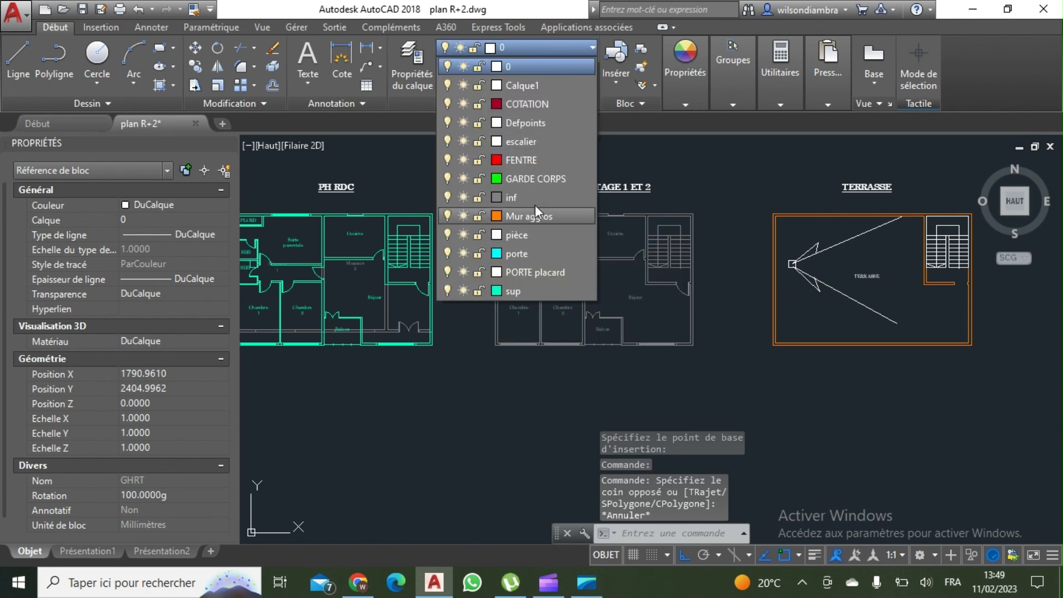
click(534, 202)
key(Escape)
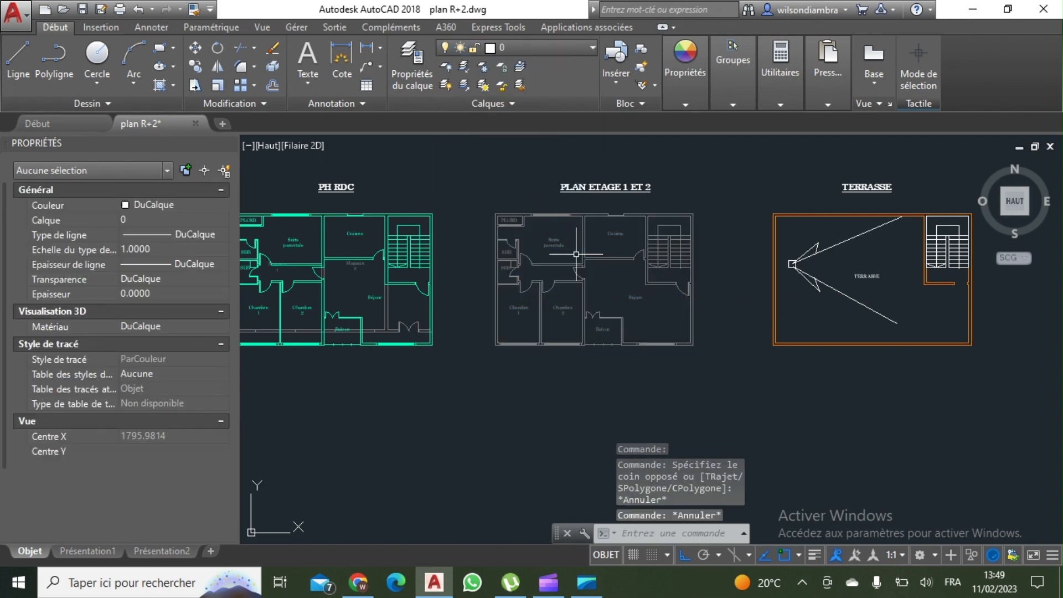
Examine the grey plan and its title PLAN ETAGE 1 ET 2
scroll(594, 231, up, 3)
middle_drag(598, 220, 599, 274)
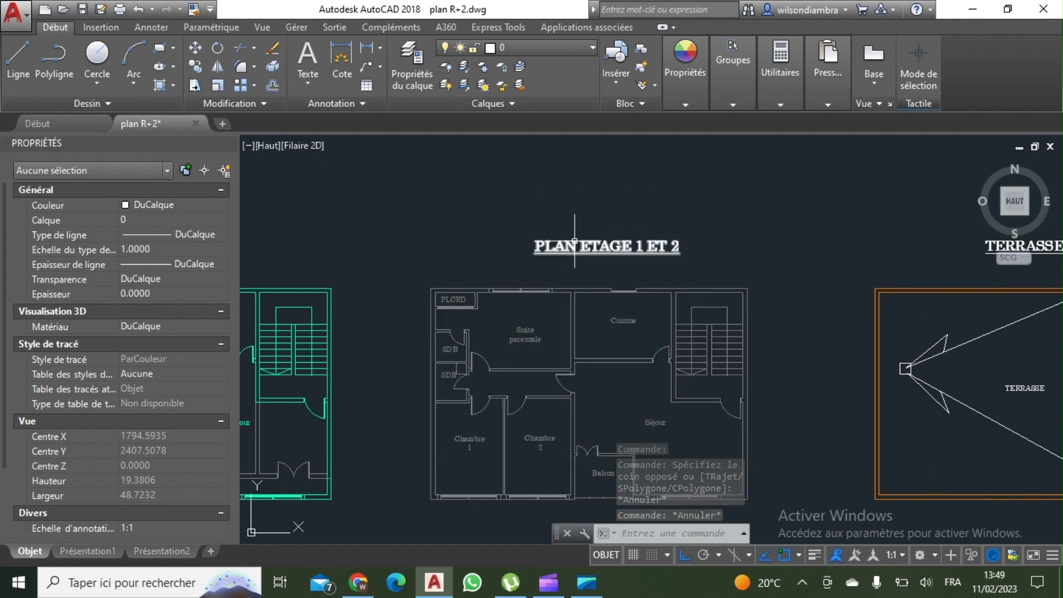
scroll(607, 275, down, 2)
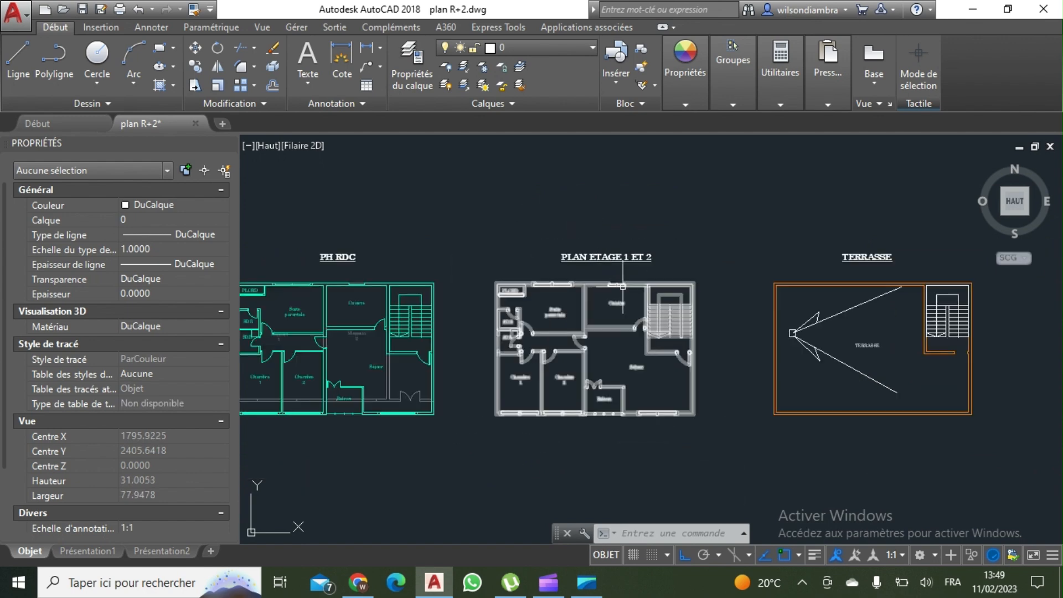
scroll(623, 286, up, 2)
scroll(629, 290, down, 2)
scroll(605, 327, up, 2)
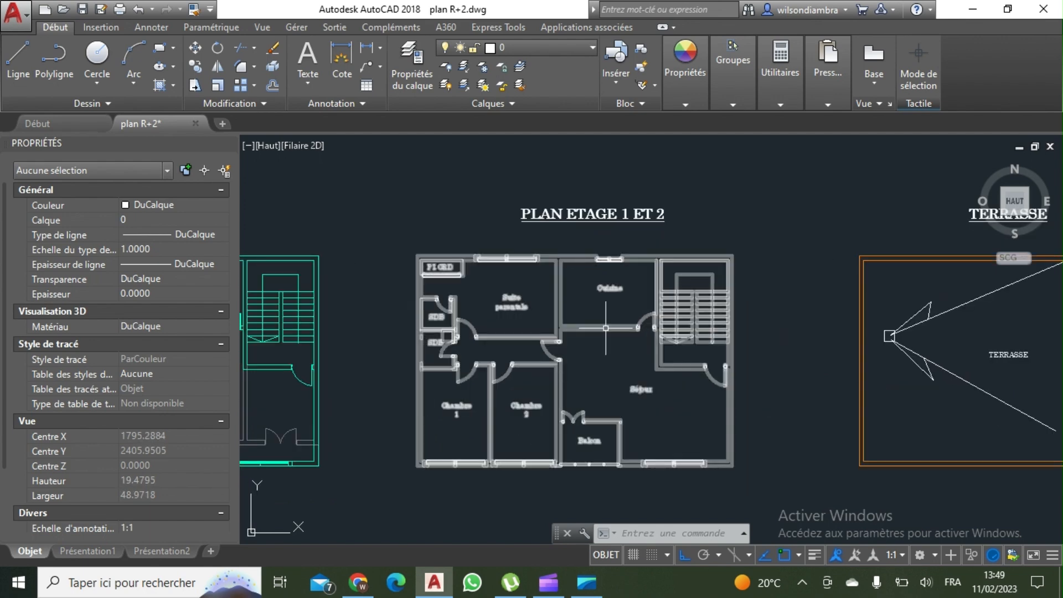
scroll(606, 327, down, 4)
Copy the grey GHRT block straight down into the empty space below the original
click(639, 342)
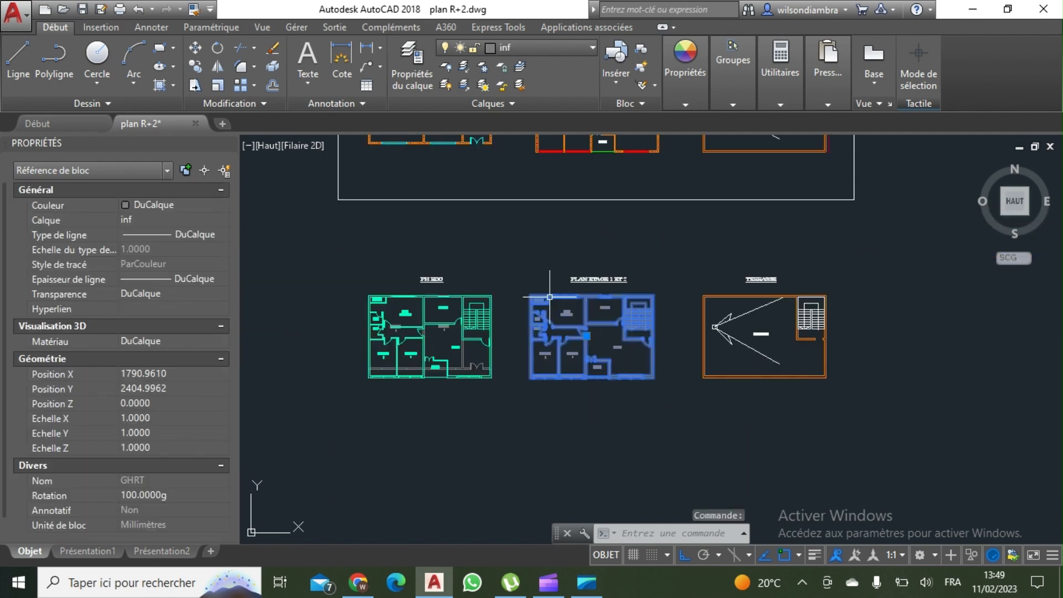
click(196, 67)
click(603, 342)
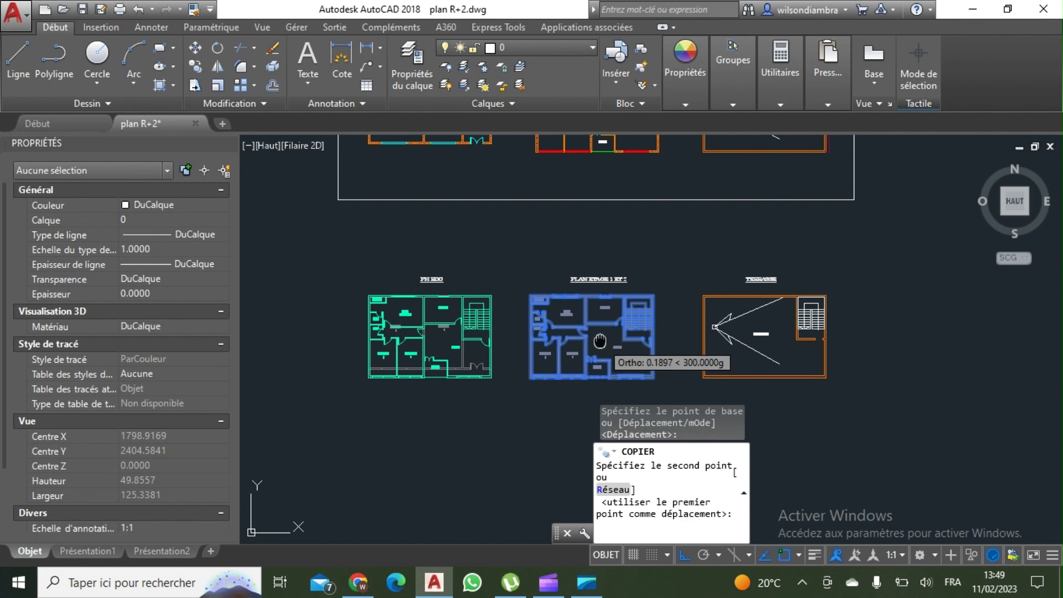
middle_drag(601, 341, 583, 244)
click(553, 353)
key(Escape)
middle_drag(570, 343, 565, 310)
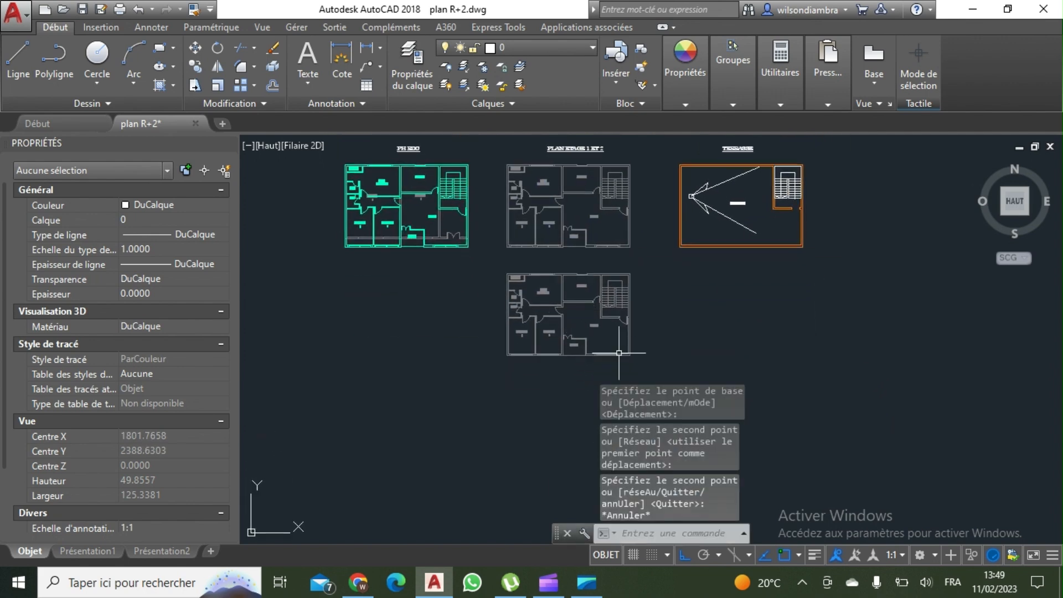
Explode the lower copy of the GHRT block
click(663, 359)
click(435, 260)
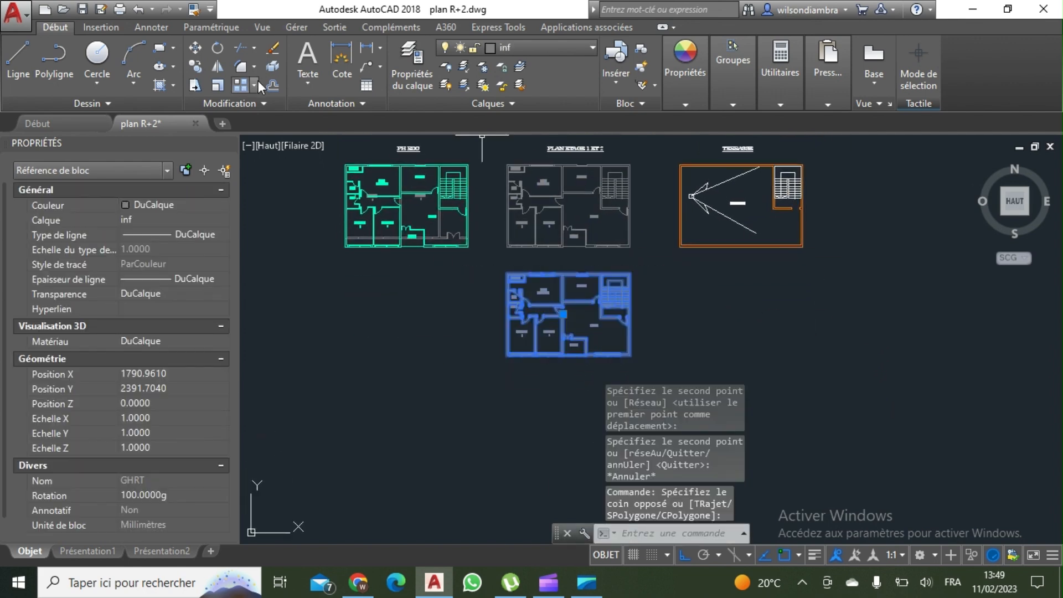
click(271, 71)
key(Escape)
Assign all objects of the exploded lower plan copy to layer sup
click(651, 377)
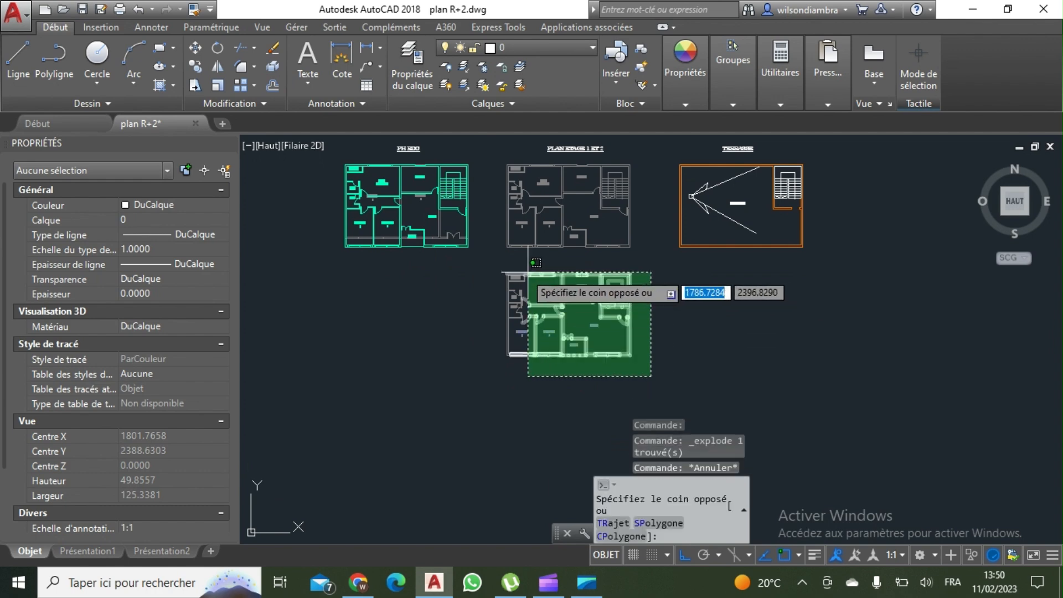
scroll(509, 266, up, 4)
click(493, 277)
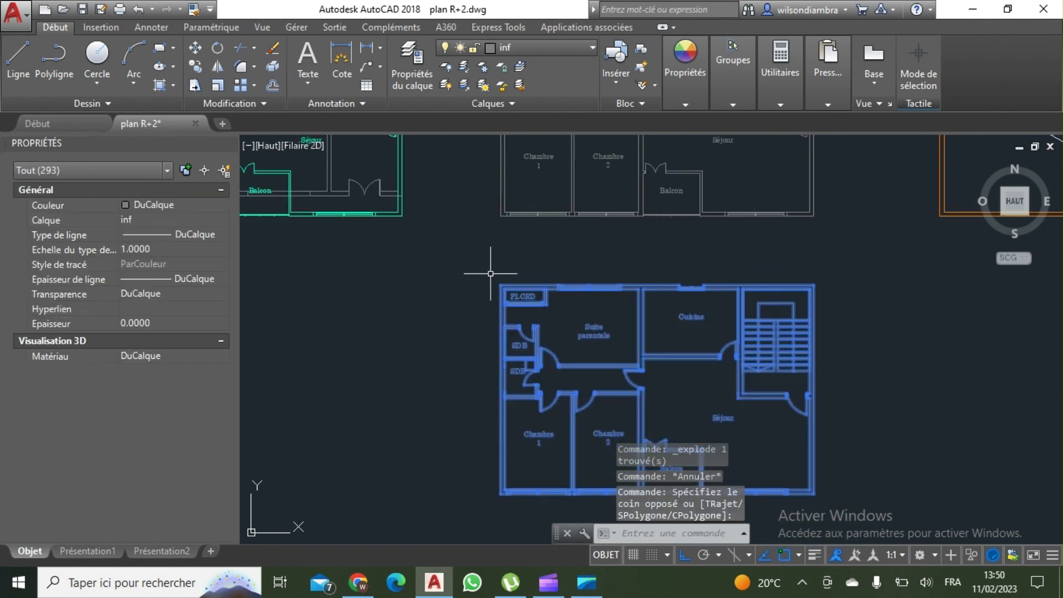
scroll(467, 270, down, 2)
middle_drag(467, 270, 462, 283)
click(566, 49)
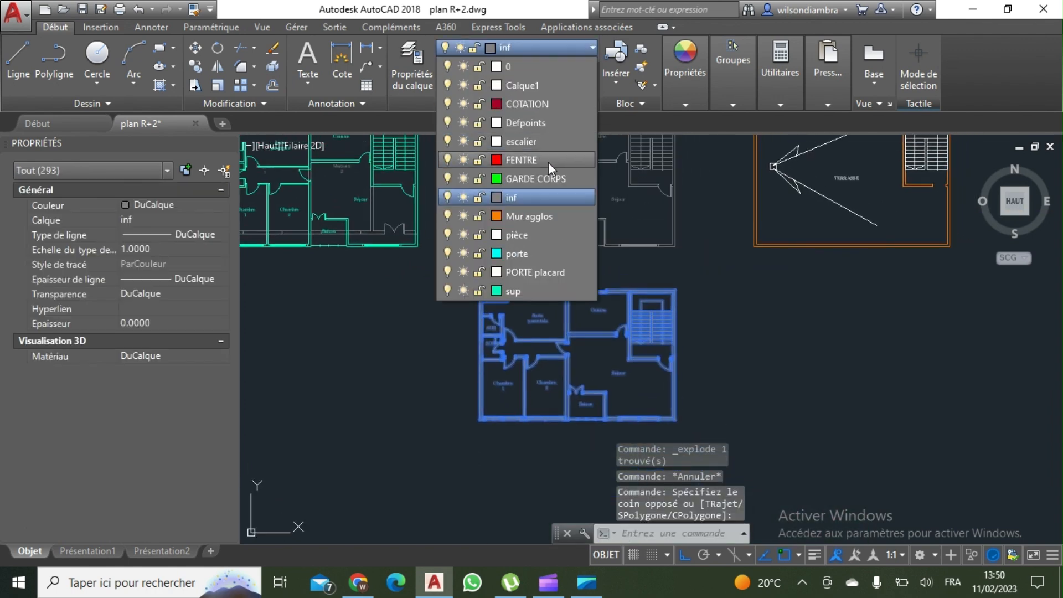
click(527, 295)
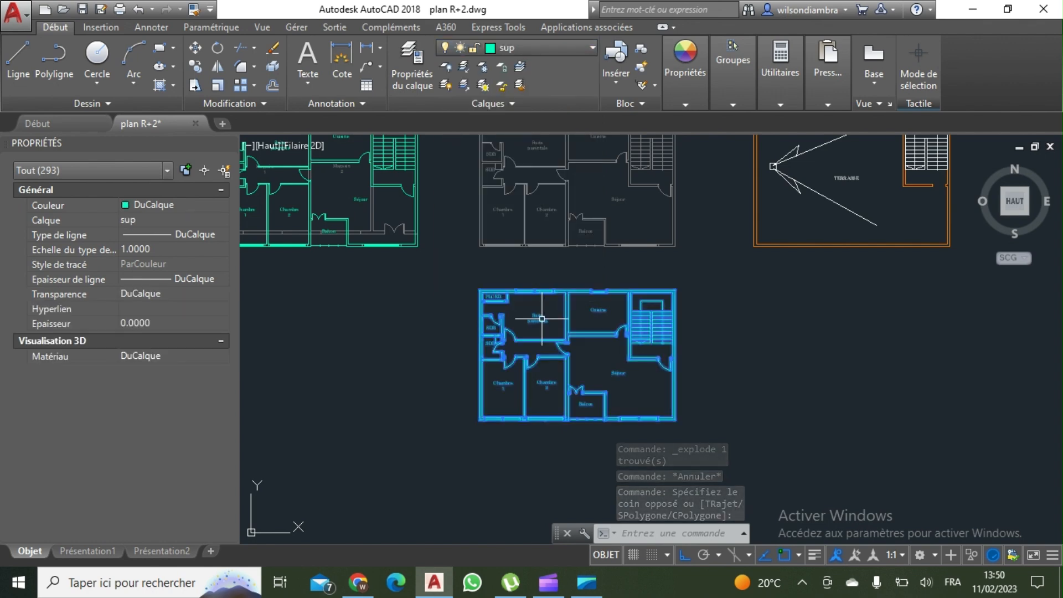
key(Escape)
Define the green lower plan copy as block JHTYJ, with a base point on its bottom wall
scroll(570, 319, down, 2)
middle_drag(570, 316, 549, 298)
click(658, 385)
click(468, 266)
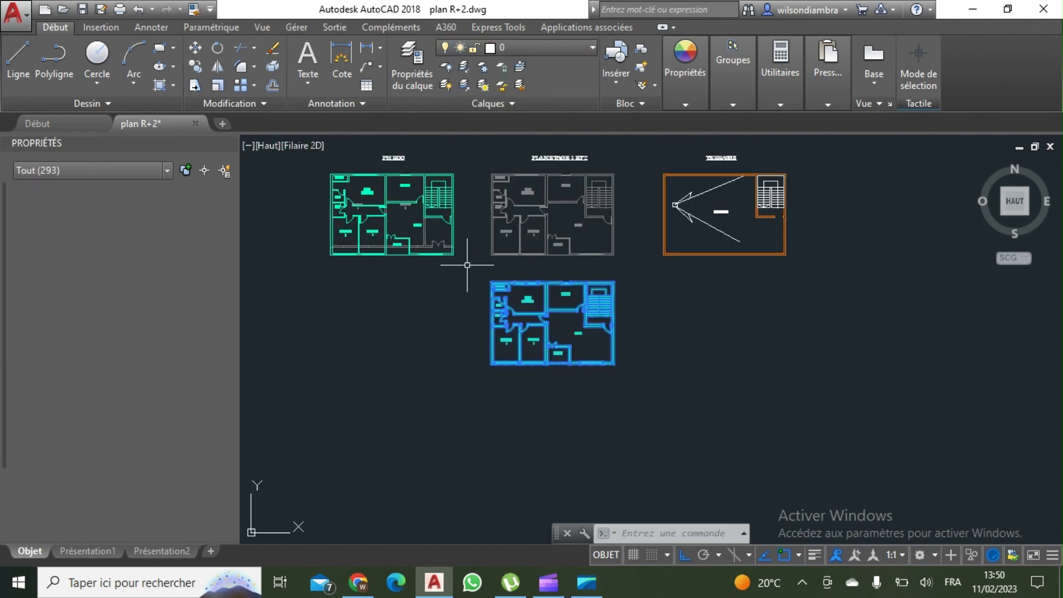
text(BLOC)
key(Return)
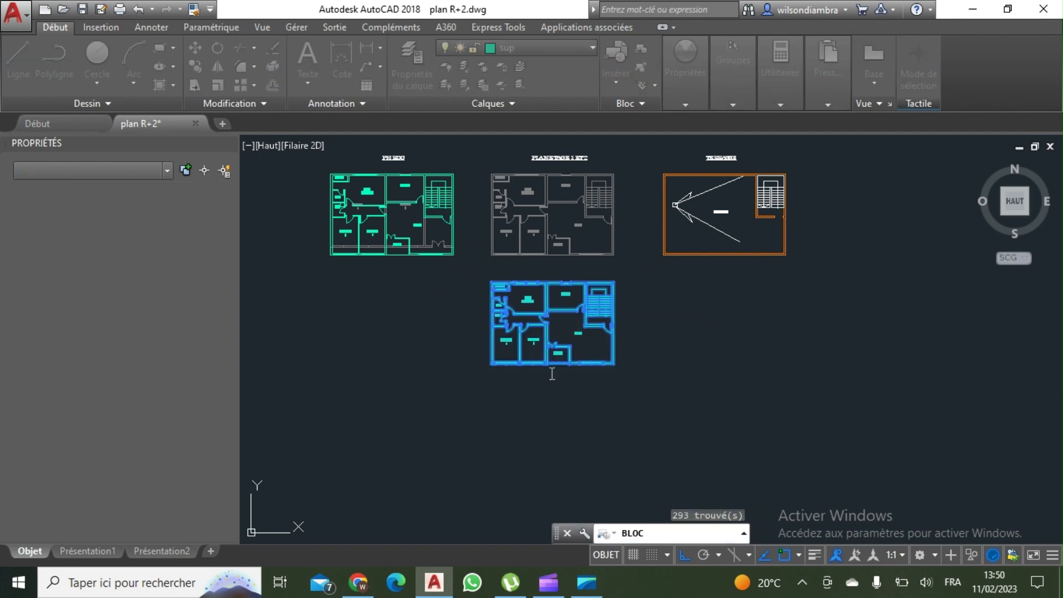
click(587, 422)
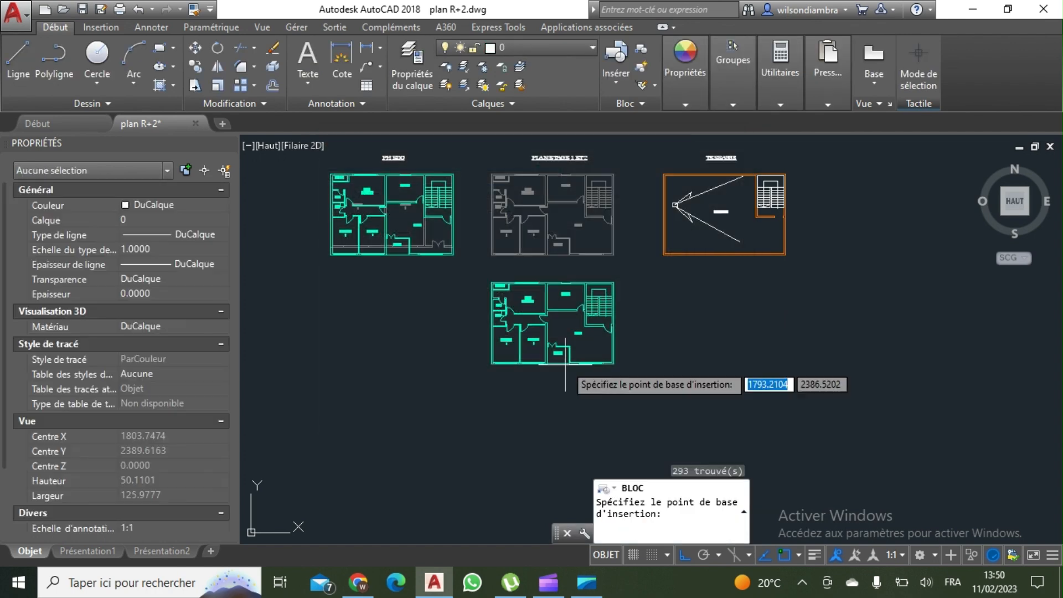
scroll(571, 360, up, 2)
key(Escape)
Assign the JHTYJ block to layer sup
click(770, 353)
click(511, 285)
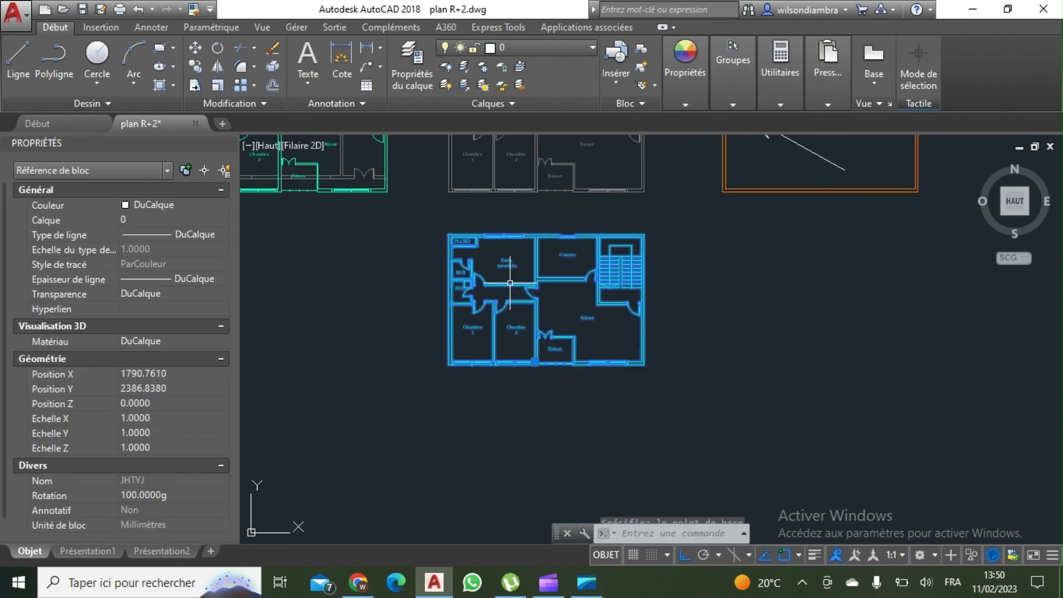
scroll(508, 287, down, 2)
middle_drag(509, 299, 497, 323)
scroll(497, 326, up, 2)
click(566, 47)
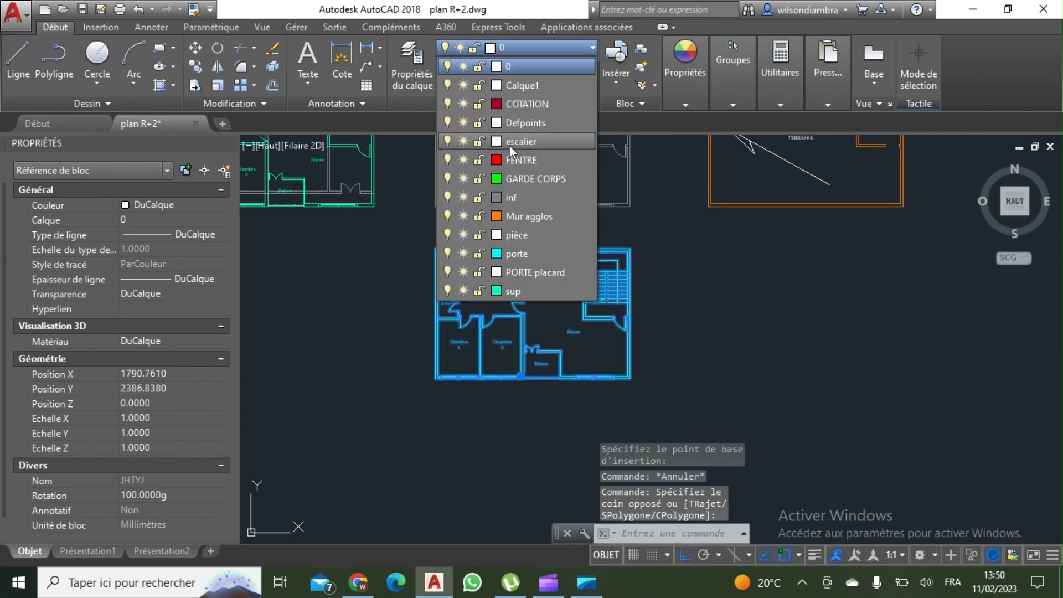
click(521, 290)
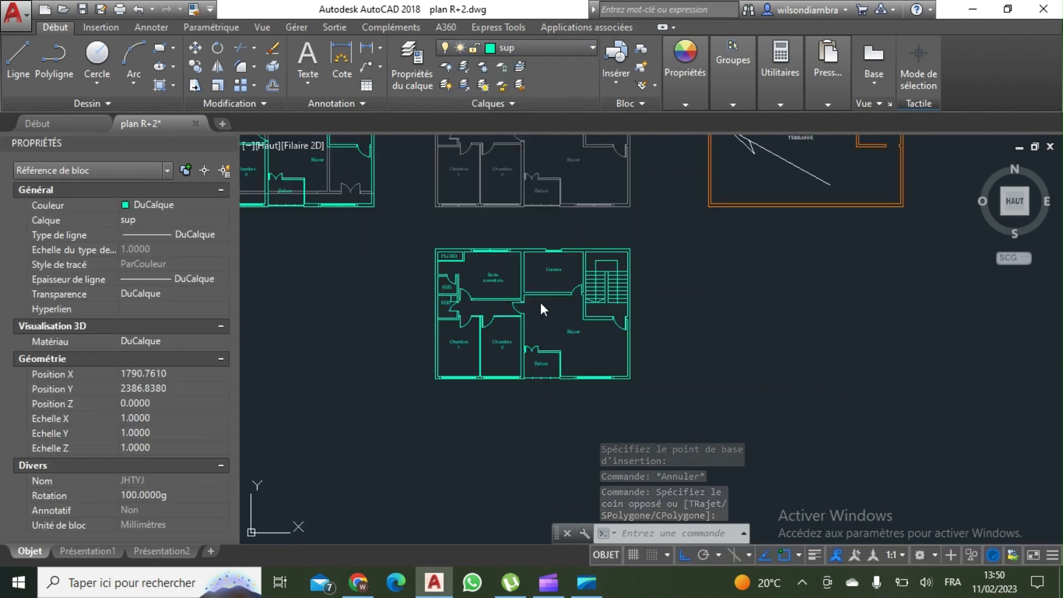
key(Escape)
Move the JHTYJ block onto the grey plan under PLAN ETAGE 1 ET 2, matching their upper right outer corners
click(657, 266)
click(610, 263)
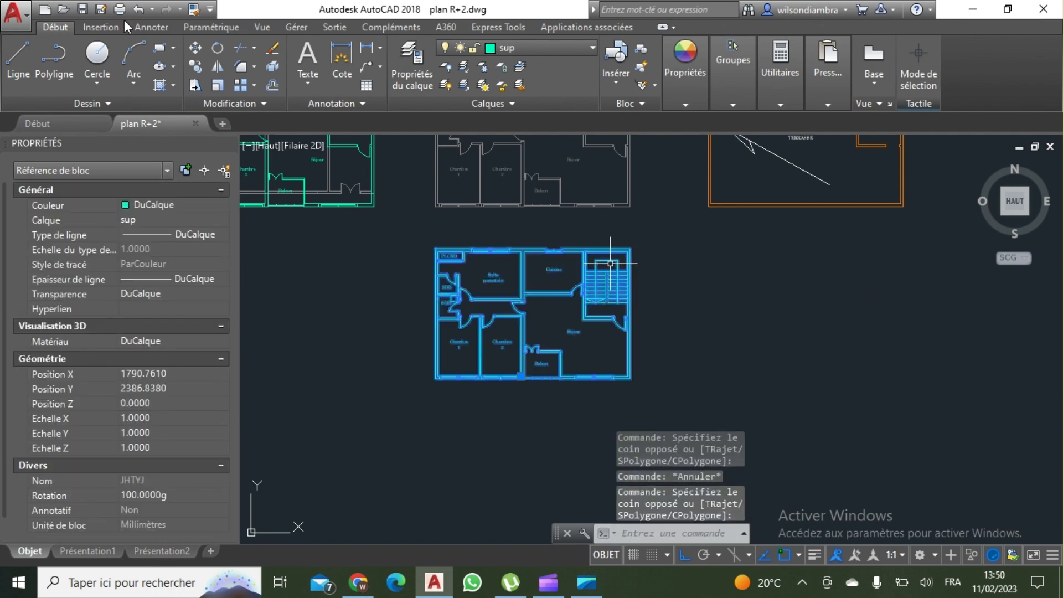
click(199, 45)
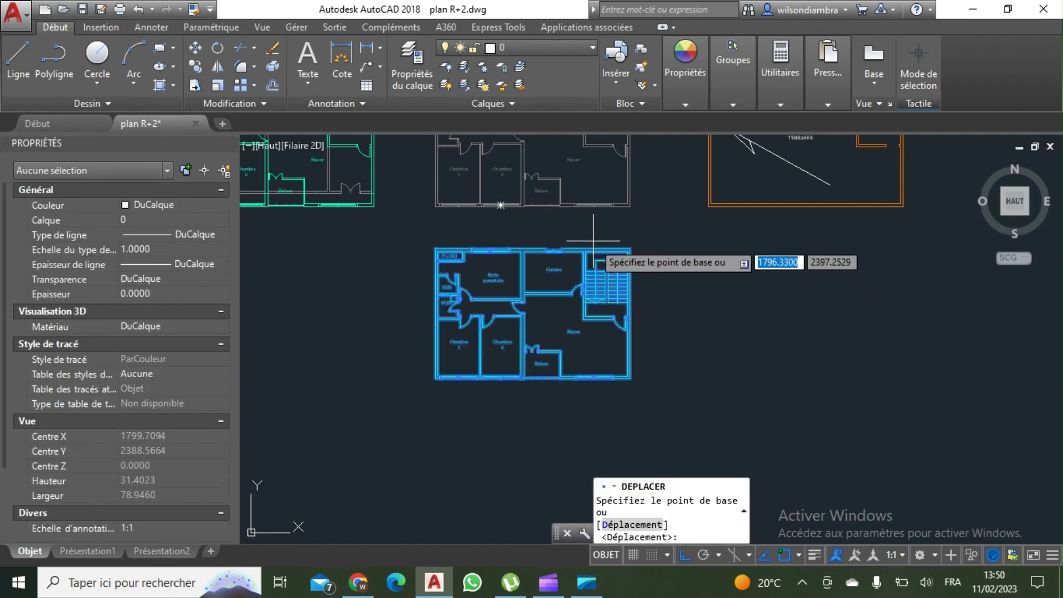
scroll(623, 249, up, 4)
click(648, 256)
scroll(648, 256, down, 5)
scroll(641, 360, up, 3)
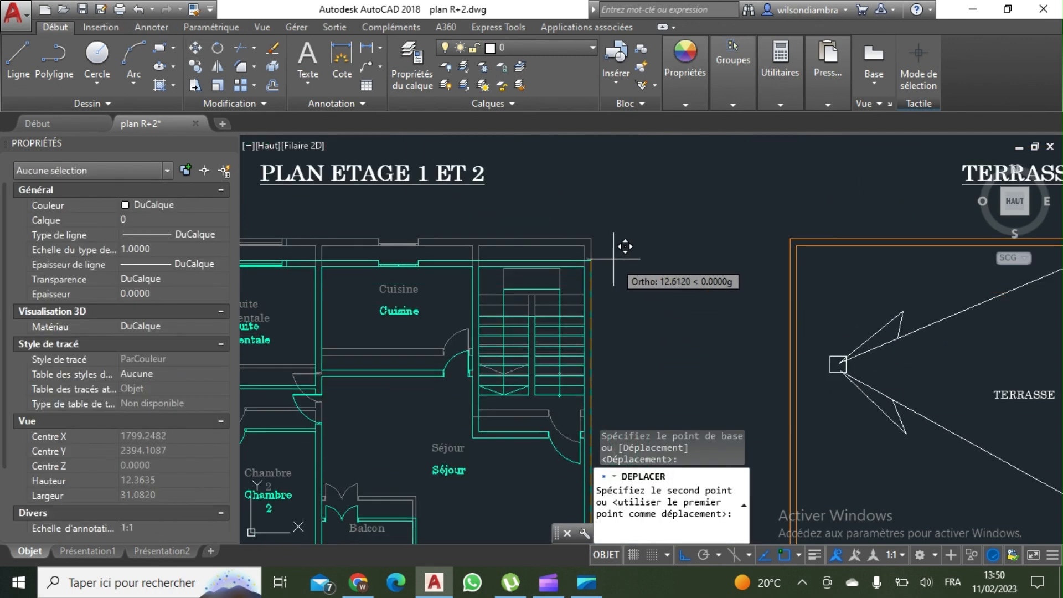
click(590, 236)
scroll(590, 237, down, 3)
key(Escape)
Examine the overlaid floor plans under PLAN ETAGE 1 ET 2 beside the PH RDC and TERRASSE plans
scroll(570, 262, up, 3)
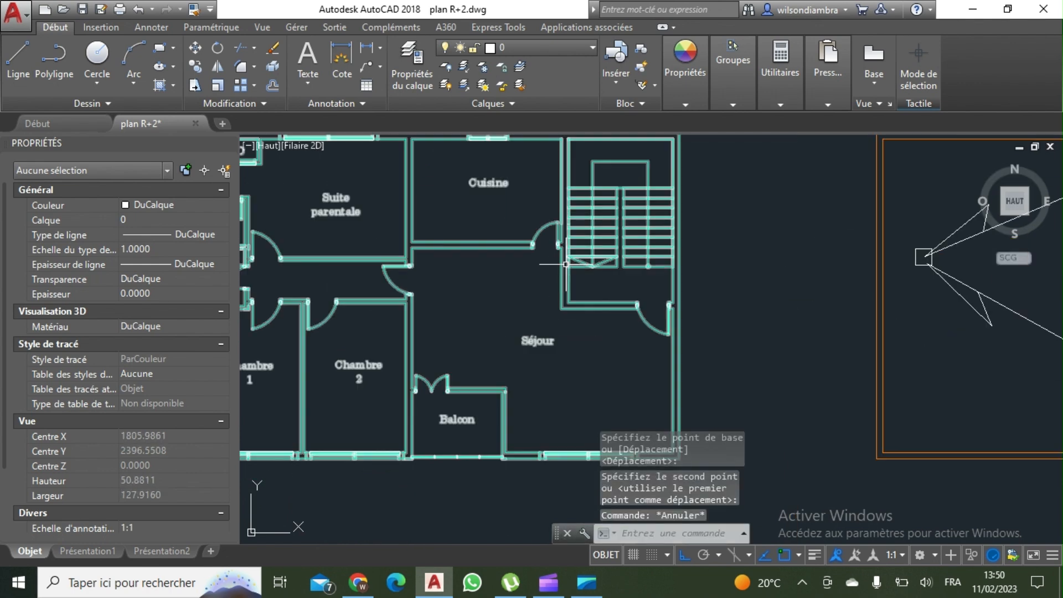
scroll(572, 267, down, 2)
scroll(557, 302, down, 2)
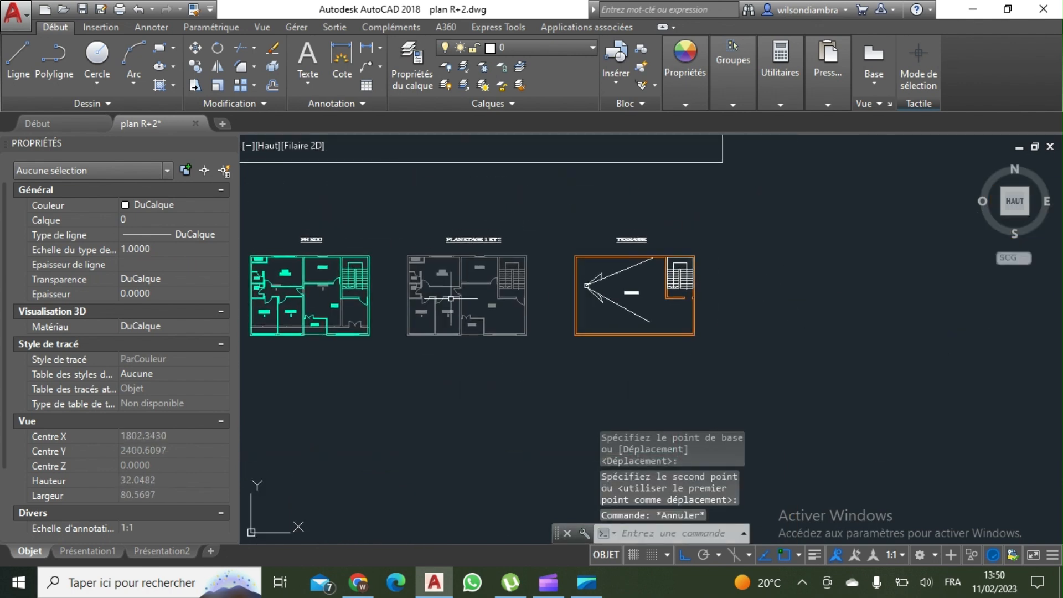
middle_drag(481, 291, 491, 297)
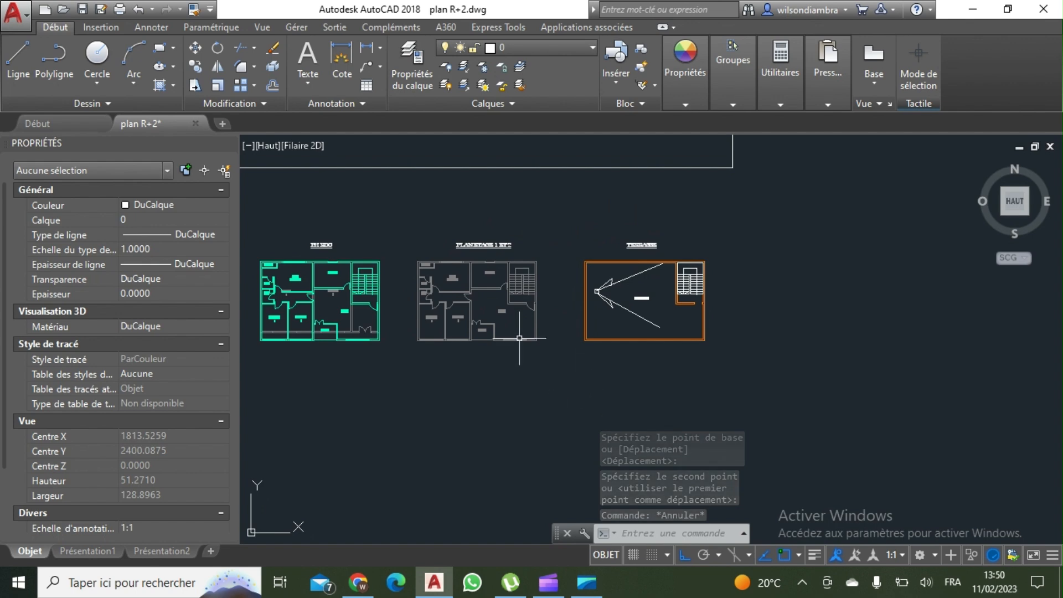
middle_drag(519, 338, 610, 388)
middle_drag(723, 385, 677, 315)
scroll(693, 341, up, 4)
scroll(682, 350, down, 2)
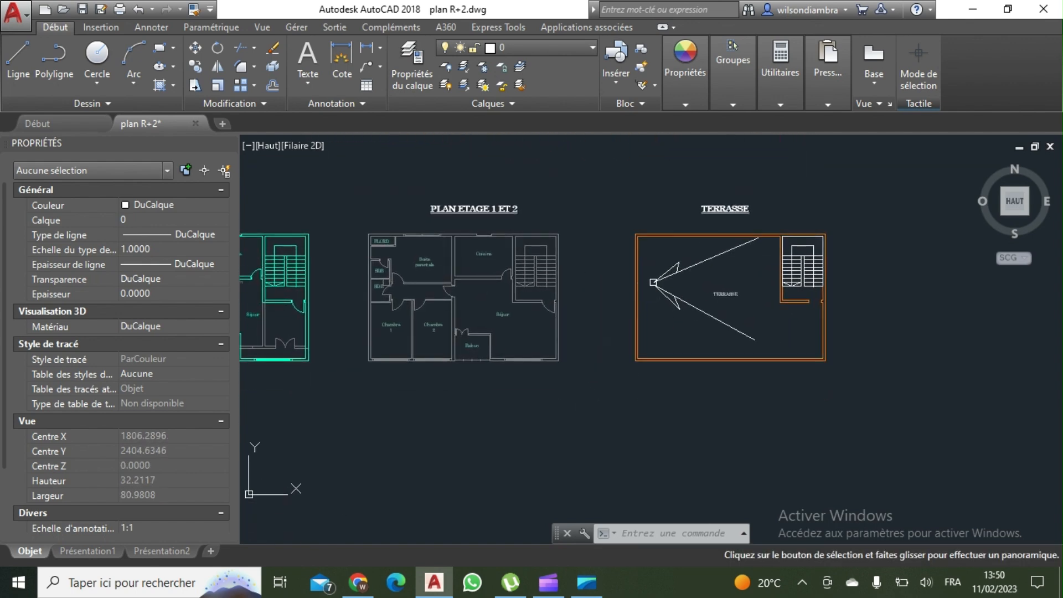
Select the whole TERRASSE plan with its title and start the Move command on it
click(902, 405)
click(627, 184)
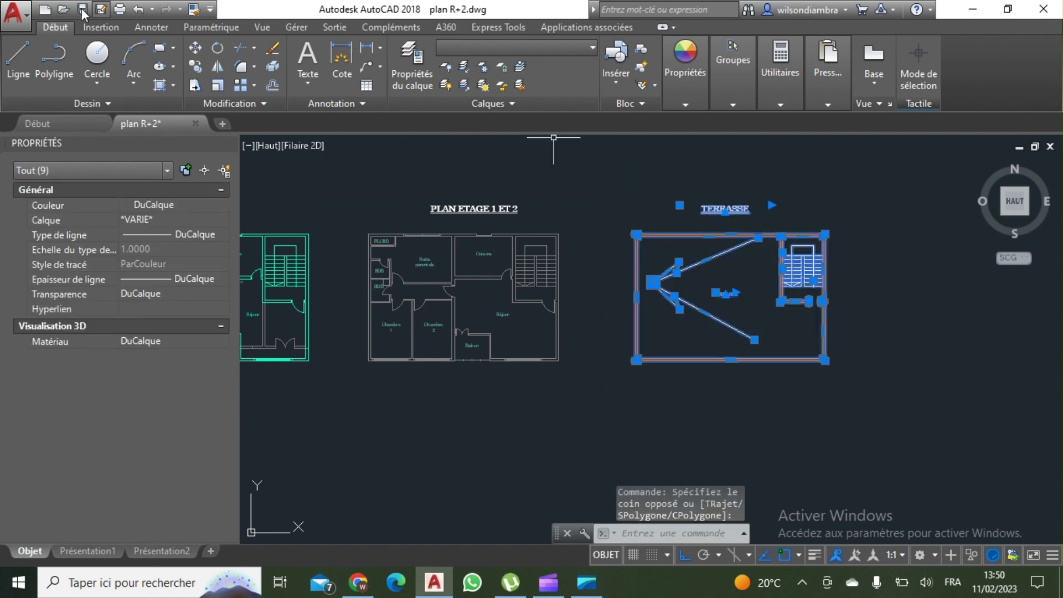
click(198, 50)
Examine the overlaid PH RDC, PH ETAGE 1 and PH ETAGE 2 plans below the framed originals
scroll(560, 203, down, 2)
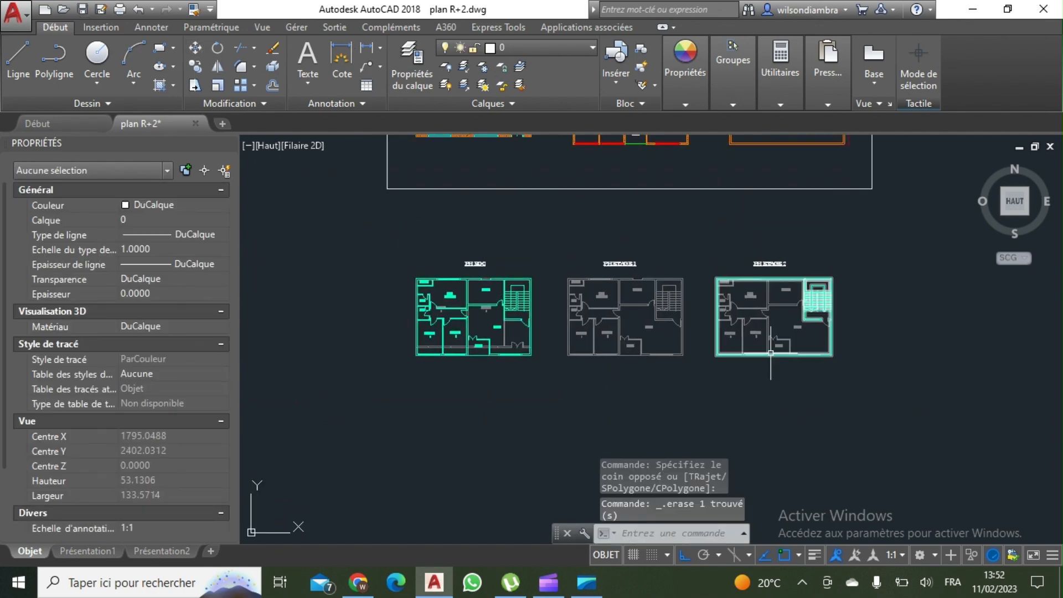
scroll(621, 319, up, 2)
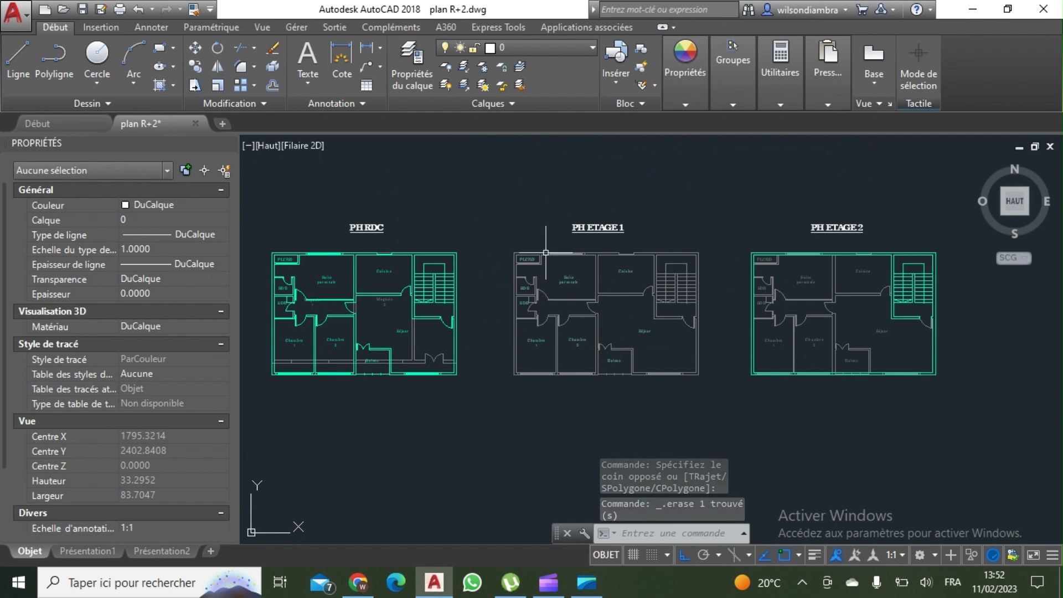
middle_drag(817, 332, 813, 328)
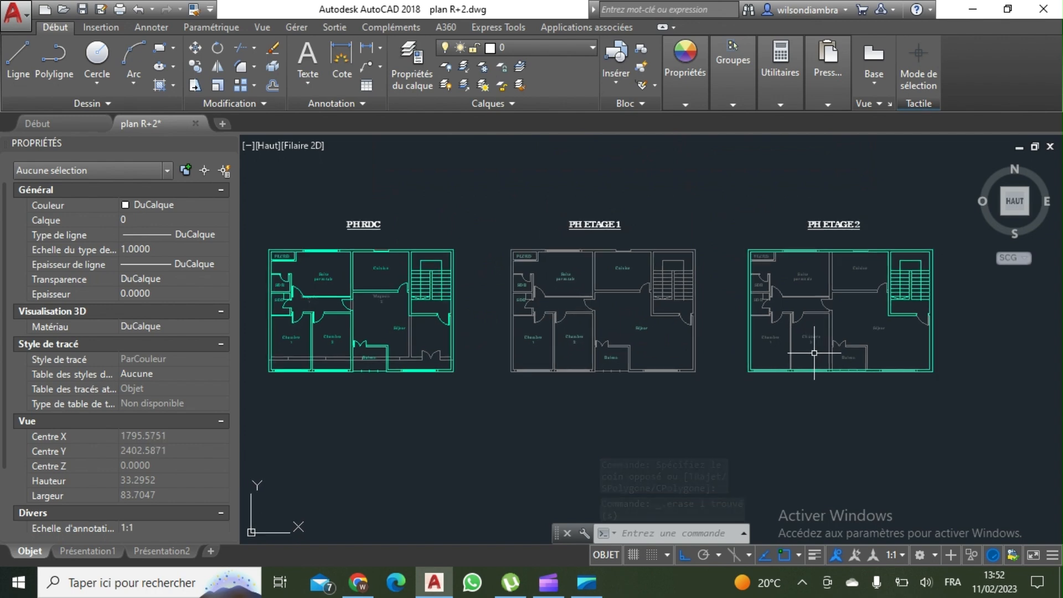
scroll(686, 367, down, 2)
middle_drag(686, 367, 696, 361)
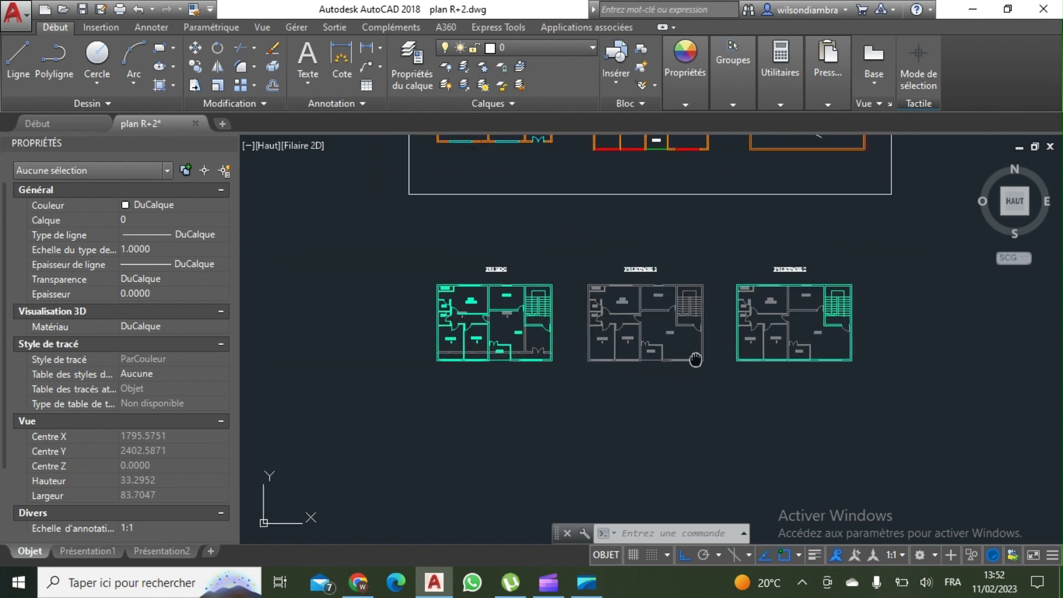
scroll(637, 323, up, 4)
scroll(613, 321, down, 2)
middle_drag(612, 325, 672, 298)
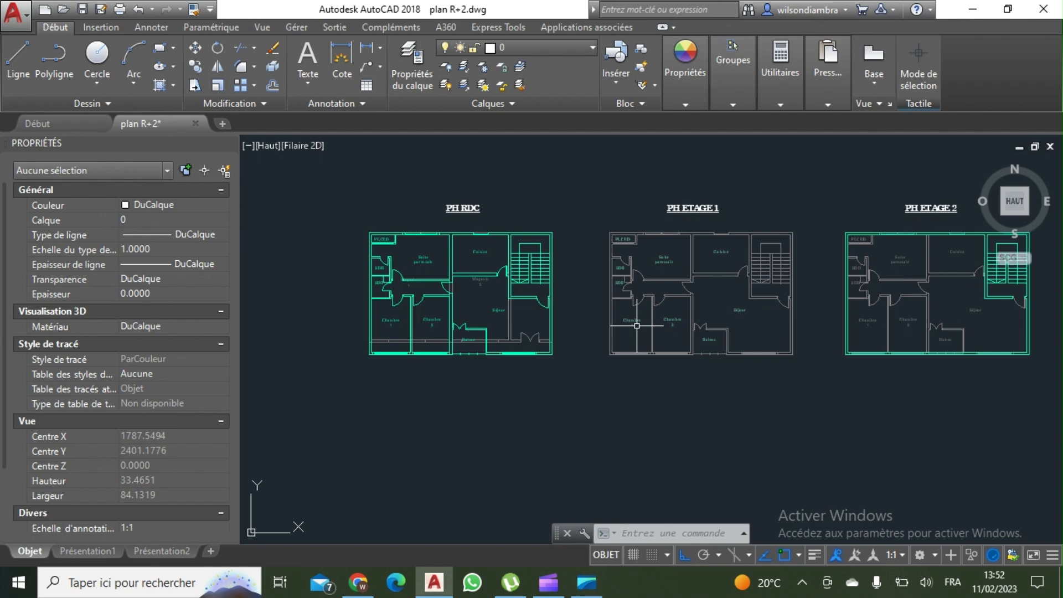
middle_drag(637, 325, 625, 336)
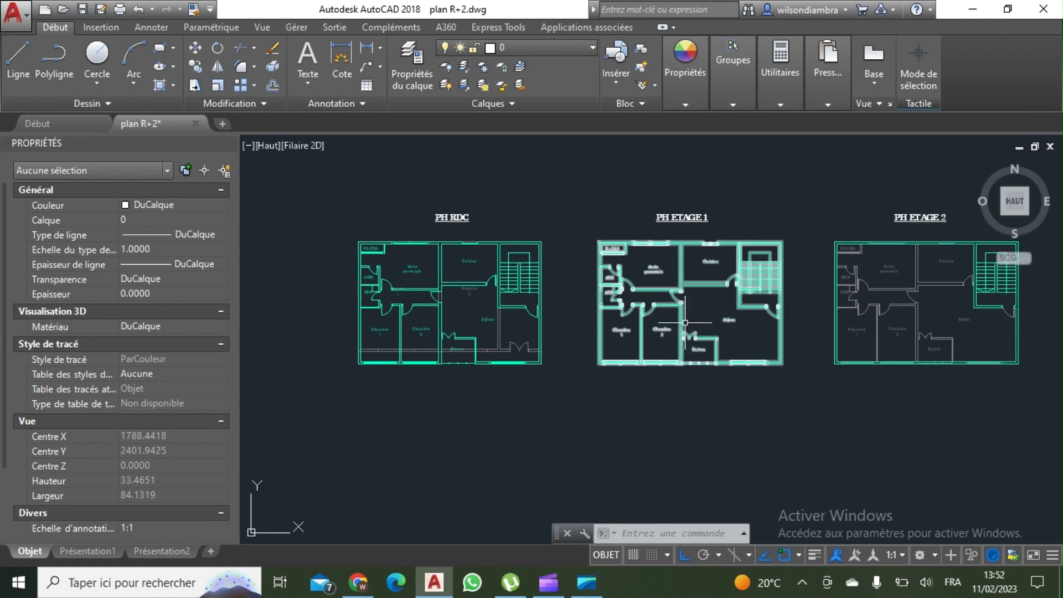
scroll(693, 315, up, 2)
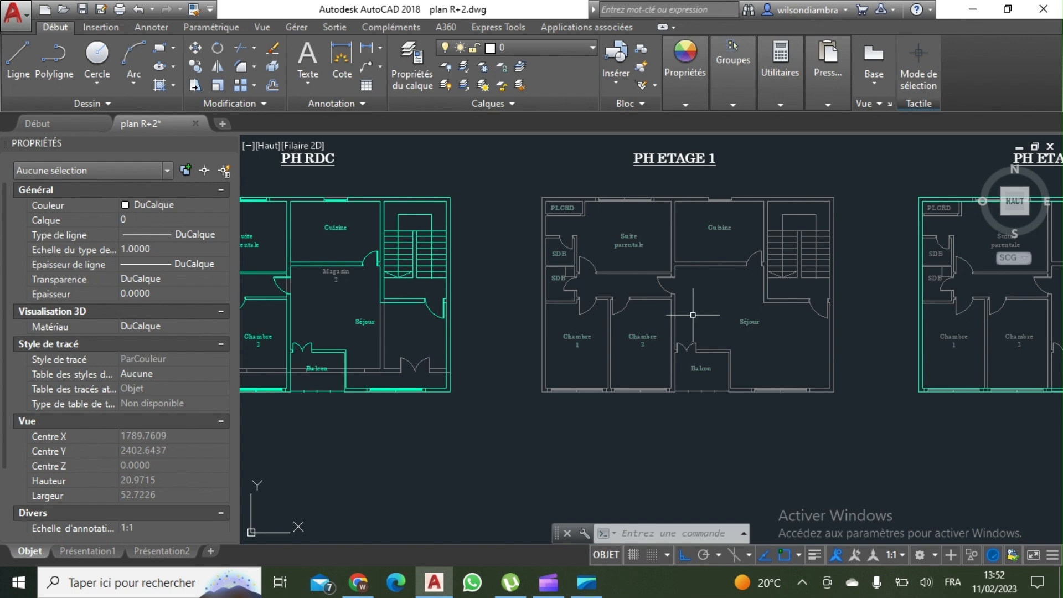
scroll(536, 331, down, 2)
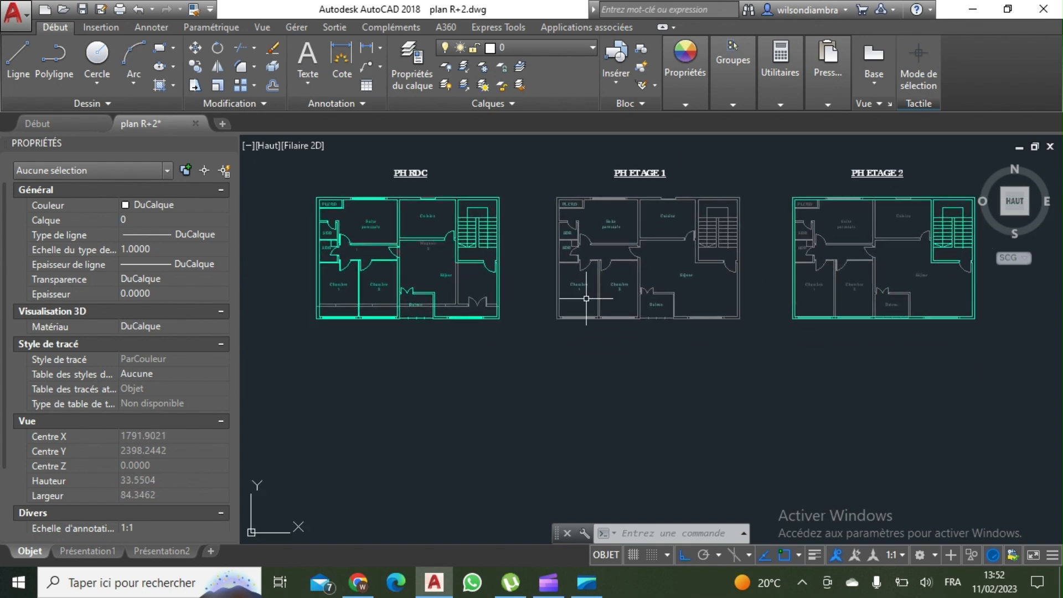
middle_drag(563, 352, 596, 359)
middle_drag(500, 379, 575, 427)
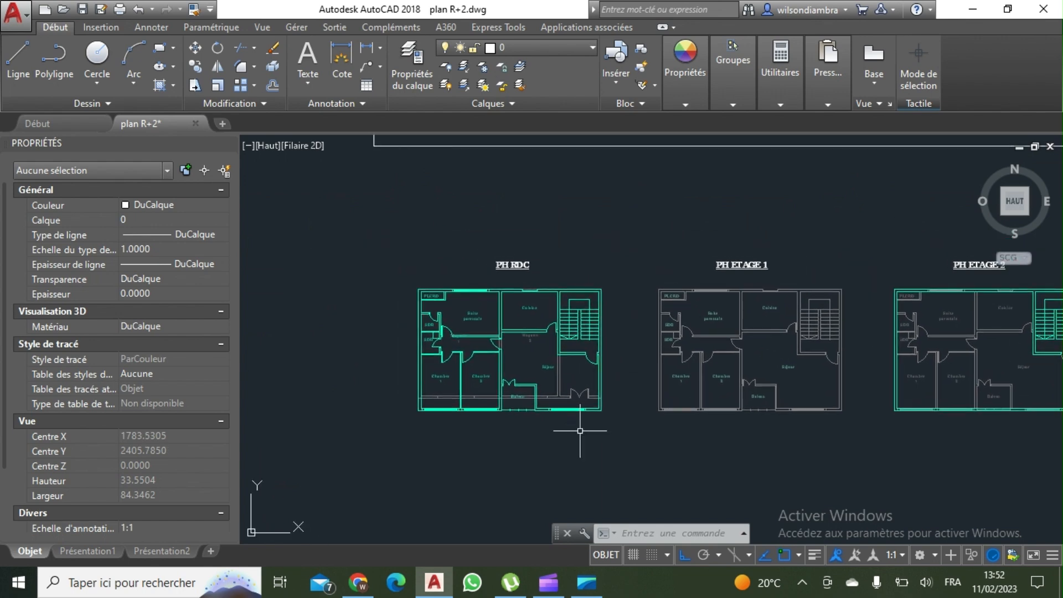
scroll(579, 426, up, 2)
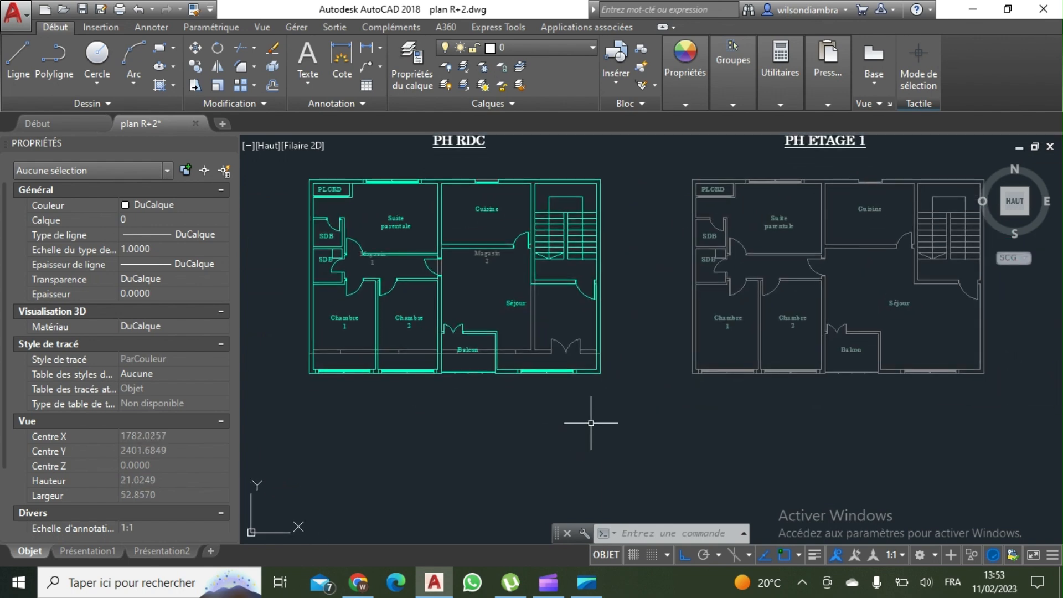
scroll(587, 427, down, 4)
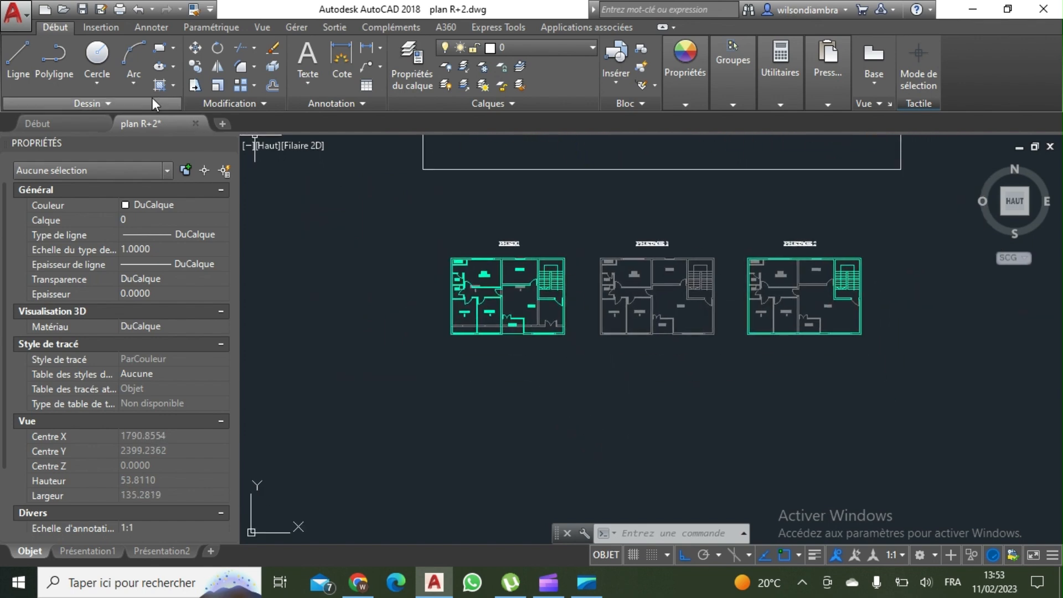
Draw a vertical reference polyline about 17 units long beside the PH RDC plan, on its outer side
click(52, 71)
click(404, 424)
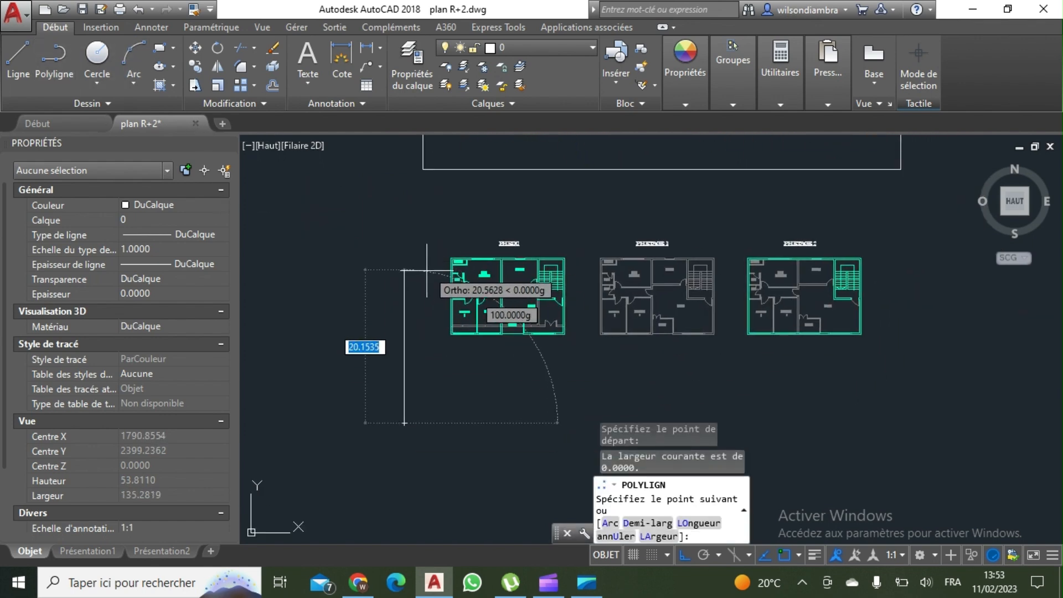
key(Escape)
Copy the vertical reference line horizontally 40 units towards the PH ETAGE 1 plan
click(422, 336)
click(392, 382)
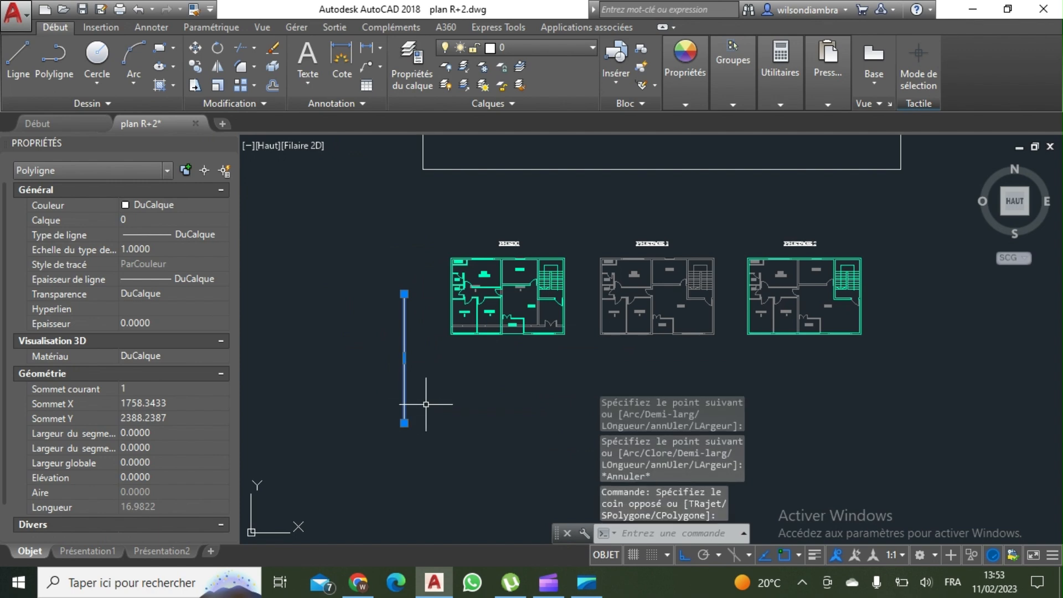
text(co)
key(Return)
click(480, 409)
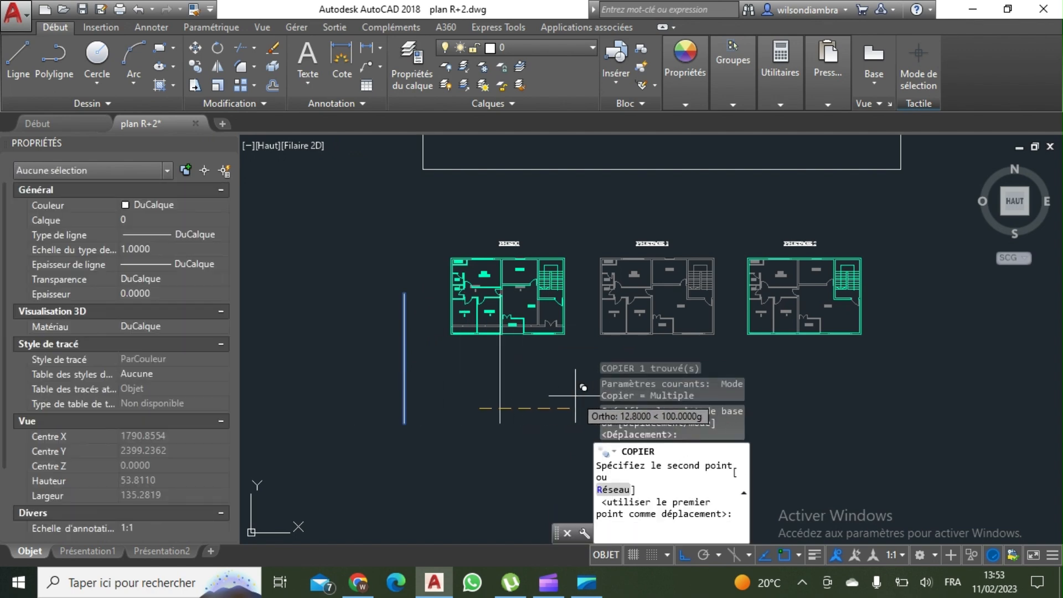
middle_drag(576, 396, 460, 318)
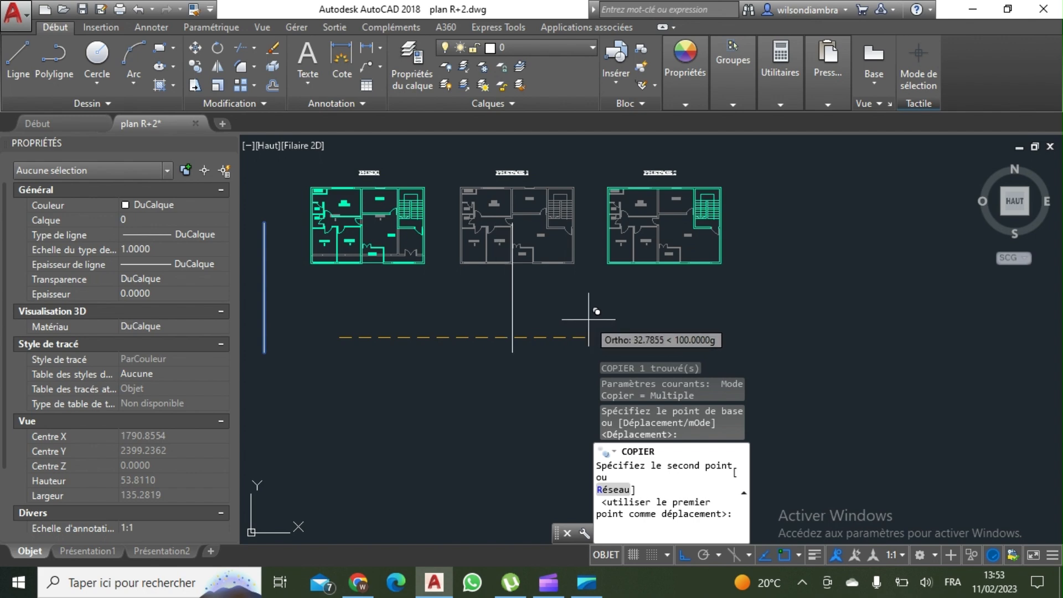
text(40)
key(Return)
key(Escape)
Move the PH RDC plan and its title so the plan's upper right outer corner meets the first reference line's upper end
middle_drag(580, 313, 562, 310)
middle_drag(534, 272, 630, 315)
click(519, 330)
click(406, 206)
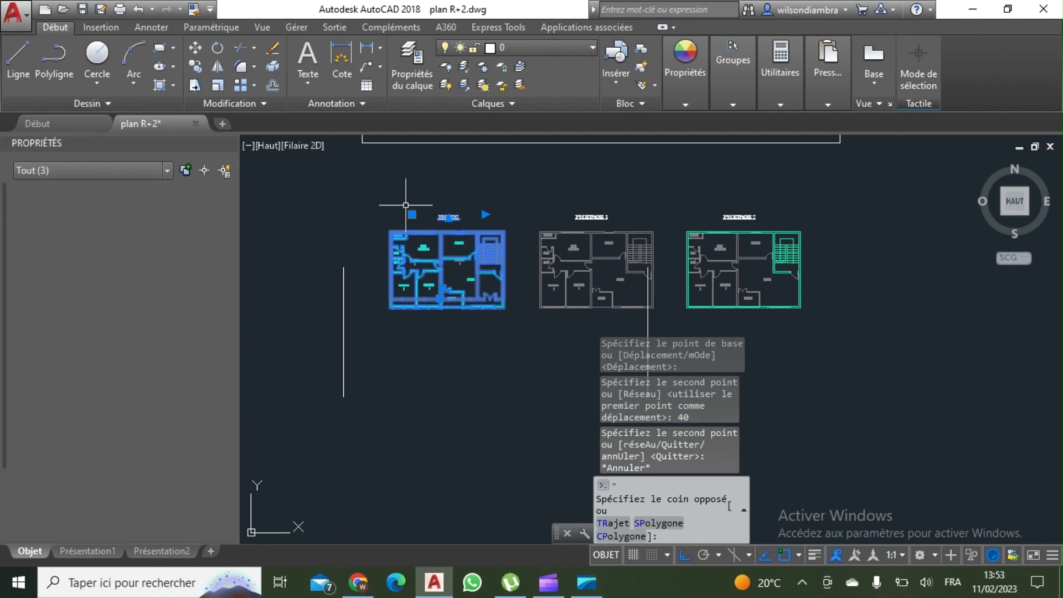
click(195, 48)
scroll(491, 228, up, 2)
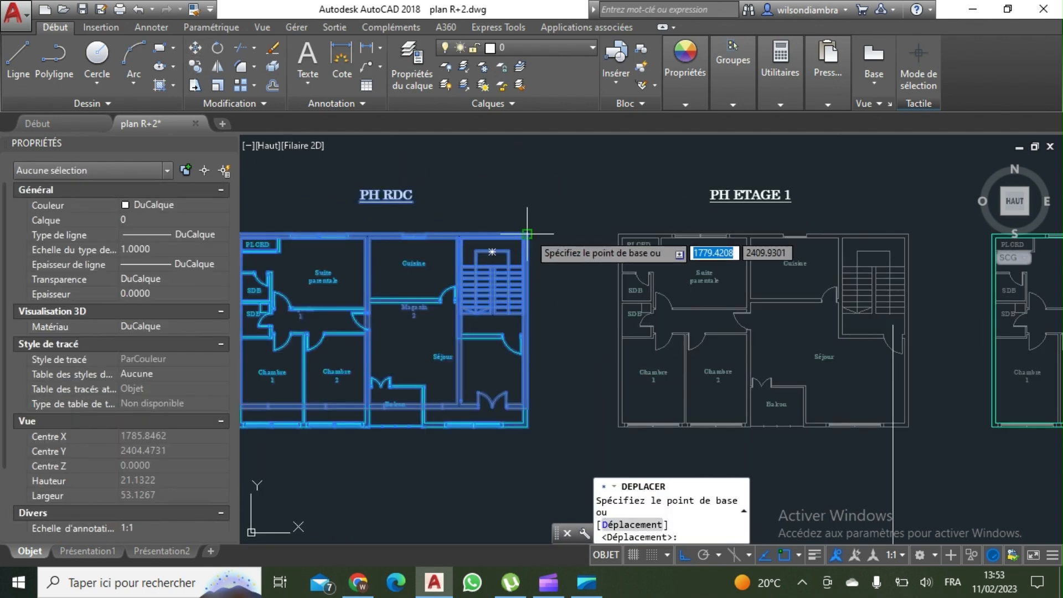
click(530, 234)
scroll(531, 234, down, 3)
scroll(429, 238, up, 2)
scroll(452, 233, up, 3)
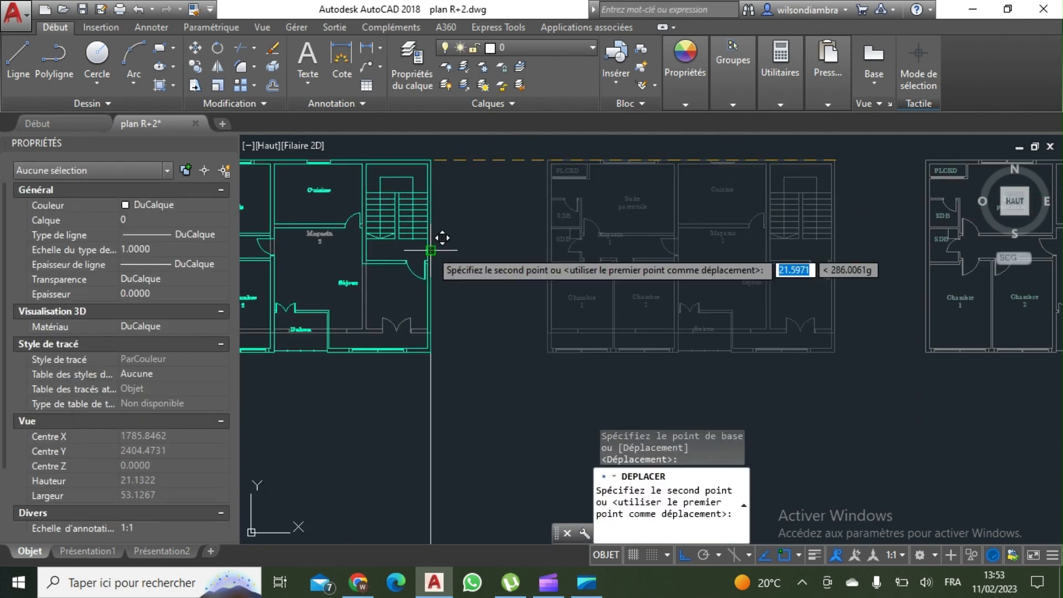
scroll(442, 238, down, 4)
click(431, 242)
middle_drag(681, 304, 619, 316)
click(619, 317)
click(556, 231)
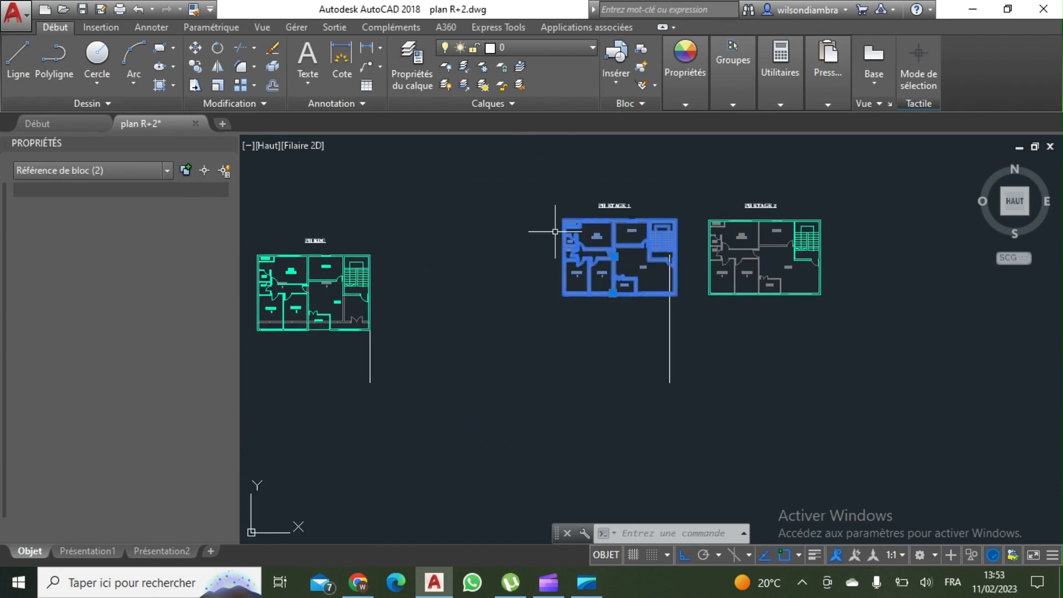
middle_drag(555, 231, 399, 231)
scroll(471, 261, down, 4)
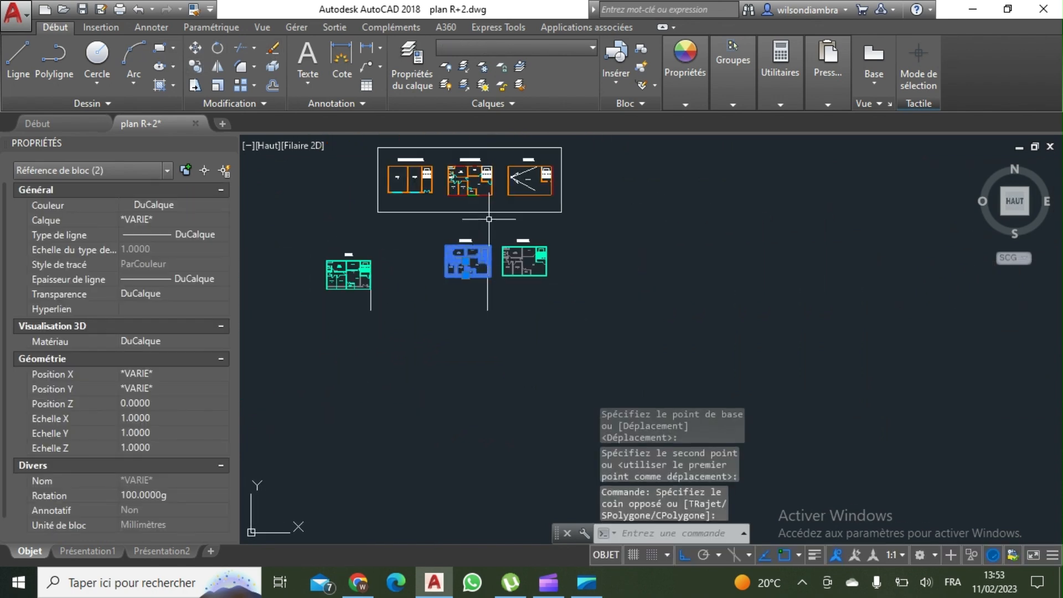
key(Escape)
Move the PH ETAGE 1 plan and its title so the upper right outer corner meets the second reference line's upper end
scroll(485, 220, up, 4)
click(560, 233)
click(361, 363)
click(194, 49)
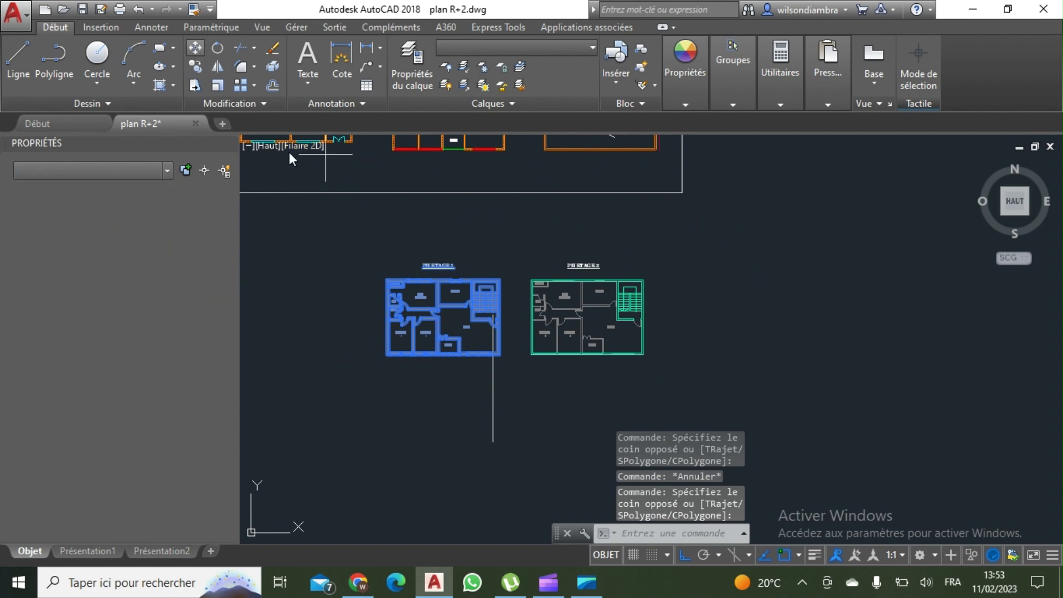
scroll(500, 309, up, 8)
middle_drag(482, 189, 483, 274)
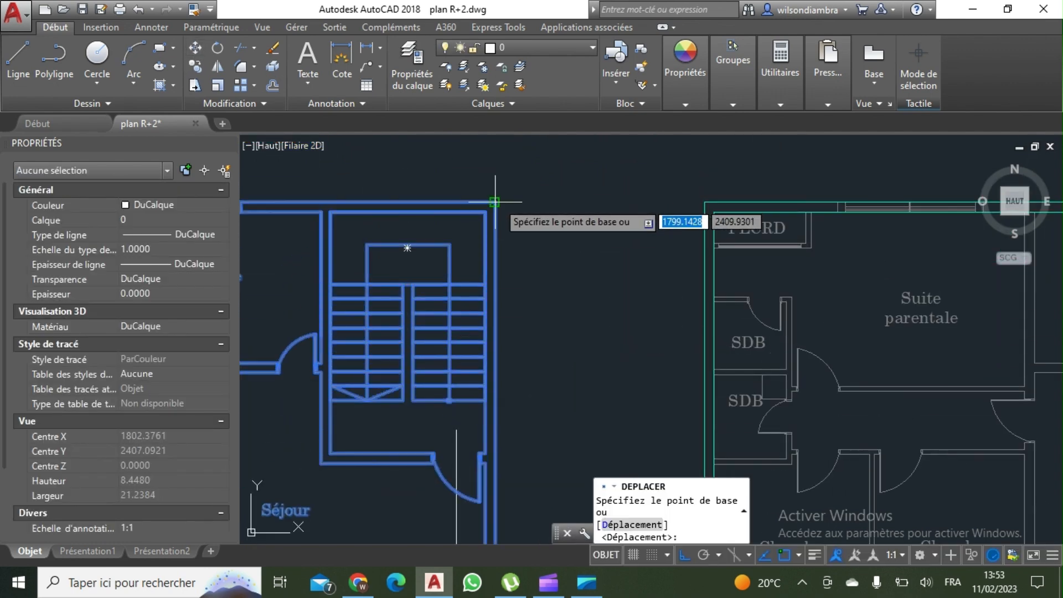
click(502, 201)
scroll(488, 382, up, 5)
click(505, 374)
scroll(515, 368, down, 10)
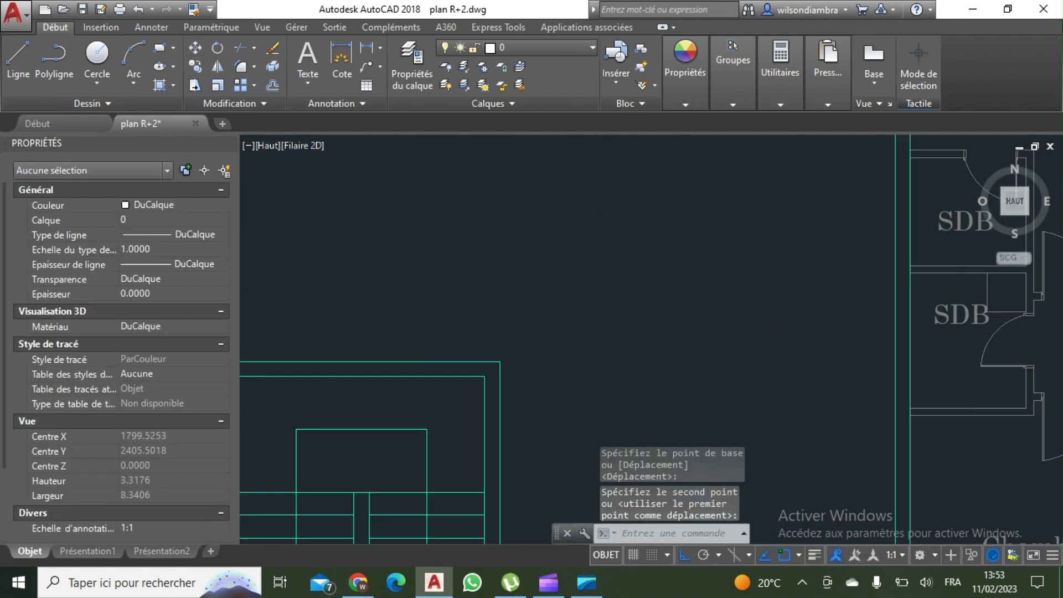
Copy the second reference line beyond PH ETAGE 2, using the spacing between the lower ends of the first two lines
click(365, 376)
key(Escape)
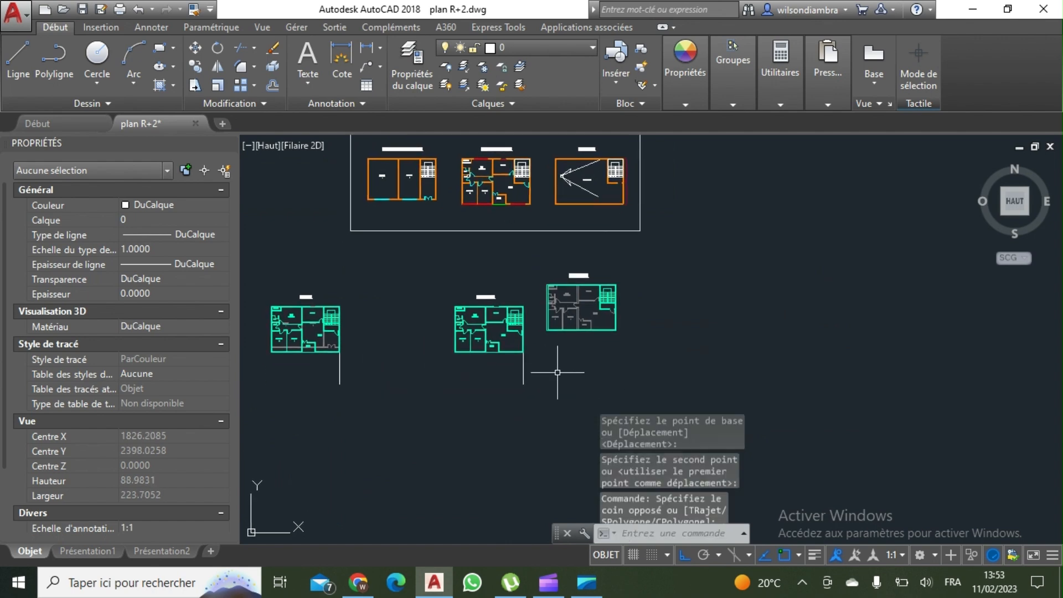
click(559, 371)
click(490, 386)
text(co)
key(Return)
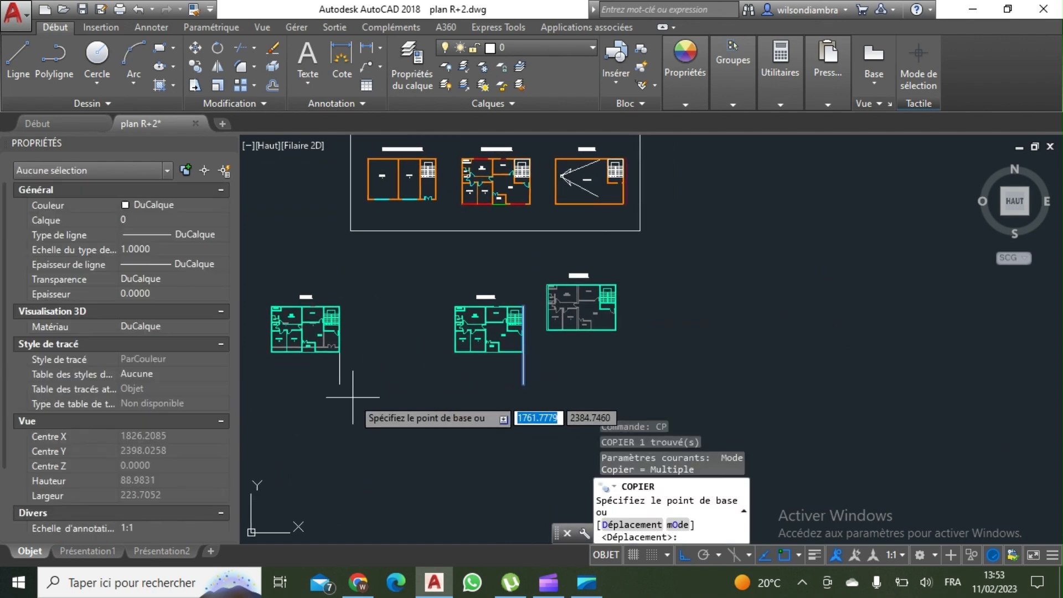
click(340, 384)
click(524, 384)
key(Return)
Move the PH ETAGE 2 plan and its title so the upper right outer corner meets the third reference line's upper end
middle_drag(538, 385, 475, 337)
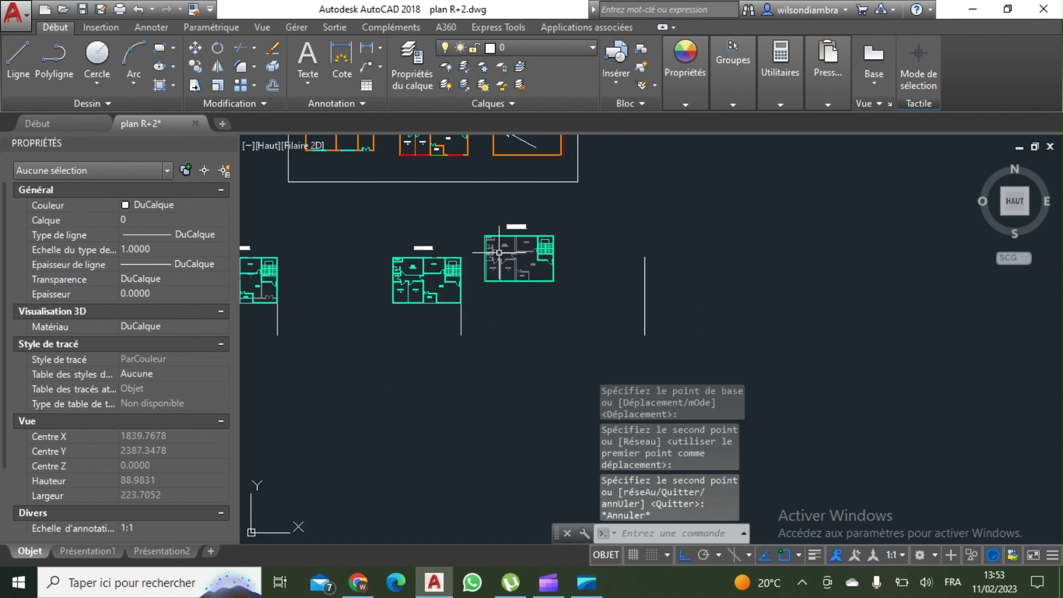
click(487, 213)
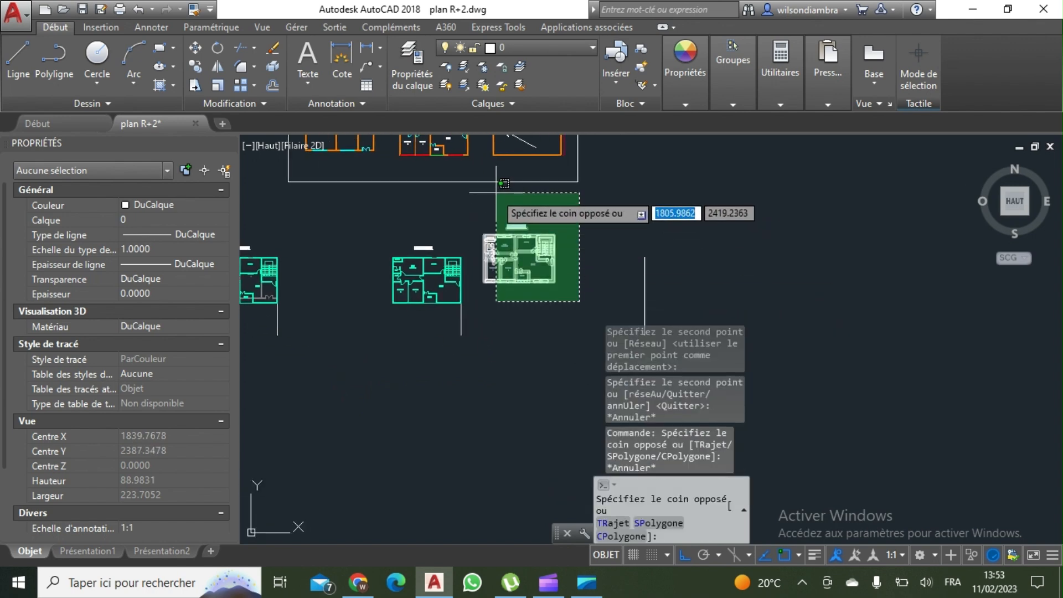
click(481, 195)
click(195, 48)
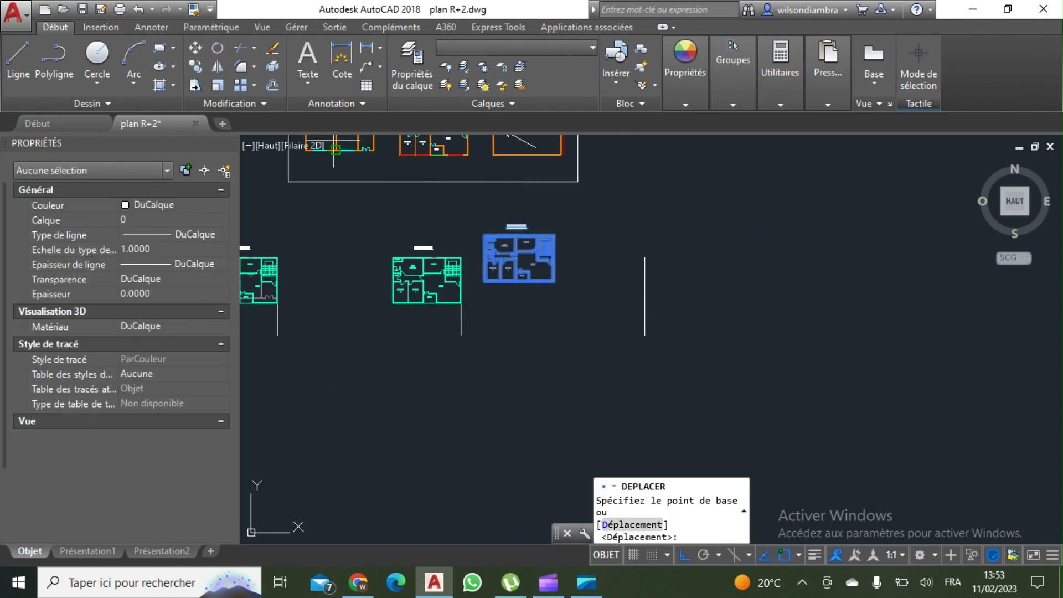
scroll(529, 244, up, 2)
click(546, 234)
scroll(546, 227, down, 2)
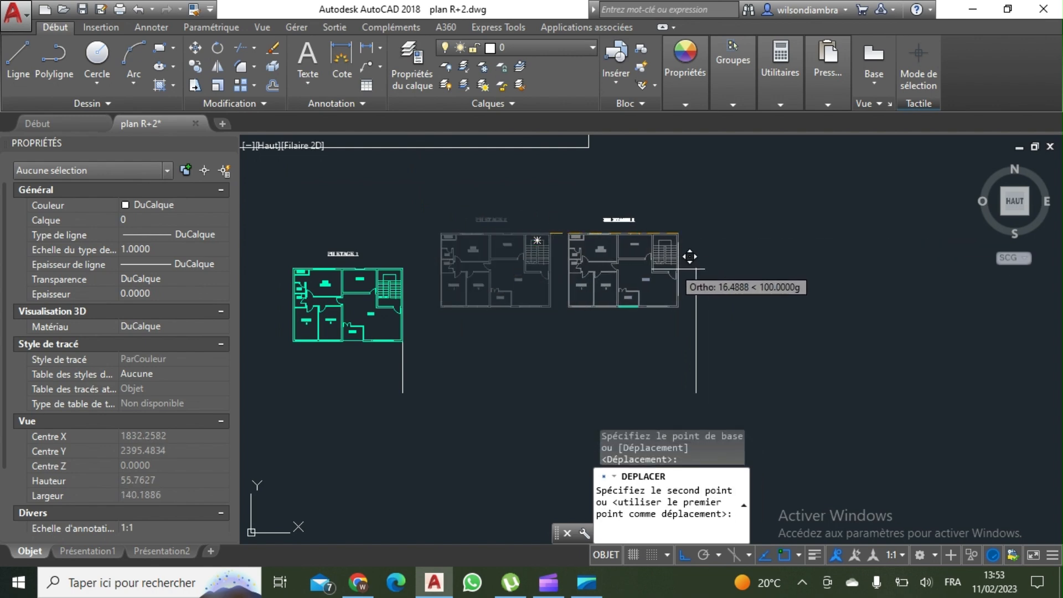
key(Escape)
Draw a rectangle with an area of about 0.59 around the wall corner below the PH RDC staircase, and select it
scroll(665, 289, down, 2)
scroll(479, 321, up, 2)
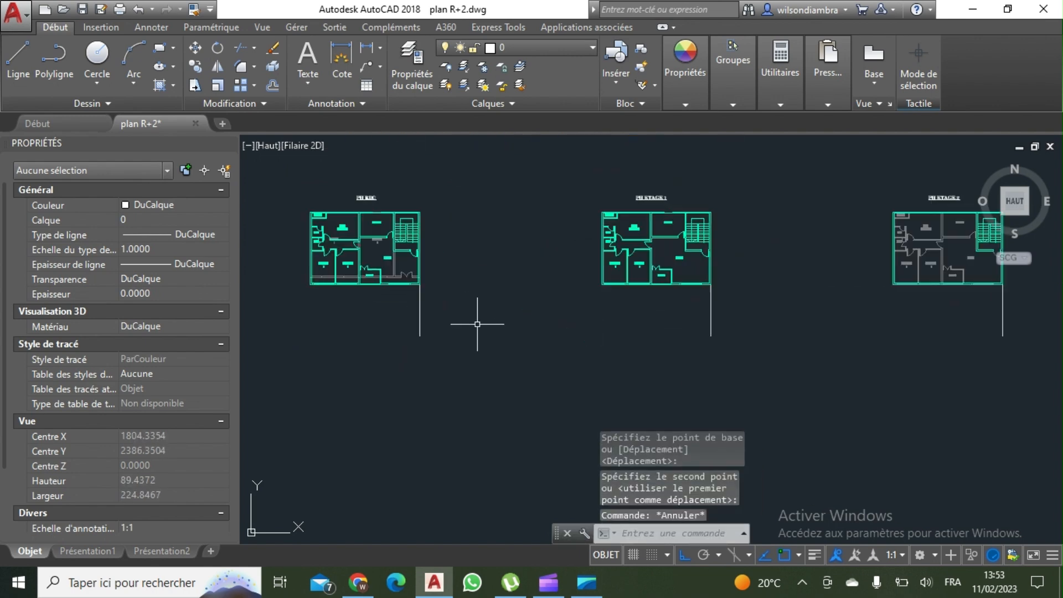
scroll(488, 313, down, 2)
scroll(526, 317, up, 2)
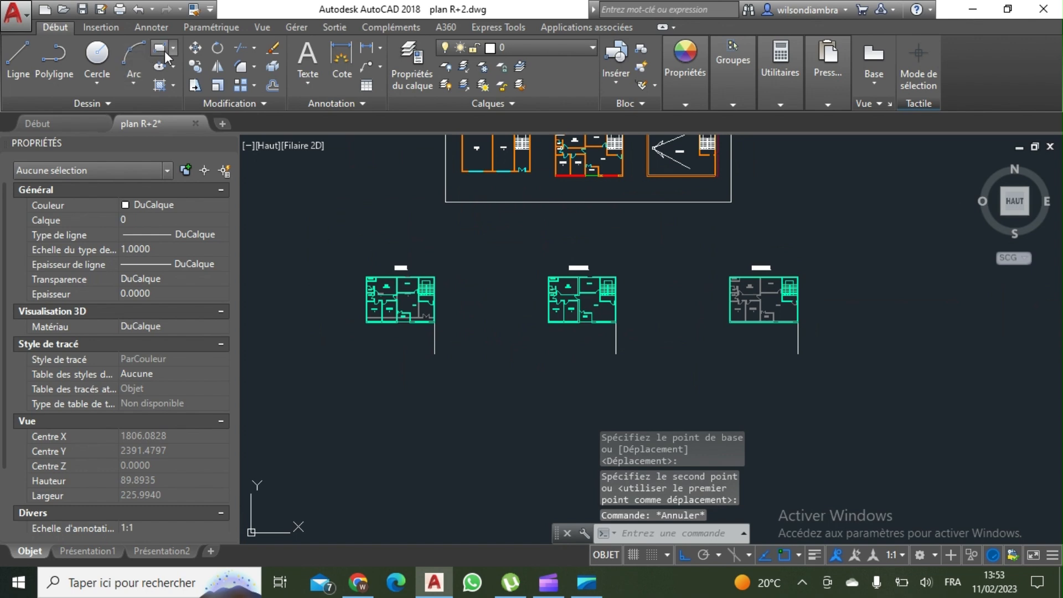
click(160, 48)
scroll(456, 333, up, 8)
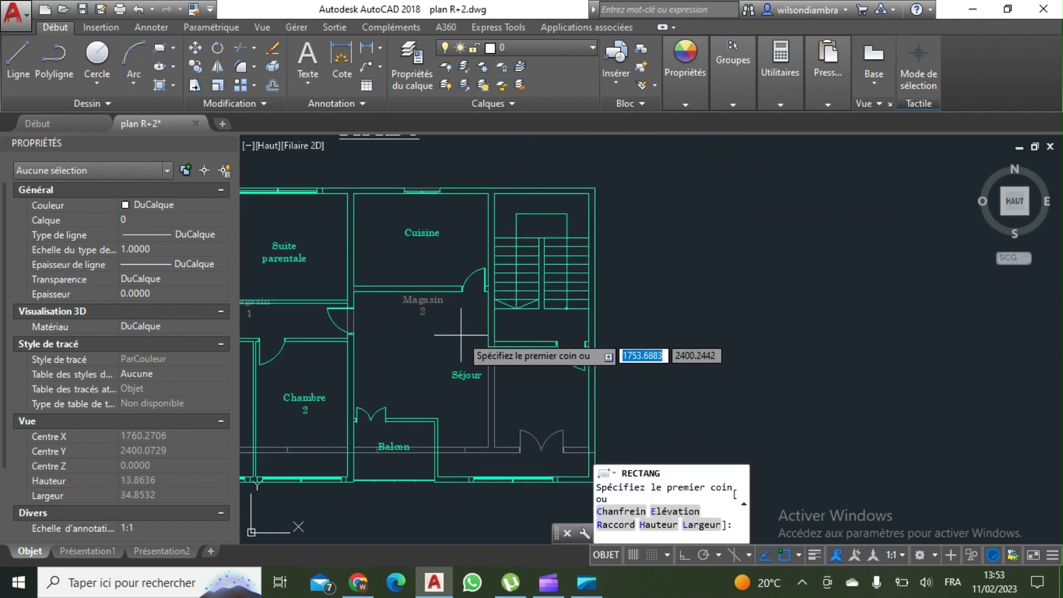
scroll(465, 340, up, 4)
click(489, 300)
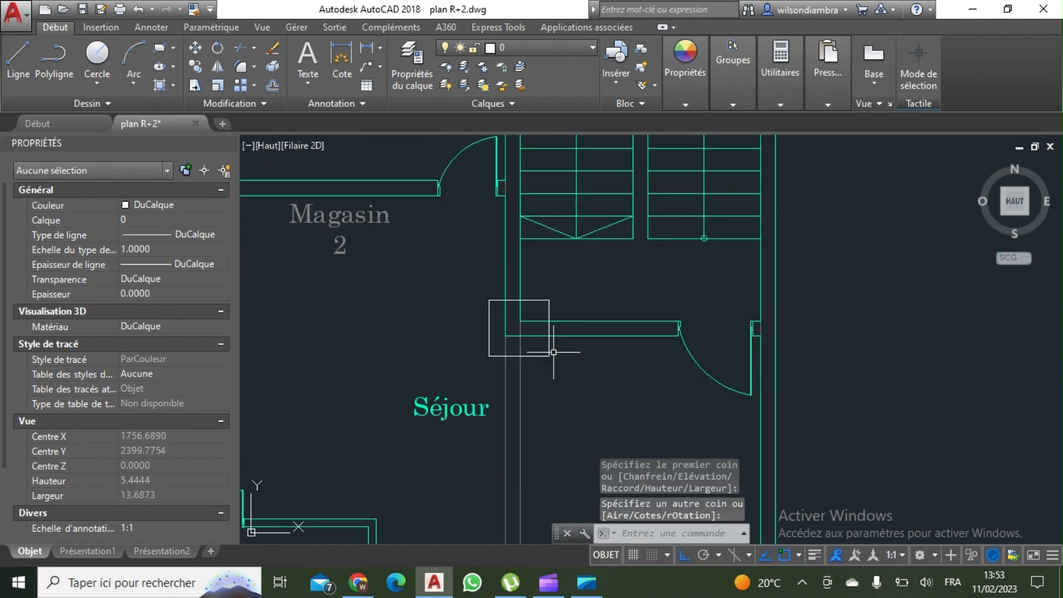
click(554, 353)
click(552, 356)
key(Escape)
click(554, 357)
click(537, 352)
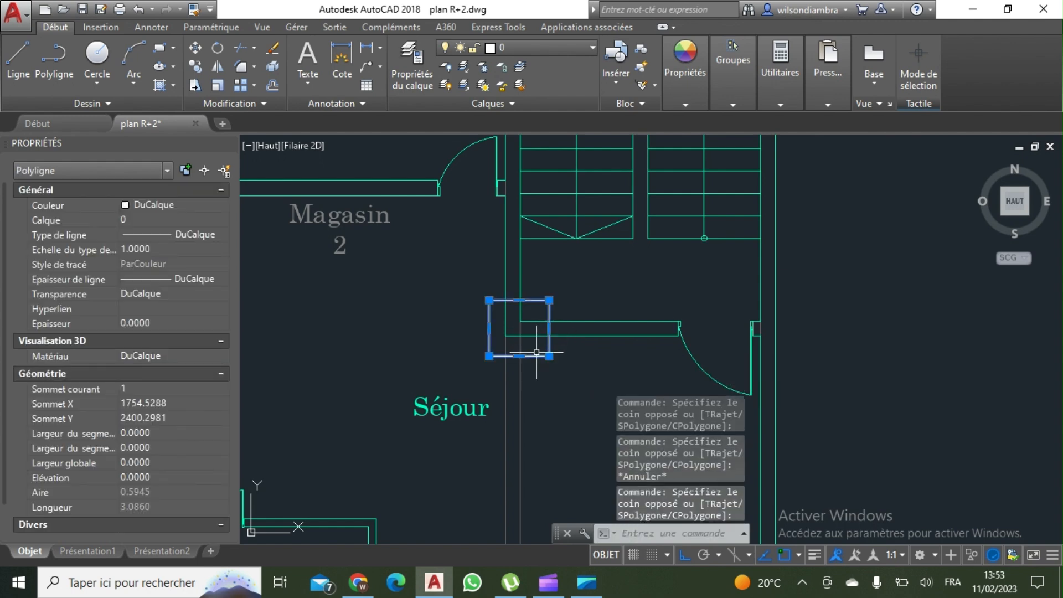
Copy the wall-corner rectangle 40 units horizontally from PH RDC to the PH ETAGE 1 plan
key(Return)
scroll(537, 378, down, 4)
click(659, 308)
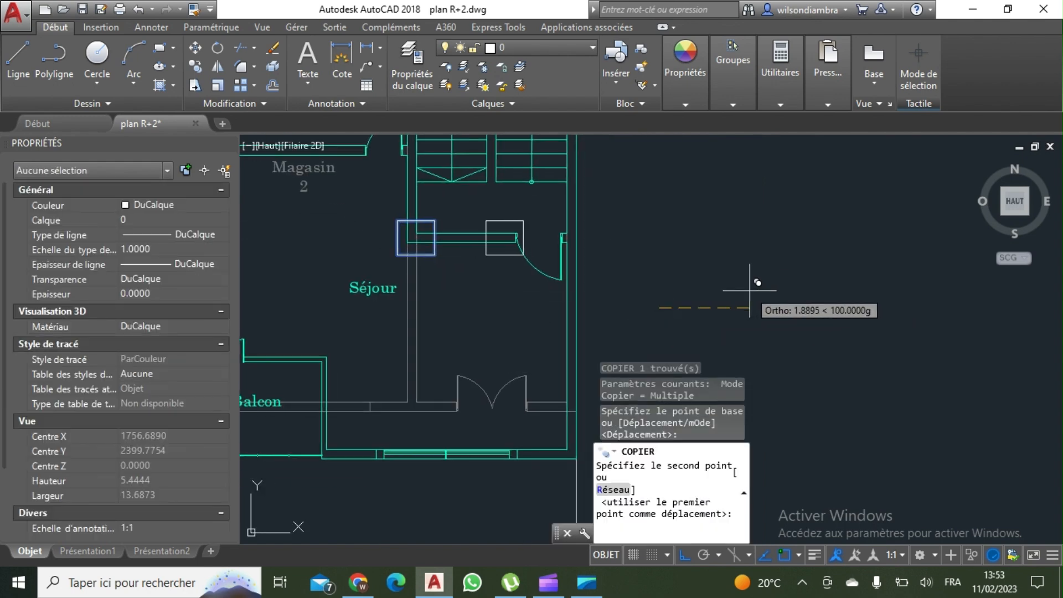
text(40)
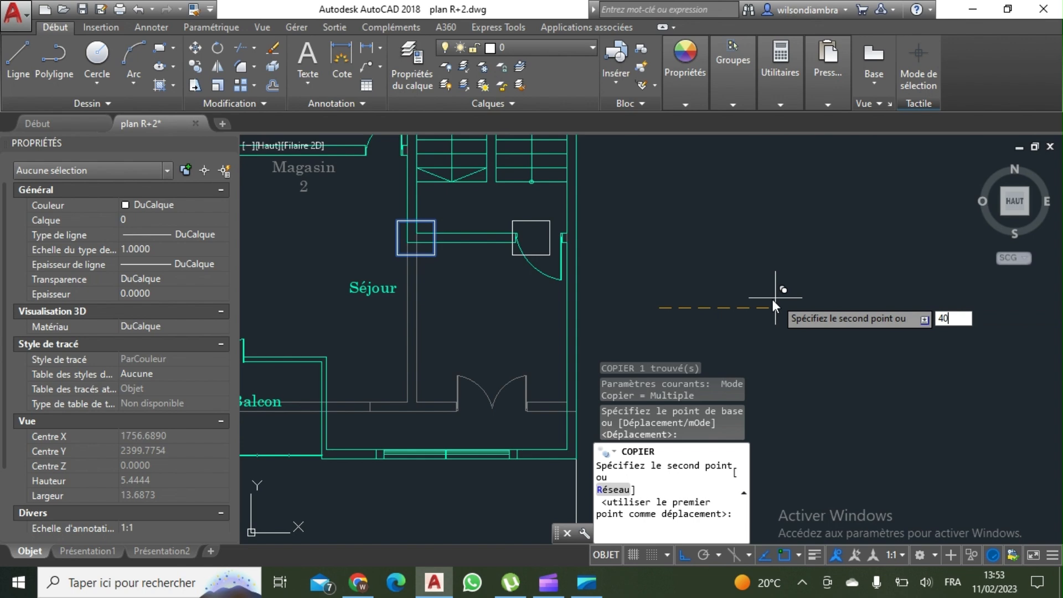
key(Return)
scroll(772, 299, down, 5)
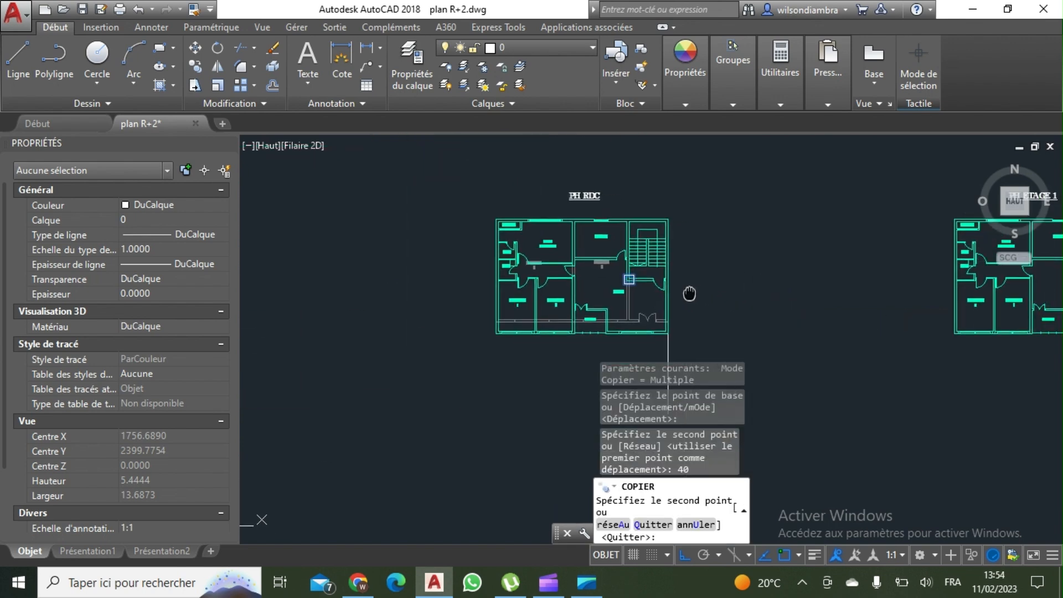
key(Escape)
Compare the rectangle's position at the staircase wall corner across the PH RDC, PH ETAGE 1 and PH ETAGE 2 plans
scroll(520, 273, up, 4)
scroll(520, 273, down, 5)
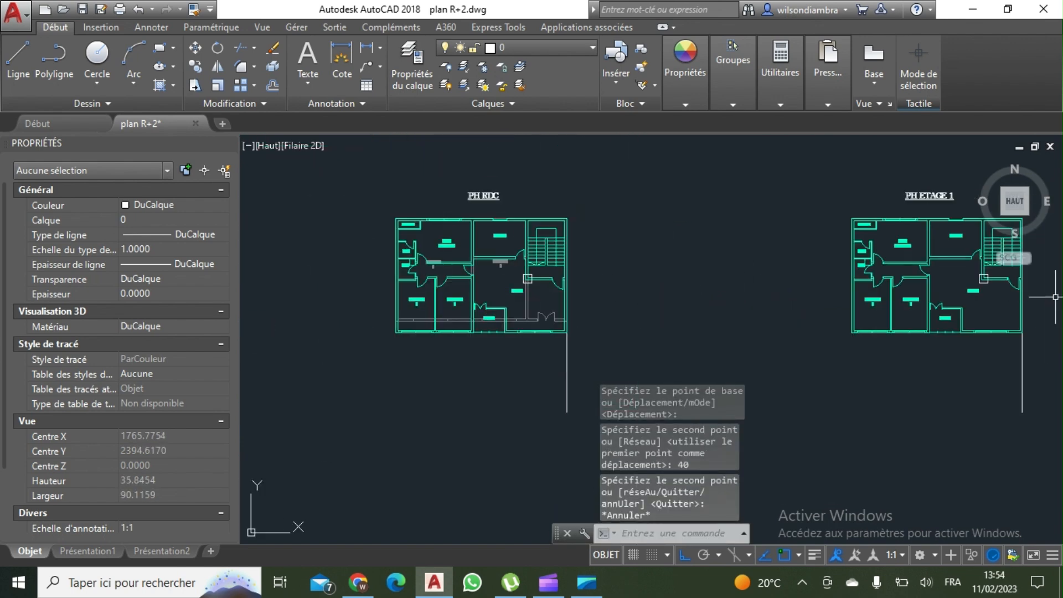
scroll(822, 284, up, 5)
scroll(822, 284, down, 5)
scroll(775, 310, up, 5)
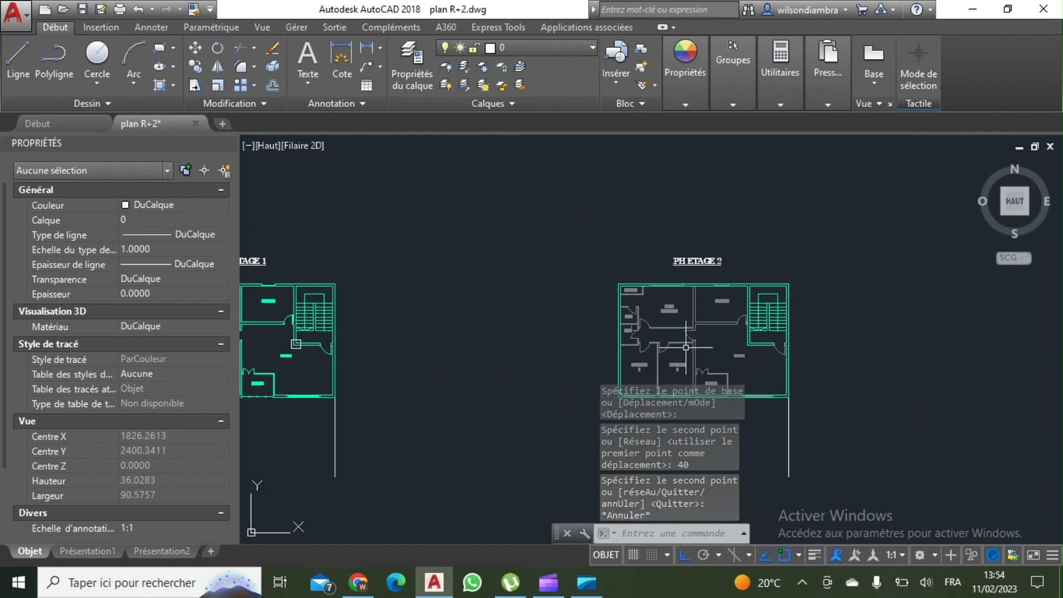
scroll(741, 335, down, 5)
middle_drag(741, 336, 915, 272)
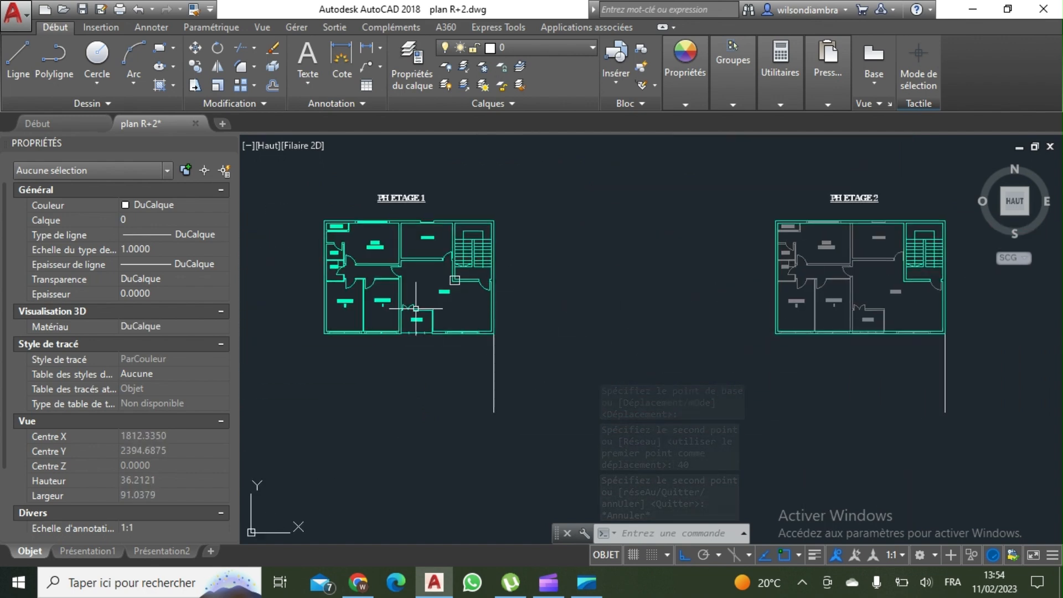
Delete the copied rectangle at the wall corner below the PH ETAGE 1 staircase
scroll(416, 308, up, 4)
click(551, 276)
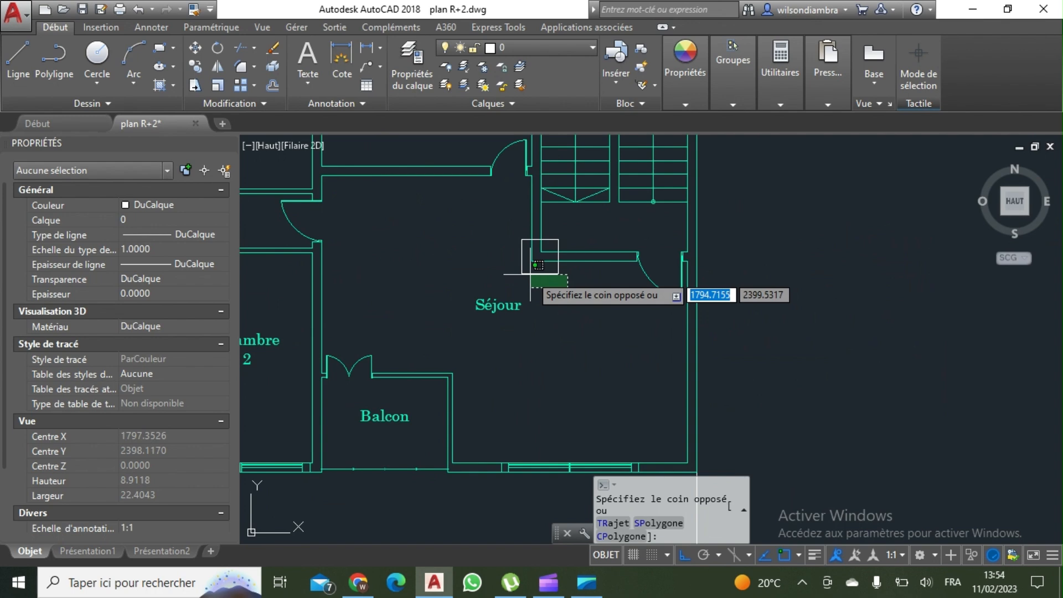
click(504, 238)
key(Delete)
scroll(522, 274, down, 6)
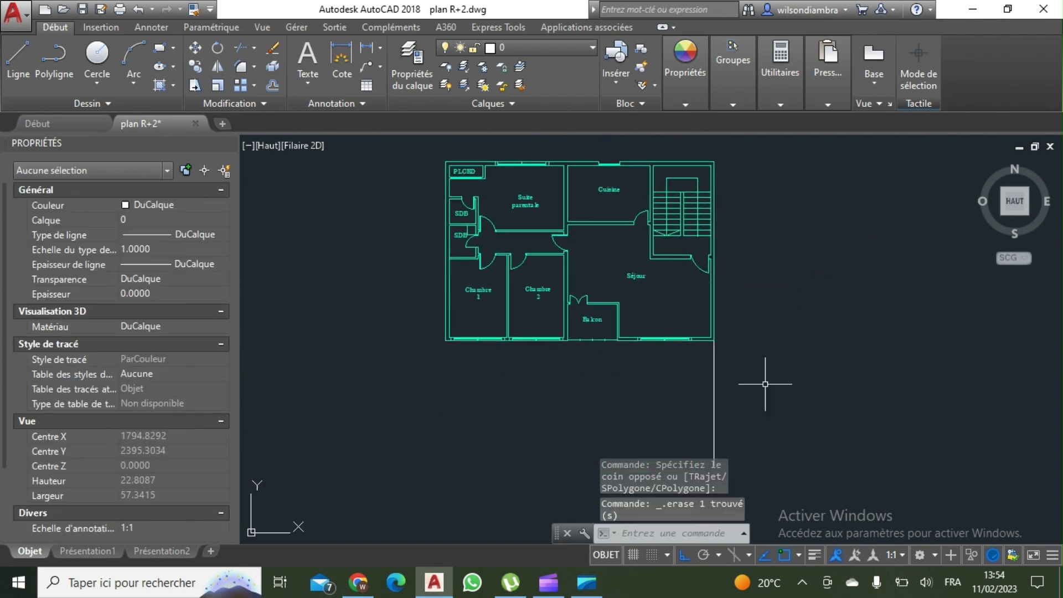
Delete the three vertical reference lines that hang below the lower right corners of the PH plans
click(837, 356)
middle_drag(432, 370, 714, 360)
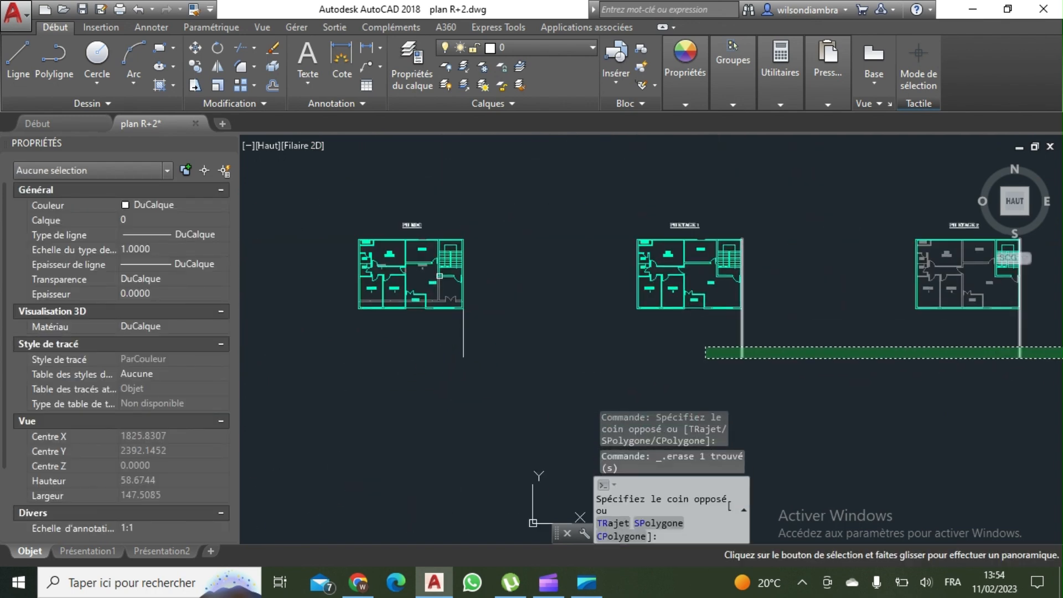
click(416, 370)
key(Delete)
scroll(506, 394, up, 7)
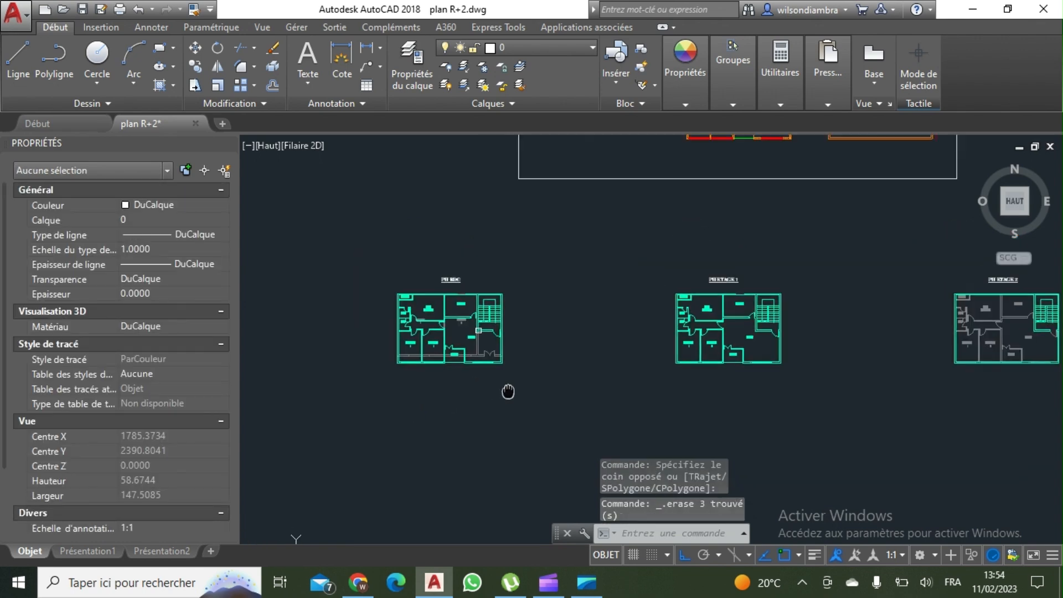
Delete the rectangle around the wall corner below the PH RDC staircase
scroll(499, 330, up, 2)
click(556, 355)
click(539, 338)
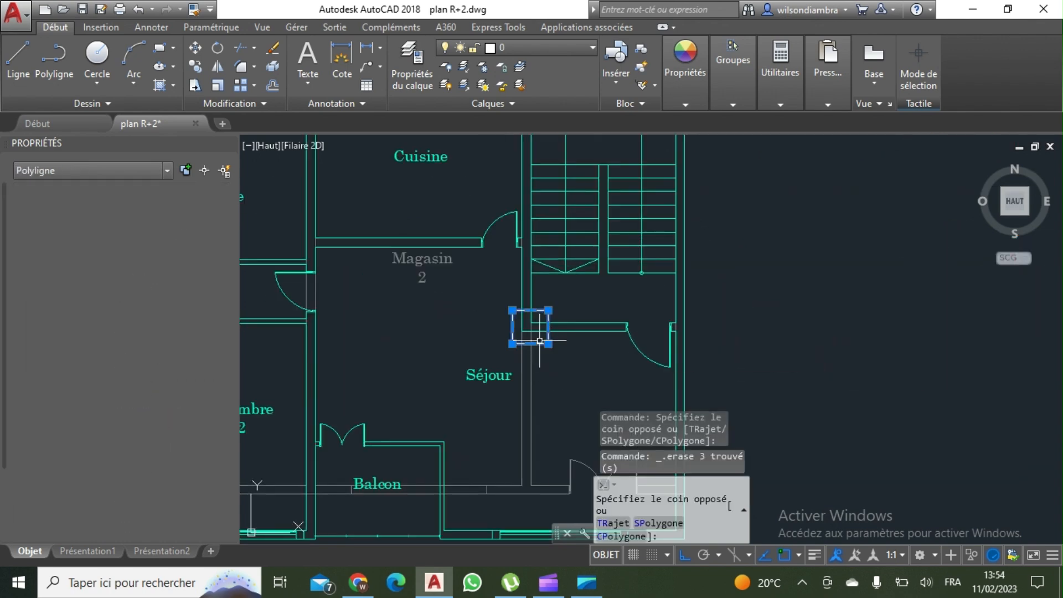
key(Delete)
Lock the layers inf and sup
click(582, 49)
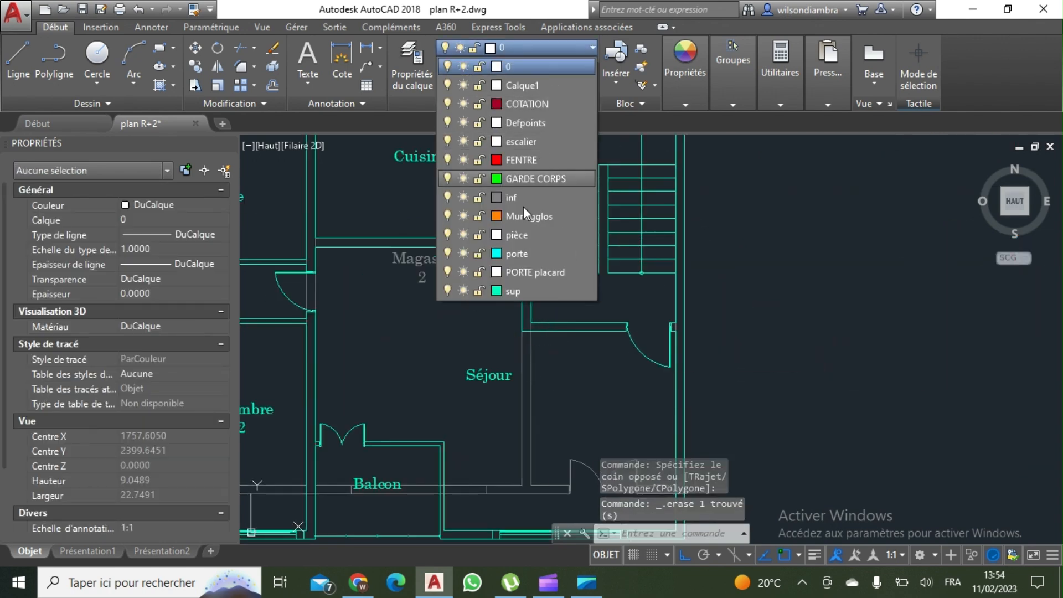
click(478, 198)
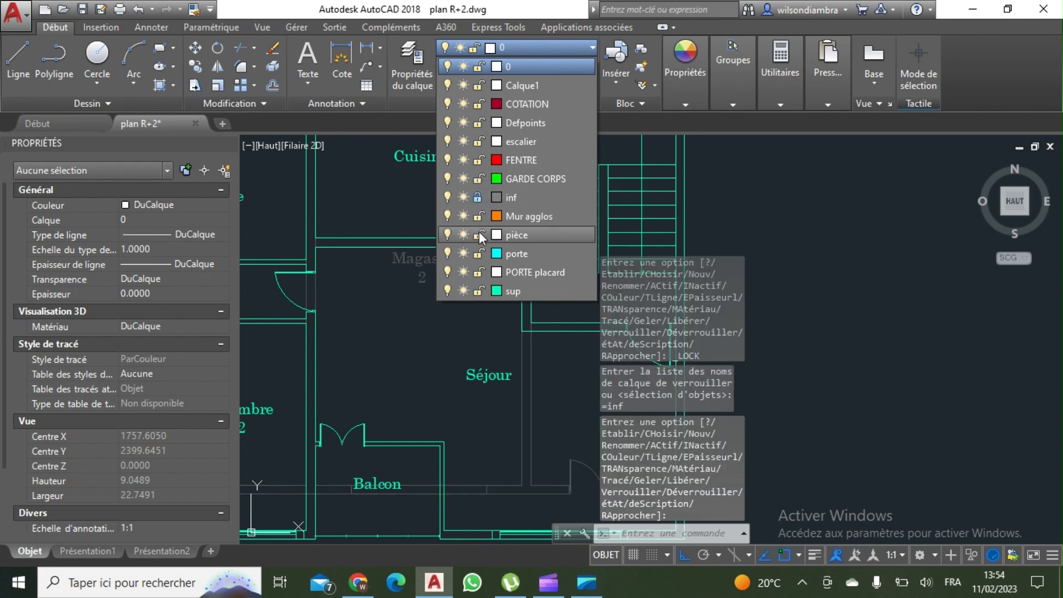
click(477, 288)
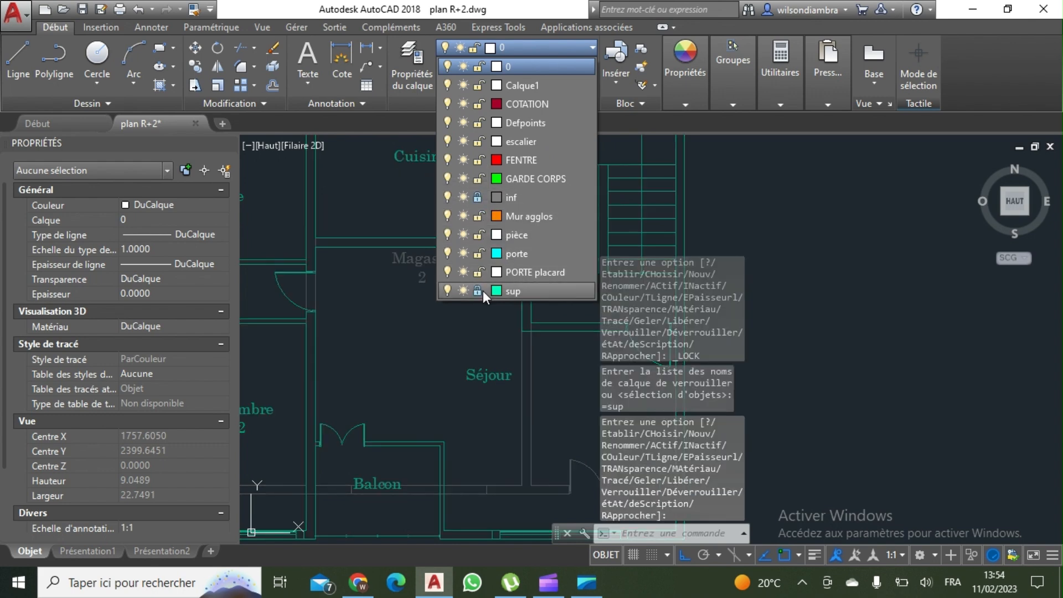
scroll(479, 285, down, 8)
Try to select and move objects of the PH RDC plan to test the locked layers, and cancel the Move command
click(465, 311)
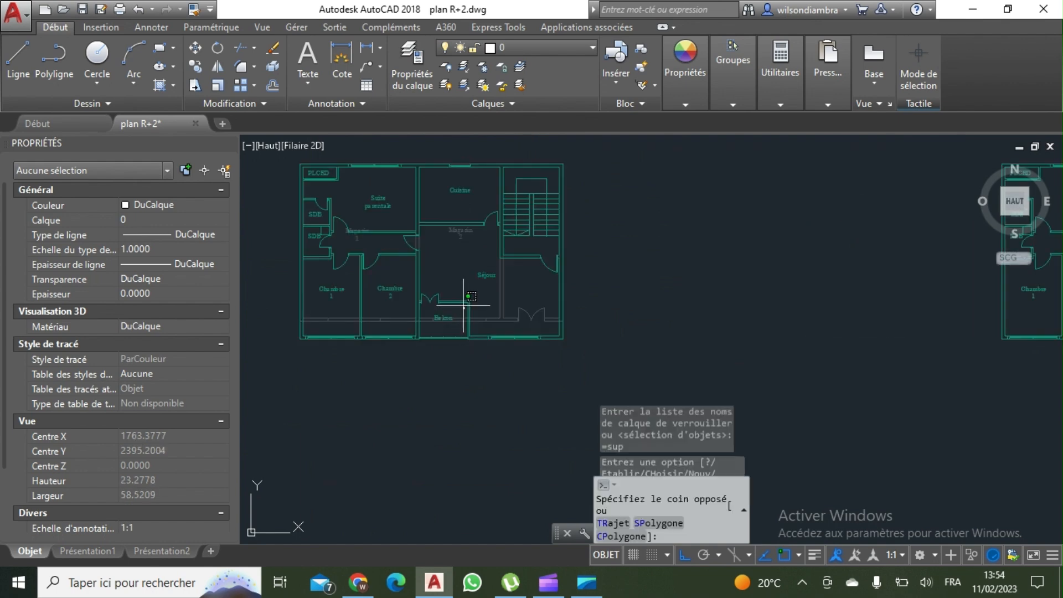
click(445, 281)
click(195, 49)
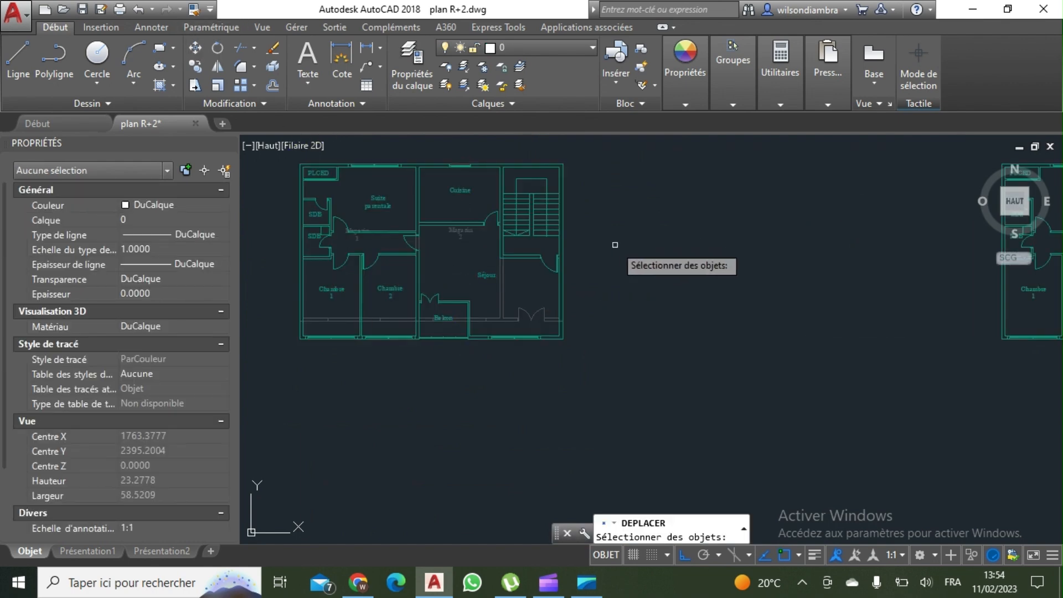
click(482, 214)
key(Escape)
Examine how the ground-floor walls and the upper-floor walls overlap in the PH RDC plan
middle_drag(455, 201, 522, 246)
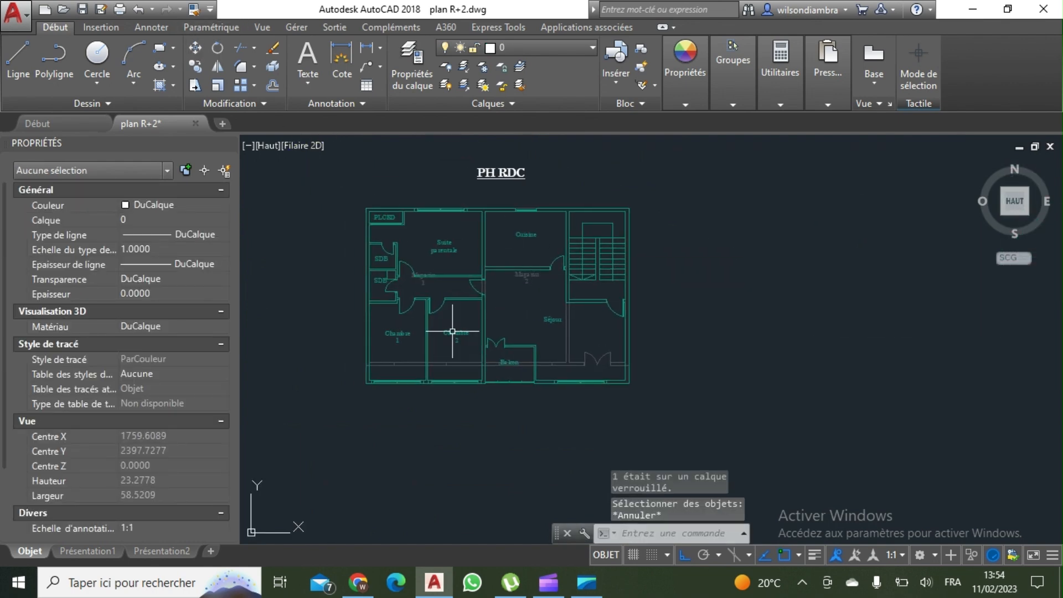
middle_drag(493, 369, 507, 381)
scroll(476, 366, up, 5)
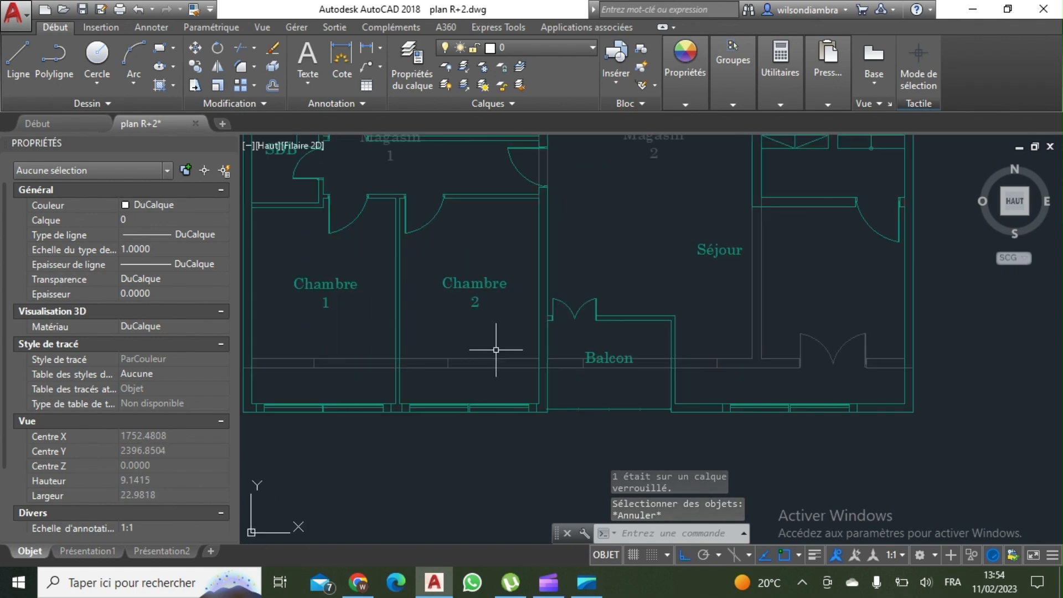
scroll(493, 351, down, 4)
scroll(506, 403, up, 2)
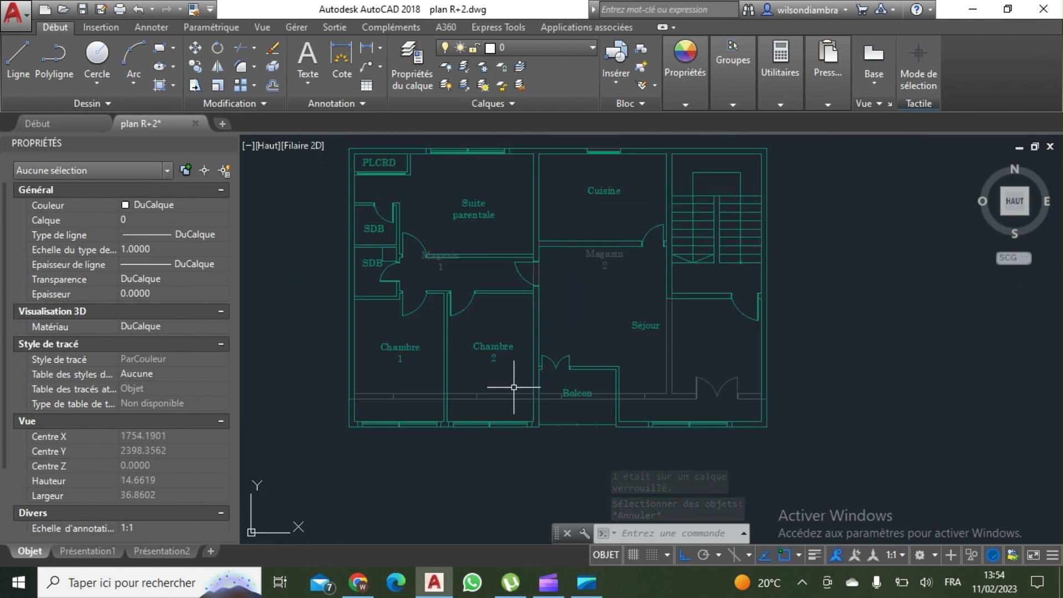
scroll(482, 336, up, 2)
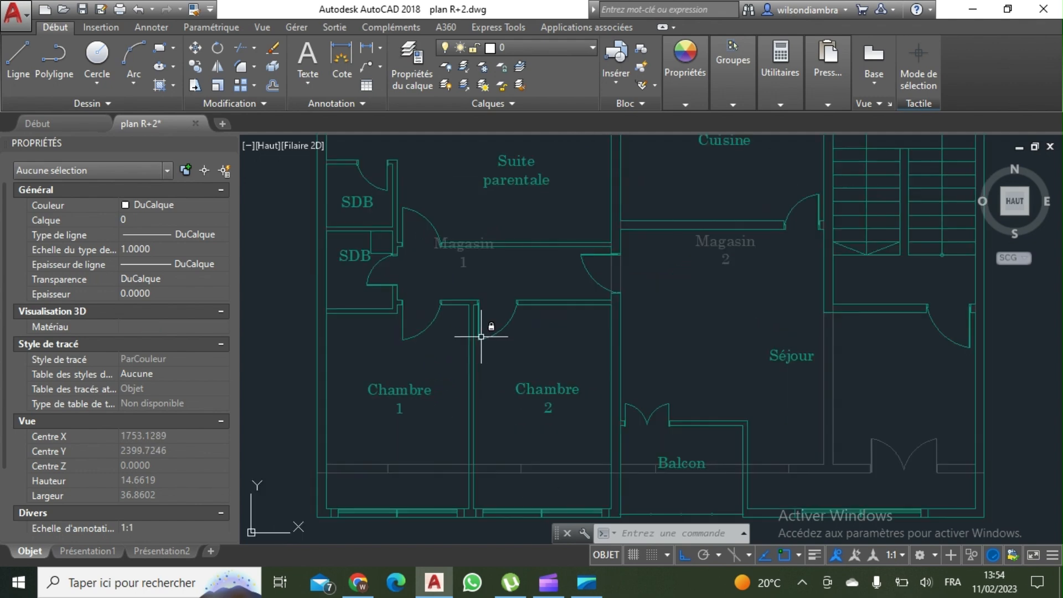
scroll(468, 357, down, 2)
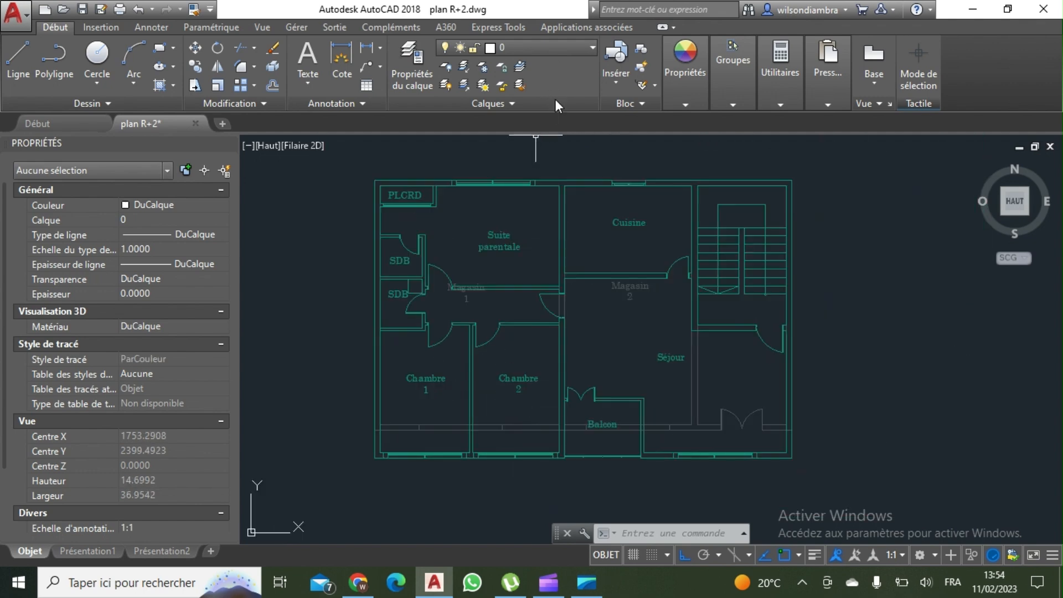
scroll(480, 320, down, 4)
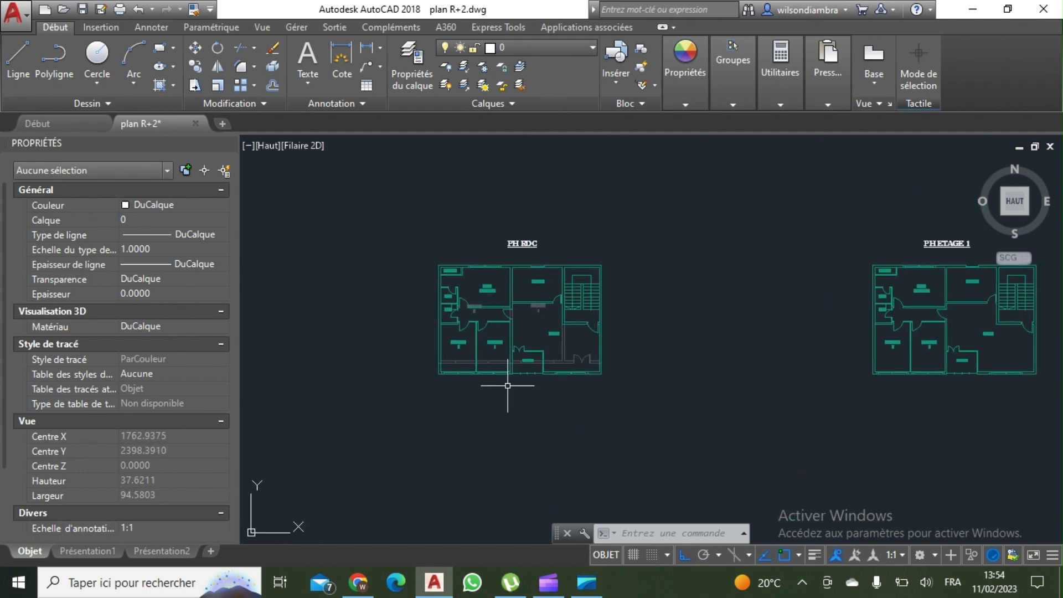
scroll(508, 386, up, 2)
scroll(514, 345, up, 4)
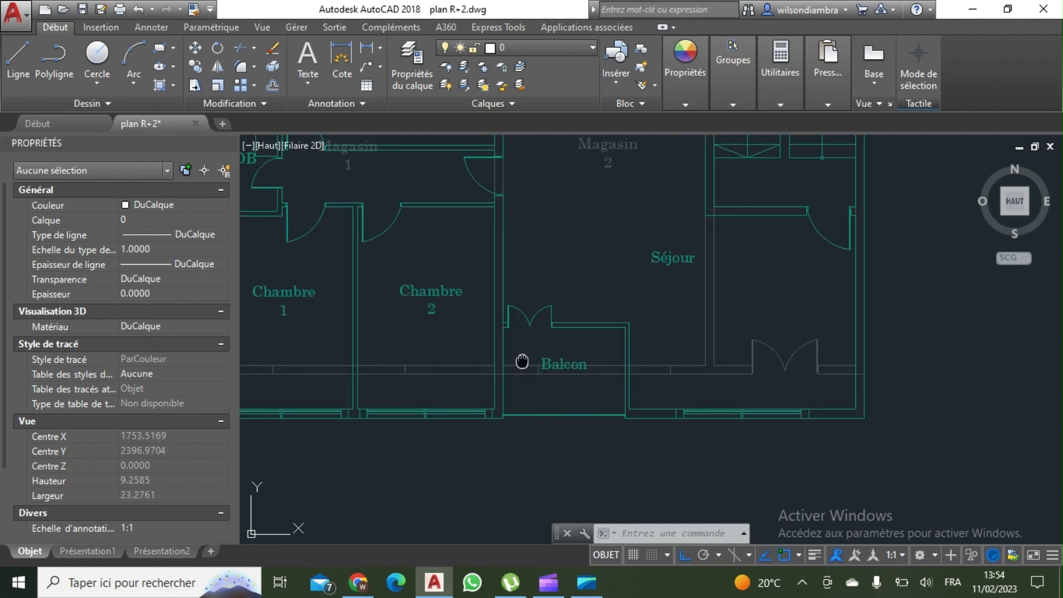
scroll(560, 399, down, 4)
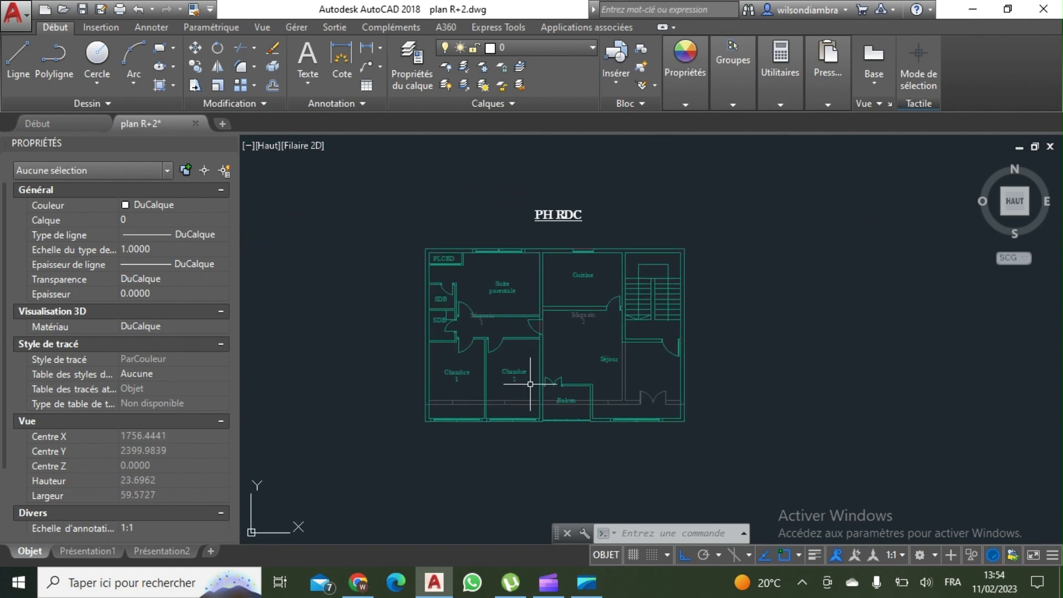
scroll(535, 368, up, 2)
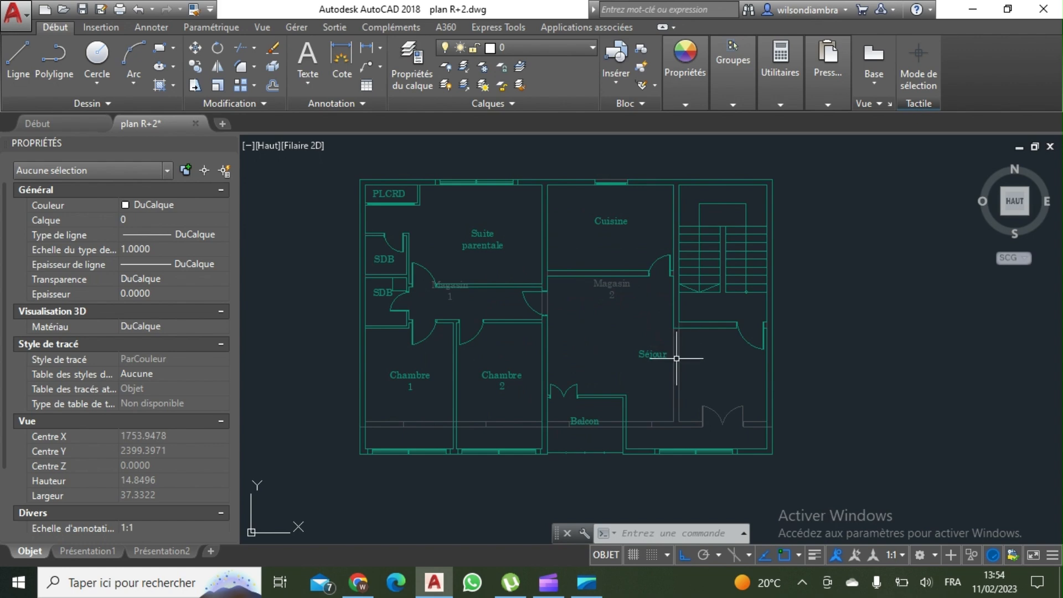
middle_drag(651, 345, 624, 307)
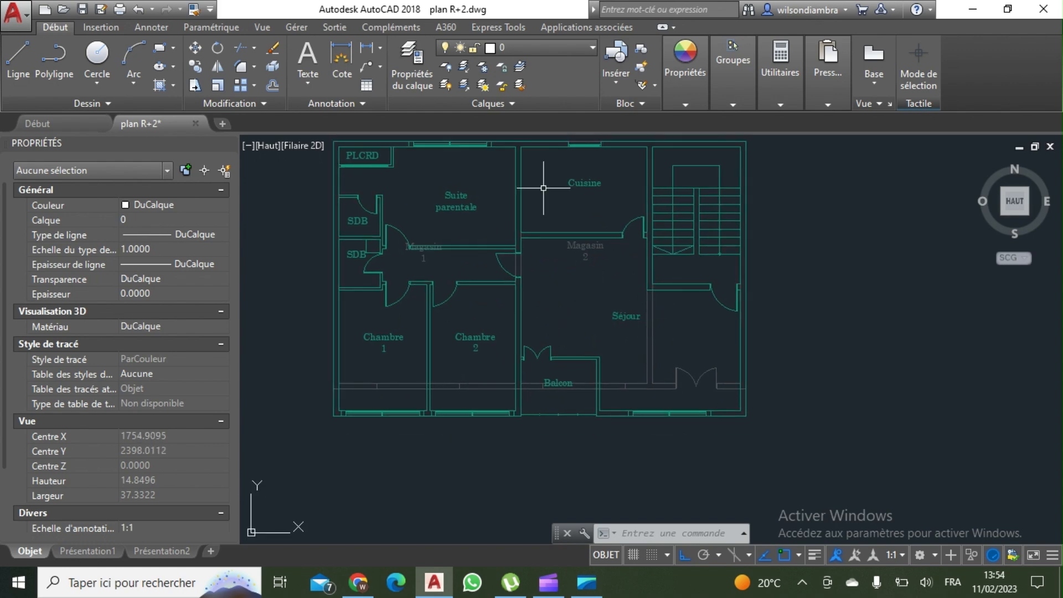
Freeze the layer sup and check the three PH plans with only the lower-level geometry shown
click(522, 49)
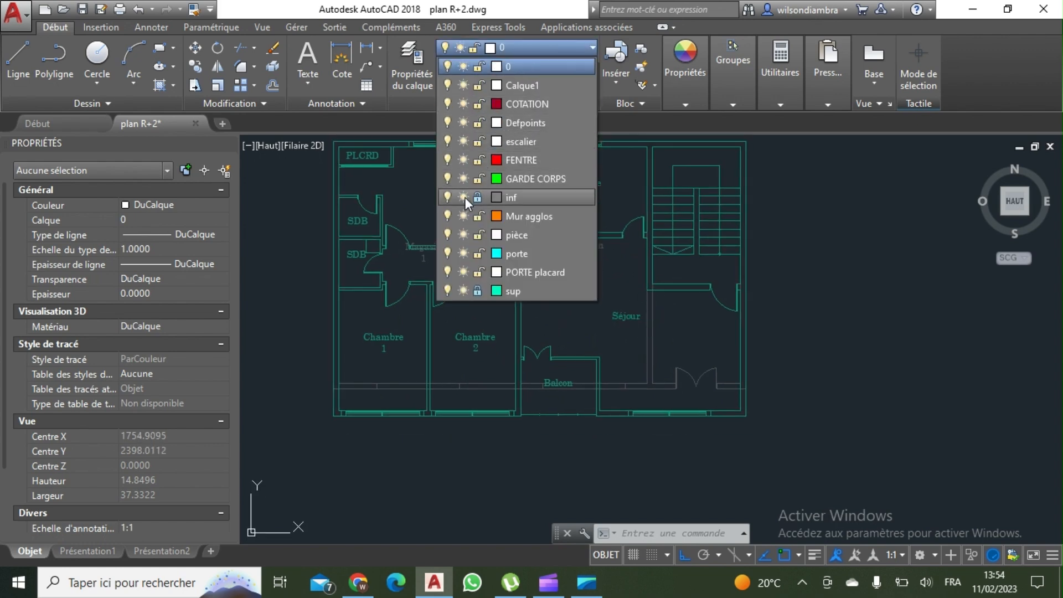
click(463, 291)
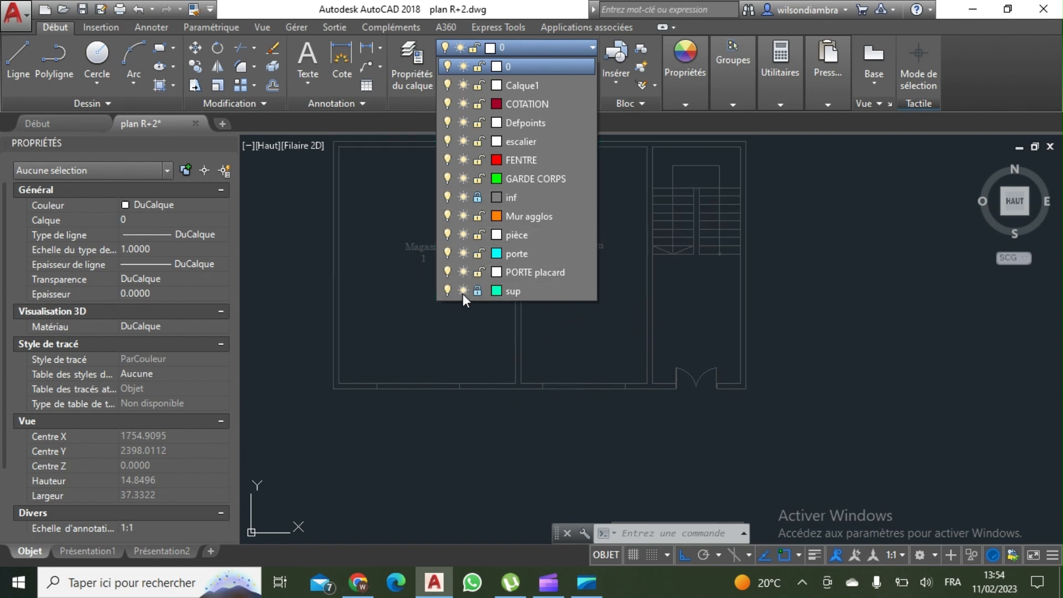
scroll(474, 310, down, 8)
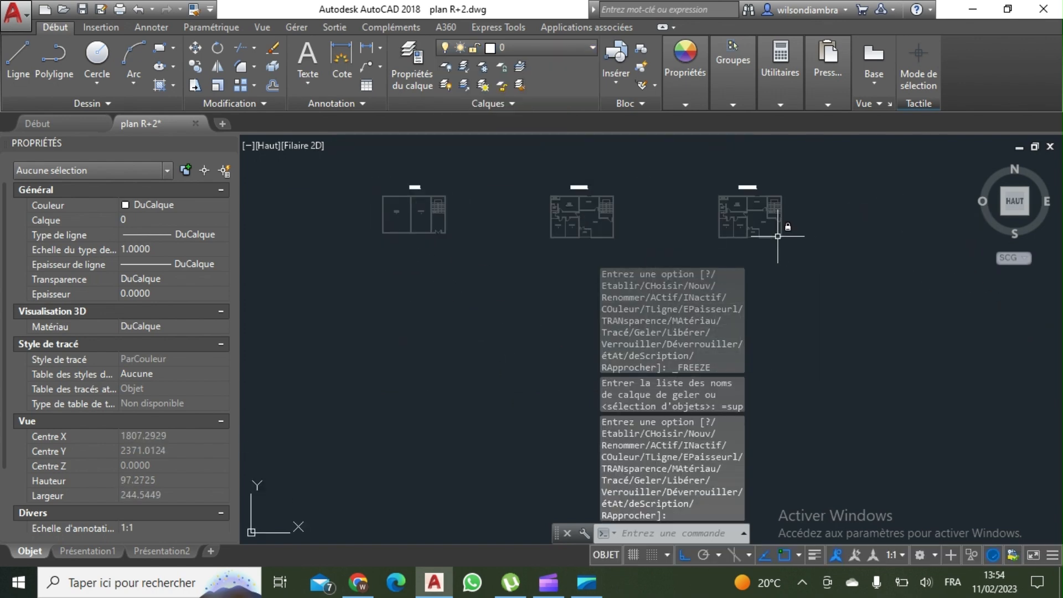
scroll(778, 235, up, 4)
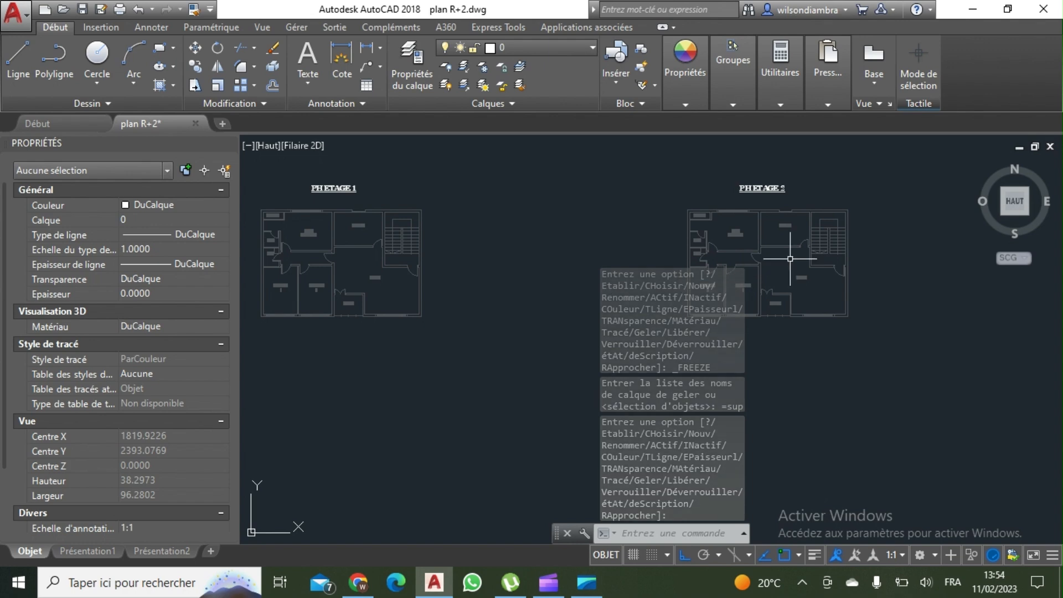
middle_drag(469, 314, 801, 271)
middle_drag(473, 282, 649, 356)
scroll(413, 280, up, 2)
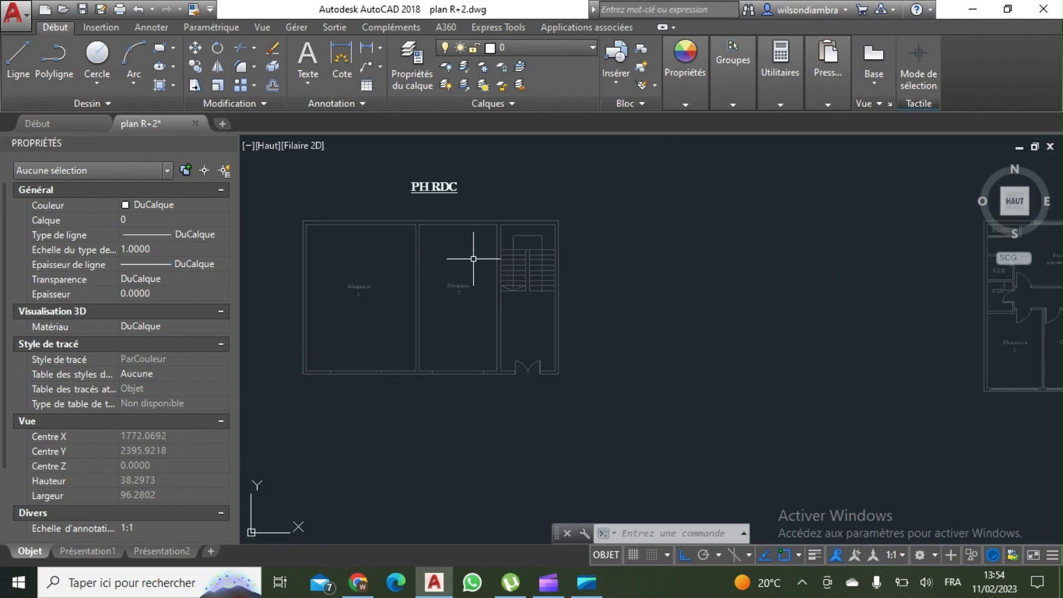
mouse_move(473, 259)
middle_down()
mouse_move(486, 297)
mouse_move(536, 307)
middle_up()
Create a new layer named POTEAU and set its colour to index 230
click(410, 72)
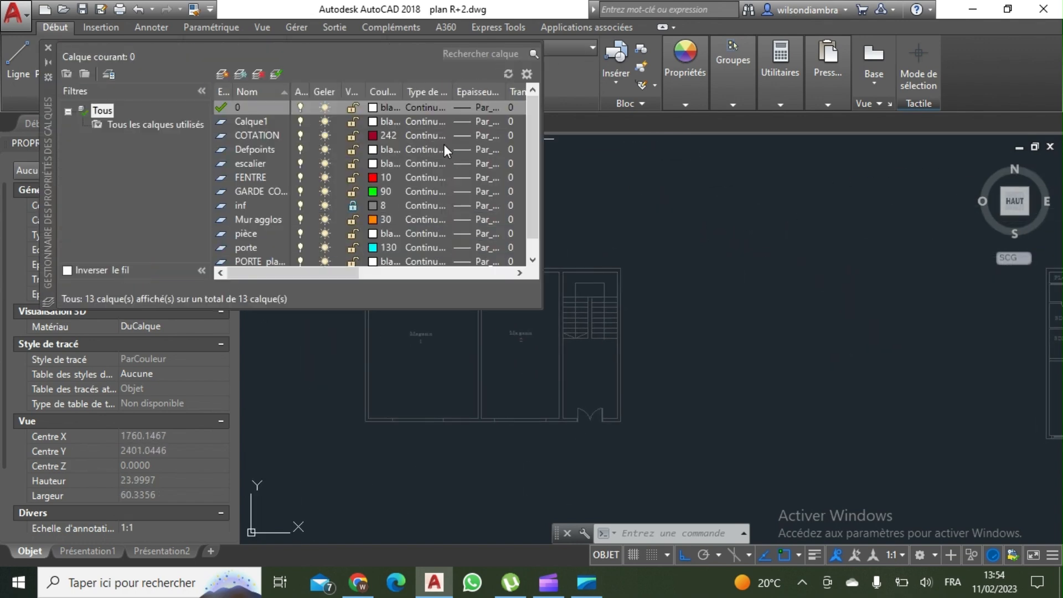
click(222, 73)
text(POTEAU)
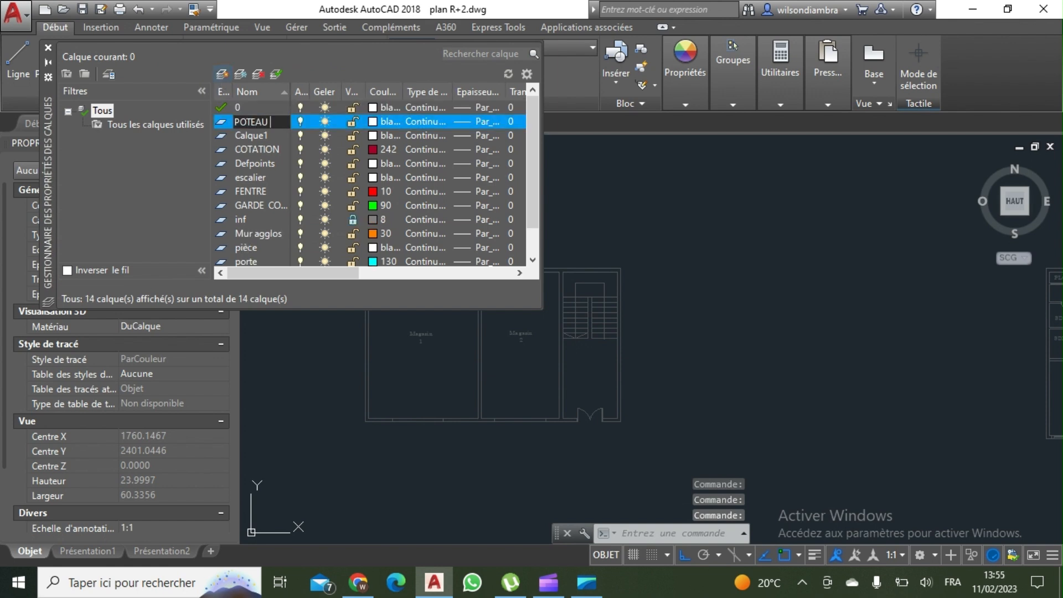
key(Return)
click(374, 121)
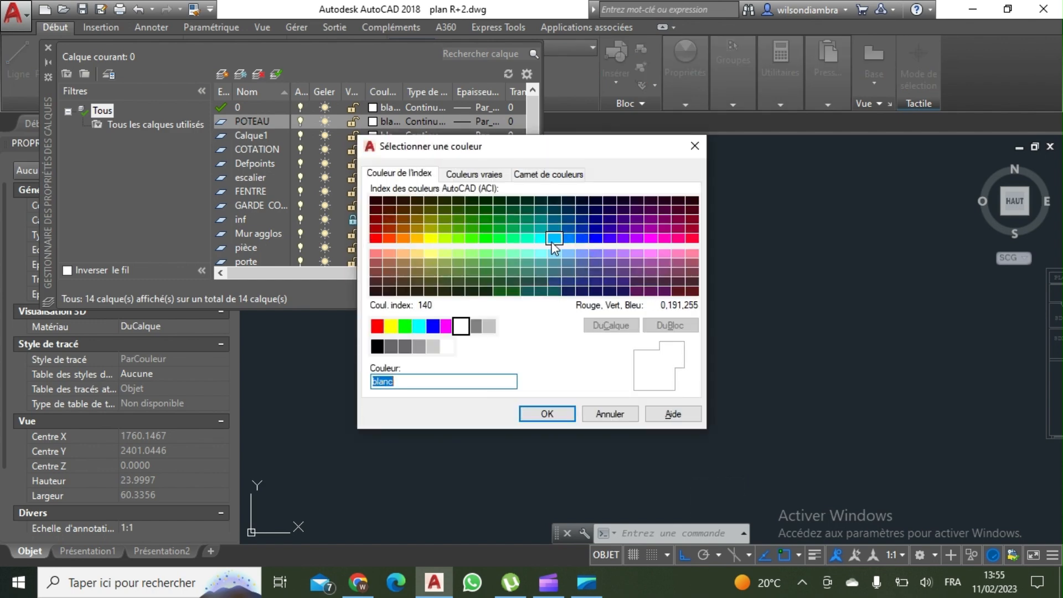
click(688, 238)
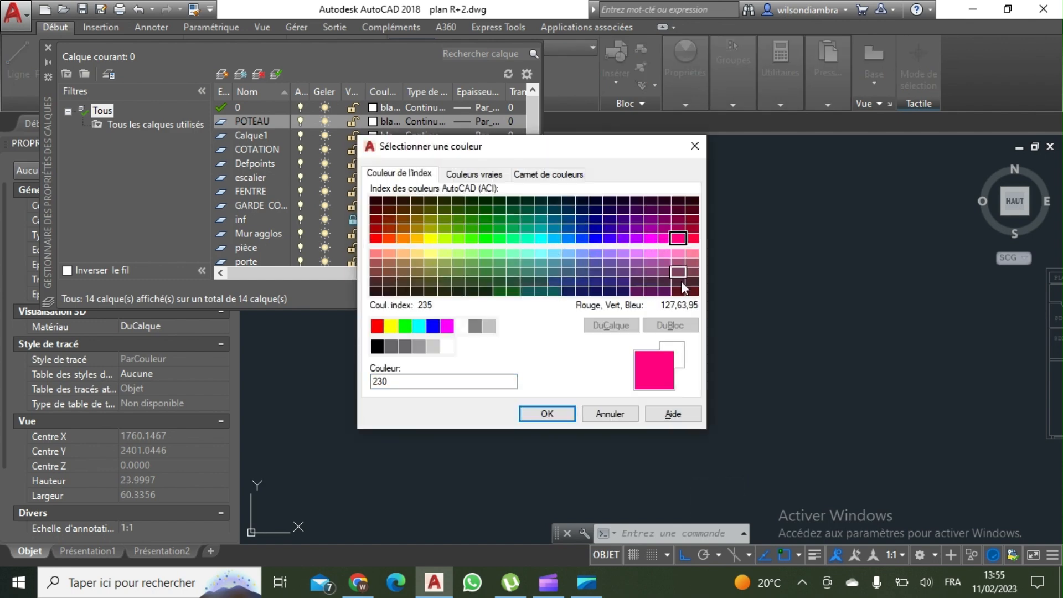
click(529, 415)
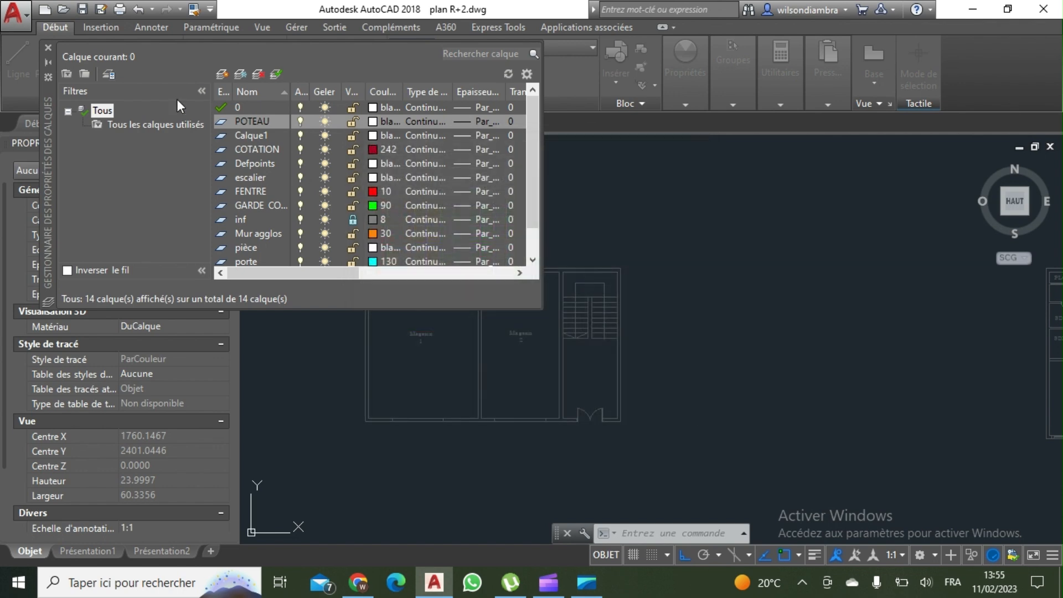
click(48, 47)
Draw a 0.2 by 0.2 square column outline inside Magasin 1 of the PH RDC plan
click(159, 54)
scroll(506, 384, up, 4)
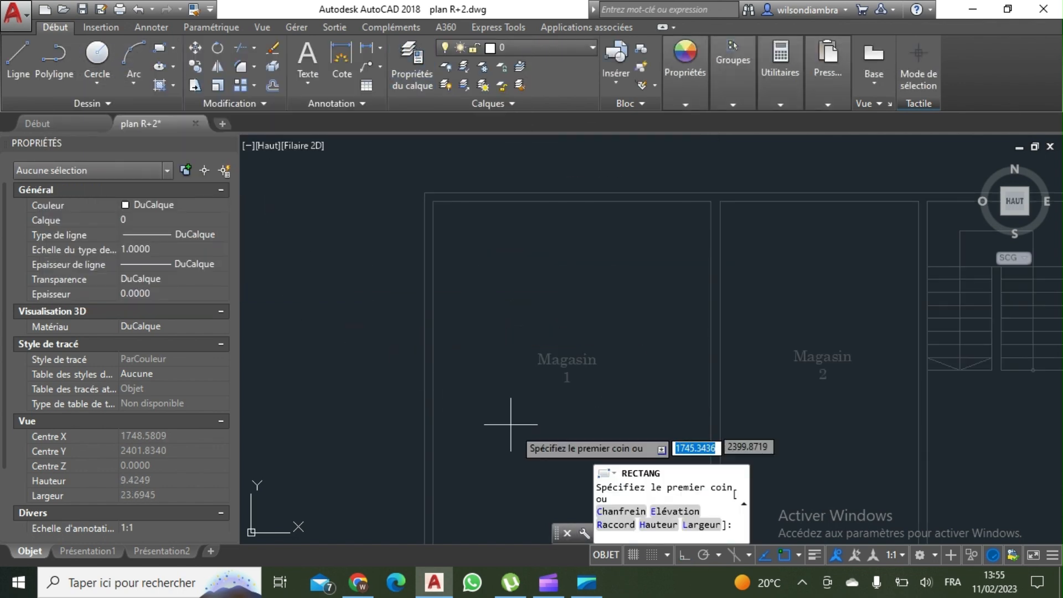
click(501, 418)
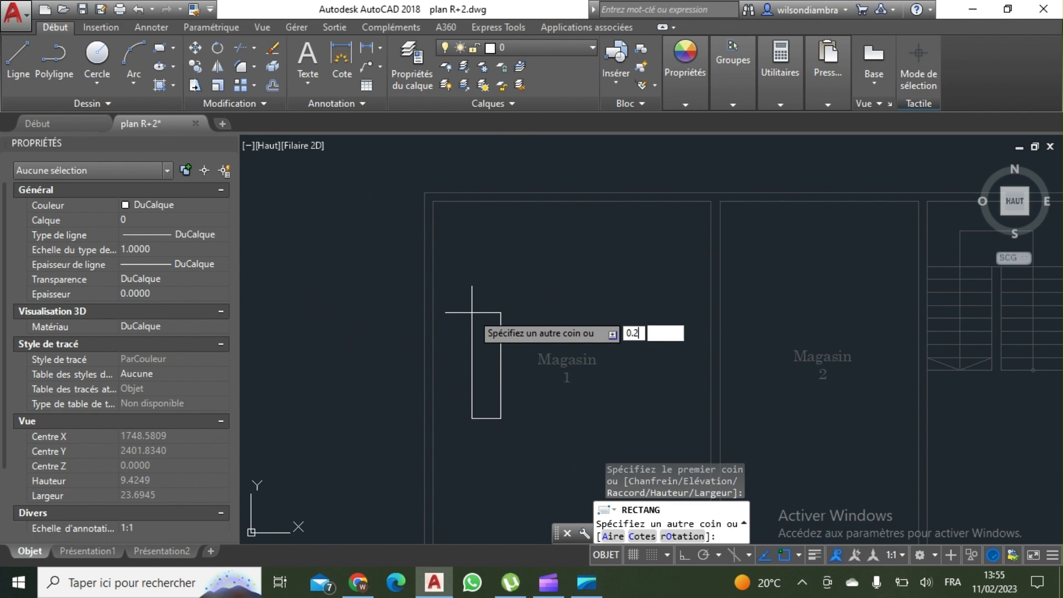
key(Return)
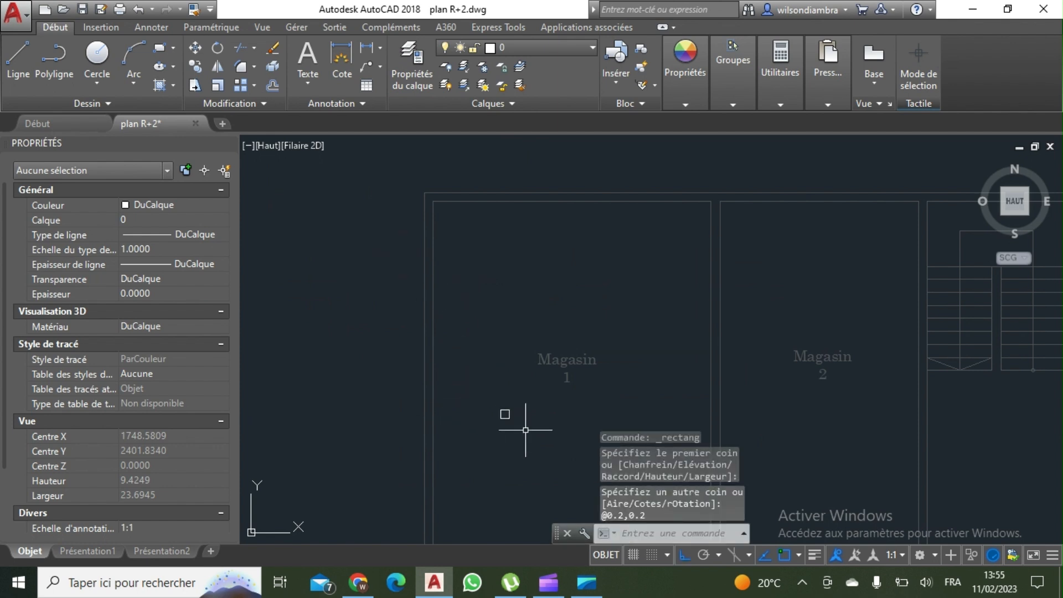
Assign the column square to the POTEAU layer and make POTEAU the current layer
click(501, 412)
click(554, 48)
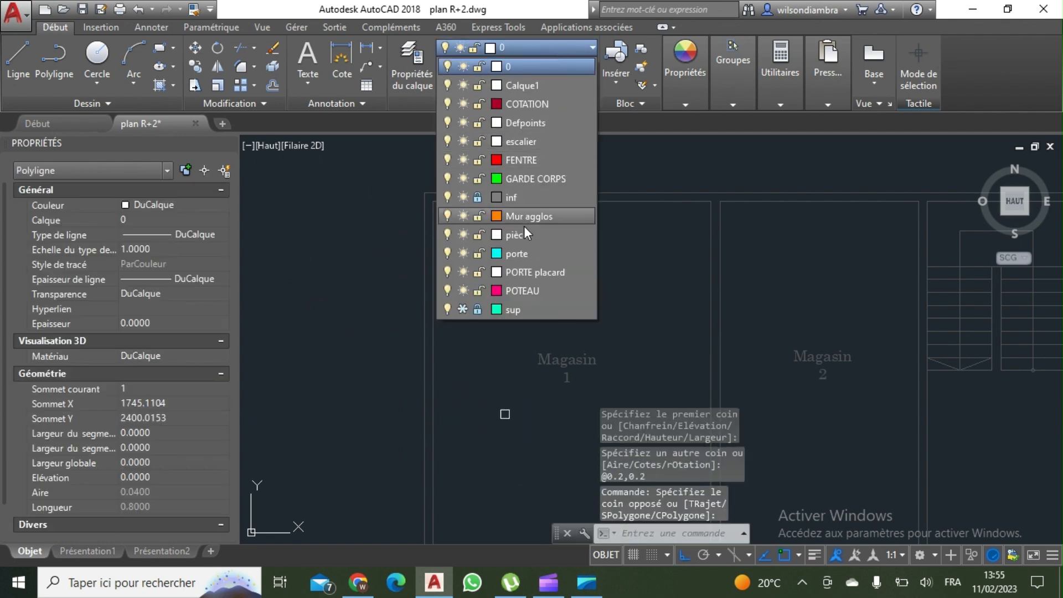
click(509, 290)
middle_drag(513, 440, 409, 305)
key(Escape)
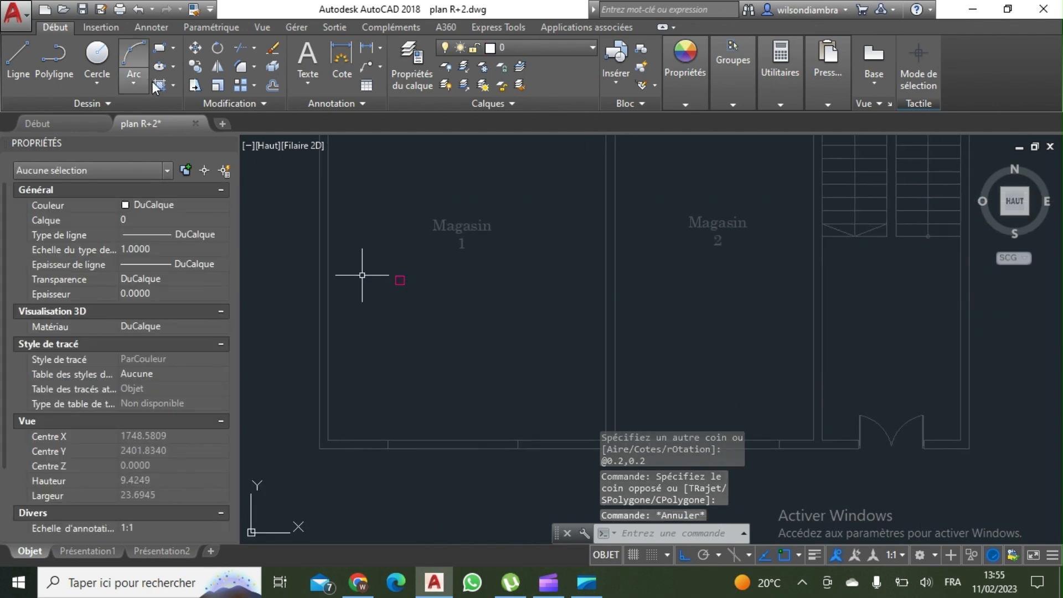
click(525, 49)
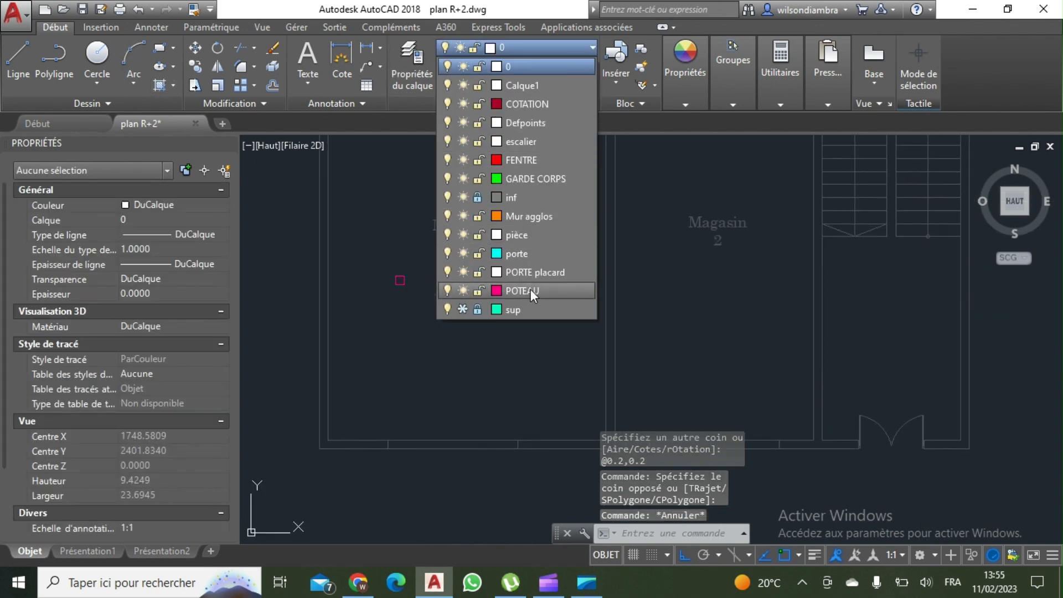
click(515, 290)
middle_drag(515, 290, 557, 304)
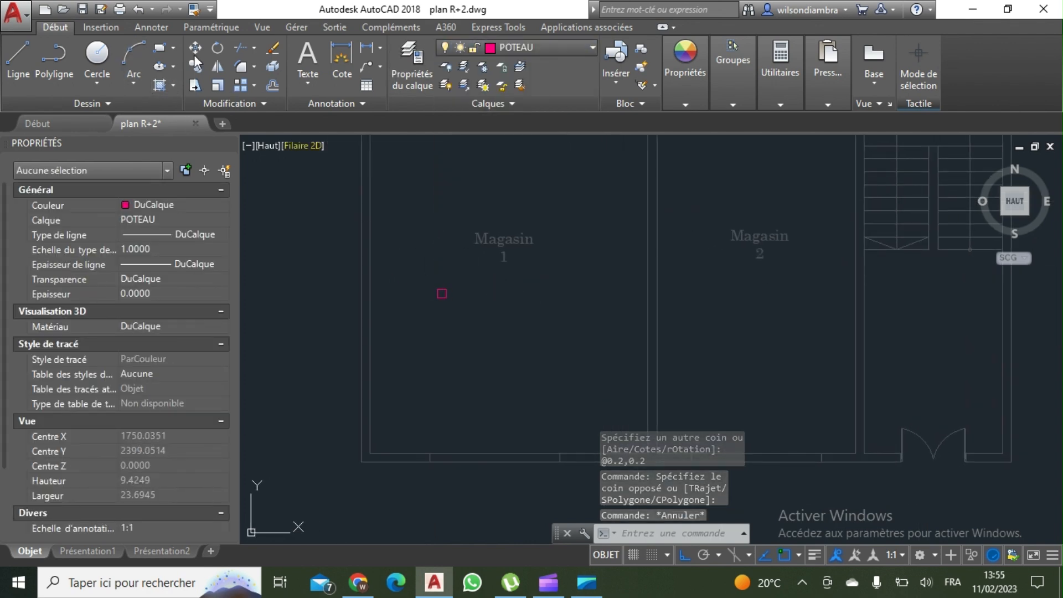
Fill the column square with a SOLID hatch, choosing the square as the boundary object
click(159, 84)
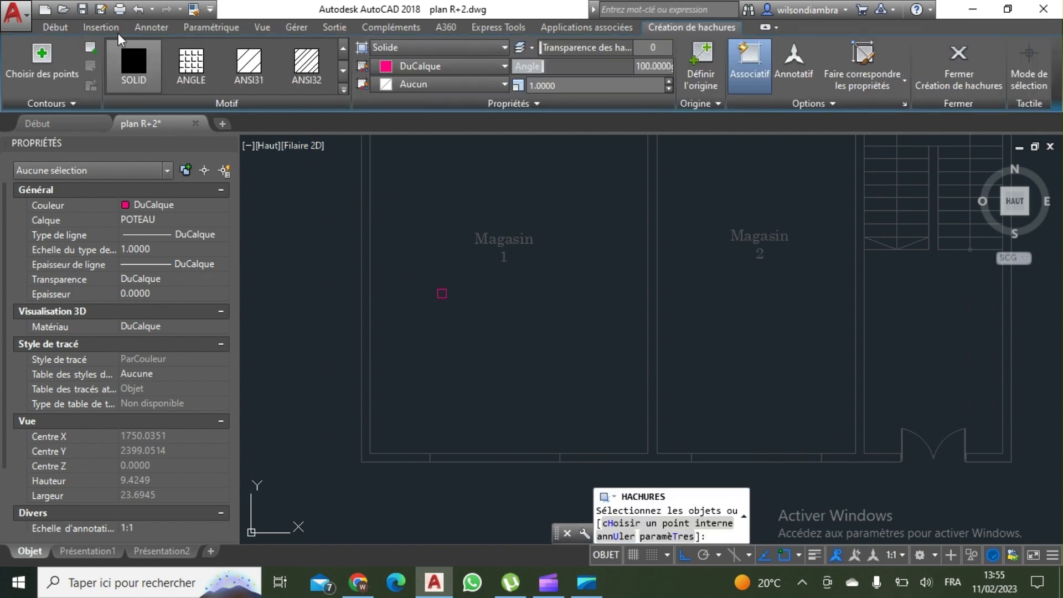
click(91, 49)
scroll(462, 283, up, 4)
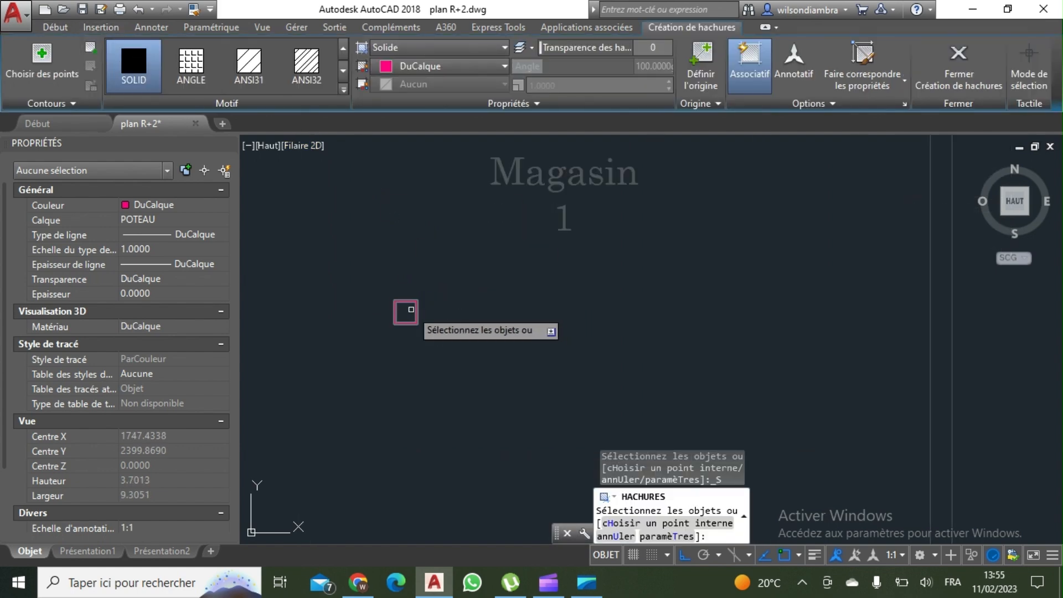
click(410, 309)
click(392, 289)
key(Escape)
scroll(495, 182, down, 4)
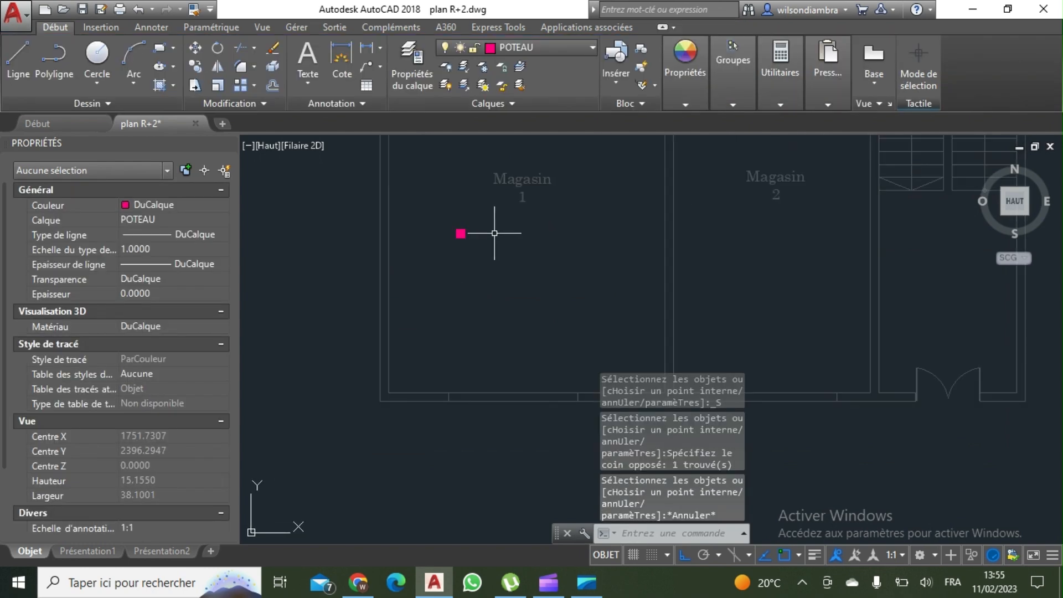
Move the column outline and its hatch onto the lower-left outer wall corner of the PH RDC plan
scroll(494, 232, up, 2)
click(483, 283)
click(422, 202)
text(DP)
key(Return)
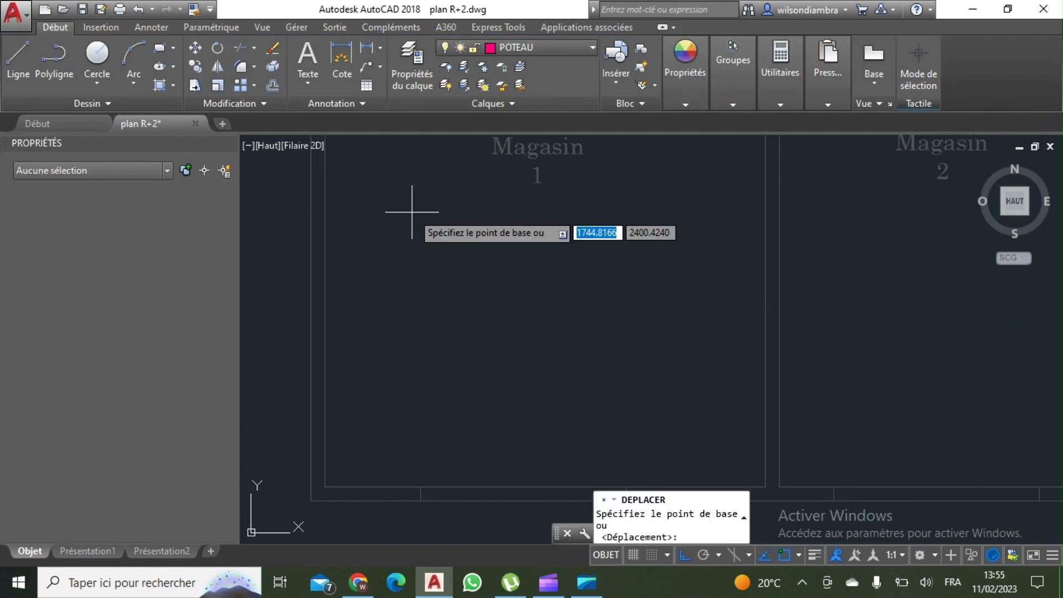
click(439, 232)
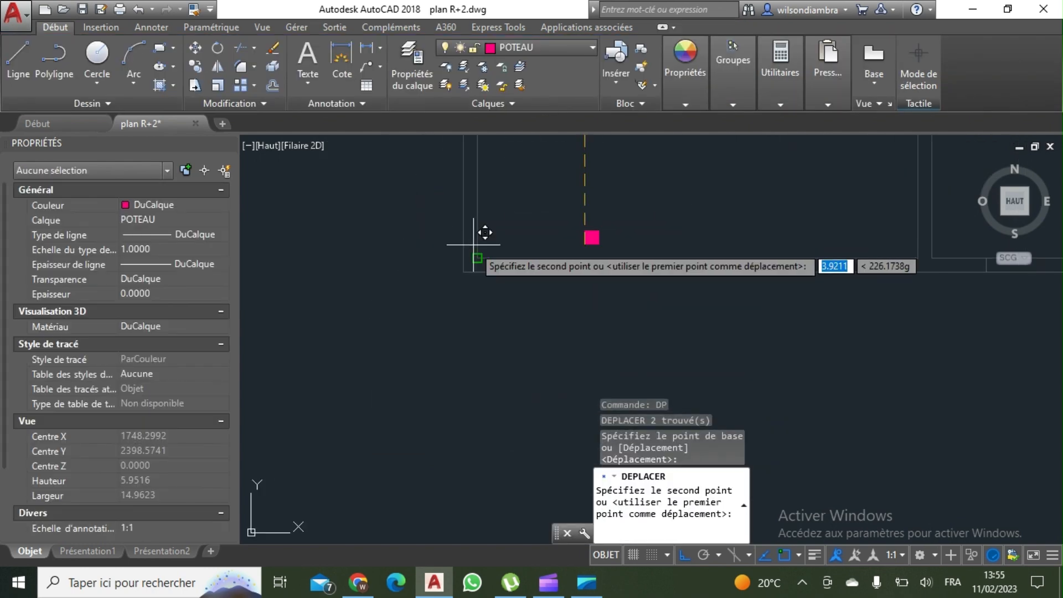
click(466, 276)
Copy the corner column to the lower end of the wall between Magasin 1 and Magasin 2
scroll(474, 282, down, 2)
middle_drag(474, 281, 458, 300)
click(433, 270)
click(492, 369)
click(487, 361)
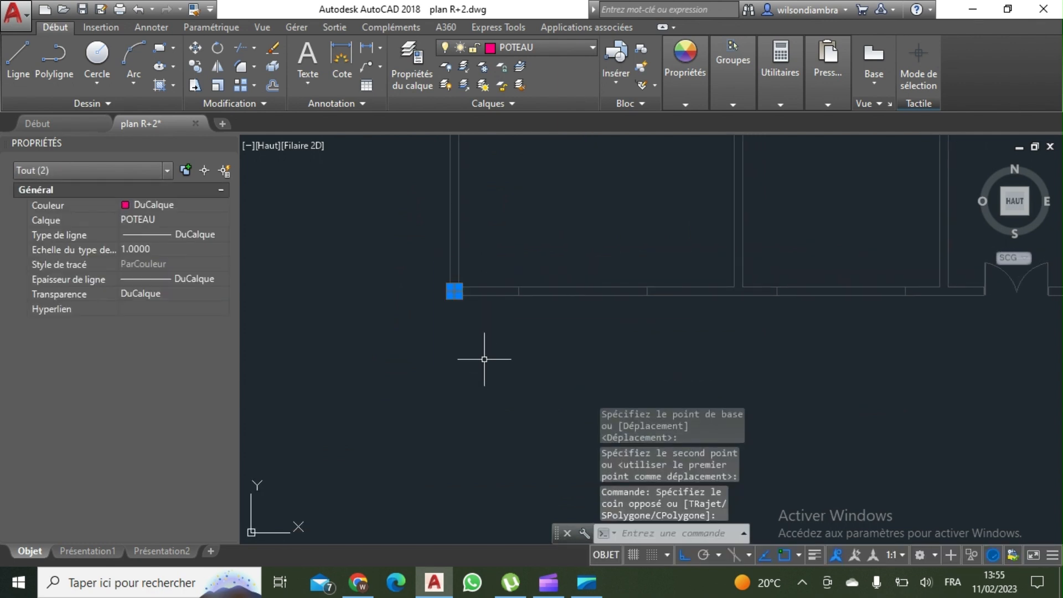
text(CP)
key(Return)
scroll(471, 321, up, 3)
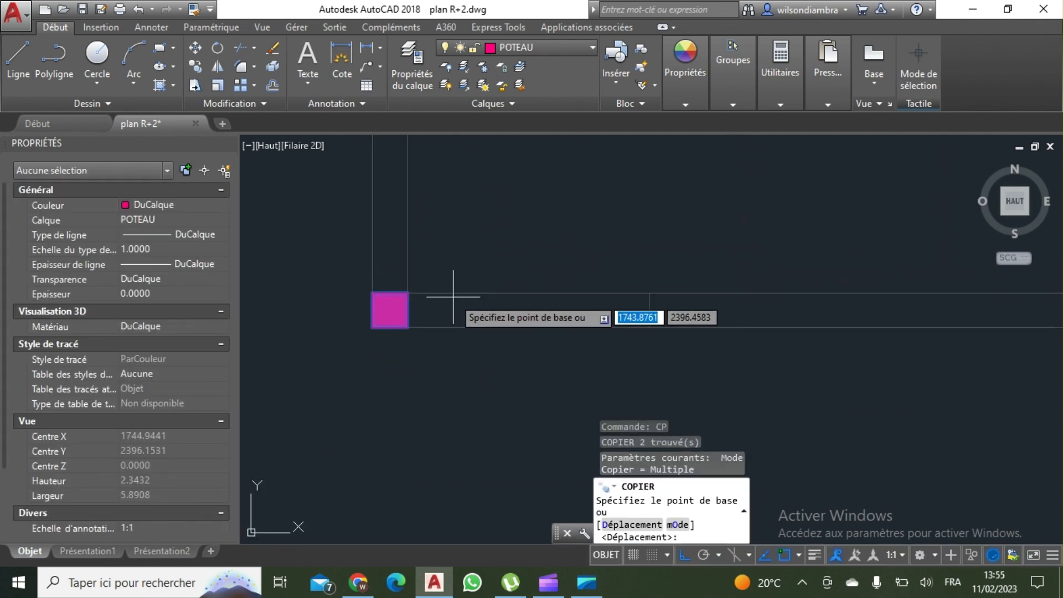
click(411, 319)
scroll(526, 285, down, 2)
scroll(593, 257, up, 3)
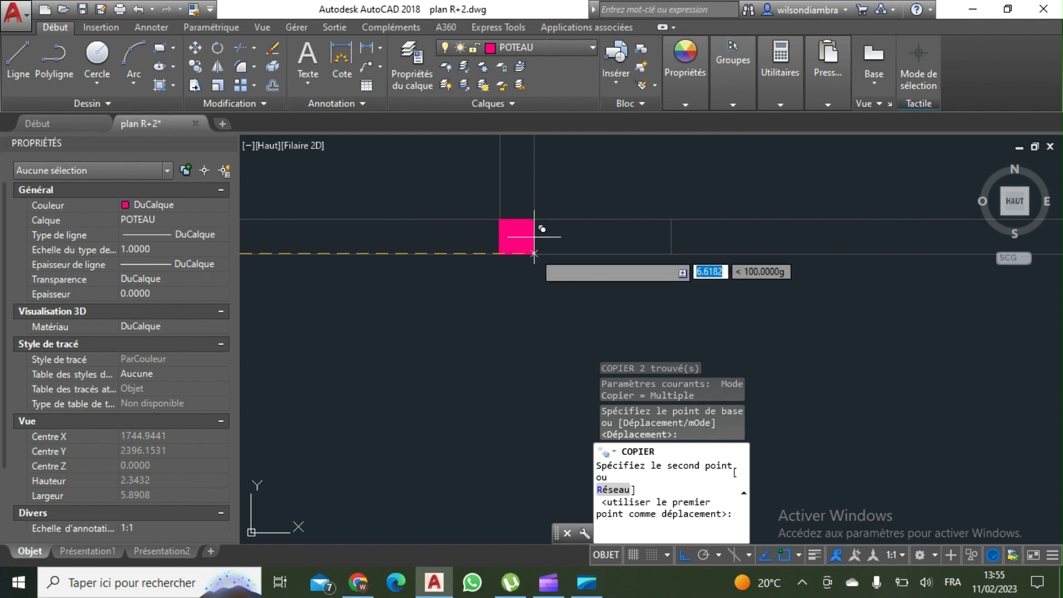
click(533, 253)
Place further column copies where the Magasin 2 and stairwell wall meets the front wall and at the lower-right corner
scroll(720, 238, down, 6)
scroll(610, 302, down, 3)
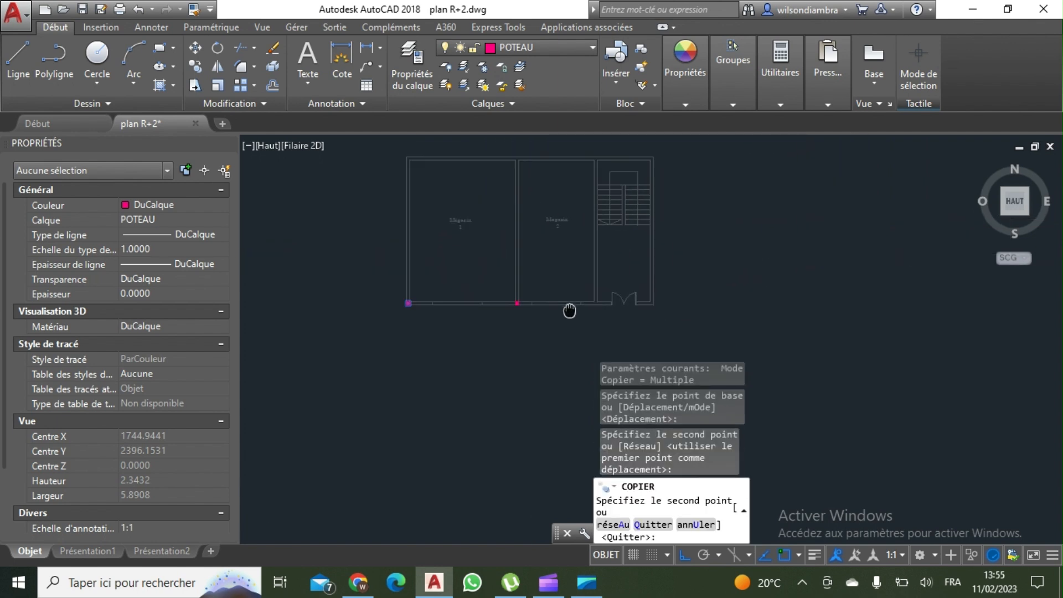
scroll(527, 304, up, 6)
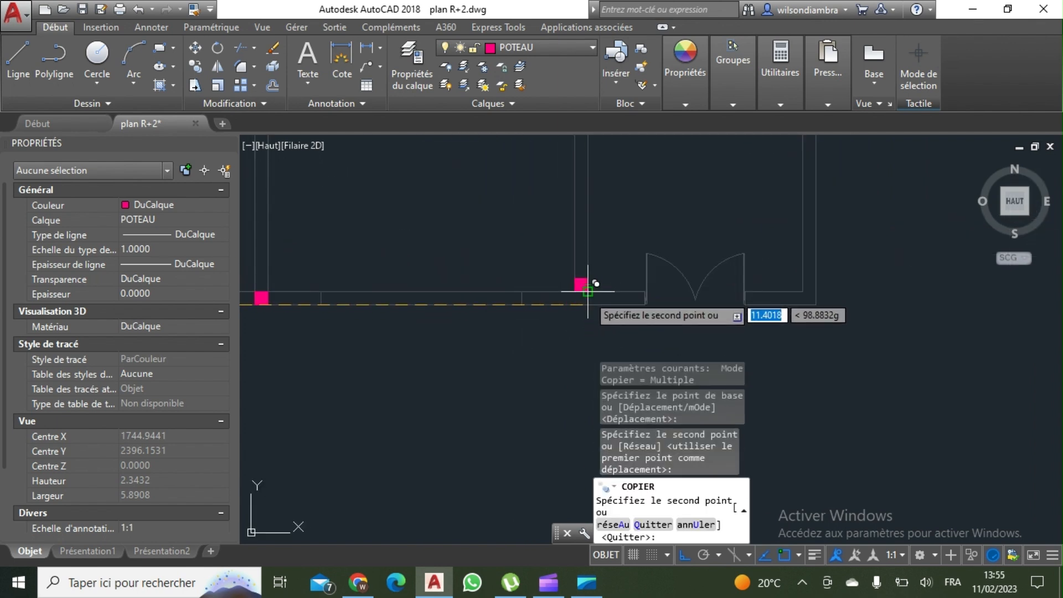
click(588, 303)
click(816, 304)
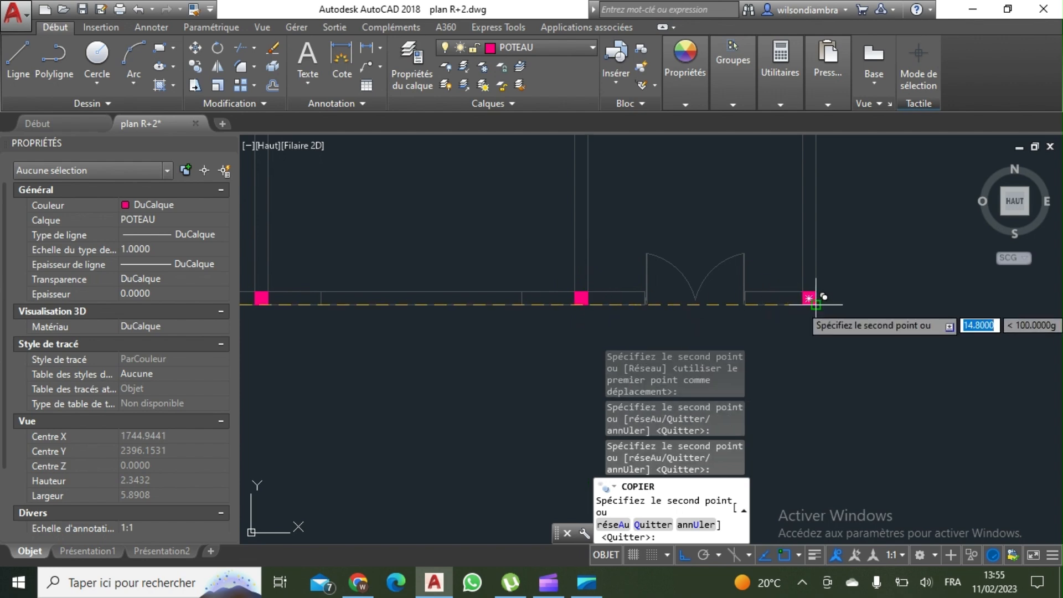
scroll(775, 297, down, 4)
key(Escape)
middle_drag(591, 251, 543, 273)
click(370, 268)
click(764, 339)
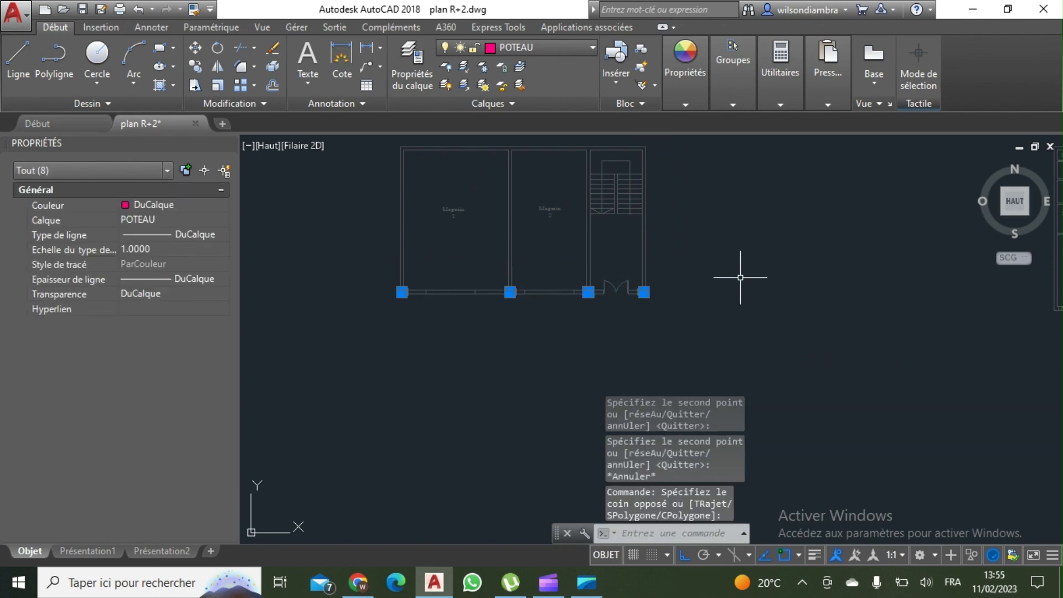
text(VUEISO)
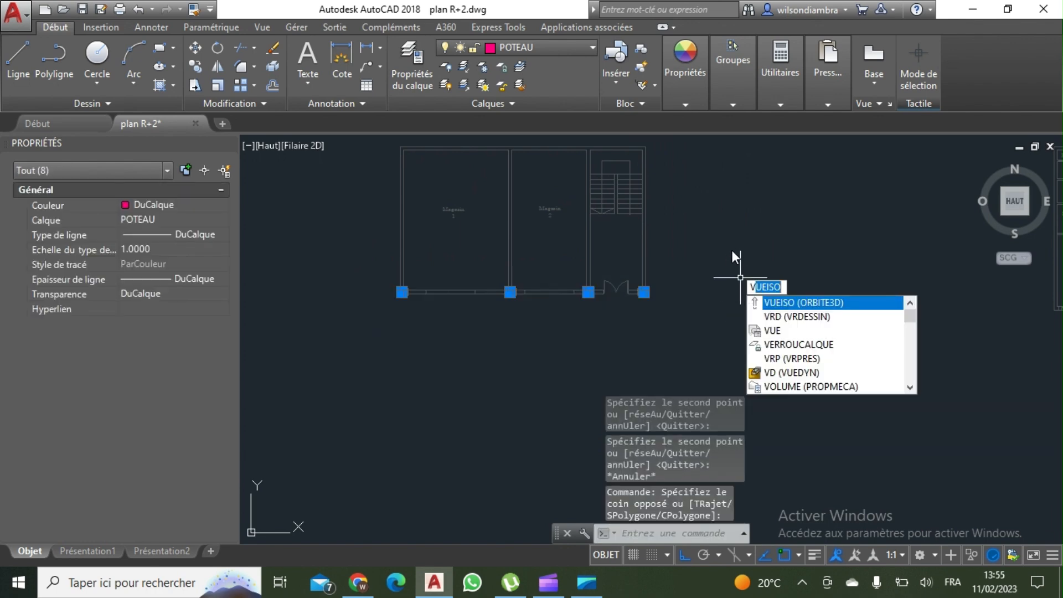
key(Escape)
Copy the four front-wall columns straight up to the matching corners and junctions of the plan's rear wall
click(338, 256)
click(693, 317)
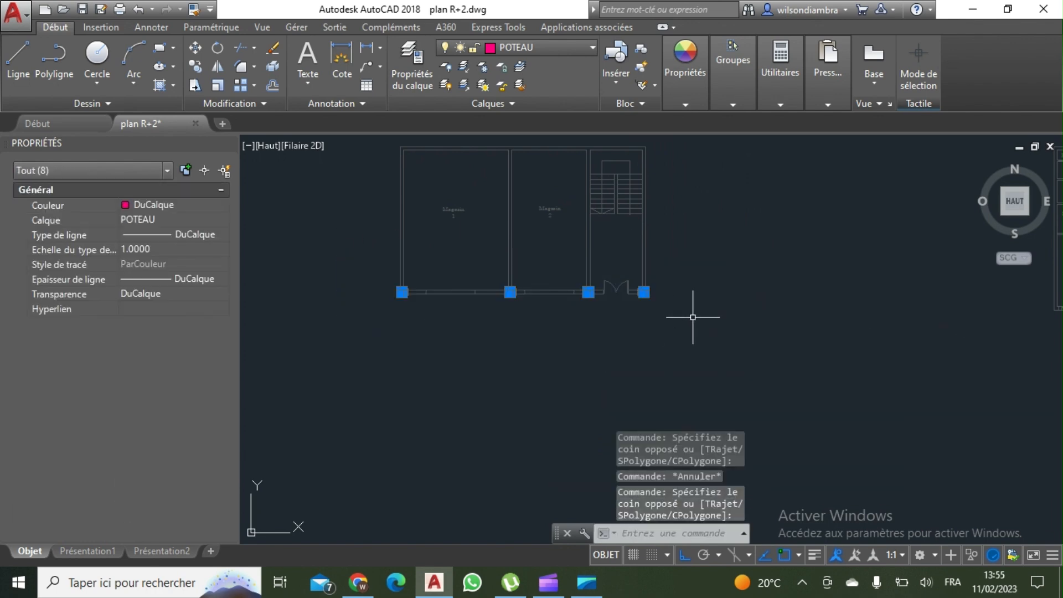
text(CP)
key(Return)
scroll(646, 291, up, 5)
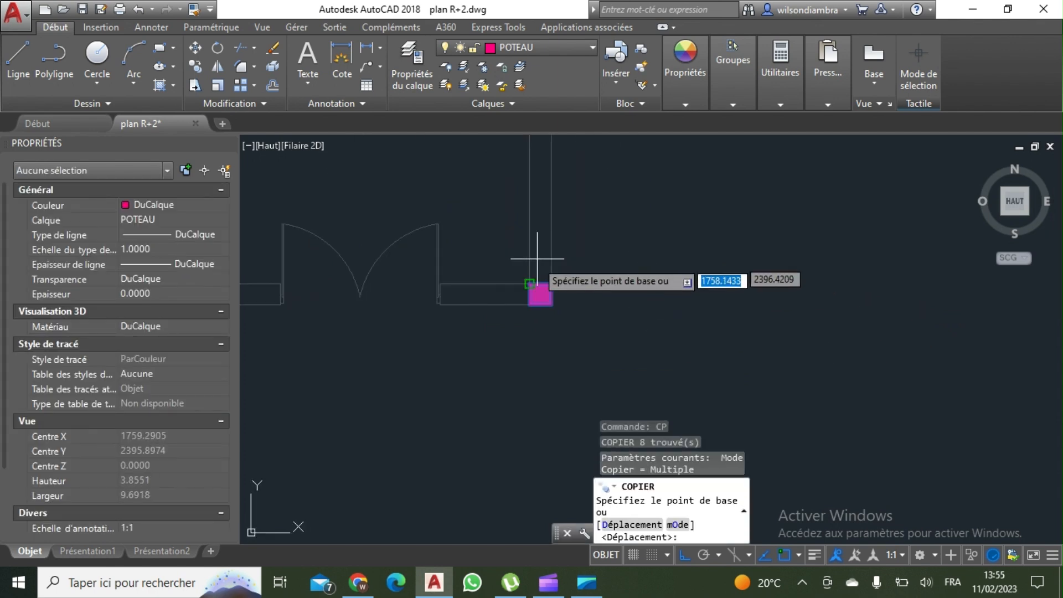
click(551, 283)
scroll(552, 283, down, 5)
middle_drag(552, 281, 552, 423)
scroll(554, 219, up, 6)
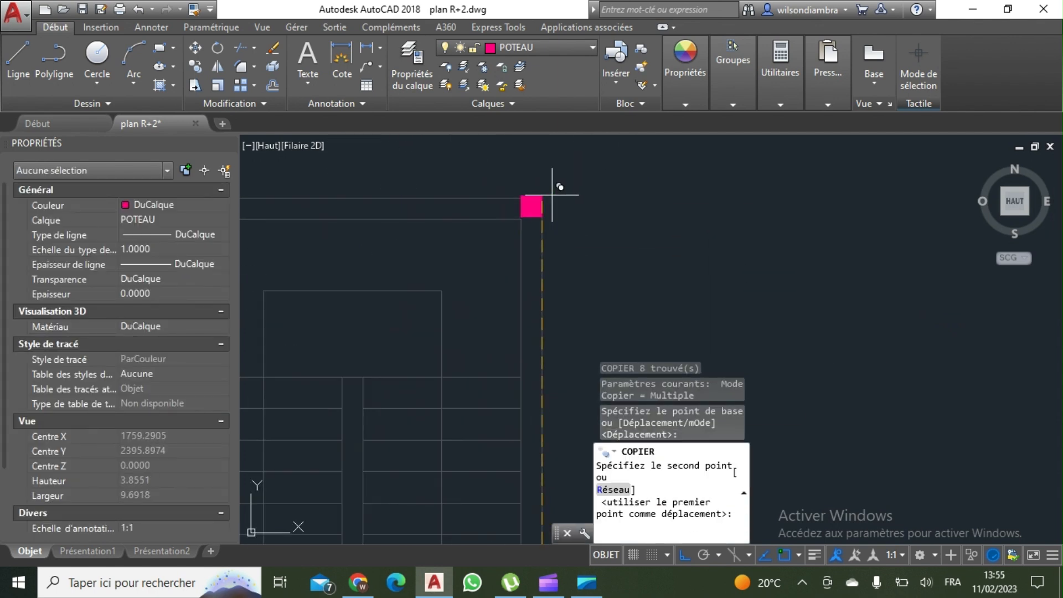
click(542, 197)
scroll(542, 198, down, 5)
key(Escape)
scroll(548, 188, down, 3)
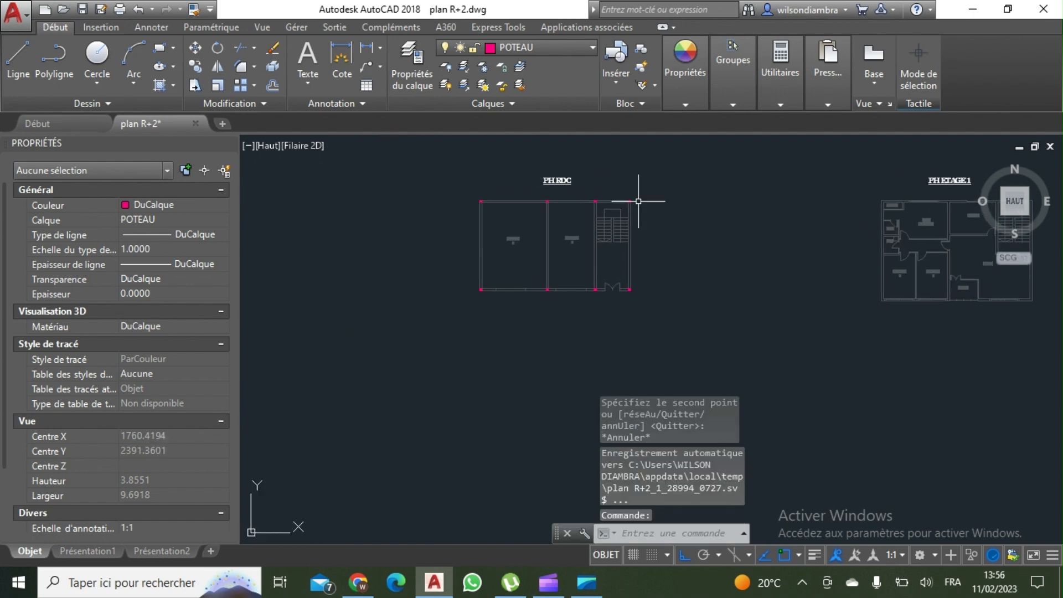
Copy the four rear-wall columns about 4.4 units straight down, to the middle of the vertical walls
scroll(478, 192, up, 3)
click(452, 195)
click(891, 230)
middle_drag(890, 231, 855, 211)
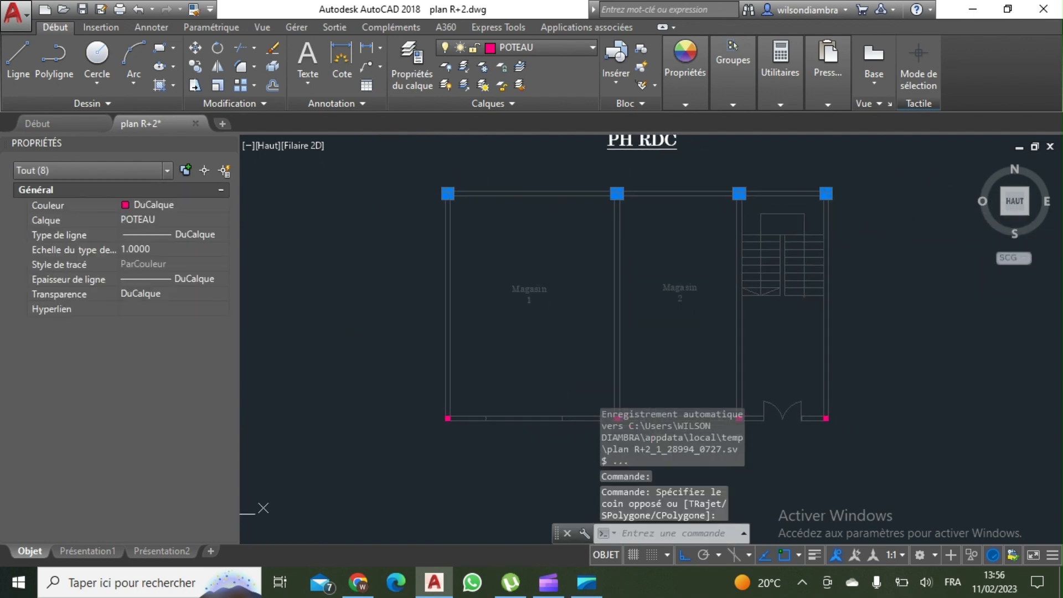
text(COP)
key(Return)
scroll(652, 192, up, 4)
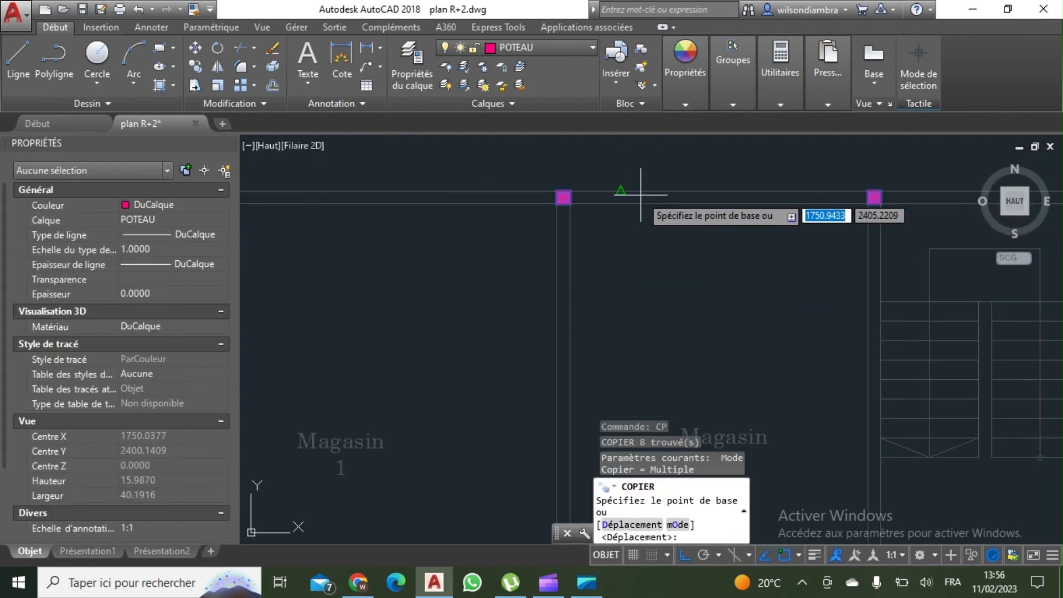
click(563, 197)
scroll(570, 280, down, 4)
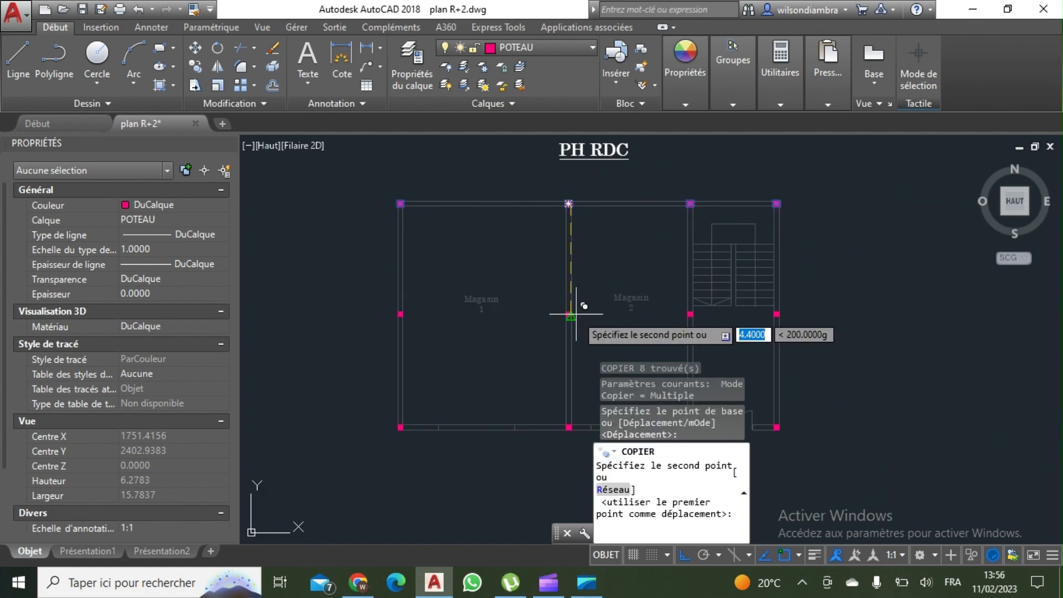
click(575, 308)
key(Escape)
scroll(575, 308, down, 5)
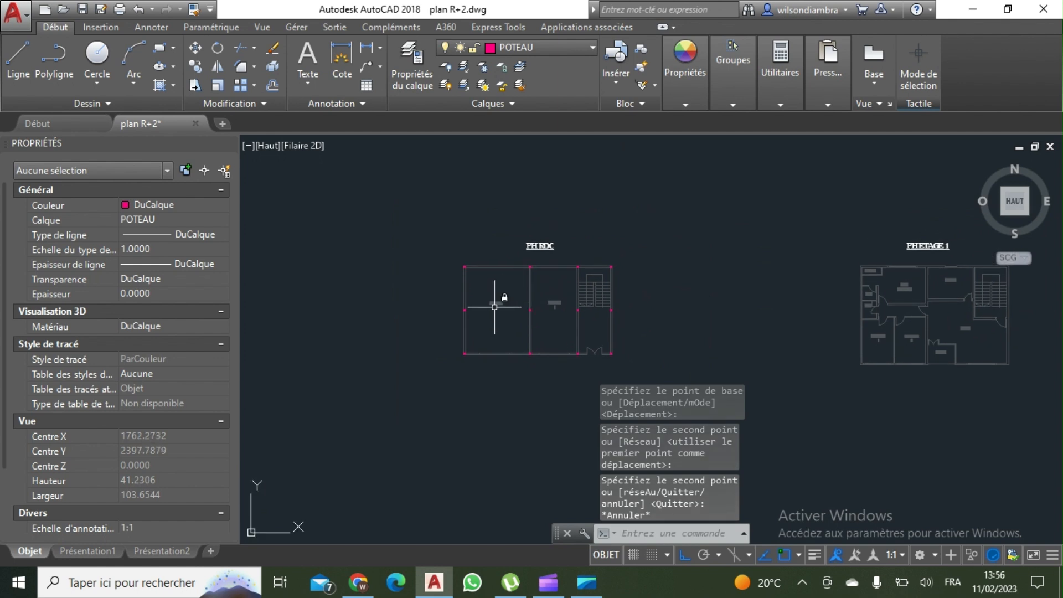
middle_drag(499, 301, 419, 300)
scroll(499, 301, up, 4)
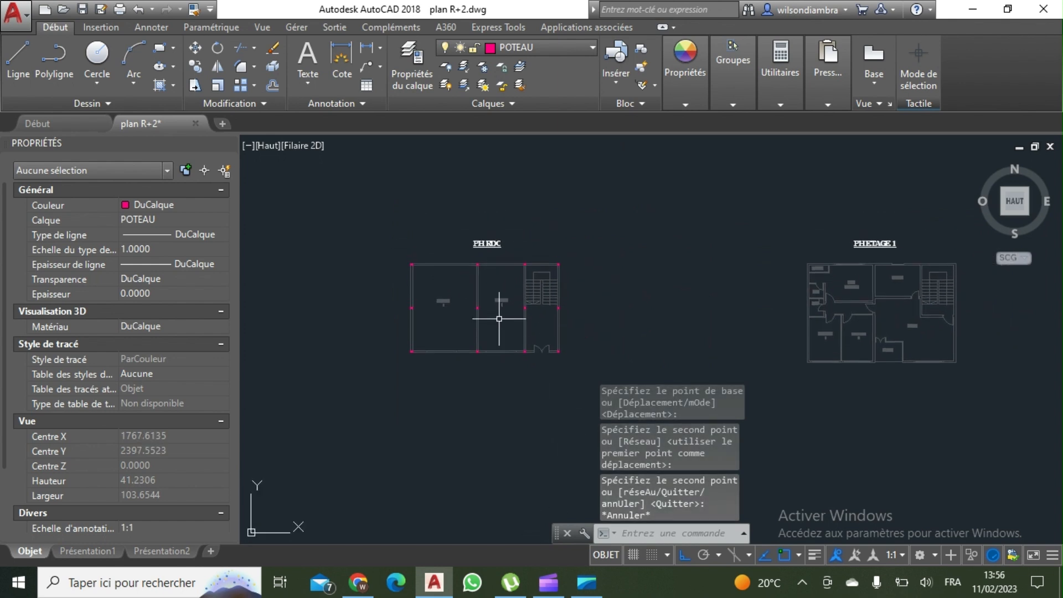
scroll(485, 298, up, 2)
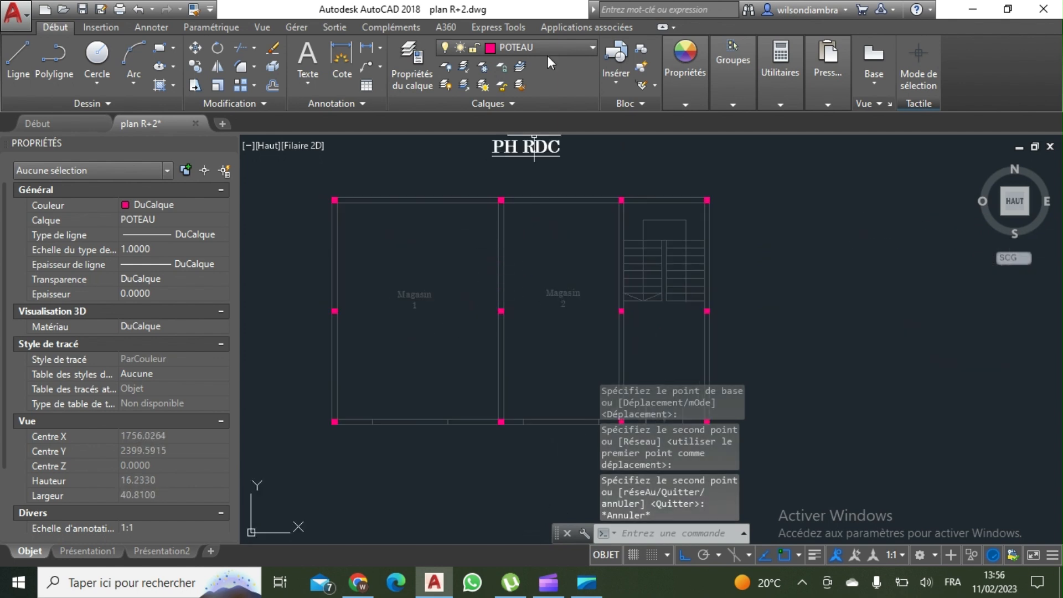
Thaw the sup layer so the upper-floor plan overlays the PH RDC plan
key(Escape)
click(567, 49)
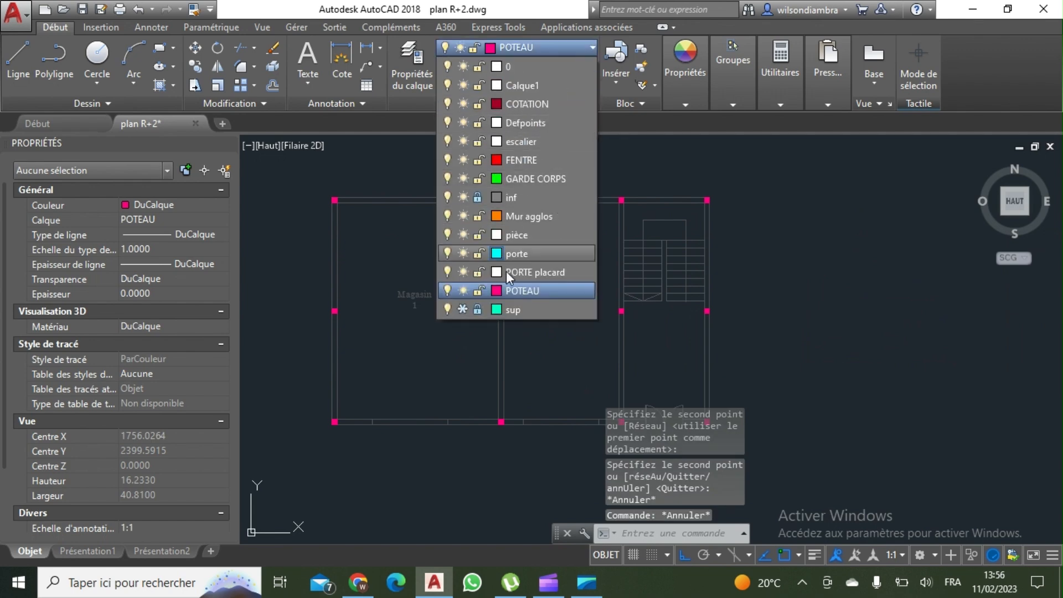
click(461, 308)
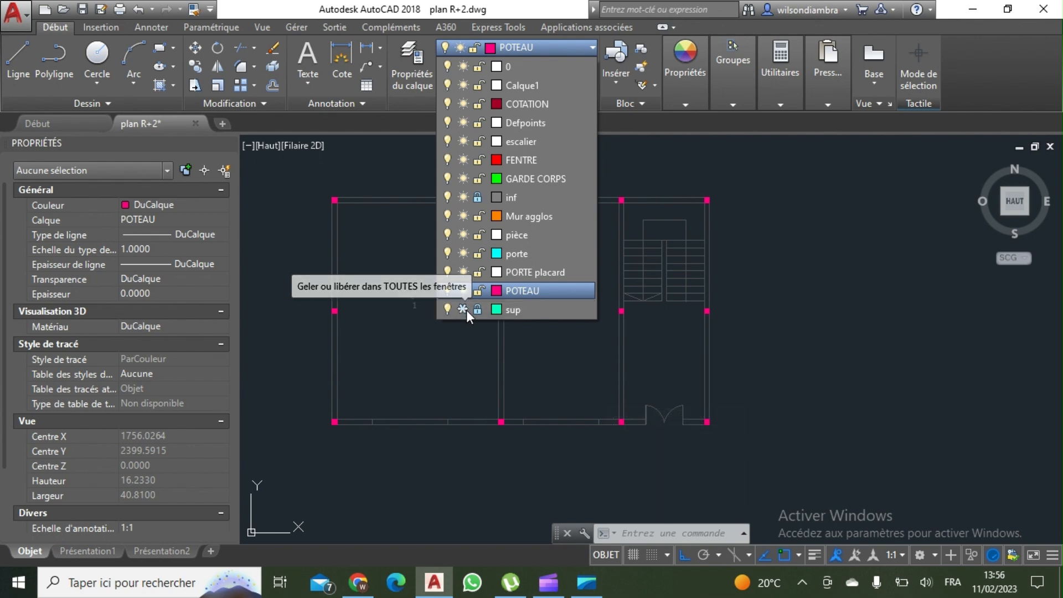
key(Escape)
scroll(493, 302, down, 1)
mouse_move(483, 277)
middle_down()
mouse_move(468, 223)
mouse_move(502, 241)
mouse_move(501, 287)
middle_up()
scroll(486, 240, up, 1)
scroll(491, 245, down, 1)
scroll(501, 241, up, 2)
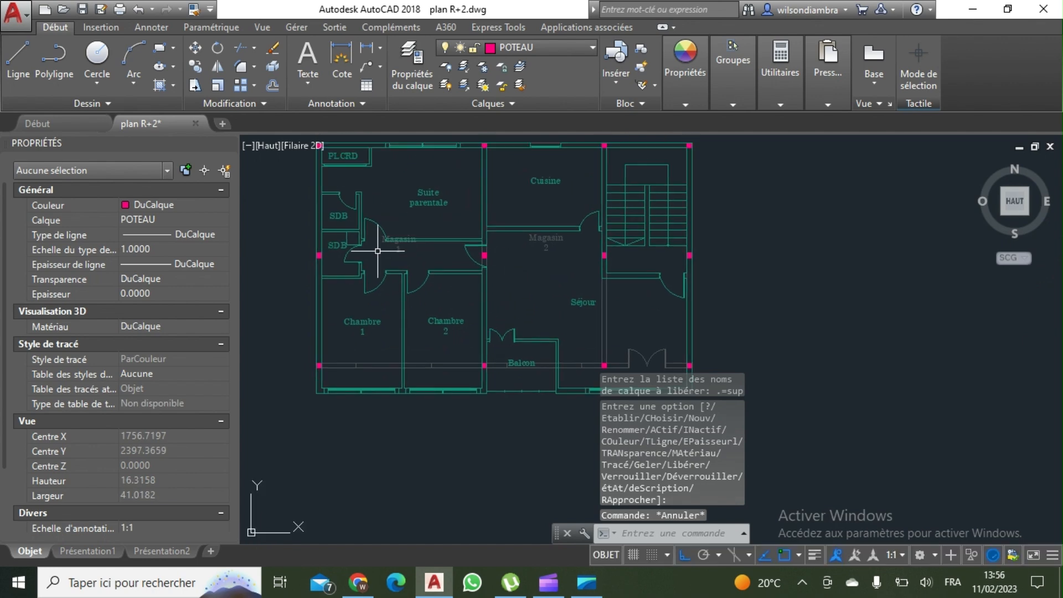
Examine the mid-wall columns on PH RDC against the walls and door openings of the upper-floor plan
scroll(482, 255, up, 4)
scroll(501, 257, down, 2)
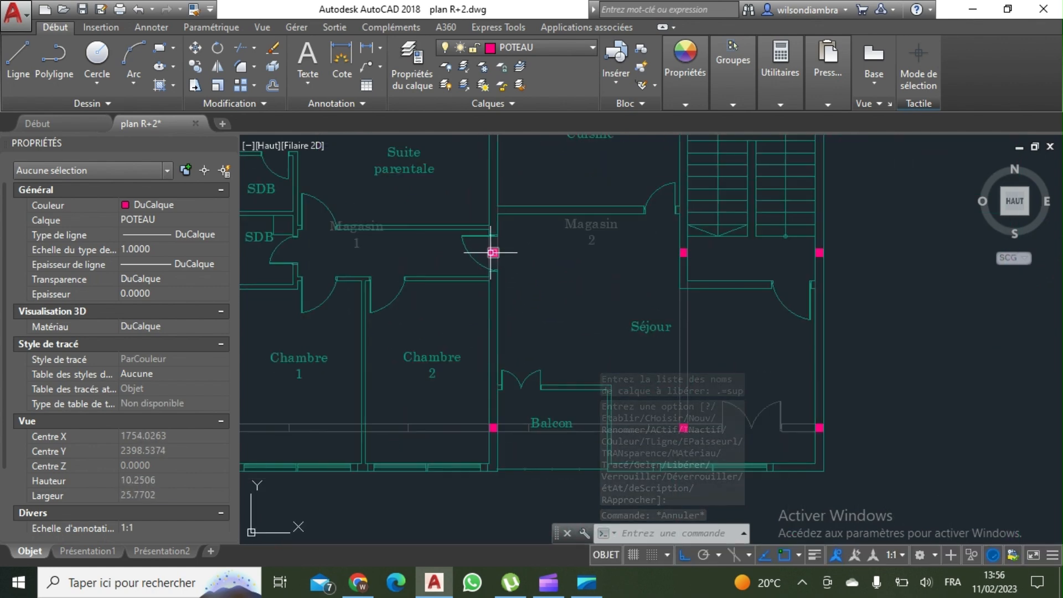
middle_drag(491, 220, 493, 249)
scroll(490, 235, up, 2)
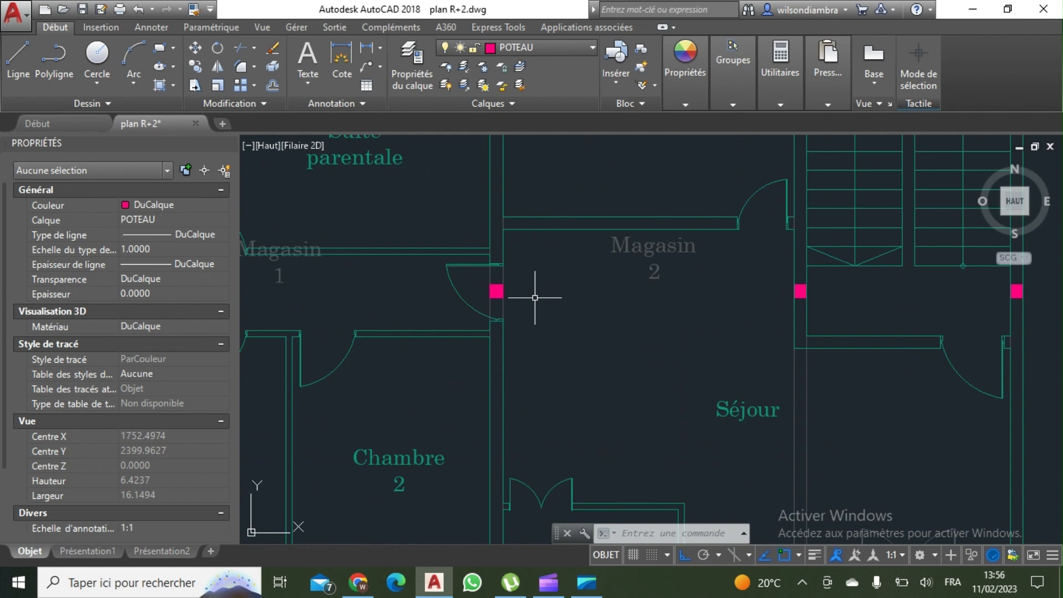
scroll(529, 309, down, 4)
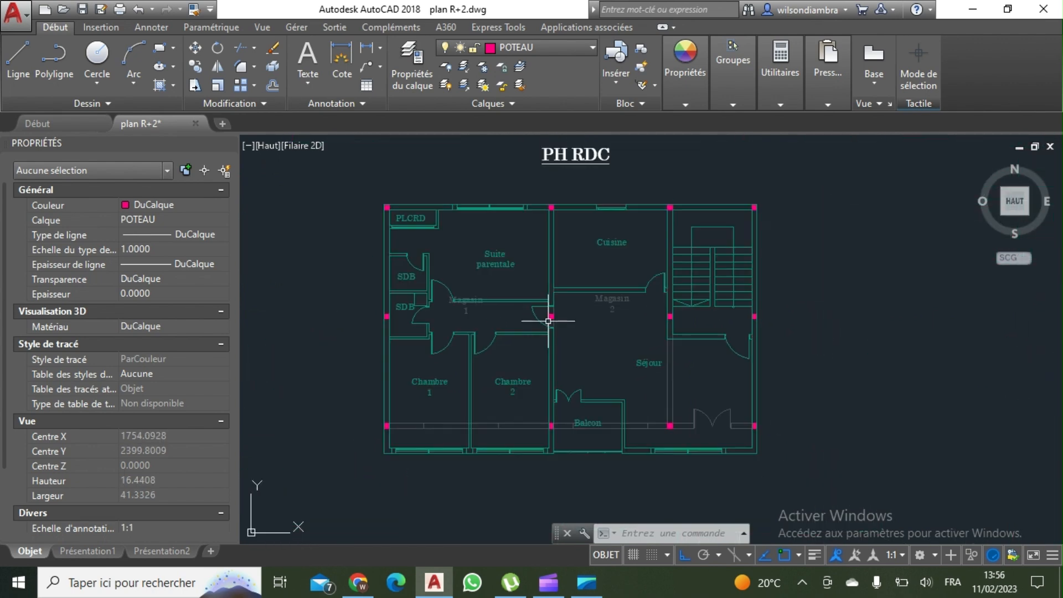
scroll(564, 327, up, 2)
scroll(537, 301, up, 2)
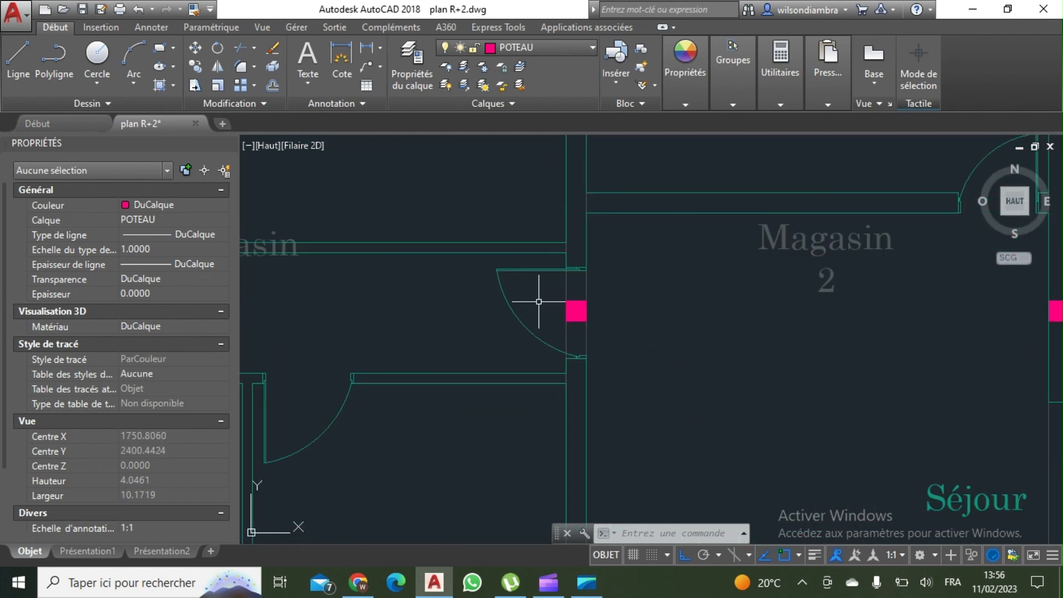
scroll(564, 332, down, 6)
middle_drag(570, 339, 840, 307)
scroll(852, 294, up, 6)
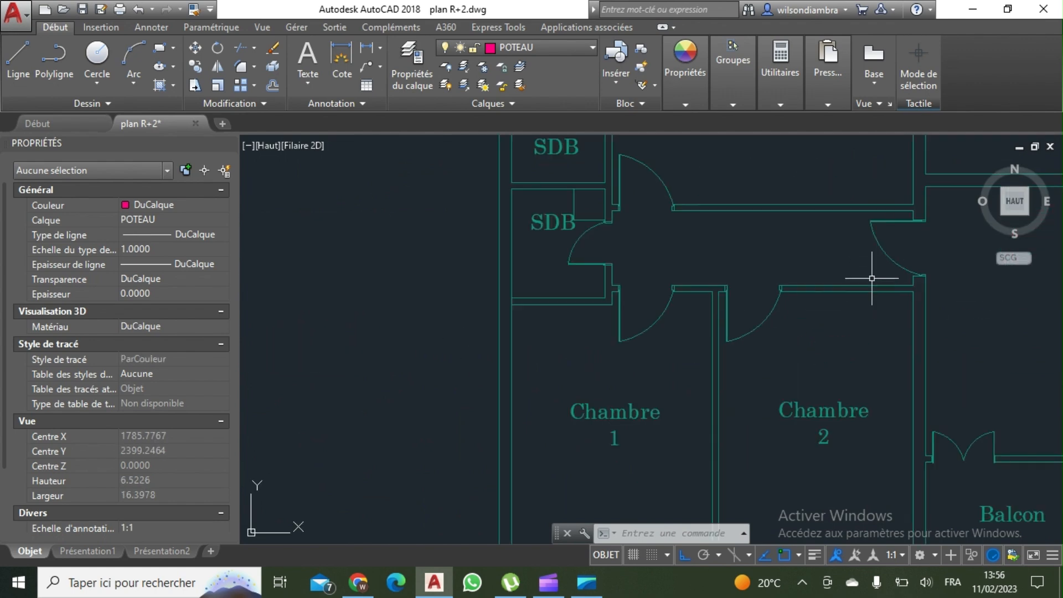
scroll(836, 301, down, 4)
middle_drag(835, 232, 839, 244)
scroll(712, 304, down, 4)
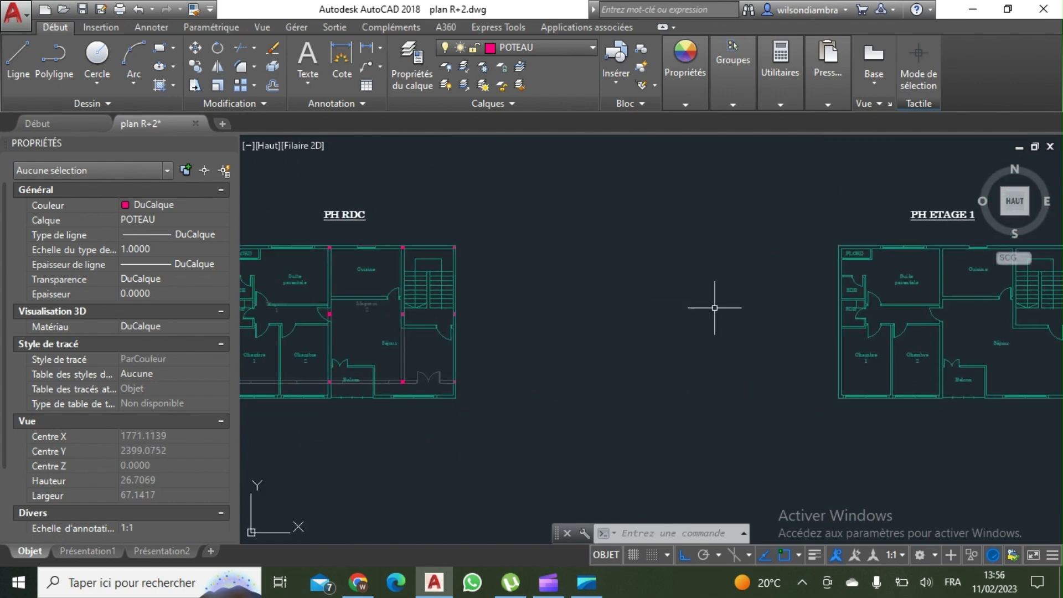
scroll(553, 299, up, 1)
scroll(648, 273, up, 3)
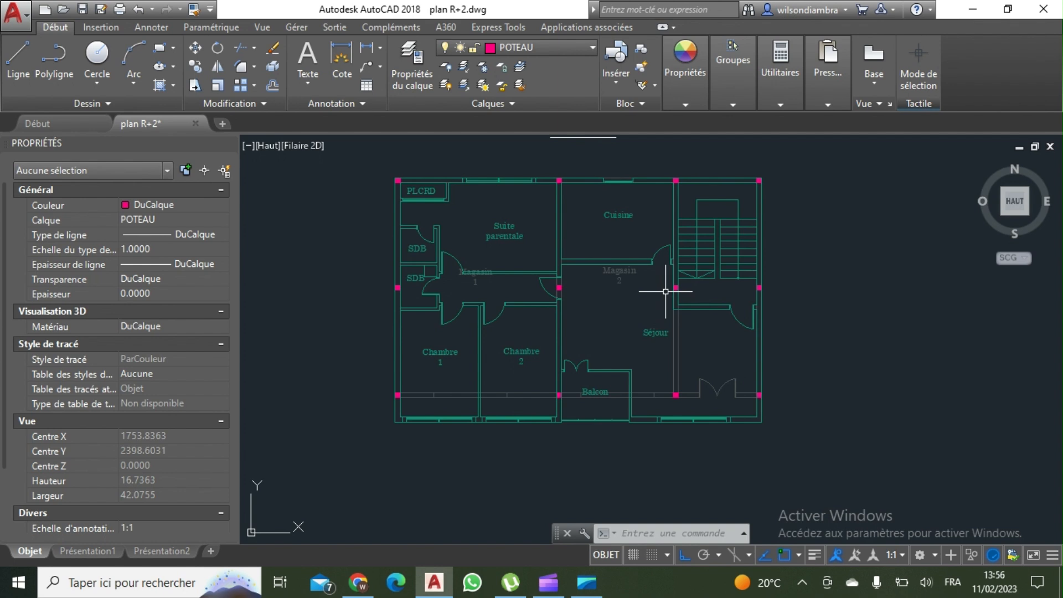
Move the four mid-wall columns straight down to line up with the upper-floor partition wall below the stairwell landing
click(346, 268)
click(790, 314)
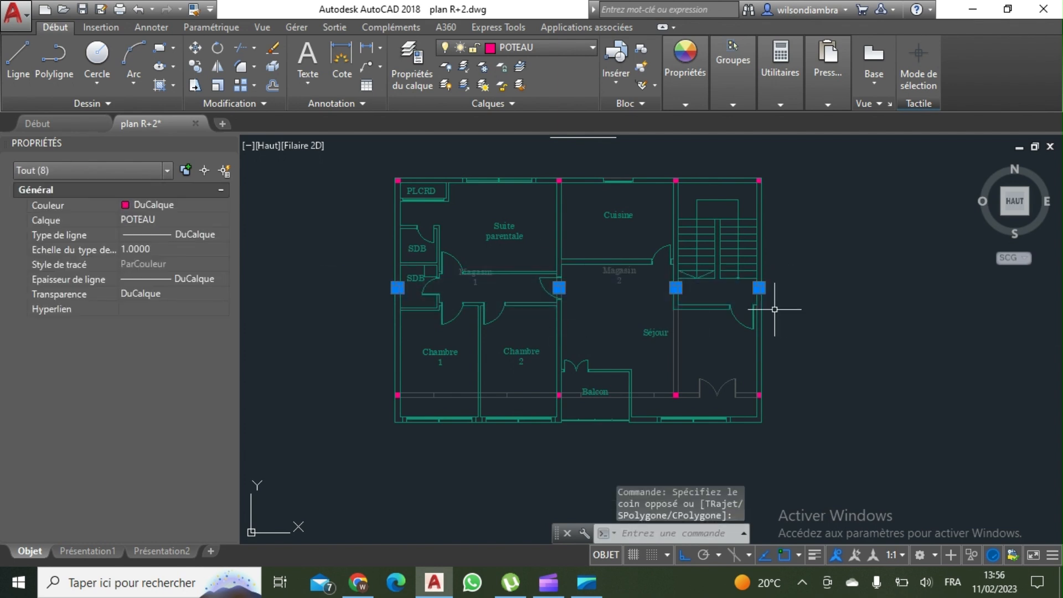
text(DP)
key(Return)
scroll(670, 299, up, 6)
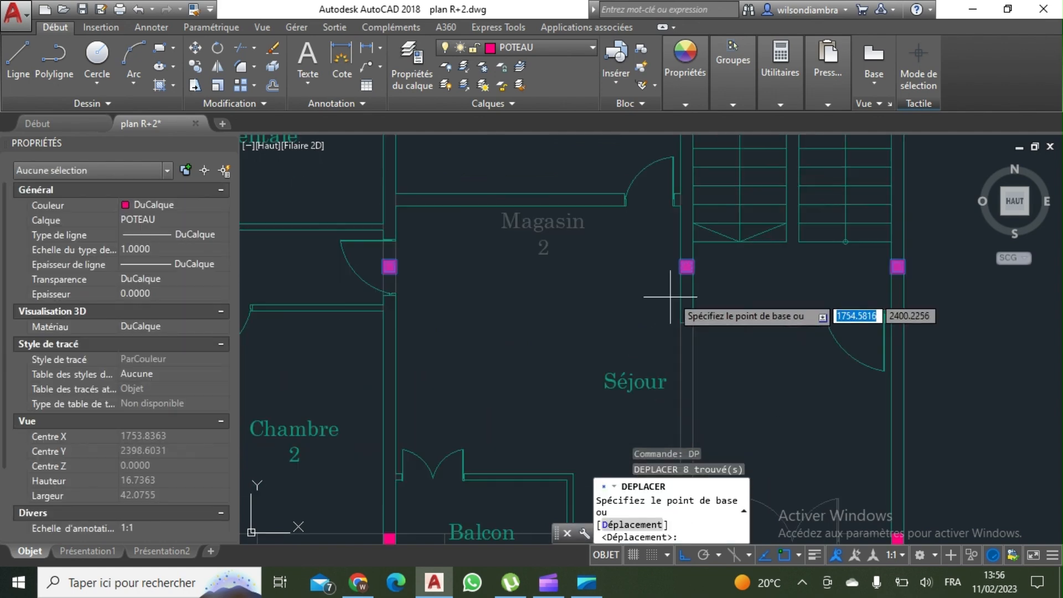
click(695, 254)
click(694, 327)
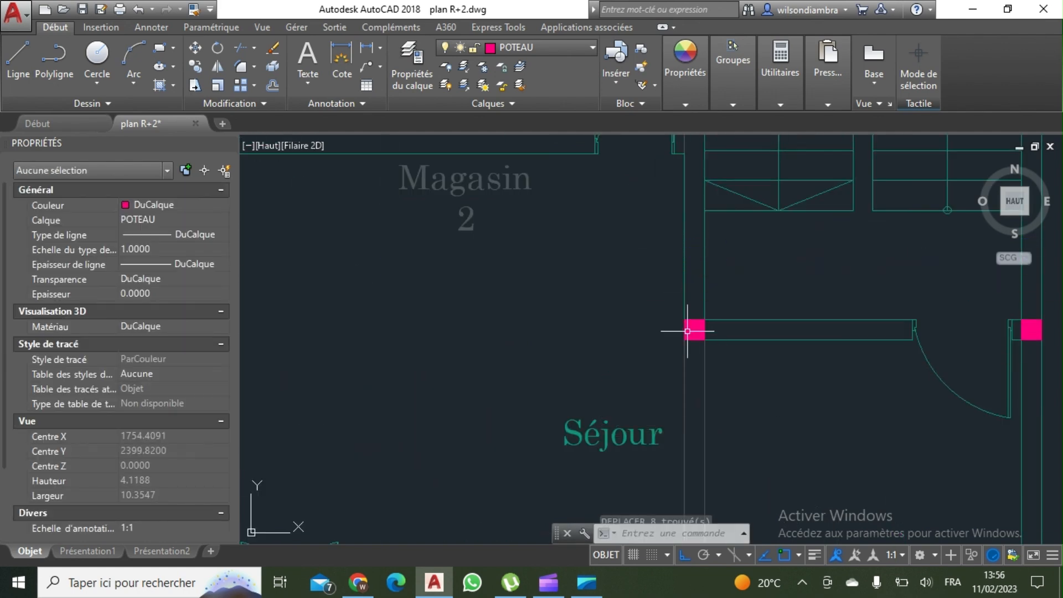
Check the moved columns against the upper-floor walls, then freeze the sup layer
scroll(672, 278, down, 6)
middle_drag(608, 292, 614, 286)
scroll(554, 271, up, 3)
scroll(493, 332, down, 3)
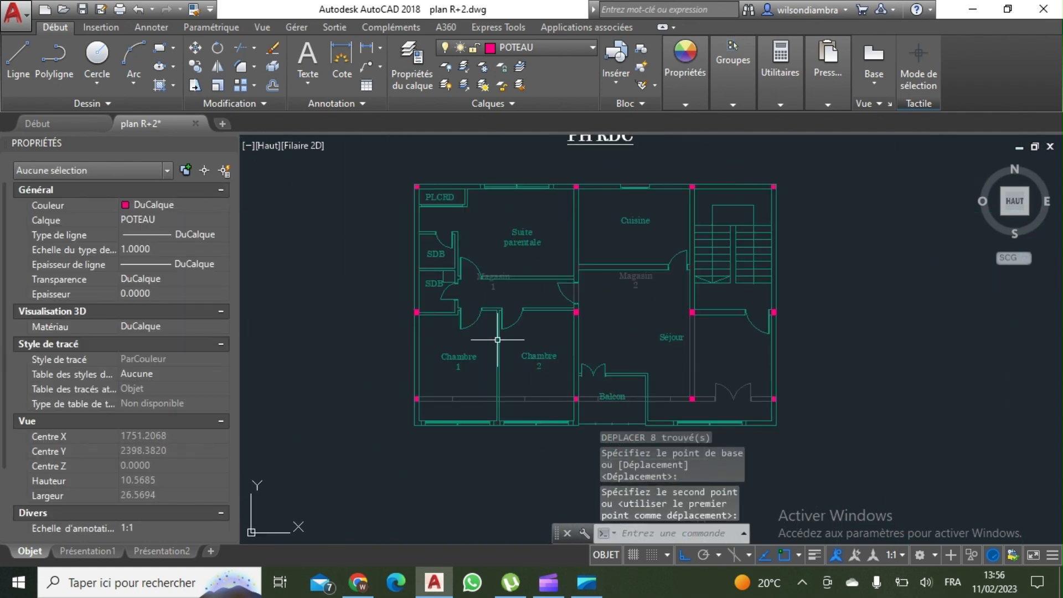
middle_drag(781, 342, 713, 293)
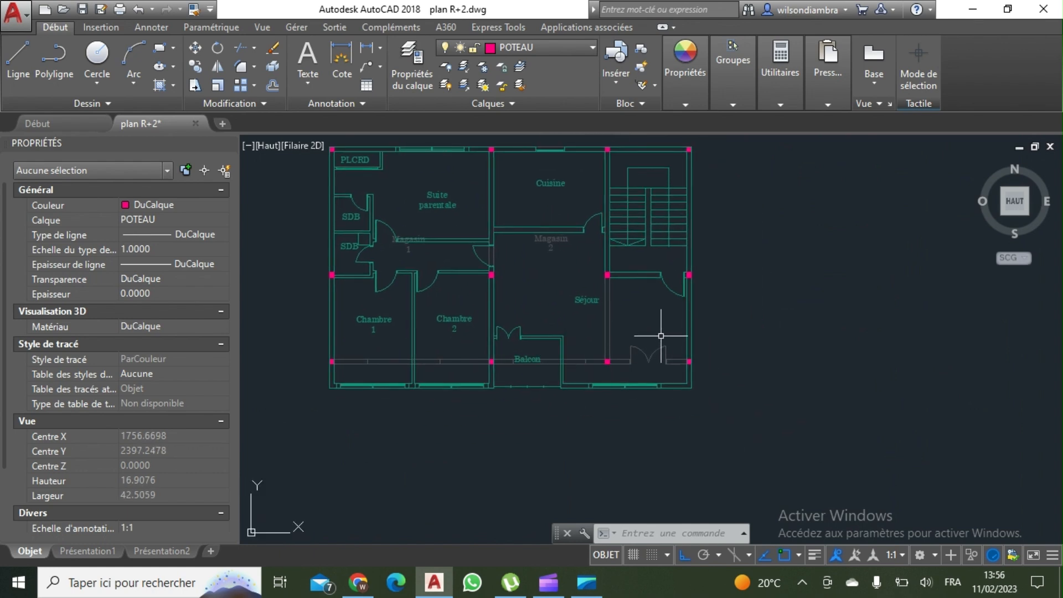
middle_drag(655, 337, 693, 321)
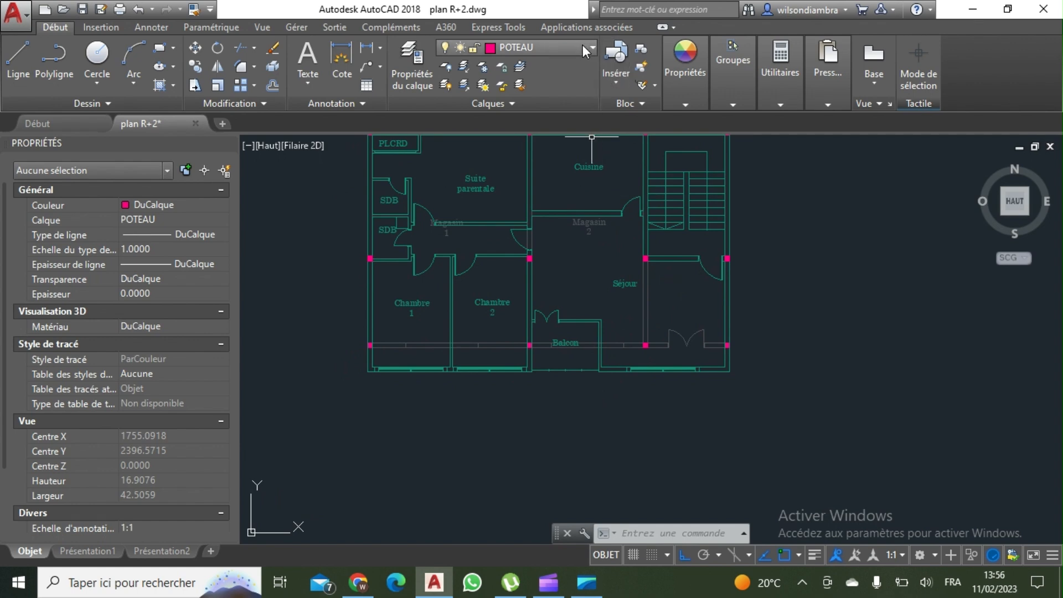
click(544, 48)
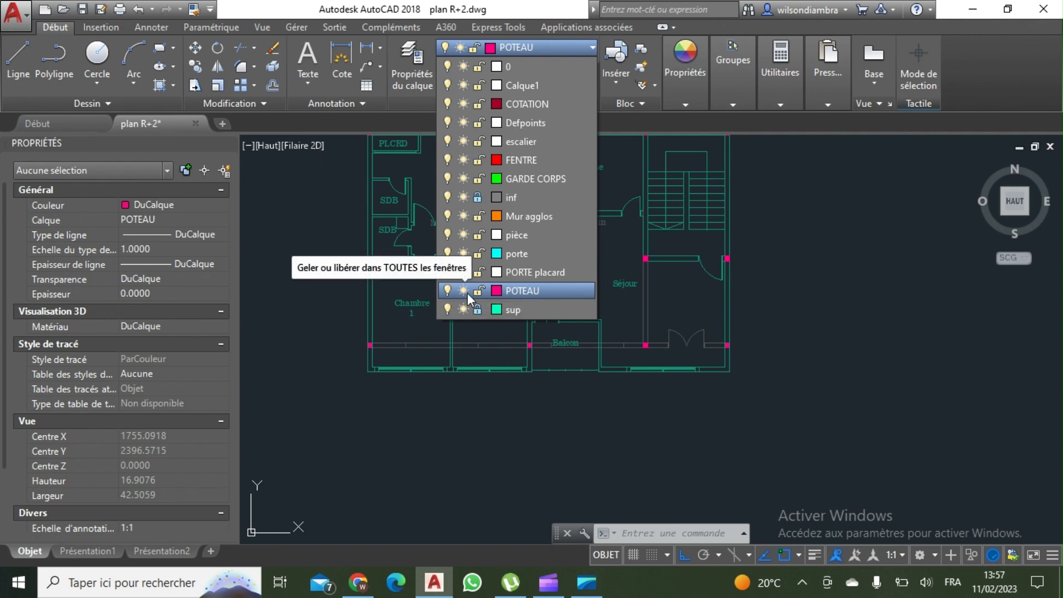
click(464, 310)
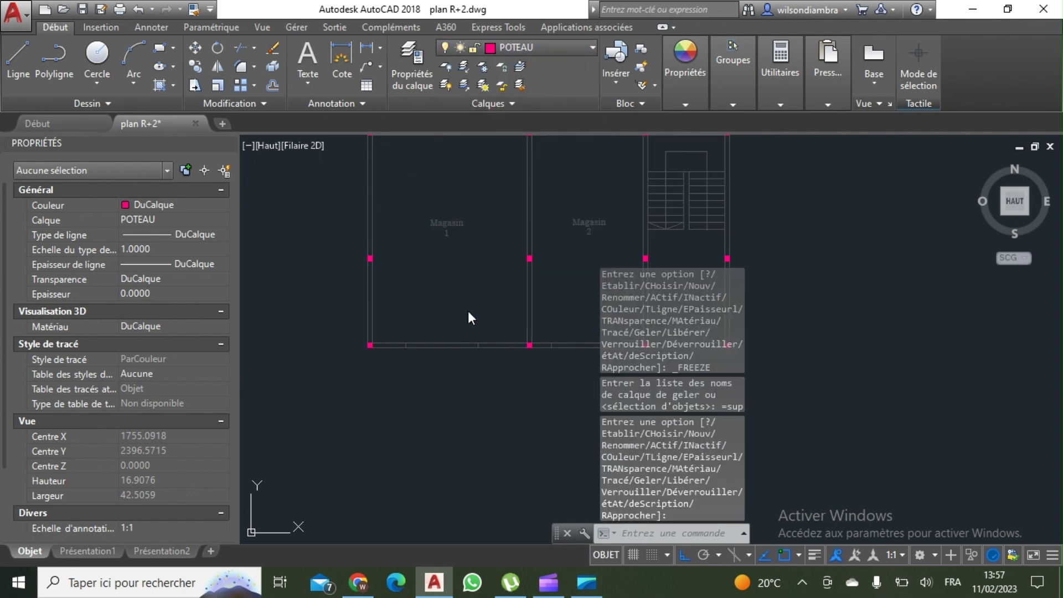
Copy all the PH RDC columns 40 units horizontally onto the PH ETAGE 1 plan
scroll(469, 317, down, 4)
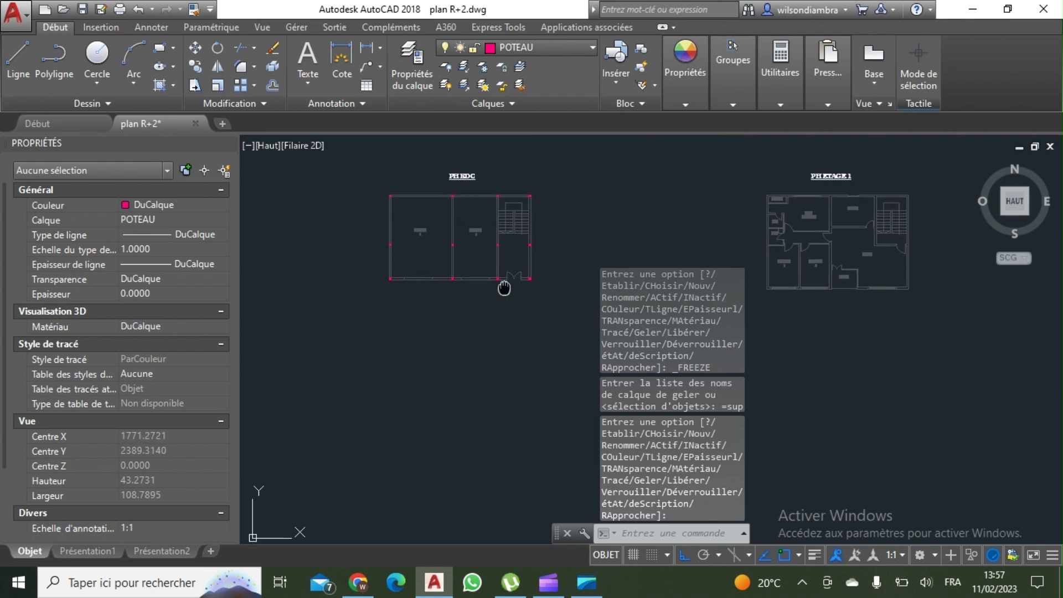
middle_drag(504, 288, 513, 319)
click(546, 340)
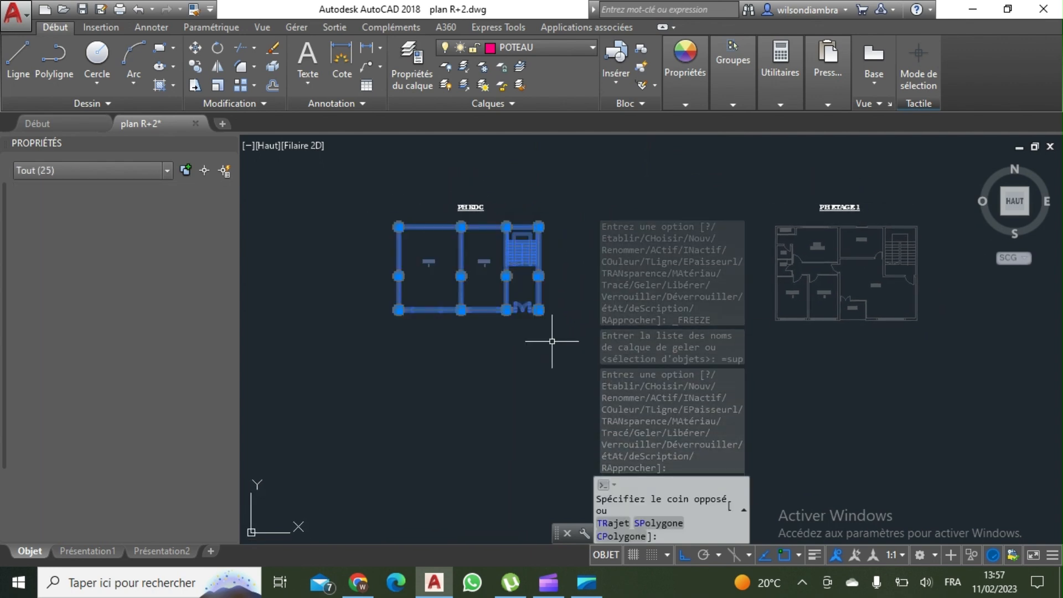
right_click(542, 308)
text(C)
key(Return)
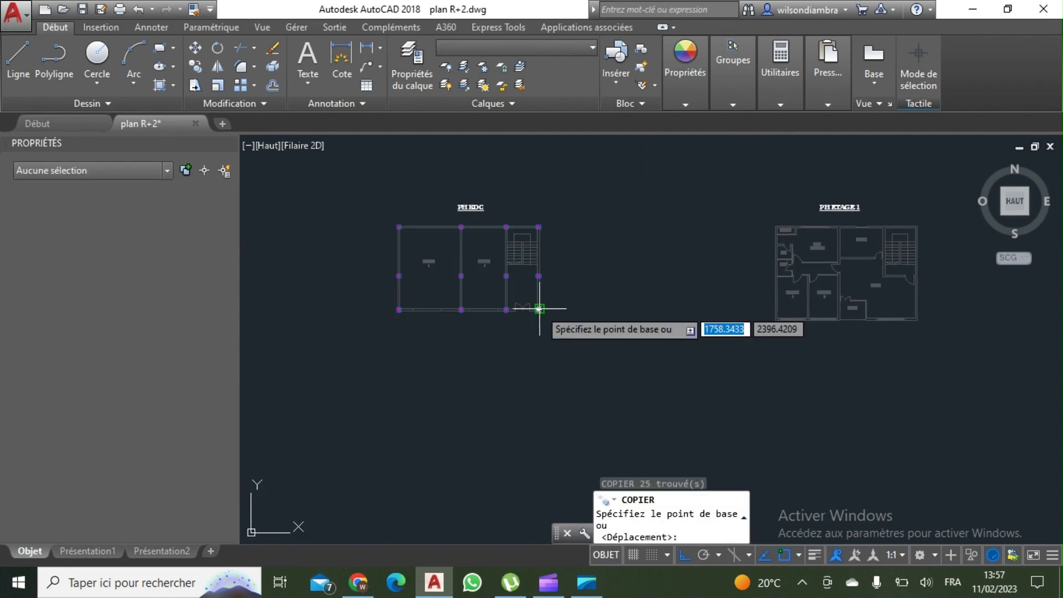
click(538, 309)
key(Return)
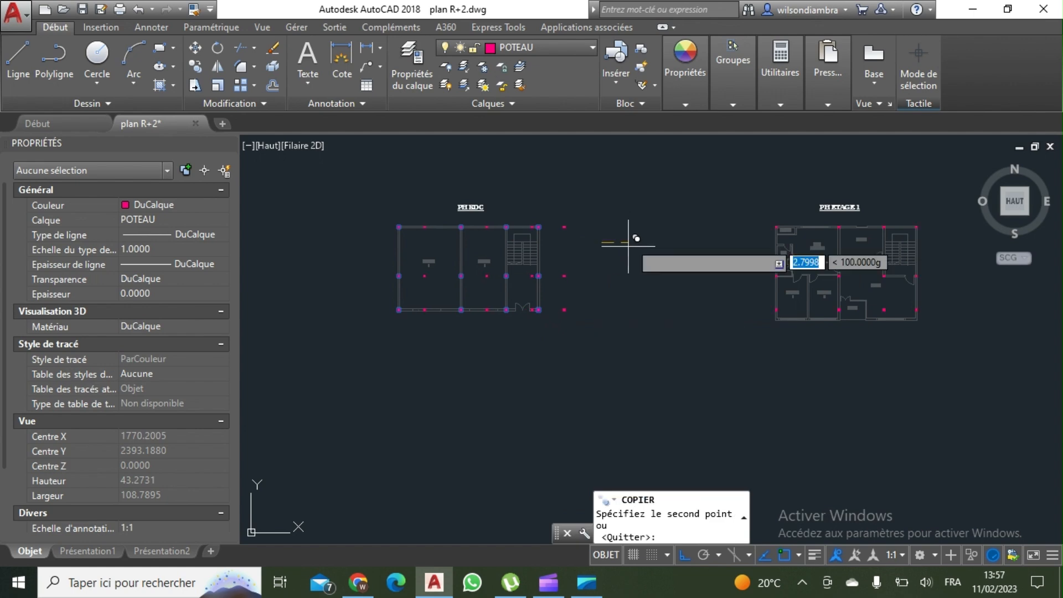
key(Escape)
Examine the copied columns on PH ETAGE 1 against its walls and rooms
middle_drag(866, 265, 631, 248)
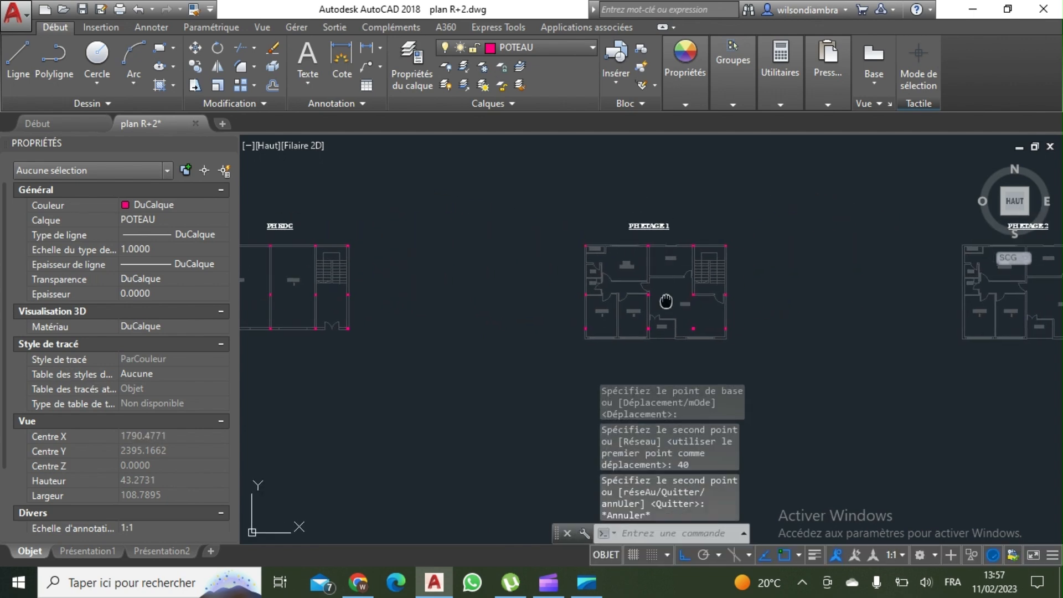
scroll(636, 201, up, 4)
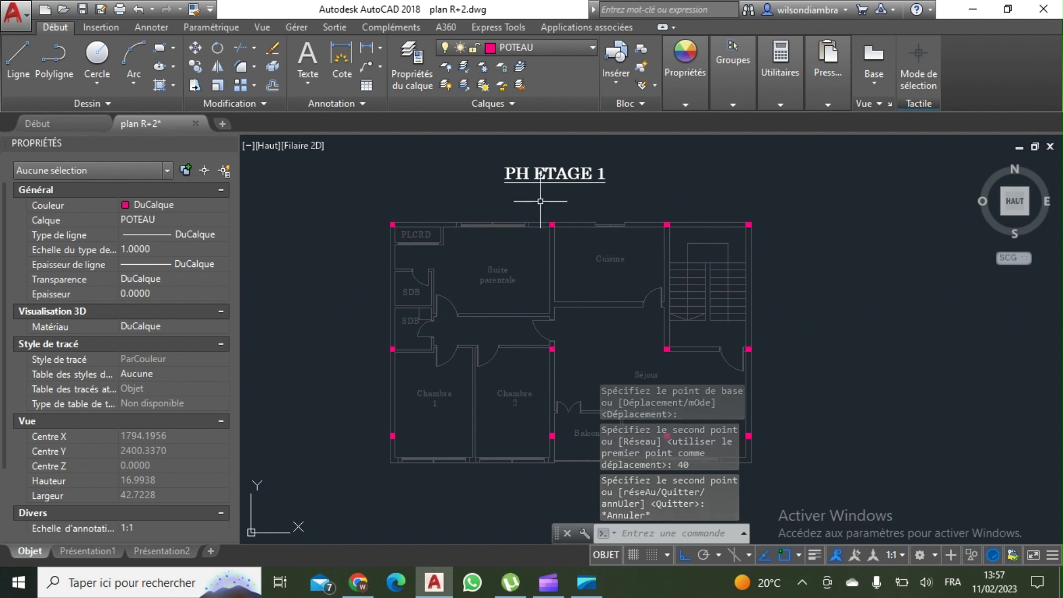
middle_drag(565, 240, 538, 223)
scroll(522, 207, up, 4)
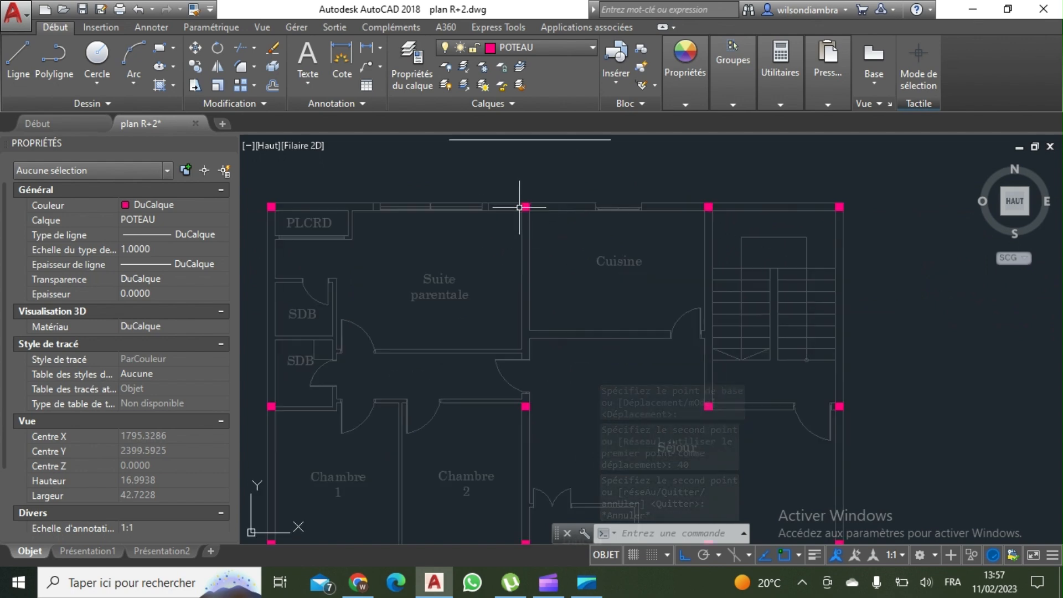
scroll(549, 202, down, 4)
middle_drag(589, 268, 806, 306)
scroll(672, 292, down, 6)
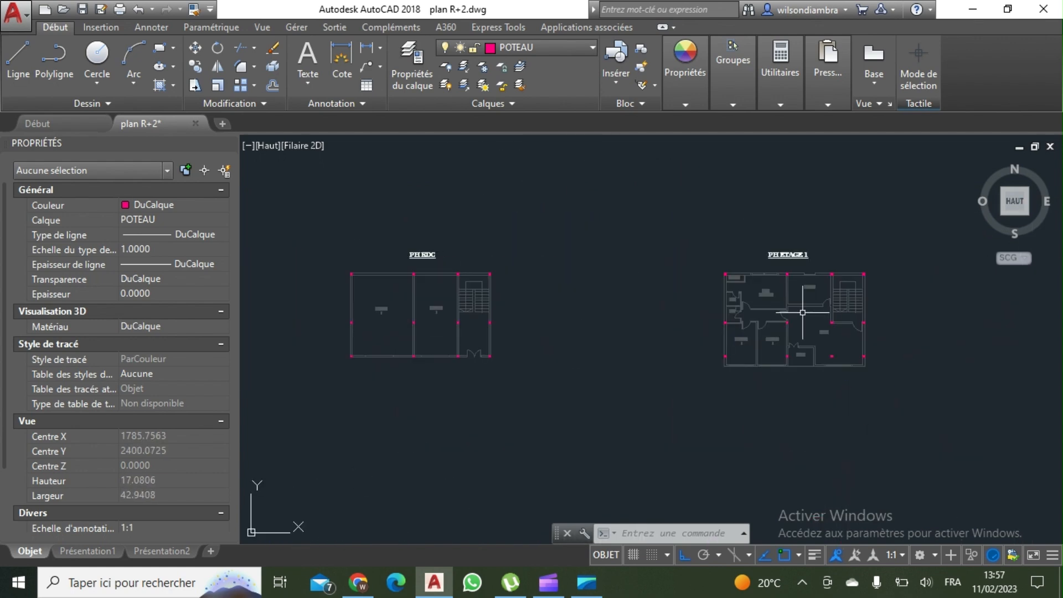
scroll(613, 263, up, 7)
scroll(610, 277, down, 3)
scroll(587, 319, up, 2)
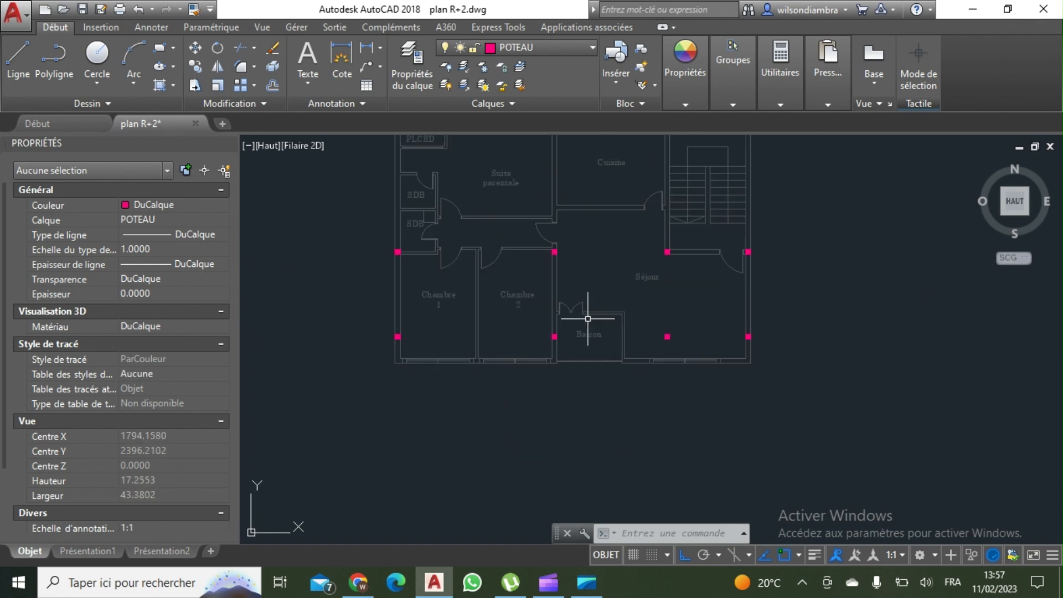
Delete the isolated column standing inside the Séjour of the PH ETAGE 1 plan
middle_drag(679, 328, 705, 344)
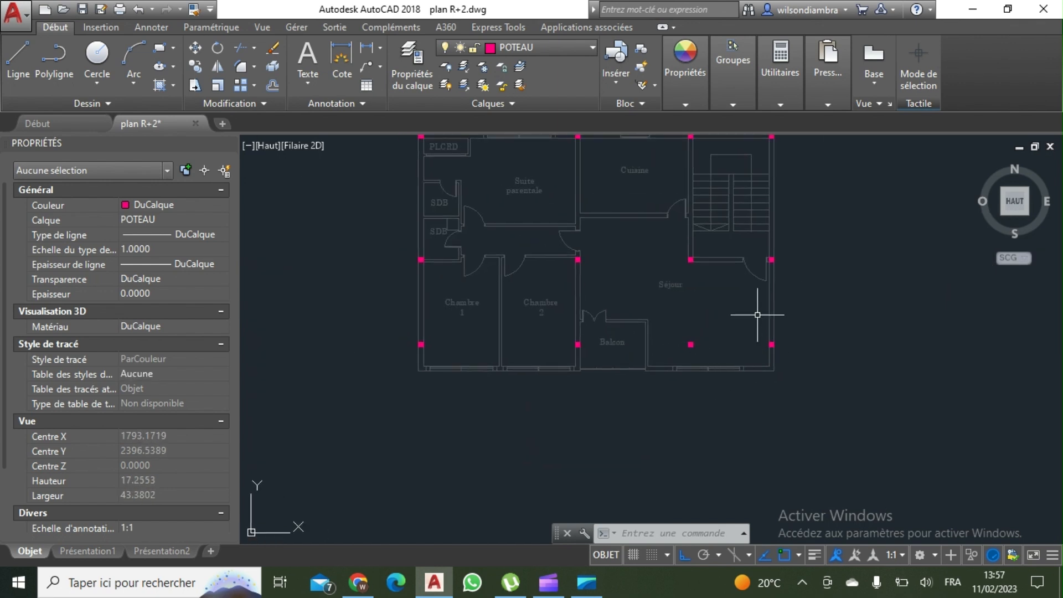
scroll(715, 341, up, 2)
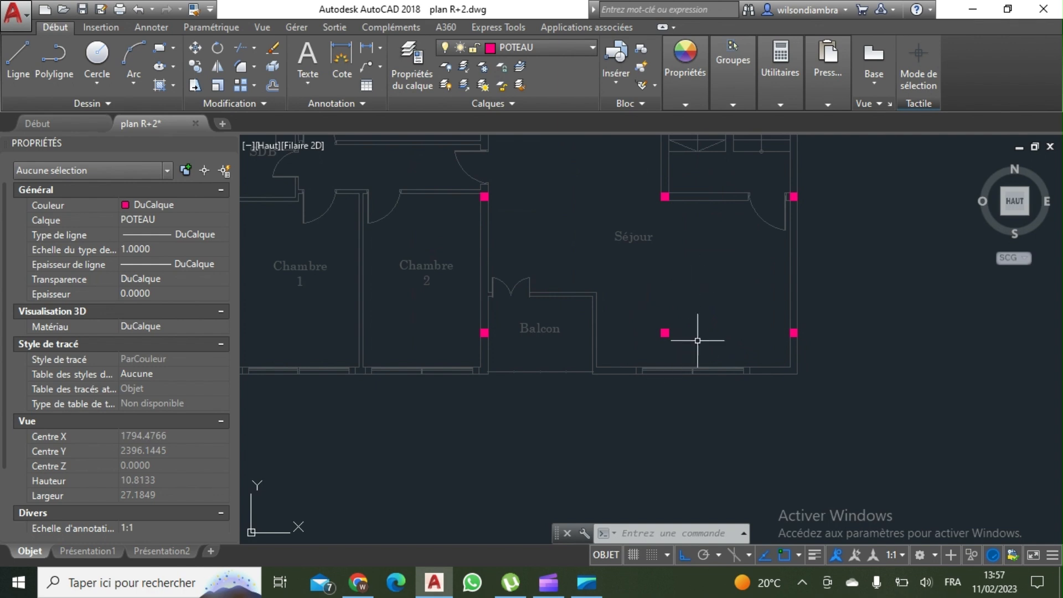
middle_drag(688, 377, 702, 403)
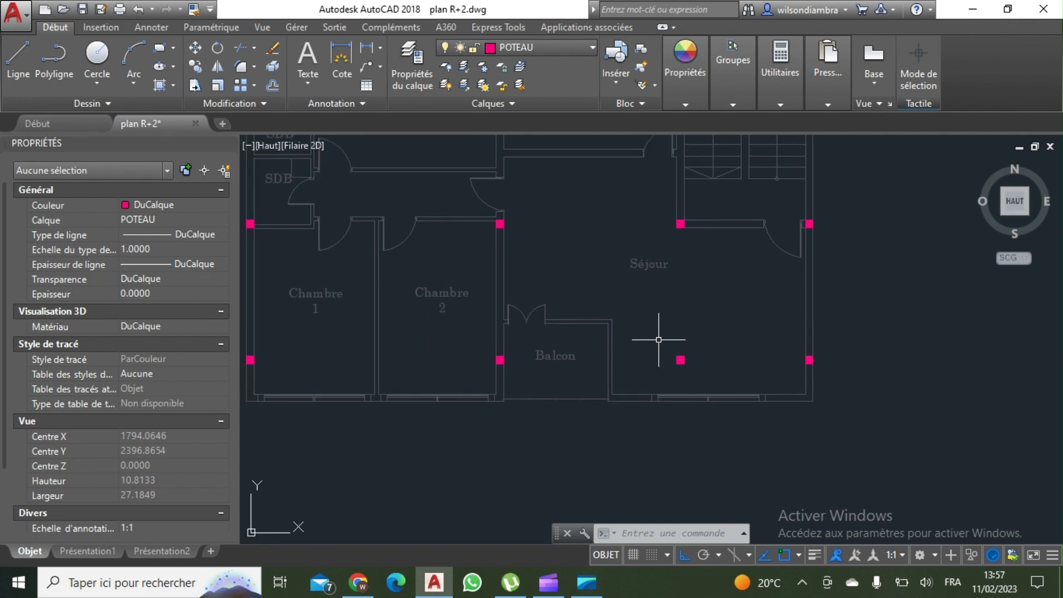
click(724, 374)
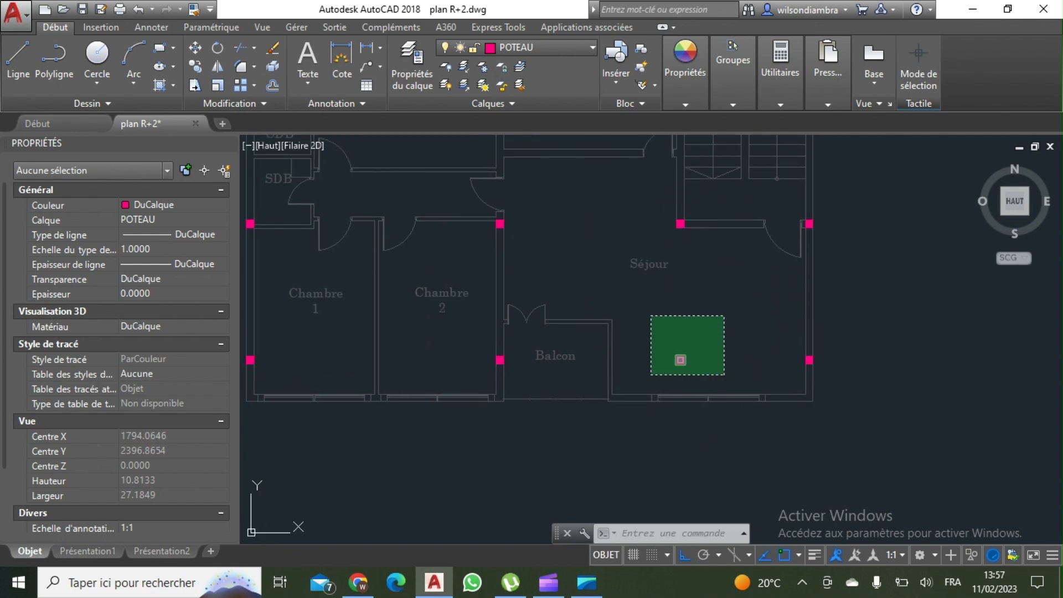
click(637, 309)
key(Delete)
scroll(695, 331, down, 2)
scroll(695, 331, down, 3)
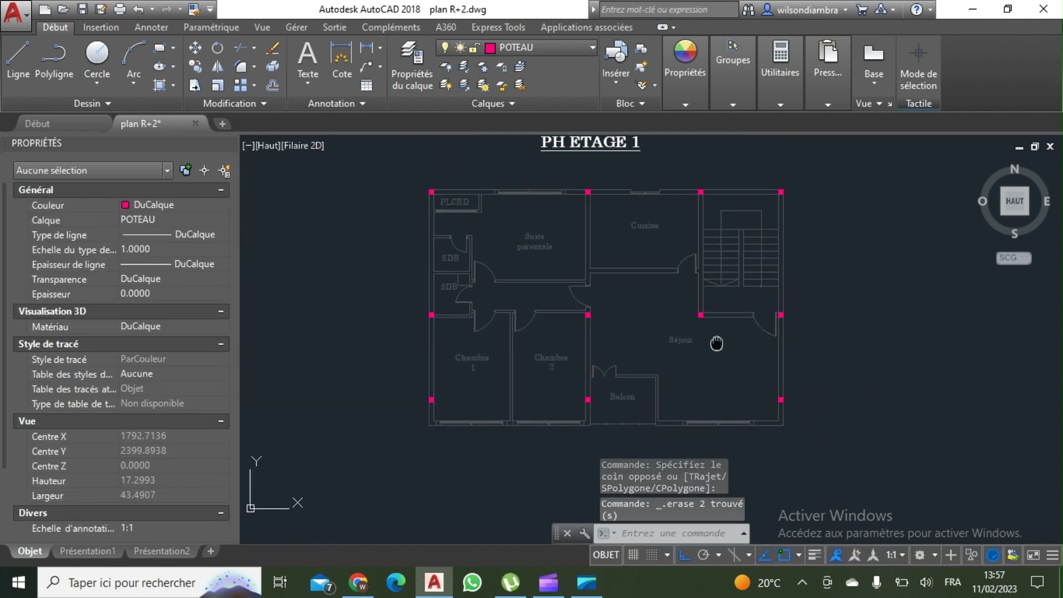
Compare the neighbouring plans and review the remaining column layout around the Séjour and Balcon on PH ETAGE 1
middle_drag(614, 241, 865, 285)
middle_drag(683, 327, 830, 289)
scroll(820, 292, up, 2)
middle_drag(589, 310, 638, 338)
scroll(769, 328, down, 2)
middle_drag(759, 338, 465, 358)
middle_drag(785, 320, 745, 318)
scroll(744, 319, up, 2)
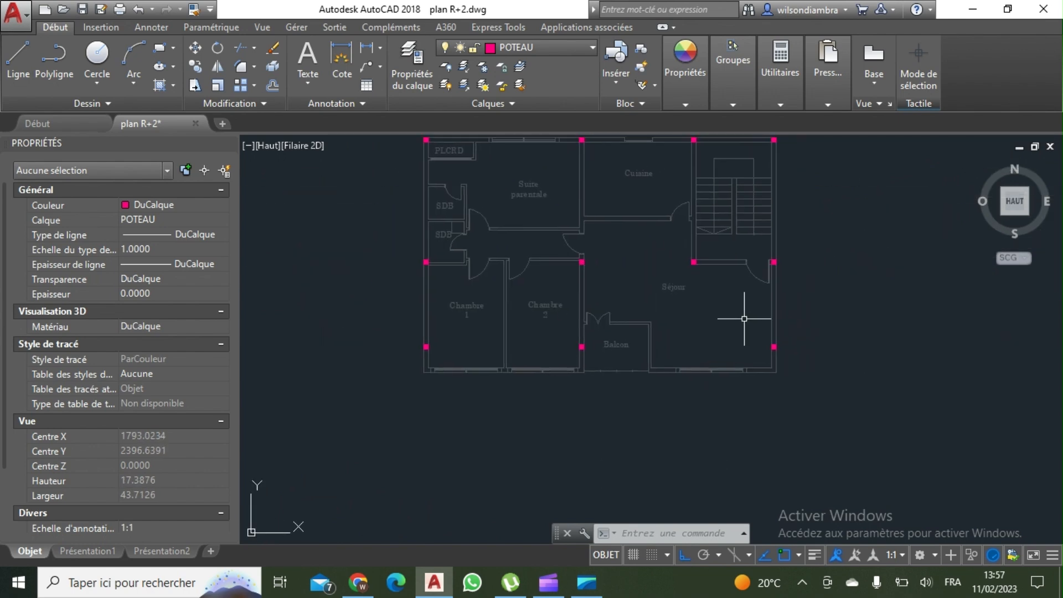
mouse_move(757, 372)
middle_down()
mouse_move(746, 422)
mouse_move(750, 354)
middle_up()
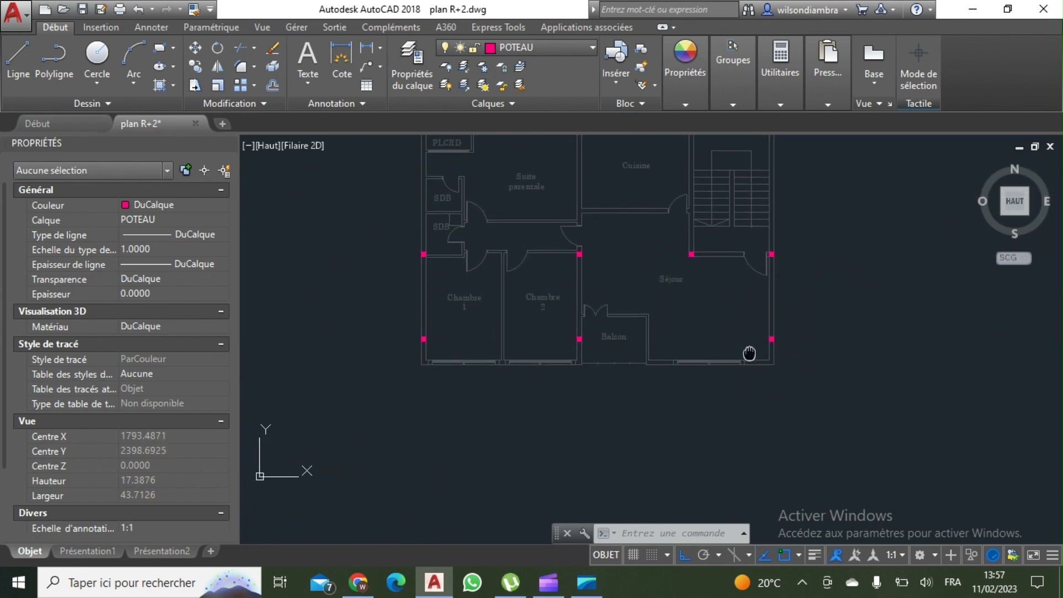
scroll(759, 367, down, 4)
scroll(750, 304, up, 4)
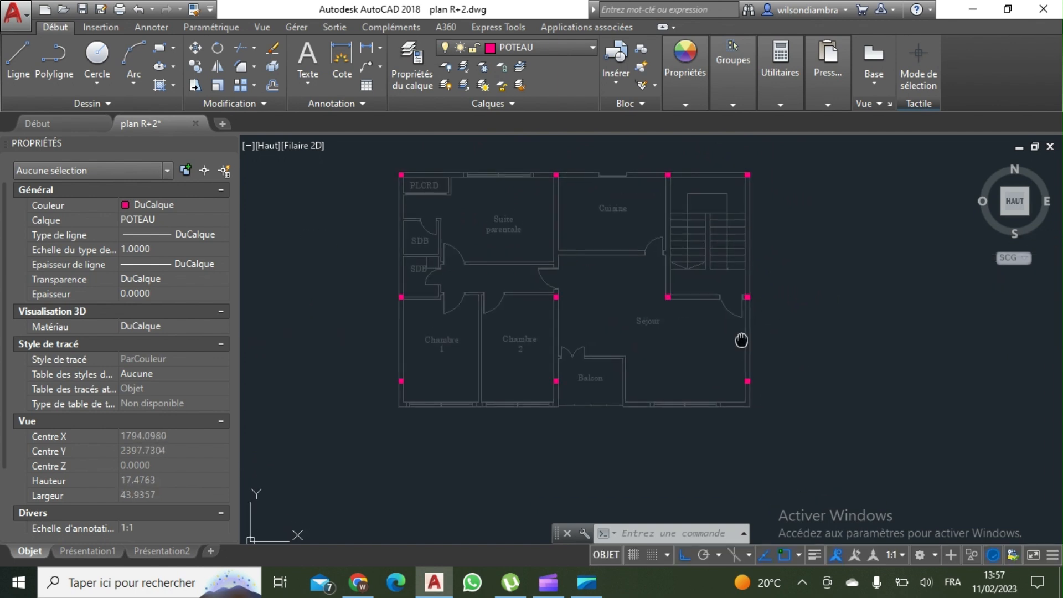
Change the colour of the PH RDC column beside the entrance double door, at the corner of Magasin 2, to Vert
scroll(634, 289, down, 3)
scroll(687, 304, up, 3)
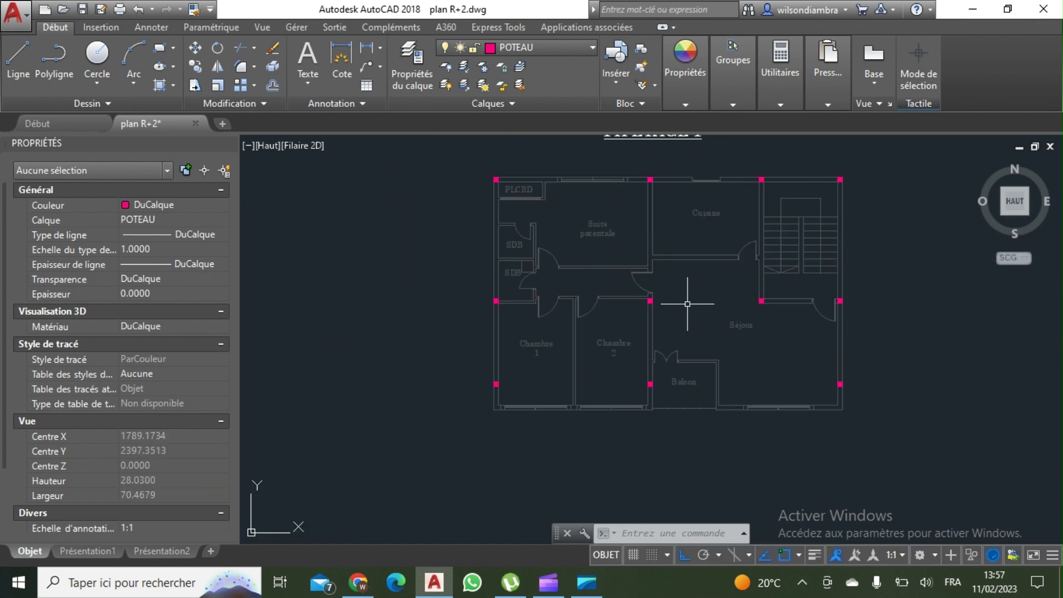
scroll(692, 301, down, 3)
scroll(637, 316, up, 4)
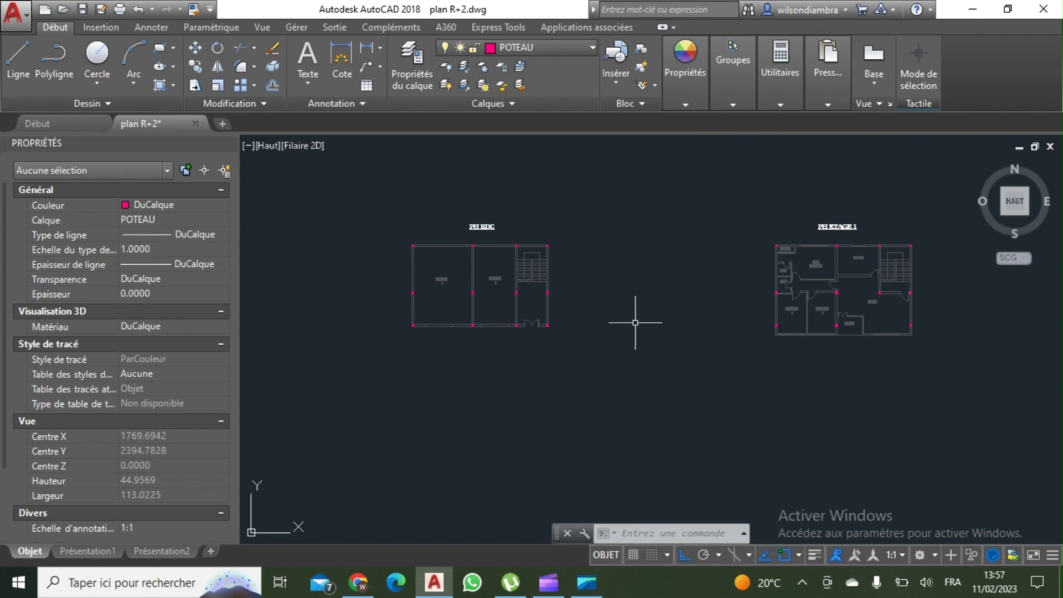
scroll(549, 305, down, 1)
scroll(499, 321, up, 4)
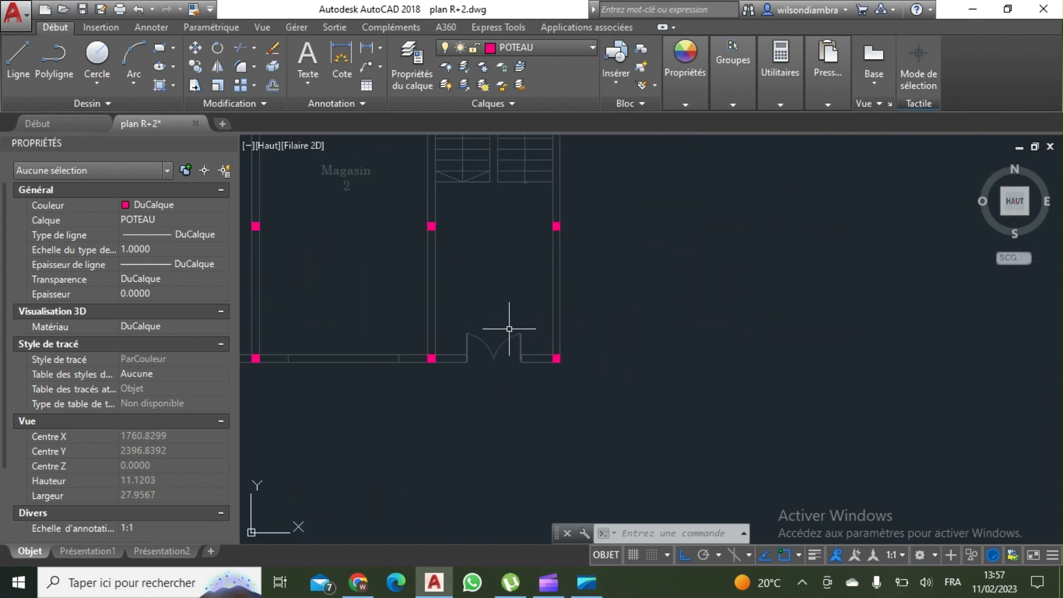
scroll(536, 332, down, 2)
click(475, 337)
click(518, 400)
scroll(506, 338, up, 4)
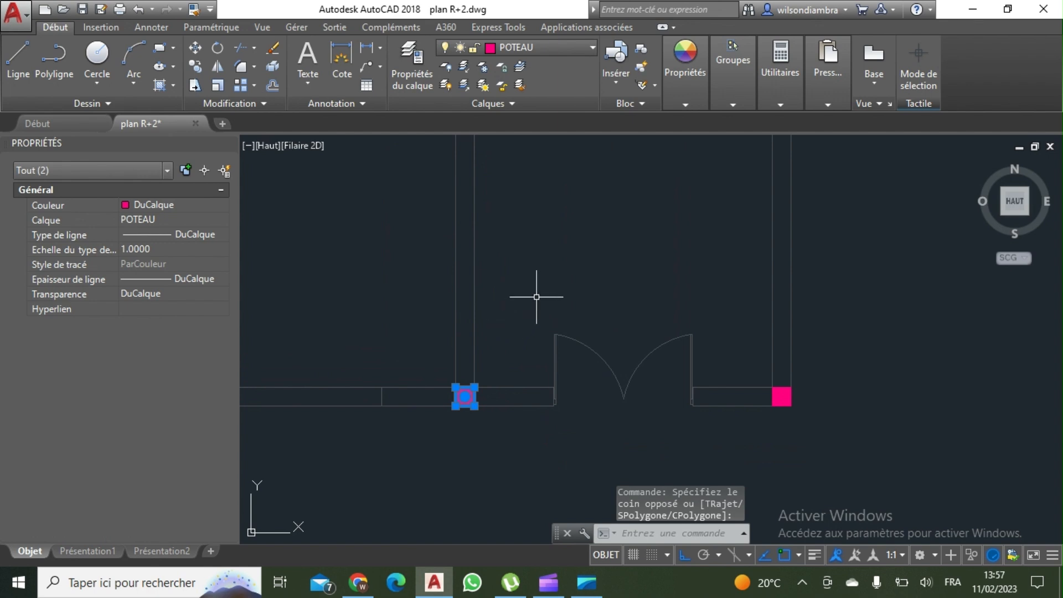
scroll(548, 305, down, 2)
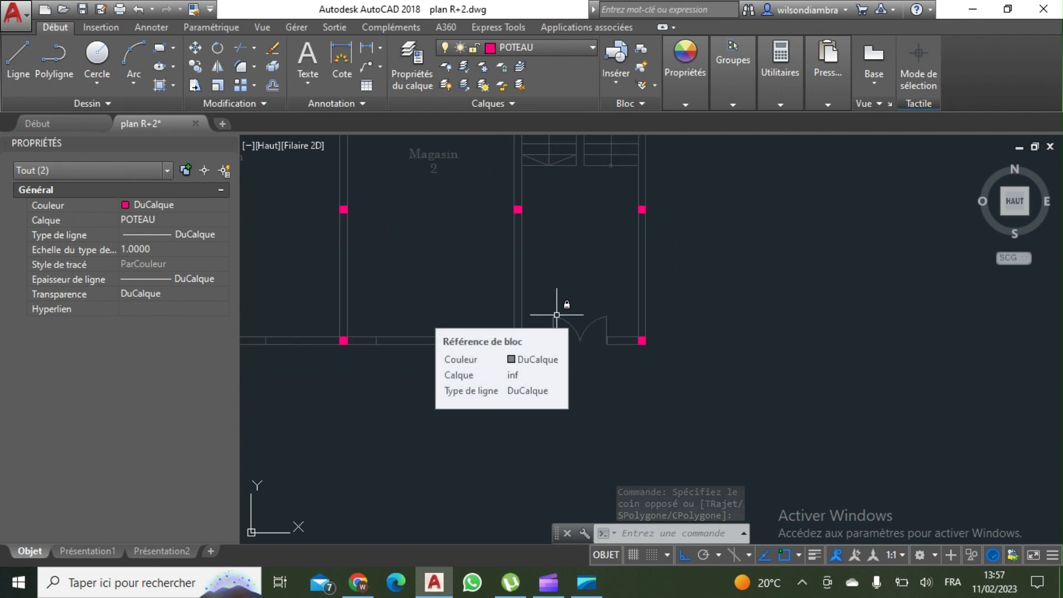
scroll(560, 308, down, 2)
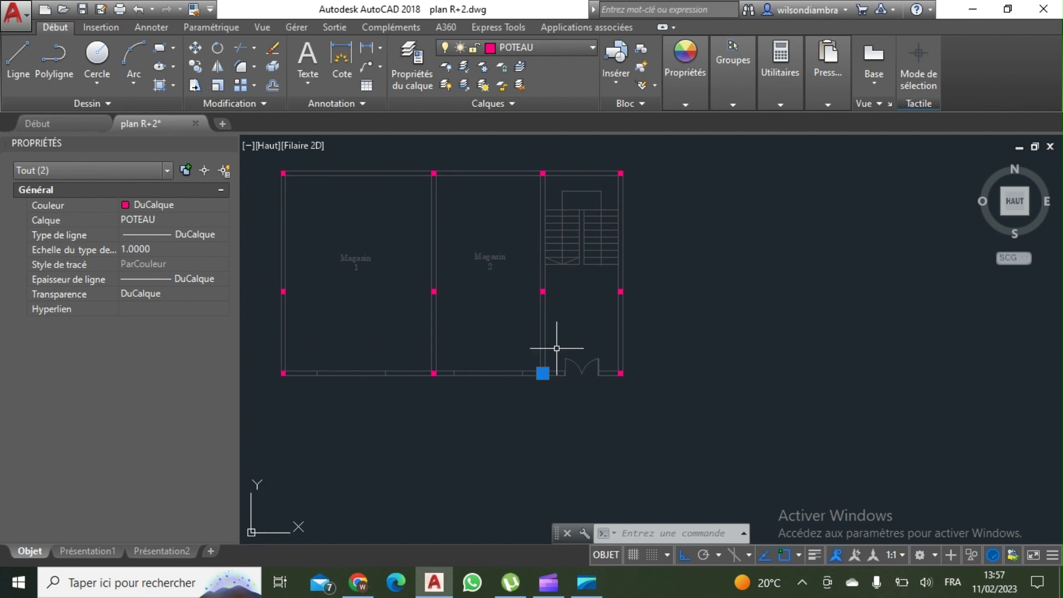
scroll(547, 359, up, 4)
middle_drag(548, 360, 569, 428)
mouse_move(688, 98)
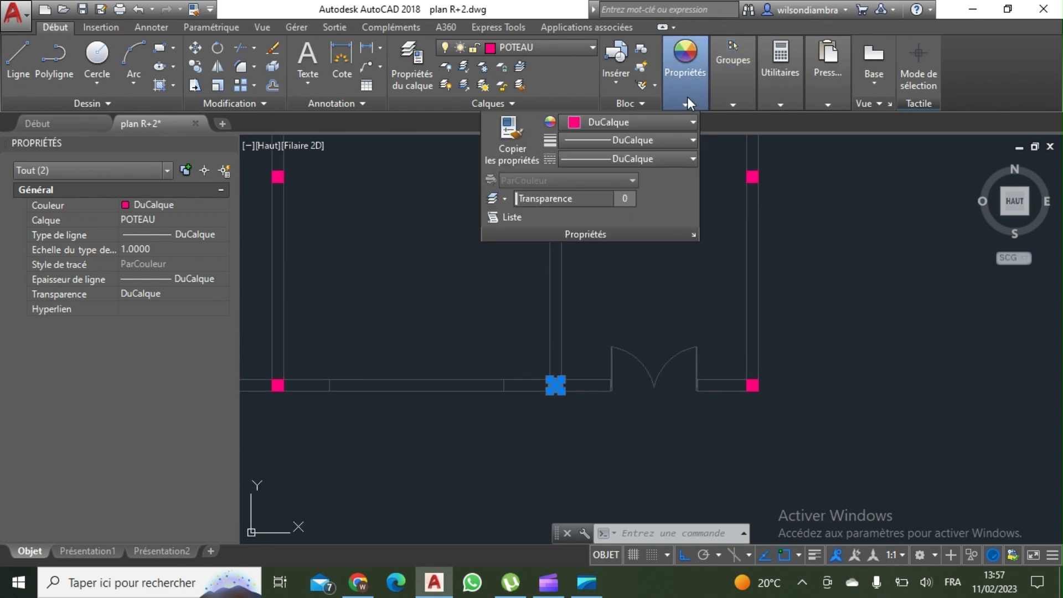
click(667, 130)
click(597, 283)
key(Escape)
click(594, 290)
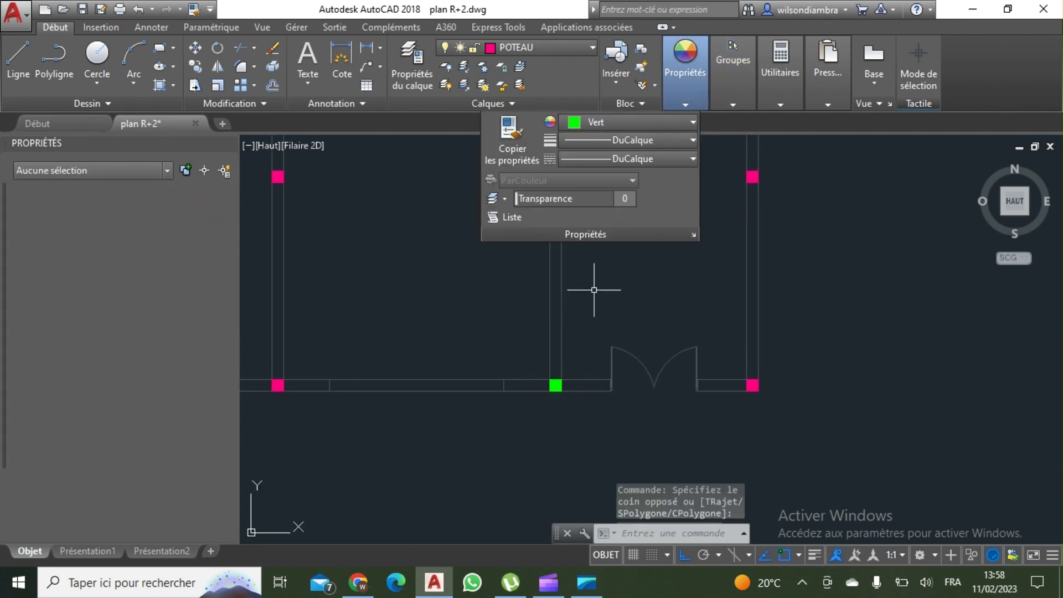
key(Escape)
Examine the recoloured column on PH RDC and compare its position with the neighbouring PH ETAGE 1 plan
scroll(594, 289, down, 4)
scroll(579, 363, up, 4)
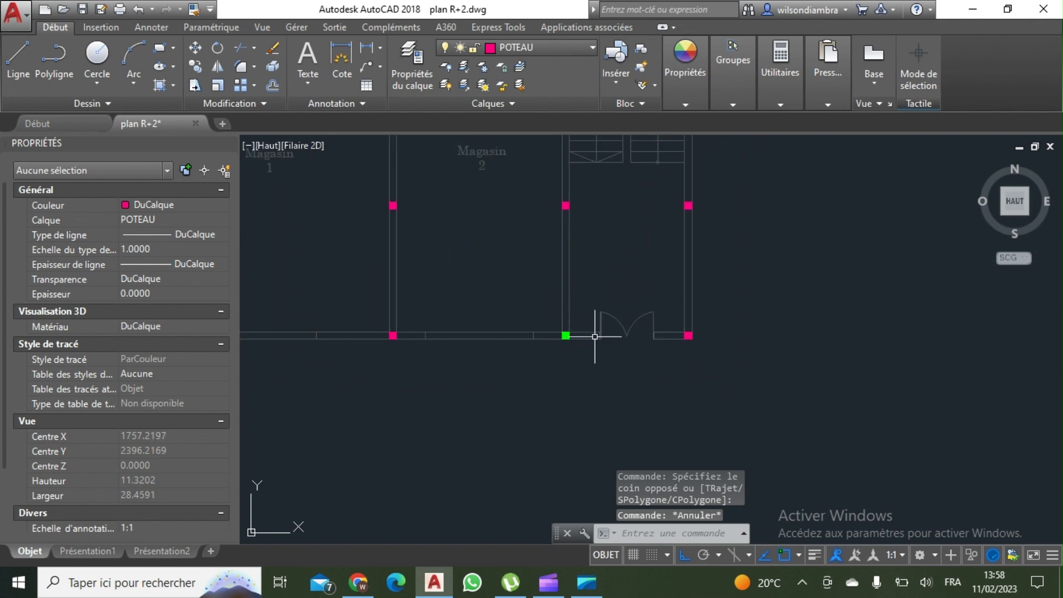
scroll(570, 333, up, 2)
scroll(541, 323, down, 8)
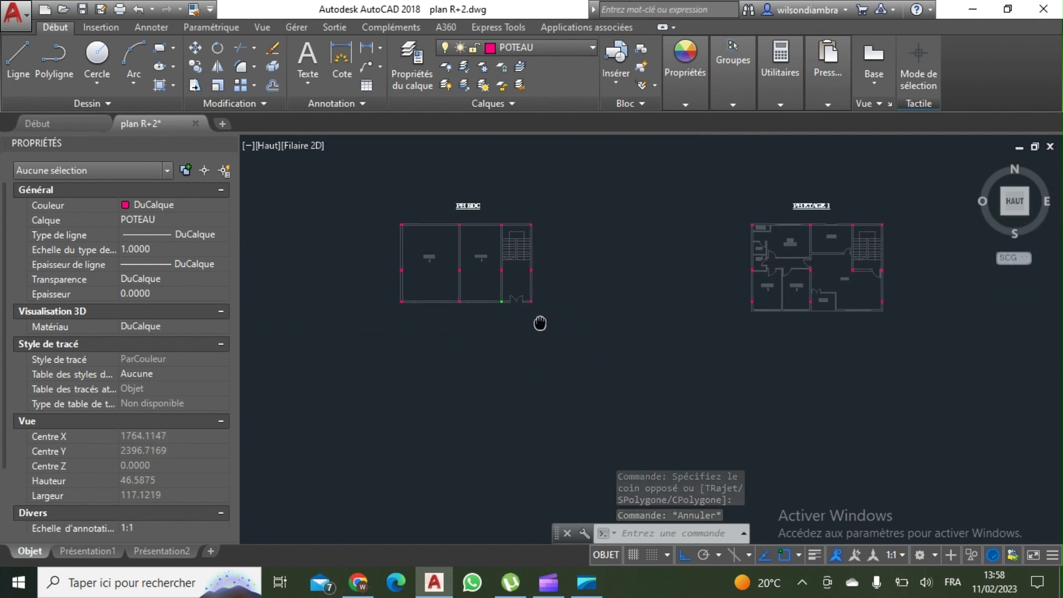
scroll(850, 276, up, 4)
scroll(788, 331, down, 4)
middle_drag(787, 330, 719, 363)
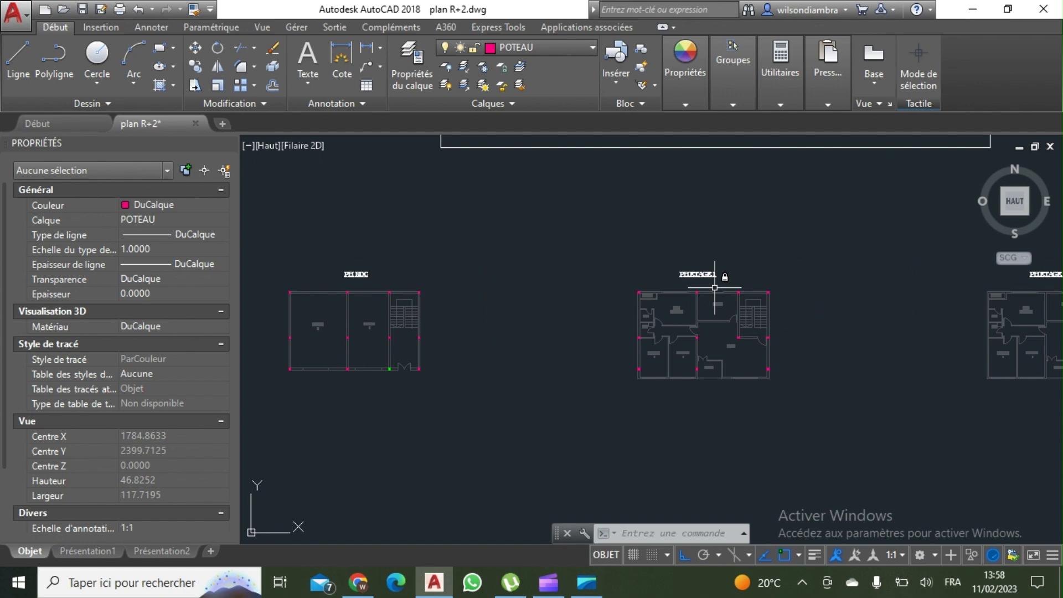
Copy all the PH ETAGE 1 columns 40 units horizontally onto the PH ETAGE 2 plan
scroll(722, 293, up, 4)
scroll(723, 272, down, 2)
middle_drag(724, 268, 560, 200)
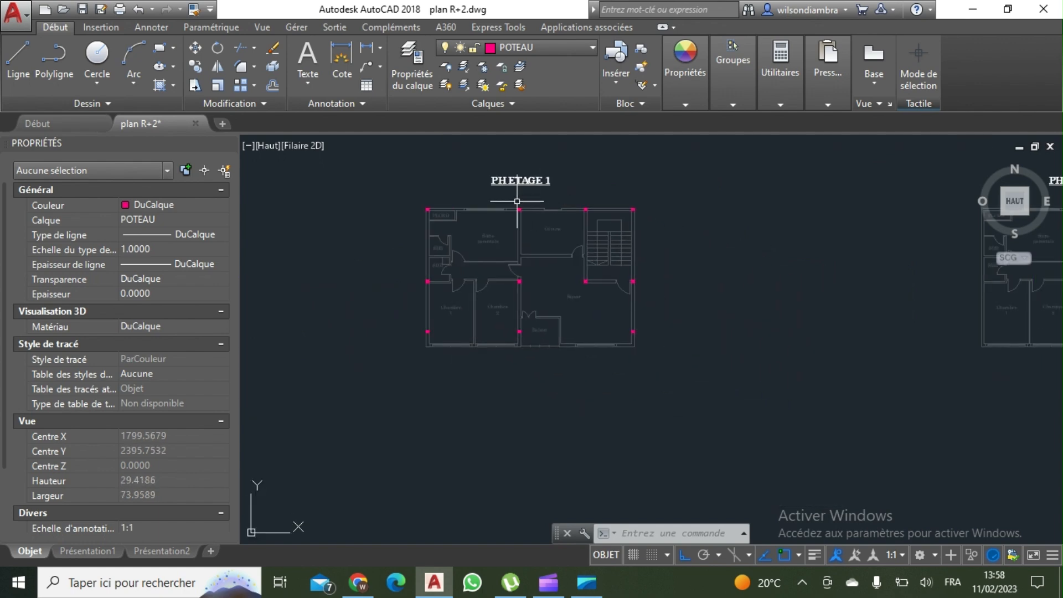
click(423, 199)
click(658, 370)
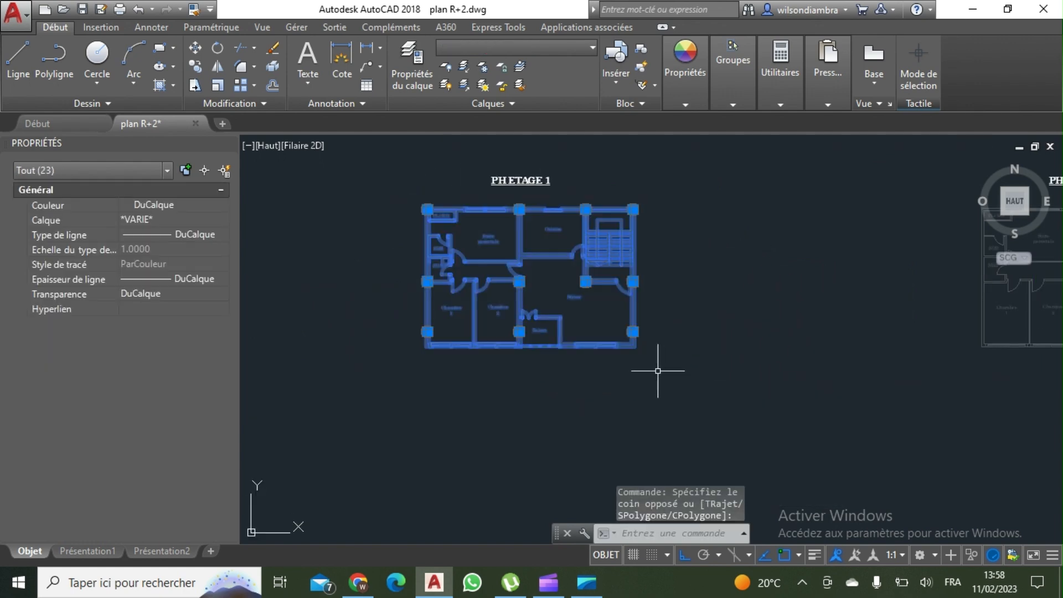
text(co)
key(Return)
click(679, 353)
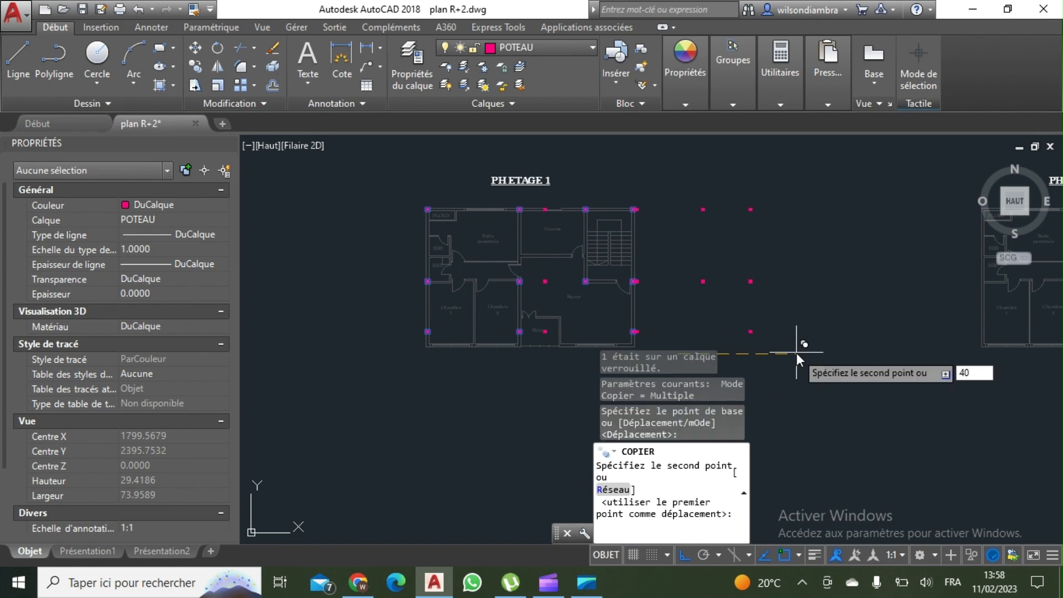
key(Return)
scroll(750, 311, down, 3)
key(Return)
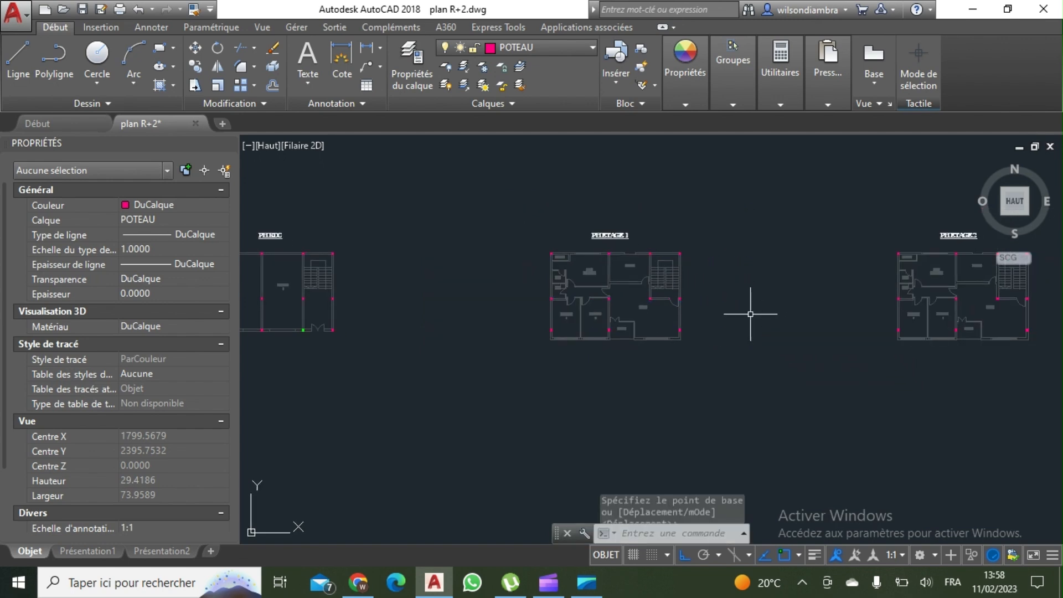
Thaw the sup layer and freeze the inf layer, then inspect the PH RDC plan
scroll(751, 314, down, 4)
middle_drag(775, 314, 839, 289)
scroll(635, 232, up, 2)
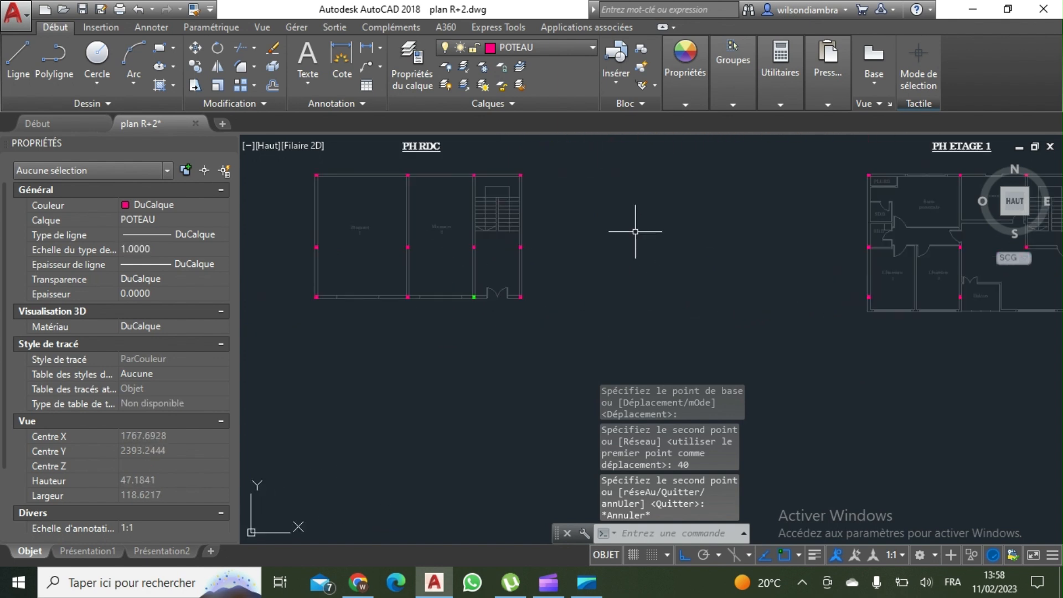
middle_drag(564, 330, 726, 358)
middle_drag(607, 282, 531, 276)
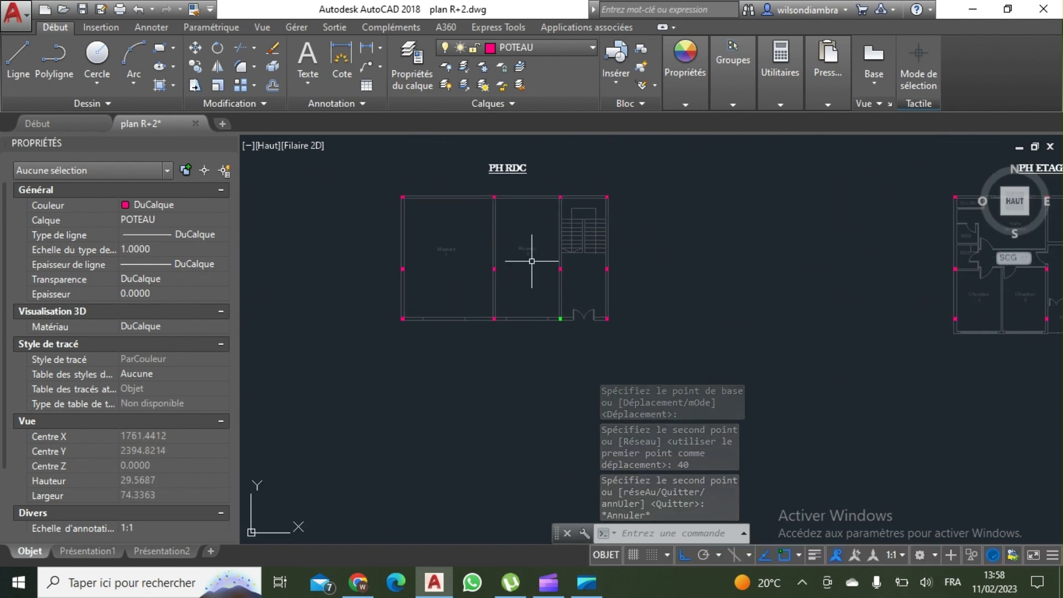
click(543, 47)
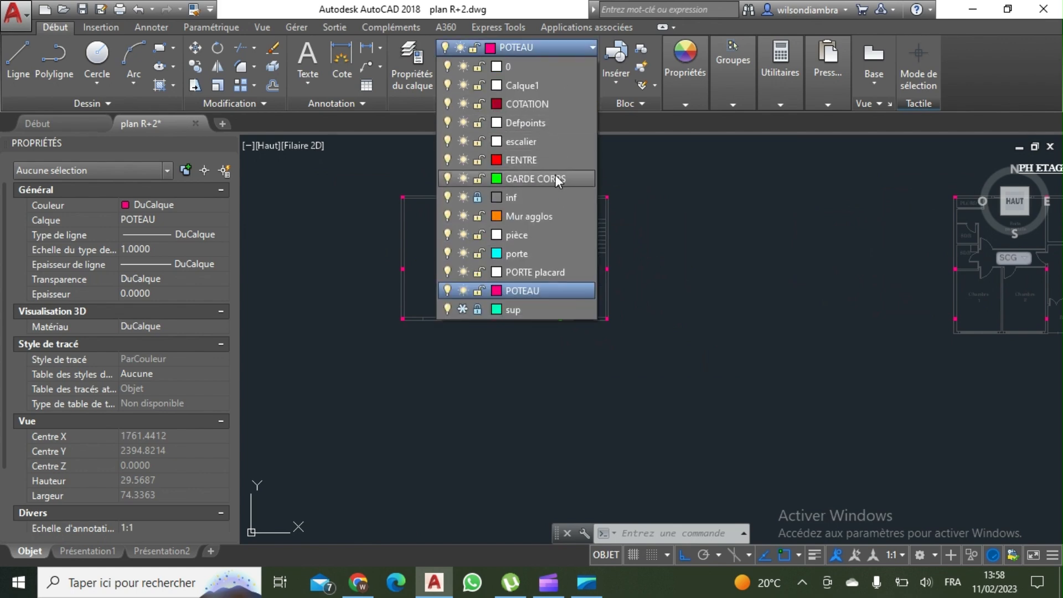
click(462, 309)
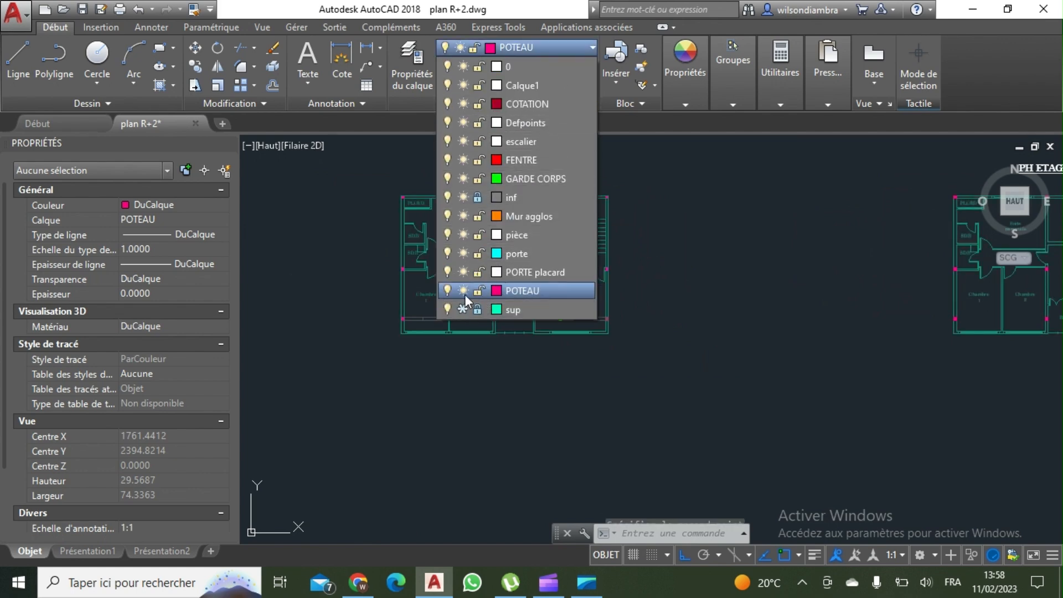
click(463, 197)
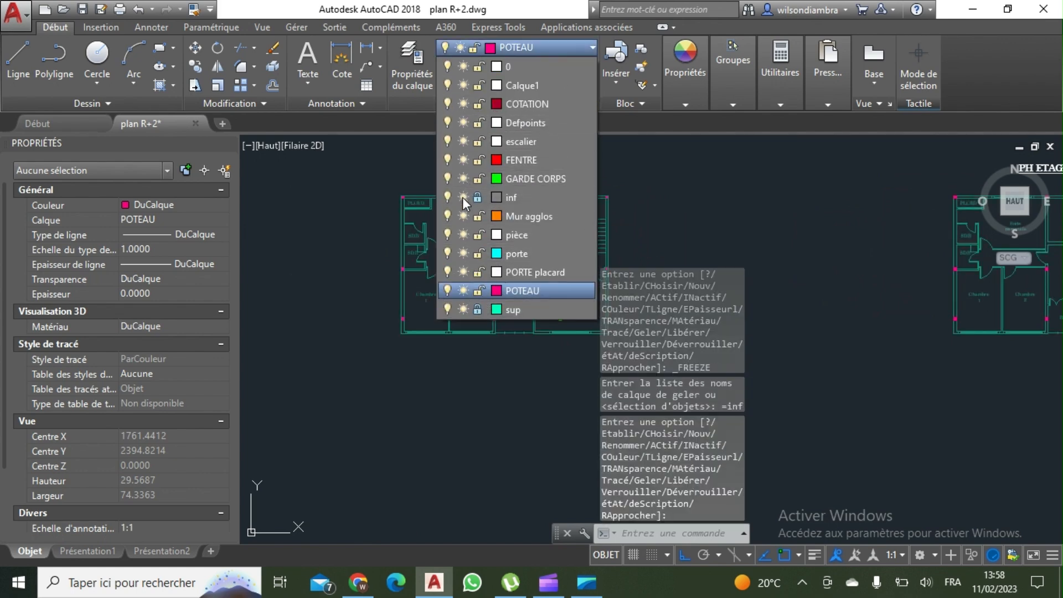
scroll(499, 256, down, 2)
scroll(500, 257, up, 3)
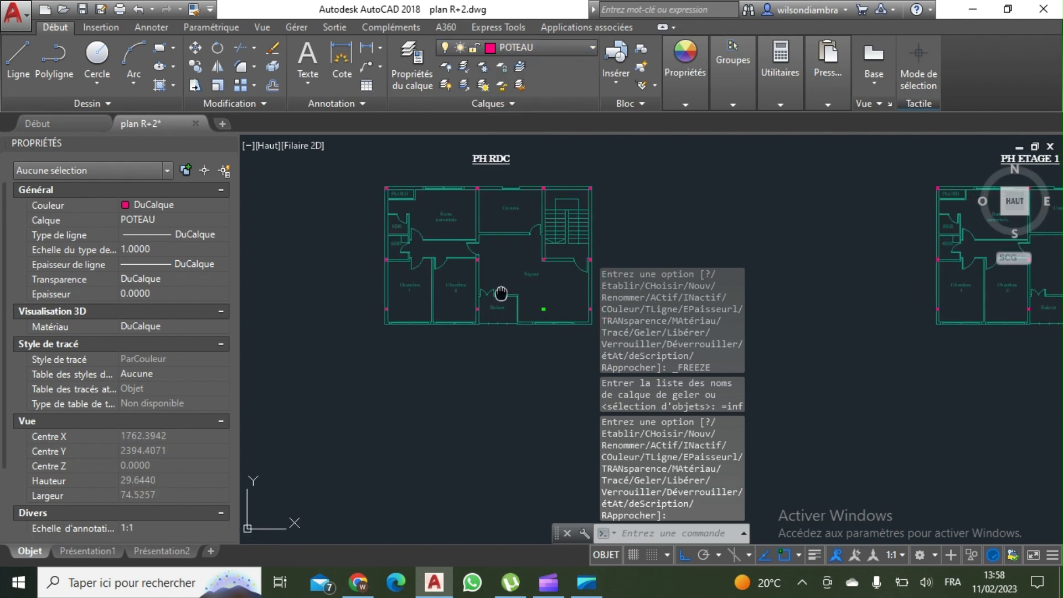
scroll(500, 294, down, 3)
scroll(498, 255, up, 2)
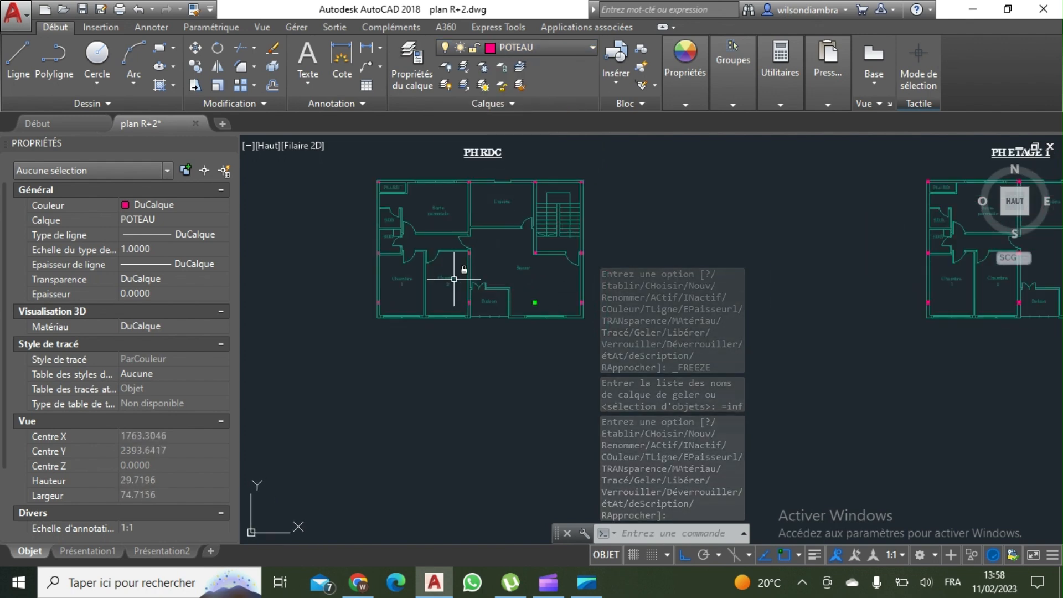
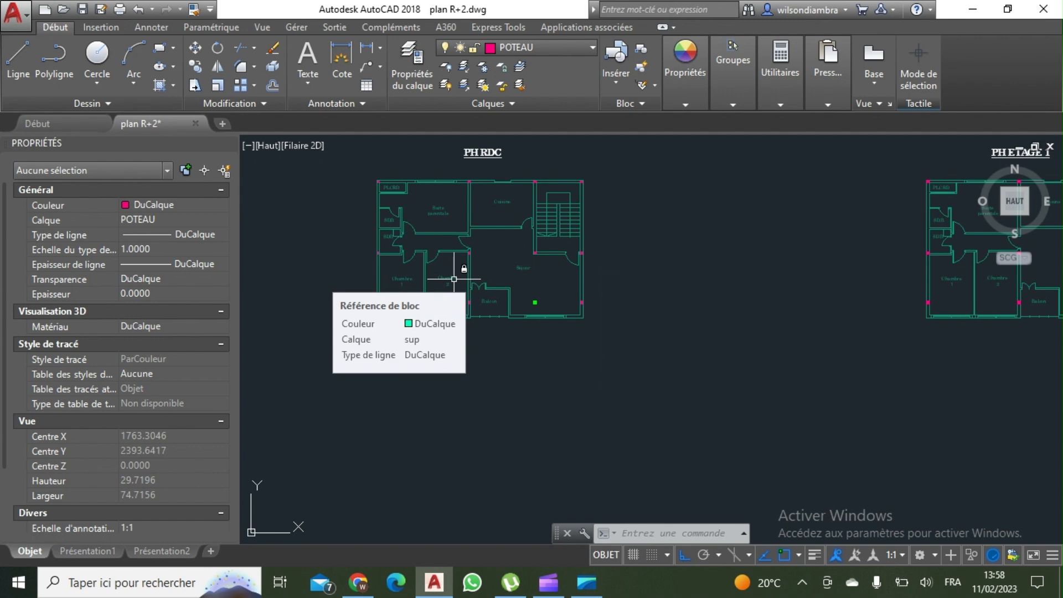
Create a layer named DALLE with colour index 10 and close the layer manager
click(407, 57)
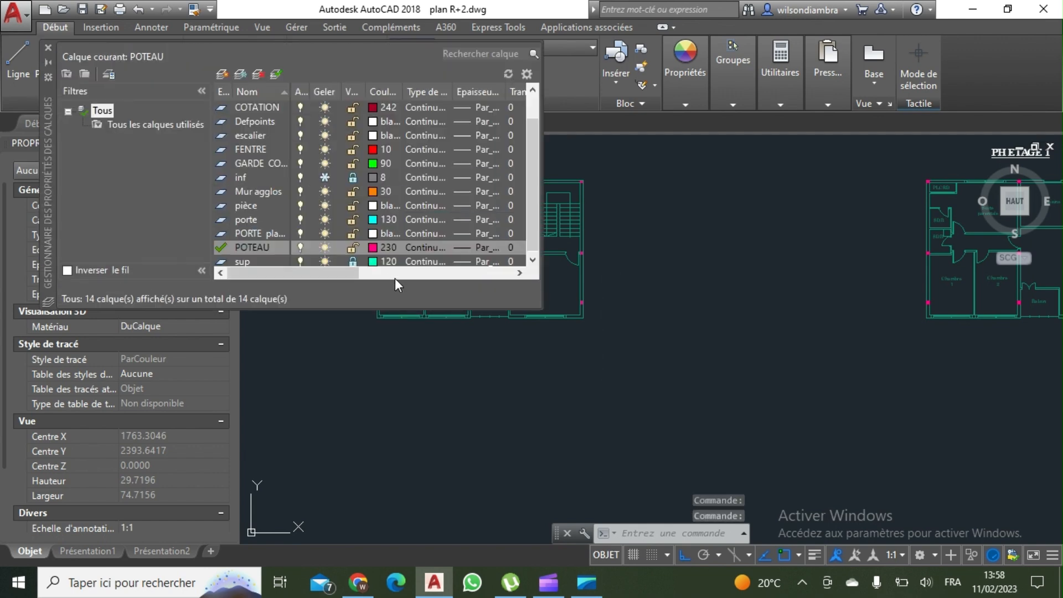
click(223, 73)
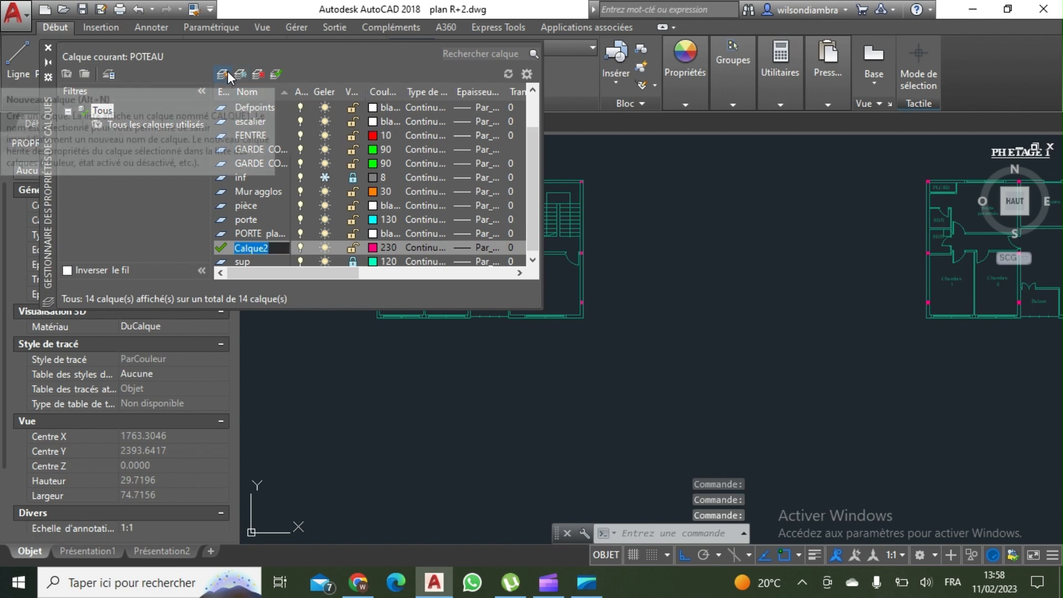
click(374, 246)
click(377, 238)
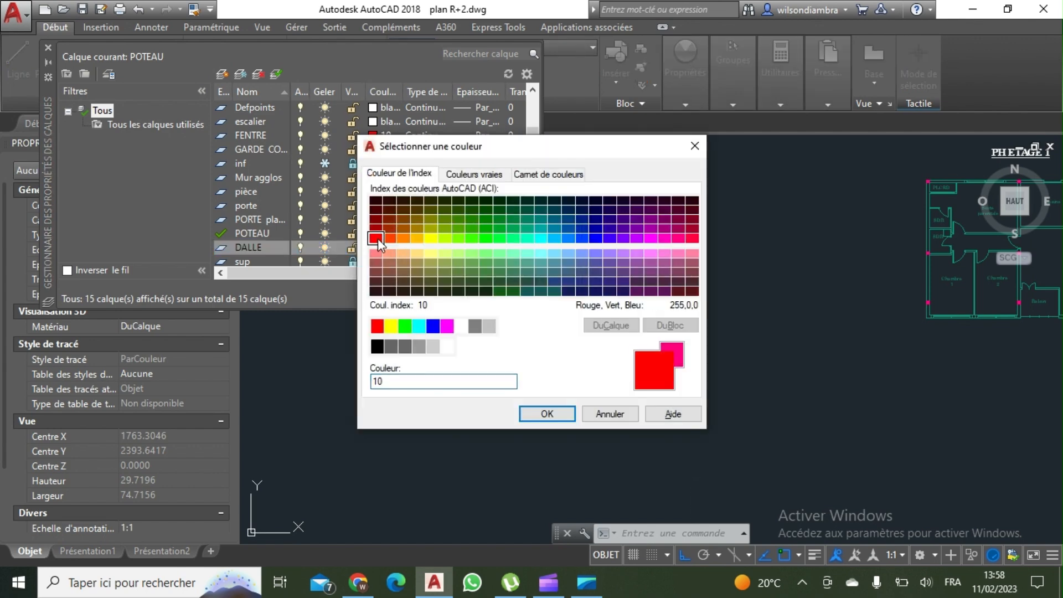
click(548, 416)
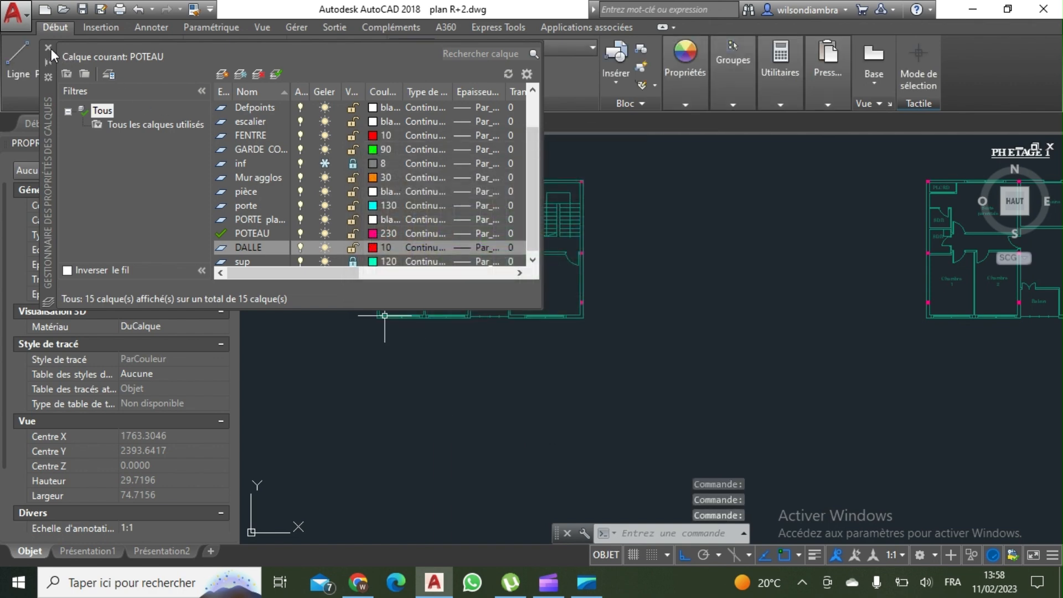
click(48, 47)
Draw a rectangle around the outer wall contour of the PH RDC plan, from its lower-right corner to its upper-left corner
click(160, 49)
scroll(596, 316, up, 3)
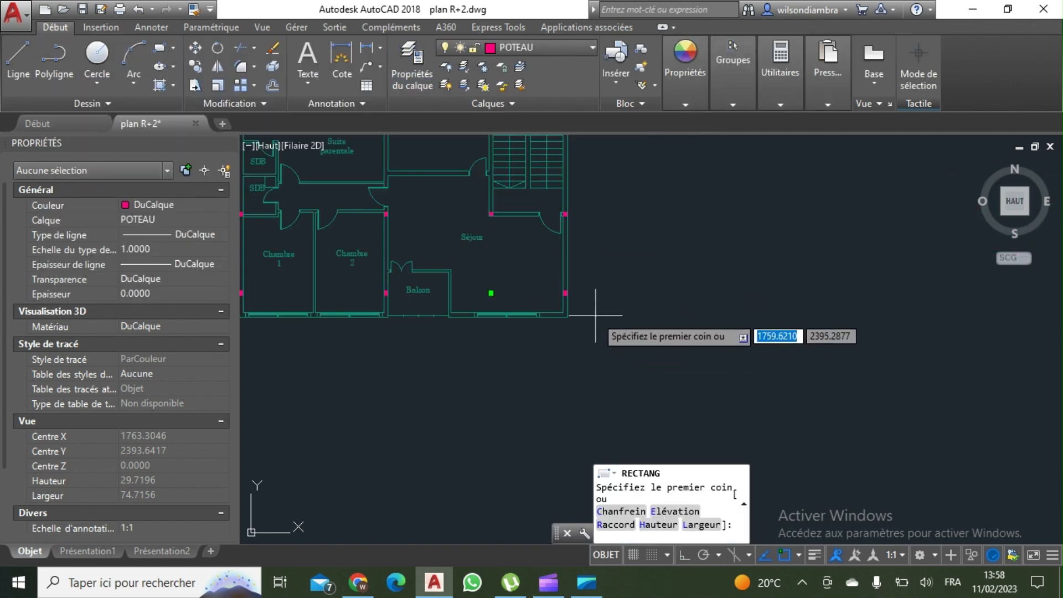
scroll(551, 309, up, 4)
click(549, 310)
scroll(562, 363, down, 7)
scroll(444, 279, up, 3)
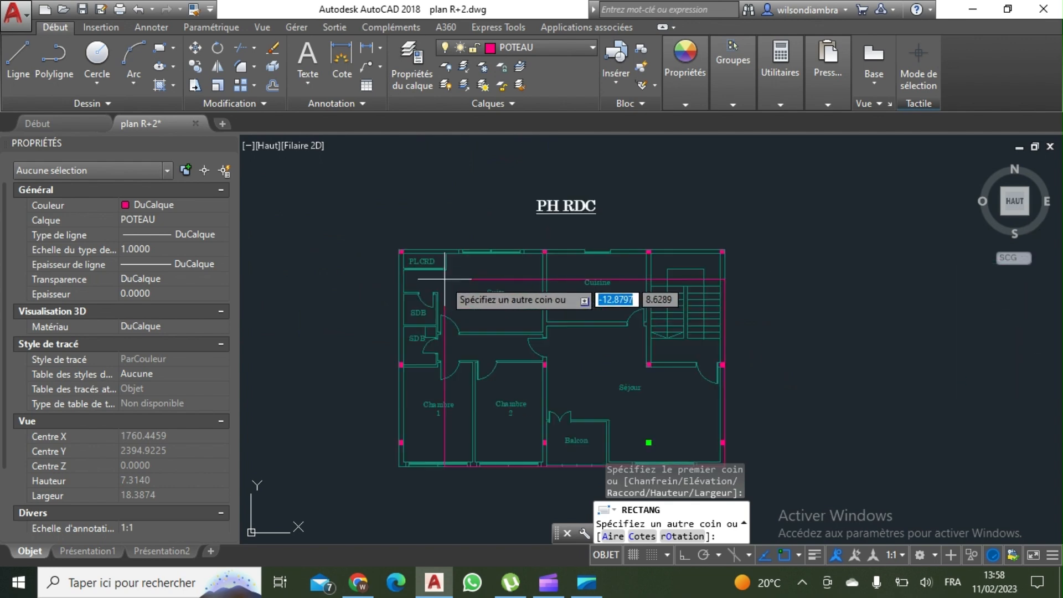
scroll(445, 279, up, 6)
click(495, 256)
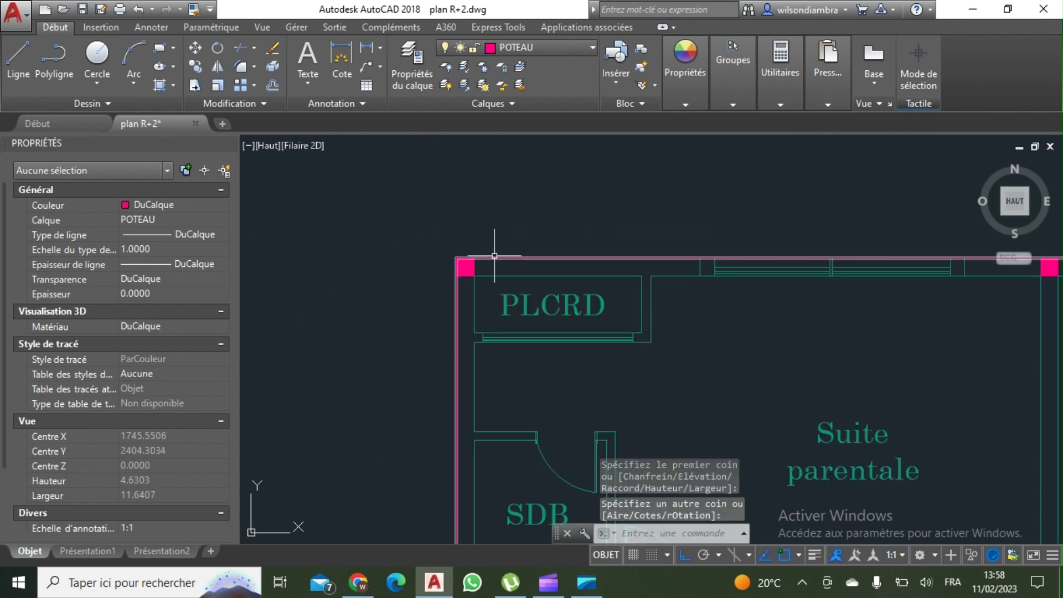
Move the rectangle around the PH RDC plan onto the DALLE layer
click(494, 256)
click(555, 48)
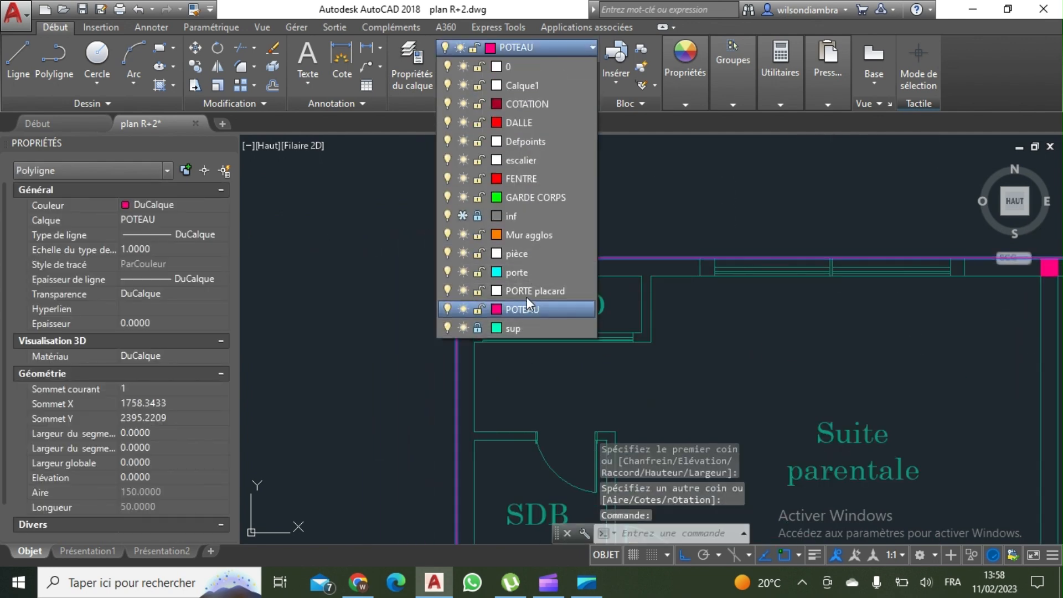
click(535, 124)
key(Escape)
key(Escape)
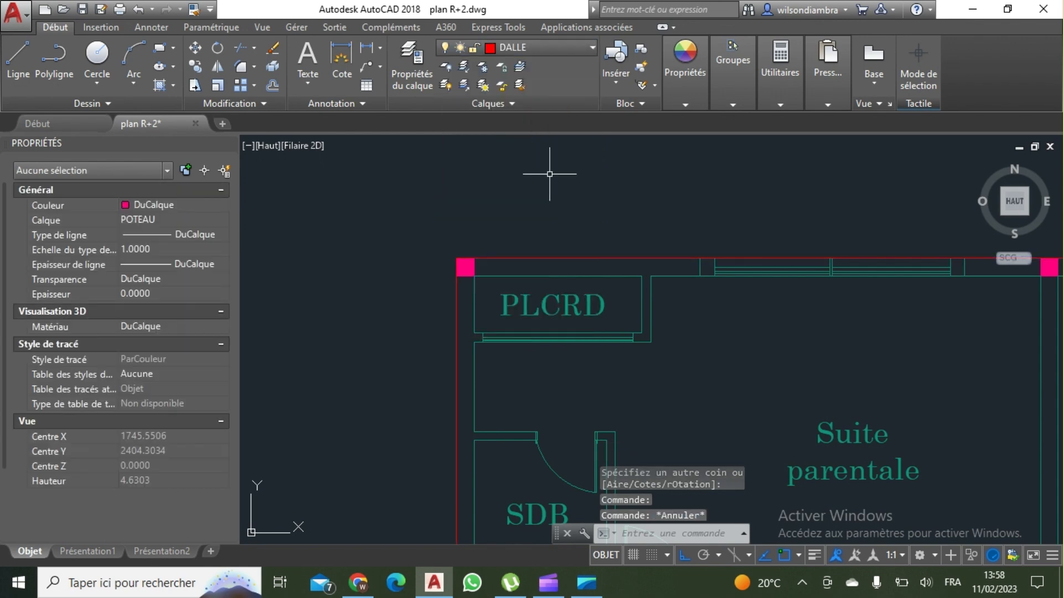
Freeze the sup layer and thaw the inf layer so the PH RDC plan can be worked on
scroll(520, 222, down, 8)
scroll(609, 342, up, 5)
scroll(582, 344, down, 3)
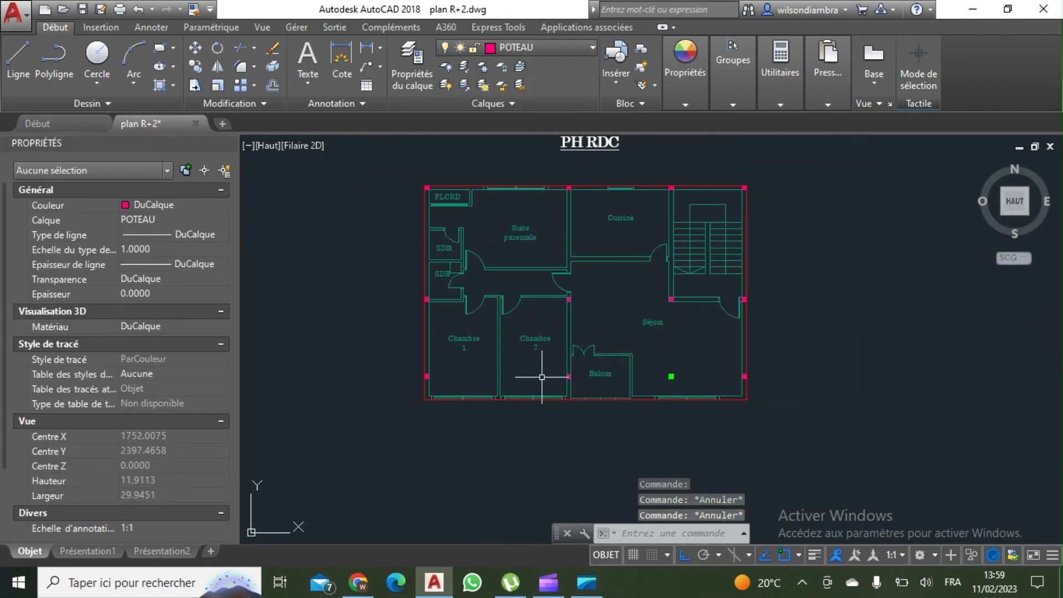
scroll(551, 373, up, 1)
scroll(557, 358, up, 2)
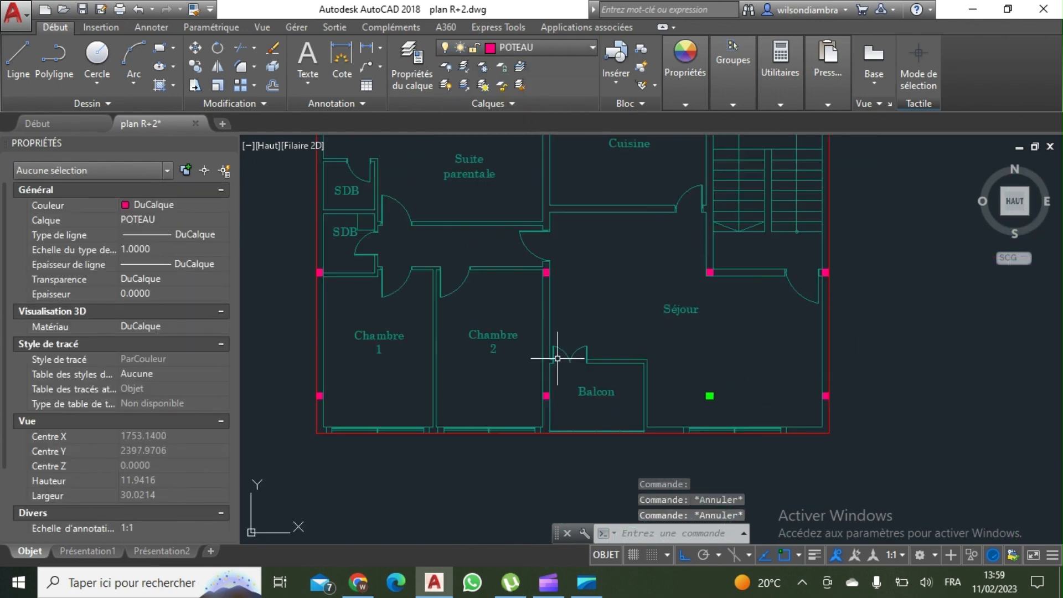
click(566, 47)
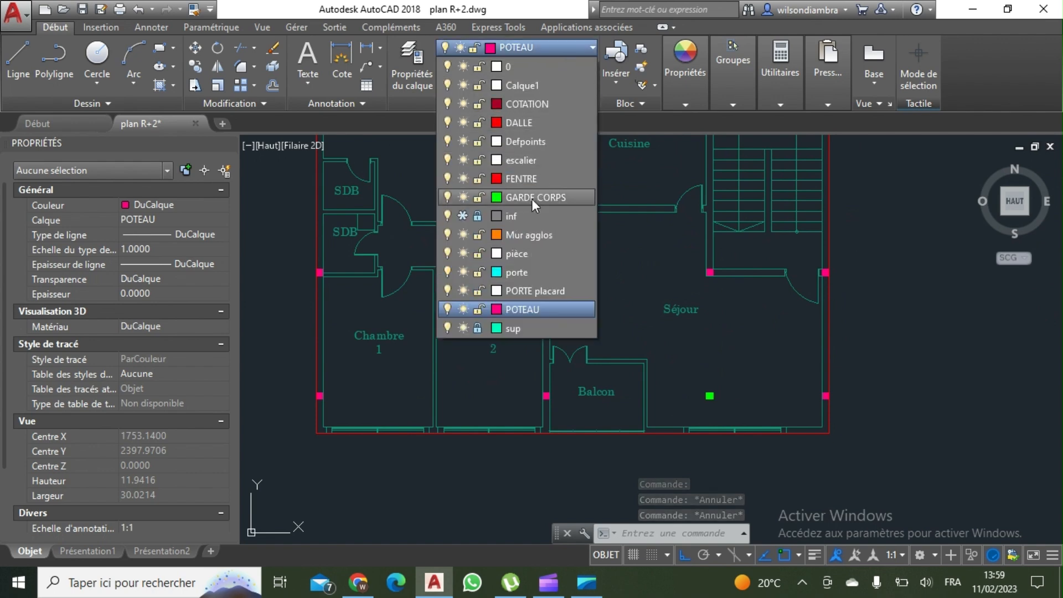
click(462, 328)
click(463, 215)
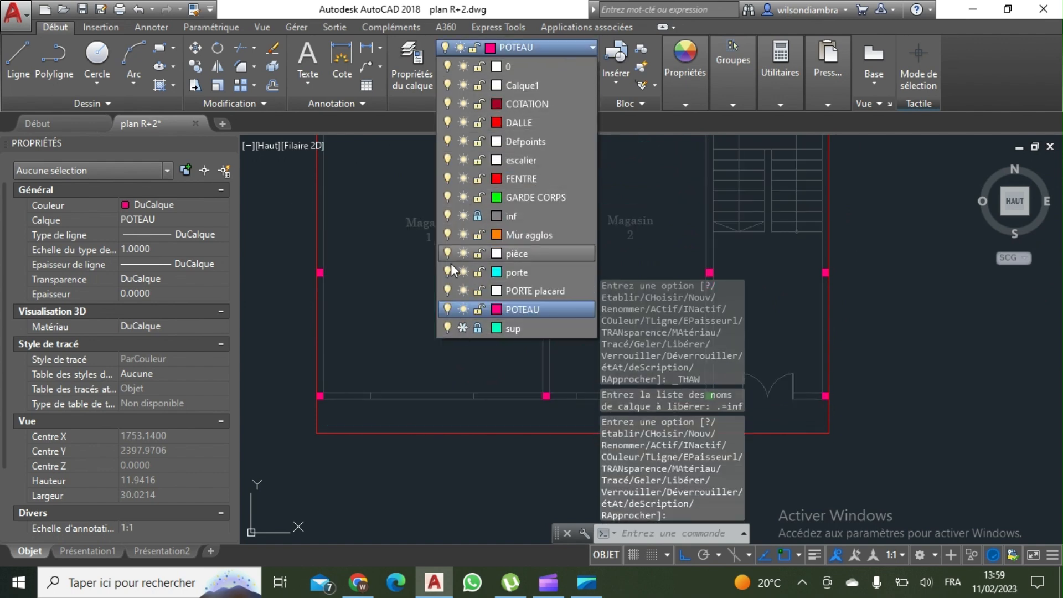
key(Escape)
scroll(446, 268, down, 3)
scroll(466, 271, up, 1)
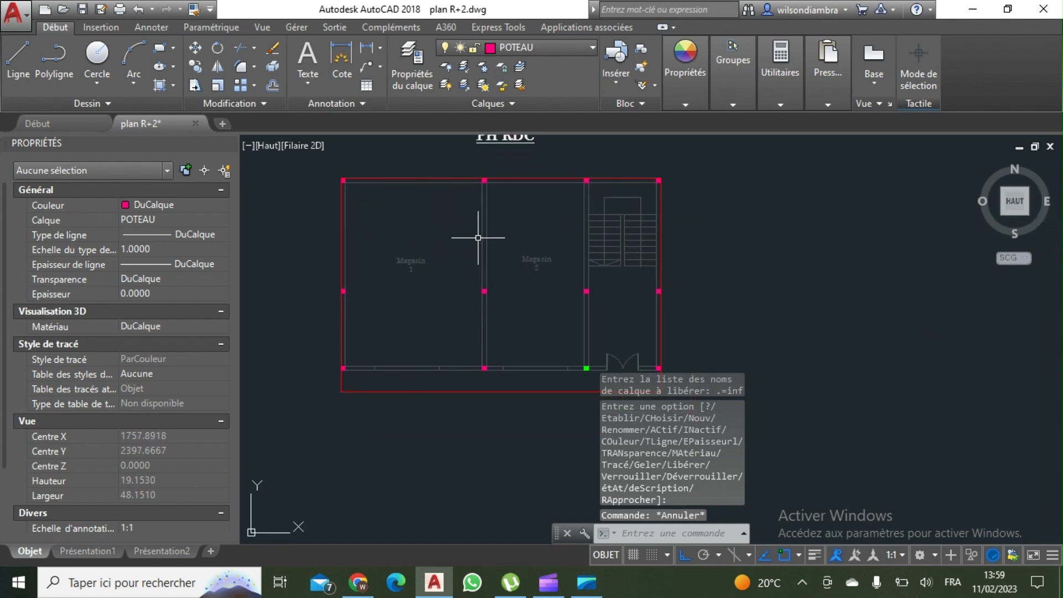
middle_drag(474, 257, 473, 254)
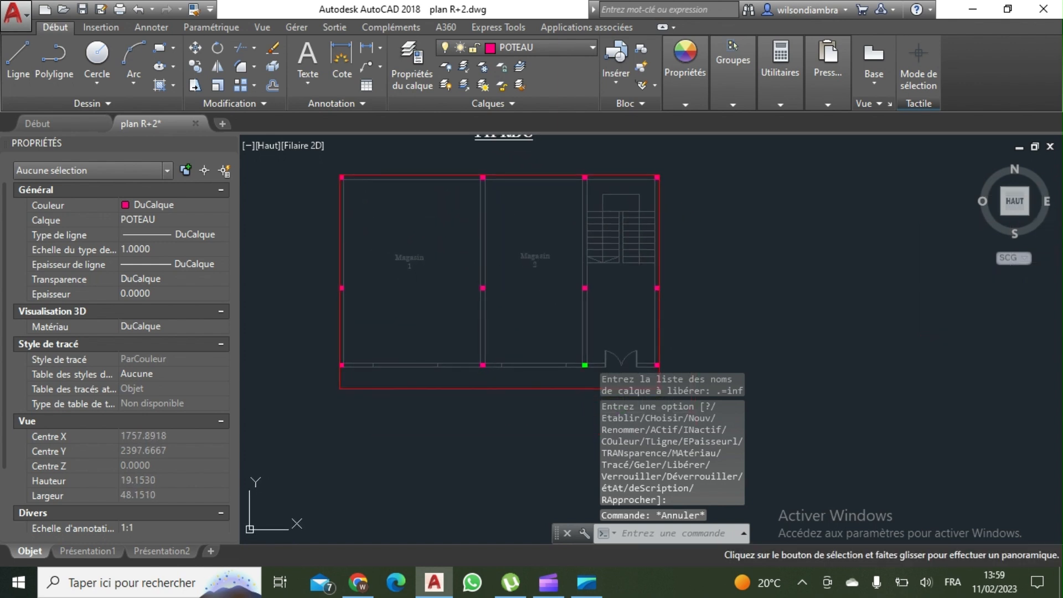
Create a layer named POUTRE with colour index 170 and close the layer manager
click(414, 76)
click(222, 74)
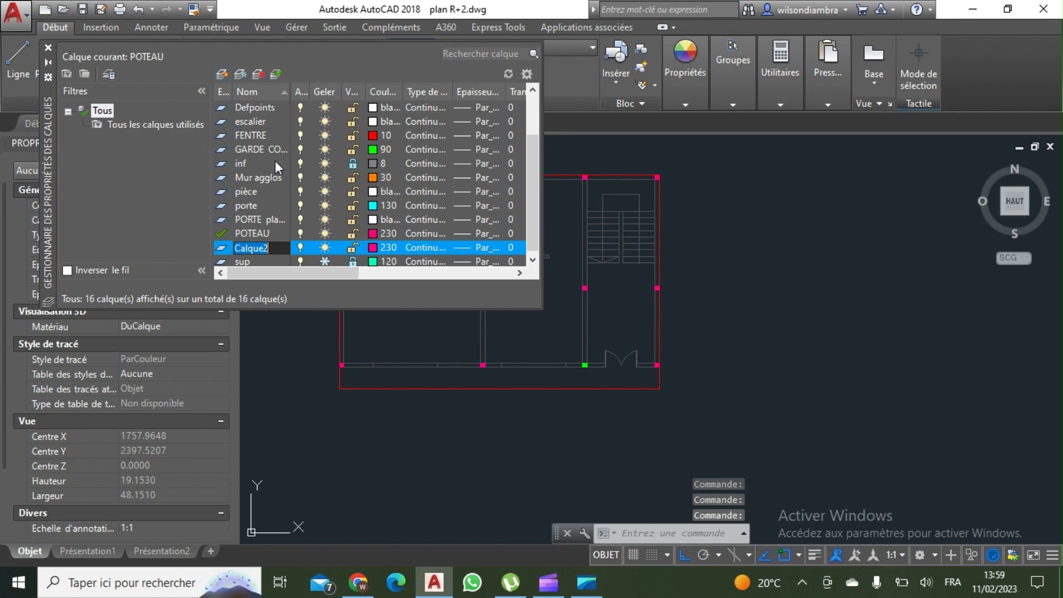
text(POUTRE)
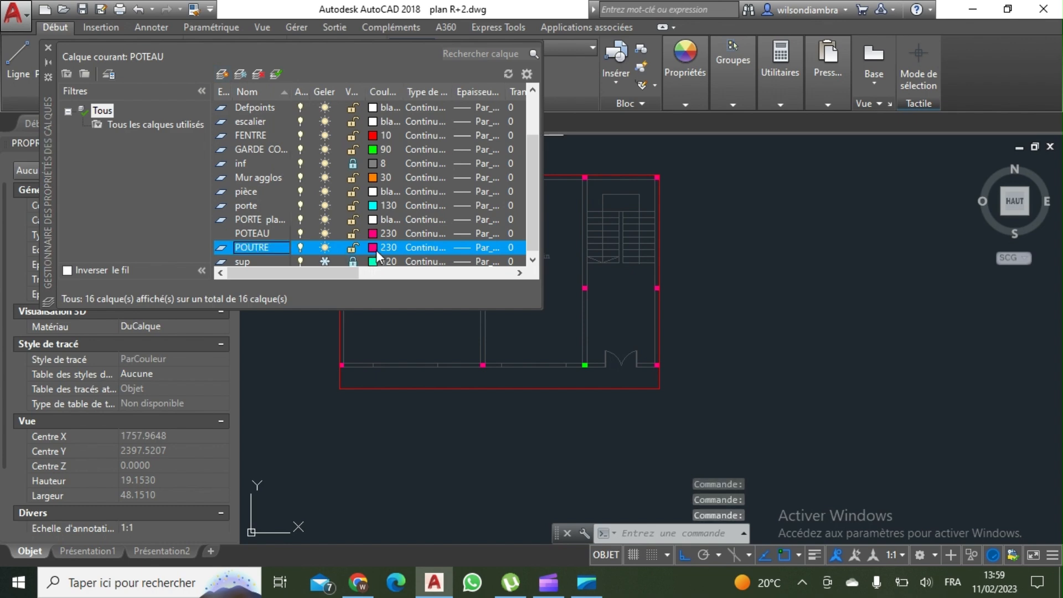
click(375, 249)
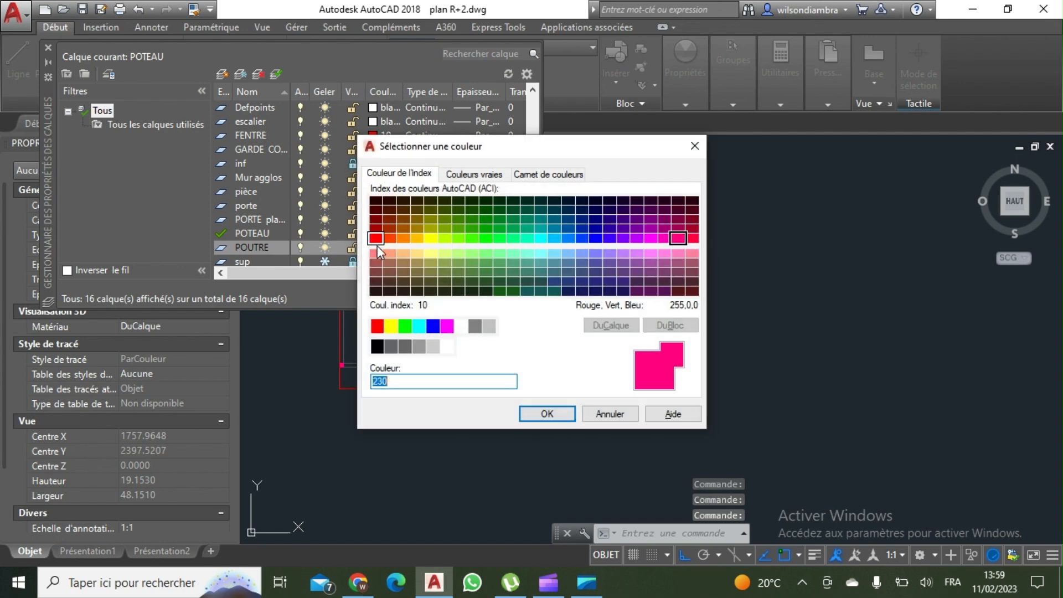
click(592, 242)
click(558, 414)
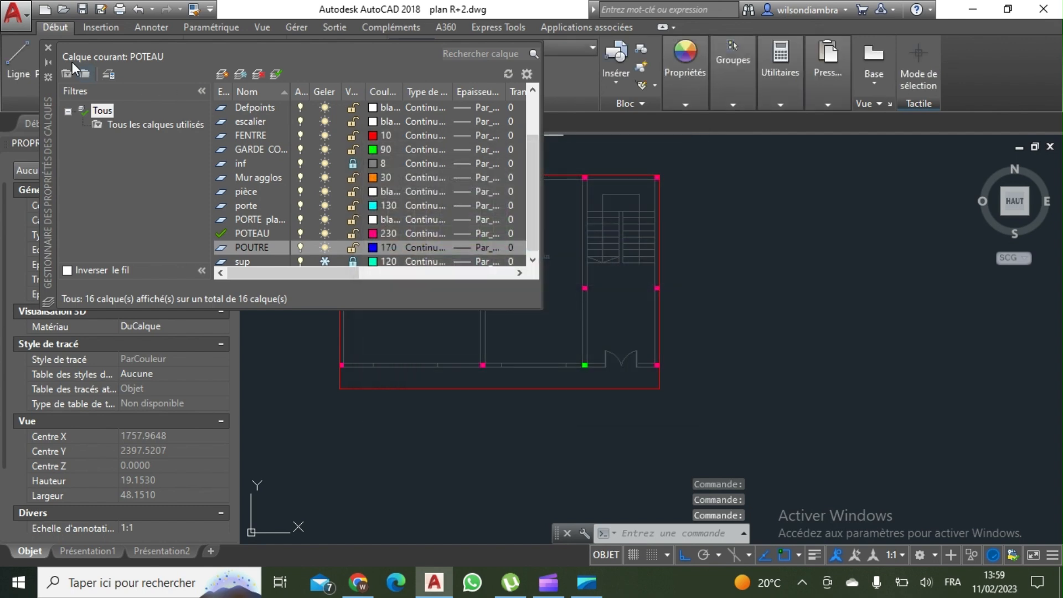
click(48, 48)
Make POUTRE the current layer and draw a 0.2 by 1 rectangle inside Magasin 1 of the PH RDC plan
middle_drag(470, 315, 478, 329)
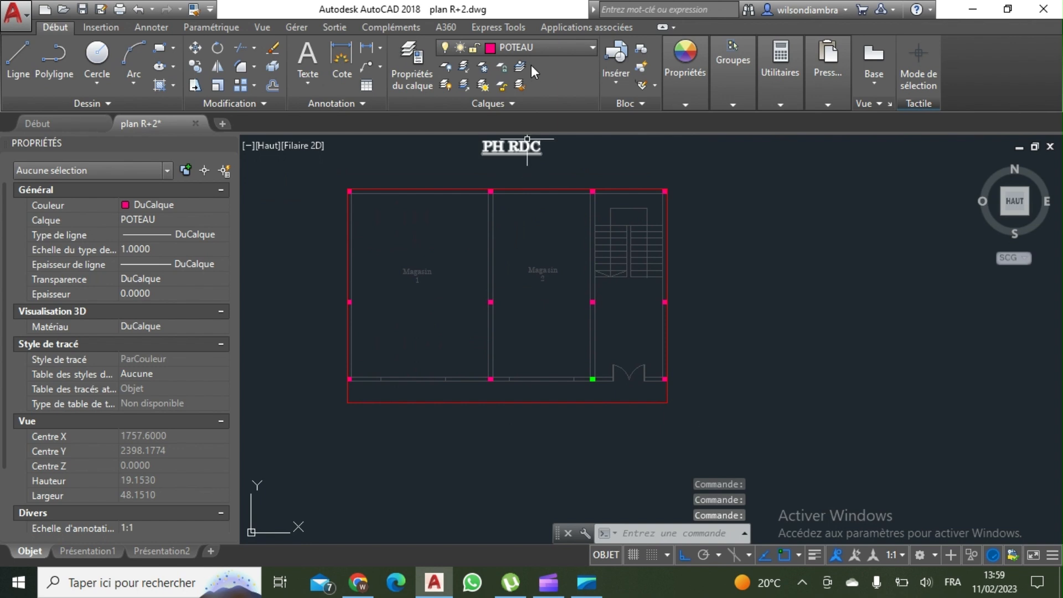
click(541, 49)
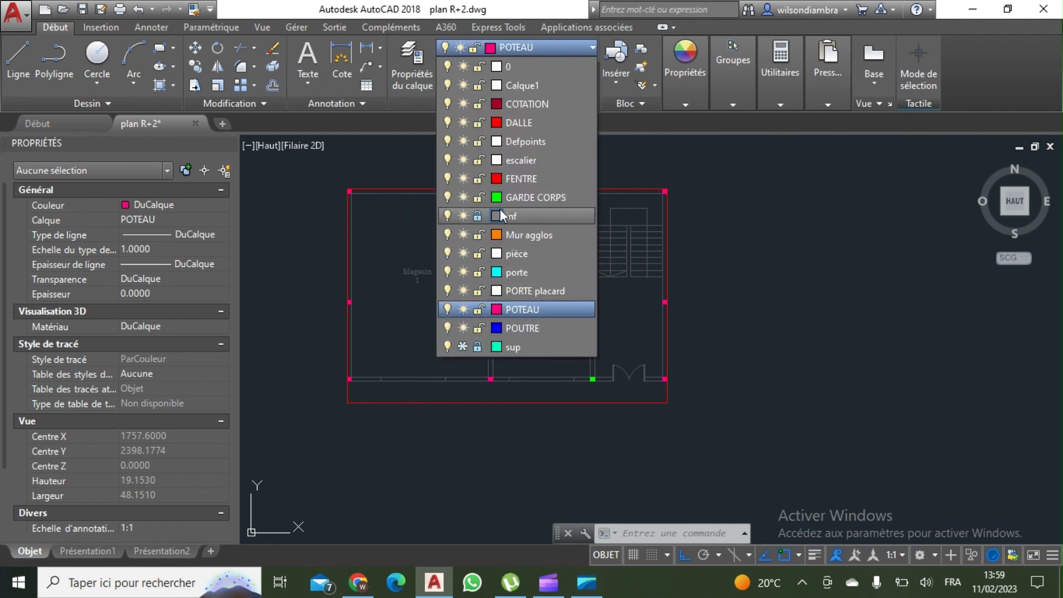
click(522, 329)
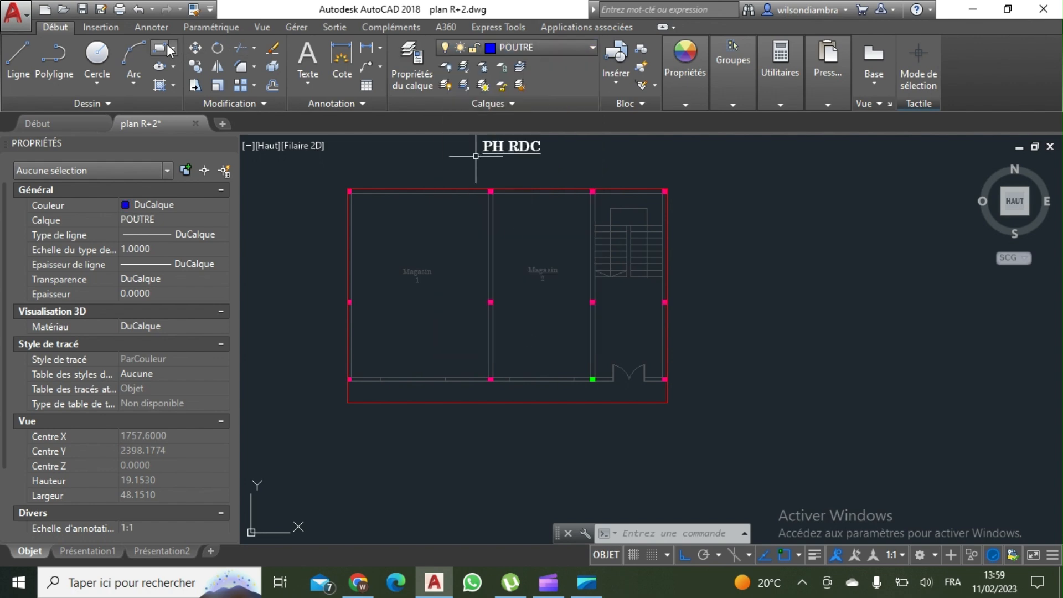
scroll(363, 293, up, 2)
click(488, 376)
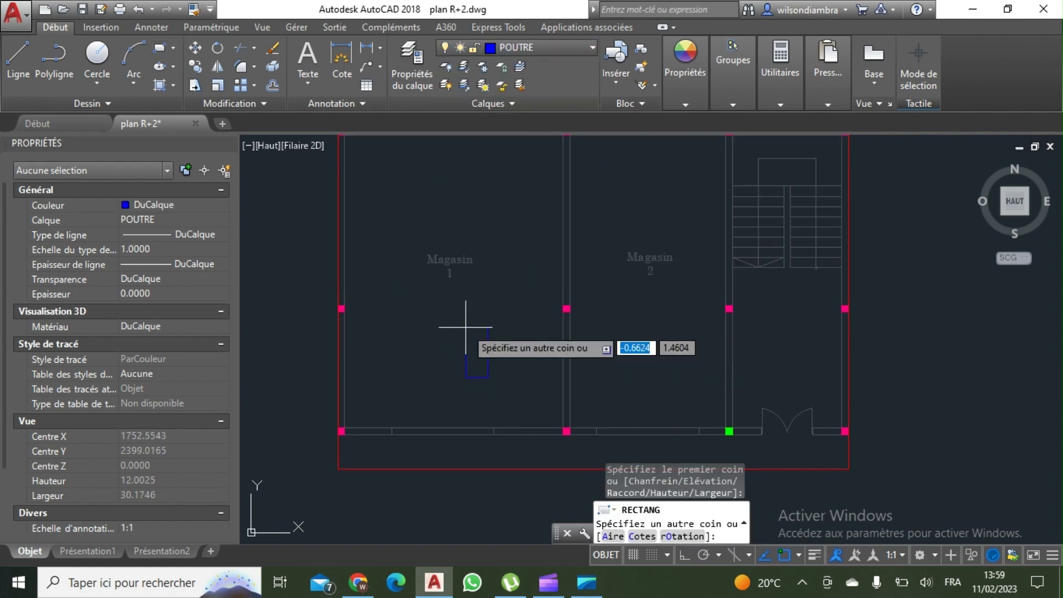
text(1)
key(Return)
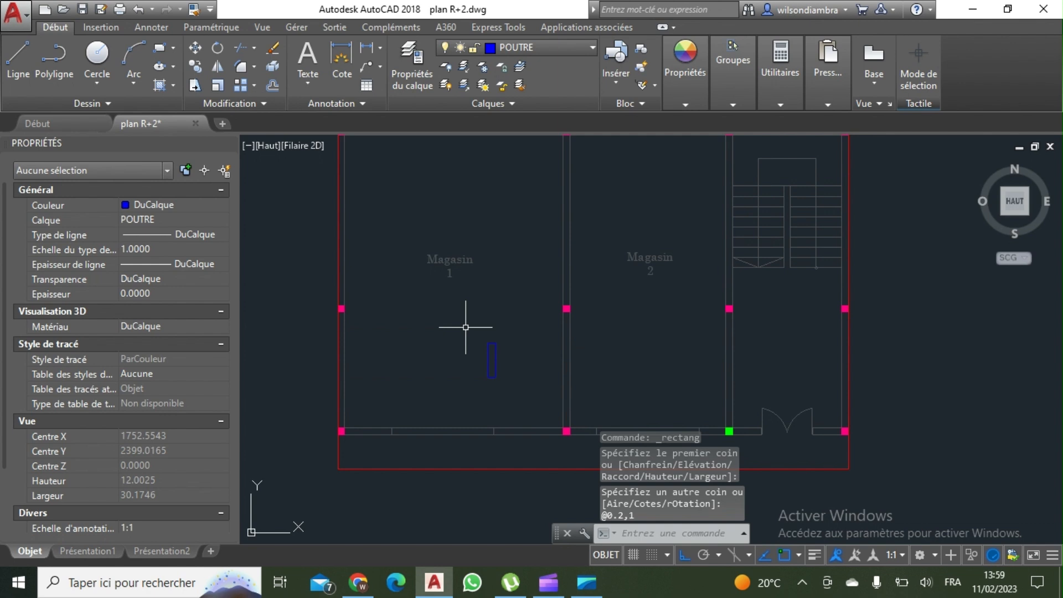
Copy the beam rectangle by its upper-right corner to the underside of the middle column between Magasin 1 and Magasin 2
click(506, 368)
click(487, 357)
text(co)
key(Return)
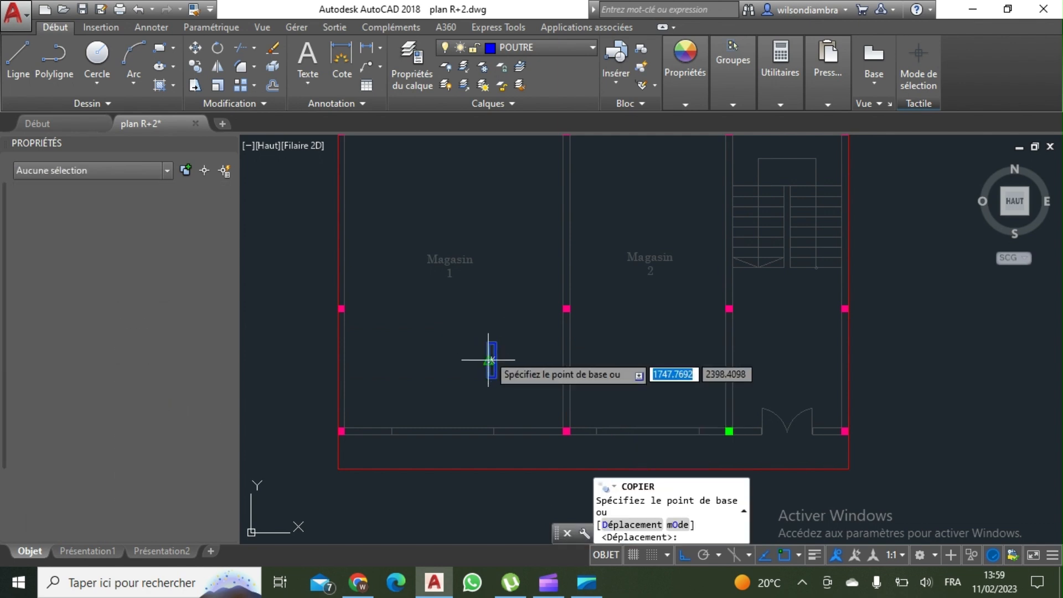
scroll(488, 360, up, 5)
click(492, 325)
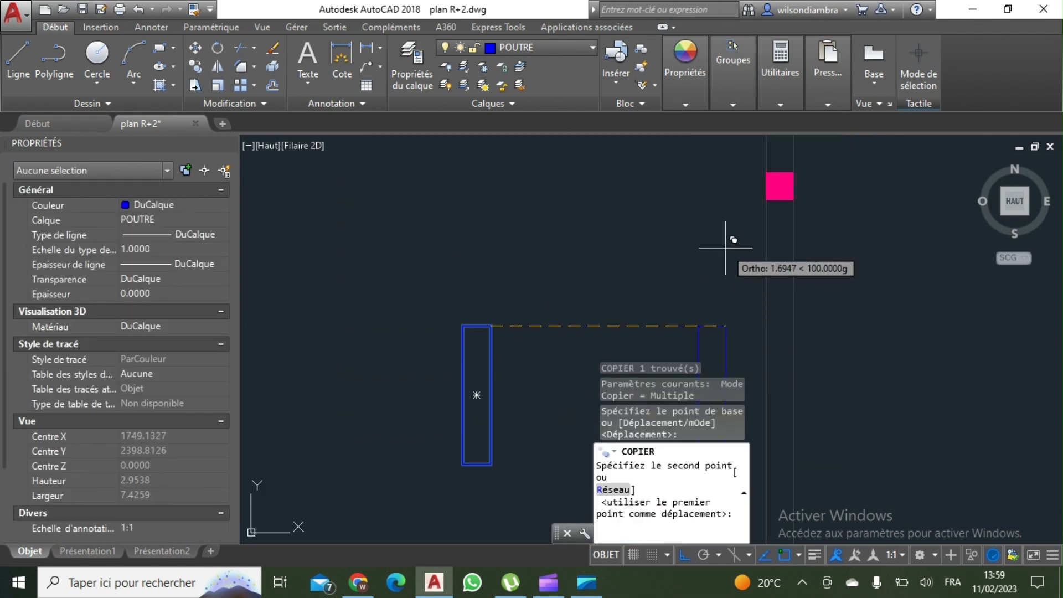
click(801, 191)
scroll(583, 220, down, 5)
key(Escape)
Stretch the copied beam's lower end down to the front column between Magasin 1 and Magasin 2
click(607, 252)
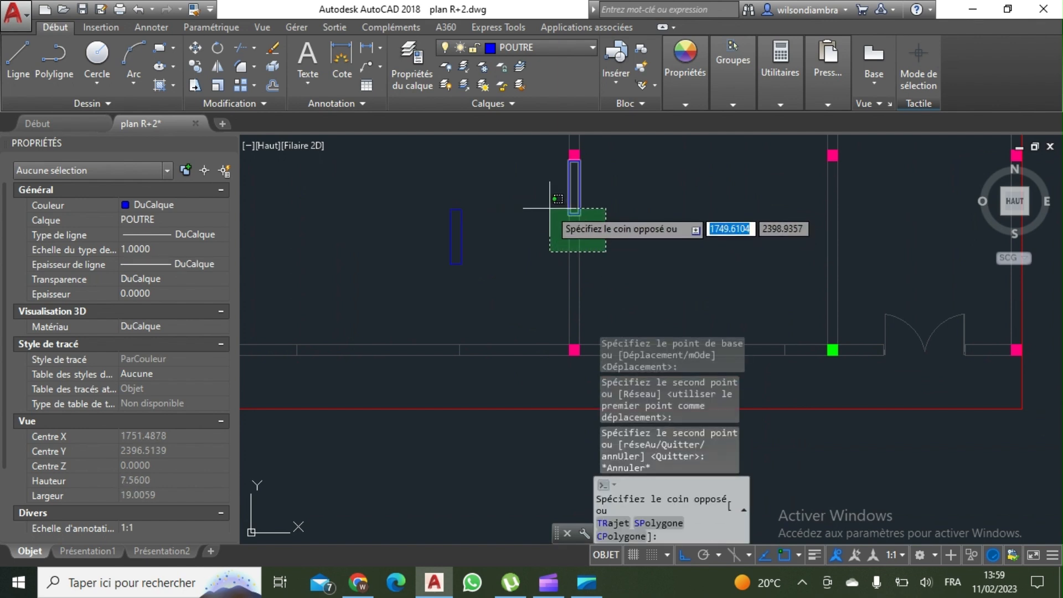
click(549, 208)
text(et)
key(Return)
scroll(553, 227, up, 2)
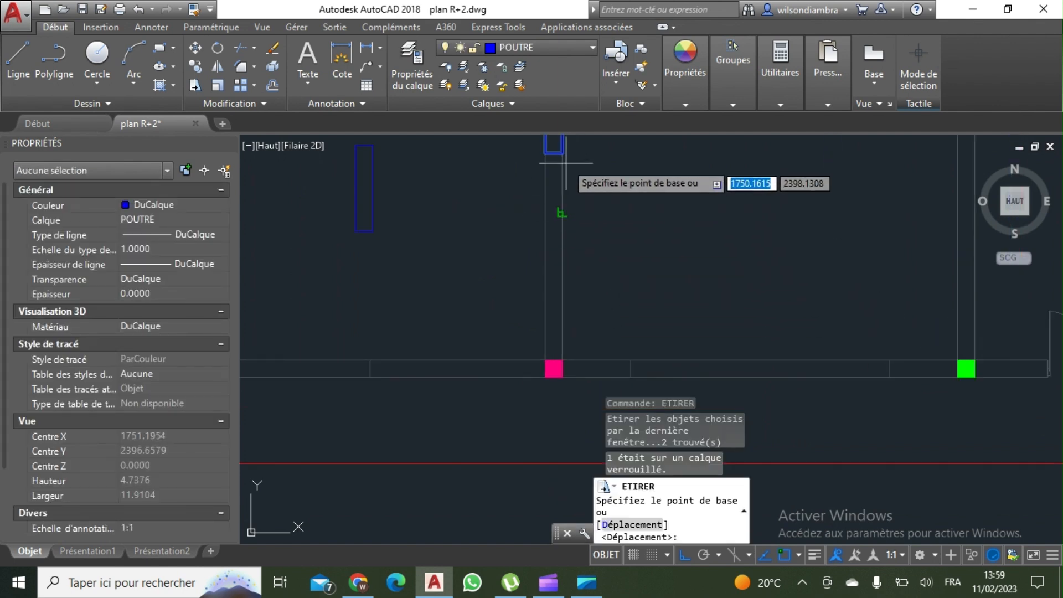
click(565, 163)
click(555, 368)
scroll(558, 376, down, 2)
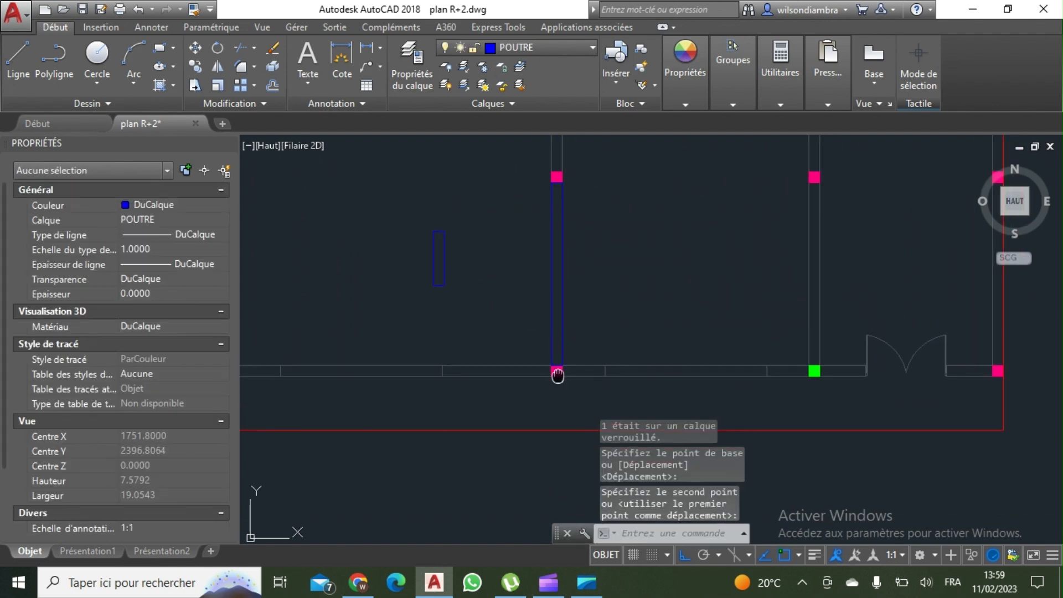
middle_drag(558, 376, 561, 432)
key(Escape)
Erase the original small beam rectangle left inside Magasin 1
click(481, 320)
click(392, 295)
key(Delete)
scroll(408, 341, down, 2)
middle_drag(408, 342, 416, 398)
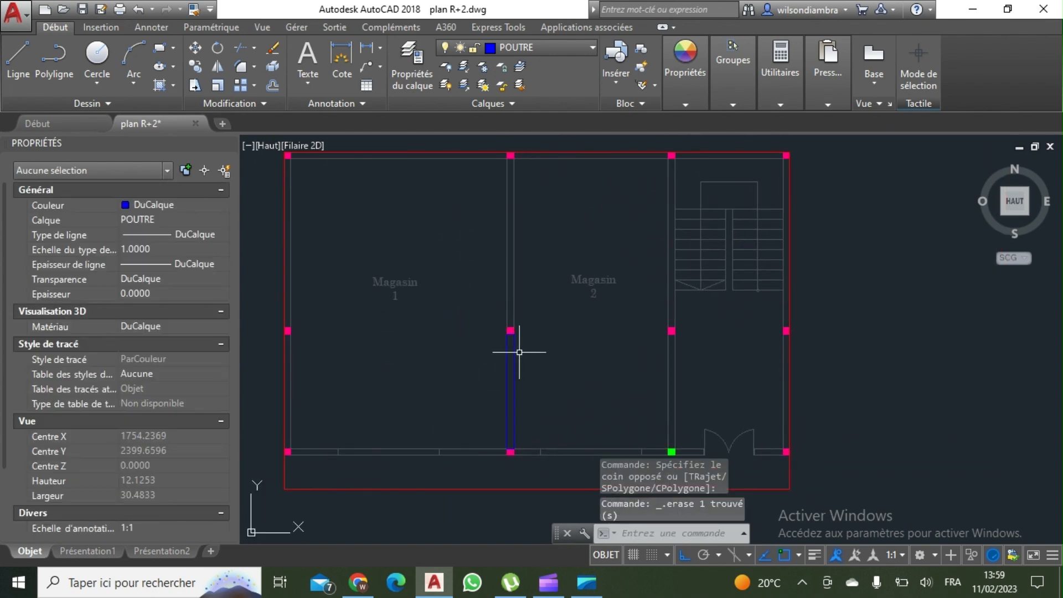
Copy the beam between the two Magasins upward so that it starts on the upper face of the middle column
click(514, 353)
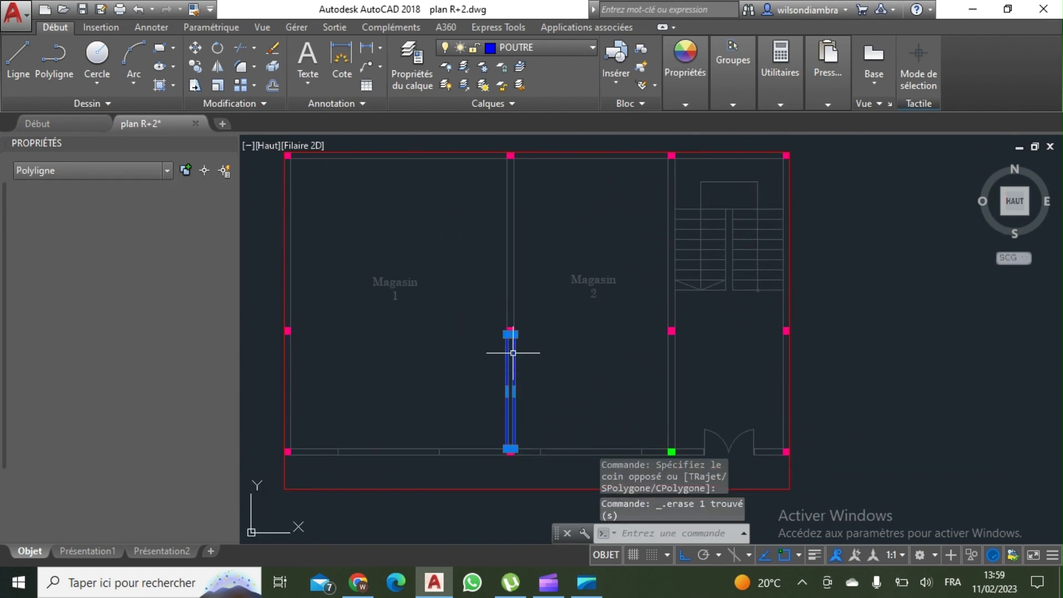
text(P)
key(Return)
scroll(563, 450, up, 5)
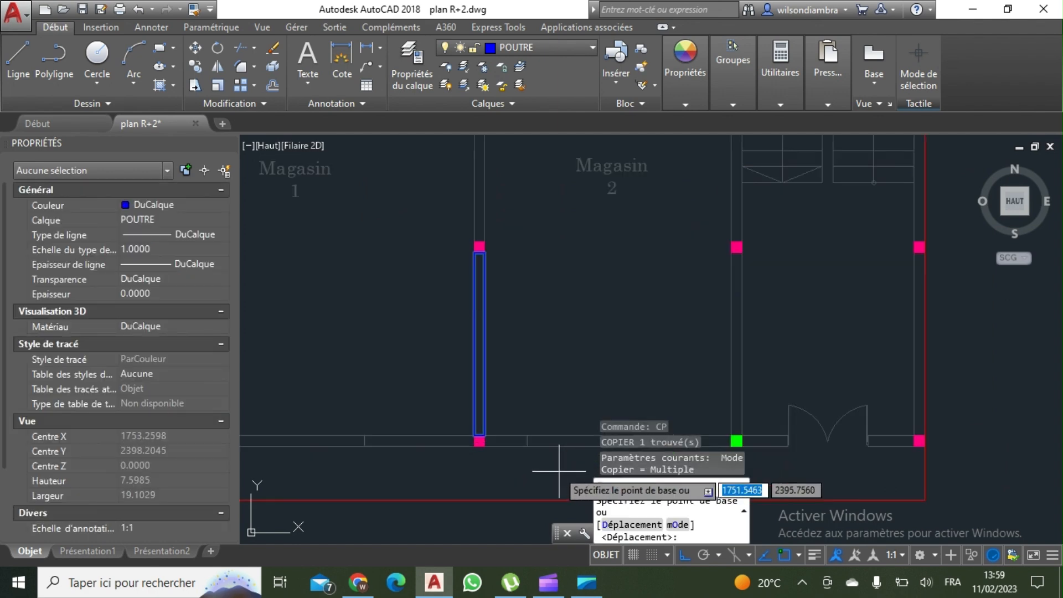
click(462, 438)
middle_drag(463, 421, 466, 549)
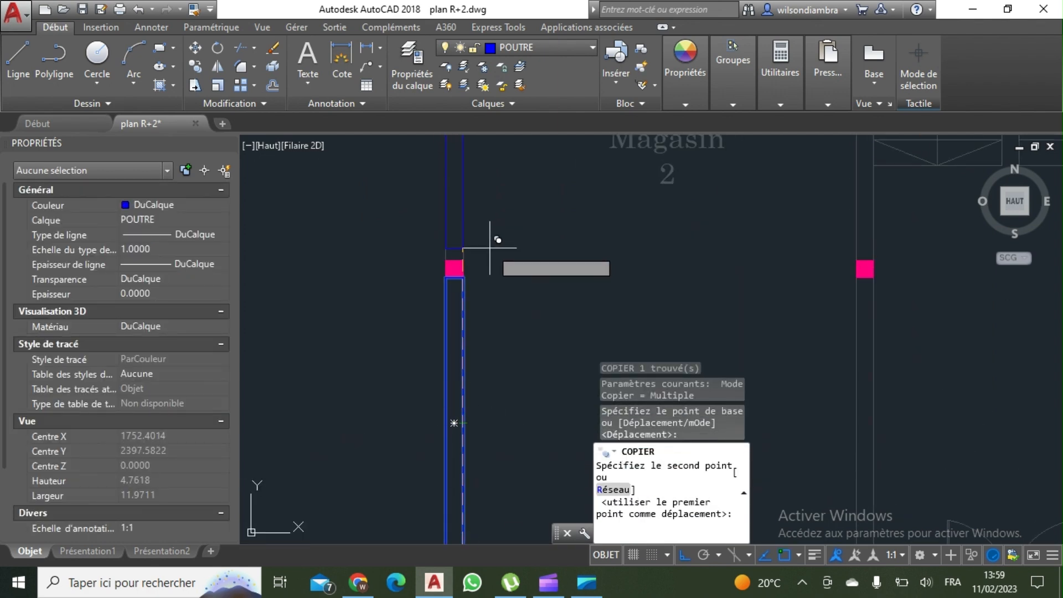
click(468, 262)
scroll(465, 262, down, 2)
middle_drag(465, 265, 496, 358)
key(Escape)
Stretch the upper beam's top end up to the rear column between Magasin 1 and Magasin 2
click(511, 324)
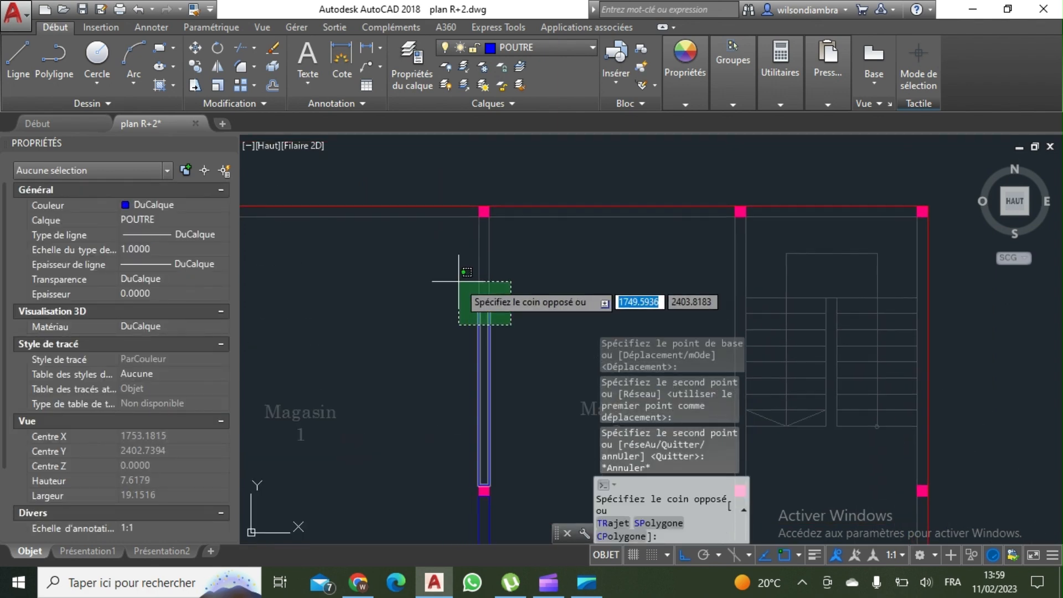
click(451, 278)
text(s)
key(Return)
scroll(471, 301, up, 4)
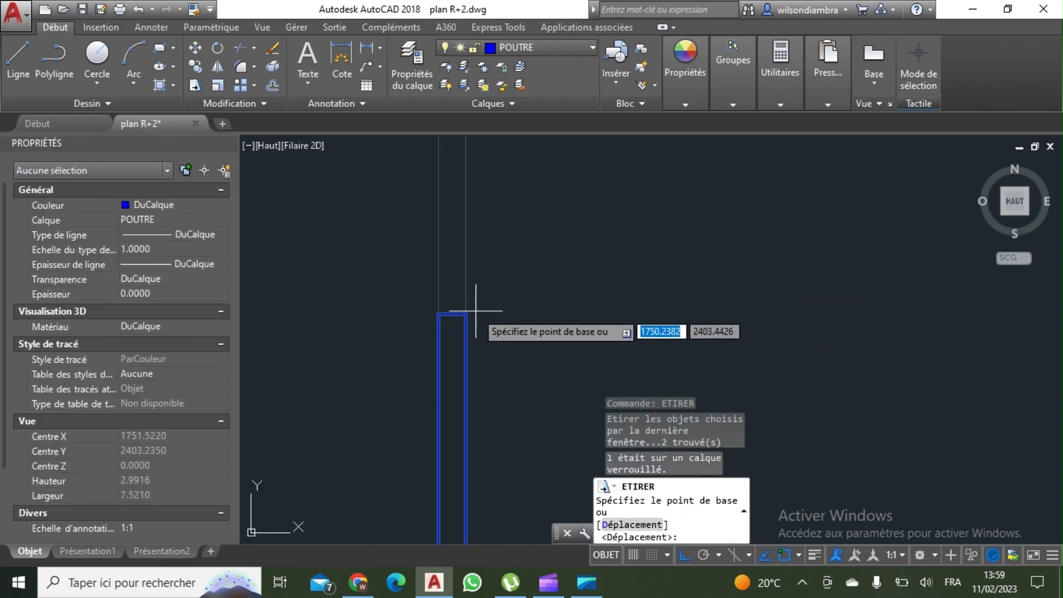
click(465, 314)
scroll(466, 314, down, 2)
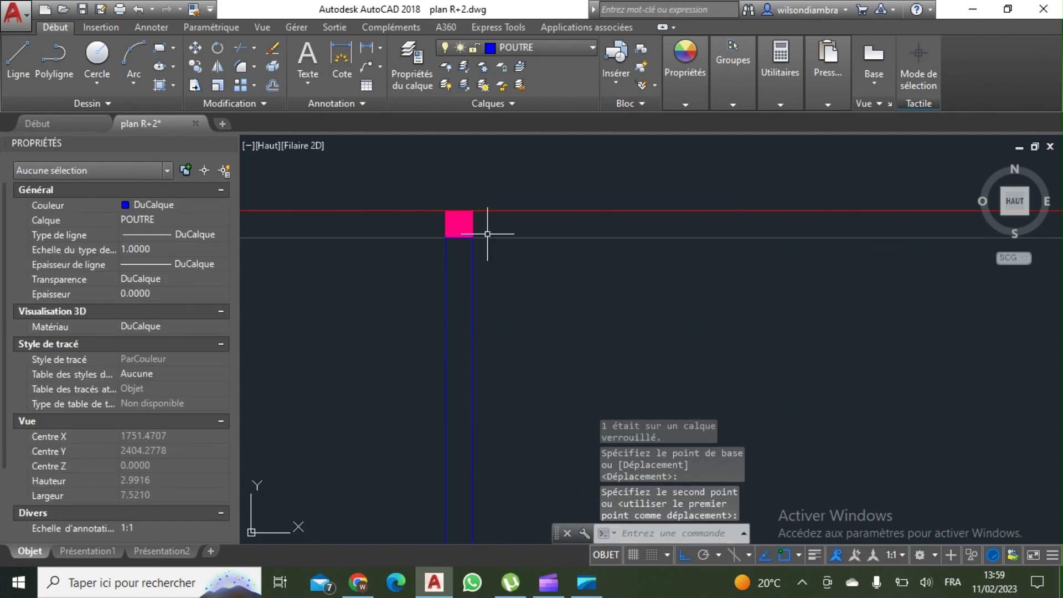
scroll(487, 231, down, 6)
key(Escape)
Copy both beams of the wall between the two Magasins onto the columns of the left outer wall
scroll(490, 244, up, 4)
click(508, 280)
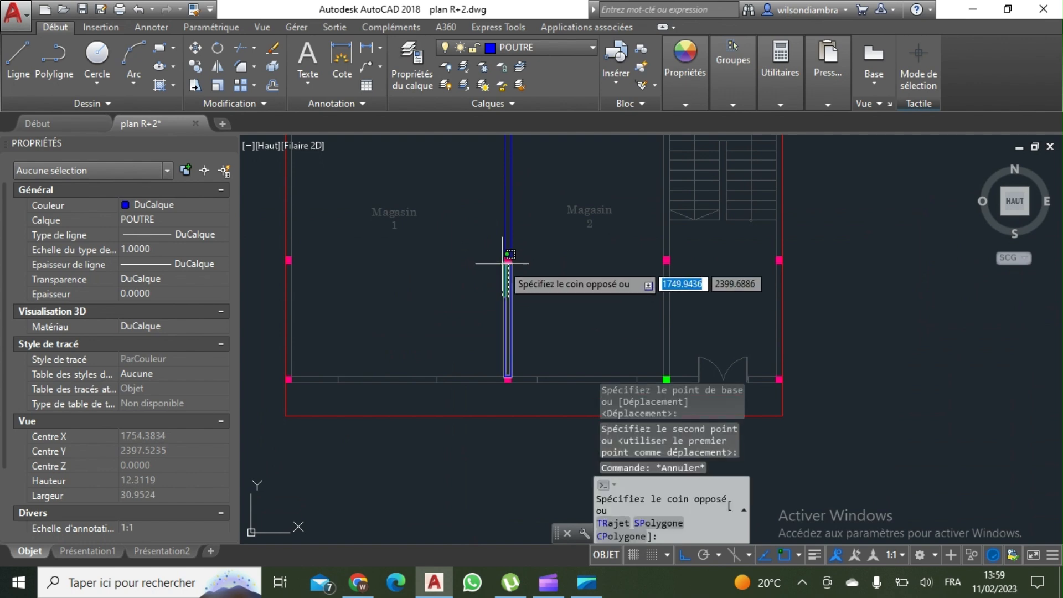
click(495, 293)
click(512, 173)
click(495, 187)
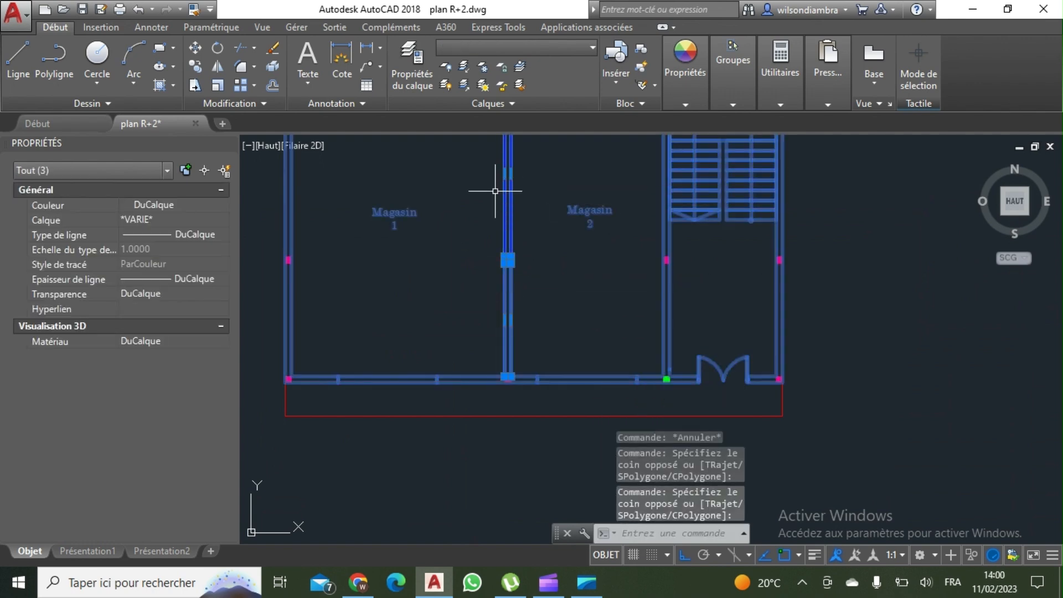
text(co)
key(Return)
scroll(521, 276, up, 6)
click(471, 217)
scroll(465, 219, down, 4)
middle_drag(342, 221, 620, 281)
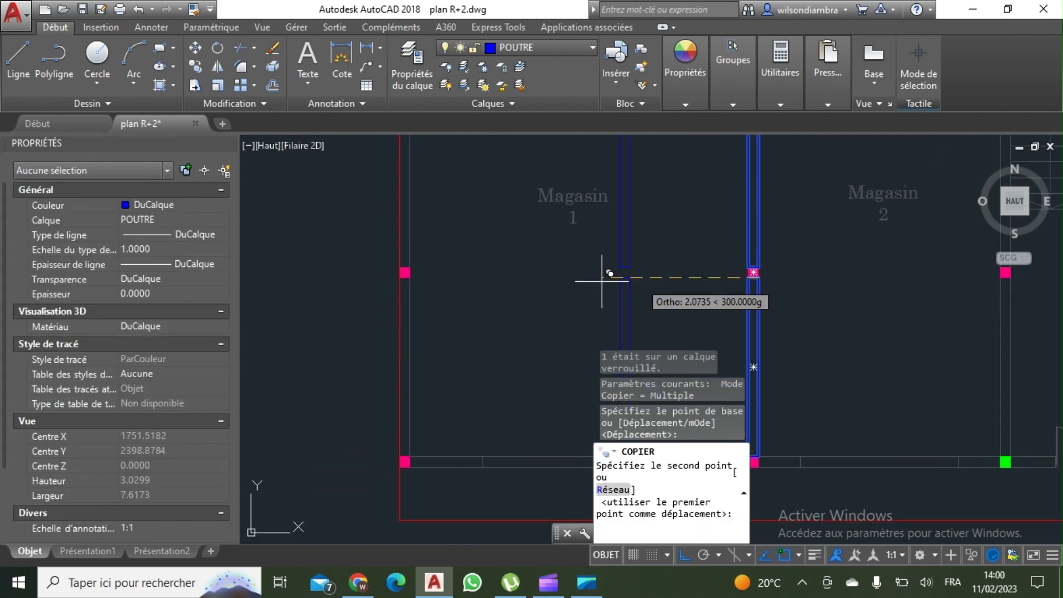
scroll(432, 284, up, 4)
click(377, 269)
scroll(406, 266, down, 8)
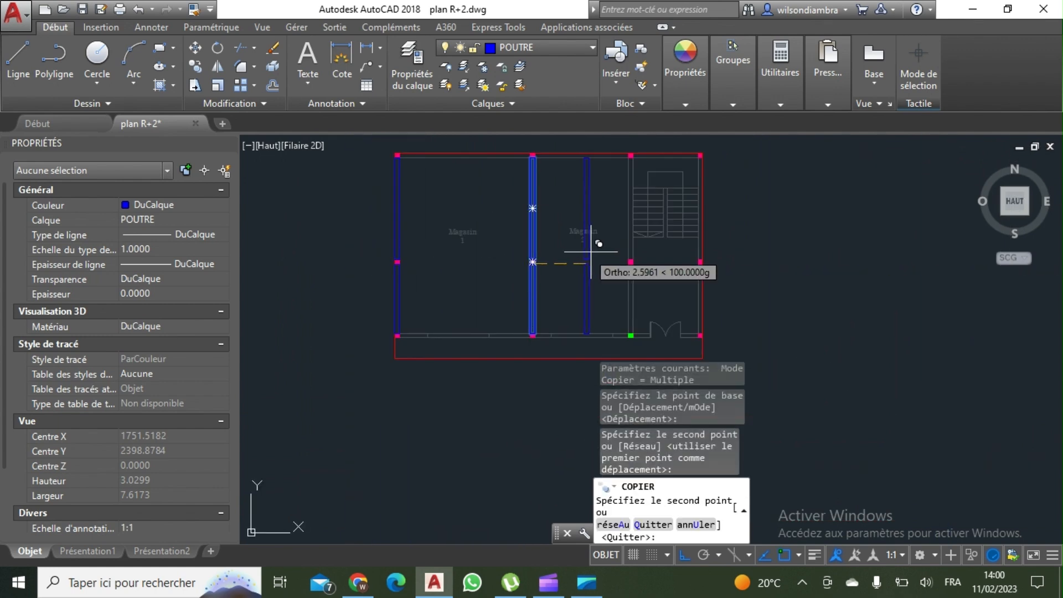
Place further copies of the beam pair on the columns between Magasin 2 and the staircase and on the right outer wall
scroll(592, 252, up, 4)
click(644, 283)
scroll(641, 252, down, 4)
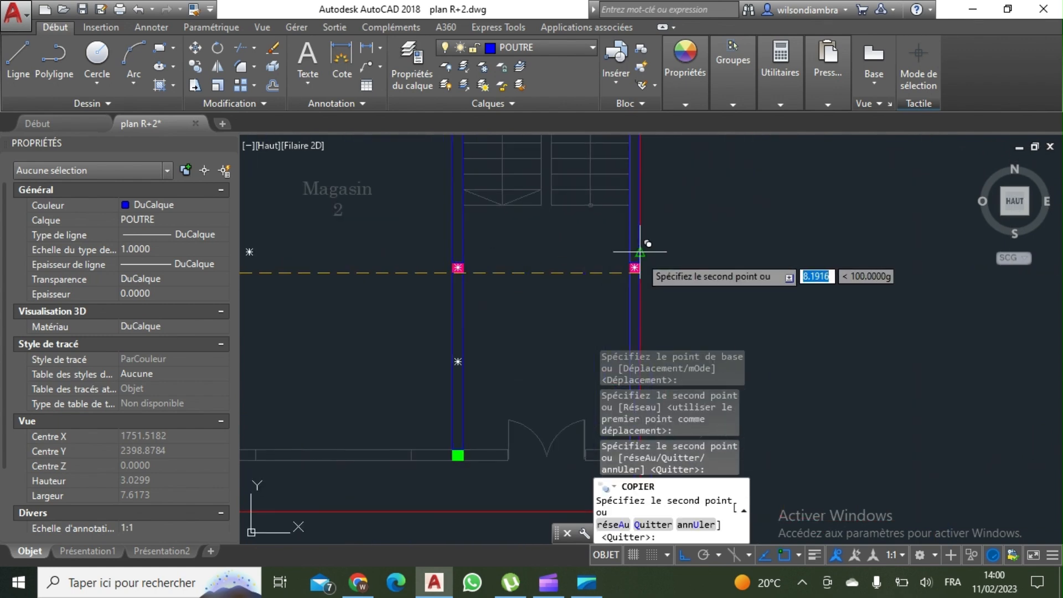
scroll(640, 275, up, 4)
click(638, 267)
scroll(637, 266, down, 8)
key(Escape)
scroll(636, 266, down, 4)
middle_drag(624, 264, 607, 250)
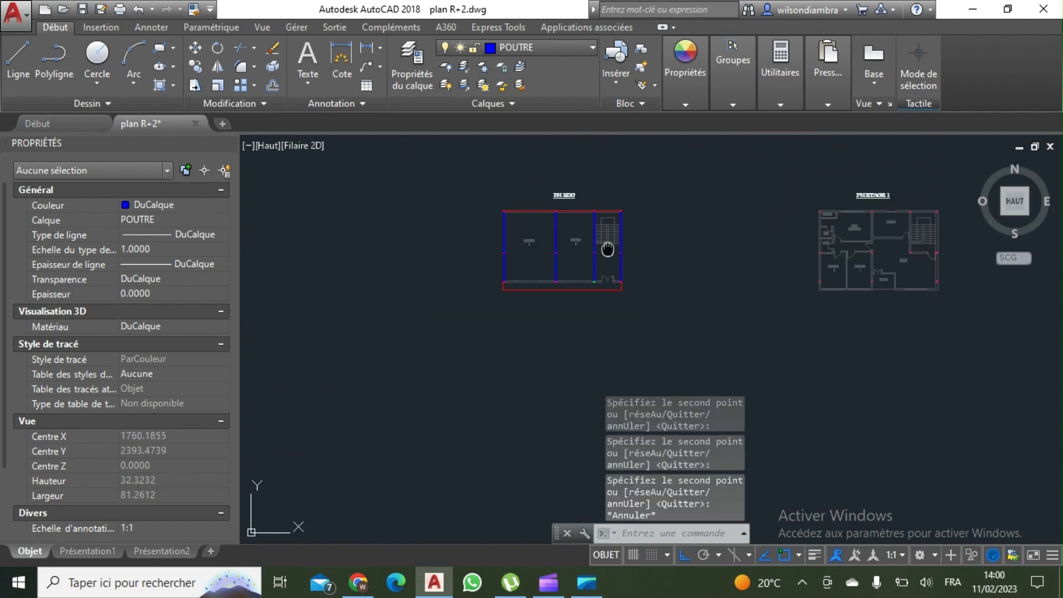
scroll(608, 249, up, 4)
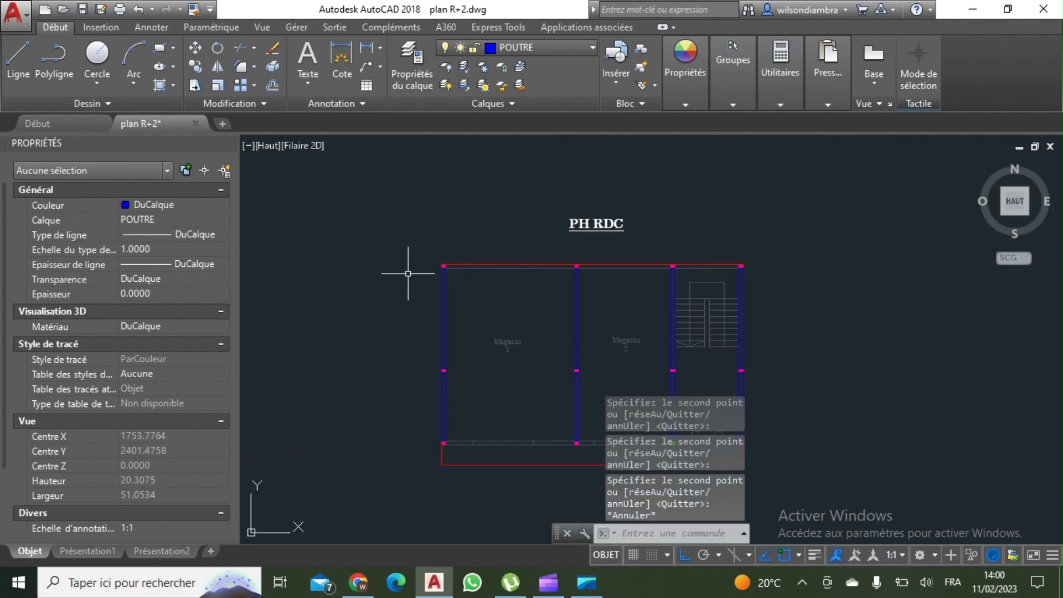
click(454, 302)
click(424, 311)
text(co)
key(Return)
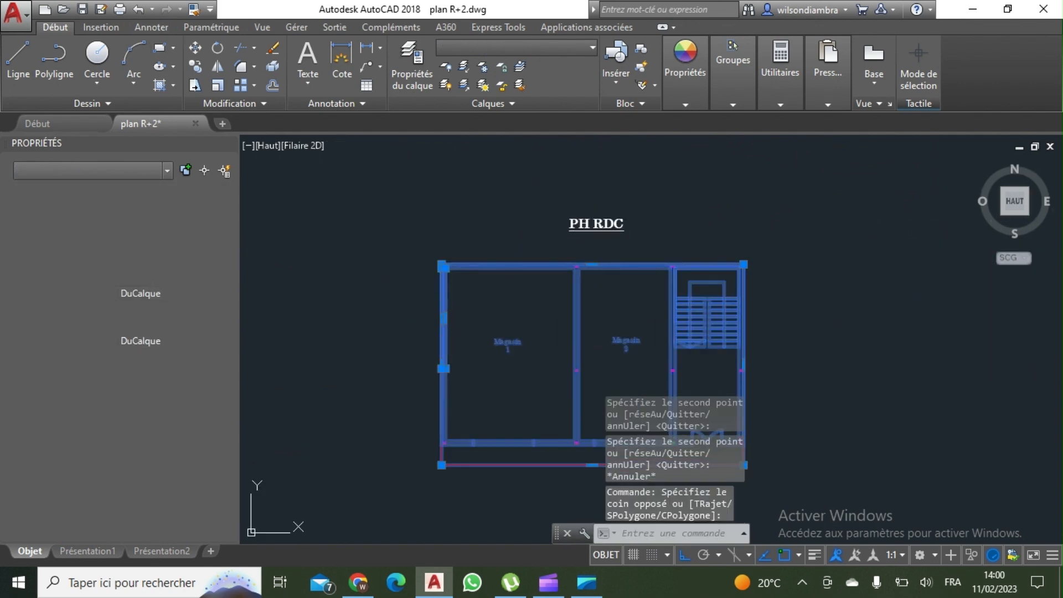
key(Escape)
Copy the upper beam of the left outer wall about 1.6 units to the right, into the free area of Magasin 1
scroll(462, 313, up, 6)
click(423, 304)
click(408, 308)
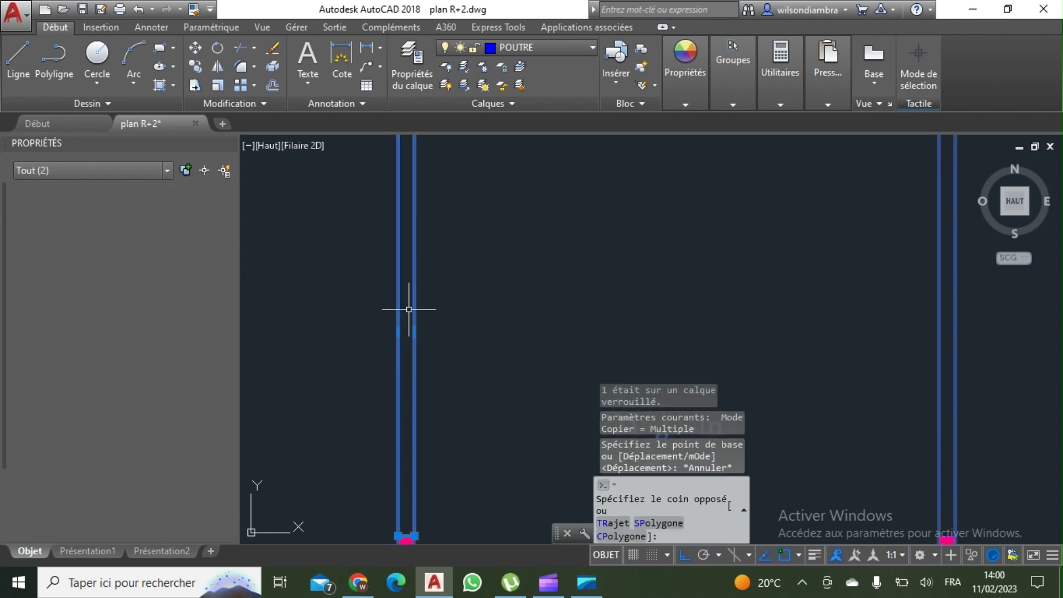
text(co)
key(Return)
click(504, 273)
click(637, 268)
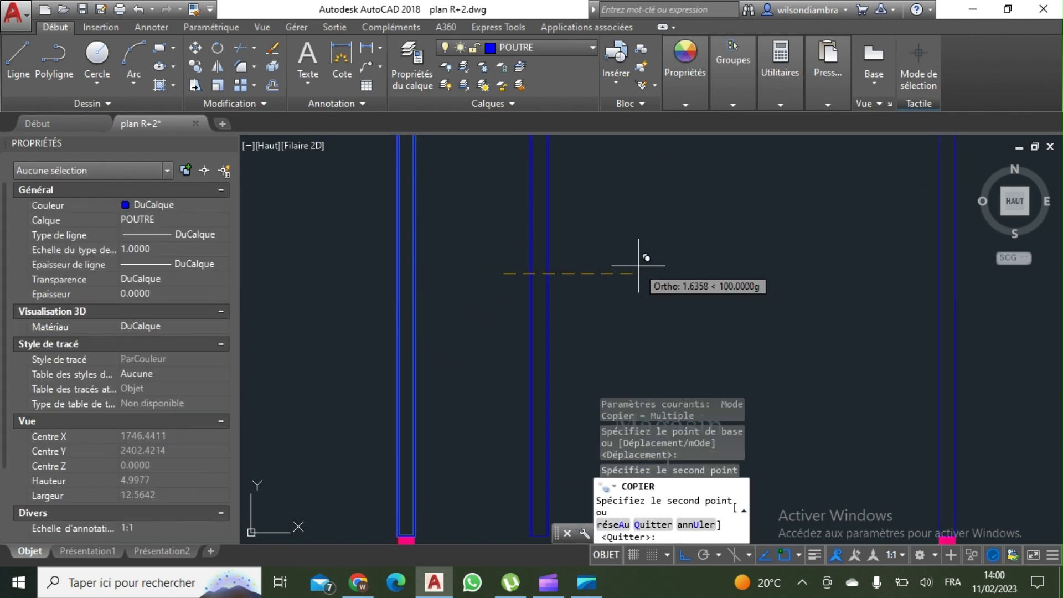
key(Escape)
Rotate the beam copy inside Magasin 1 to a horizontal position about a point near its middle
click(632, 271)
click(497, 202)
click(217, 49)
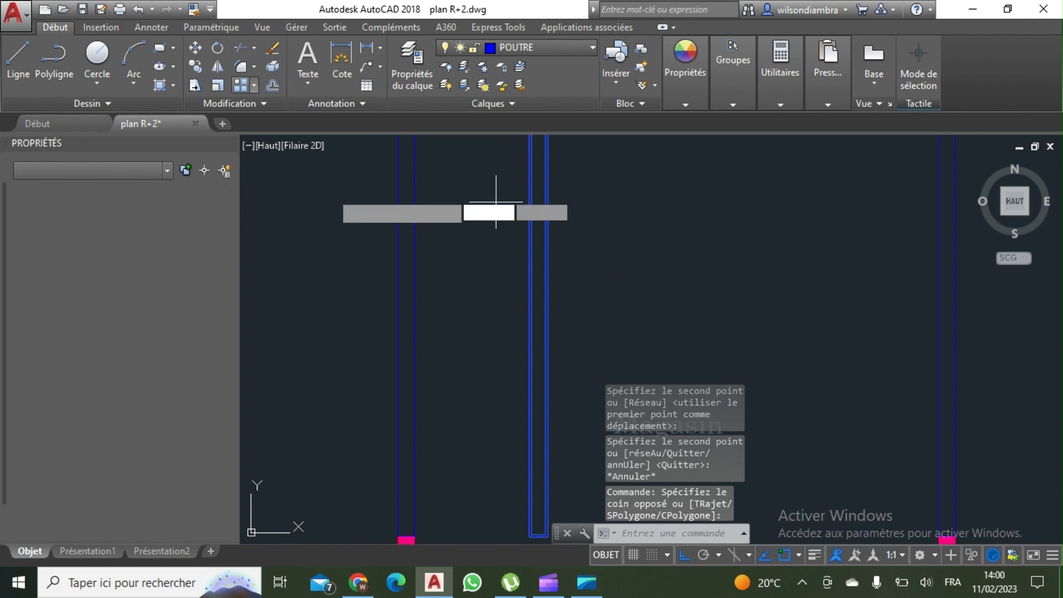
scroll(460, 303, down, 4)
click(491, 313)
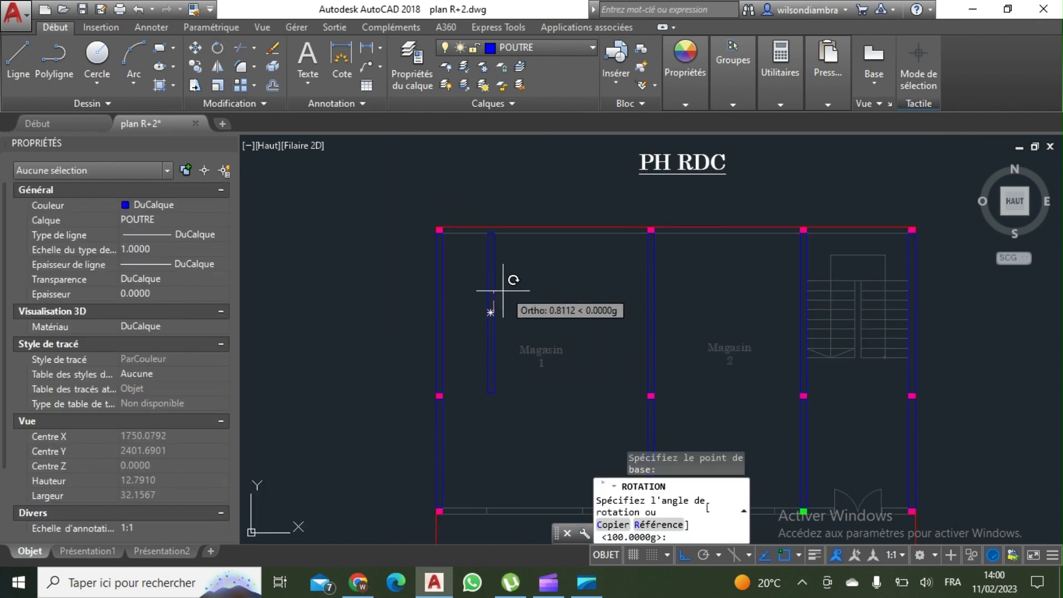
click(341, 303)
Copy the horizontal beam onto the rear wall so that its left end meets the inner face of the rear-left corner column
click(521, 341)
click(480, 283)
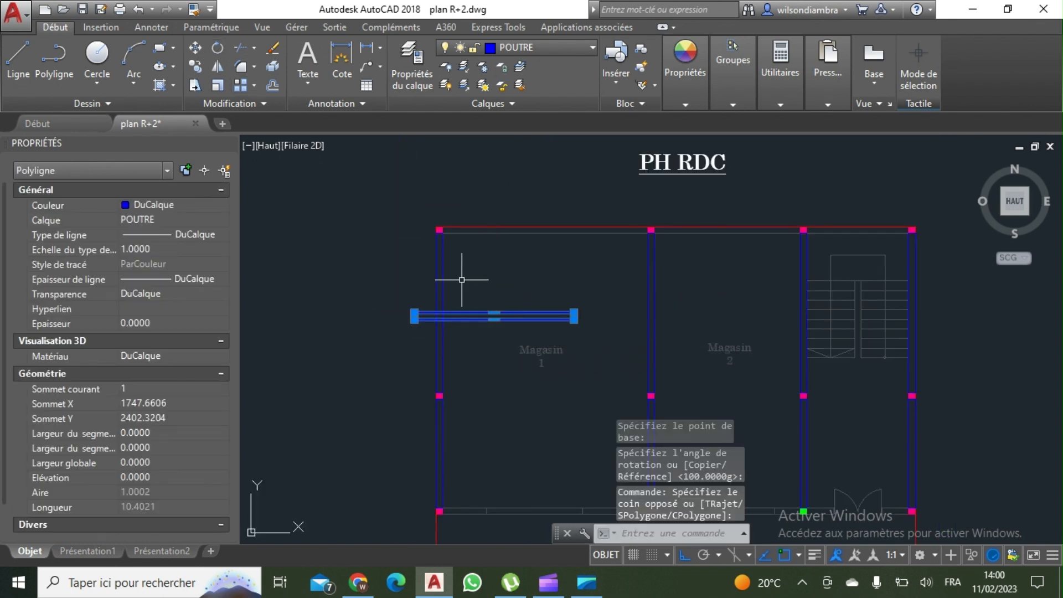
text(CP)
key(Return)
scroll(437, 309, up, 4)
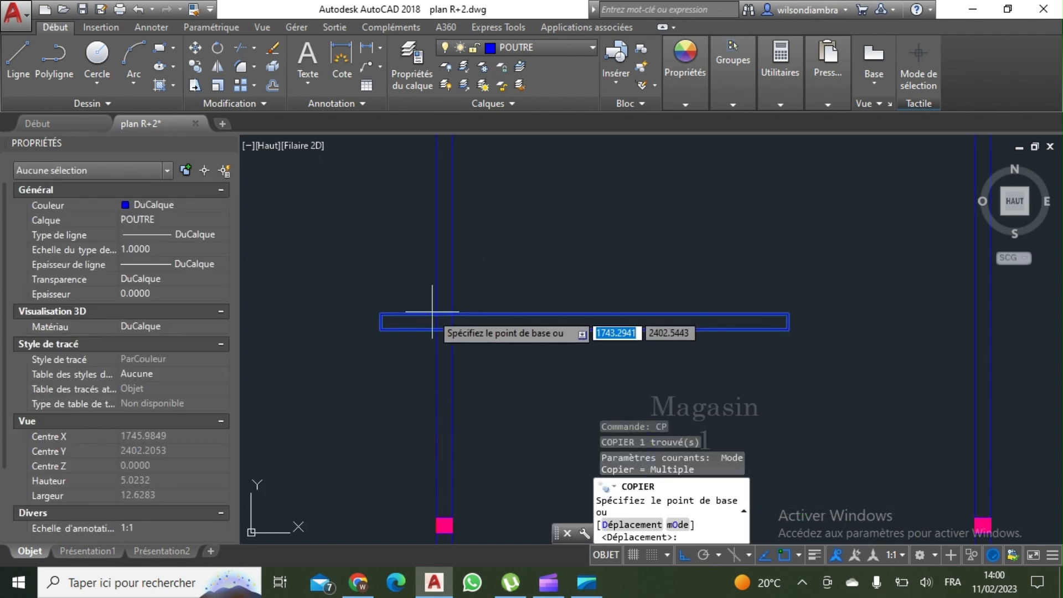
click(379, 321)
scroll(375, 328, down, 4)
click(460, 253)
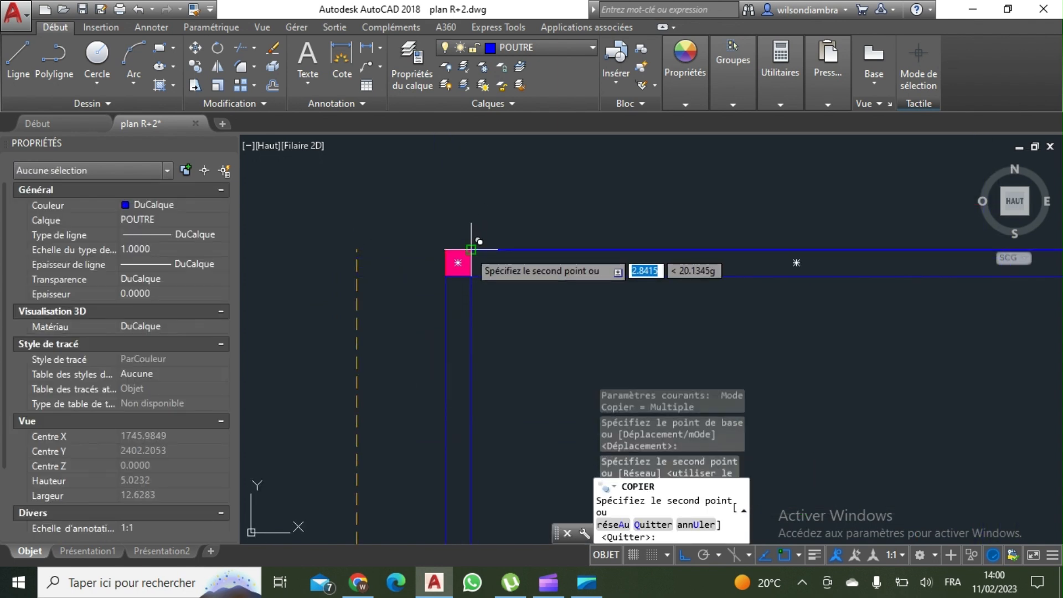
key(Escape)
Stretch the rear wall beam's right end to the near face of the rear column between Magasin 1 and Magasin 2
scroll(644, 261, up, 3)
click(557, 203)
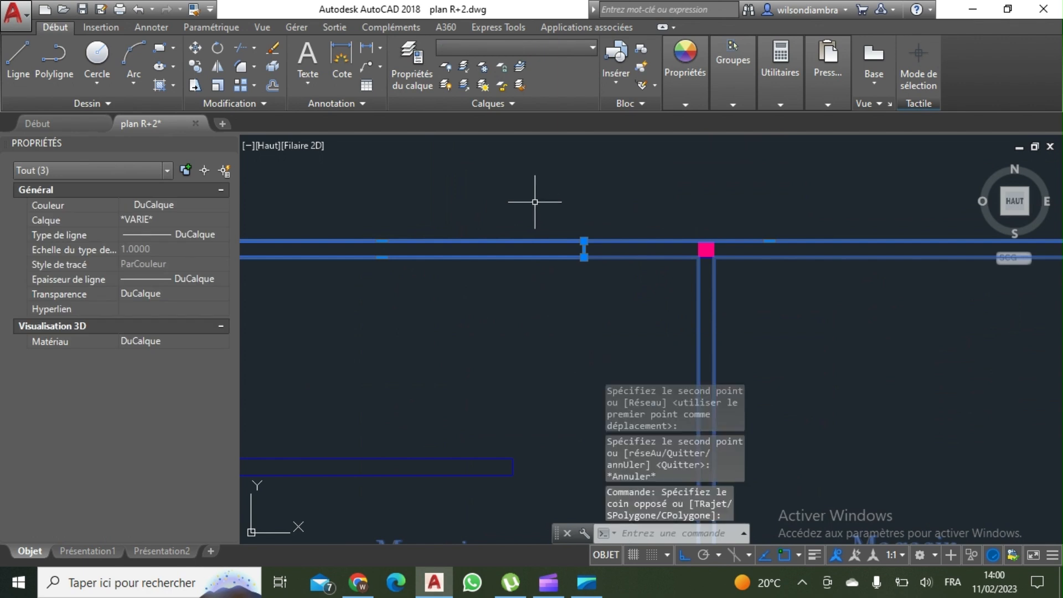
text(ET)
key(Return)
scroll(554, 221, up, 4)
click(574, 230)
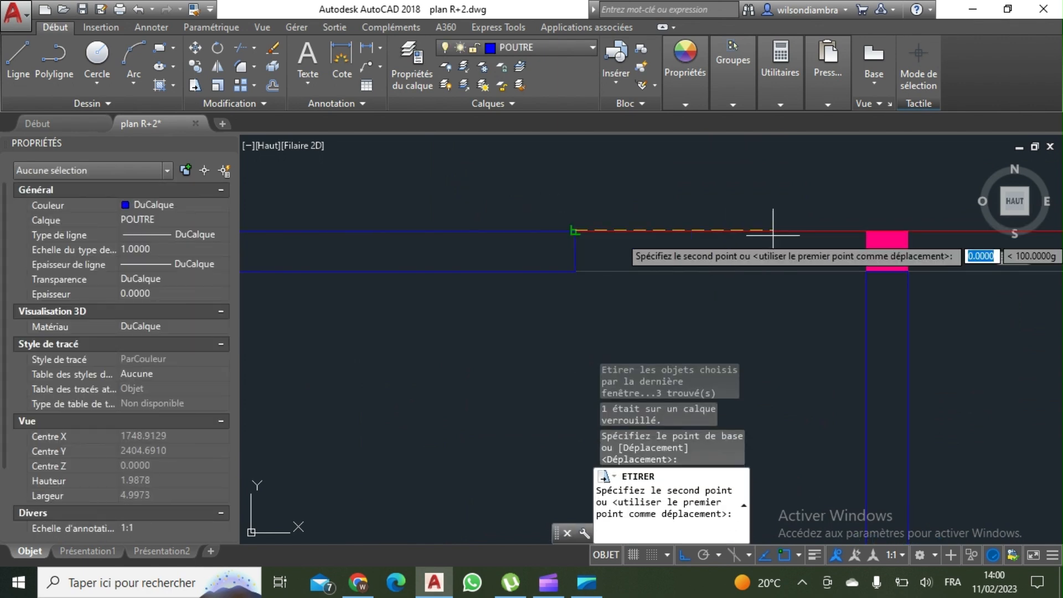
click(869, 230)
scroll(830, 226, down, 3)
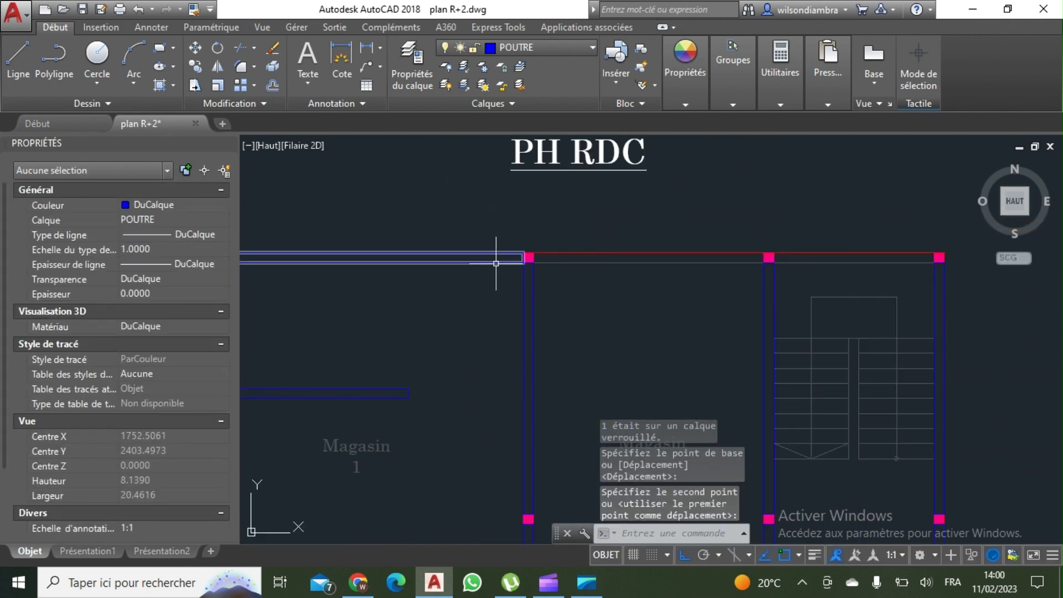
Copy the upper-edge beam above Magasin 1 into the next bay above Magasin 2, starting from the column face
click(496, 264)
text(CP)
key(Return)
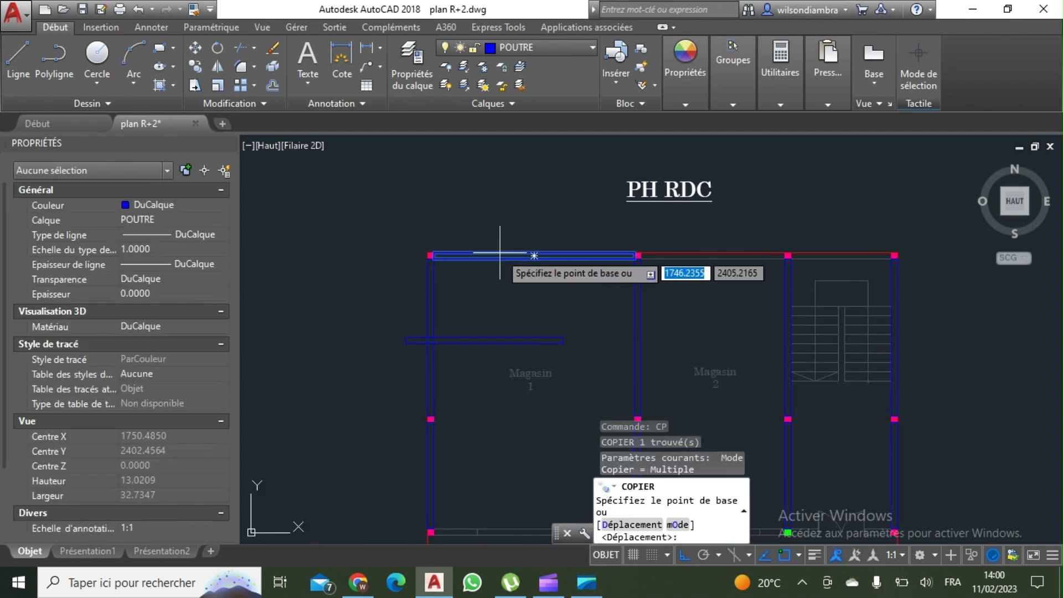
scroll(430, 247, up, 2)
click(429, 247)
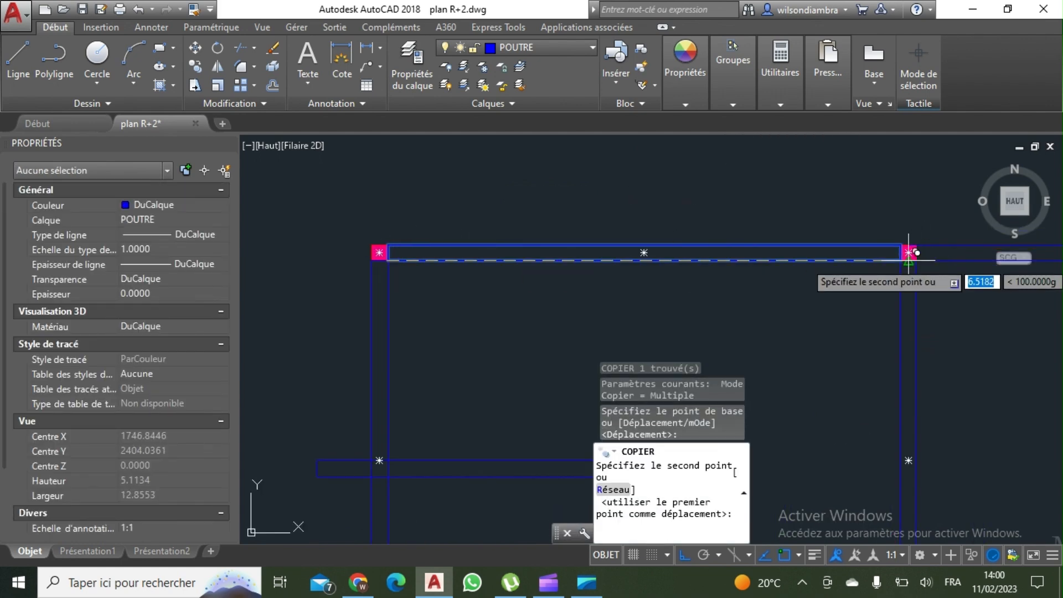
click(915, 246)
scroll(911, 251, down, 2)
middle_drag(909, 253, 477, 235)
key(Escape)
Stretch the free end of the copied Magasin 2 beam back to the near face of the column beside the staircase
scroll(664, 223, up, 3)
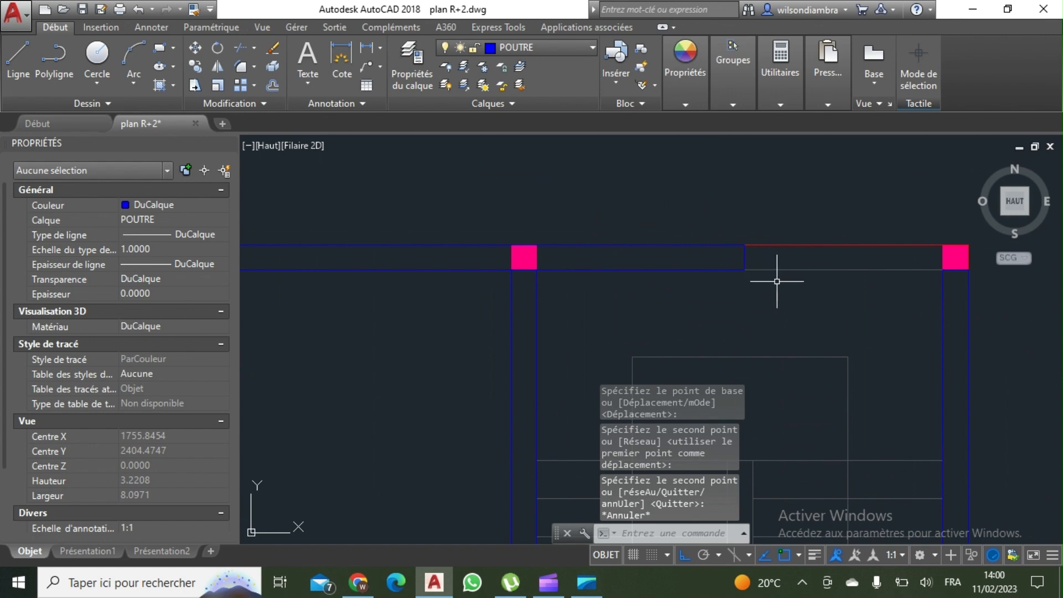
click(777, 281)
click(734, 176)
text(ET)
key(Return)
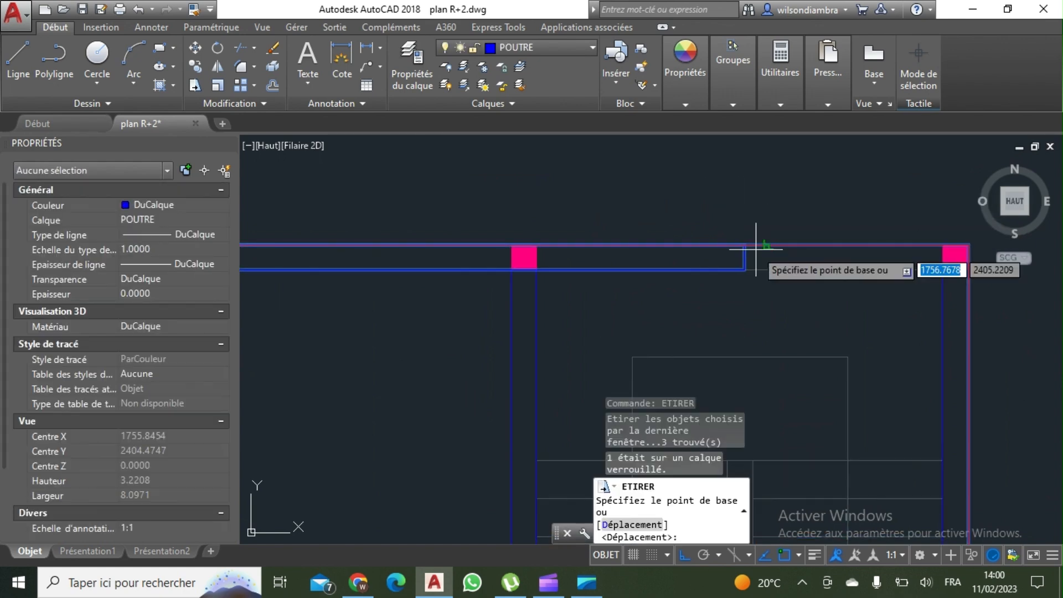
click(745, 245)
click(512, 245)
scroll(538, 241, down, 2)
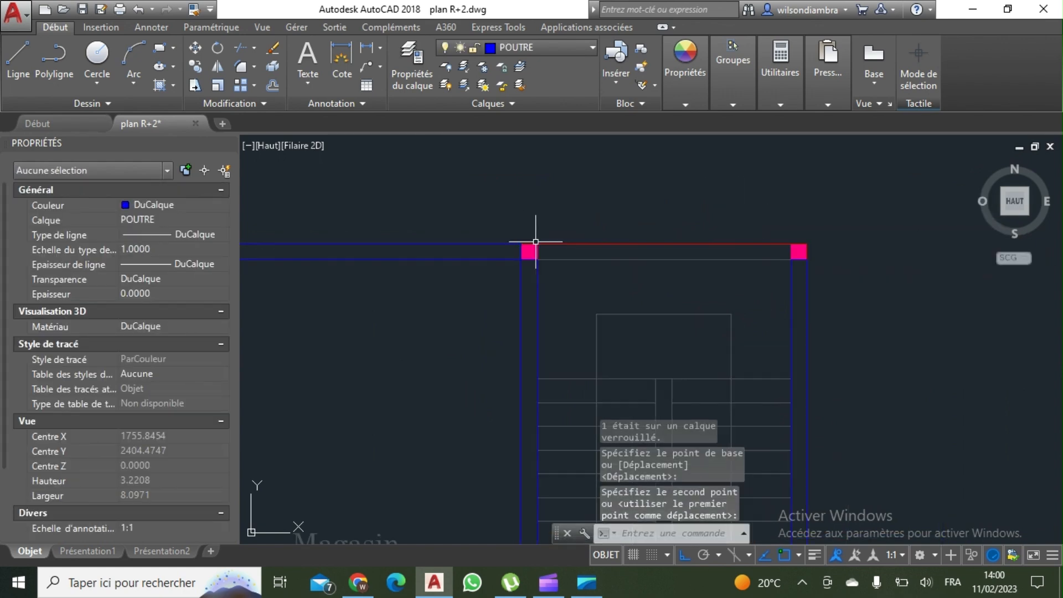
Copy the upper-edge beam above Magasin 2 into the staircase bay, starting from the column face
middle_drag(537, 241, 809, 275)
click(727, 308)
click(641, 204)
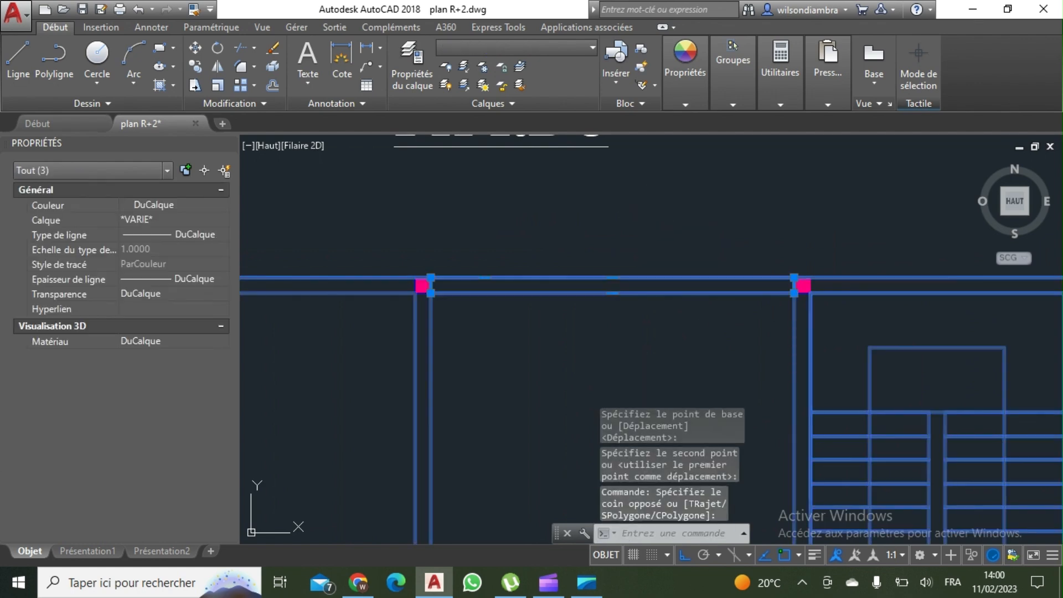
key(Escape)
click(595, 308)
click(572, 281)
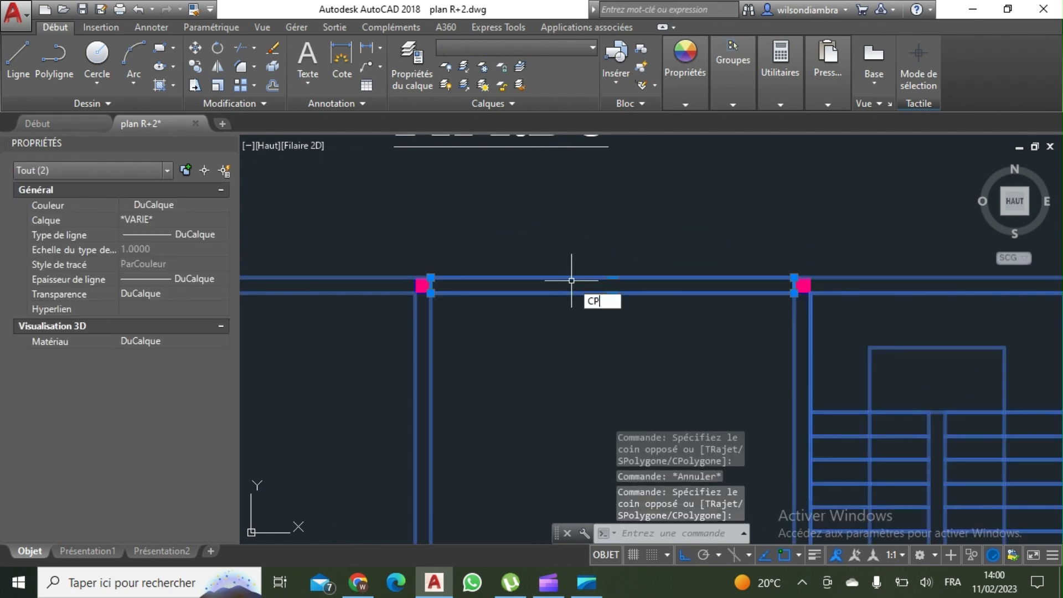
key(Return)
click(432, 283)
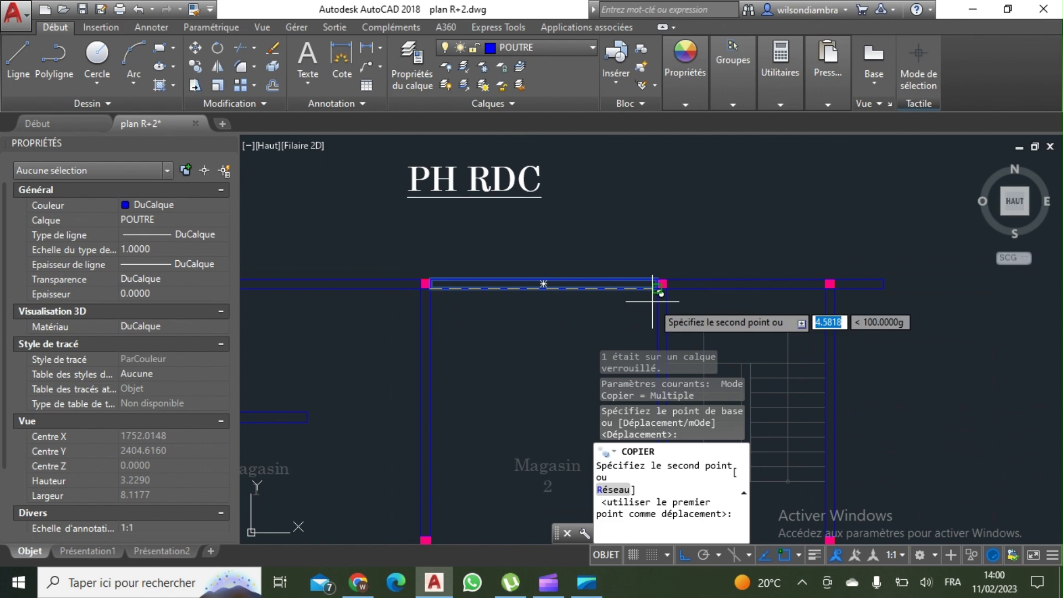
click(661, 288)
middle_drag(656, 285, 575, 253)
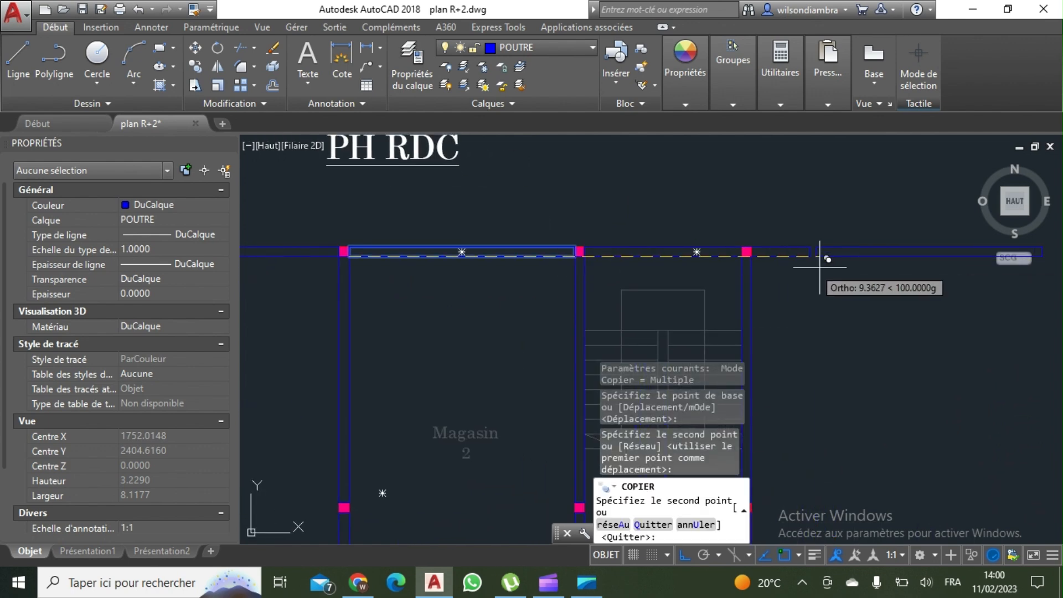
key(Escape)
Stretch the overhanging end of the staircase-bay beam back to the near face of the outer corner column
click(826, 261)
click(795, 226)
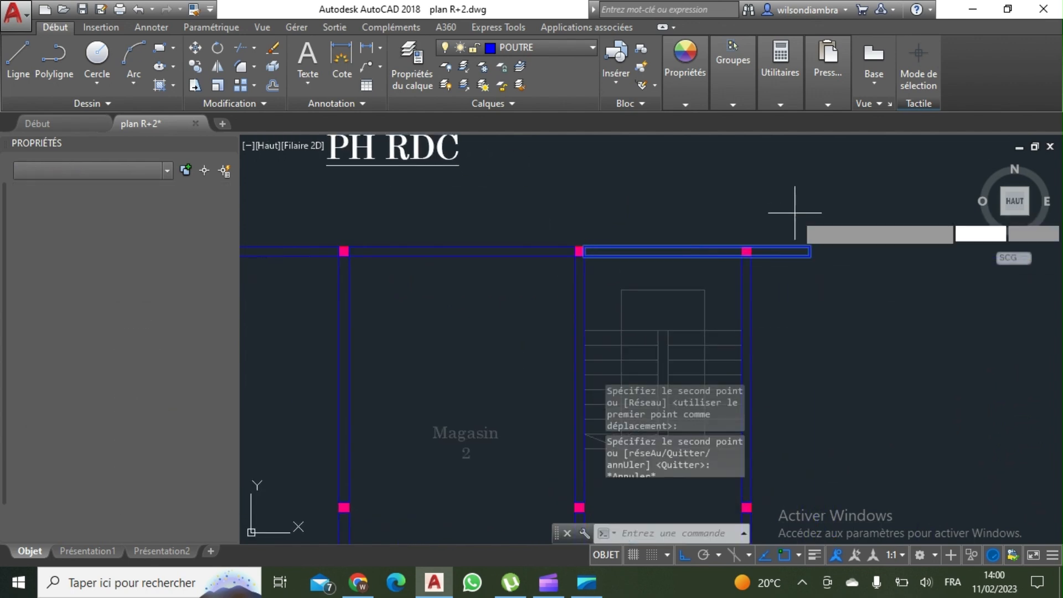
text(et)
key(Return)
scroll(812, 247, up, 3)
click(808, 273)
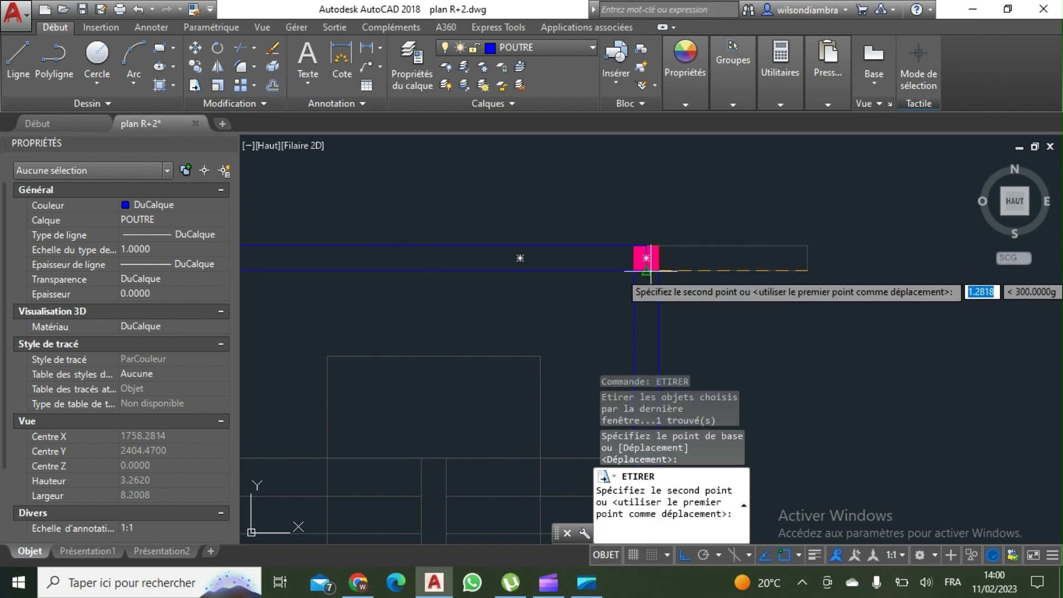
scroll(689, 190, down, 5)
key(Escape)
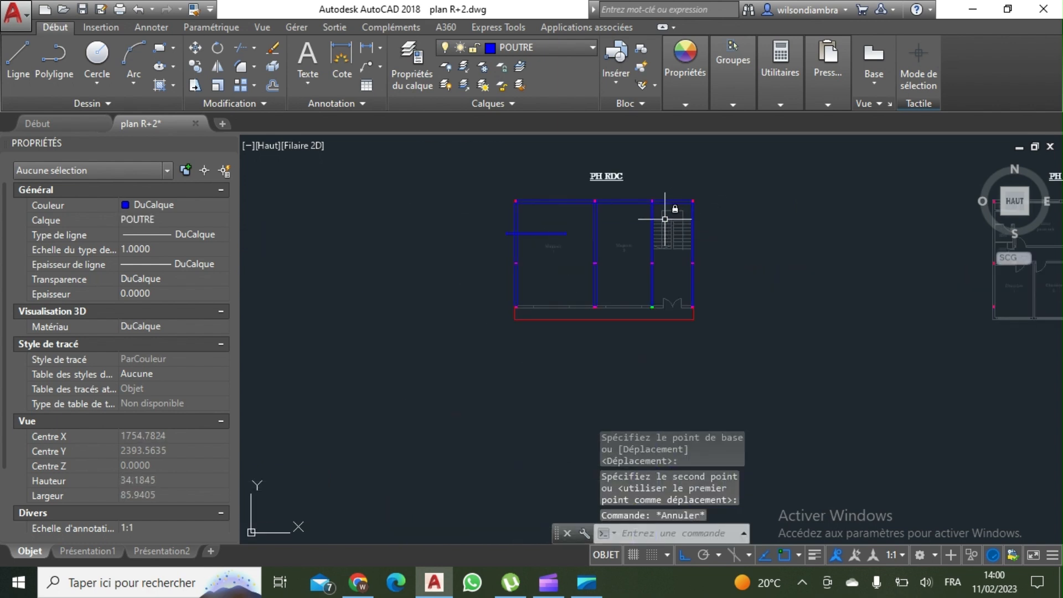
Delete the loose horizontal beam lying across Magasin 1
click(578, 240)
click(582, 233)
key(Delete)
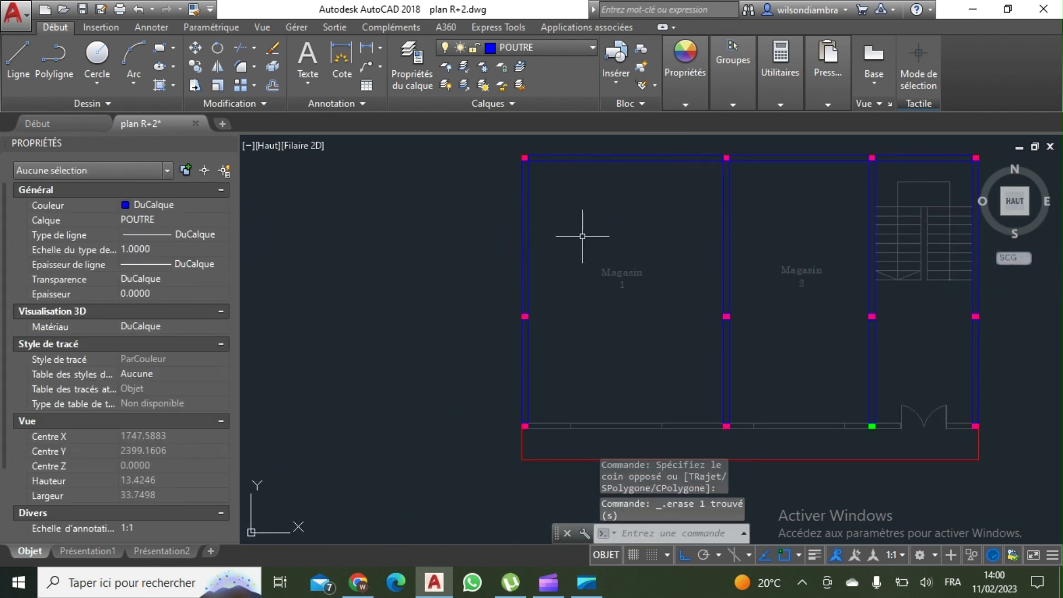
Copy the three upper-edge beams of PH RDC down to the row of columns along the front facade
scroll(668, 232, up, 2)
click(673, 231)
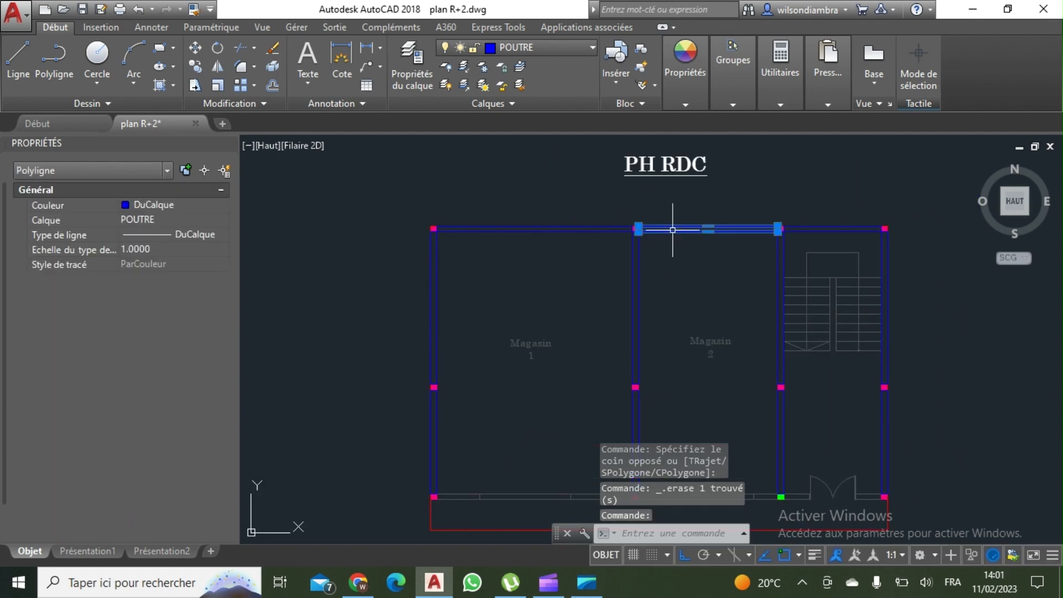
click(837, 230)
click(598, 228)
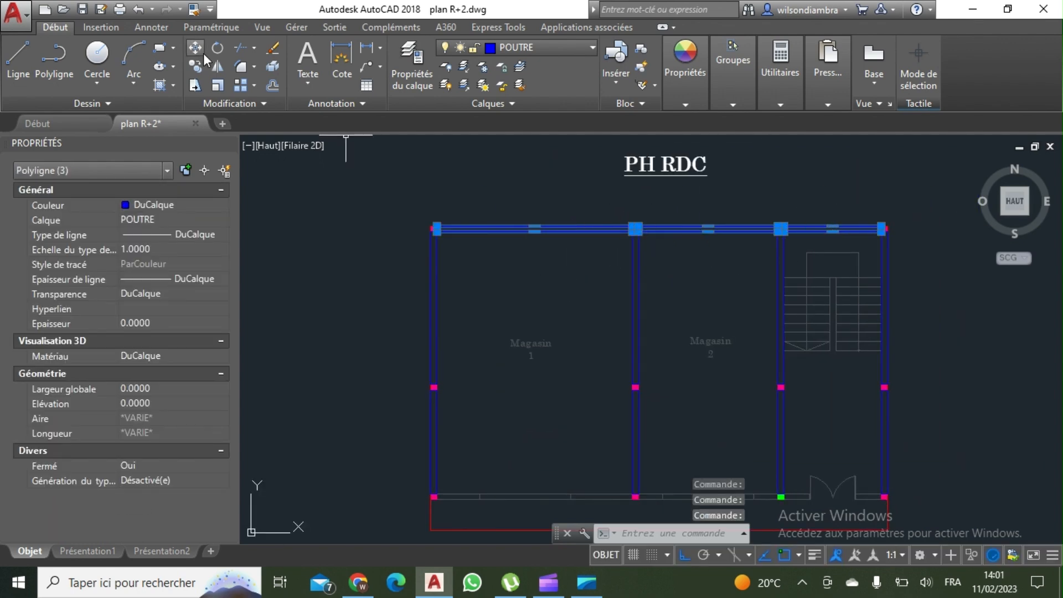
click(195, 68)
scroll(570, 227, up, 5)
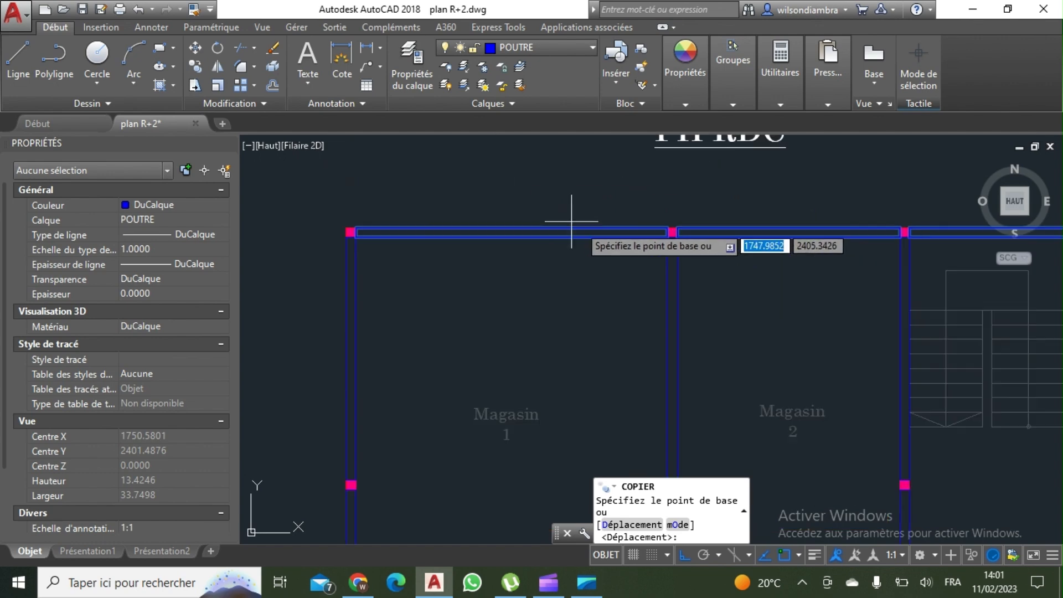
click(676, 235)
scroll(677, 235, down, 5)
scroll(642, 356, up, 5)
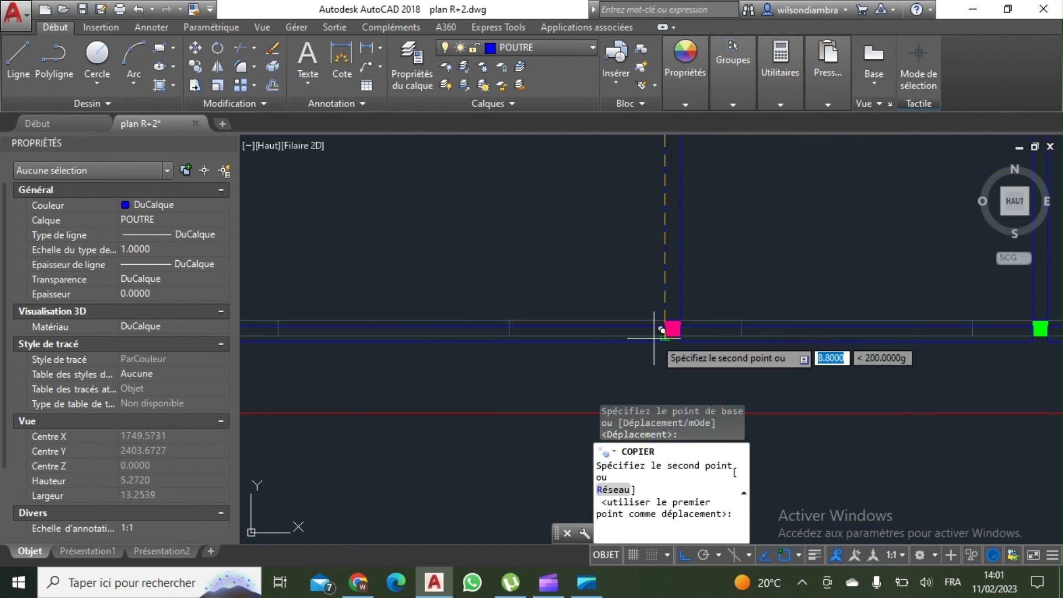
click(665, 335)
key(Escape)
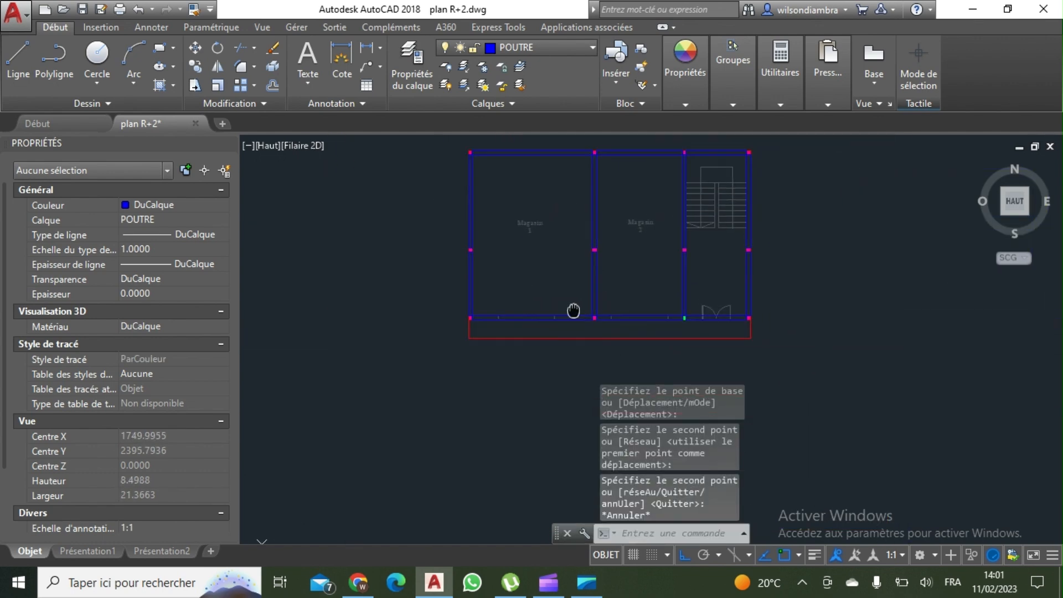
Review the beam layout of PH RDC and its front facade alongside the PH ETAGE 1 plan
scroll(570, 310, down, 3)
scroll(432, 289, up, 3)
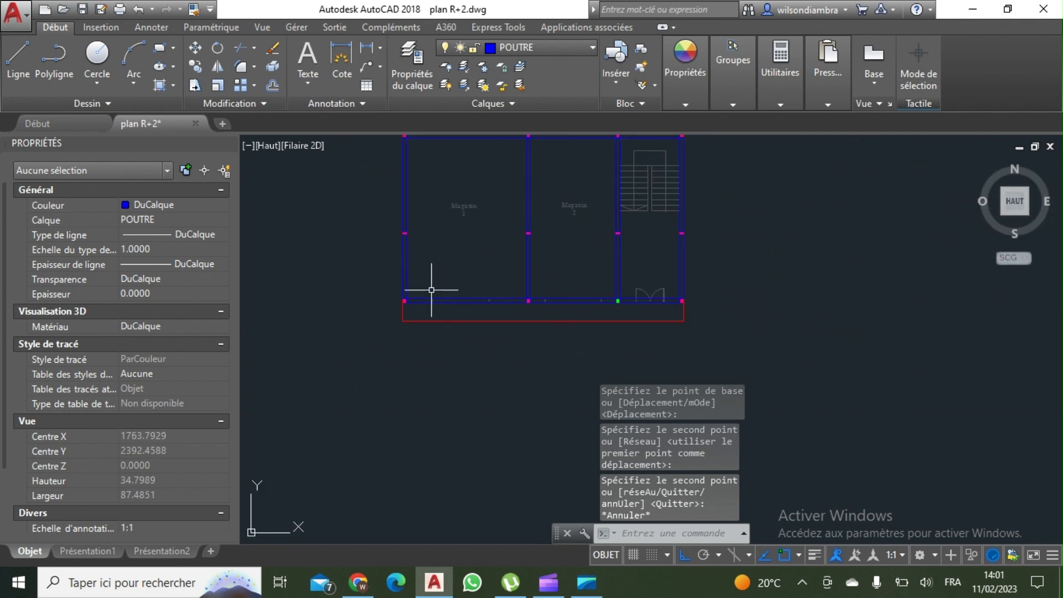
scroll(446, 296, up, 2)
scroll(490, 285, down, 2)
middle_drag(476, 286, 471, 305)
scroll(443, 319, up, 2)
scroll(515, 309, down, 2)
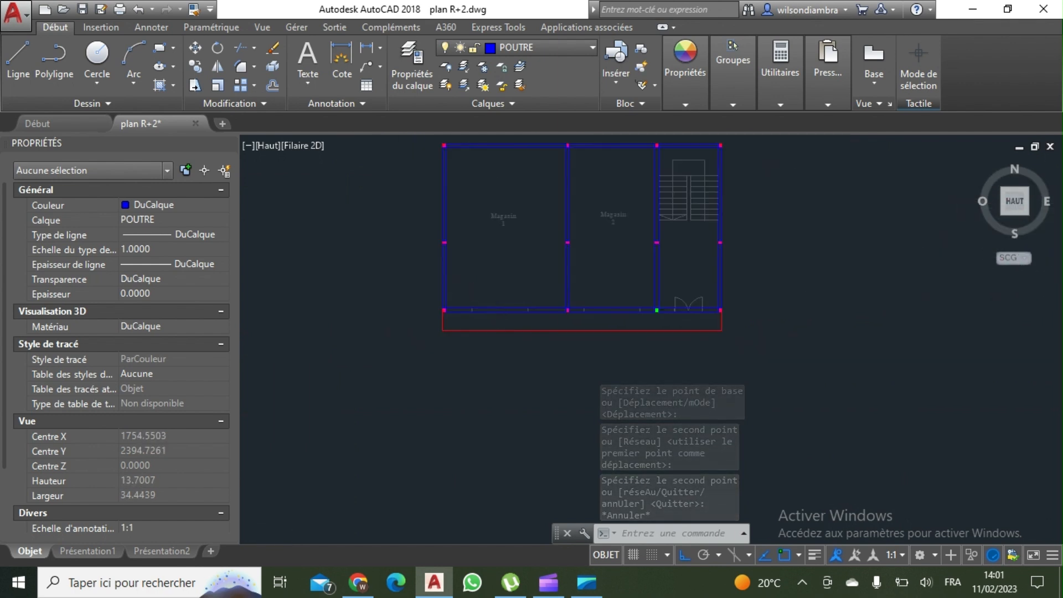
scroll(612, 304, down, 4)
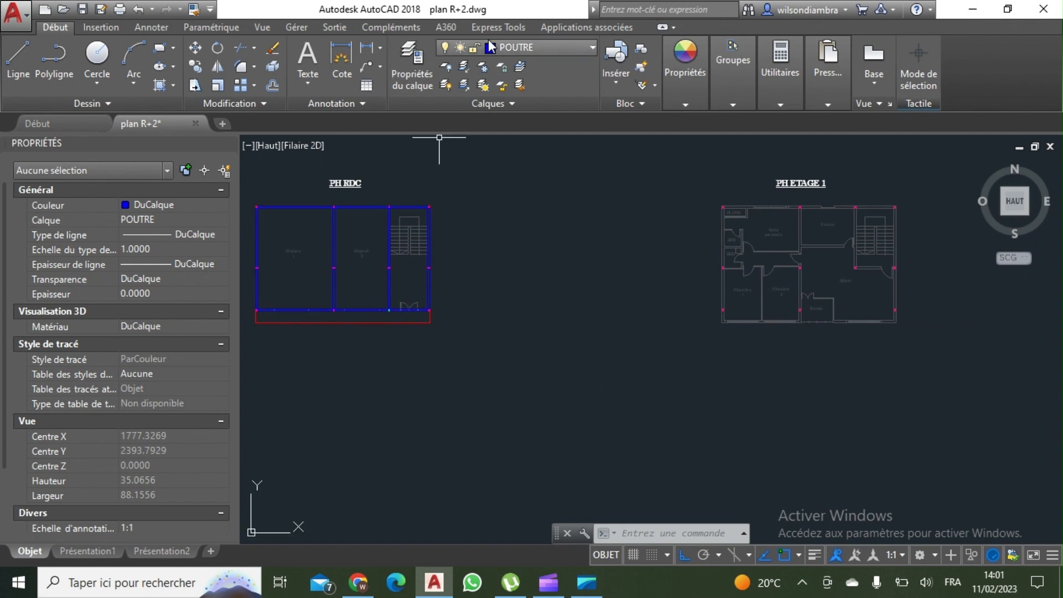
middle_drag(286, 378, 498, 379)
scroll(511, 330, up, 4)
middle_drag(502, 331, 501, 335)
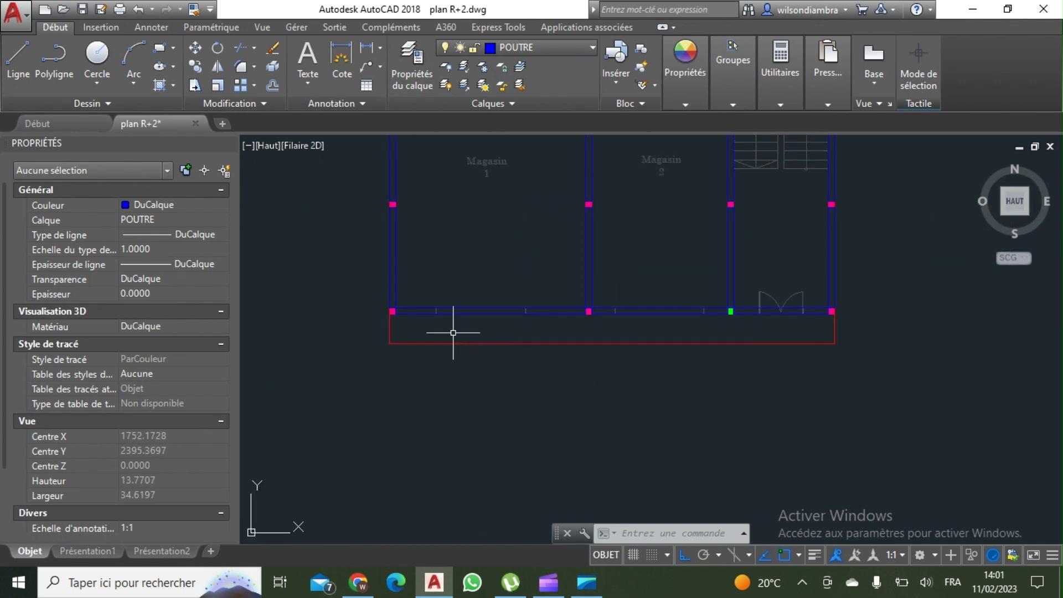
scroll(438, 331, down, 4)
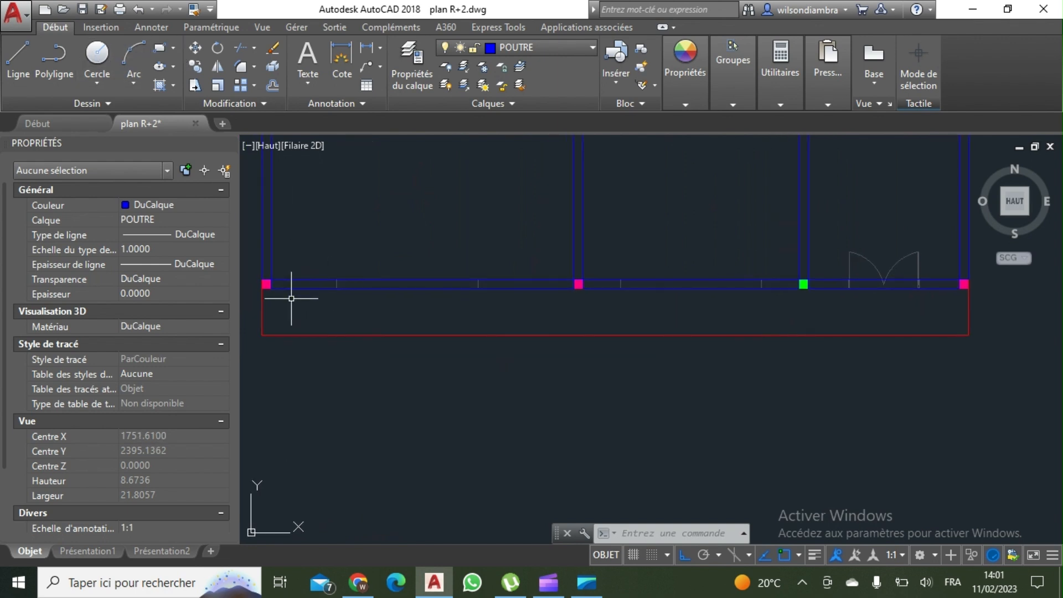
Examine the slab strip projecting beyond the front beams of PH RDC
click(291, 297)
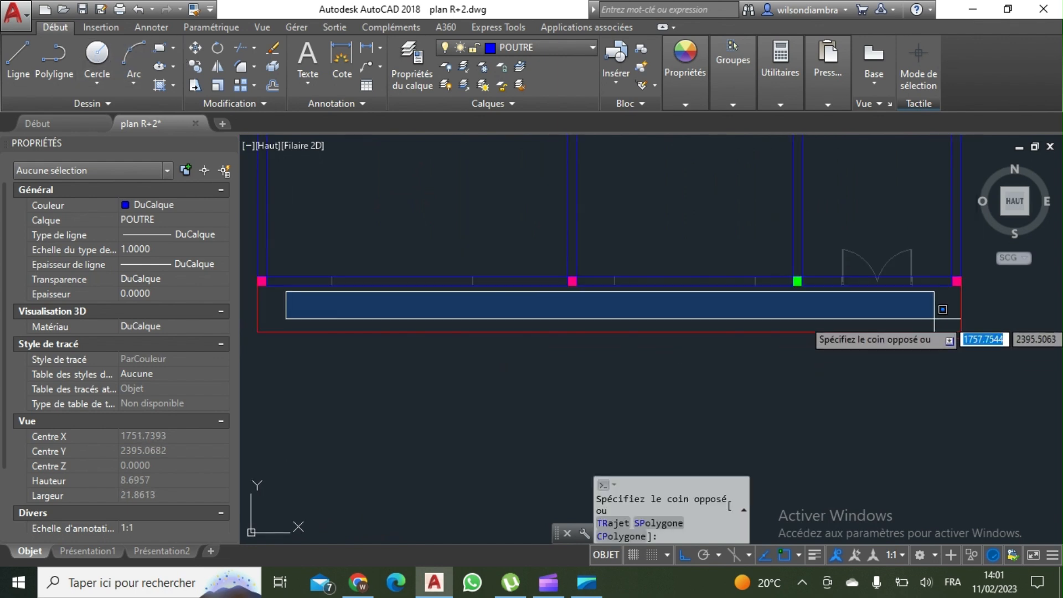
middle_drag(943, 309, 908, 329)
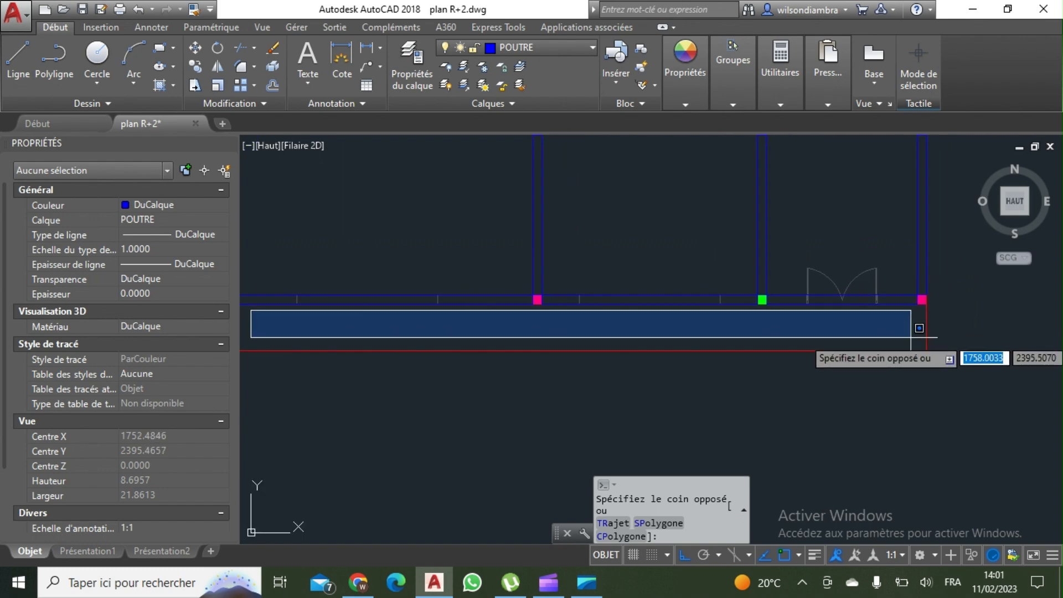
scroll(919, 328, down, 4)
key(Escape)
middle_drag(756, 317, 540, 340)
middle_drag(826, 336, 710, 331)
middle_drag(972, 372, 944, 367)
middle_drag(555, 349, 840, 338)
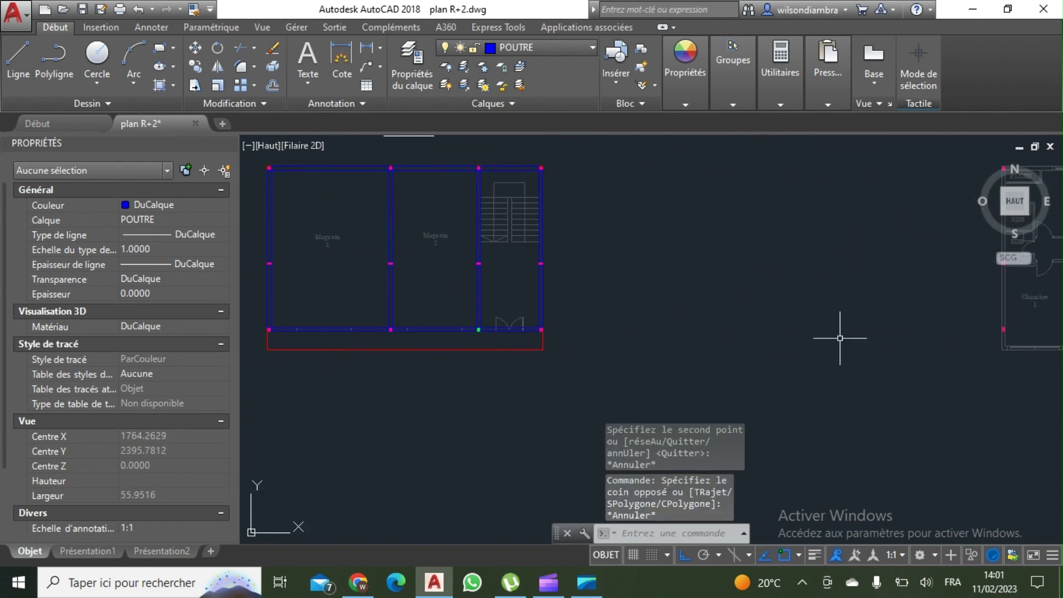
Thaw the "sup" layer to display the upper-floor plan over PH RDC
click(560, 48)
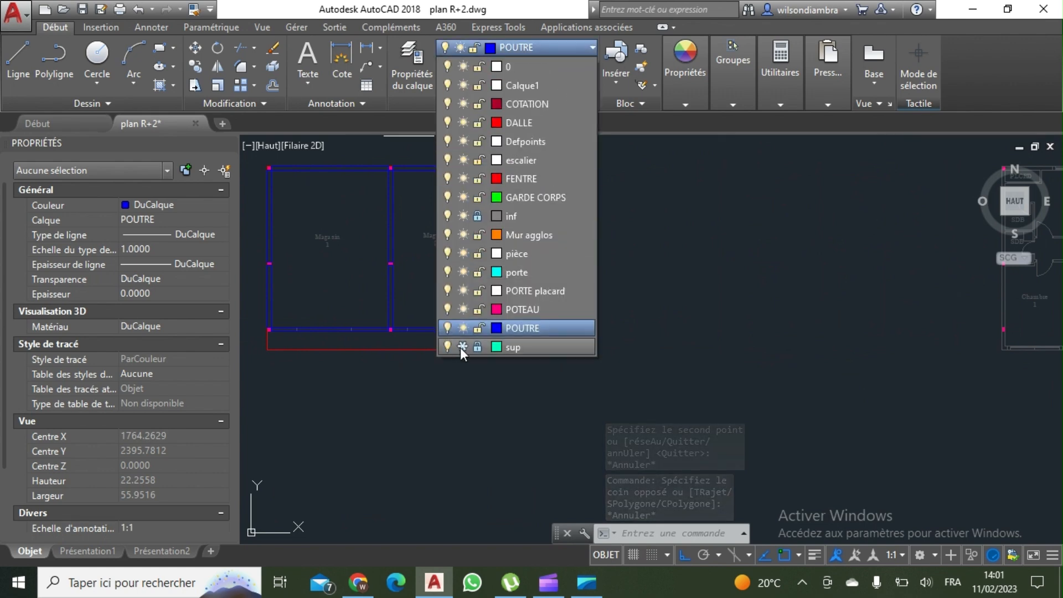
click(462, 346)
scroll(441, 343, up, 4)
key(Escape)
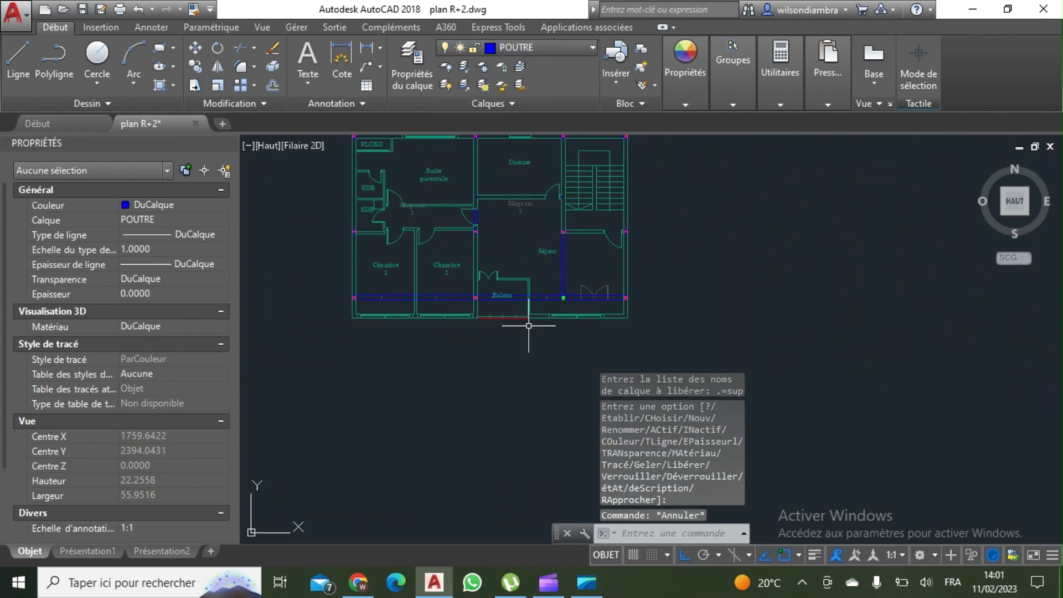
Examine how the upper-floor walls of Chambre 1, Chambre 2, Balcon and Séjour project beyond the front beams, comparing PH RDC with PH ETAGE 1
middle_drag(585, 235, 667, 233)
scroll(661, 283, down, 4)
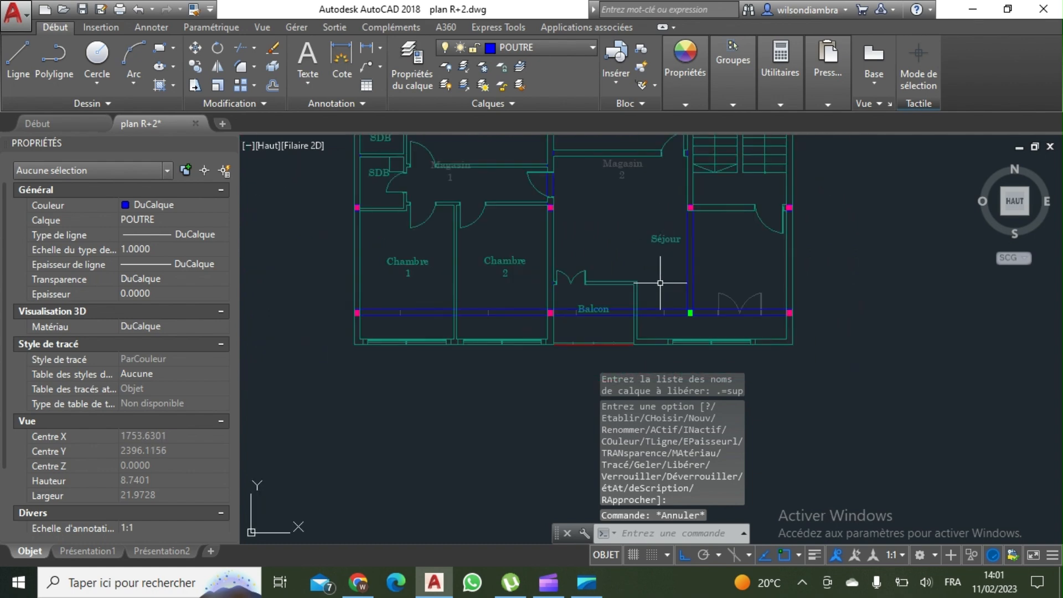
scroll(593, 310, up, 6)
scroll(546, 287, down, 4)
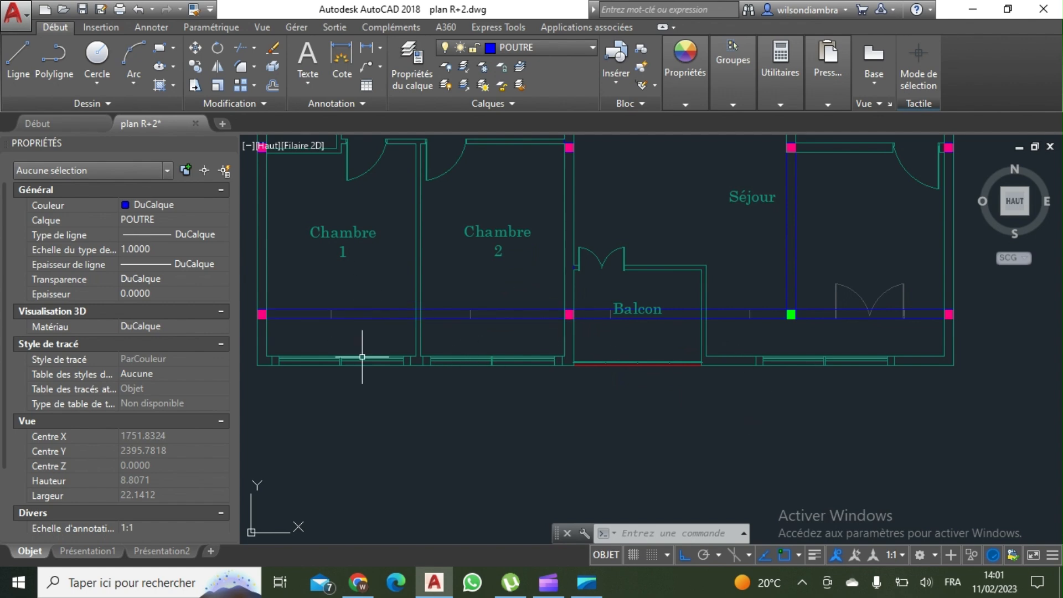
scroll(712, 363, down, 3)
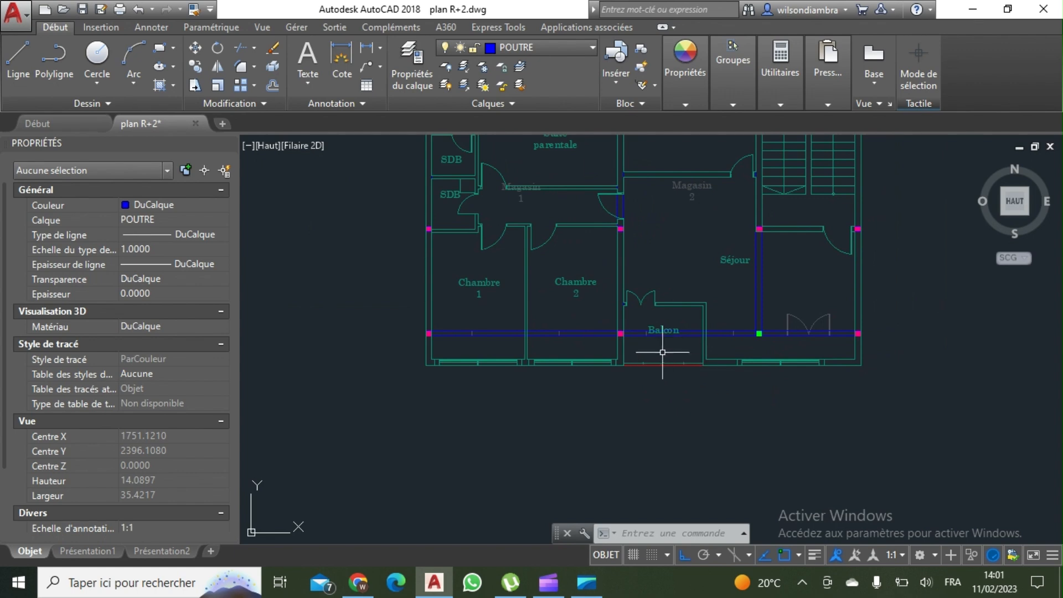
scroll(526, 360, down, 4)
scroll(772, 332, up, 6)
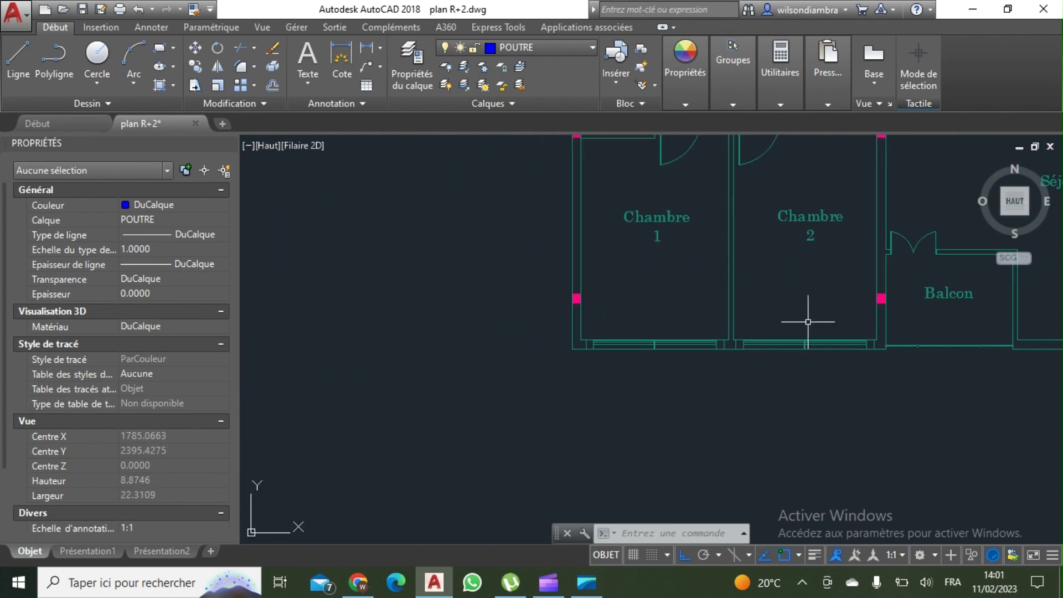
scroll(808, 321, down, 4)
scroll(693, 316, up, 4)
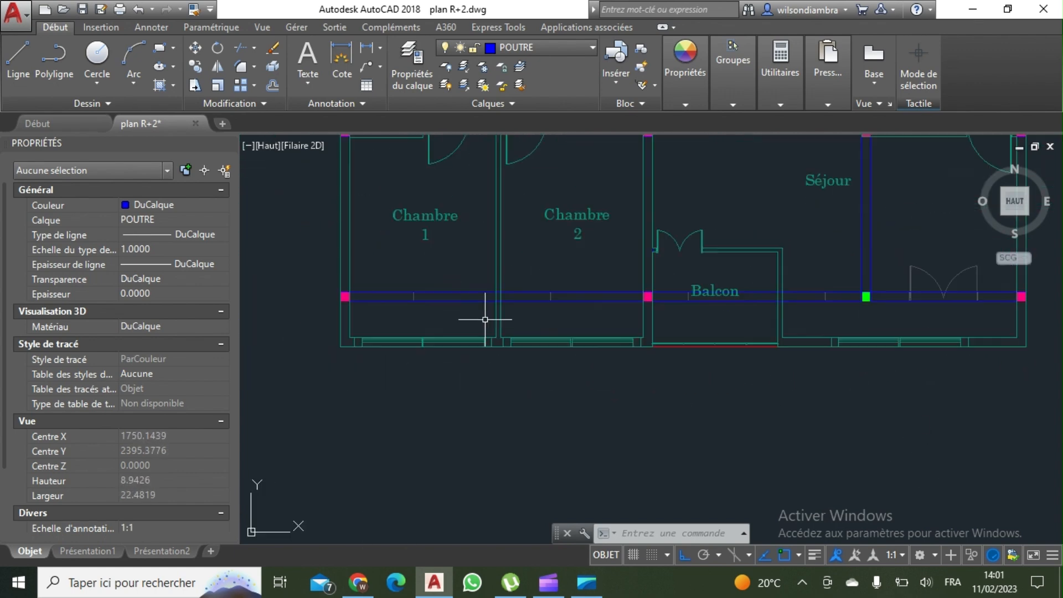
scroll(485, 320, down, 5)
scroll(831, 346, up, 3)
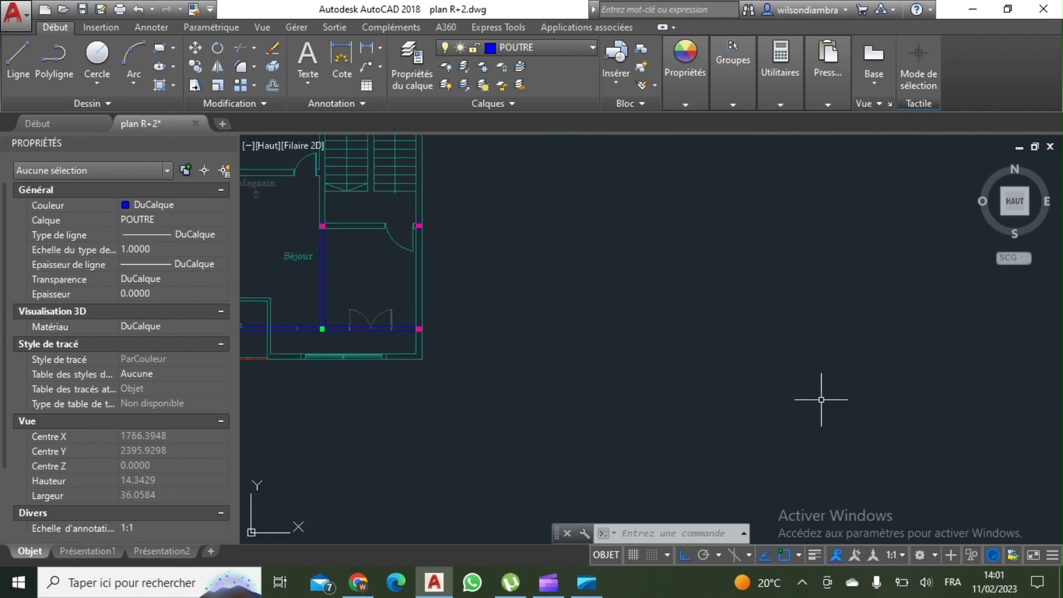
scroll(631, 370, down, 1)
middle_drag(960, 396, 779, 408)
scroll(596, 388, down, 1)
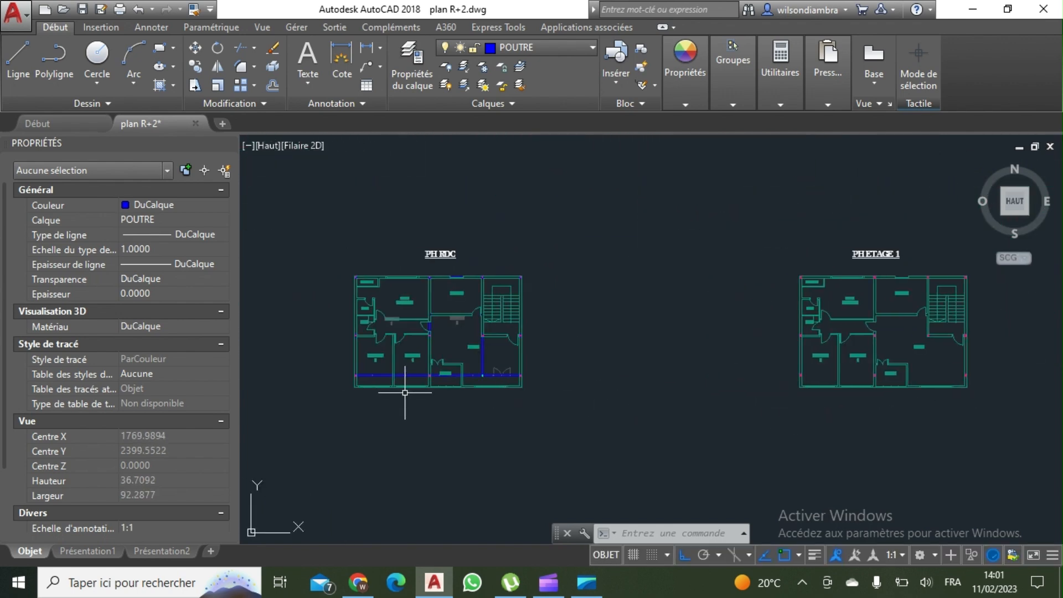
Freeze the "sup" layer to hide the upper-floor plan over PH RDC
scroll(405, 393, up, 4)
click(543, 50)
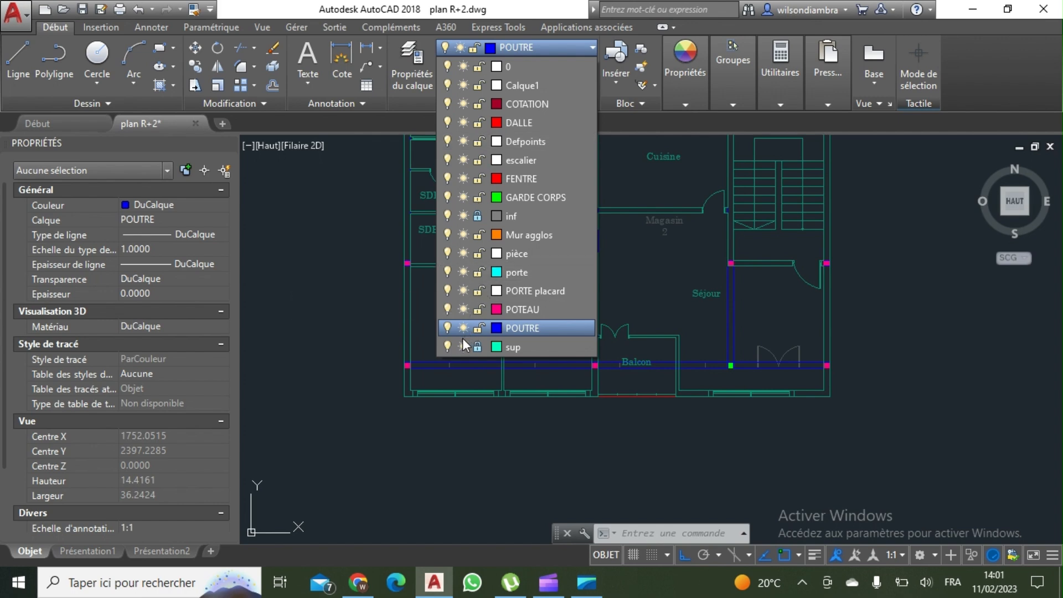
click(461, 349)
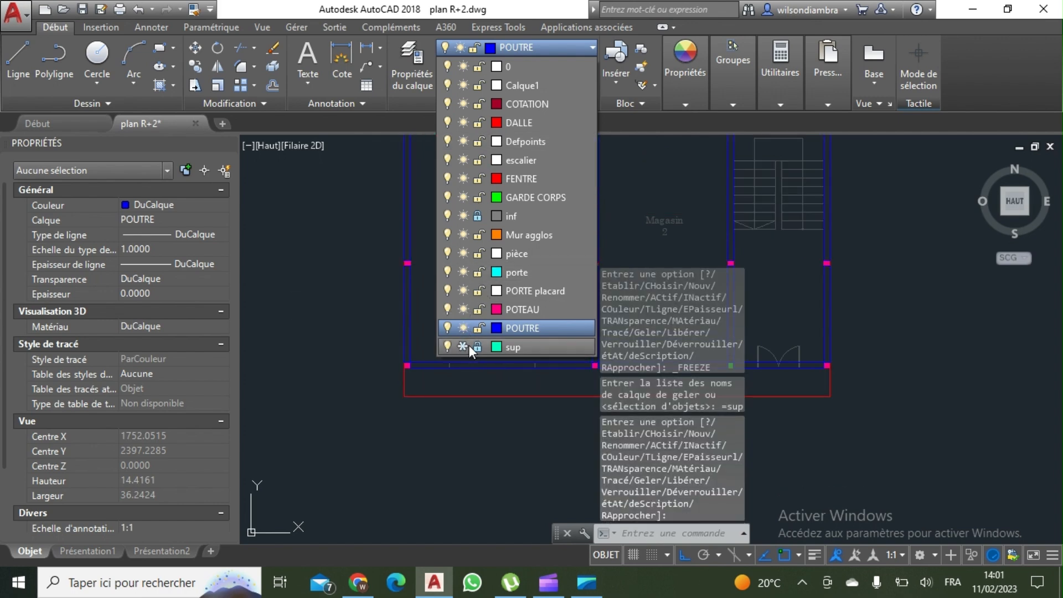
scroll(527, 312, down, 2)
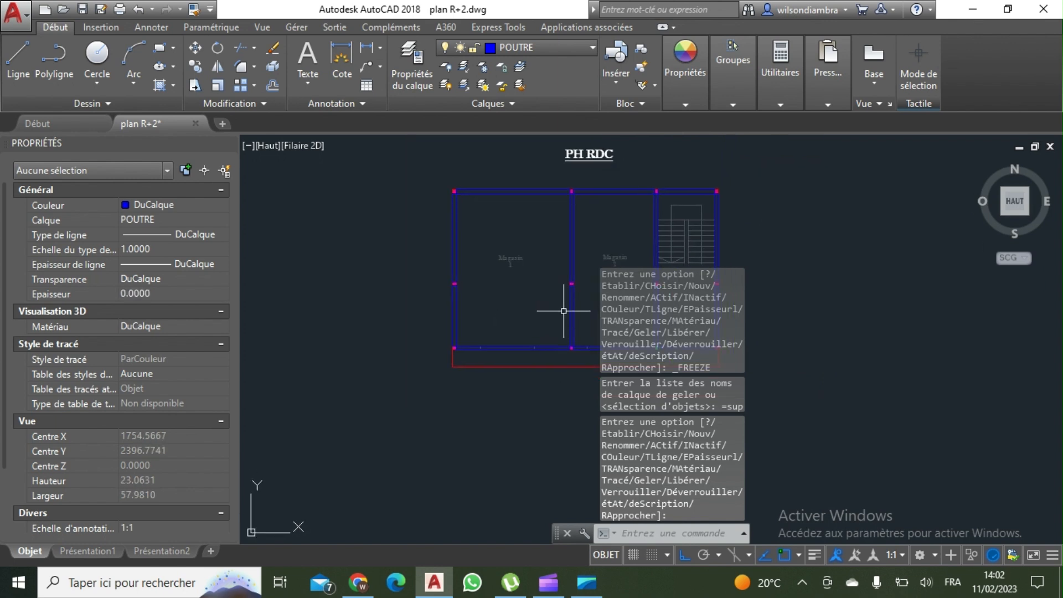
Extend the beam between Magasin 1 and Magasin 2 by 1.2 past its front column to the slab's front edge
scroll(499, 327, up, 4)
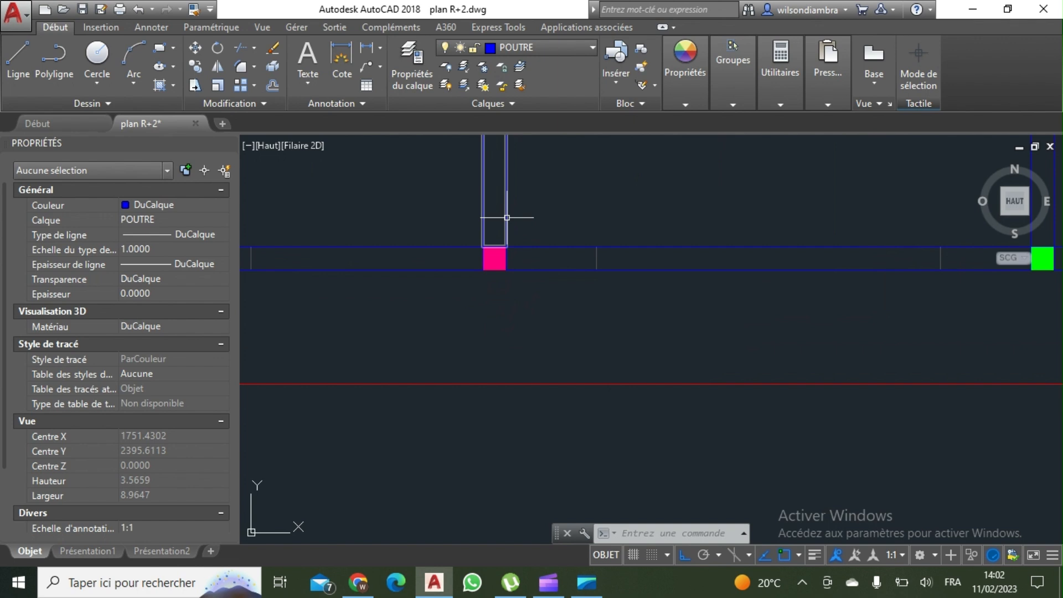
click(507, 217)
click(494, 258)
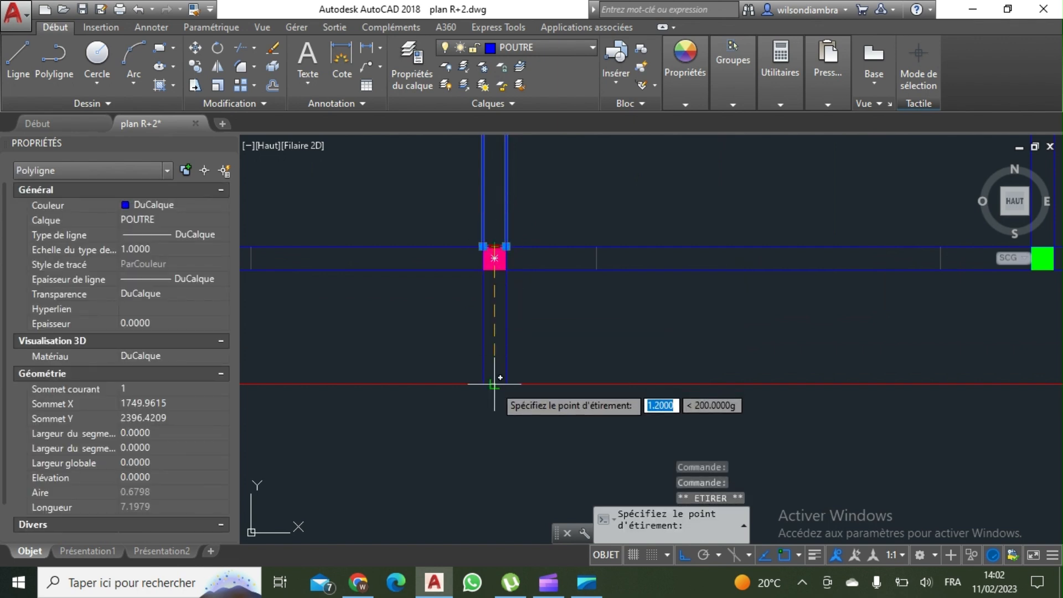
scroll(496, 221, down, 4)
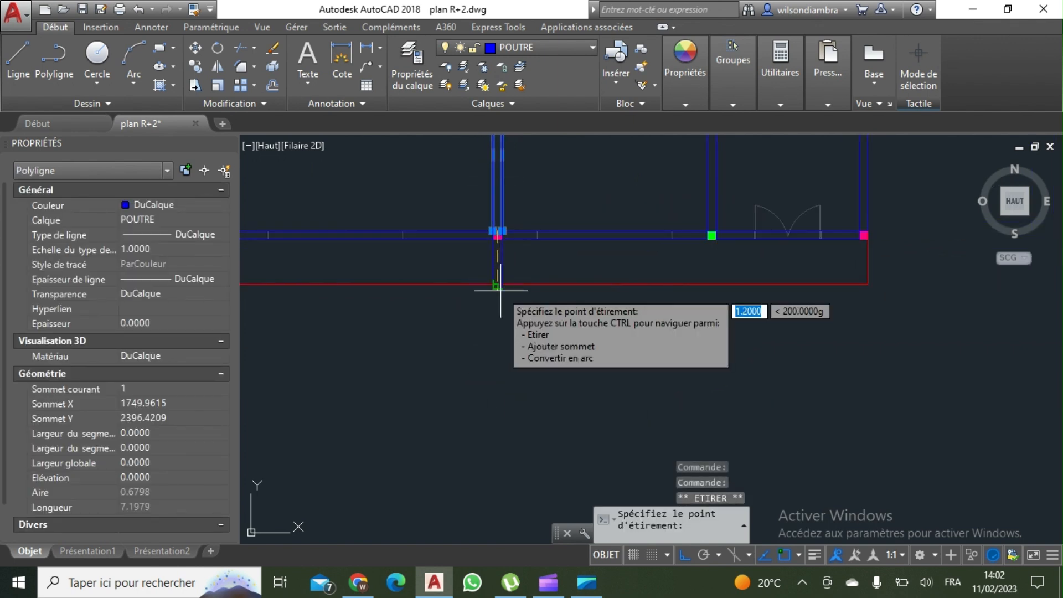
key(Escape)
key(Escape)
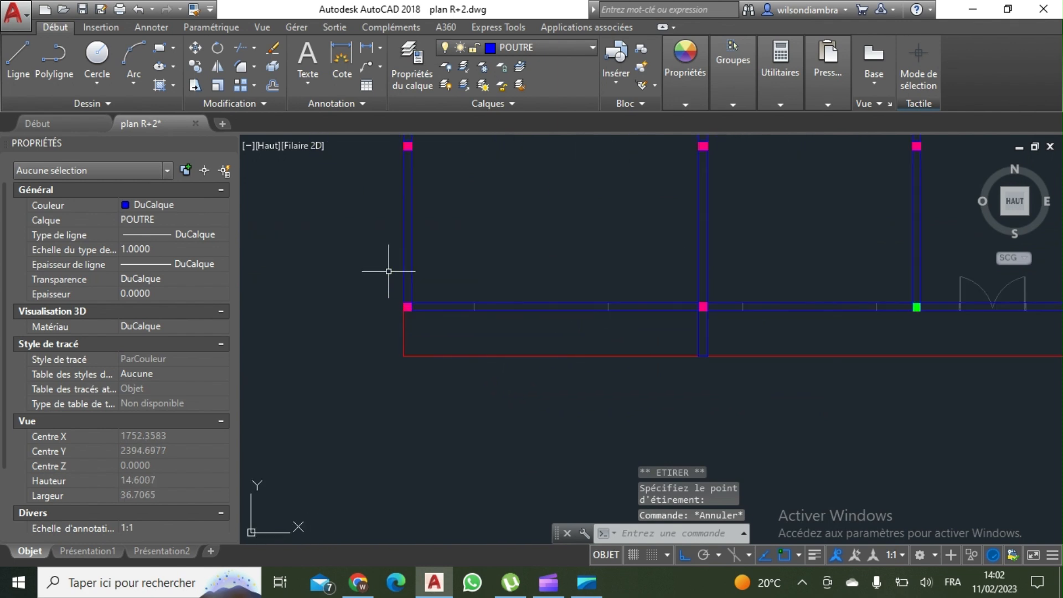
Extend the outer beam on the Magasin 1 side by 1.2 past its front column to the slab's front edge
click(410, 282)
scroll(408, 299, up, 3)
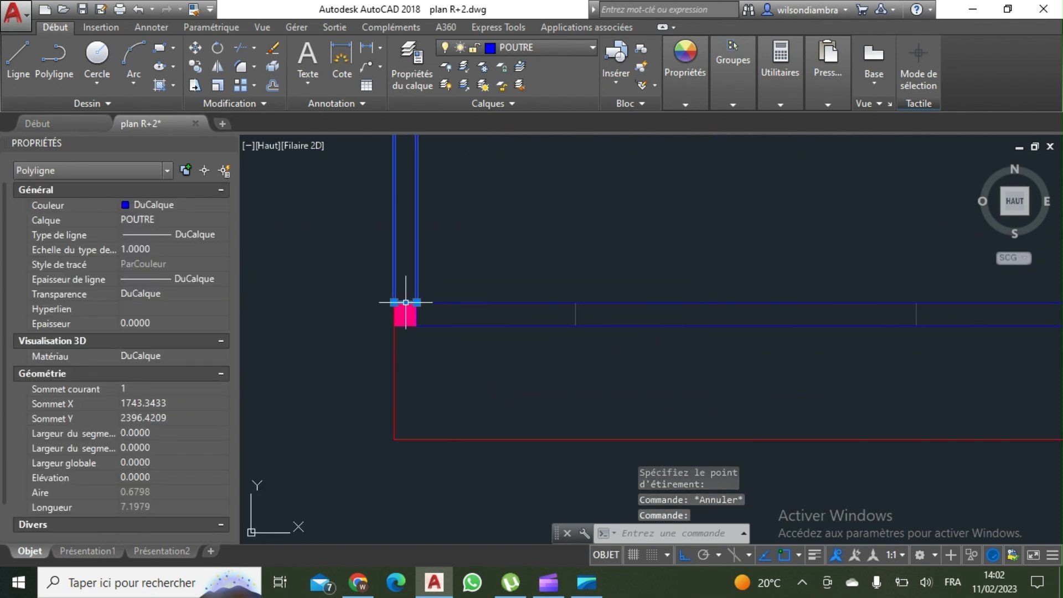
click(405, 314)
scroll(423, 399, down, 4)
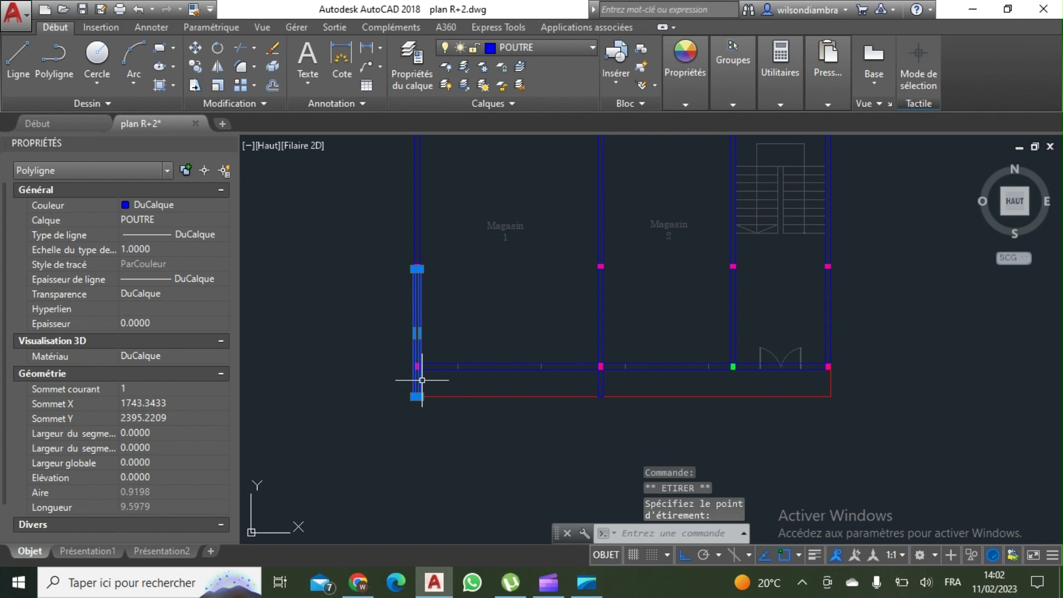
key(Escape)
mouse_move(564, 373)
middle_down()
mouse_move(577, 329)
mouse_move(567, 315)
middle_up()
scroll(714, 327, up, 2)
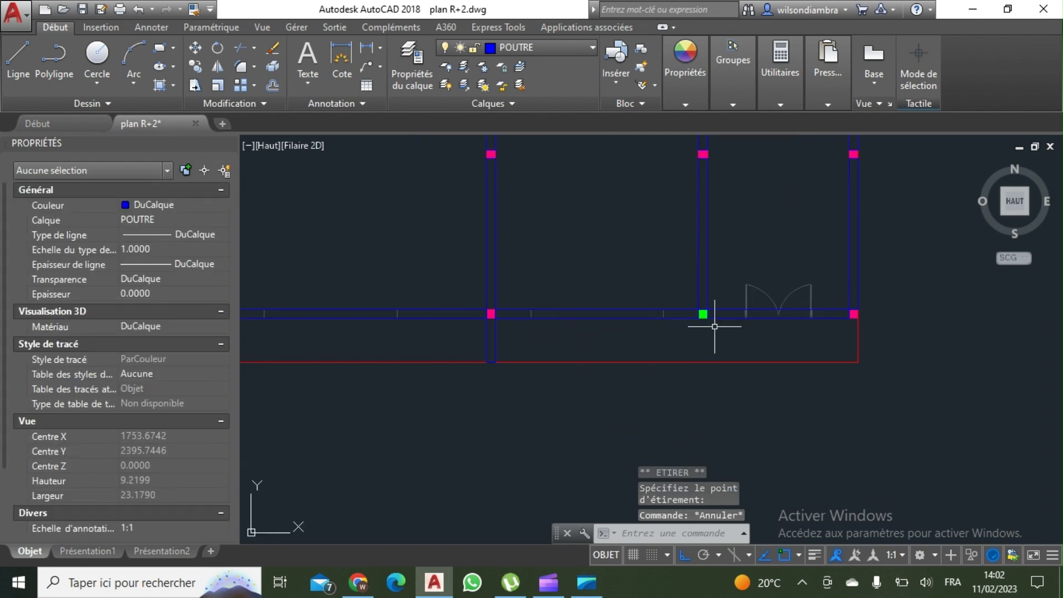
click(709, 294)
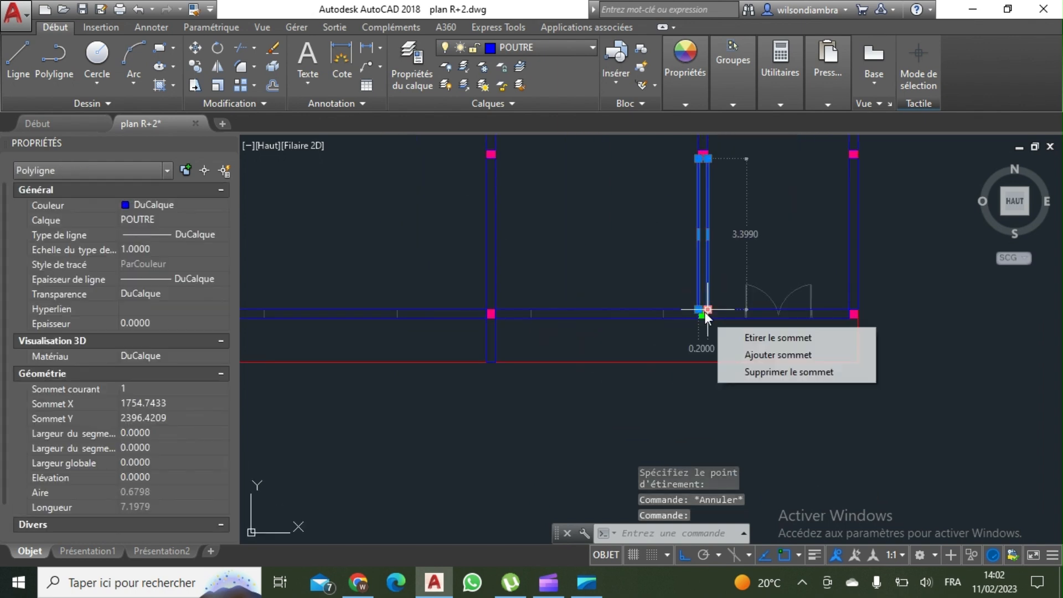
scroll(709, 320, up, 2)
scroll(699, 303, up, 2)
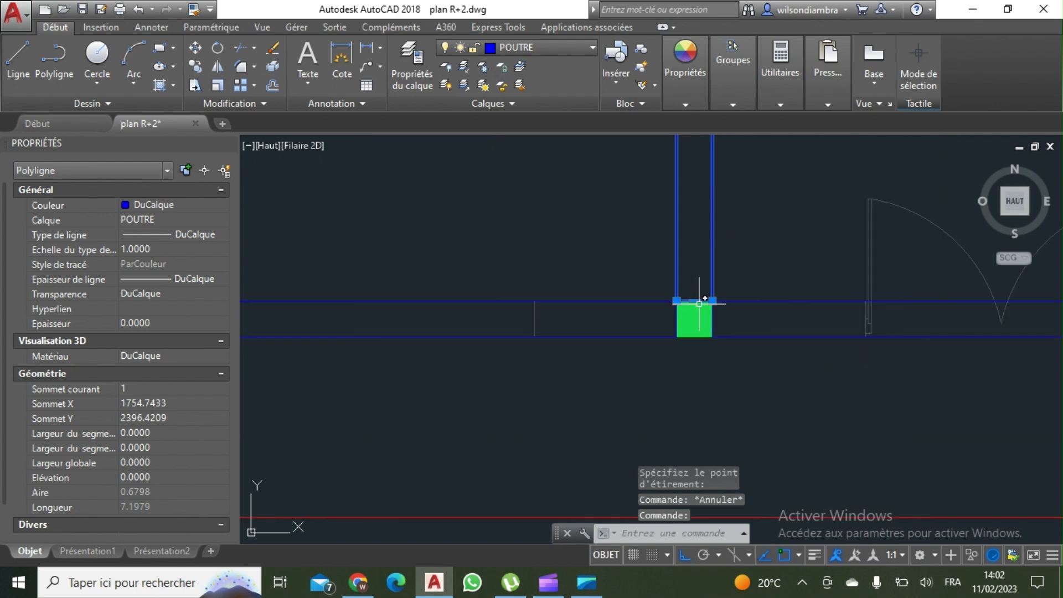
scroll(694, 301, down, 2)
key(Escape)
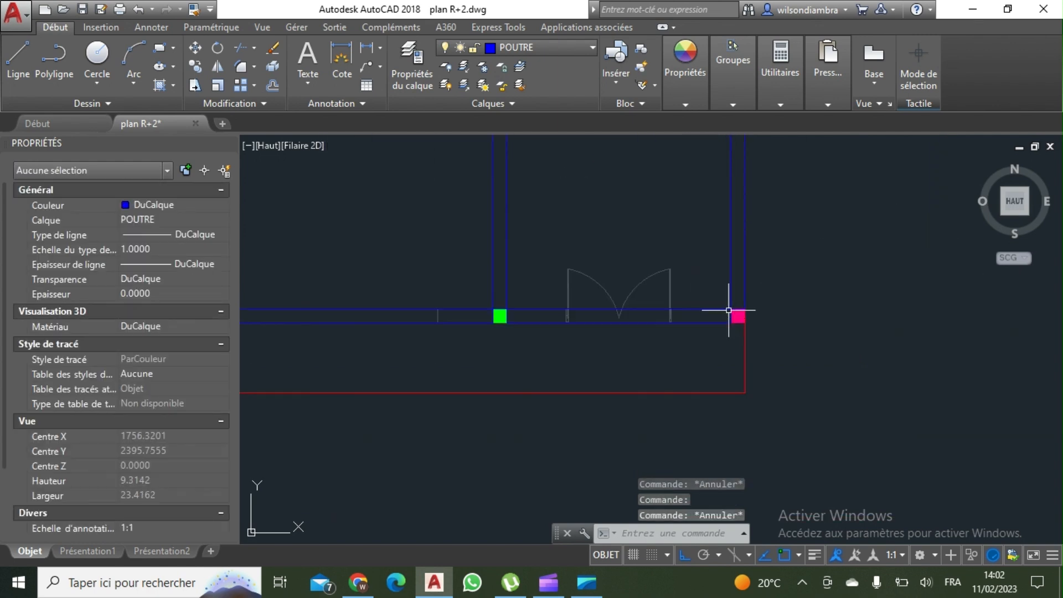
Extend the outer beam on the staircase side past its front column to the slab's front edge
click(732, 285)
click(738, 309)
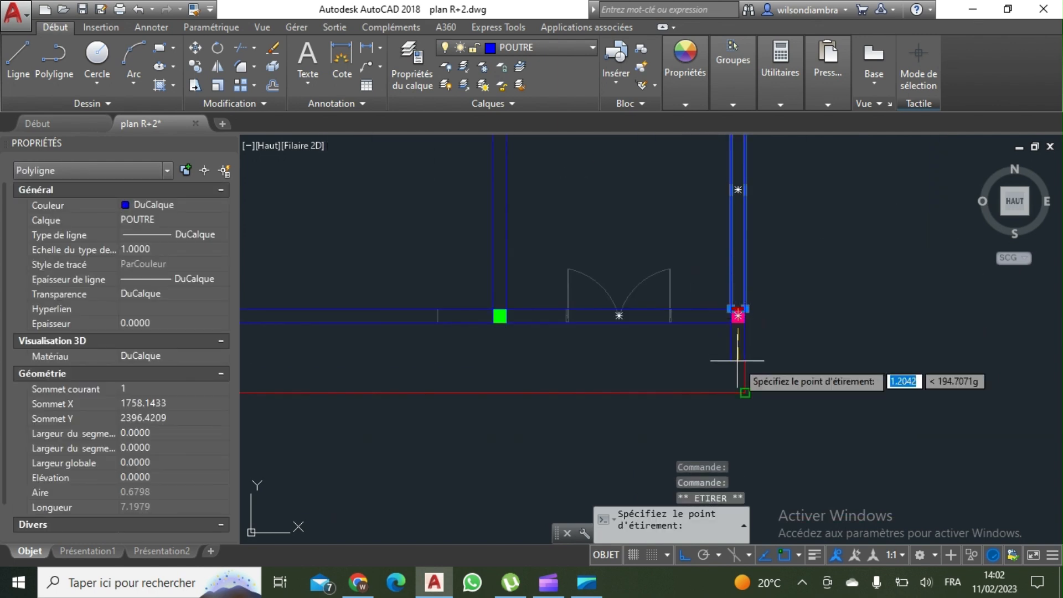
scroll(738, 382, down, 2)
key(Escape)
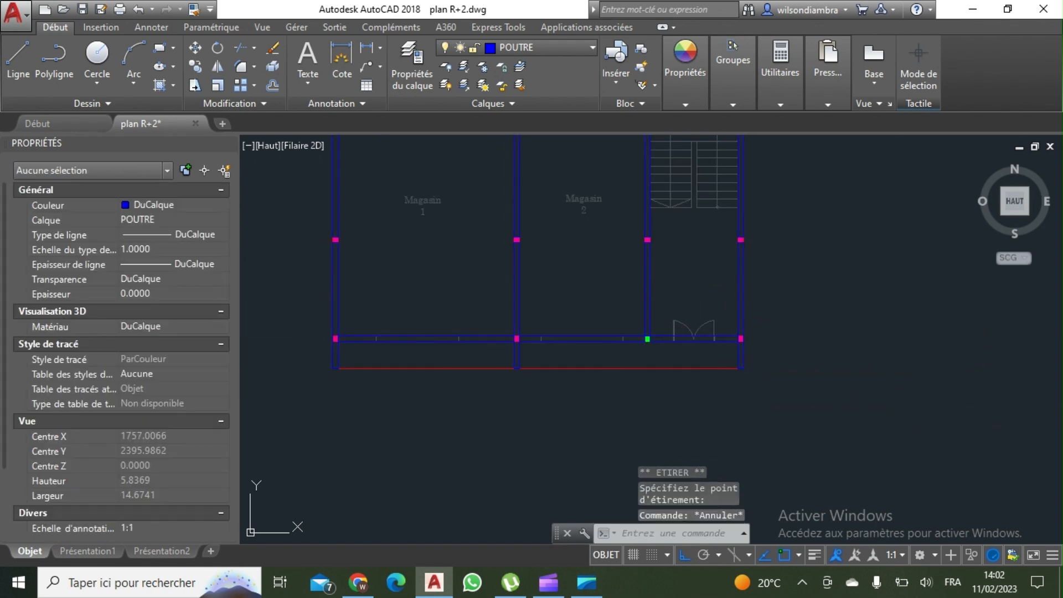
Thaw the "sup" layer and check the extended beams against the upper-floor walls around Chambre 2, Balcon and Séjour
middle_drag(657, 326, 669, 336)
click(559, 49)
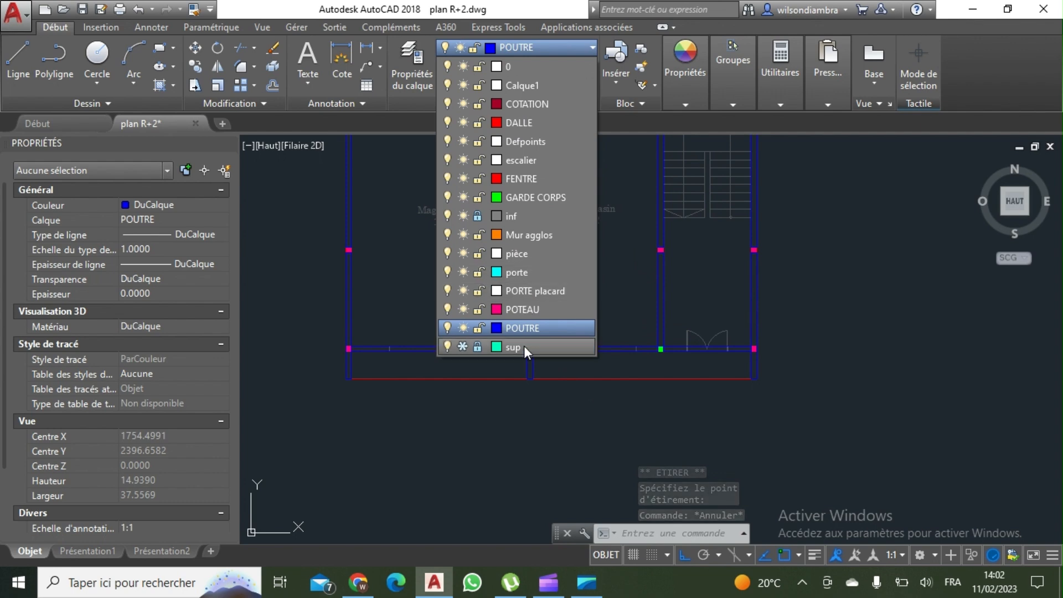
click(463, 345)
mouse_move(533, 370)
middle_down()
mouse_move(529, 332)
mouse_move(545, 335)
middle_up()
scroll(517, 343, up, 2)
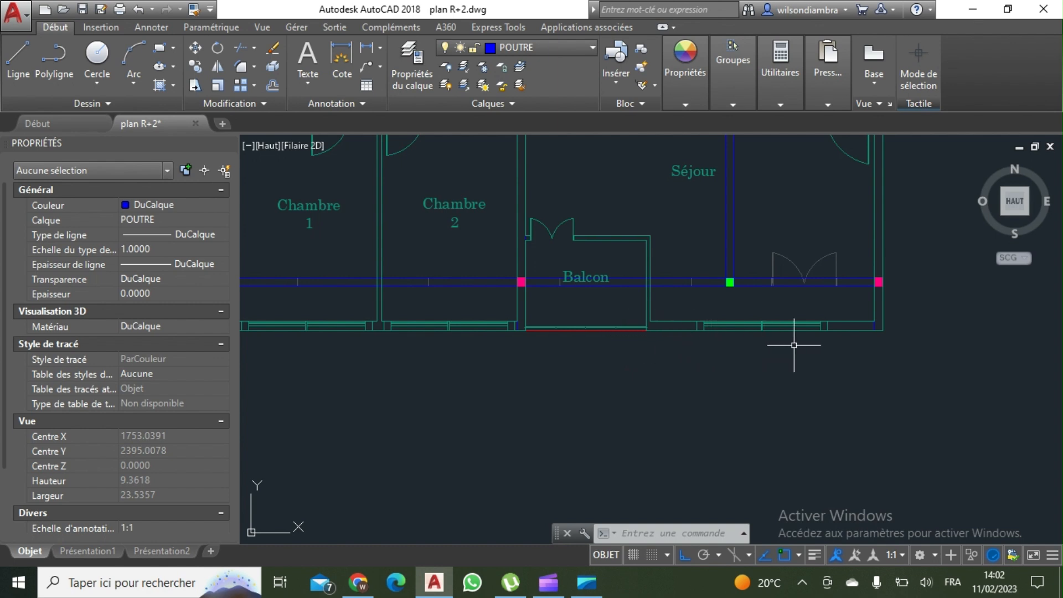
scroll(855, 345, down, 2)
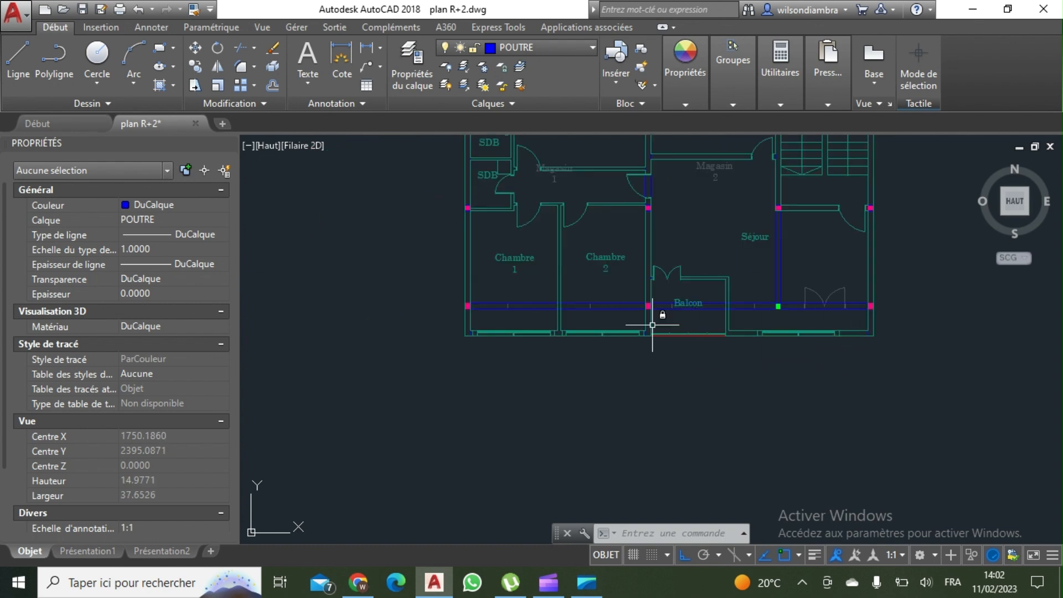
Freeze the "sup" layer again to leave only the PH RDC beams and columns
click(567, 48)
click(464, 344)
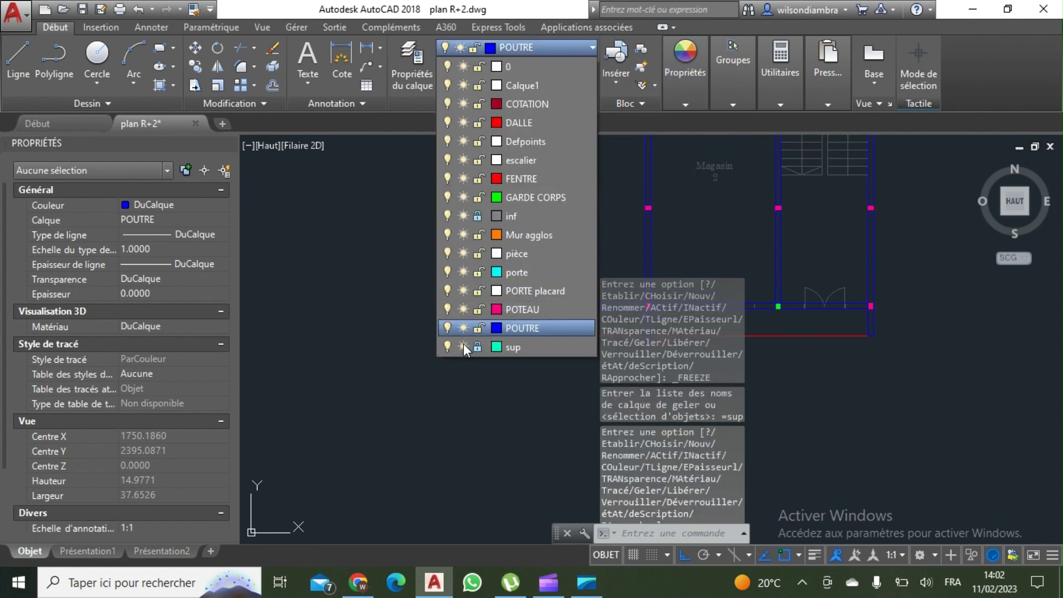
click(546, 301)
Copy the front beam of Magasin 1 onto the slab's front edge, between the ends of the two extended beams
middle_drag(609, 302, 515, 226)
middle_drag(501, 266, 535, 301)
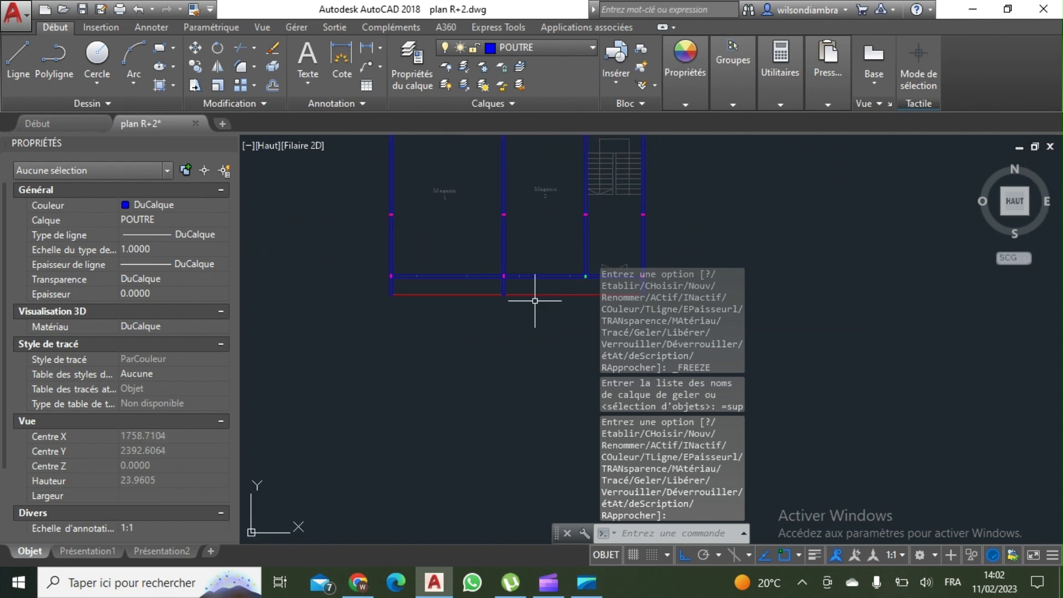
click(440, 262)
middle_drag(420, 254, 386, 193)
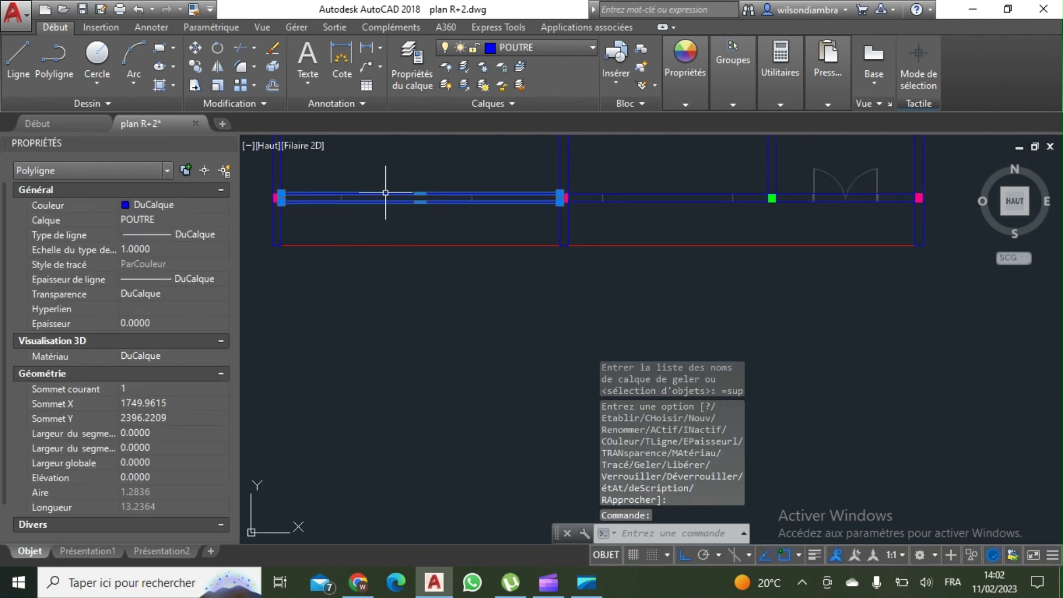
middle_drag(268, 163, 275, 161)
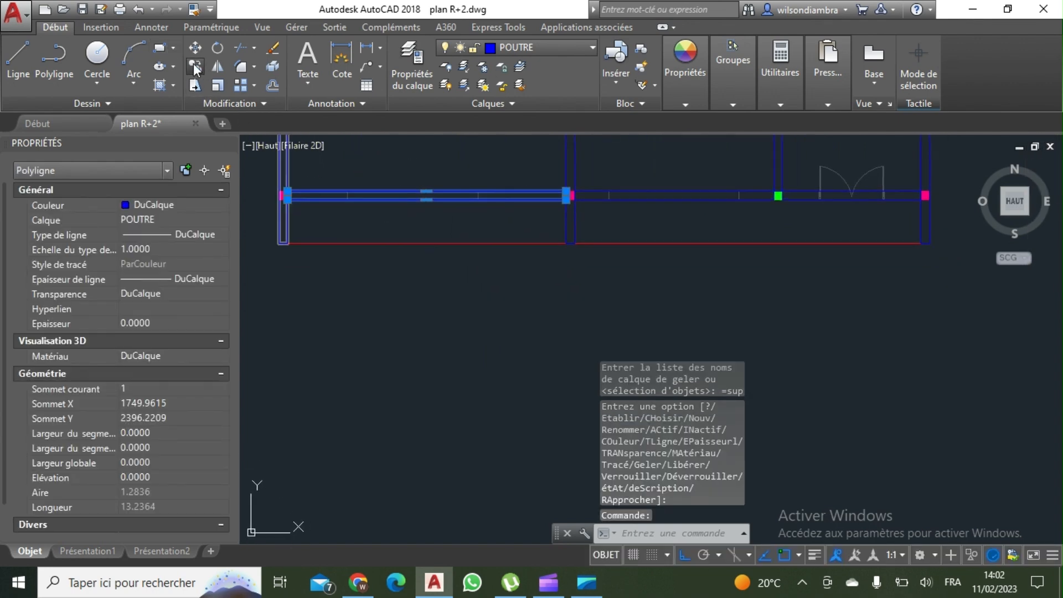
click(195, 67)
scroll(285, 191, up, 2)
click(287, 190)
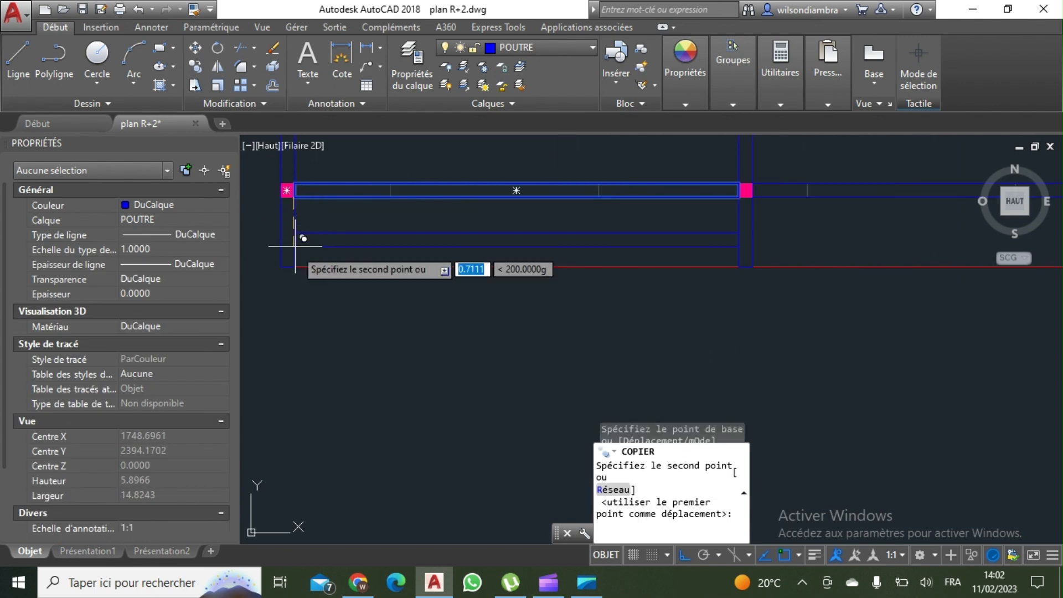
click(296, 259)
key(Escape)
scroll(482, 240, down, 2)
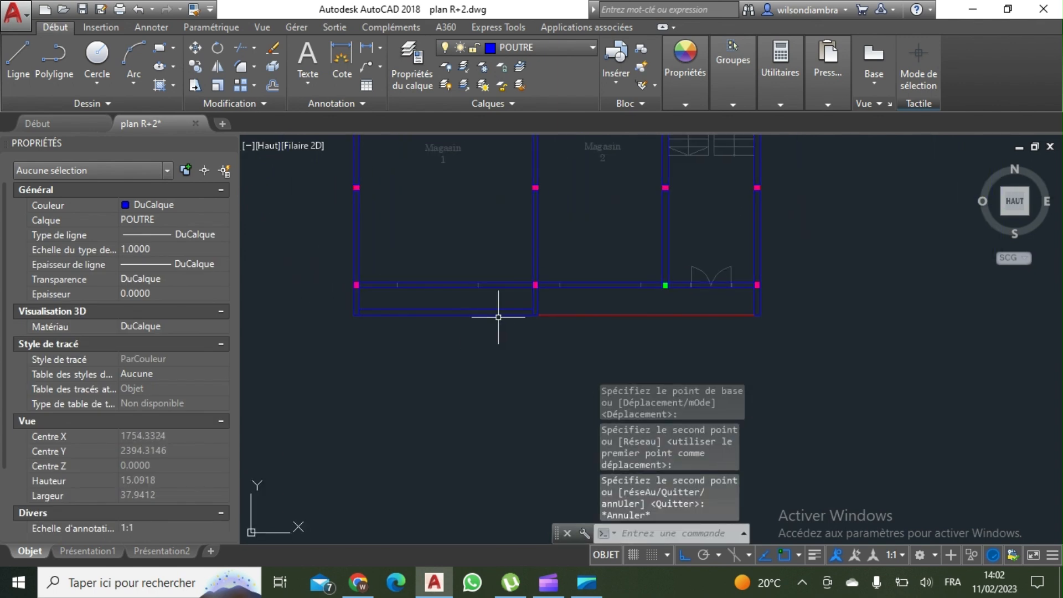
Stretch the copied edge beam along the slab's front to the extended outer beam on the staircase side
click(541, 327)
middle_drag(527, 304, 394, 219)
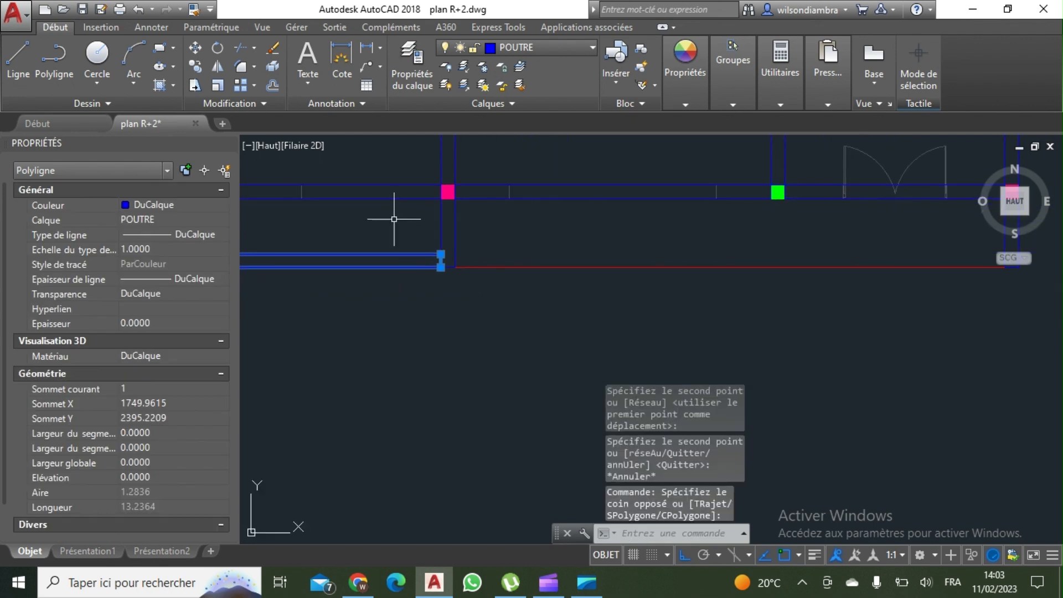
click(441, 261)
scroll(602, 262, down, 2)
scroll(836, 264, up, 4)
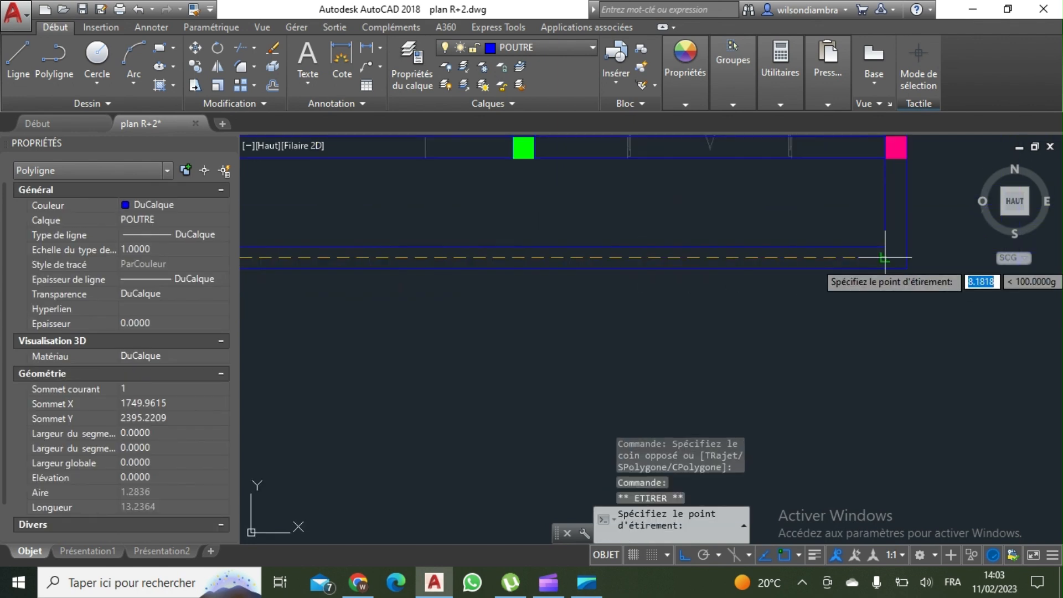
click(885, 257)
scroll(702, 275, down, 2)
key(Escape)
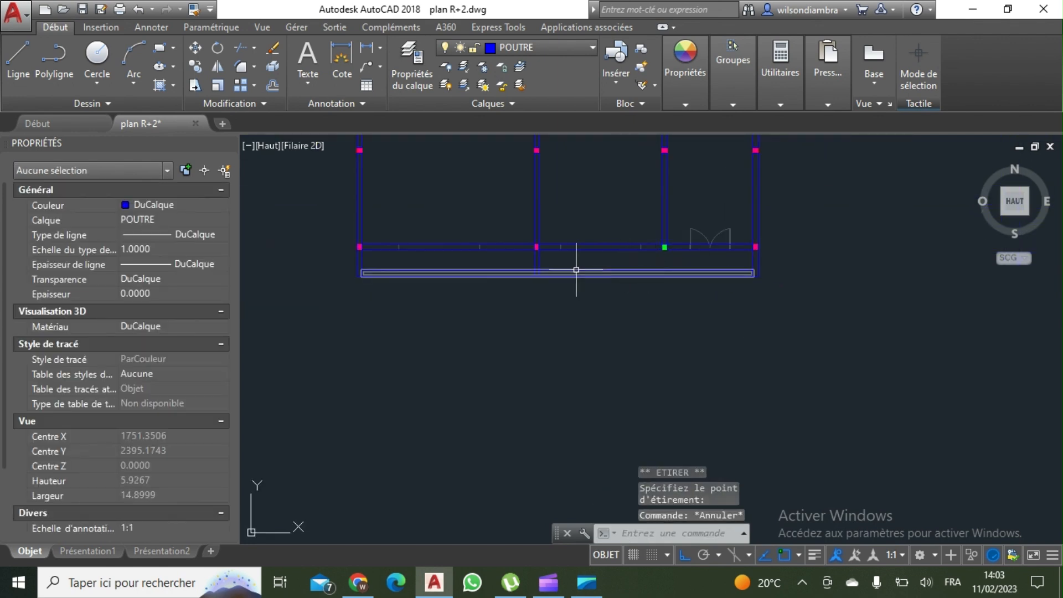
Delete the long beam running along the slab's front edge
scroll(755, 299, down, 5)
scroll(747, 288, up, 4)
scroll(742, 278, down, 4)
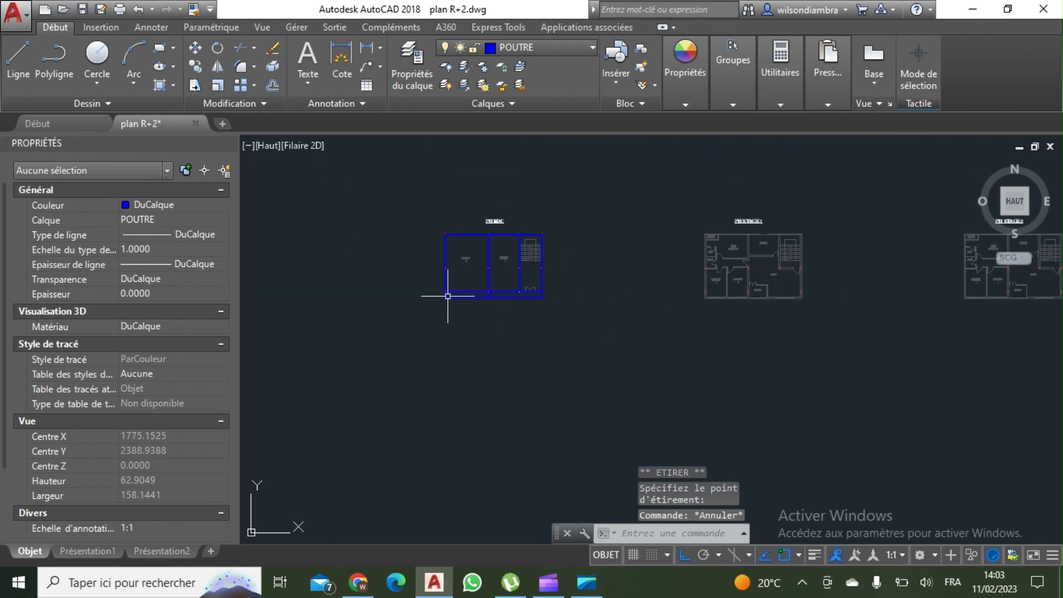
scroll(447, 296, up, 5)
click(795, 306)
scroll(835, 303, up, 2)
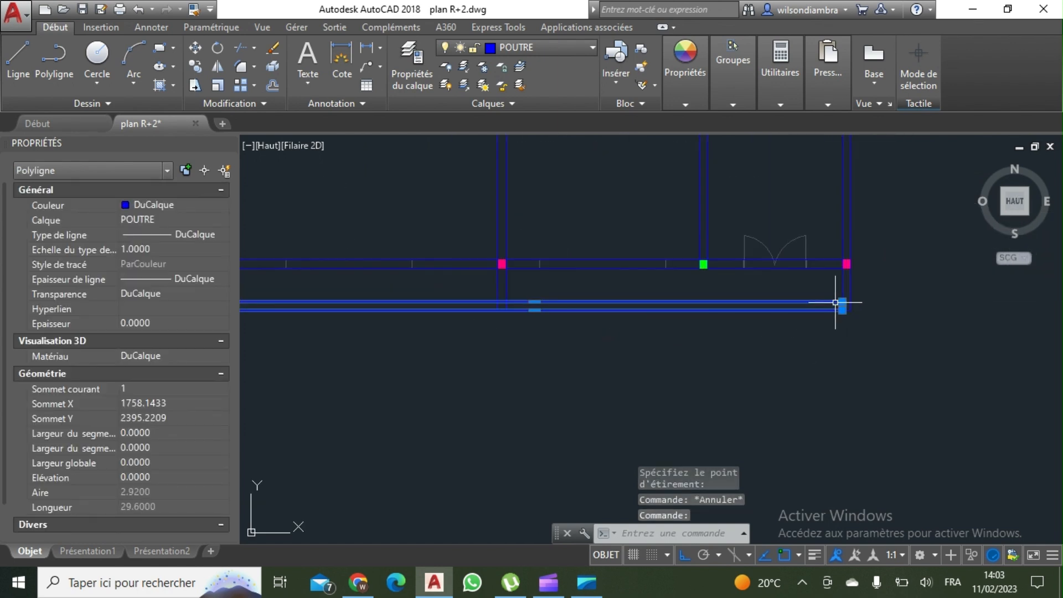
click(842, 305)
scroll(511, 307, up, 5)
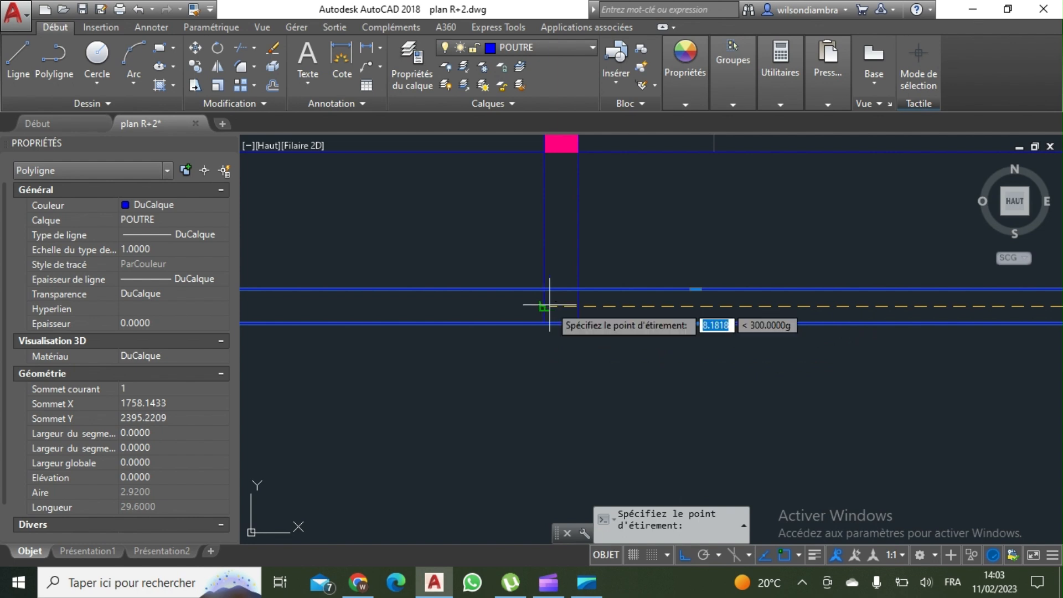
key(Escape)
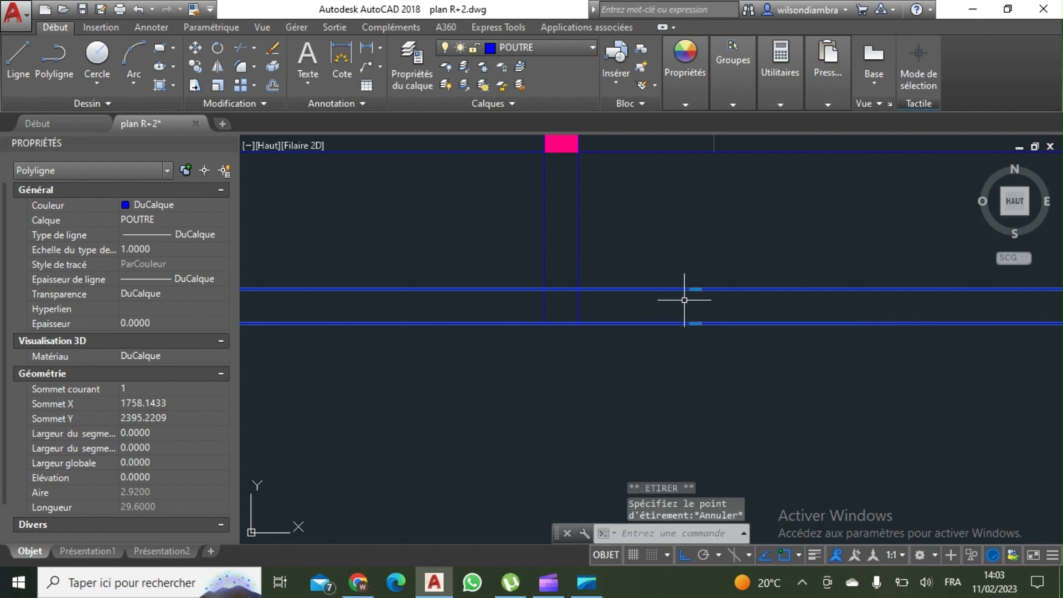
key(Delete)
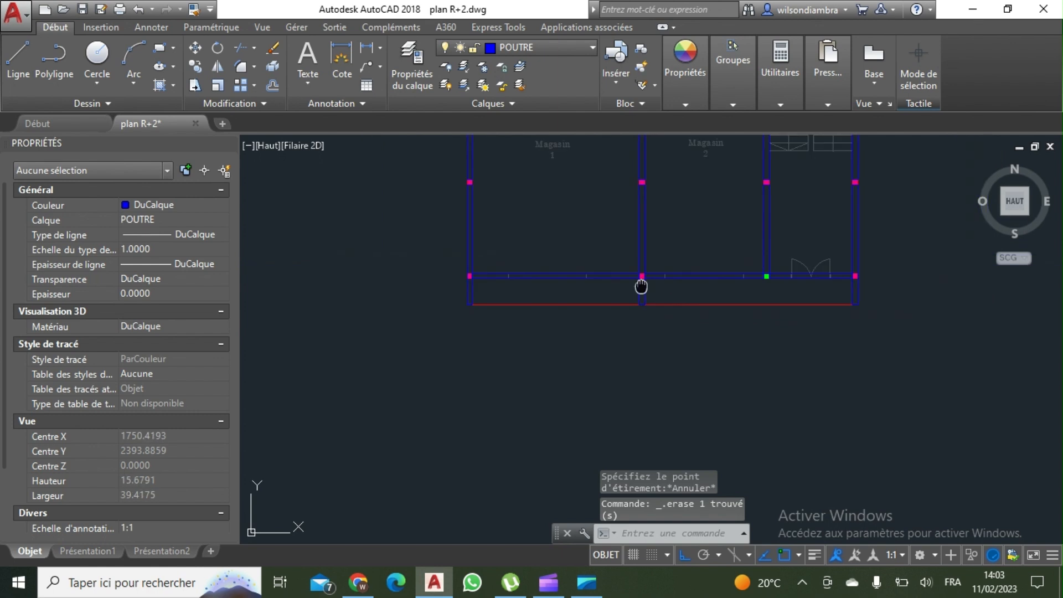
Examine the three projecting beams of PH RDC and the front walls and balcony of PH ETAGE 1
scroll(637, 321, up, 2)
scroll(623, 322, down, 2)
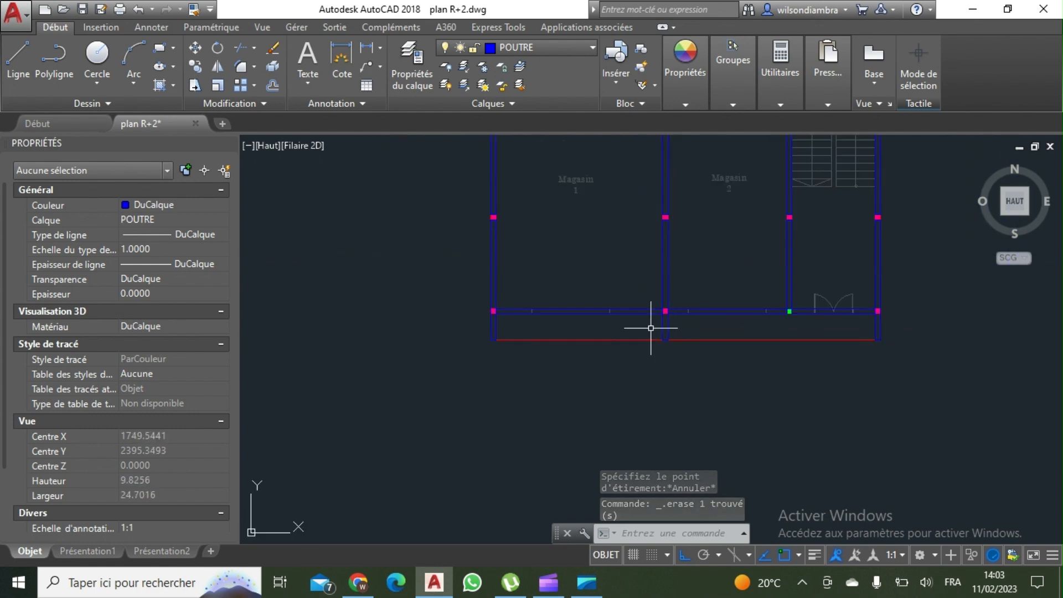
scroll(550, 350, down, 2)
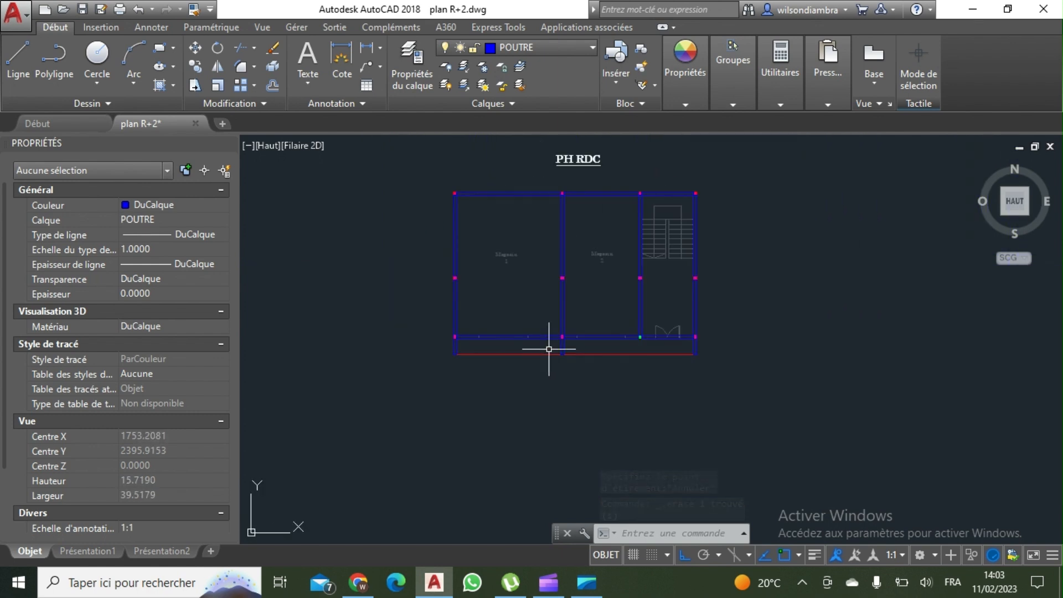
middle_drag(751, 372, 505, 363)
middle_drag(861, 355, 707, 358)
scroll(864, 349, up, 2)
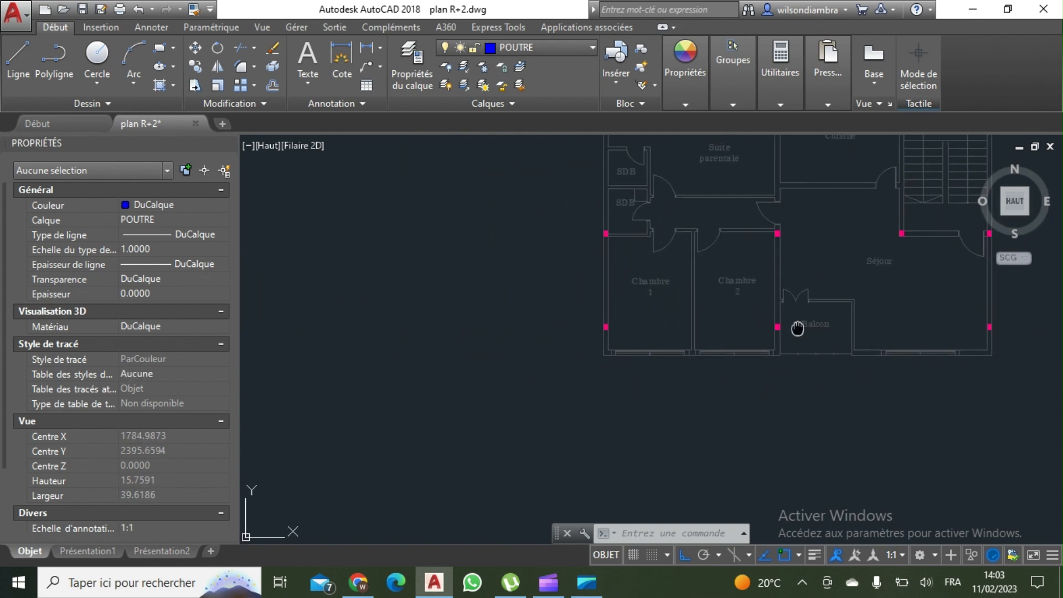
Shorten the projecting beam between Magasin 1 and Magasin 2 so it ends at the outer face of the front beam
scroll(799, 357, down, 2)
scroll(802, 360, down, 2)
middle_drag(798, 360, 966, 371)
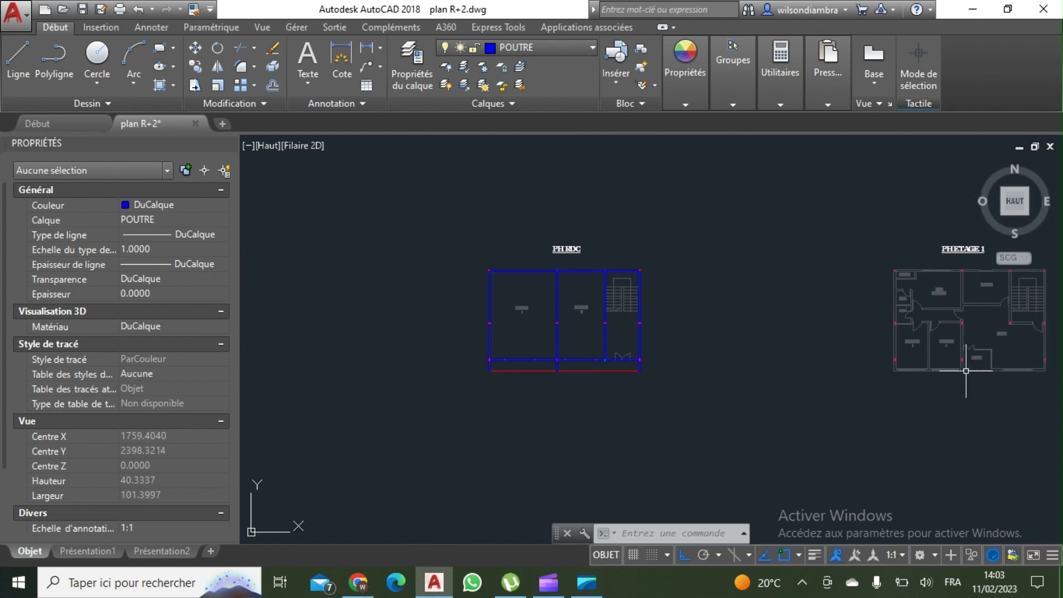
scroll(602, 369, up, 4)
scroll(551, 382, up, 2)
click(464, 339)
click(439, 326)
scroll(435, 367, up, 4)
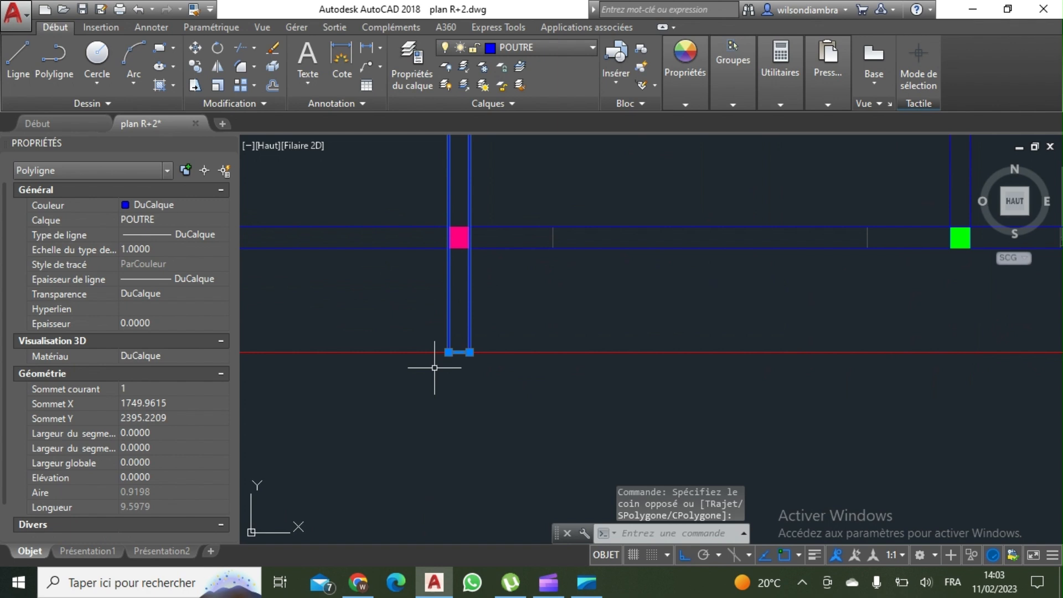
click(459, 352)
click(458, 248)
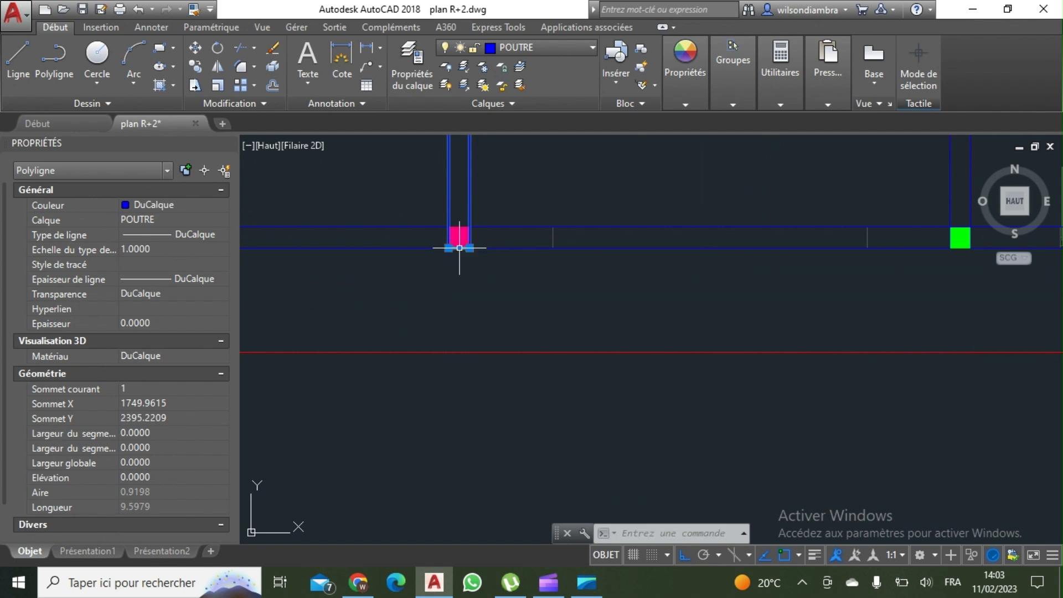
scroll(502, 292, down, 4)
key(Escape)
Shorten the outer beam on the staircase side so it ends at the front beam instead of the slab edge
click(808, 275)
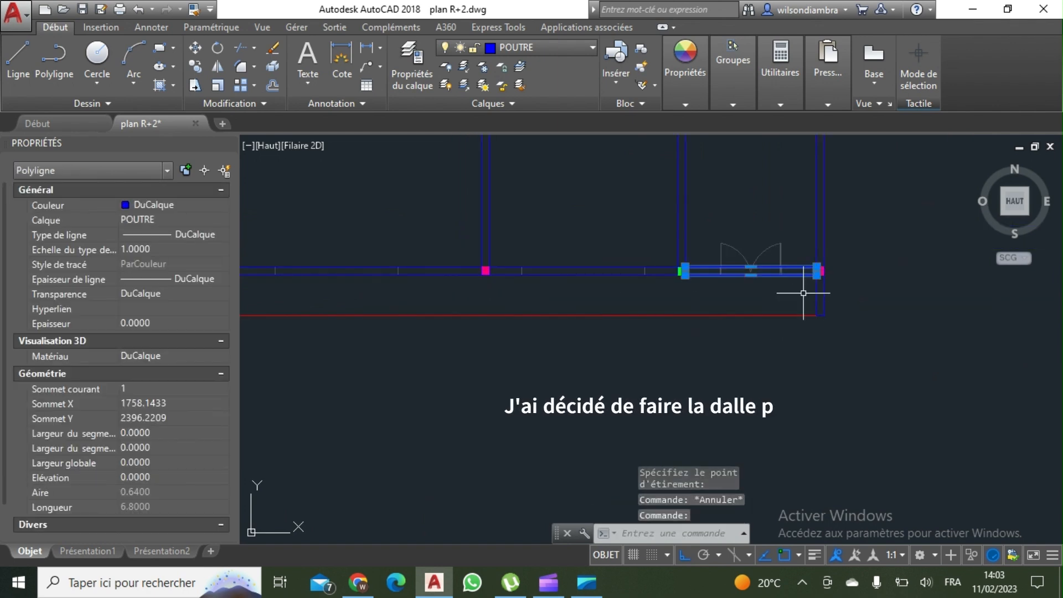
scroll(811, 292, up, 4)
key(Escape)
click(831, 304)
click(819, 304)
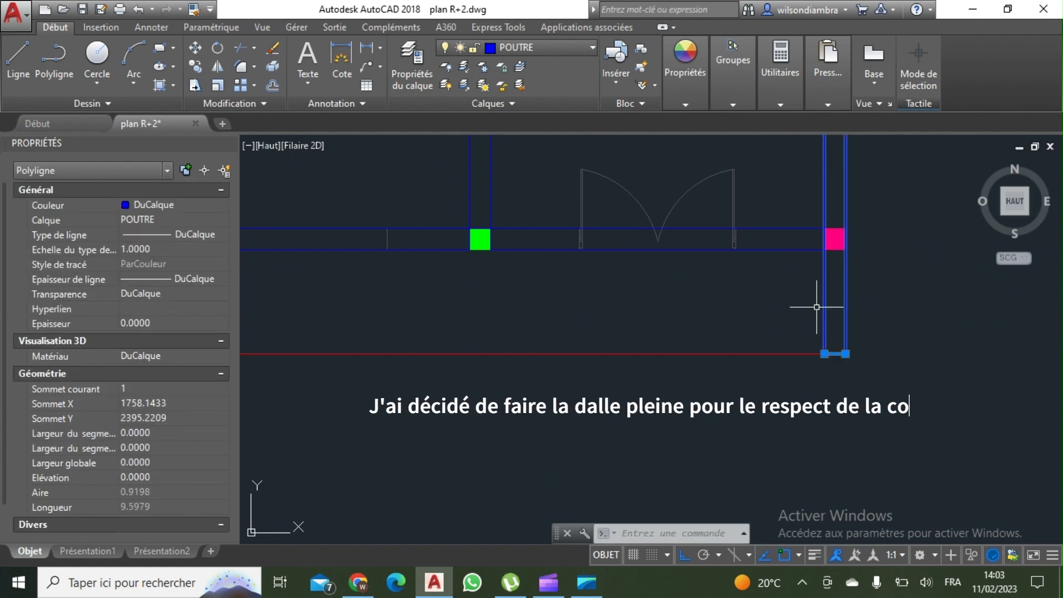
click(836, 353)
key(Escape)
scroll(828, 288, down, 3)
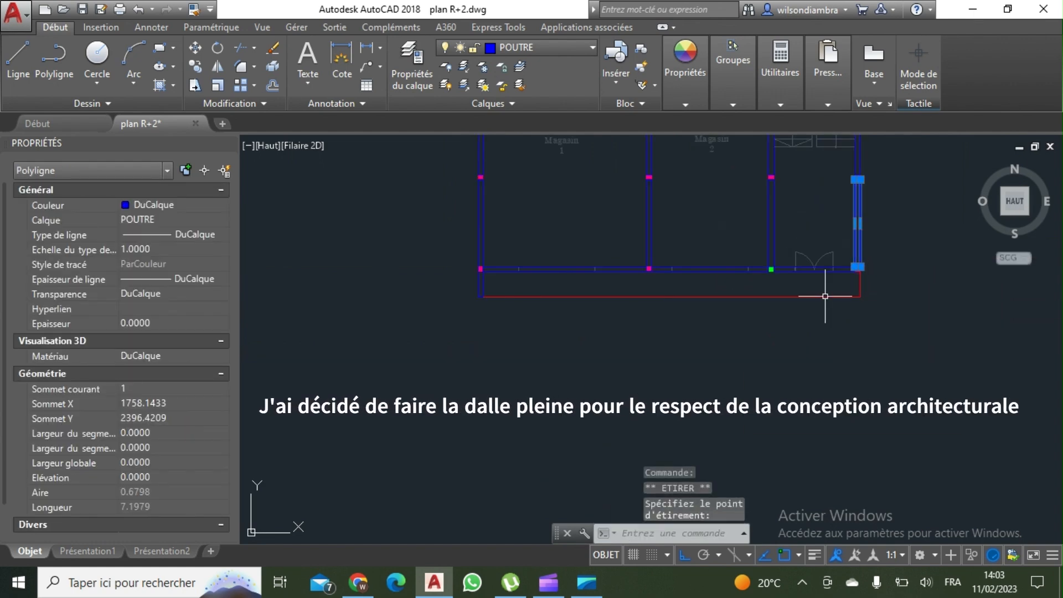
Shorten the outer beam on the Magasin 1 side back from the slab edge to the front beam
key(Escape)
scroll(469, 293, up, 4)
click(435, 295)
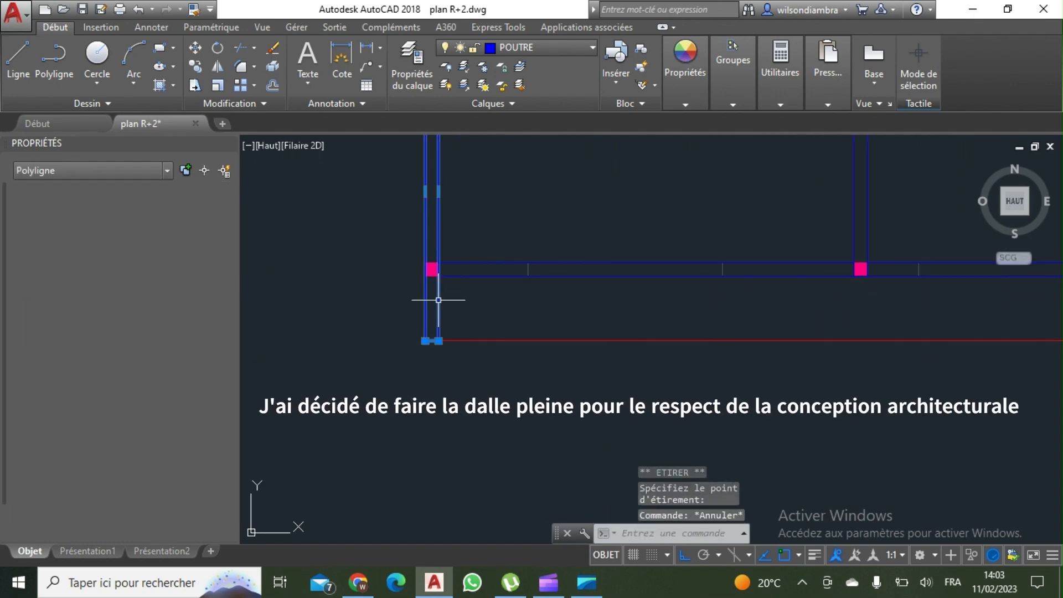
click(431, 341)
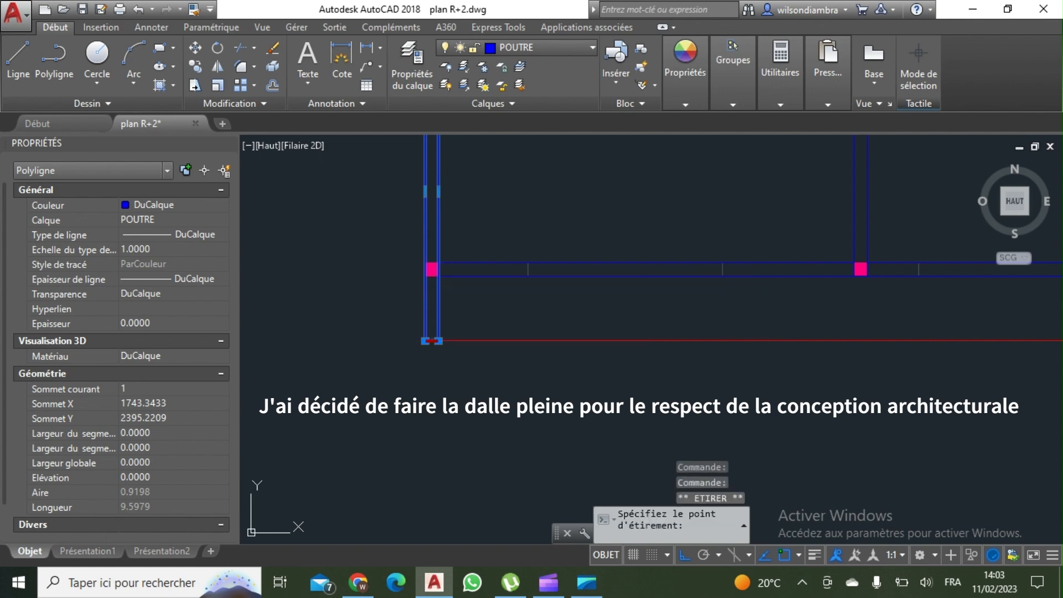
key(Escape)
scroll(446, 274, down, 3)
scroll(490, 297, up, 2)
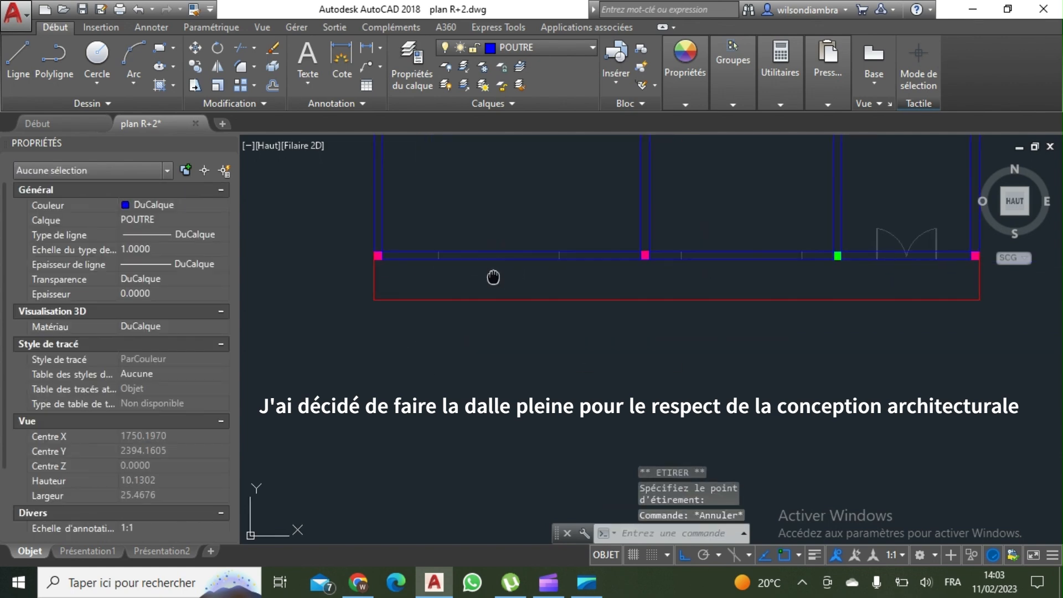
Make DALLE the current layer
scroll(647, 306, down, 2)
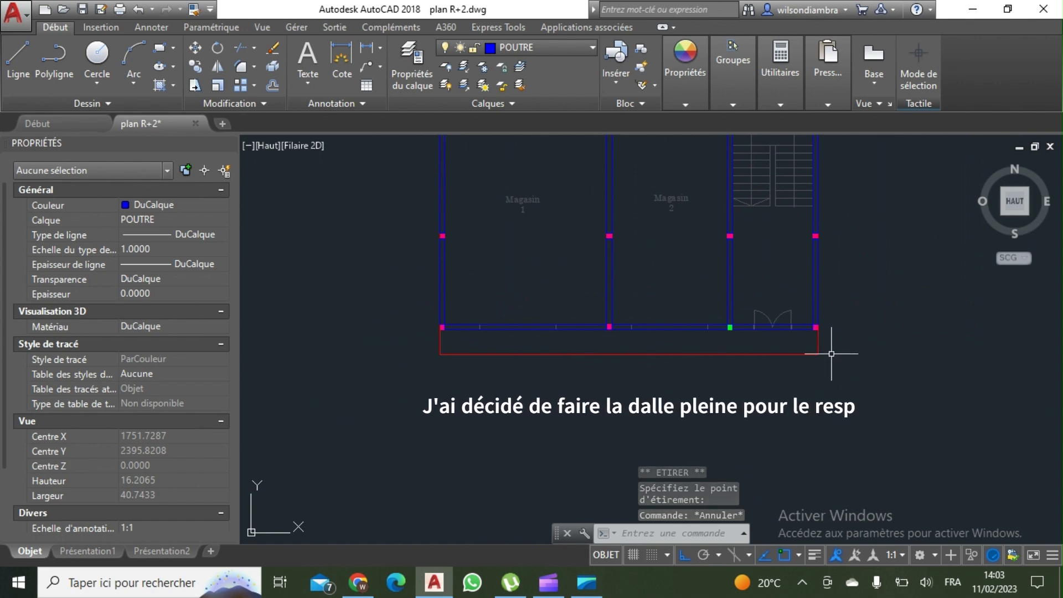
scroll(734, 336, down, 2)
scroll(734, 336, up, 6)
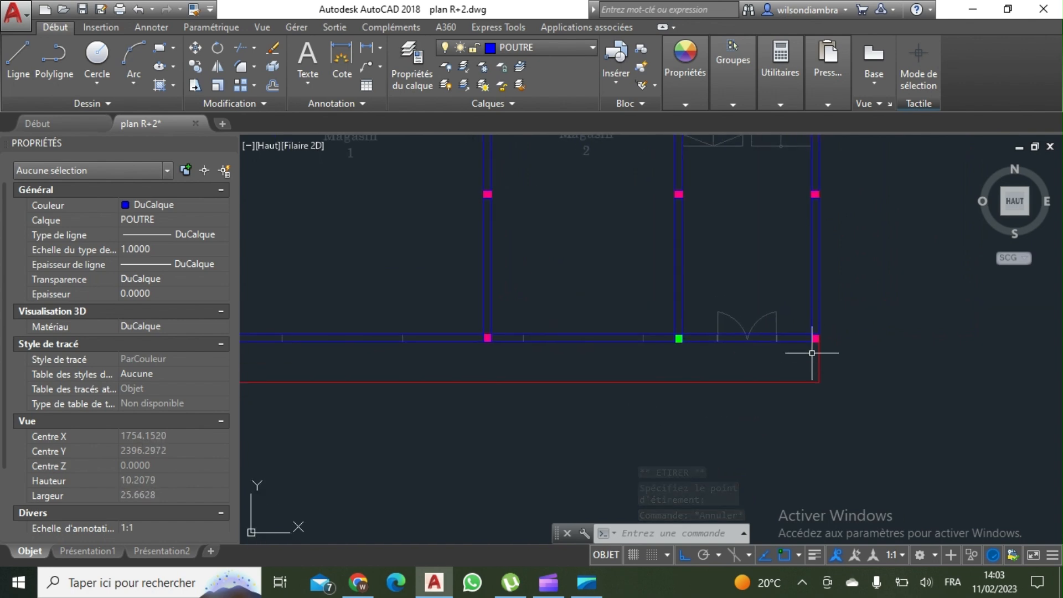
middle_drag(813, 346, 1045, 417)
click(561, 47)
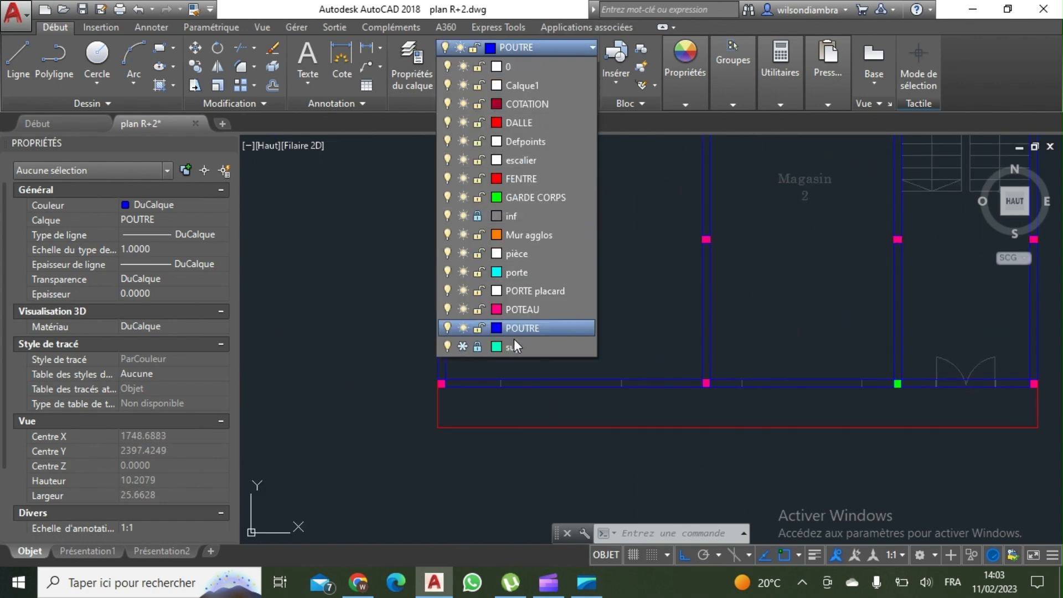
click(514, 122)
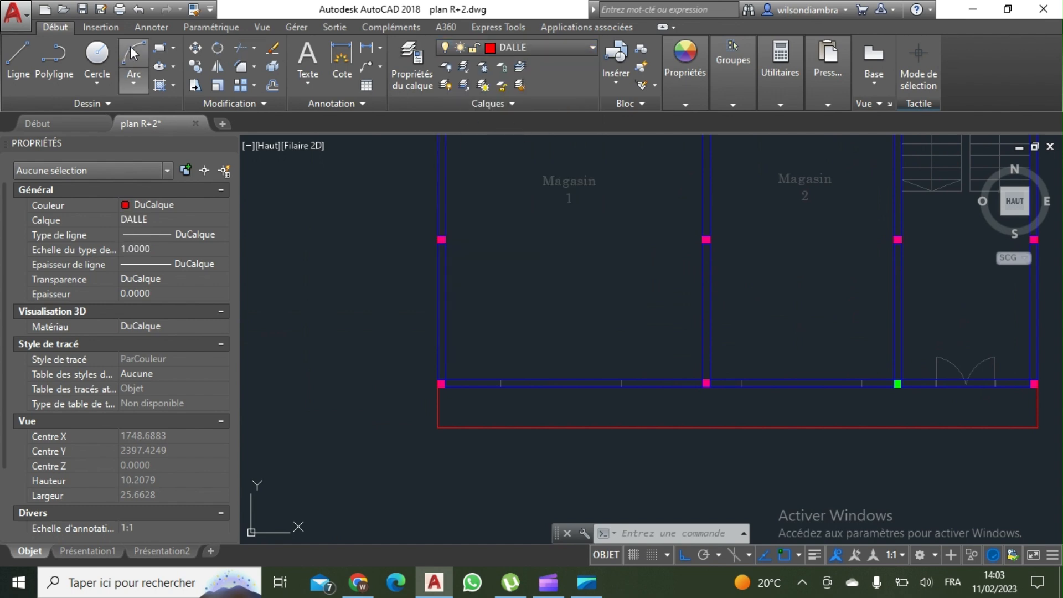
click(164, 50)
scroll(443, 376, up, 2)
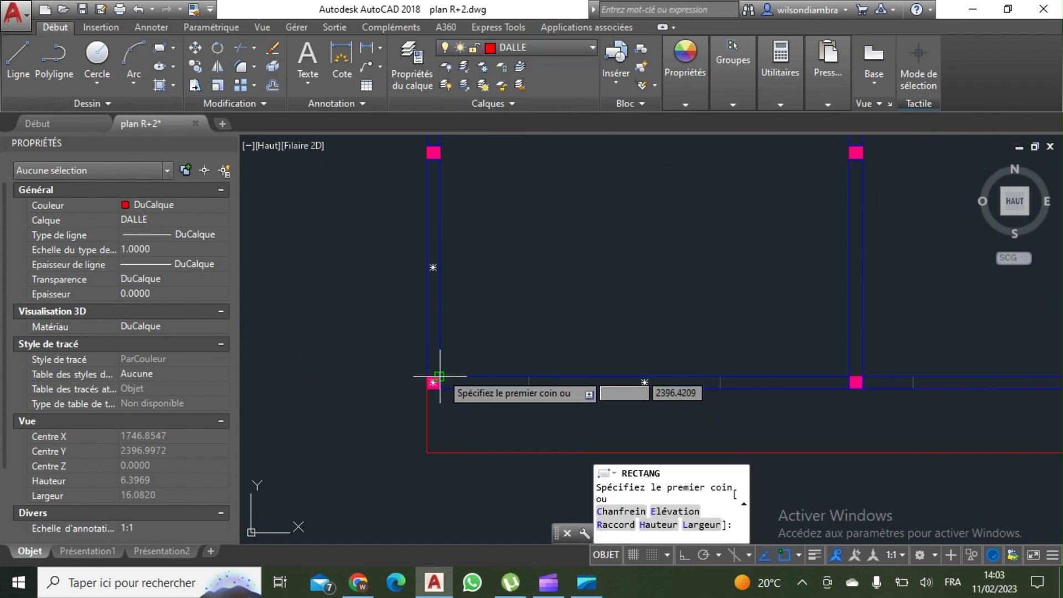
click(440, 377)
scroll(474, 308, down, 4)
key(Escape)
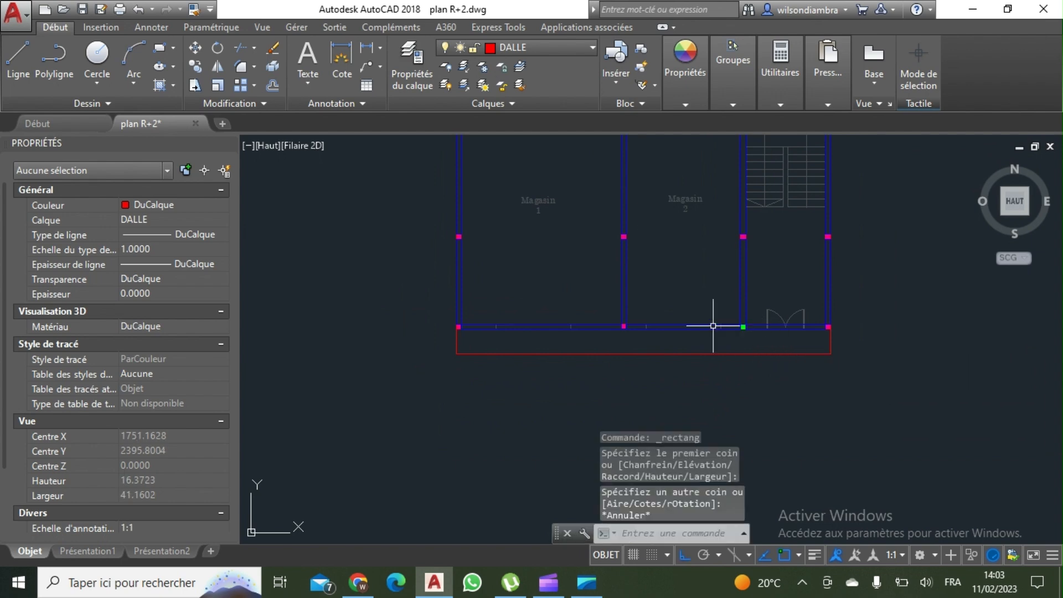
Draw a 15 by 1 rectangle over the slab overhang, from its front corner at Magasin 1 to the staircase-side front column
click(162, 53)
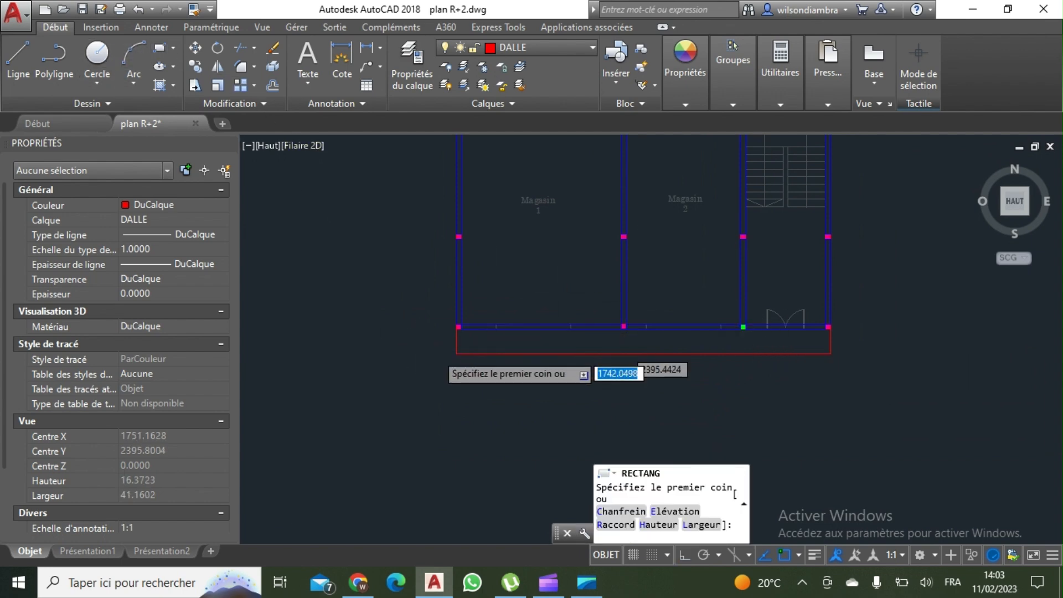
scroll(436, 354, up, 2)
click(470, 355)
scroll(816, 355, up, 2)
middle_drag(816, 354, 520, 354)
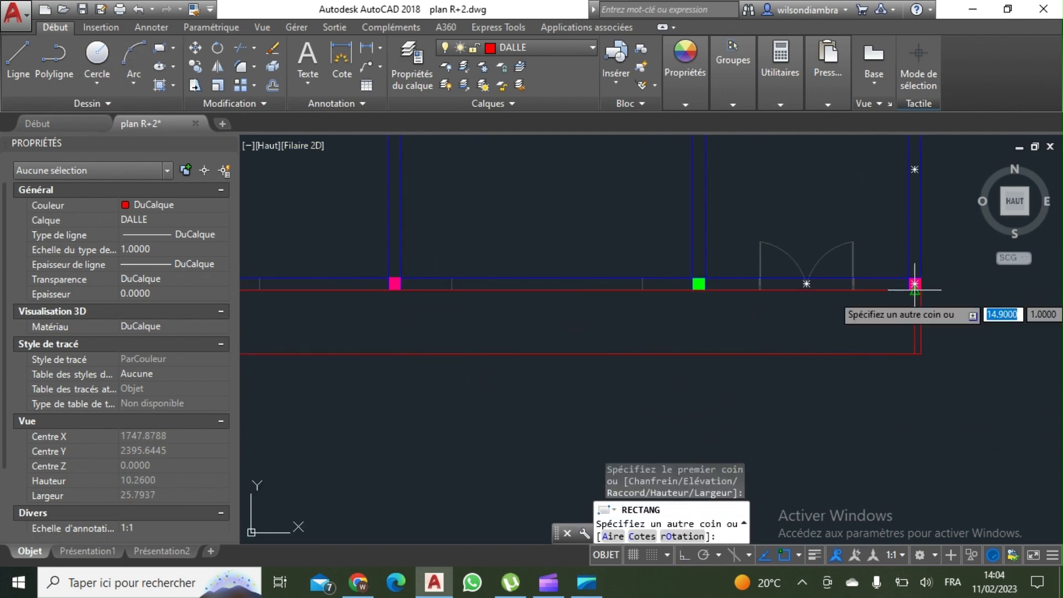
click(927, 294)
Move the rectangle off the overhang until its front edge lies on the inner face of the front beam
click(921, 301)
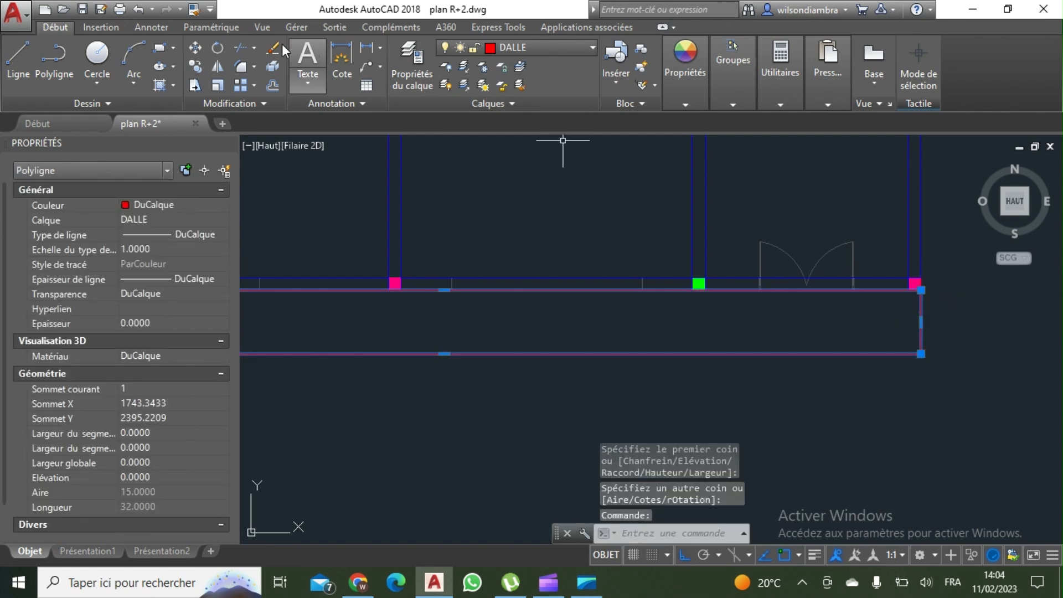
key(Escape)
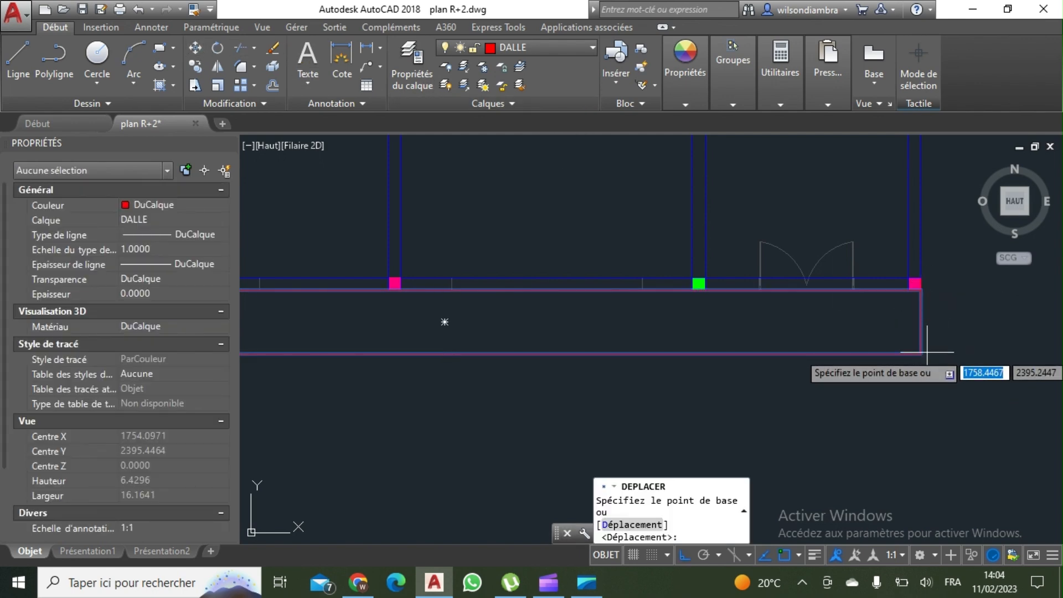
click(922, 354)
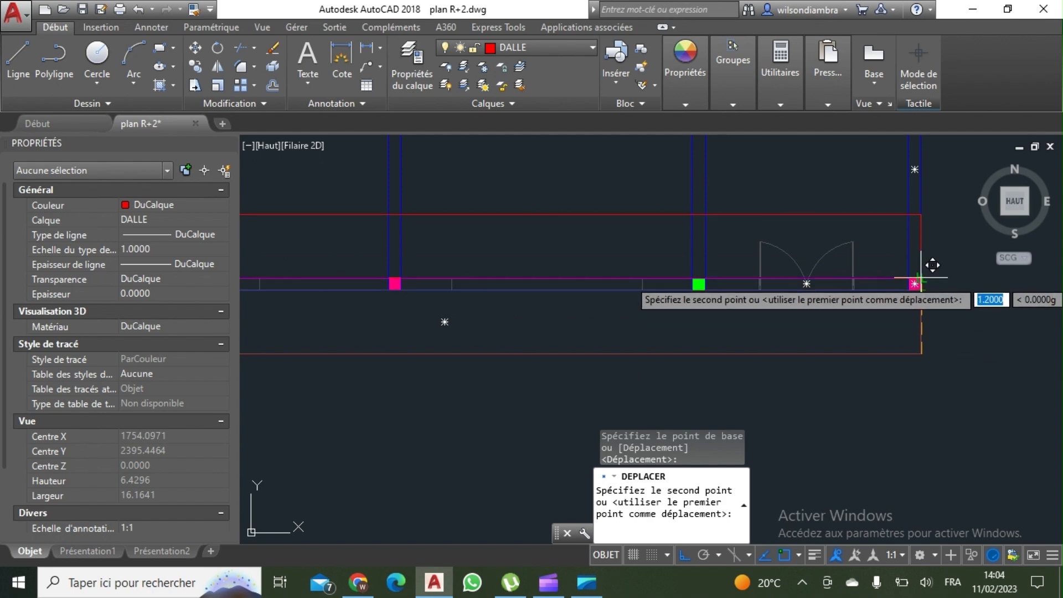
key(Escape)
Stretch both short ends of the rectangle inward to the inner faces of the two outer beams
click(891, 228)
click(871, 199)
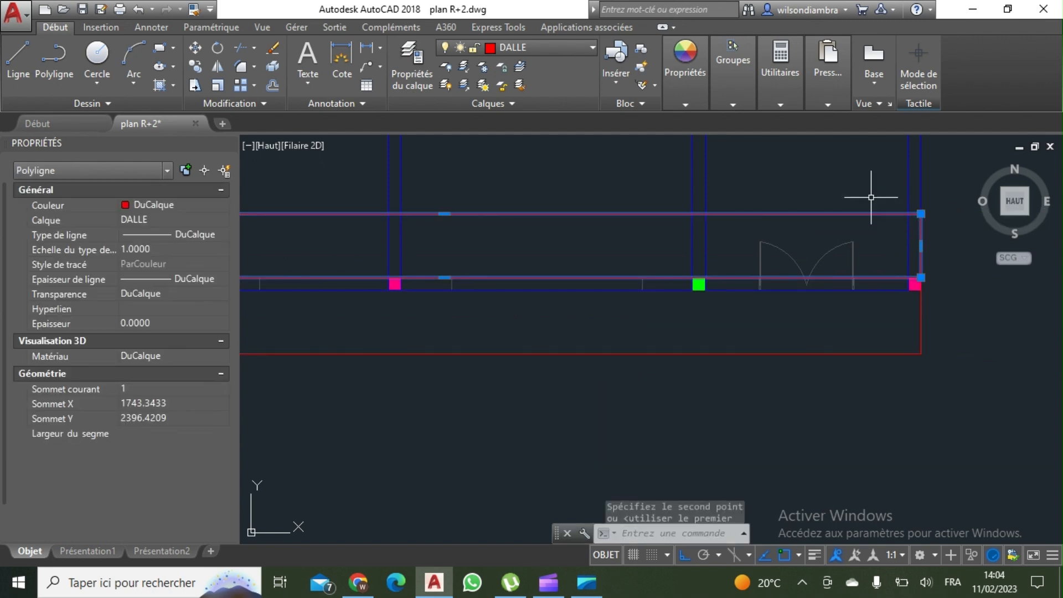
click(921, 246)
click(909, 245)
middle_drag(909, 245, 1031, 258)
scroll(408, 303, down, 2)
scroll(377, 282, up, 4)
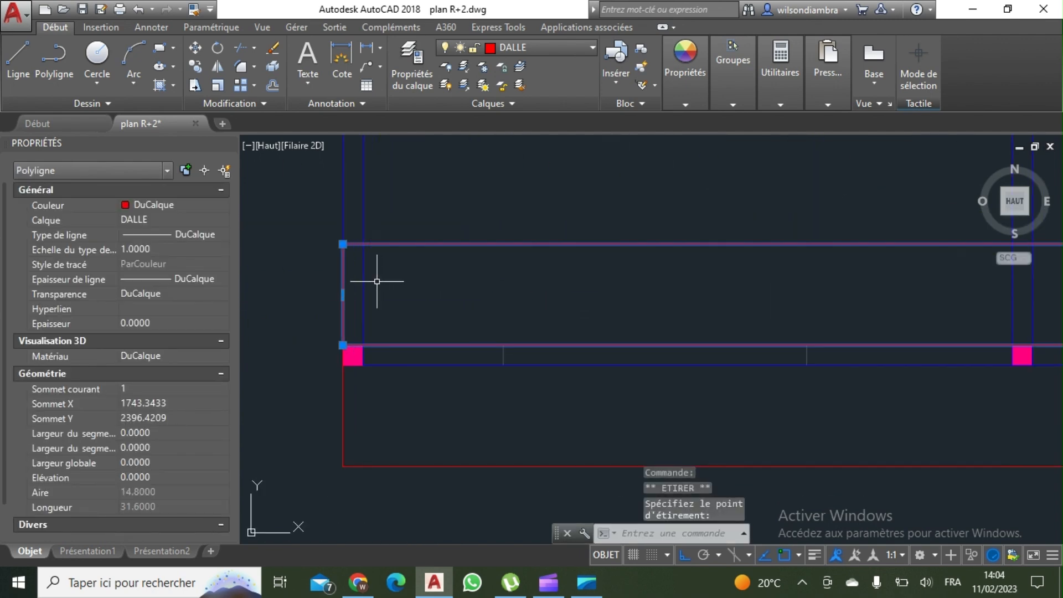
click(343, 294)
click(364, 296)
key(Escape)
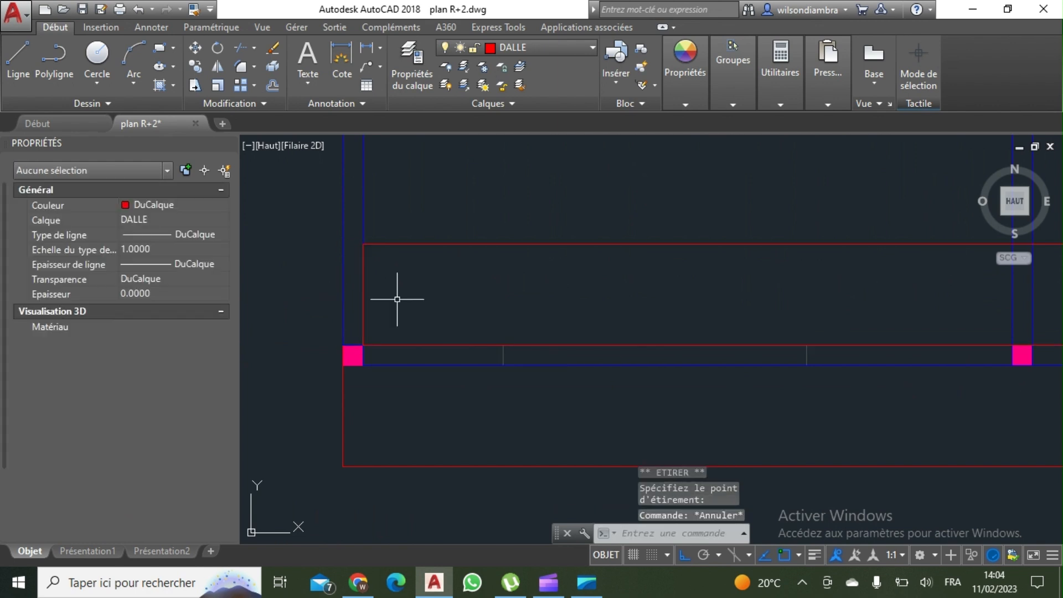
Set the colour of the rectangle behind the front beam to orange 248,153,30
click(515, 272)
click(499, 217)
scroll(481, 220, down, 2)
mouse_move(481, 221)
middle_down()
mouse_move(461, 289)
mouse_move(492, 285)
middle_up()
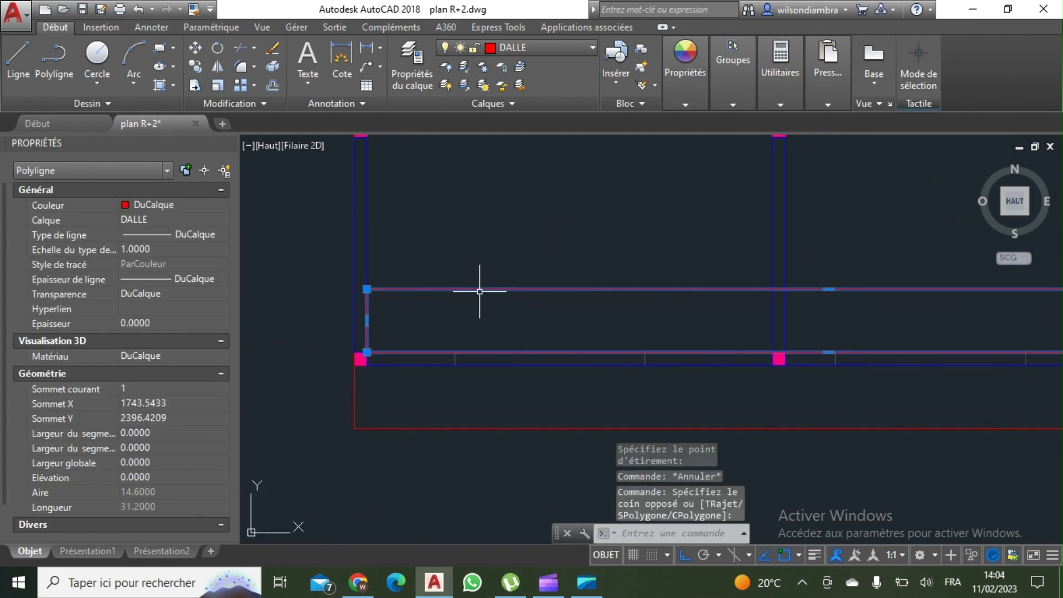
click(574, 48)
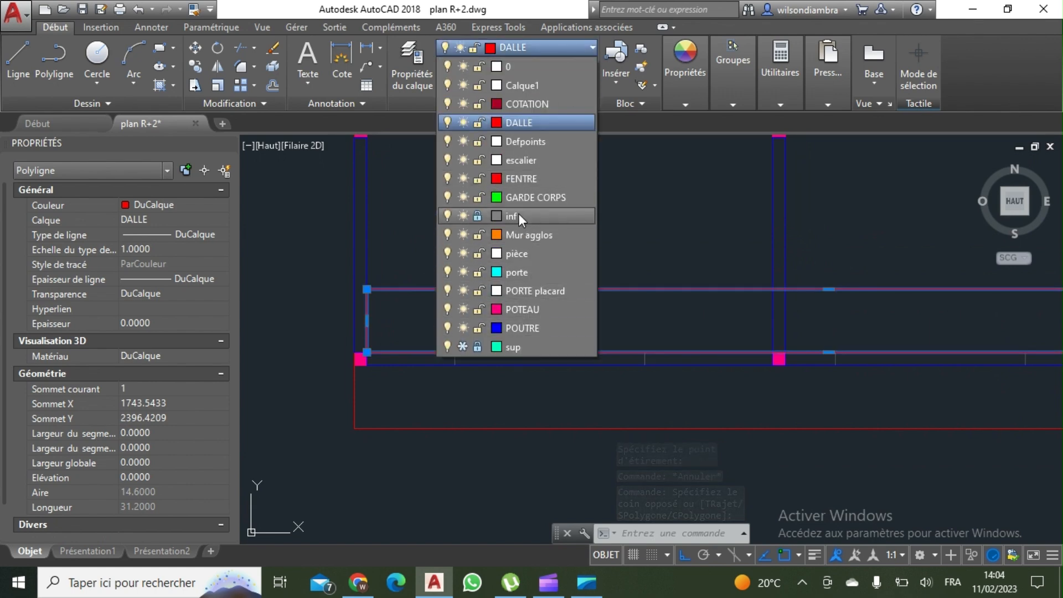
click(687, 100)
click(685, 122)
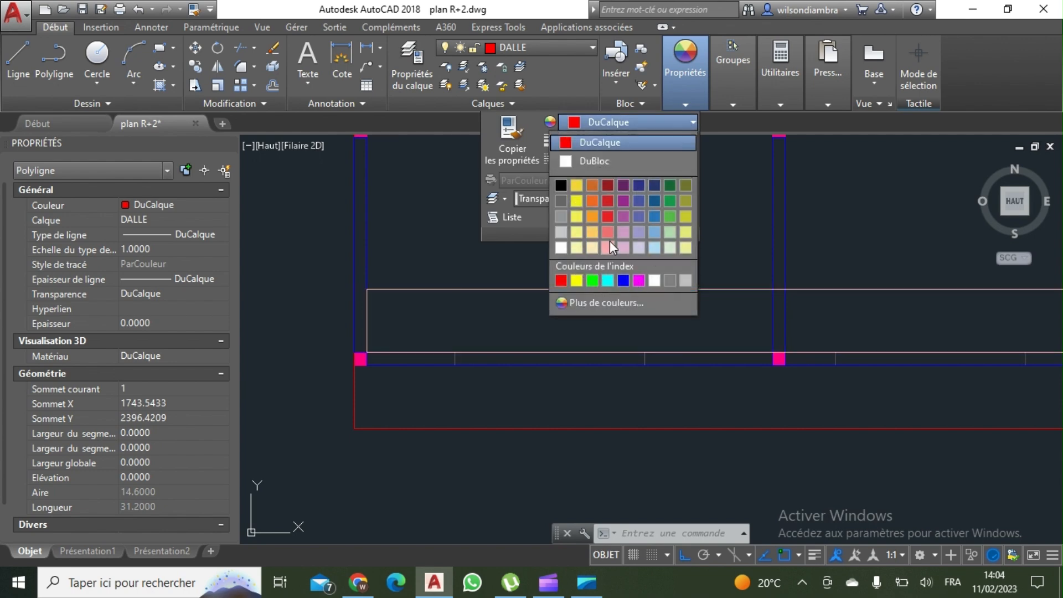
key(Escape)
key(Escape)
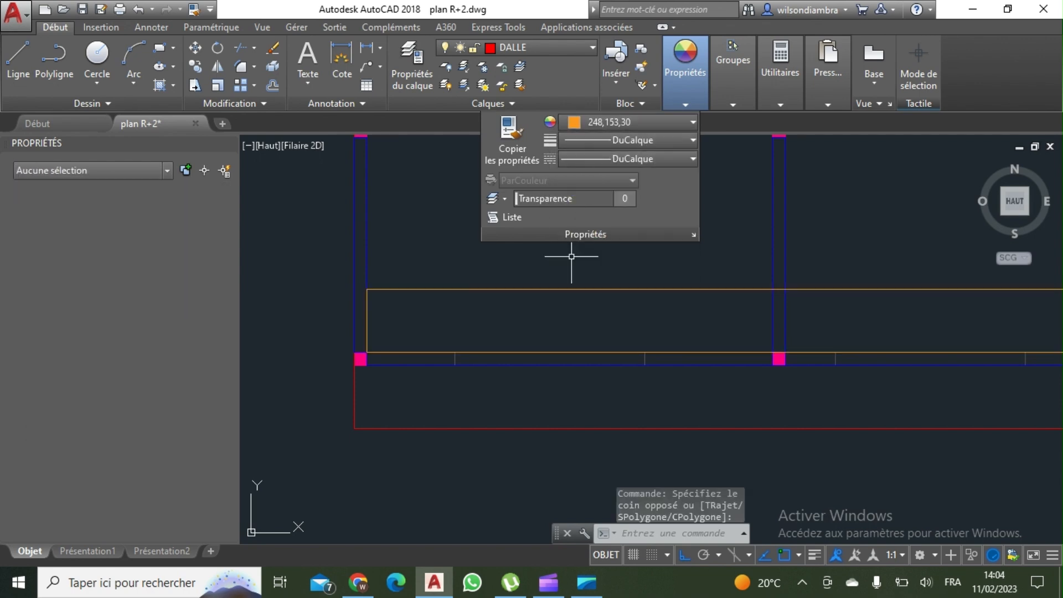
Hatch the orange rectangle with the AR-CONC pattern, using the rectangle as the boundary object
scroll(566, 289, down, 5)
scroll(589, 290, up, 4)
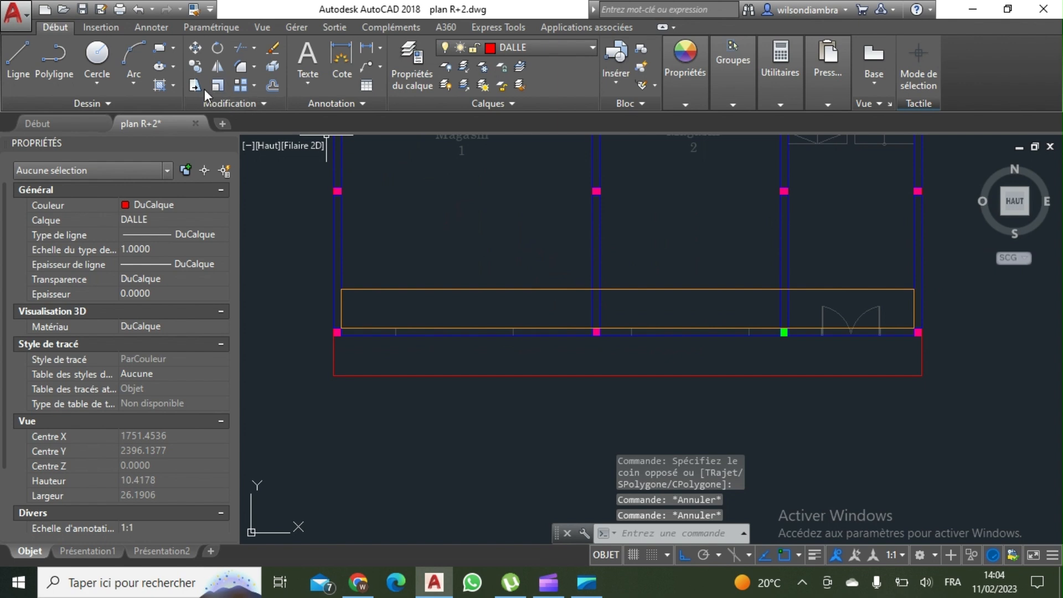
click(162, 85)
scroll(281, 71, down, 2)
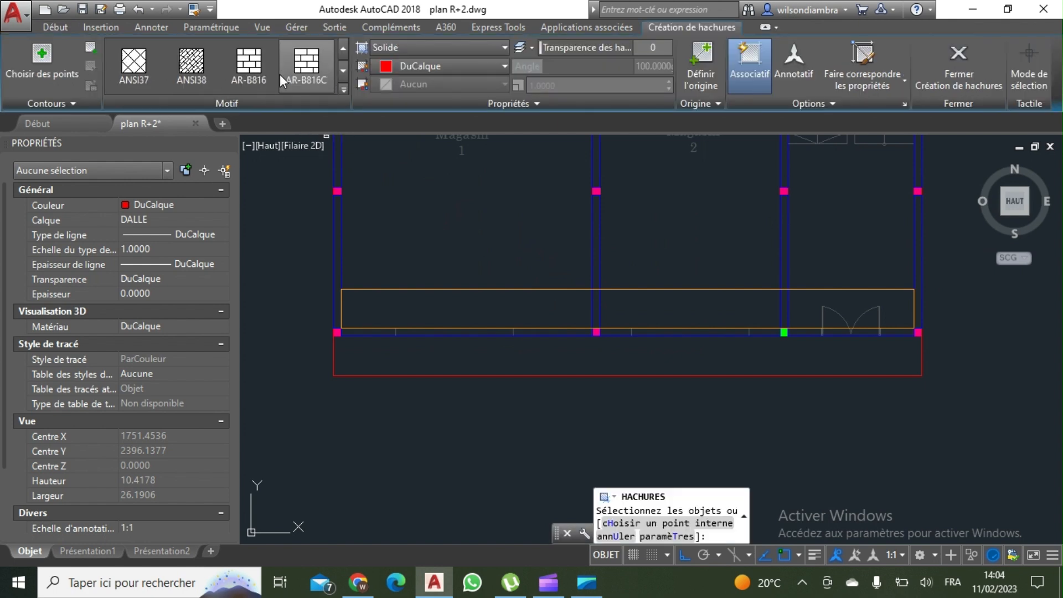
scroll(237, 80, down, 1)
click(224, 58)
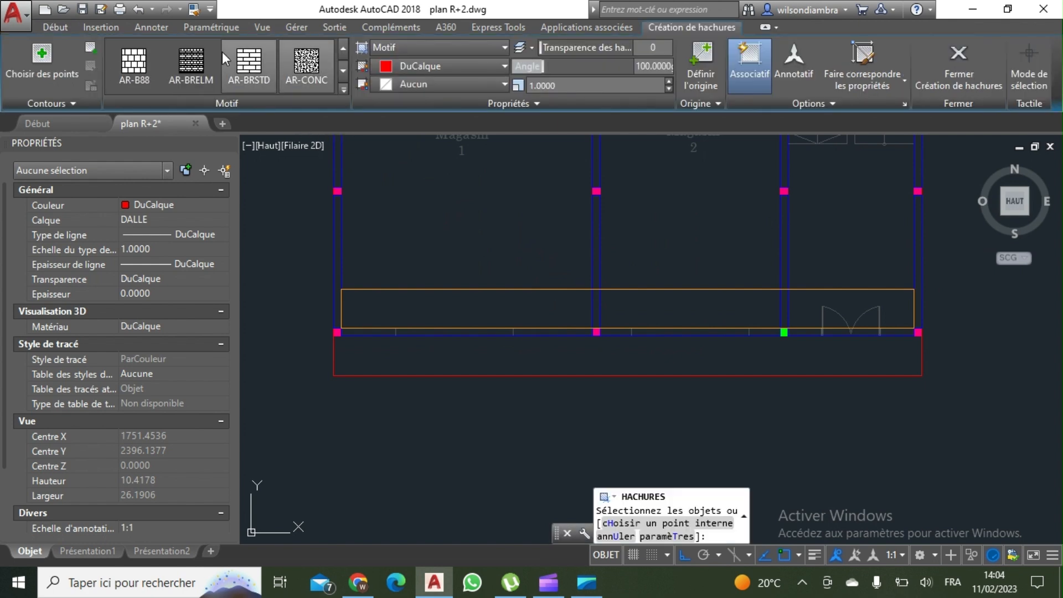
click(91, 48)
click(519, 289)
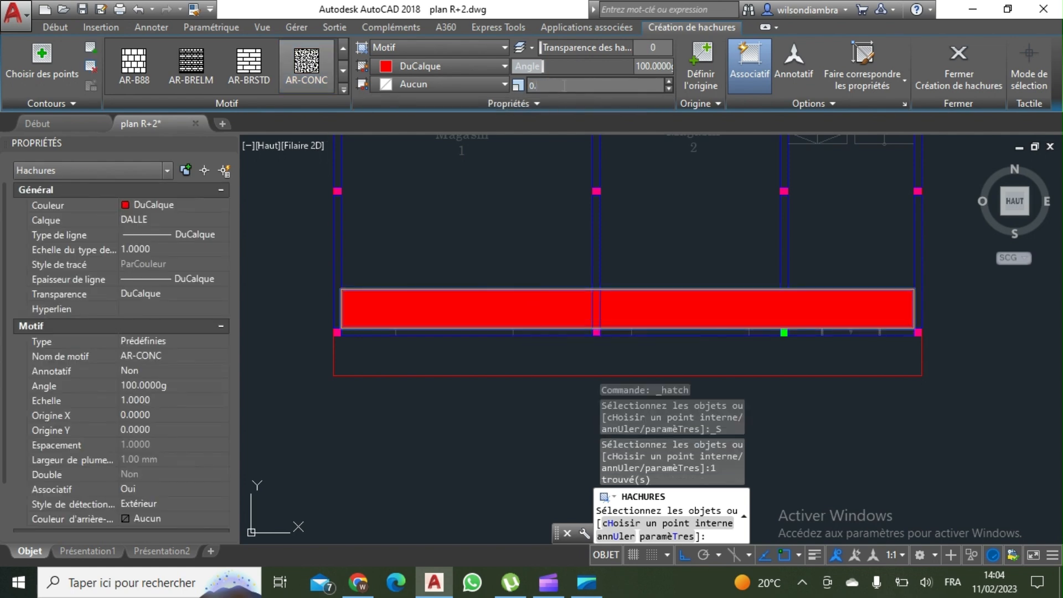
Set the scale of the AR-CONC hatch to 0.0050 and finish the hatch
click(523, 66)
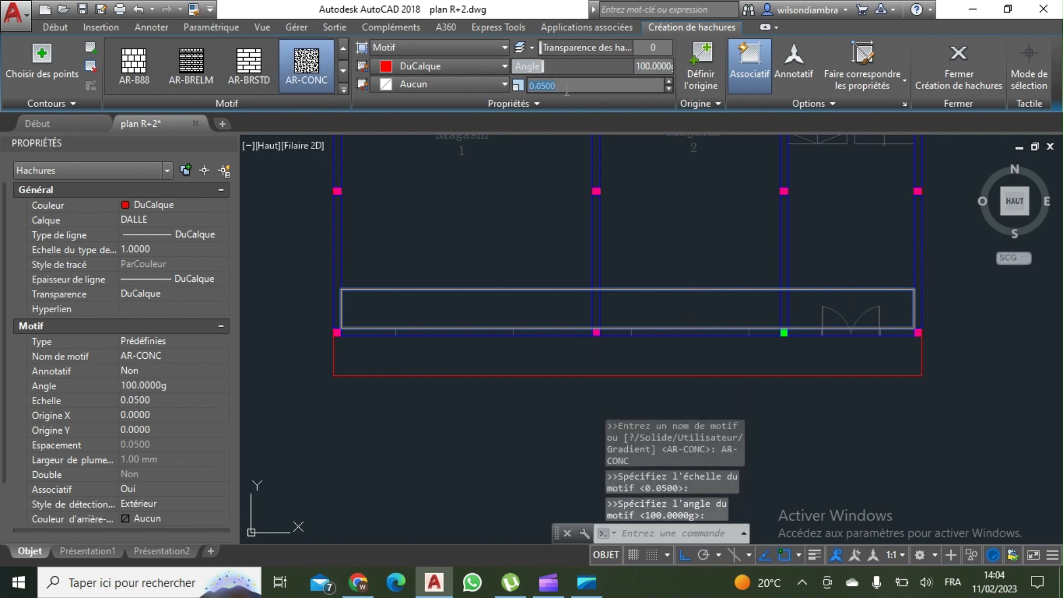
scroll(421, 335, up, 3)
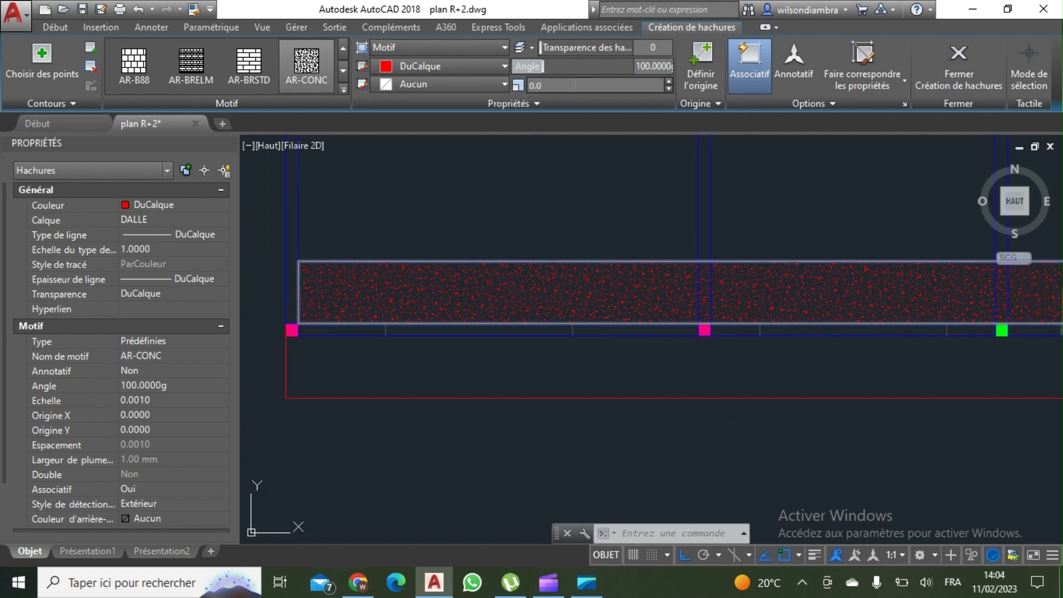
scroll(609, 275, down, 2)
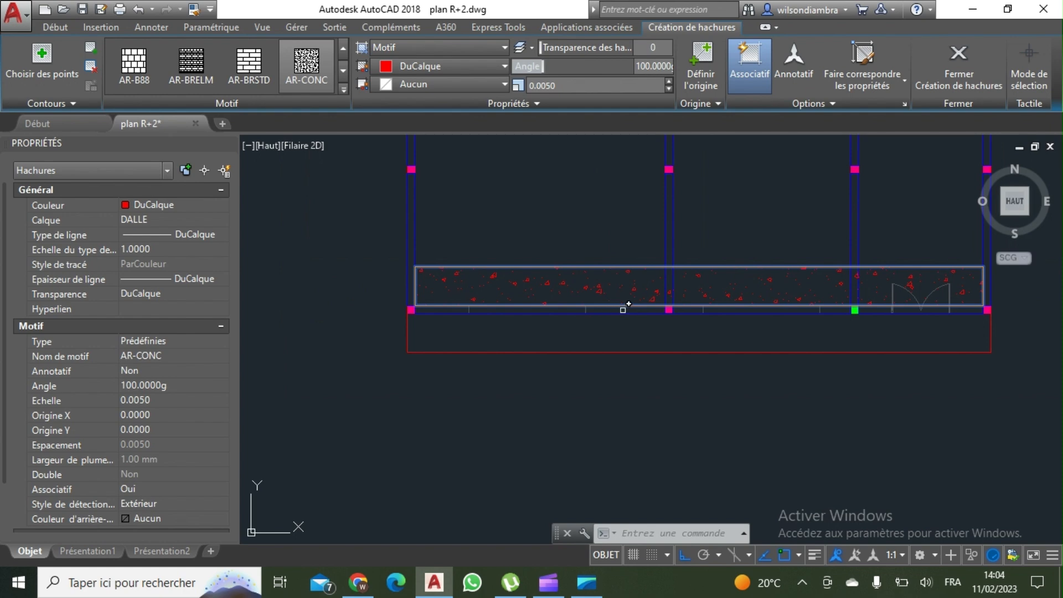
key(Escape)
click(601, 284)
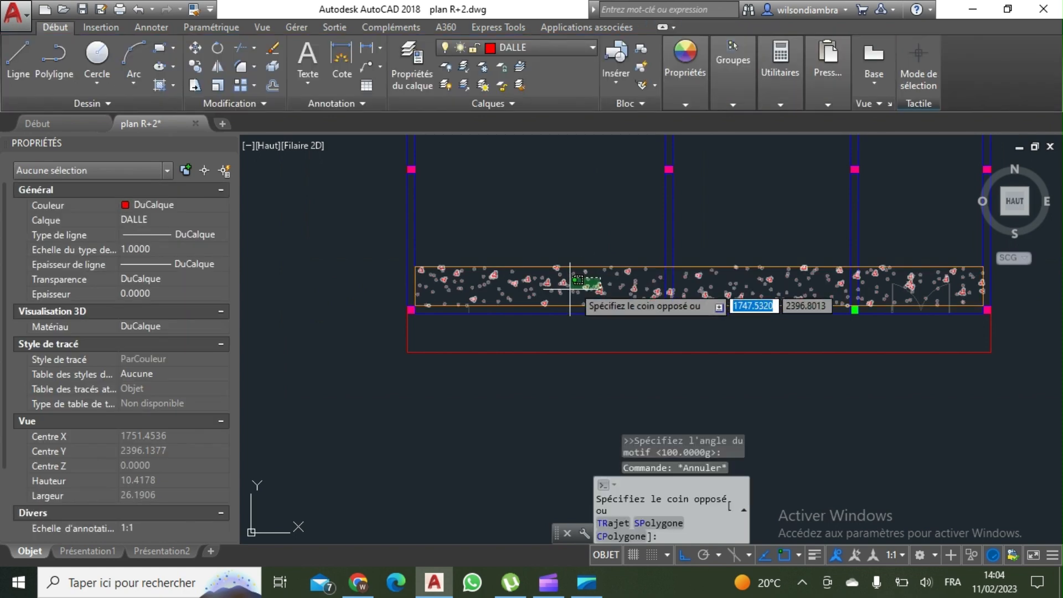
key(Escape)
Match the concrete hatch's properties to those of the orange rectangle surrounding it
scroll(604, 287, up, 5)
click(602, 210)
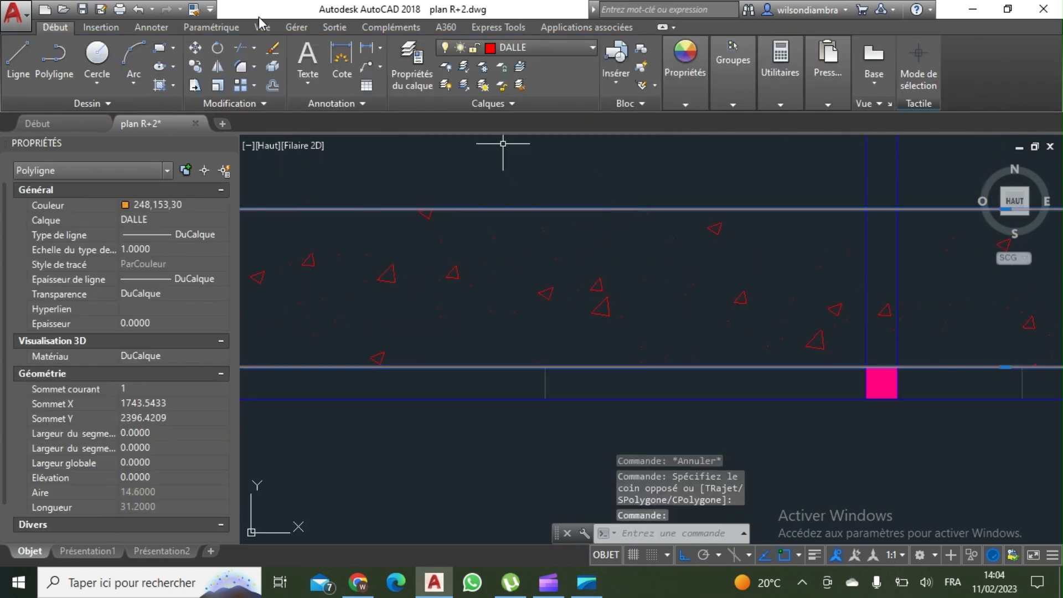
click(193, 9)
click(586, 238)
click(510, 316)
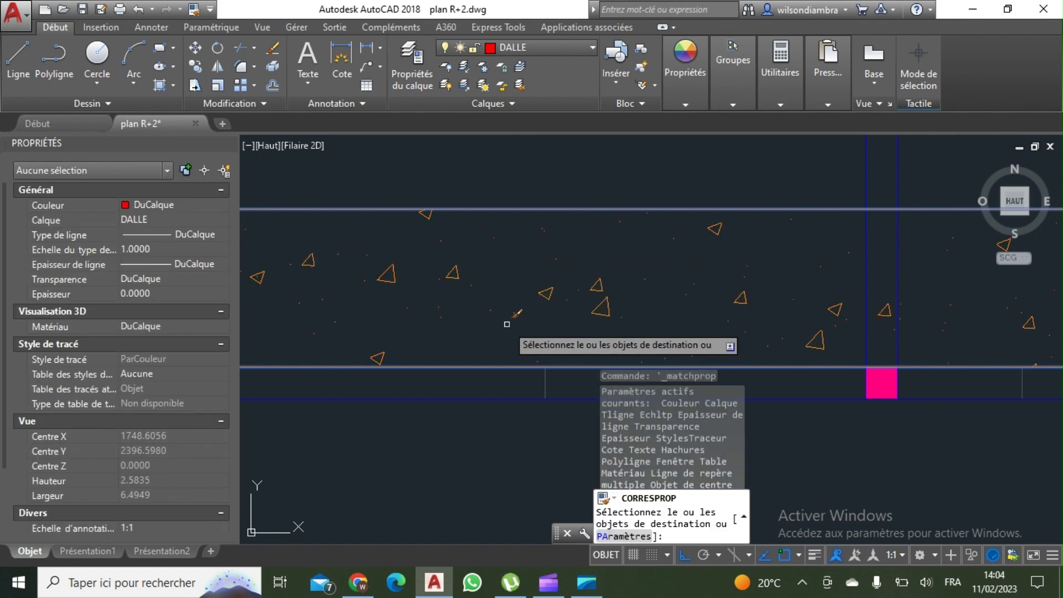
Draw a horizontal polyline above the Magasin 1 label, ending in a short barb slanting back above its east end
scroll(494, 308, down, 5)
scroll(493, 308, down, 6)
mouse_move(493, 308)
middle_down()
mouse_move(471, 316)
mouse_move(463, 292)
mouse_move(486, 307)
mouse_move(530, 378)
middle_up()
scroll(477, 296, up, 2)
scroll(481, 325, up, 2)
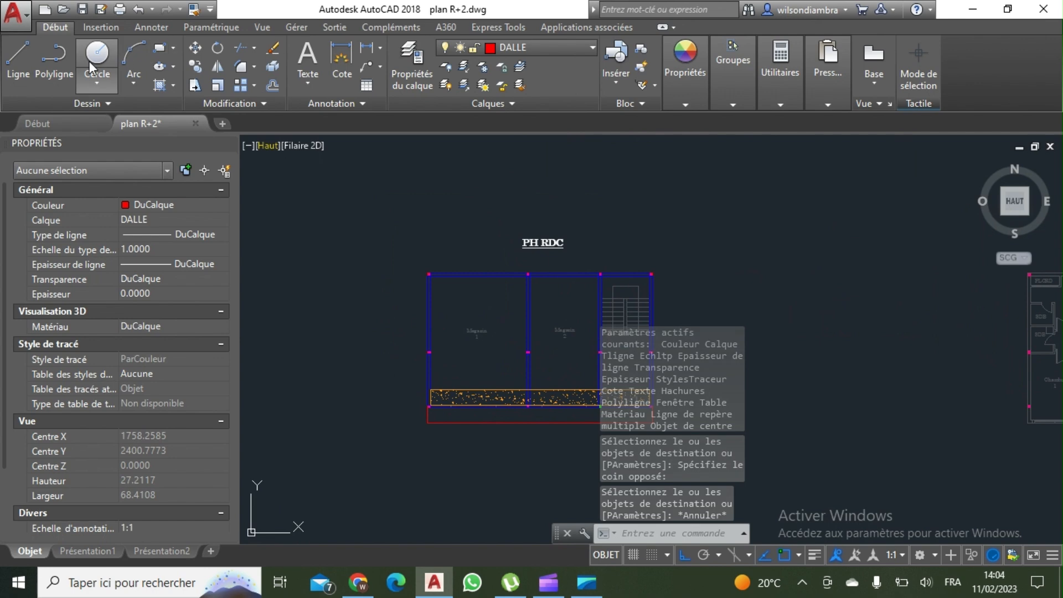
click(54, 61)
scroll(498, 355, up, 4)
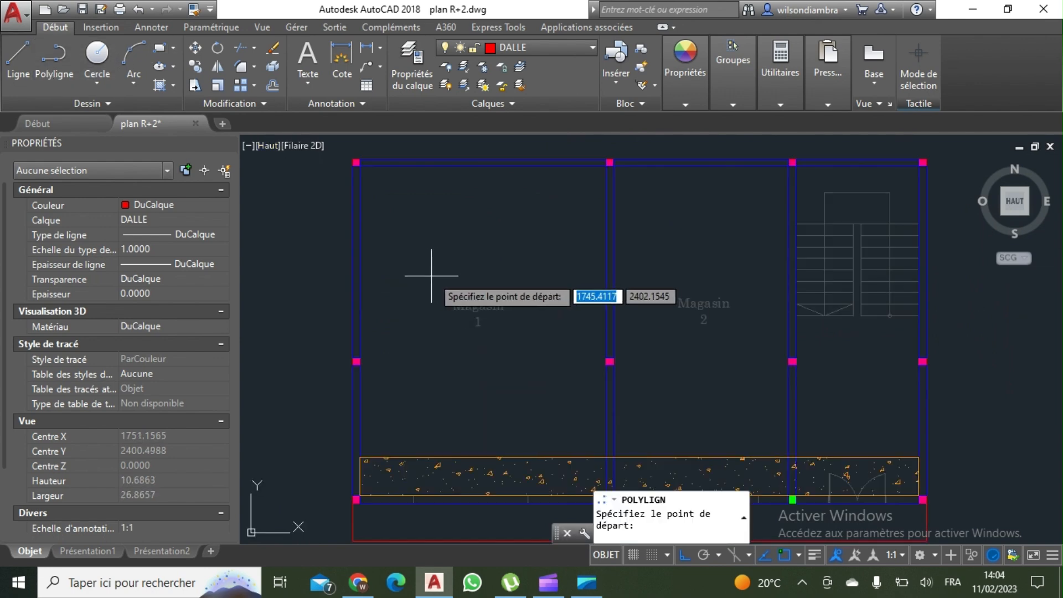
click(433, 275)
click(504, 275)
scroll(499, 280, up, 4)
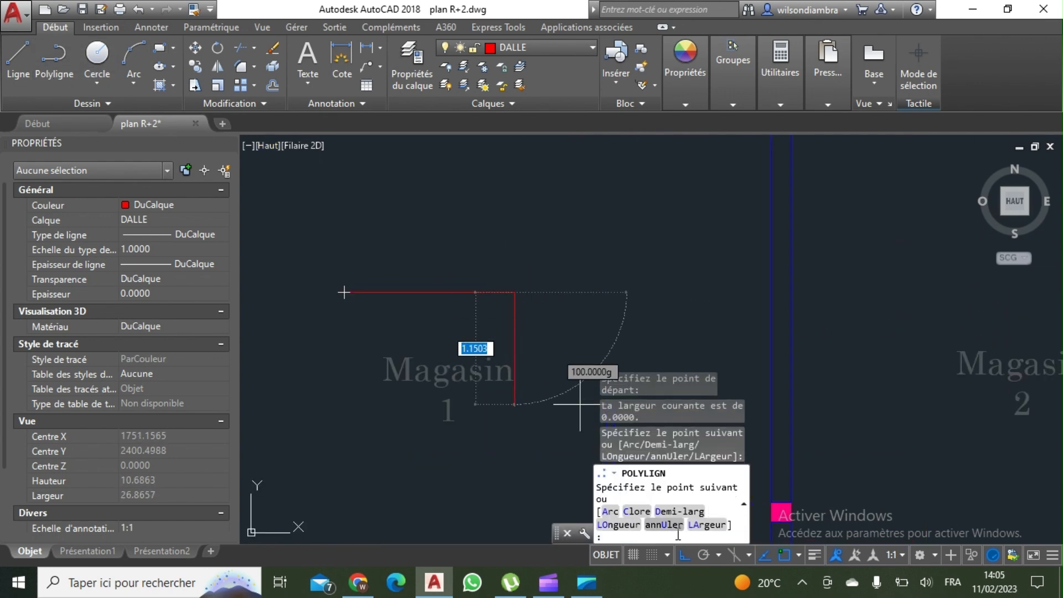
click(479, 278)
key(Return)
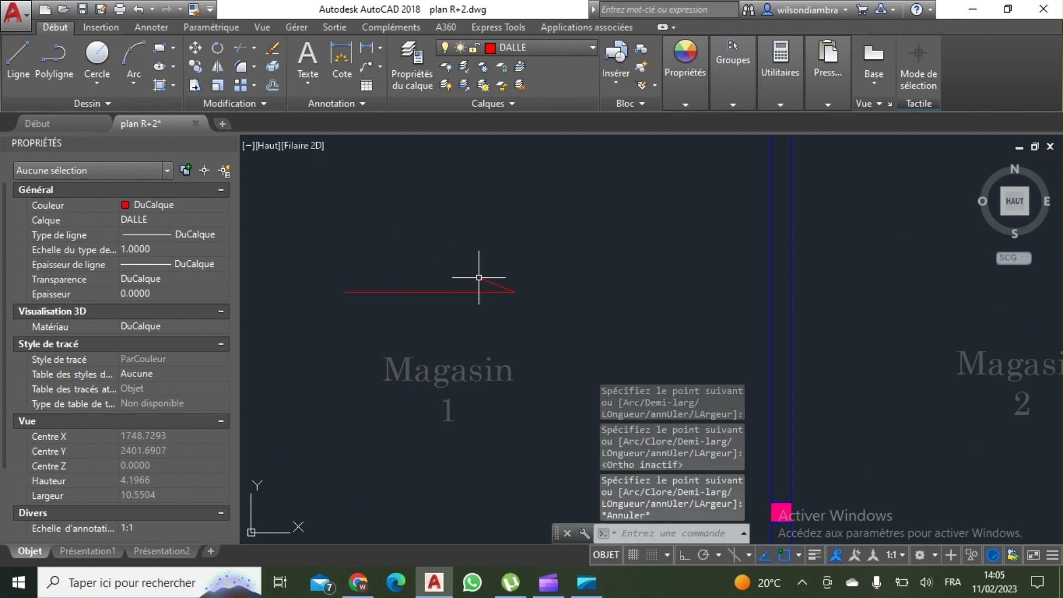
key(Return)
click(344, 291)
key(Escape)
click(519, 267)
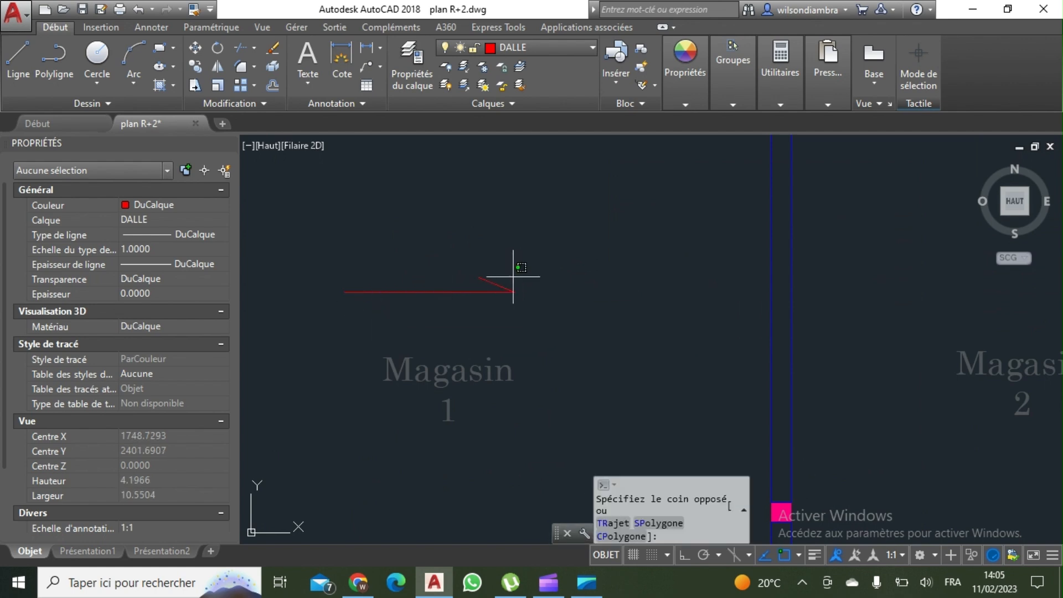
click(485, 280)
key(Escape)
Draw a short slanted polyline below the line from its west end to form the opposite half-arrowhead
click(62, 68)
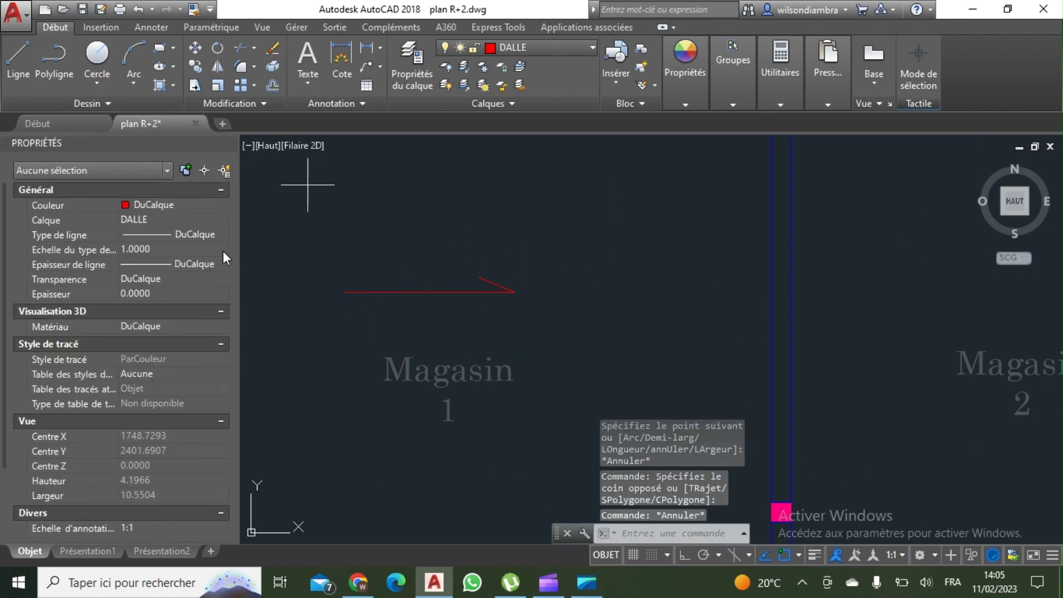
click(344, 292)
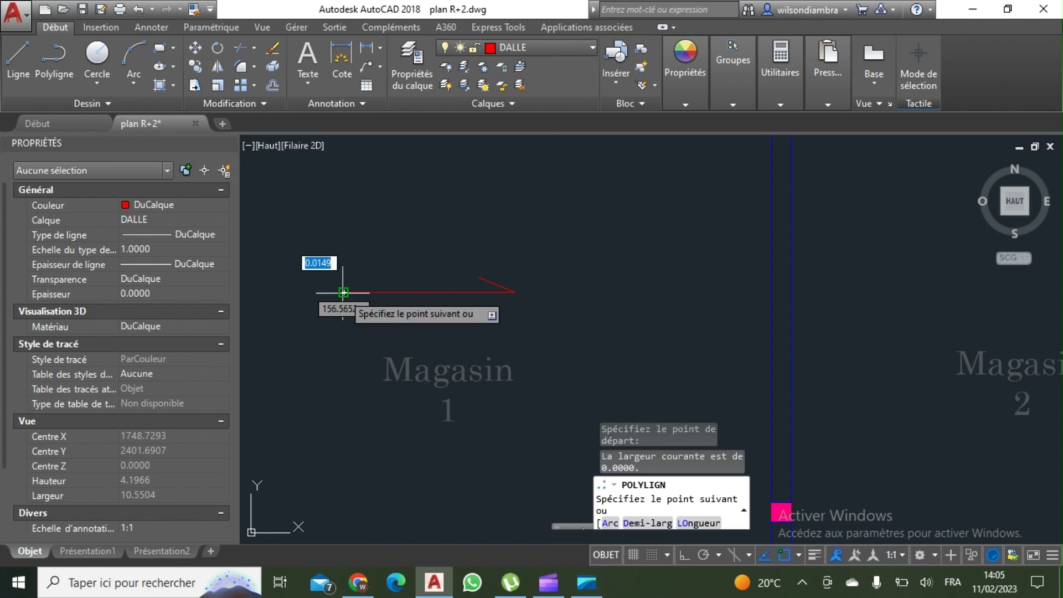
click(393, 313)
key(Return)
key(Escape)
scroll(541, 256, down, 5)
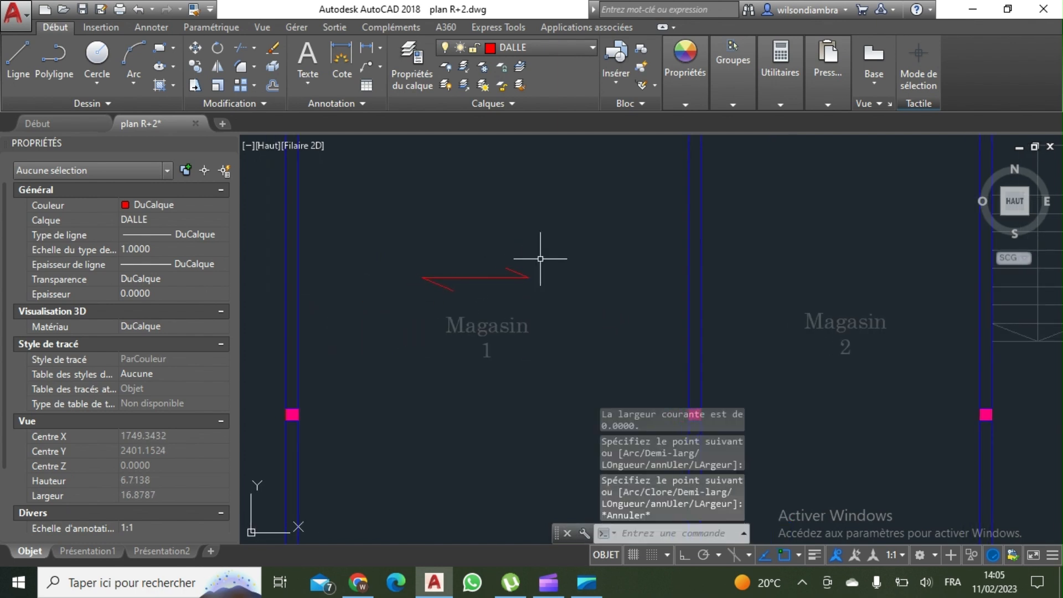
Join the arrow line and the second barb into one polyline
scroll(570, 302, up, 3)
click(565, 295)
click(412, 226)
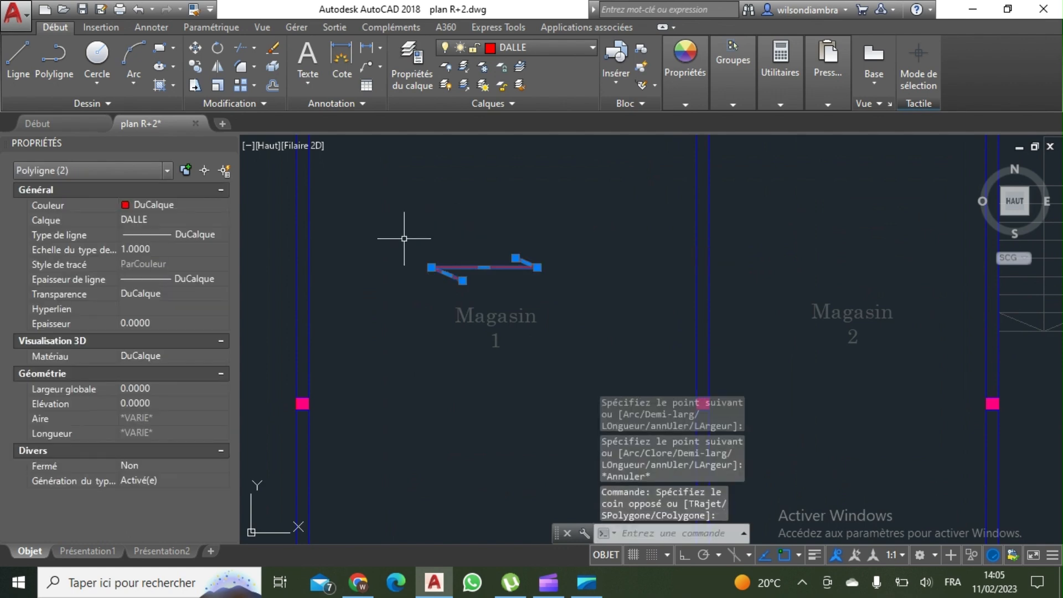
text(J)
key(Return)
Copy the joined span arrow straight down over the Magasin 1 label
click(547, 299)
click(358, 214)
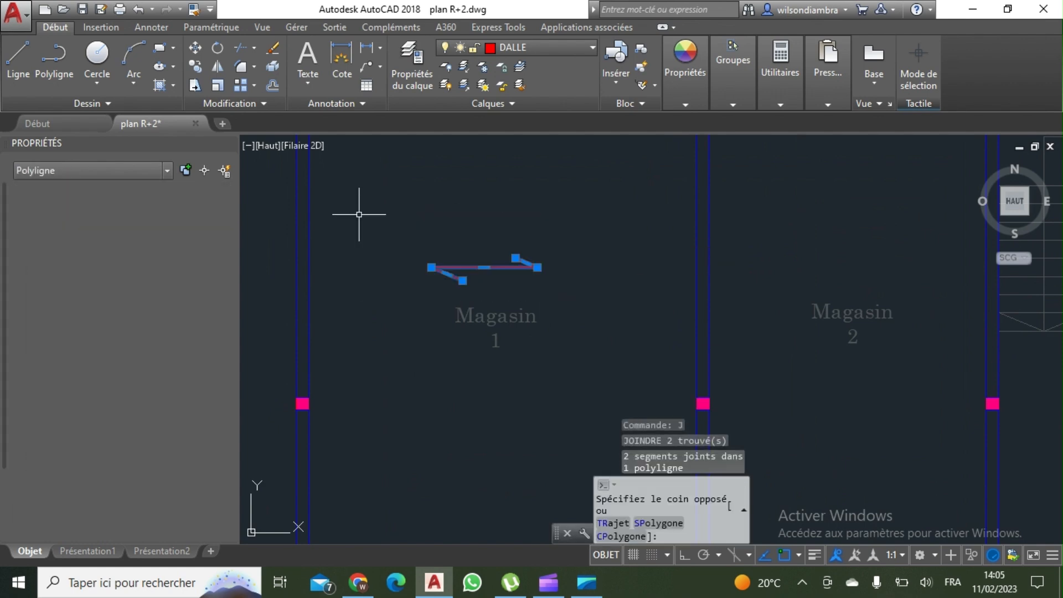
click(195, 66)
click(566, 152)
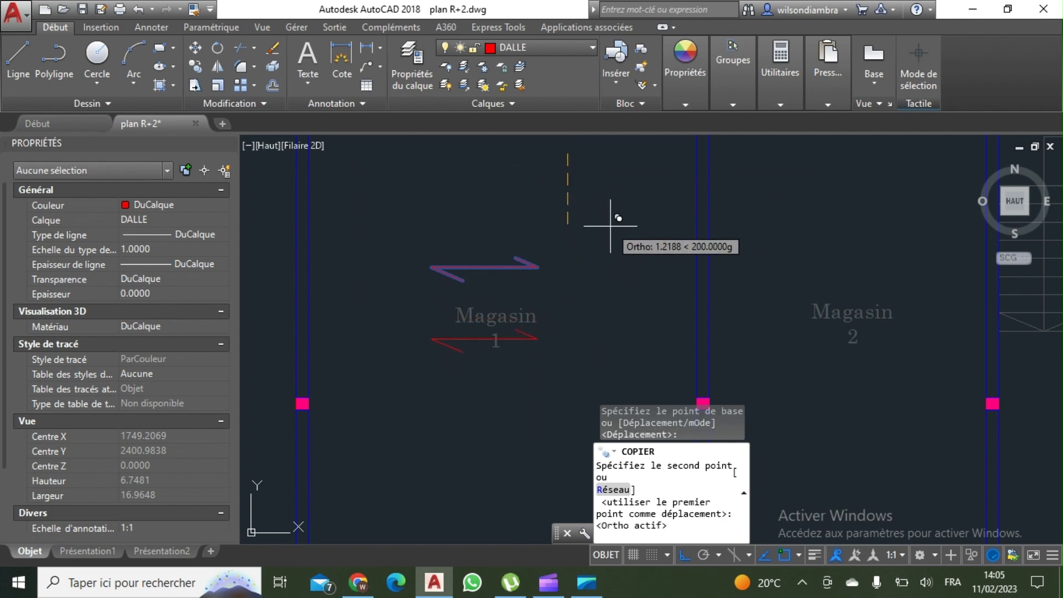
key(Escape)
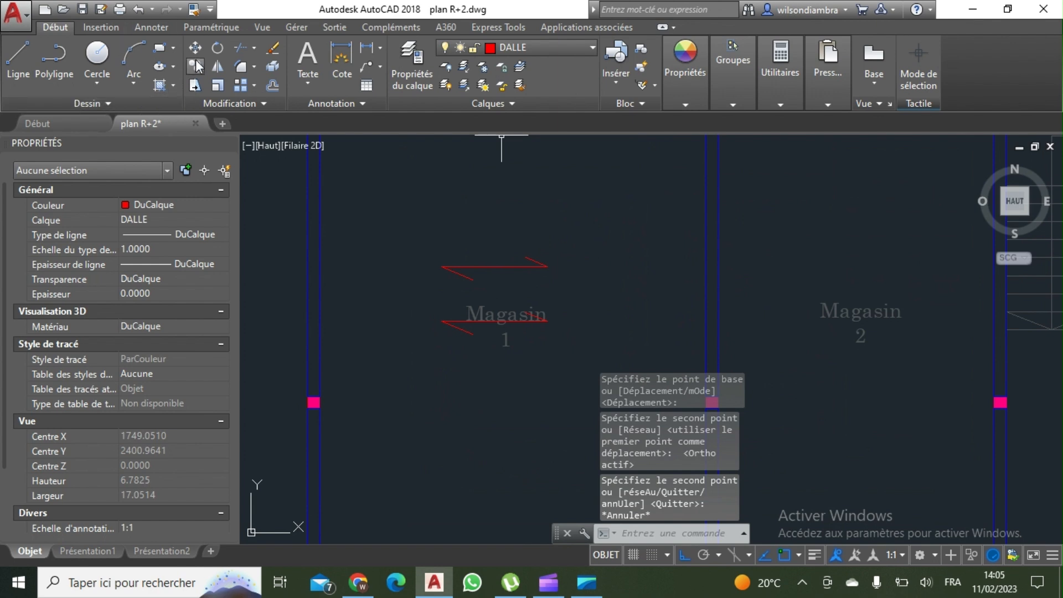
Make layer 0 the current layer
click(516, 47)
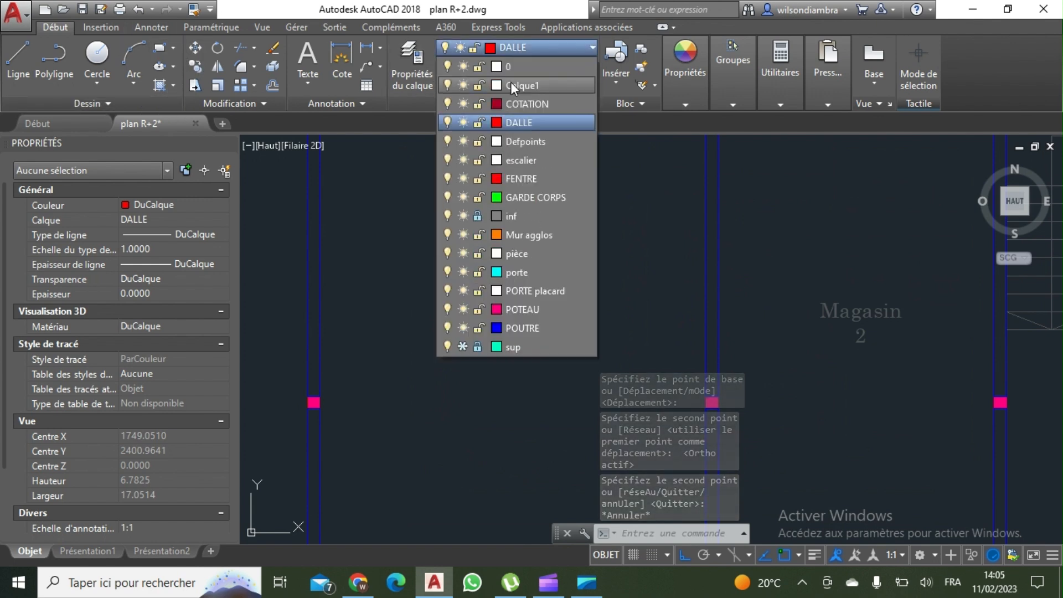
click(516, 67)
click(308, 75)
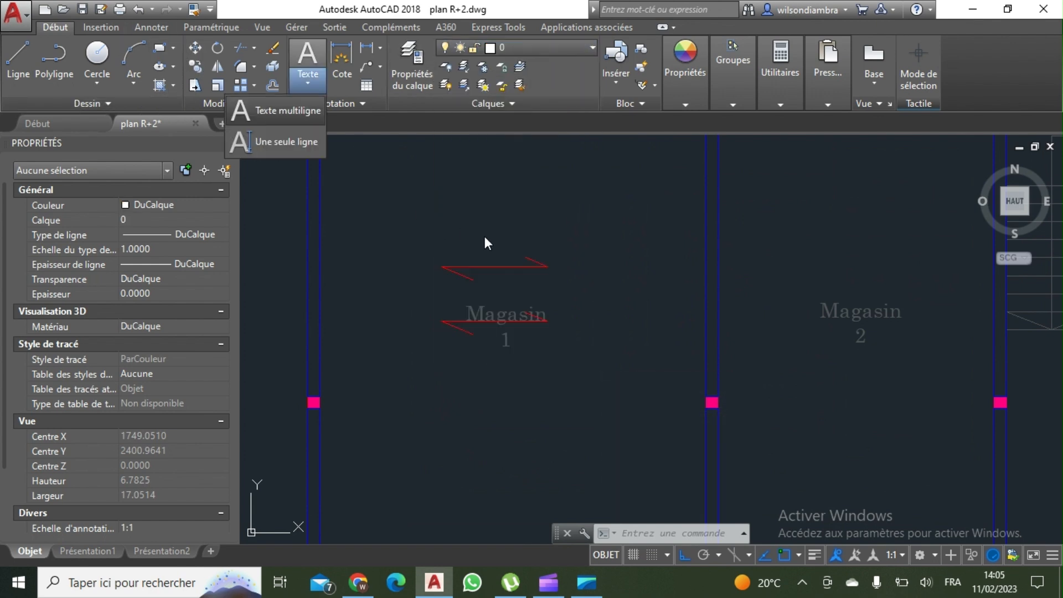
click(298, 111)
Copy the Chambre 1 label from the upstairs floor plan to below the span arrows in PH RDC
scroll(439, 214, down, 6)
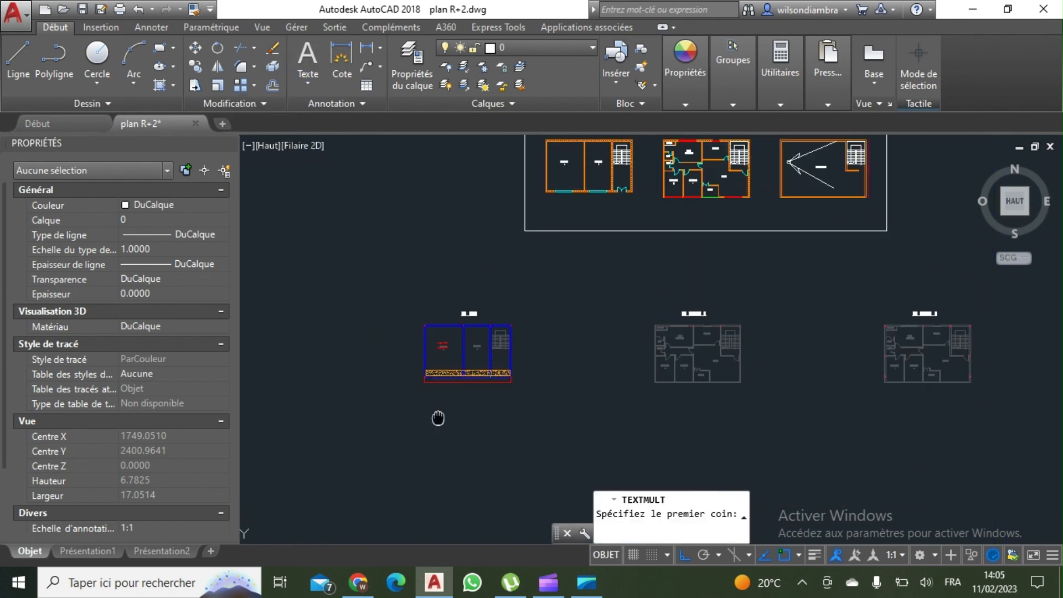
scroll(508, 378, up, 10)
middle_drag(997, 390, 651, 345)
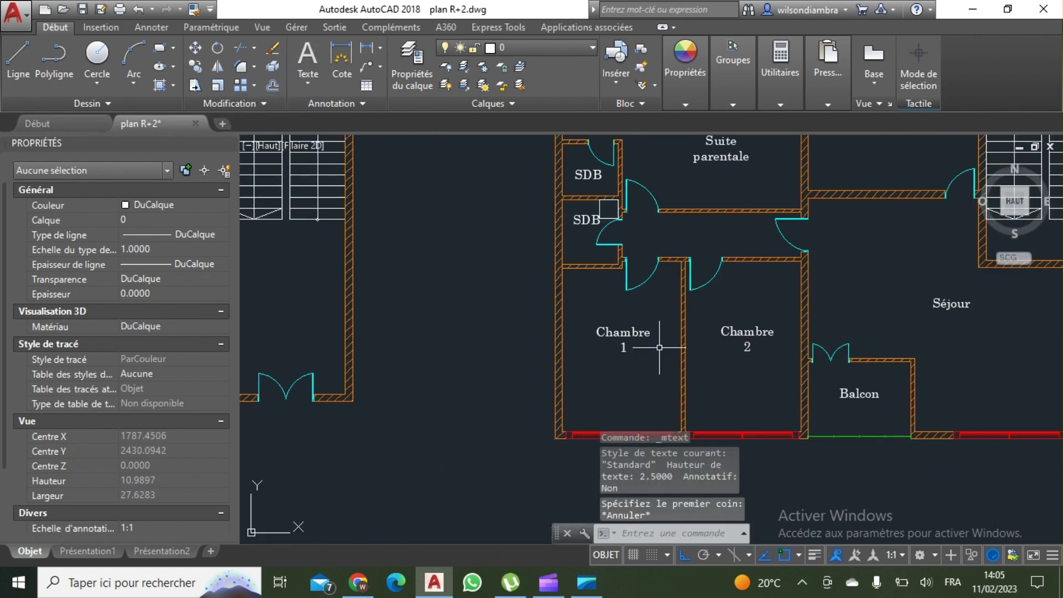
click(660, 365)
click(613, 303)
text(cp)
key(Return)
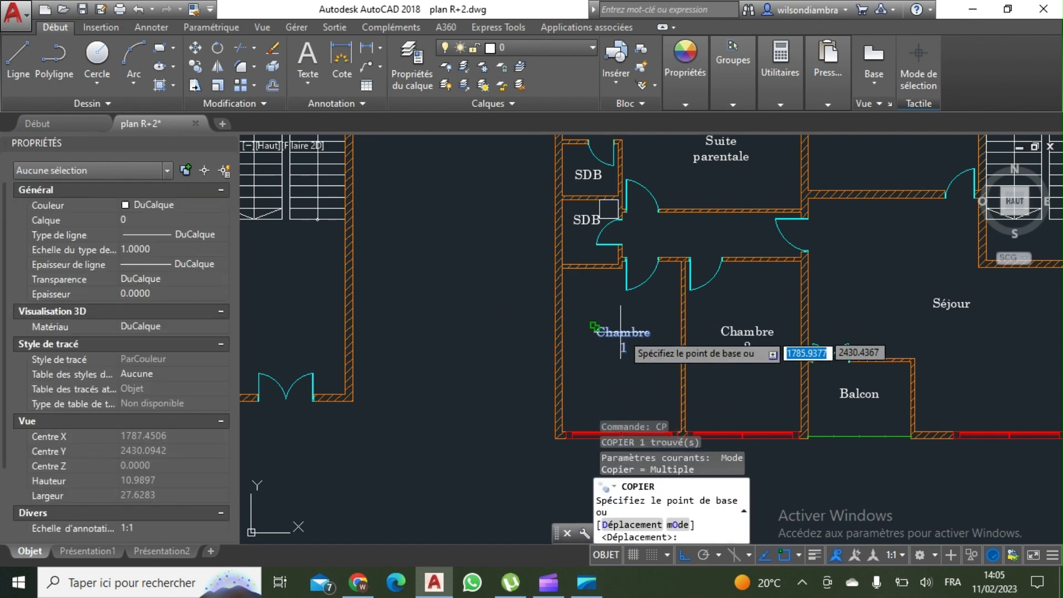
click(620, 334)
scroll(624, 238, down, 3)
scroll(624, 240, down, 8)
scroll(512, 356, up, 4)
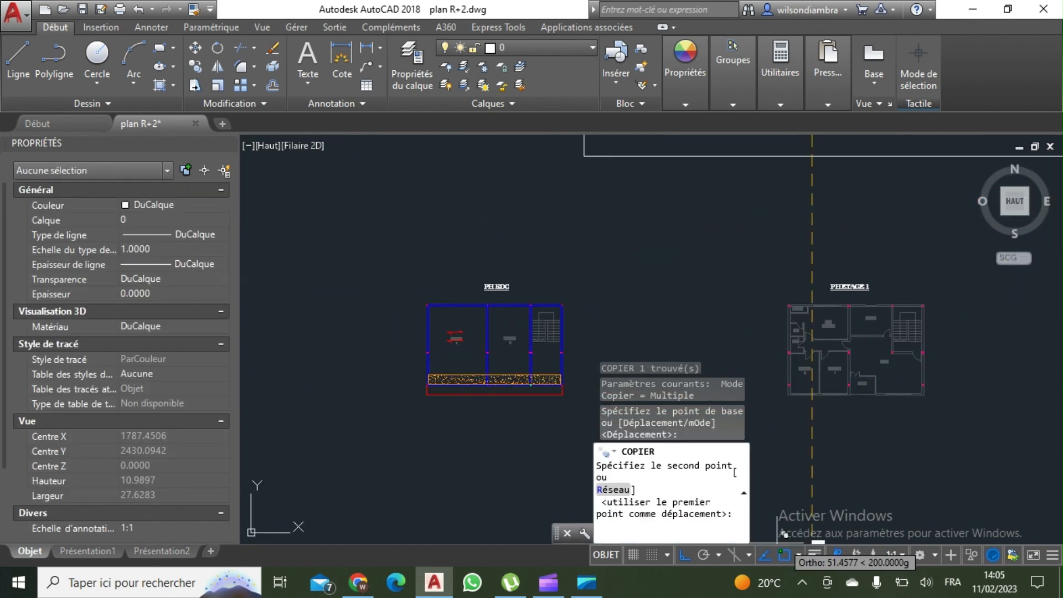
click(683, 554)
scroll(471, 369, up, 5)
key(Escape)
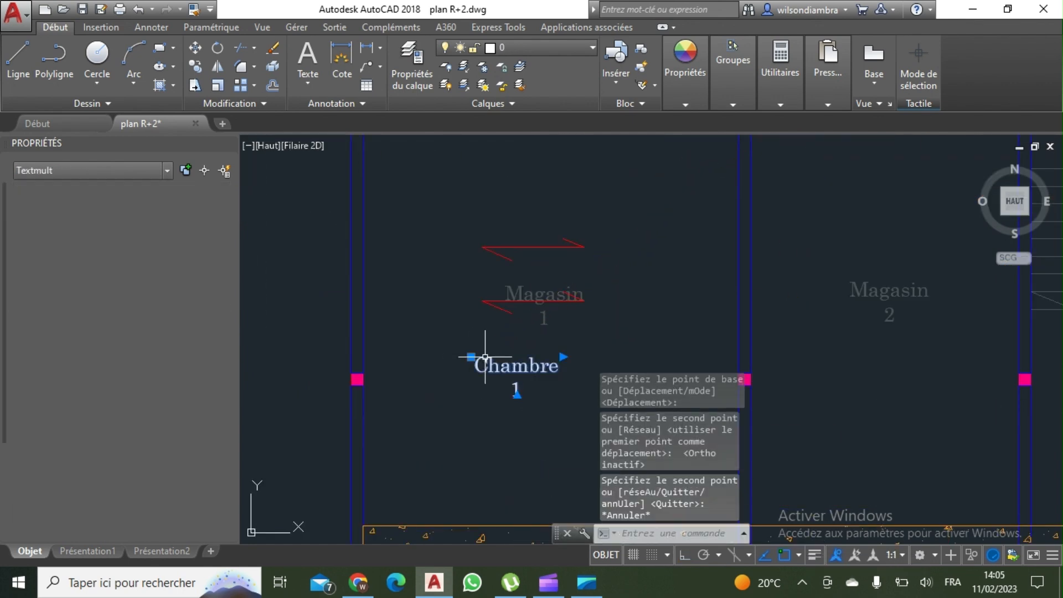
scroll(485, 354, down, 2)
double_click(469, 347)
click(553, 303)
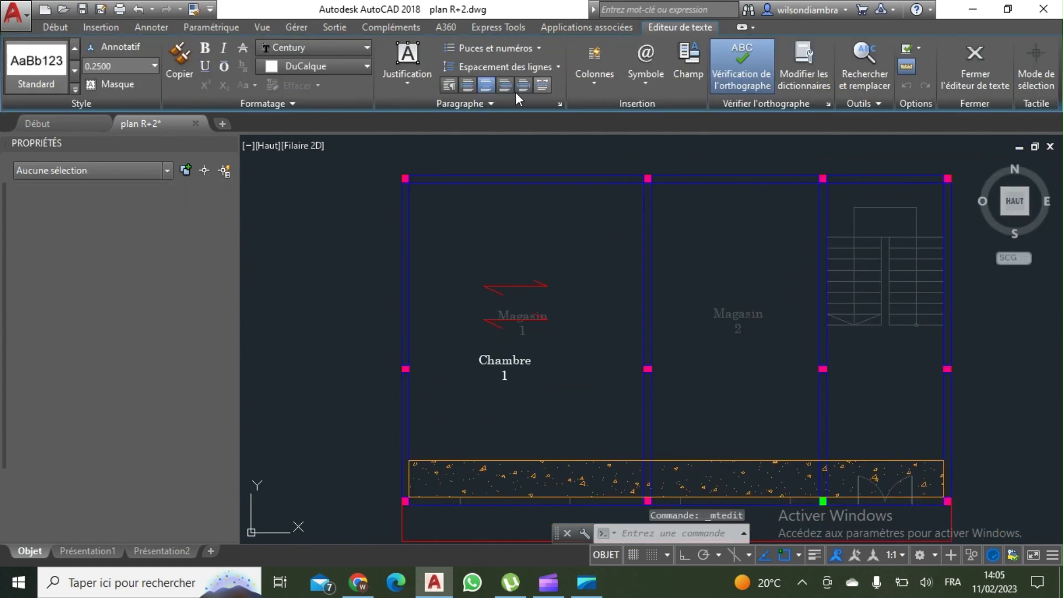
Measure the span over Magasin 1 between the first two rear columns with a linear dimension, without placing it
click(367, 48)
scroll(387, 167, up, 2)
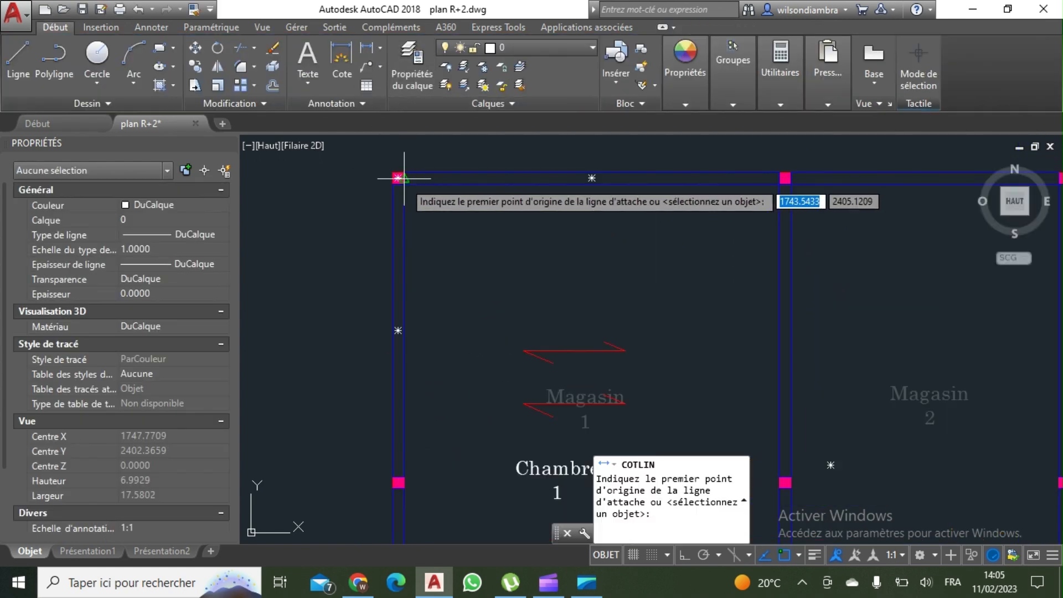
click(398, 178)
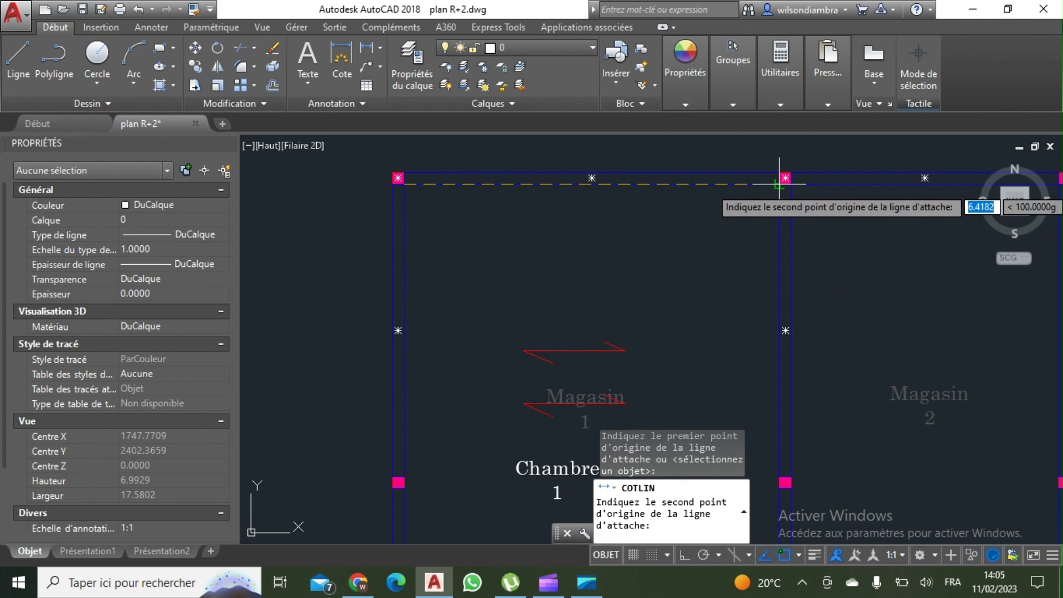
click(780, 183)
scroll(615, 222, up, 5)
key(Escape)
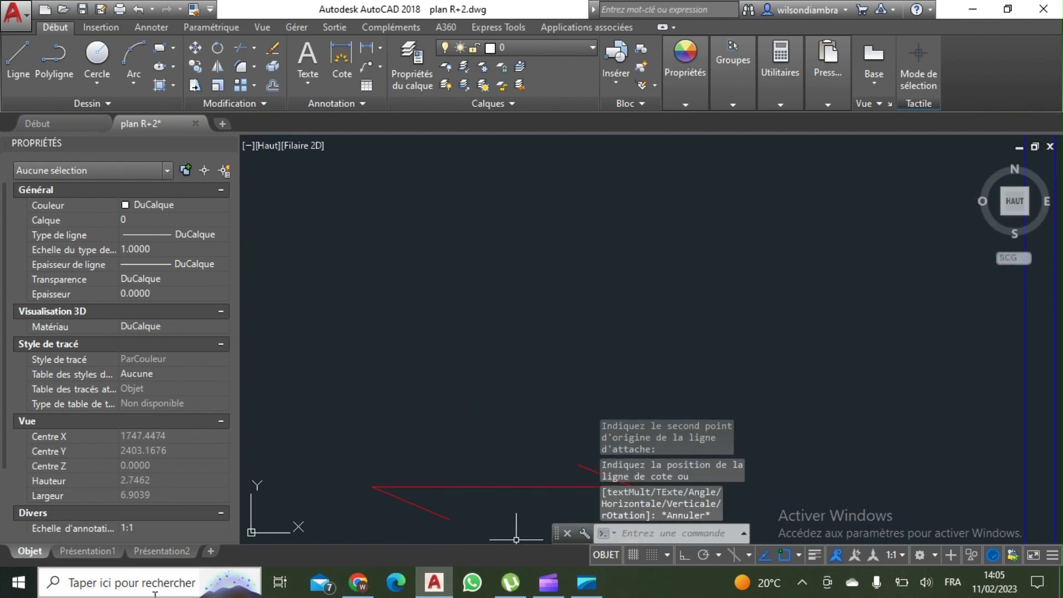
Switch to the Calculatrice app and divide 6.42 by 22.5, then return to the drawing
click(155, 592)
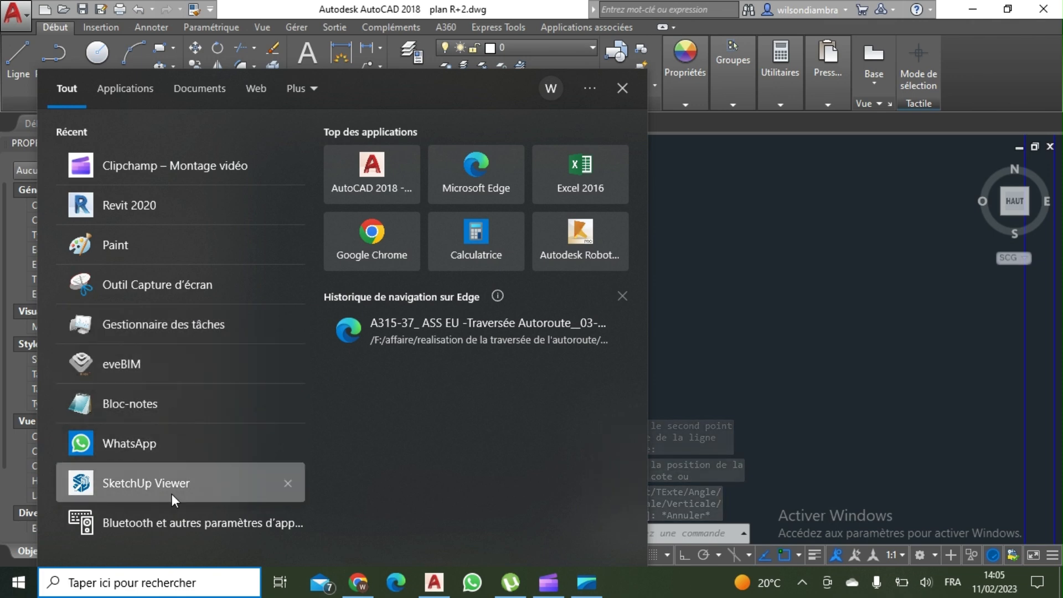
text(CA)
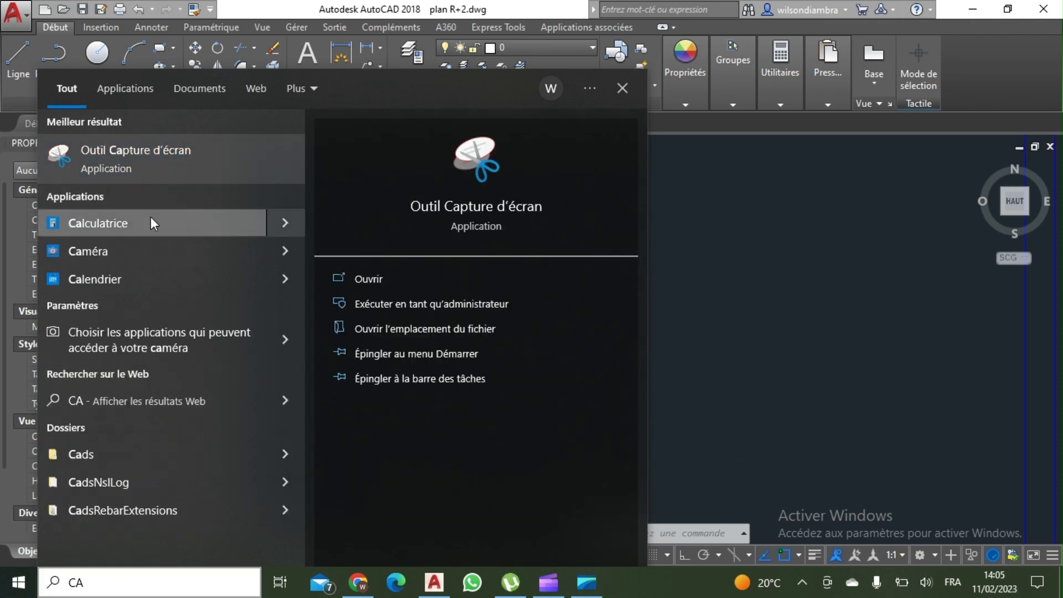
click(151, 223)
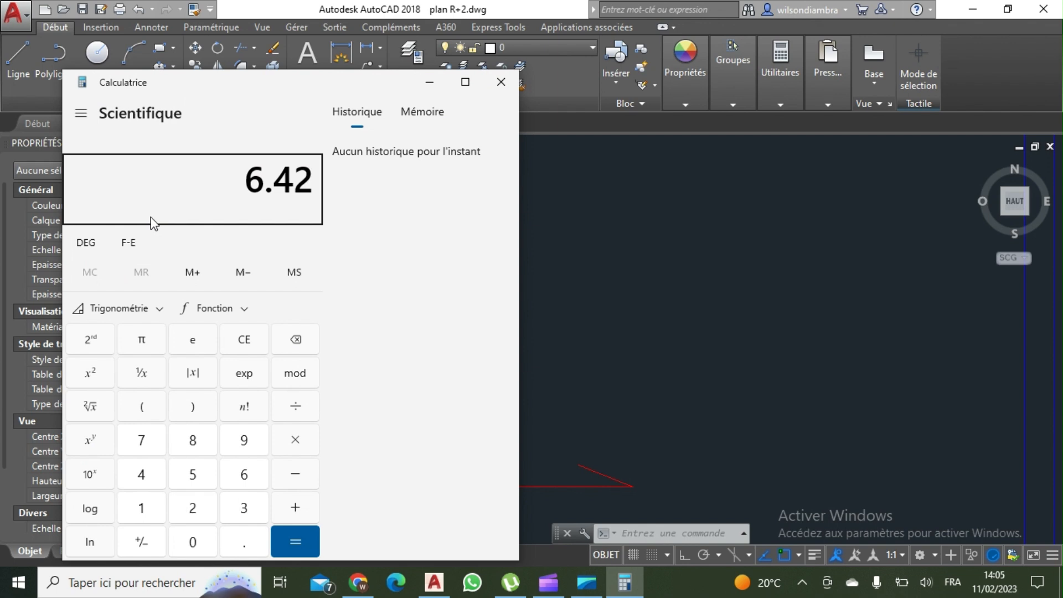
key(Return)
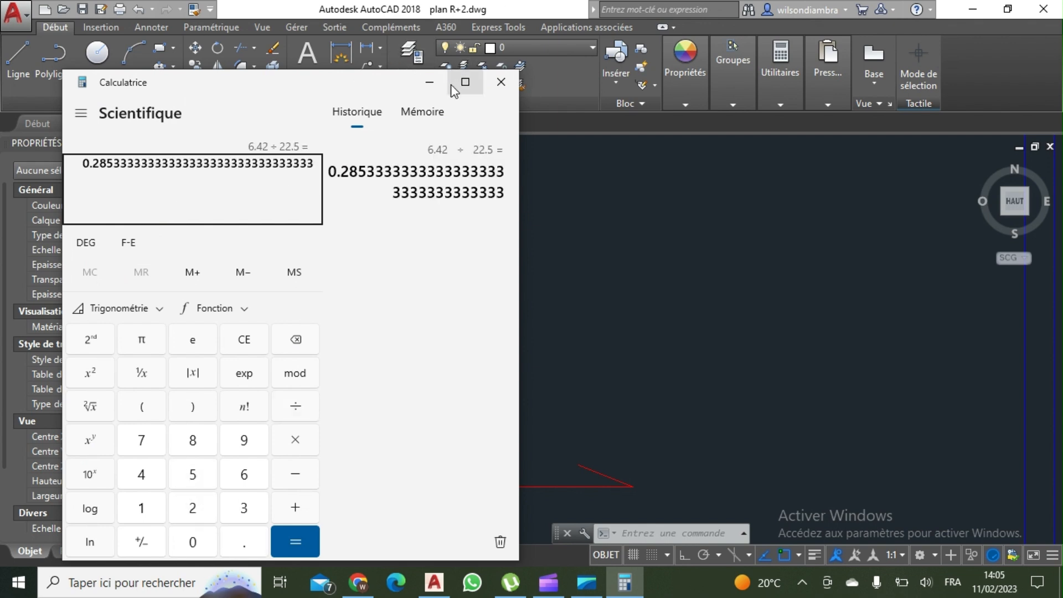
click(430, 82)
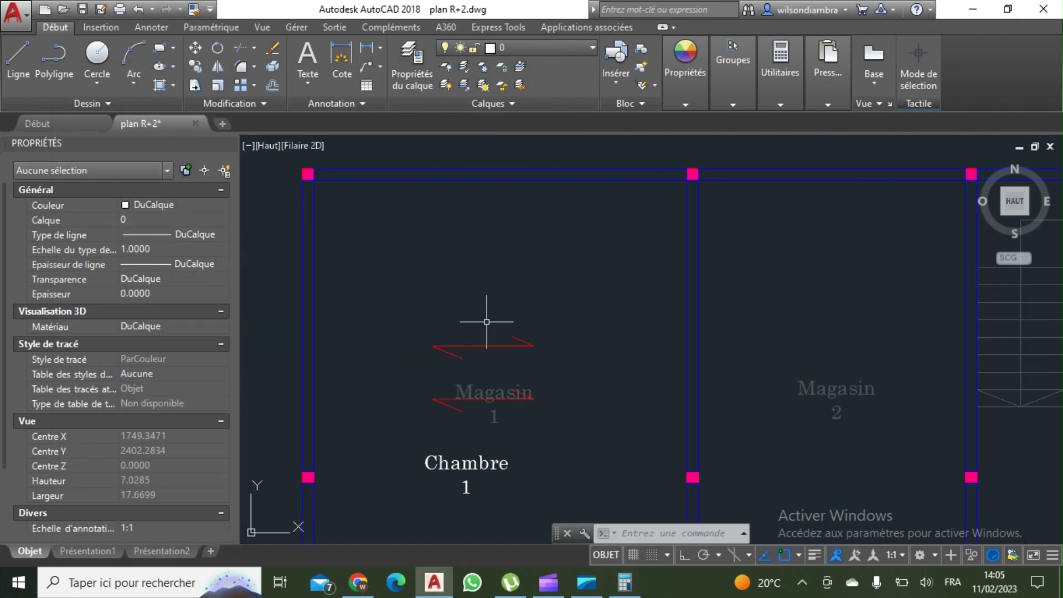
Replace the text of the Chambre 1 label copied below the span arrows with 25+5
double_click(485, 464)
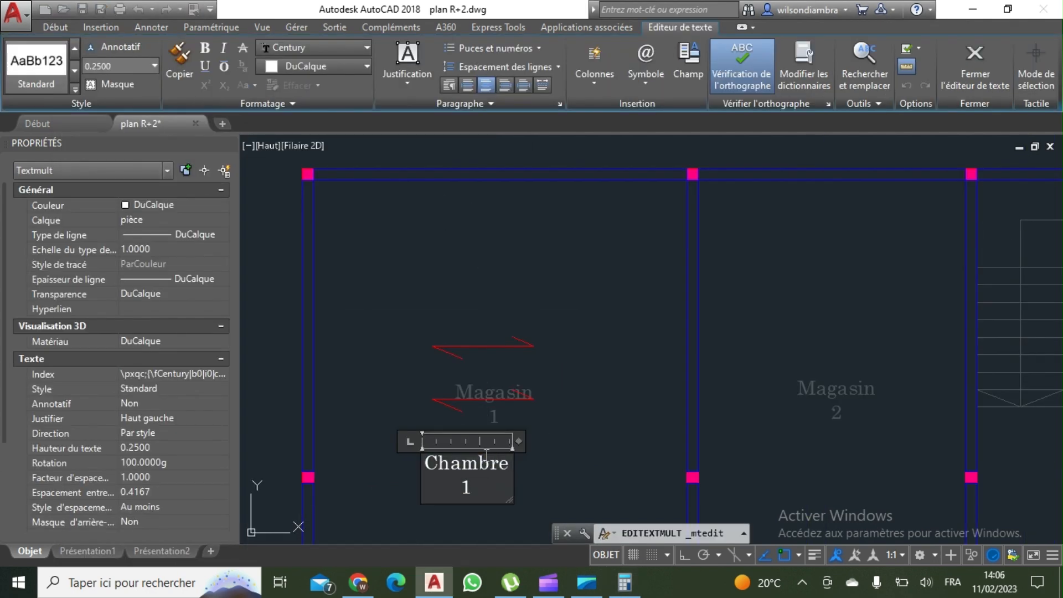
text(25+5)
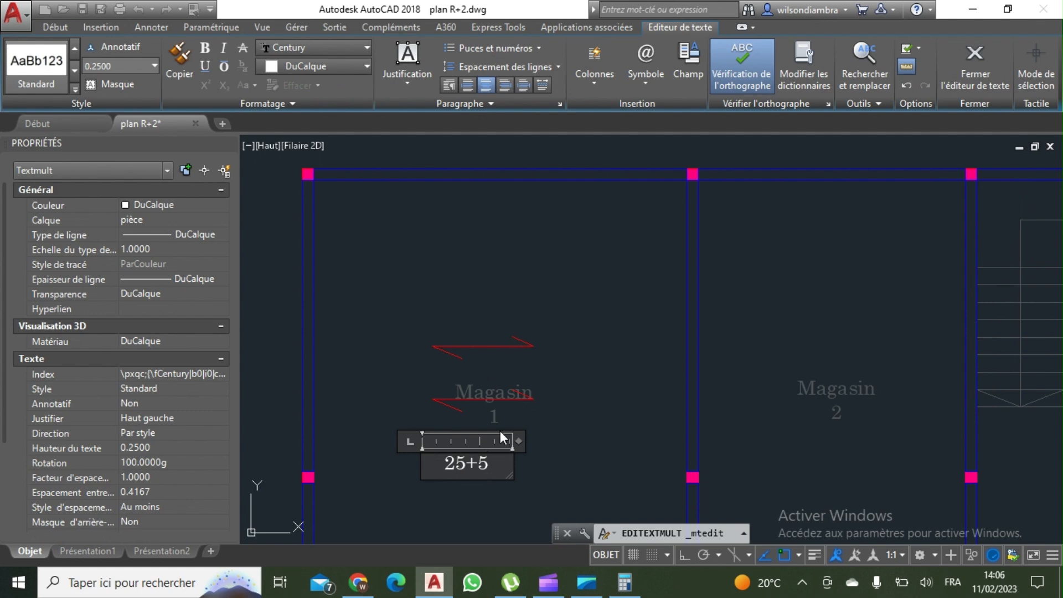
click(565, 423)
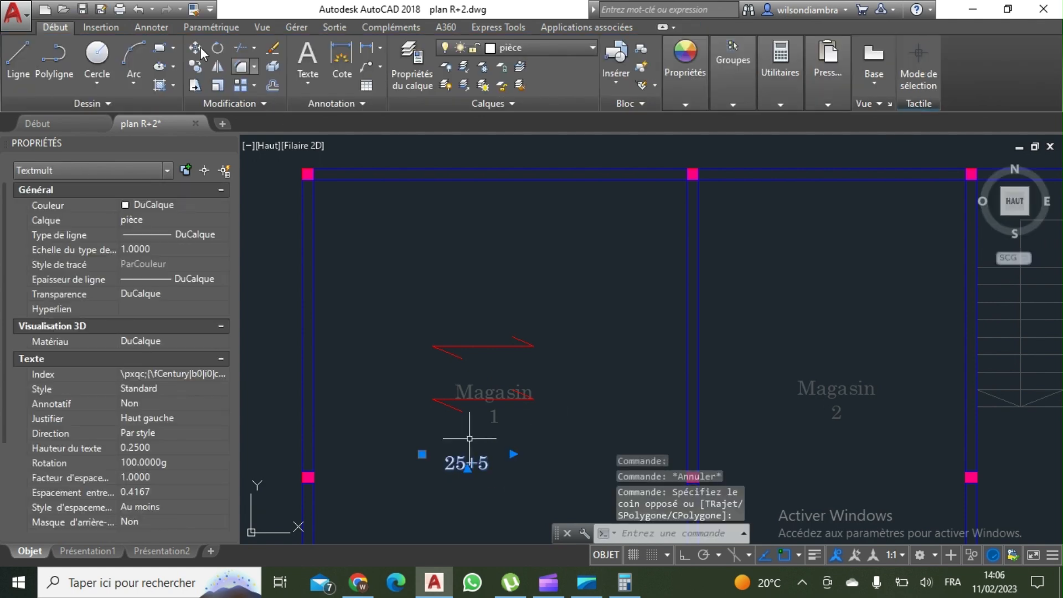
Move the 25+5 label up between the two span arrows in Magasin 1
click(195, 53)
scroll(465, 455, up, 3)
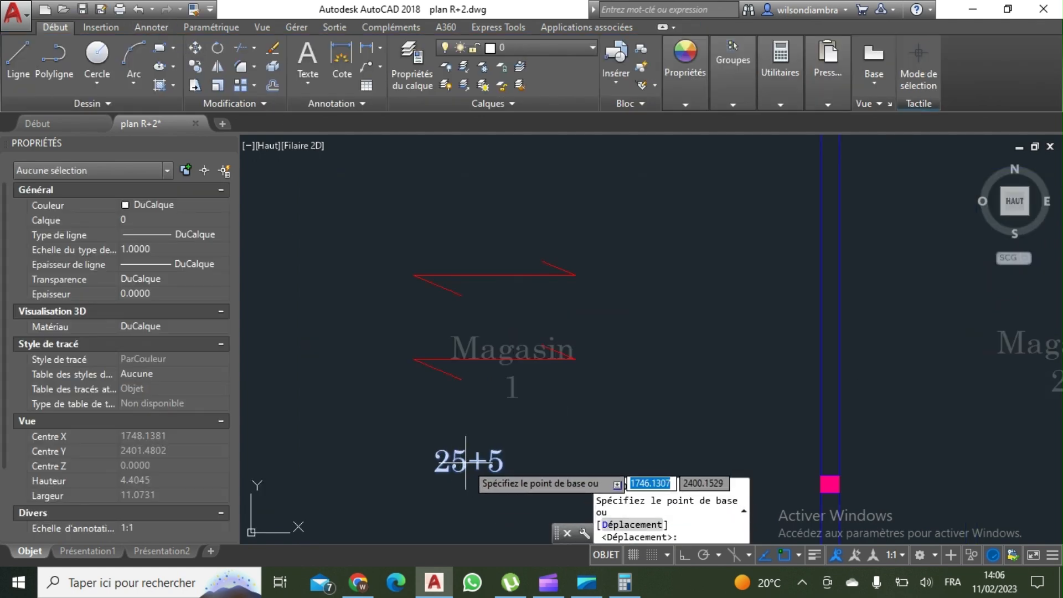
click(468, 461)
click(452, 357)
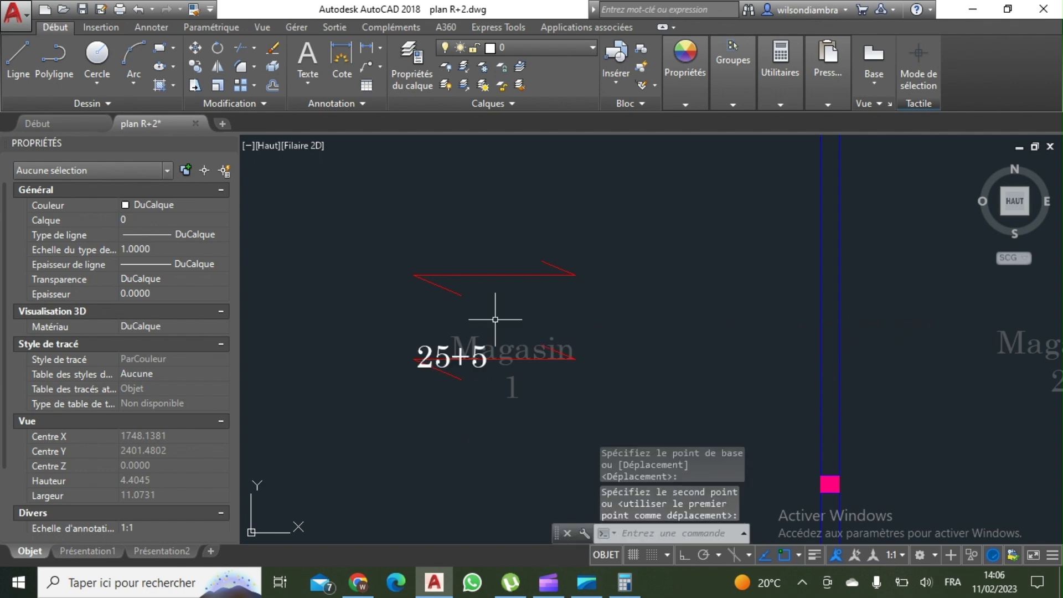
click(451, 359)
text(DP)
key(Return)
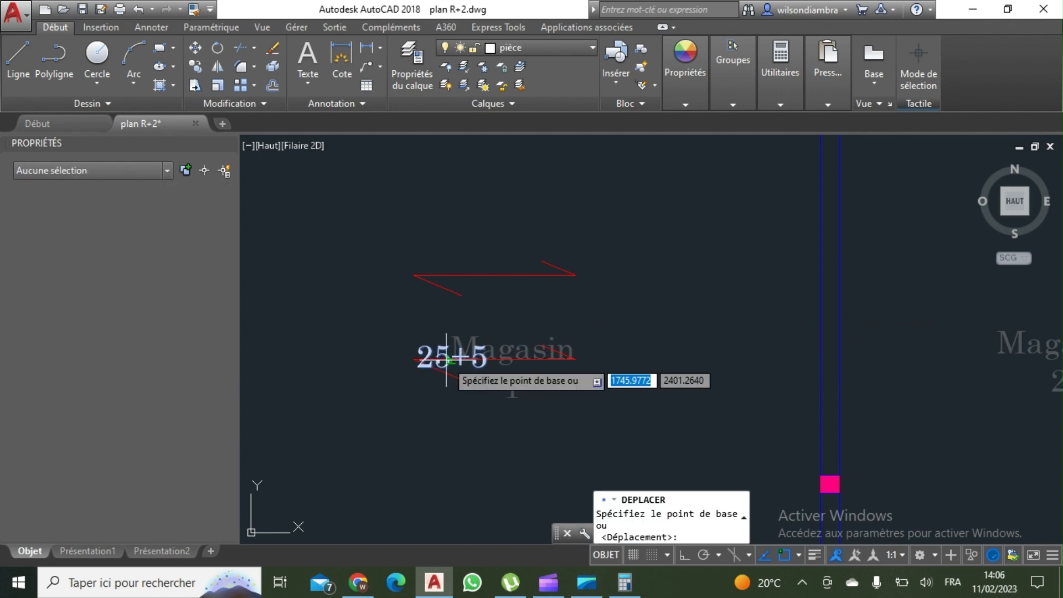
scroll(437, 349, up, 2)
click(424, 326)
click(508, 273)
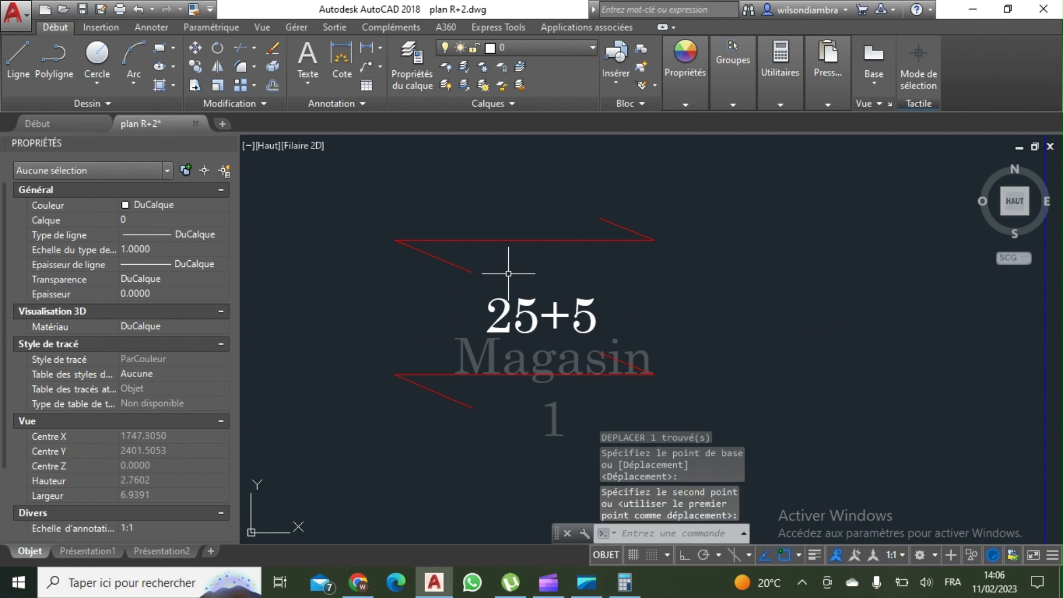
scroll(506, 276, down, 3)
scroll(542, 308, up, 2)
scroll(527, 318, down, 1)
middle_drag(523, 335, 542, 370)
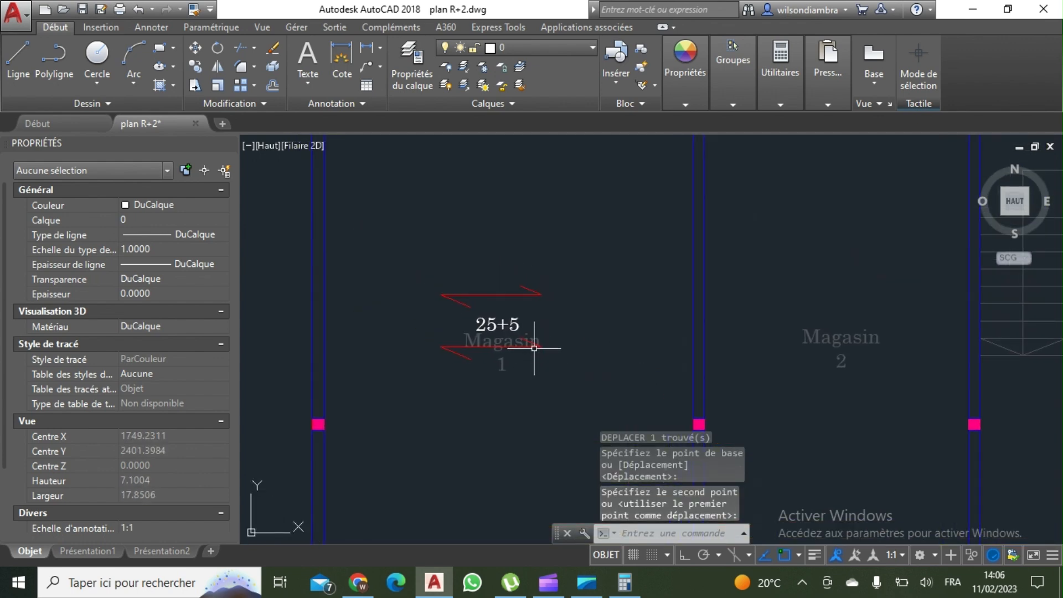
Copy the two span arrows and the 25+5 label from Magasin 1 across to Magasin 2
scroll(506, 309, down, 4)
scroll(486, 372, up, 4)
click(517, 373)
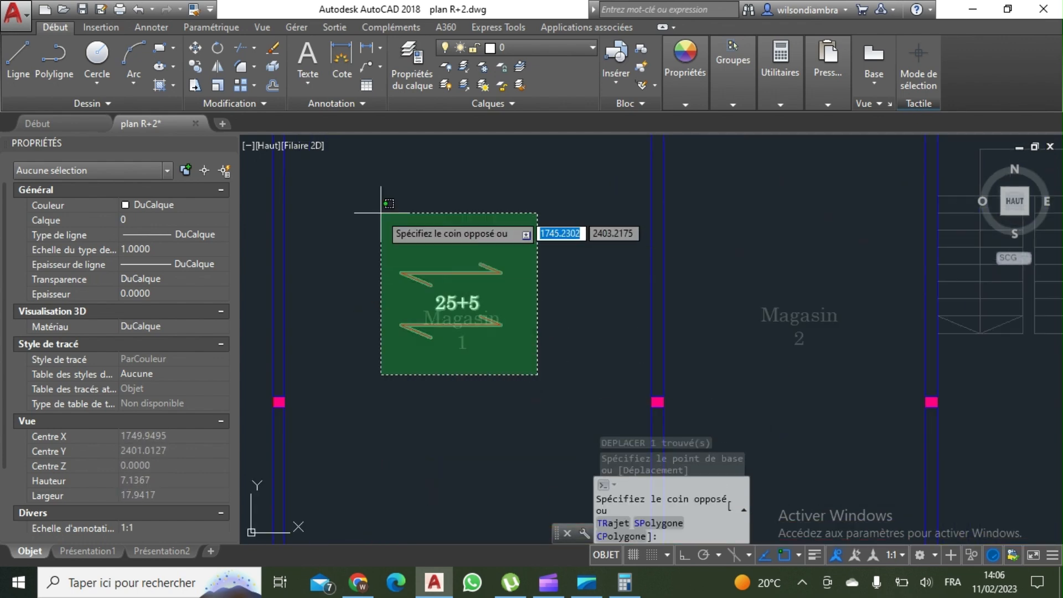
click(355, 208)
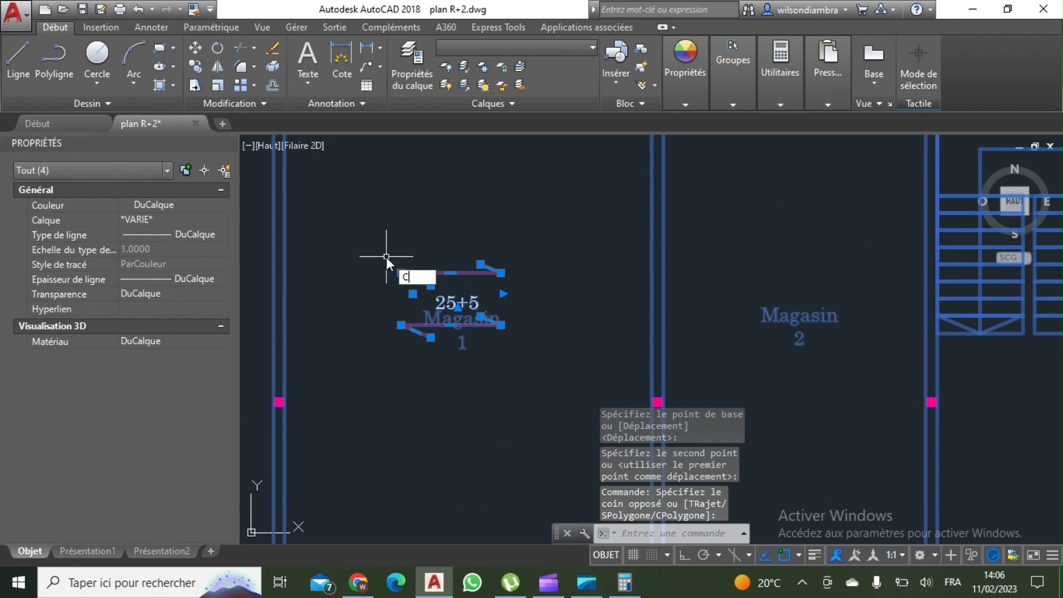
text(o)
key(Return)
click(406, 229)
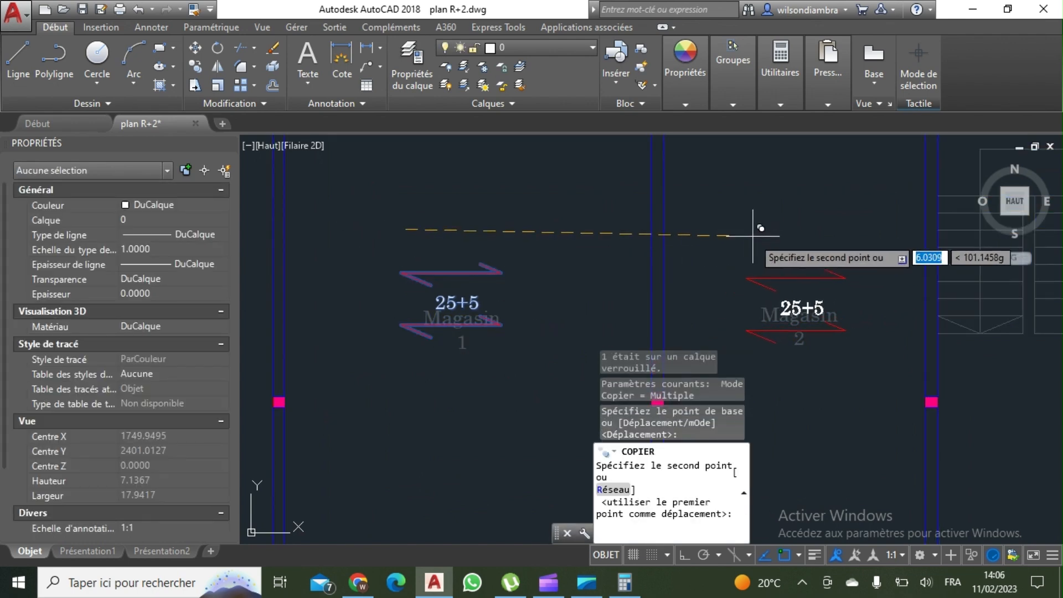
key(Escape)
middle_drag(752, 236, 551, 172)
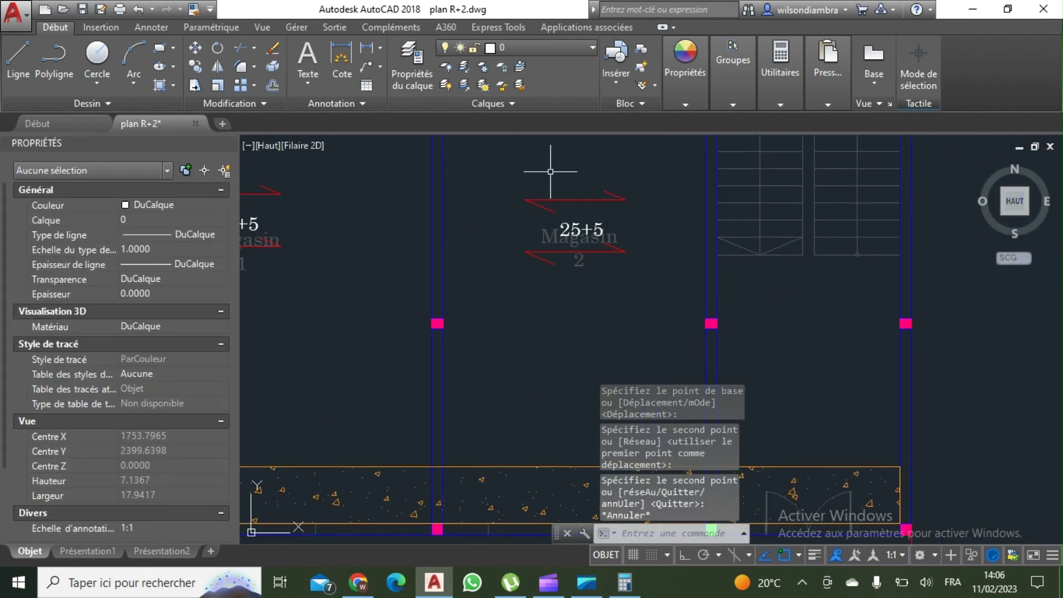
click(591, 227)
double_click(588, 219)
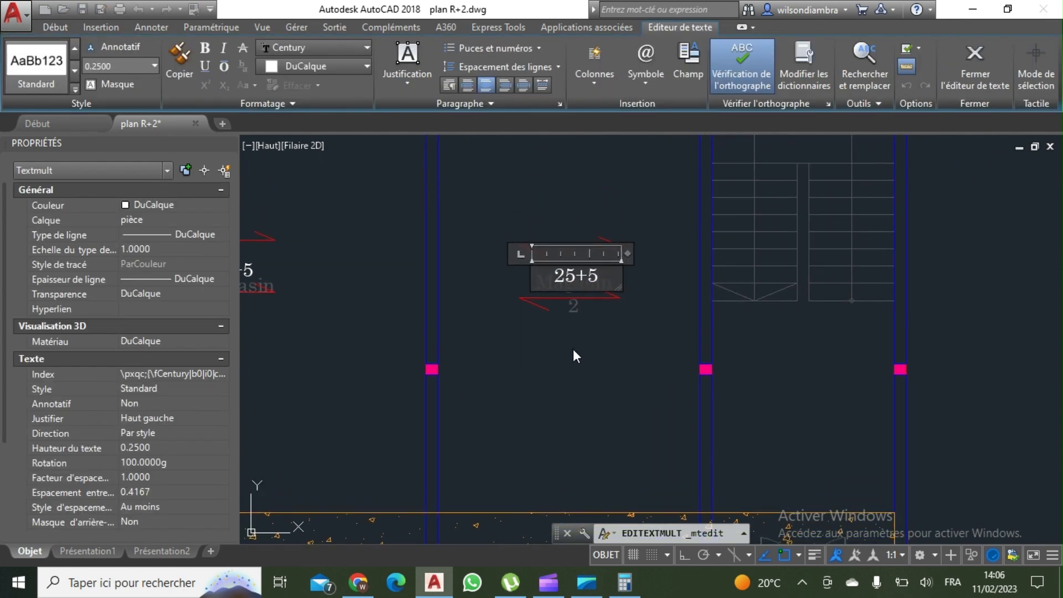
scroll(590, 299, up, 2)
scroll(585, 331, down, 4)
key(Escape)
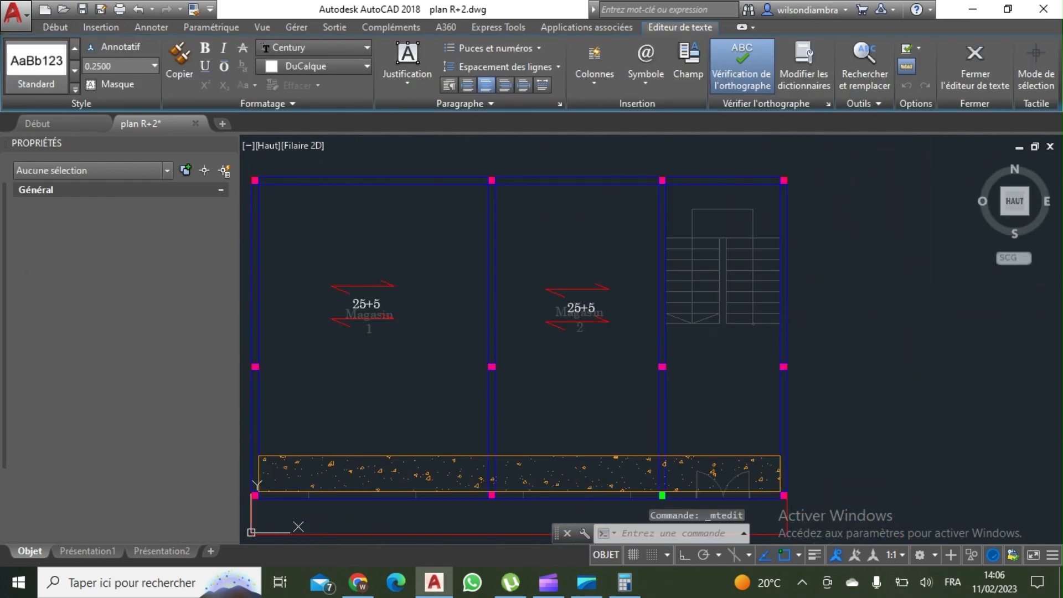
Measure the Magasin 2 span between its two middle-row columns with a linear dimension, without placing it
click(368, 49)
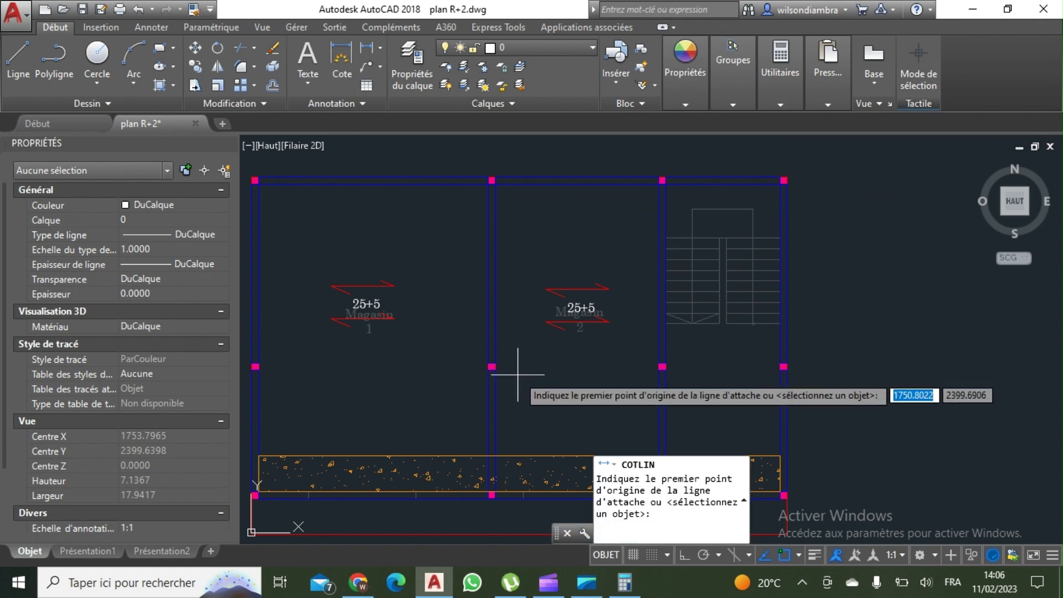
click(491, 366)
click(656, 362)
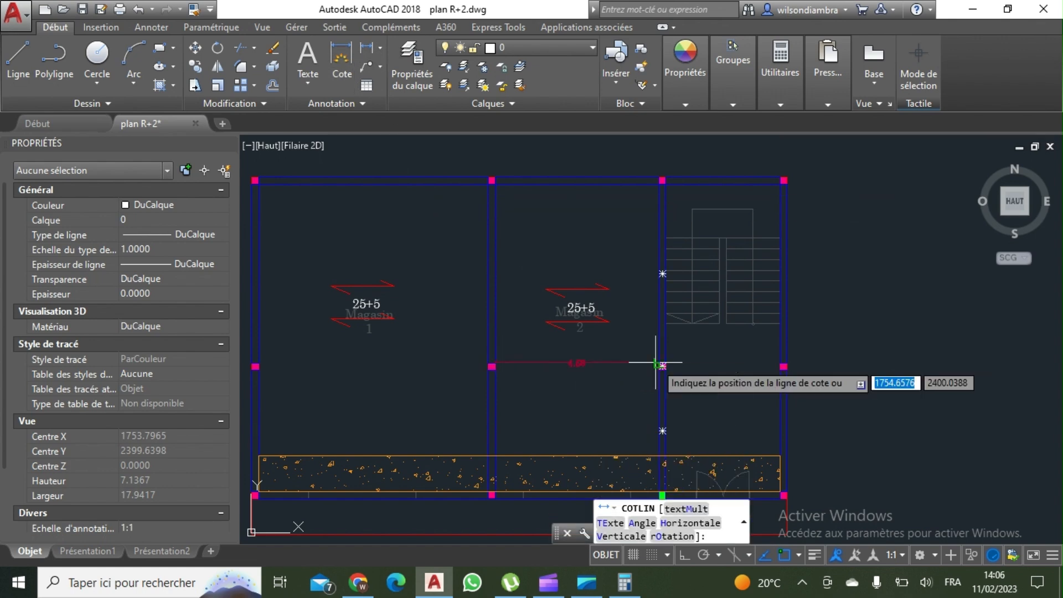
scroll(654, 359, up, 4)
key(Escape)
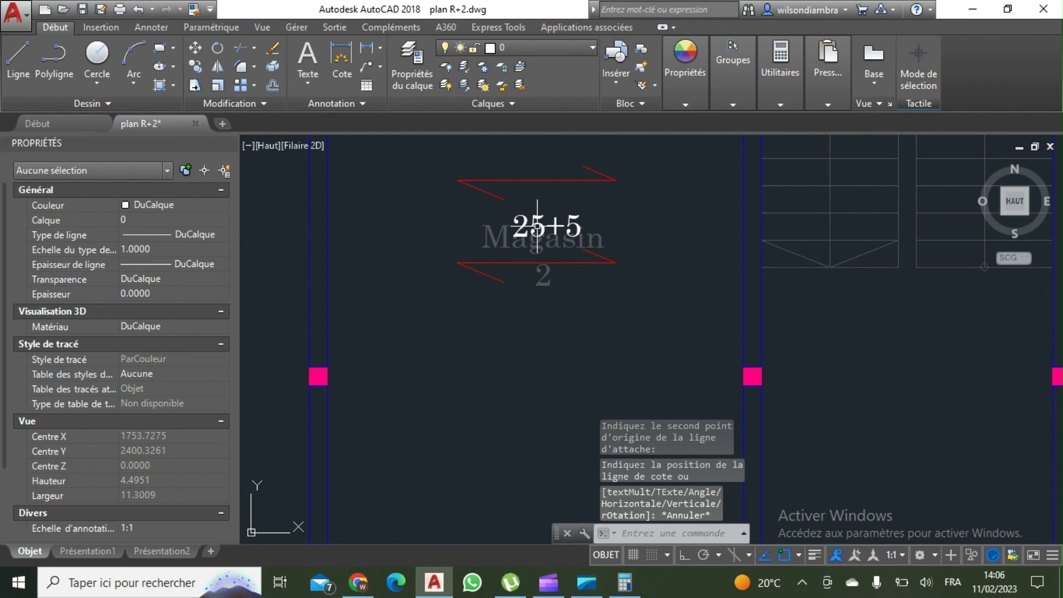
Change the slab label between the Magasin 2 span arrows to 16+4
double_click(537, 226)
drag(479, 228, 516, 231)
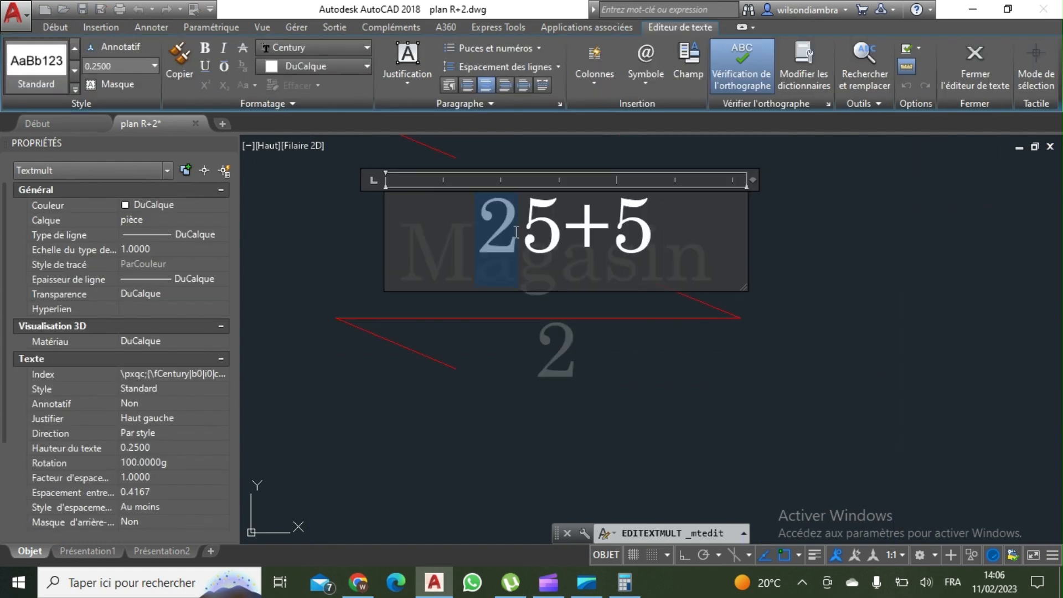
click(653, 230)
text(16+4)
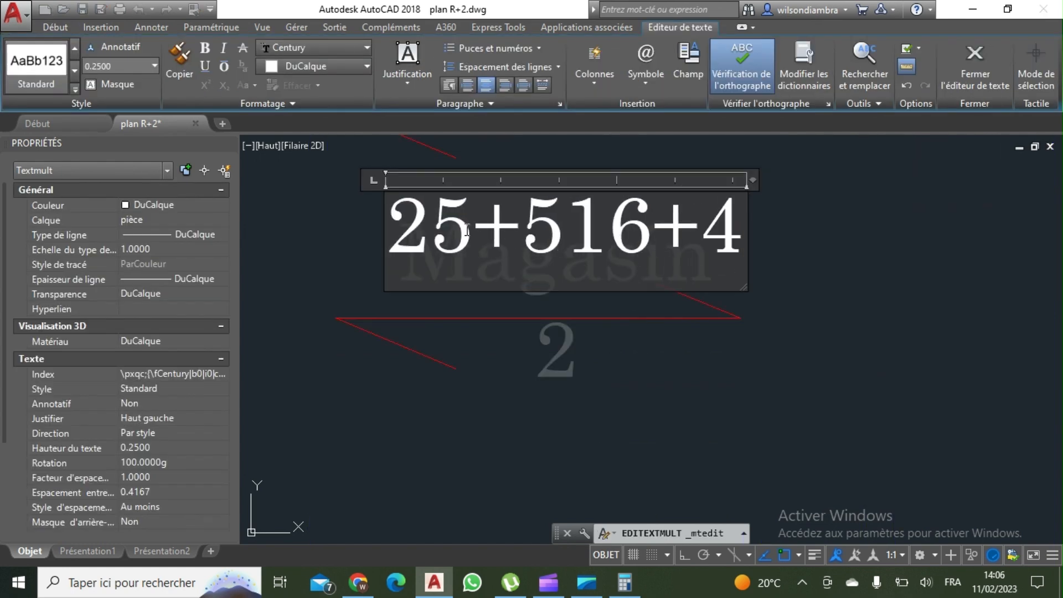
text(16+4)
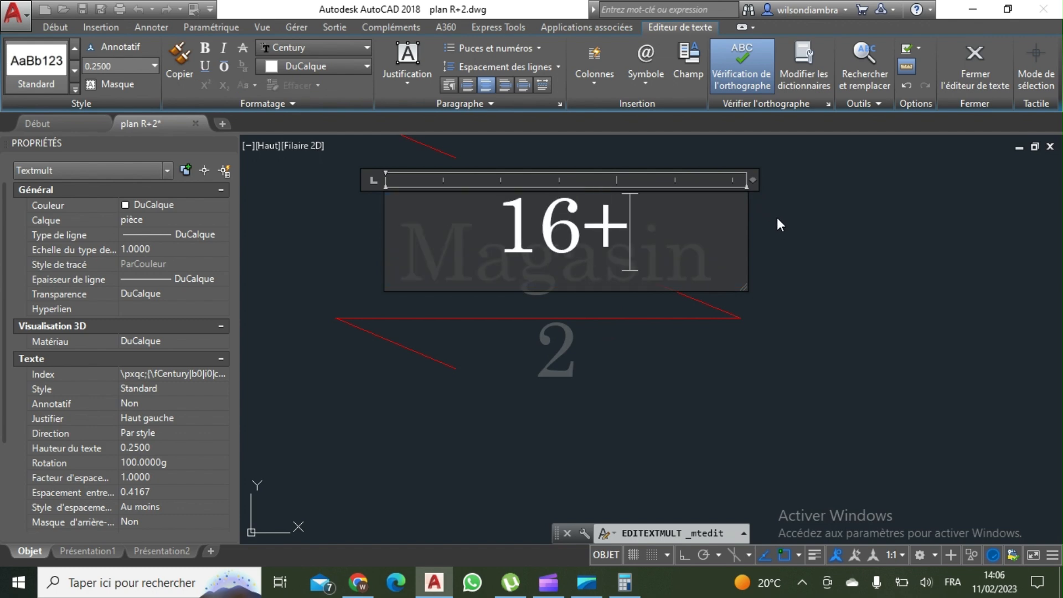
click(764, 309)
middle_drag(515, 311, 491, 263)
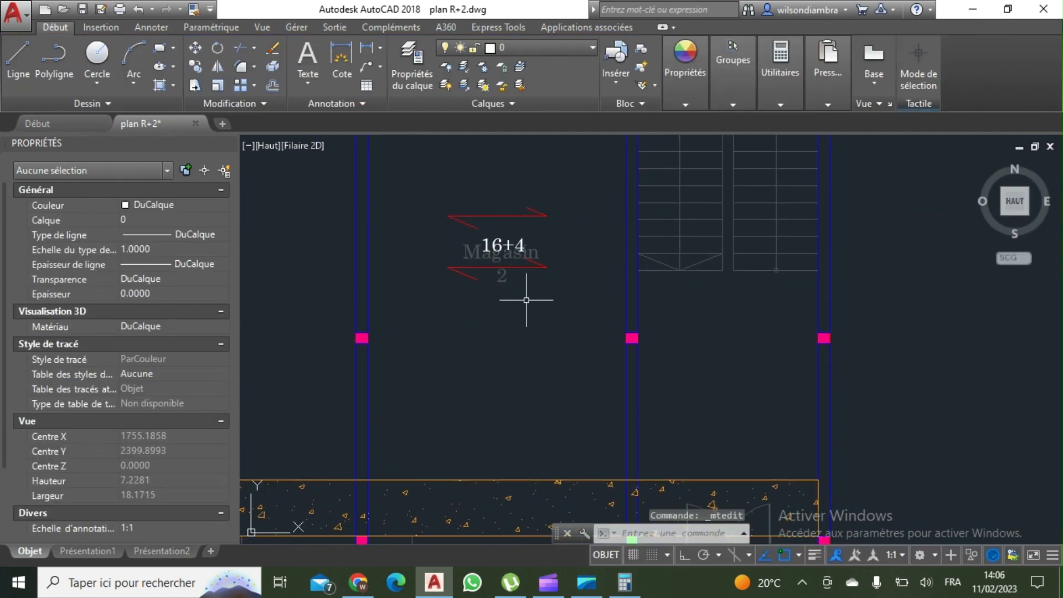
Draw a rectangle 0.2 deep along the lower edge of the staircase, spanning between the two beams beside it
scroll(555, 321, down, 5)
scroll(582, 296, up, 3)
middle_drag(620, 302, 616, 321)
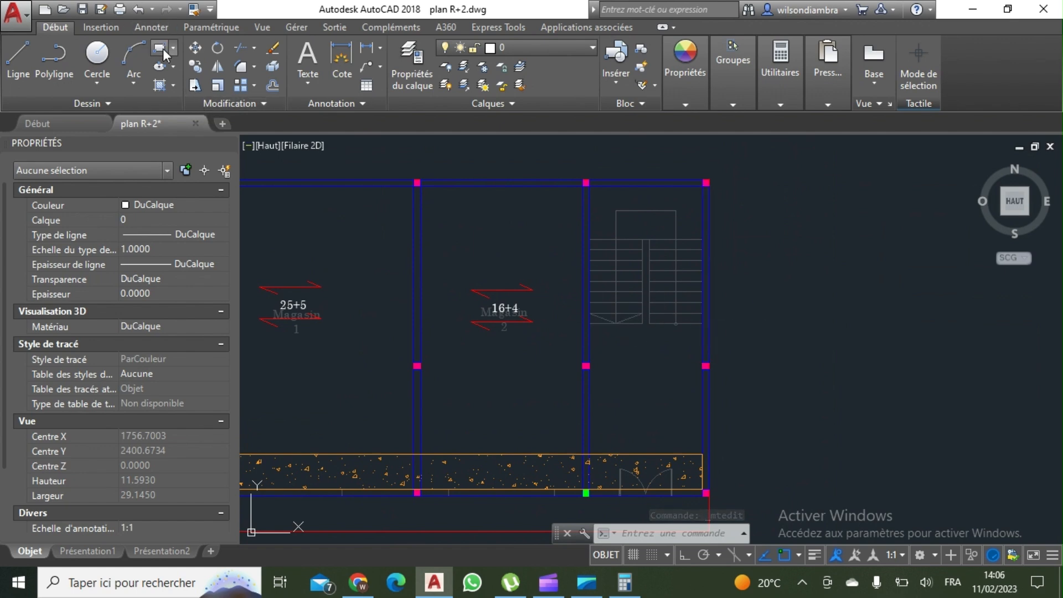
click(163, 48)
scroll(589, 322, up, 4)
click(589, 322)
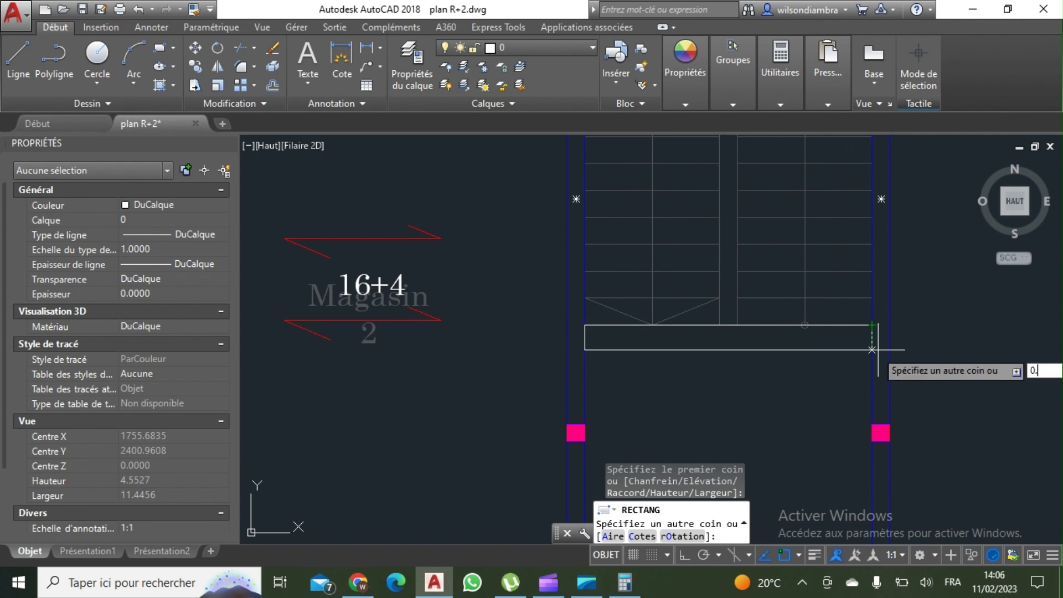
text(2)
key(Return)
key(Escape)
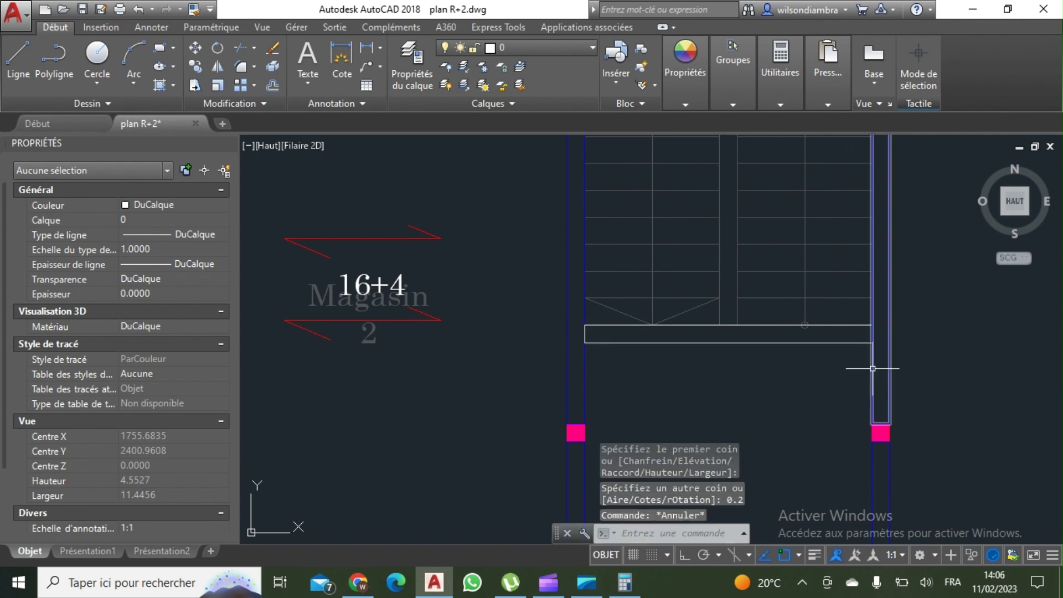
Match the properties of the outer vertical beam beside the staircase onto the new rectangle below the stairs
click(873, 368)
click(194, 9)
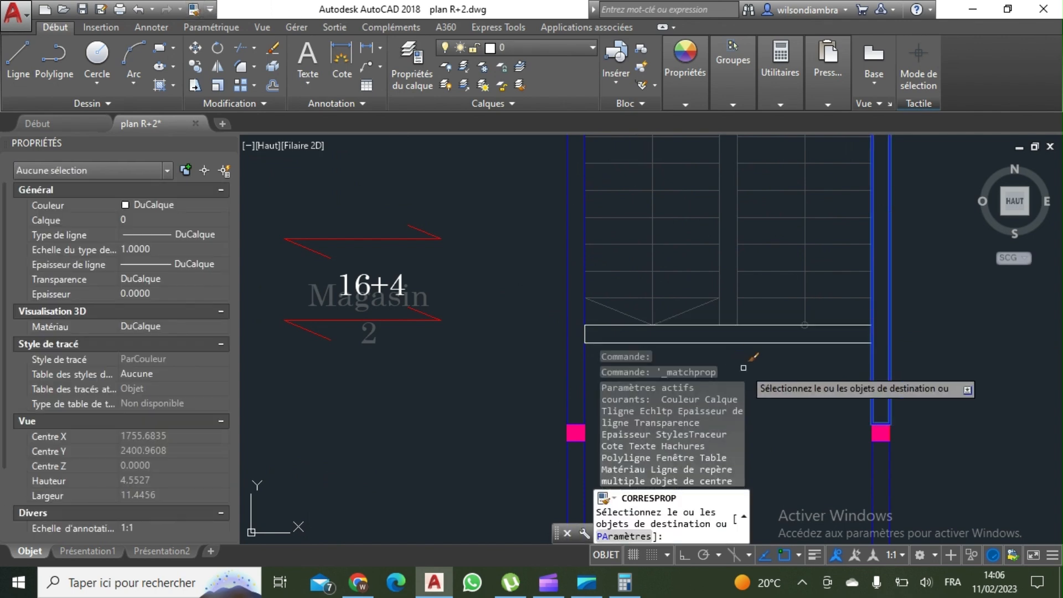
click(839, 351)
middle_drag(786, 313, 762, 296)
key(Escape)
scroll(582, 249, down, 4)
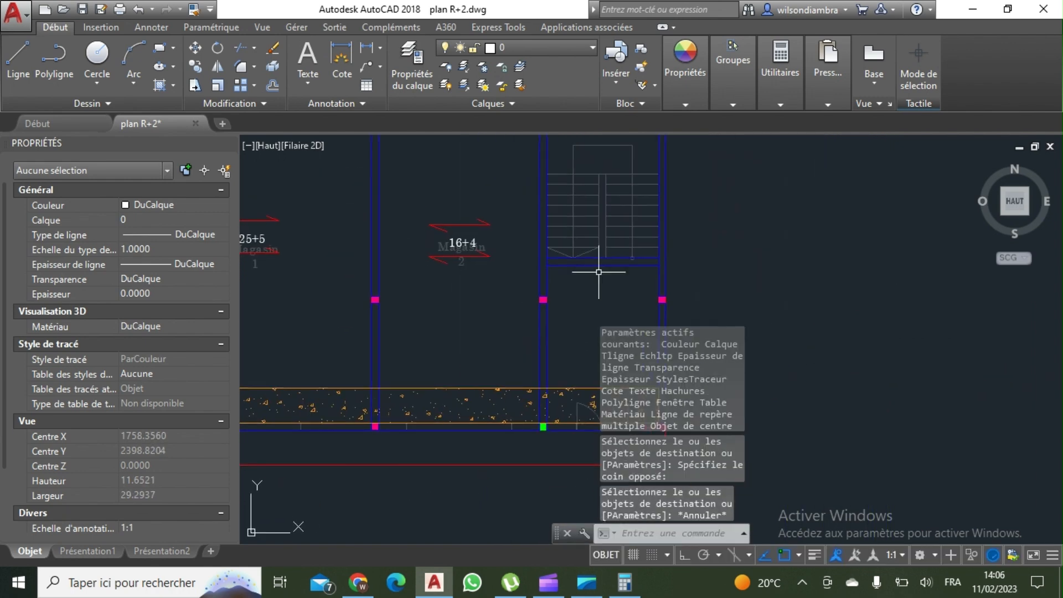
Copy the Magasin 2 span arrows with their 16+4 label into the bay below the staircase
click(463, 301)
click(379, 188)
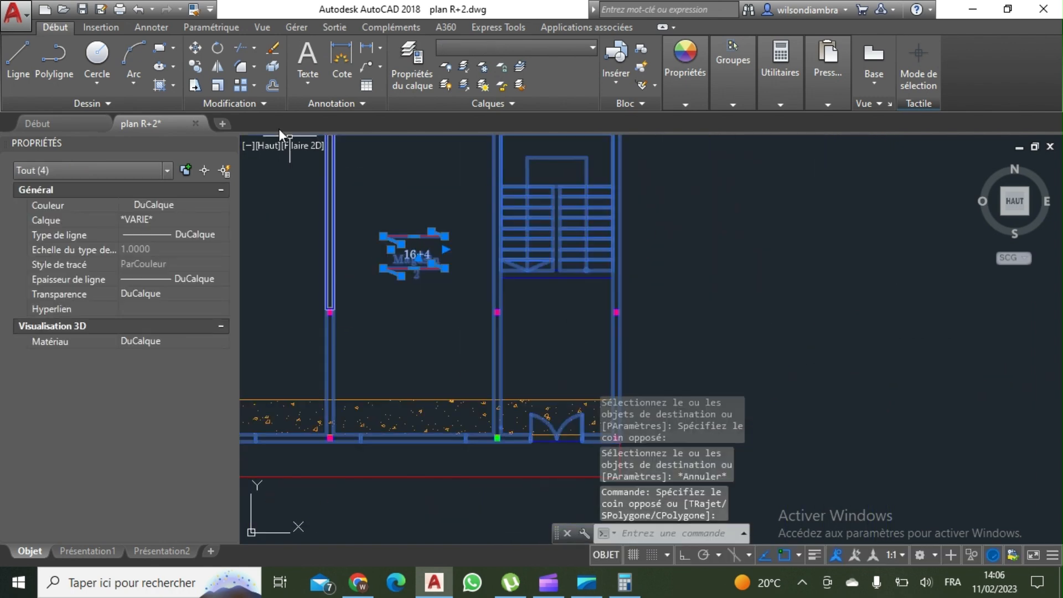
click(191, 67)
click(398, 266)
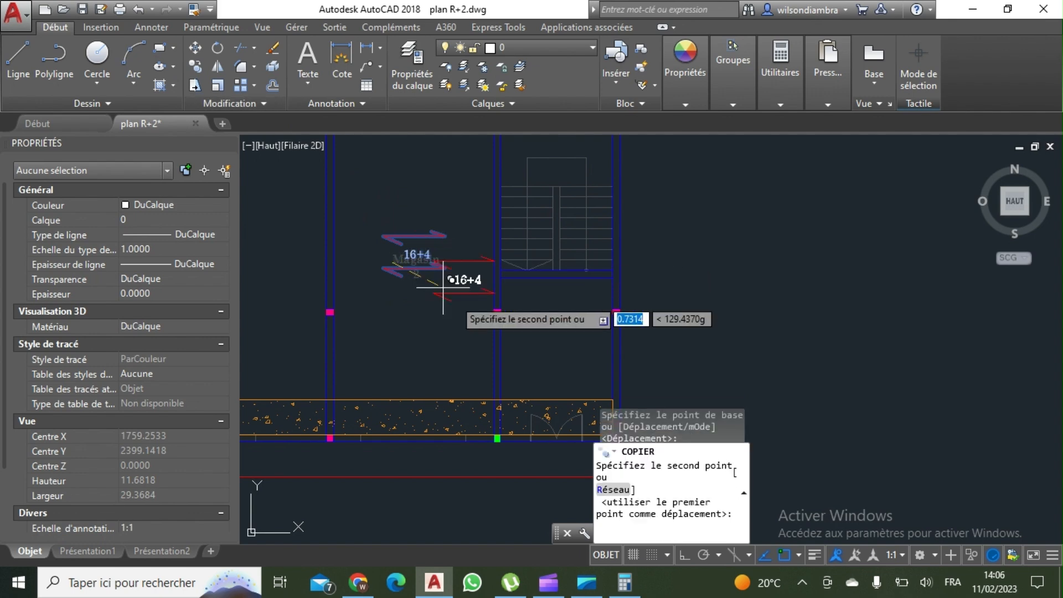
scroll(546, 340, up, 2)
click(526, 347)
key(Escape)
scroll(557, 318, down, 2)
middle_drag(573, 304, 729, 285)
scroll(577, 312, down, 2)
middle_drag(575, 312, 577, 313)
scroll(493, 209, up, 2)
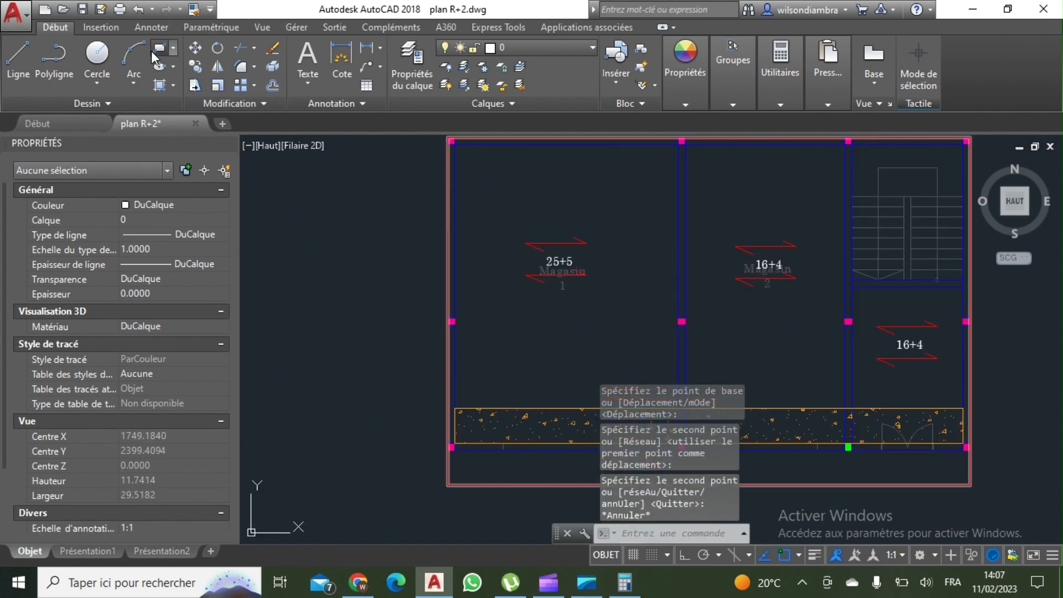
Draw a rectangular beam between the two middle-row columns of Magasin 1
click(156, 51)
scroll(471, 346, up, 4)
click(432, 292)
middle_drag(756, 281, 487, 321)
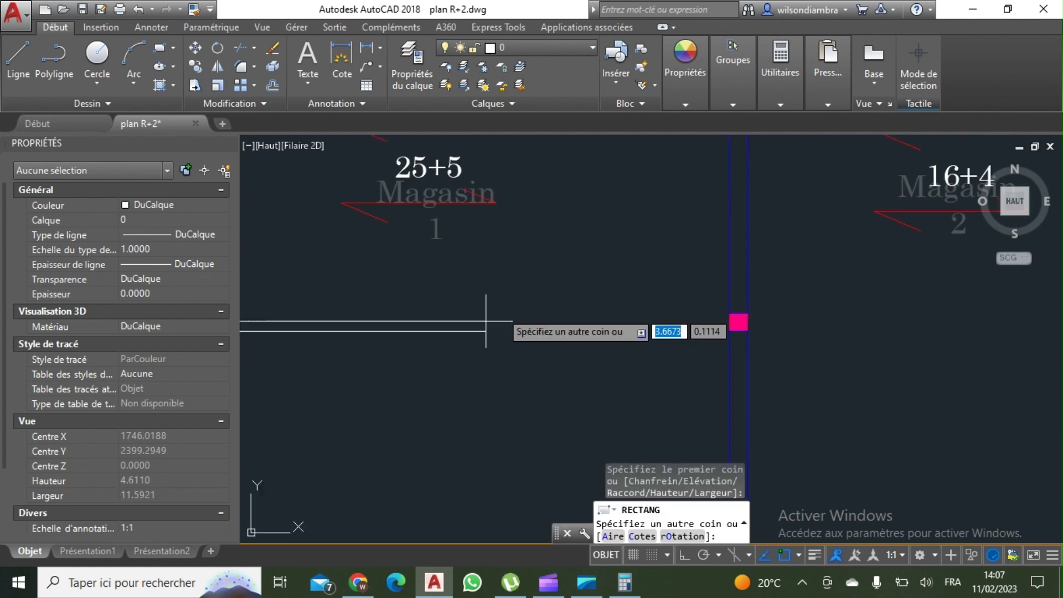
click(738, 323)
scroll(639, 296, down, 4)
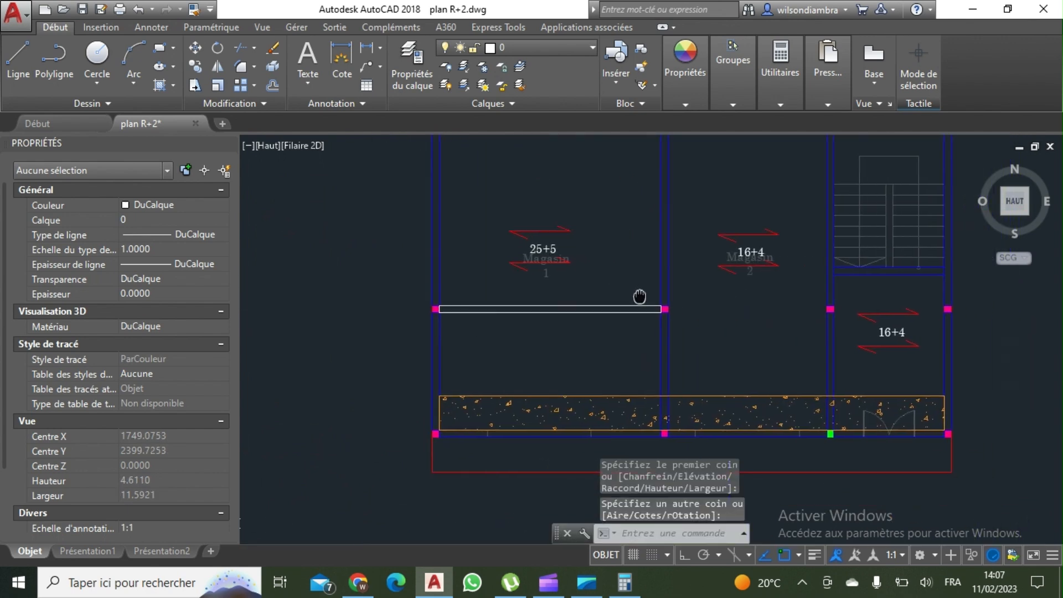
Draw a rectangular beam between the two middle-row columns of Magasin 2
scroll(648, 299, up, 2)
middle_drag(681, 304, 580, 322)
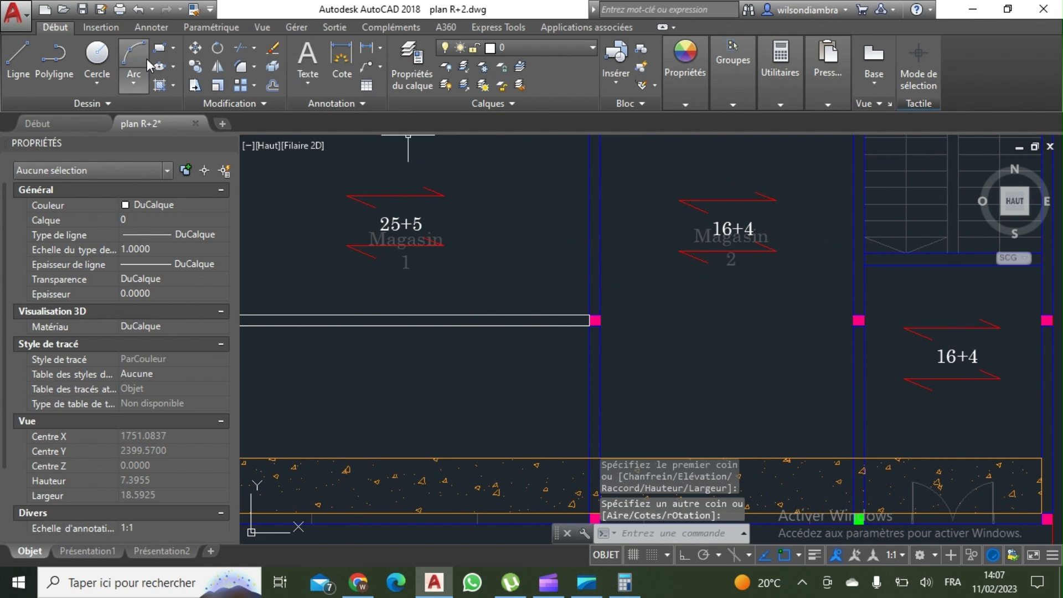
click(159, 56)
click(858, 320)
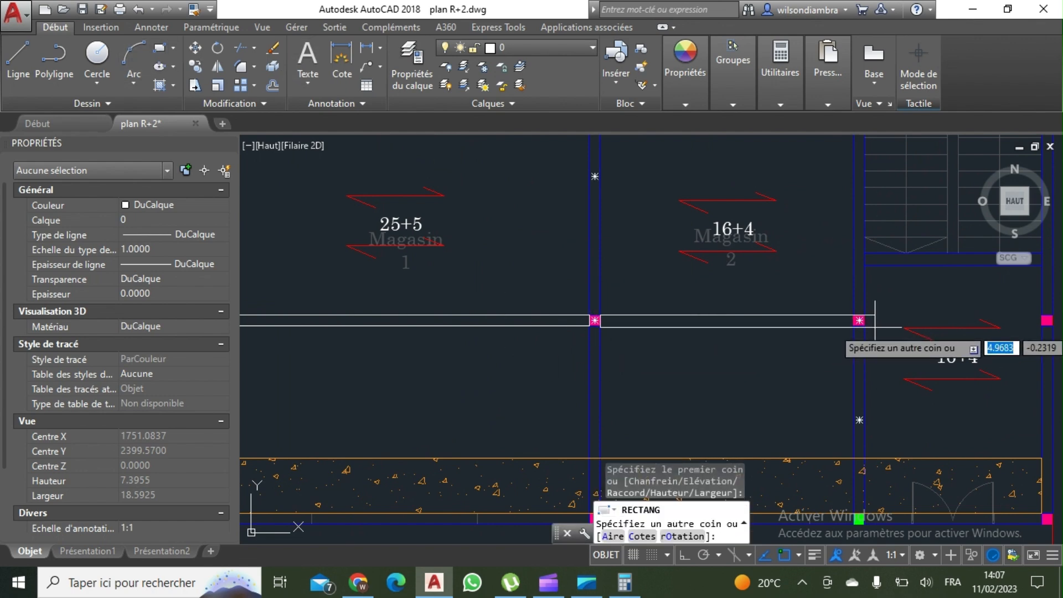
scroll(880, 321, up, 2)
click(837, 317)
scroll(836, 316, down, 2)
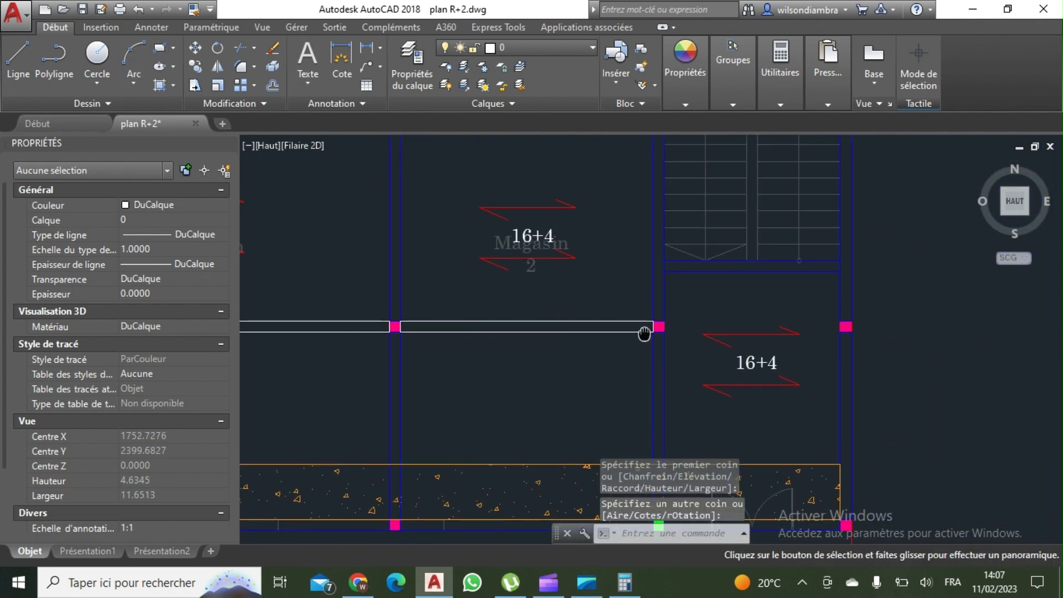
middle_drag(752, 359, 691, 311)
scroll(691, 335, down, 2)
middle_drag(717, 352, 889, 398)
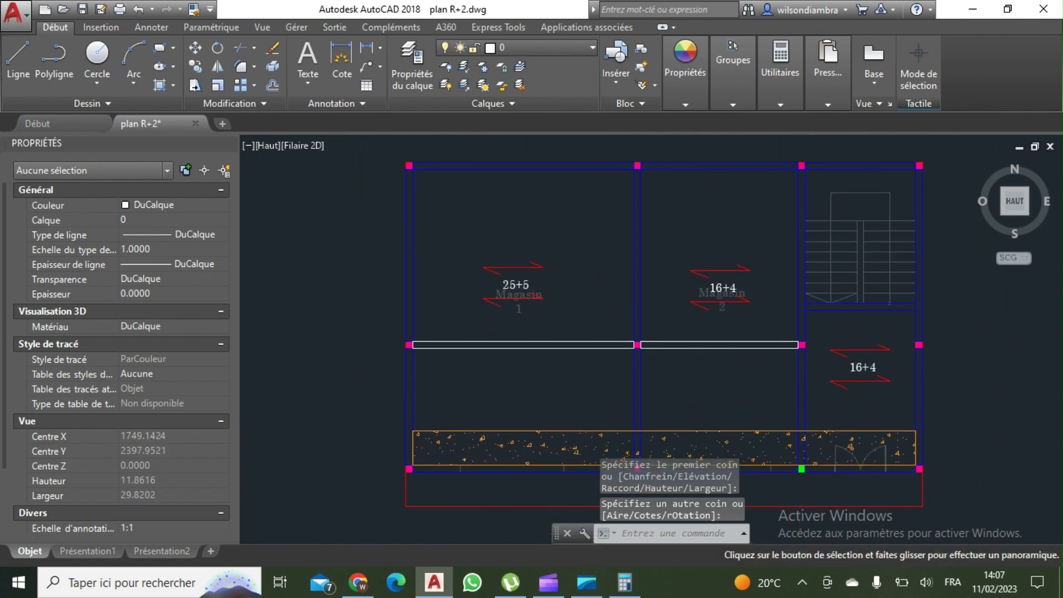
Match the properties of the vertical beam between Magasin 1 and Magasin 2 onto the two new middle-row horizontal beams
click(639, 306)
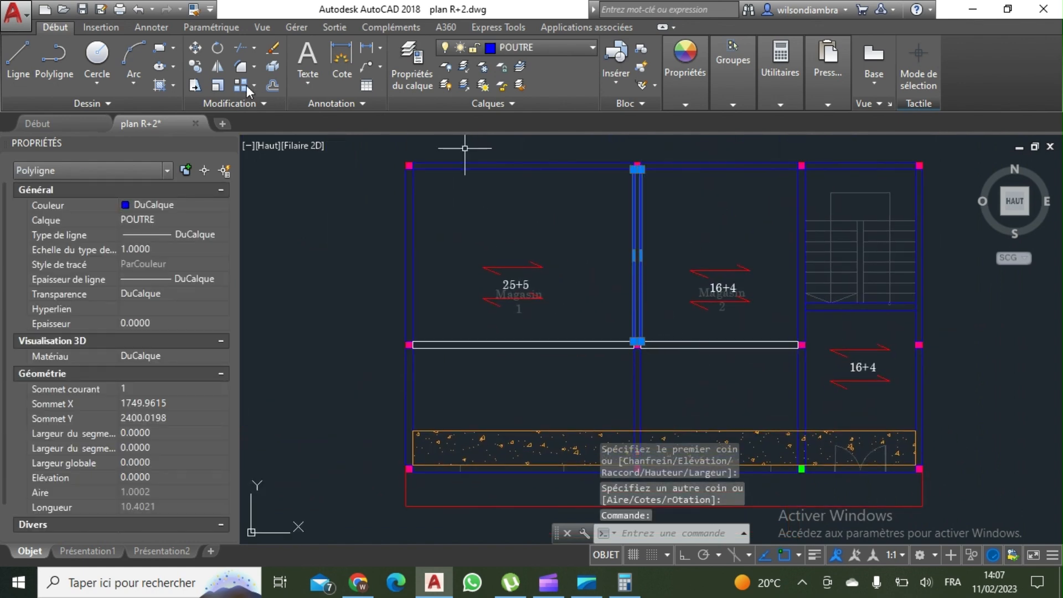
click(194, 10)
click(527, 364)
click(503, 336)
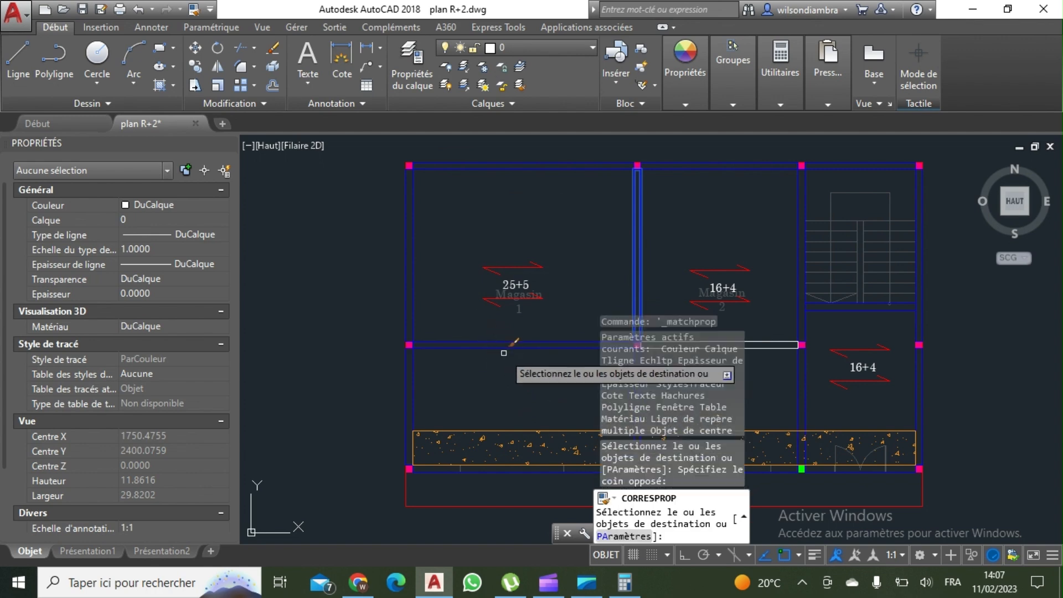
middle_drag(634, 375, 566, 301)
click(611, 278)
click(597, 258)
key(Escape)
Change the colour of both middle-row horizontal beams to green 19,155,72
scroll(588, 288, up, 4)
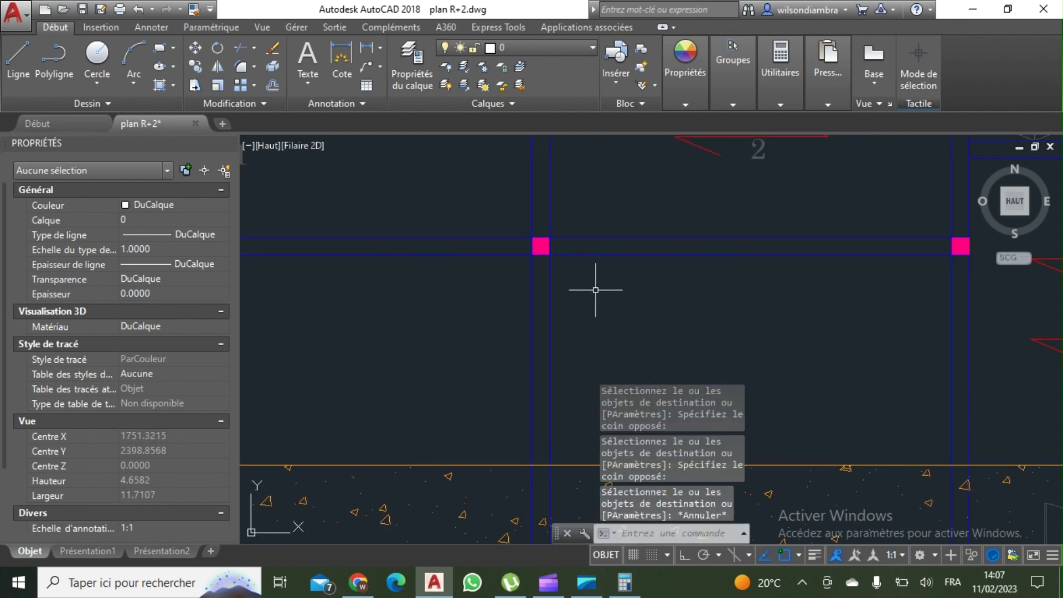
click(596, 291)
click(572, 207)
click(413, 229)
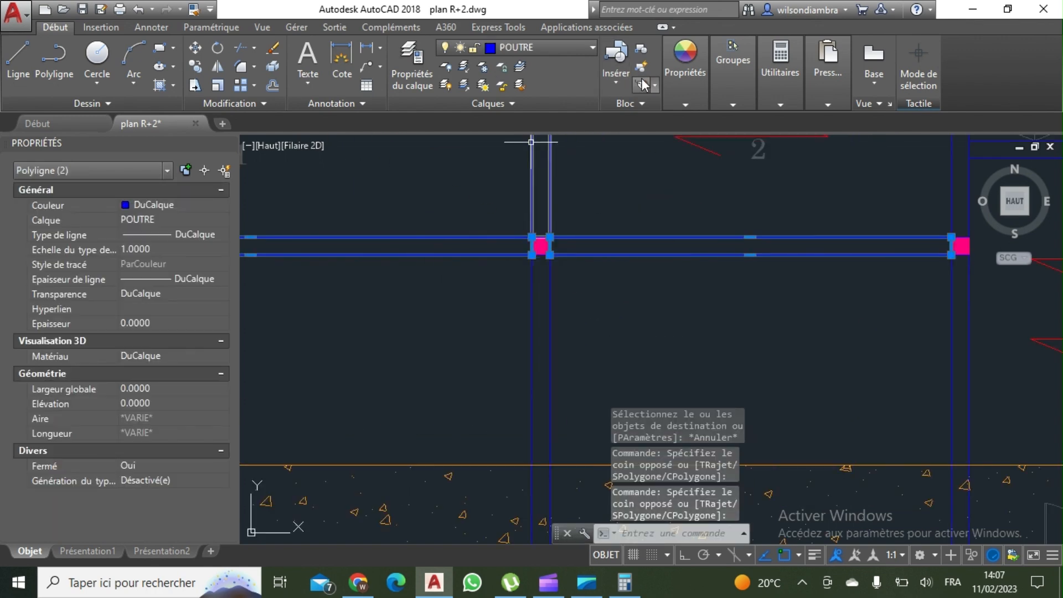
click(692, 97)
click(687, 123)
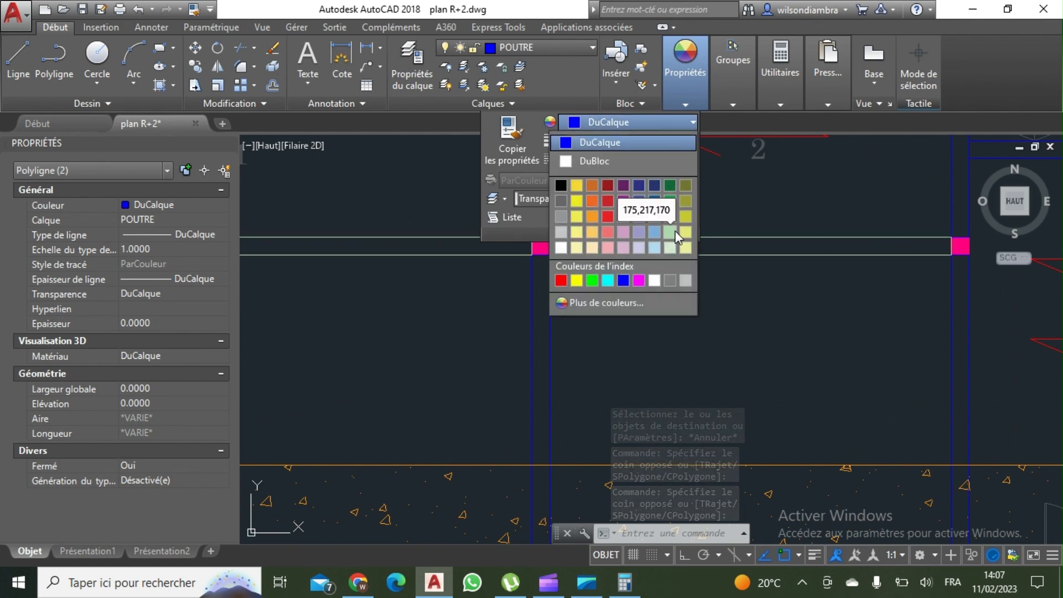
click(670, 202)
scroll(582, 333, down, 3)
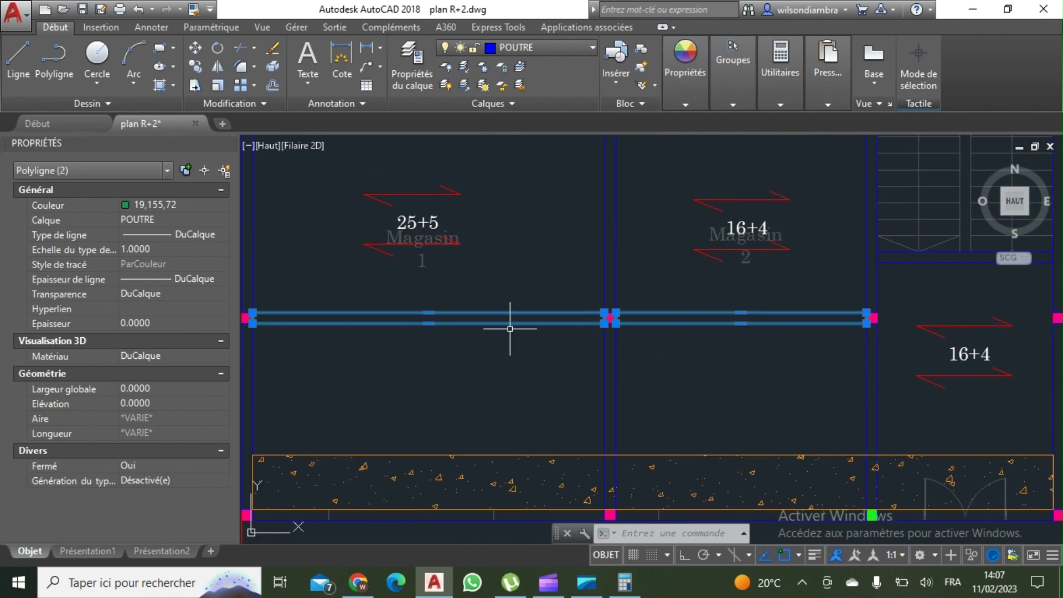
click(204, 231)
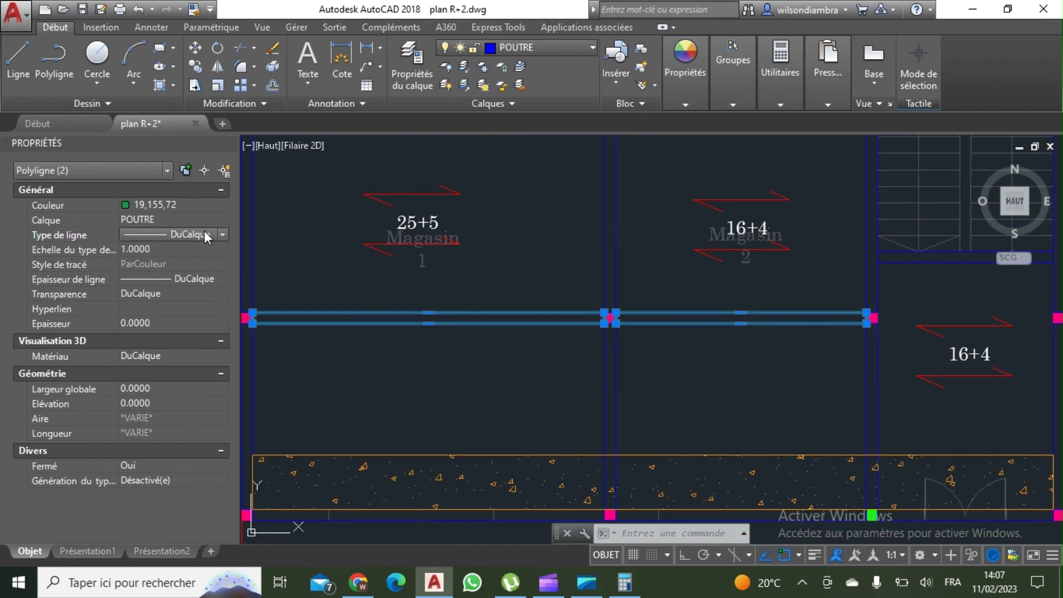
click(205, 231)
click(219, 238)
key(Escape)
key(Escape)
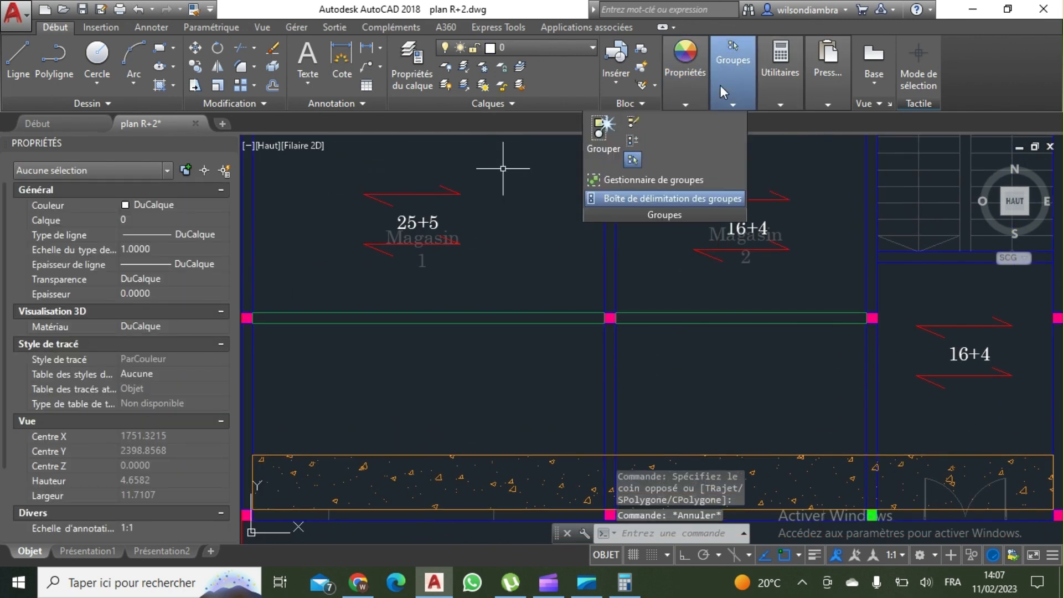
Load the dashed ACAD_ISO02W100 linetype from acadiso.lin into the drawing
scroll(543, 378, down, 5)
scroll(568, 339, up, 2)
mouse_move(685, 78)
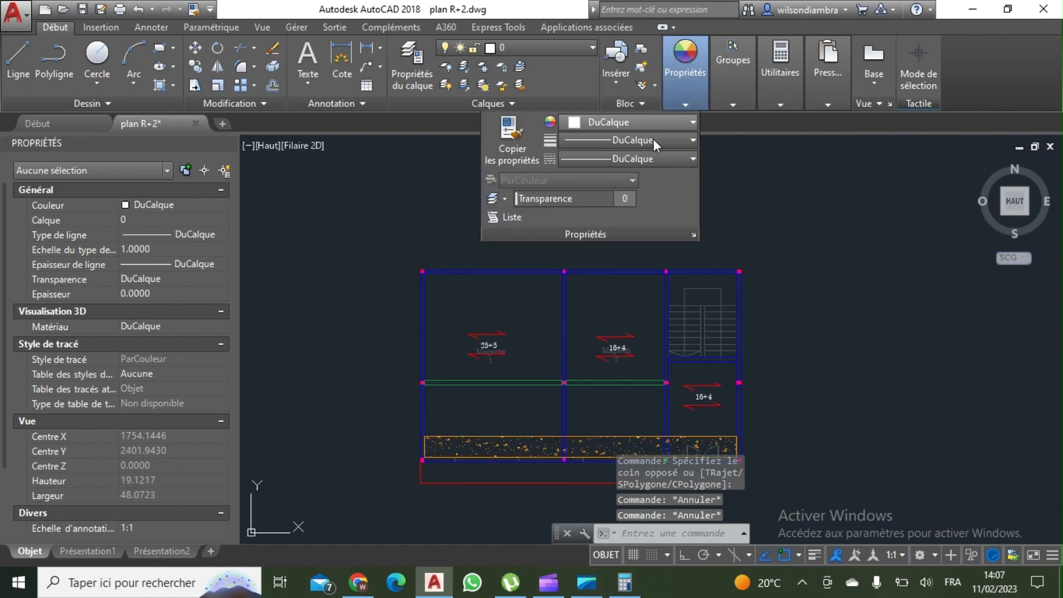
click(650, 158)
click(619, 241)
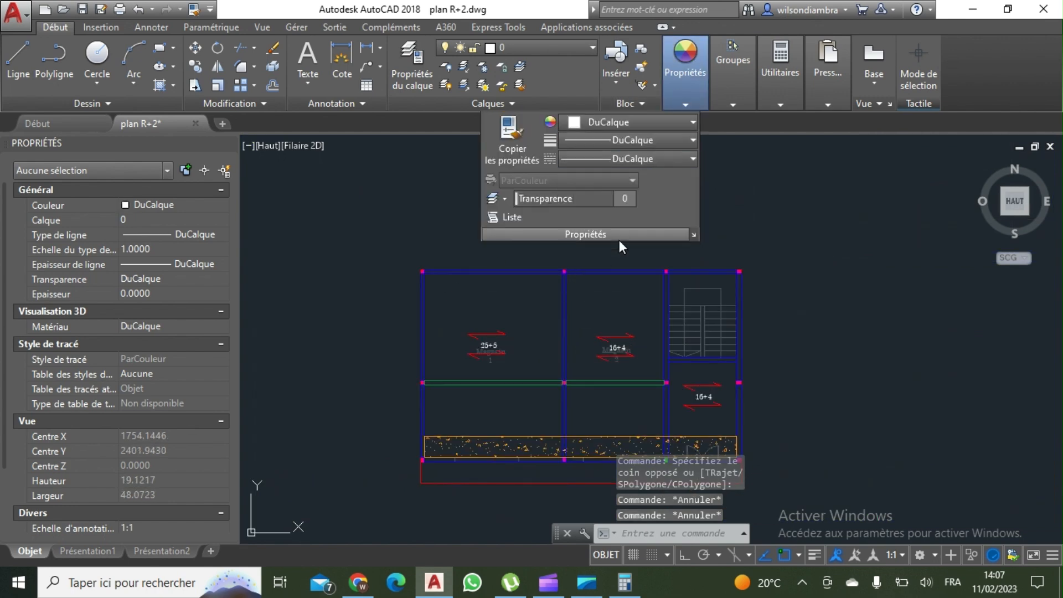
click(645, 160)
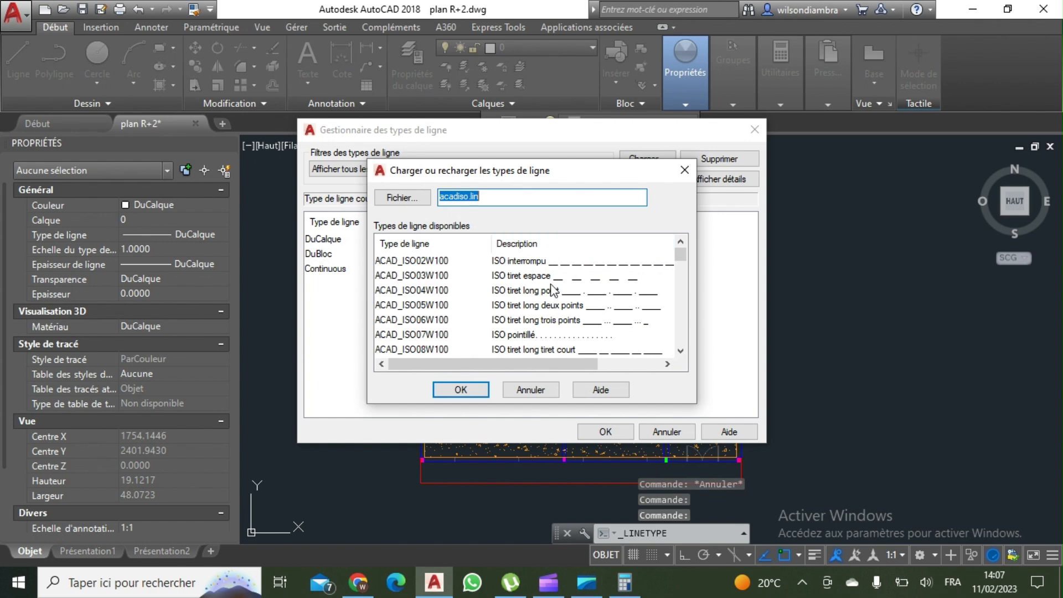
click(461, 390)
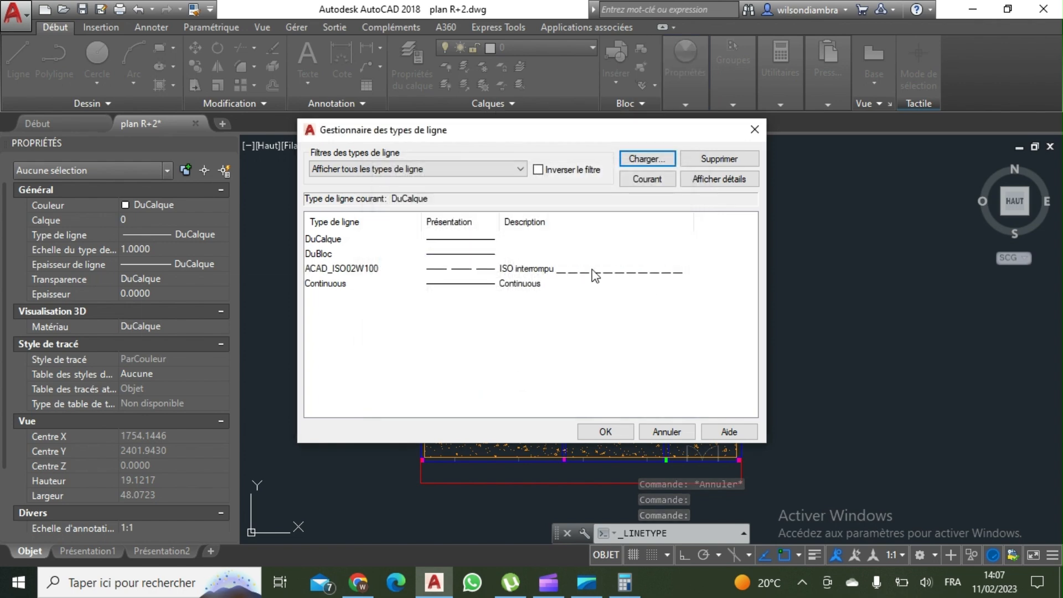
click(623, 433)
Assign the ACAD_ISO02W100 linetype to both green middle-row beams
click(554, 397)
click(541, 381)
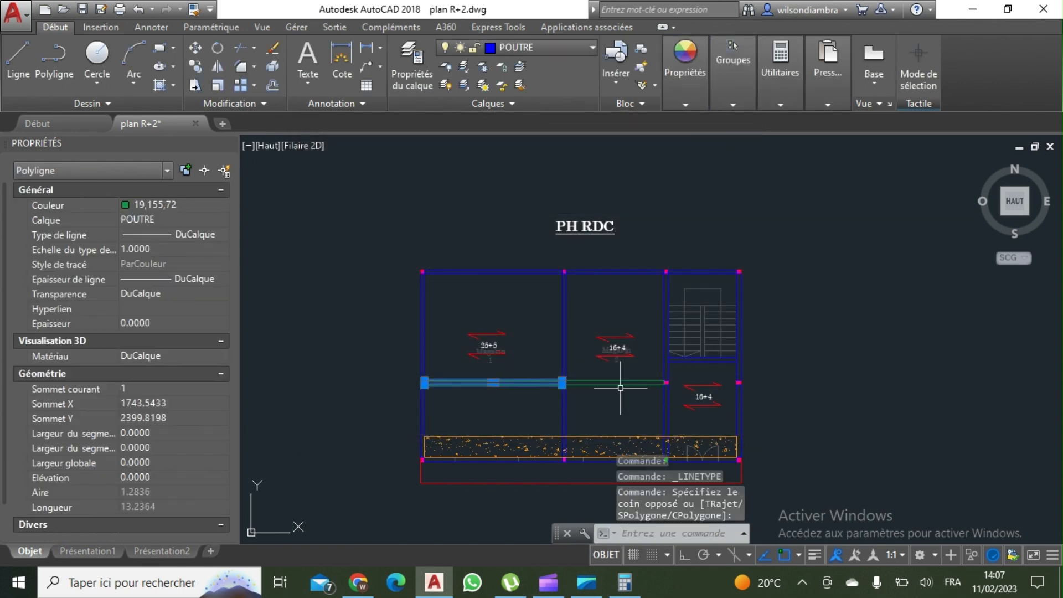
click(621, 387)
click(614, 380)
click(616, 382)
click(195, 231)
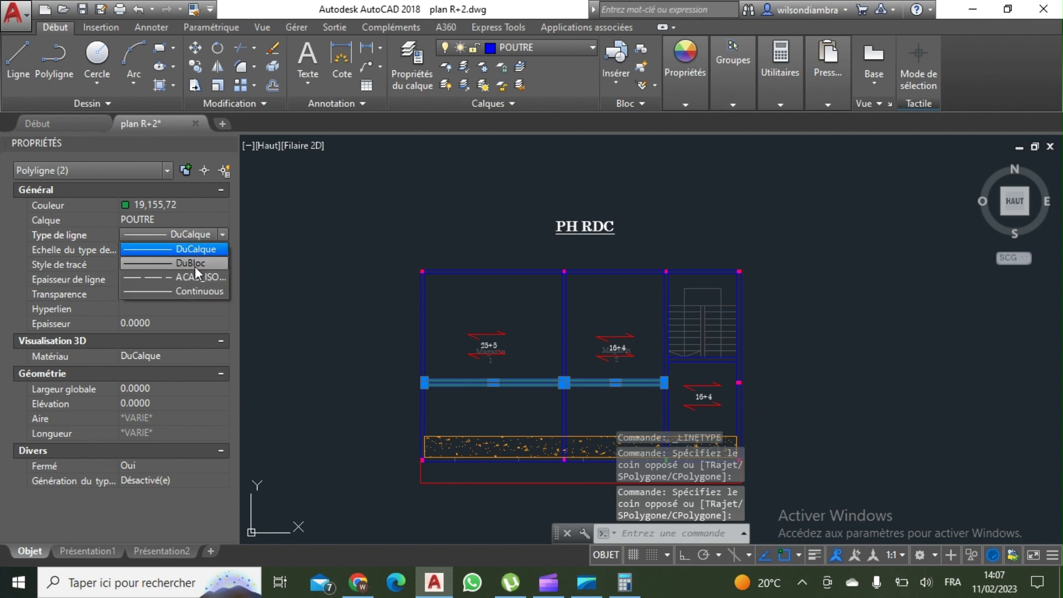
click(192, 274)
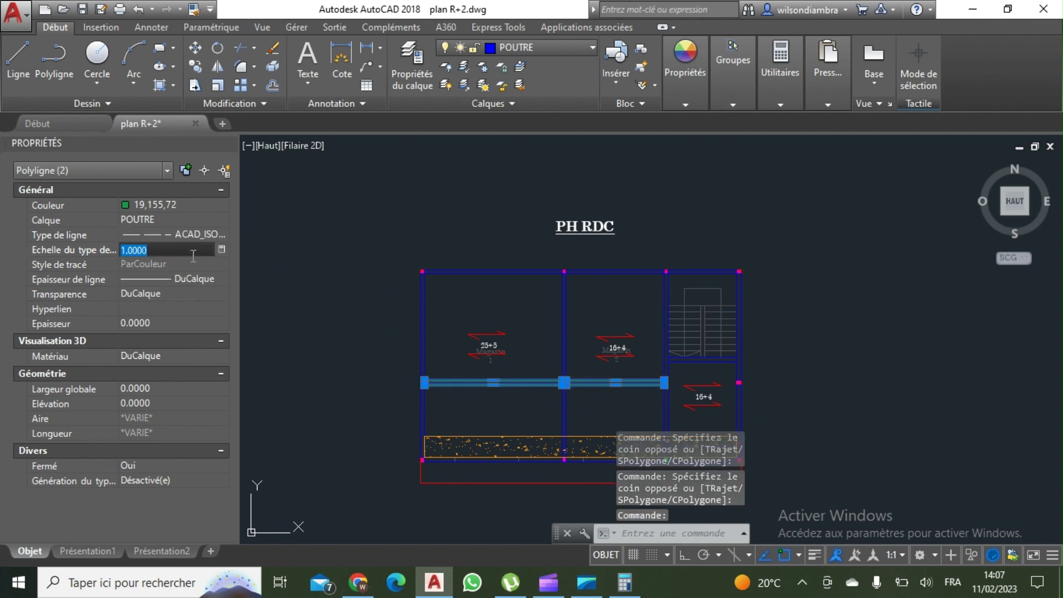
Try linetype scales of 0.05 and 0.001 on the two green middle-row beams
text(0.05)
key(Return)
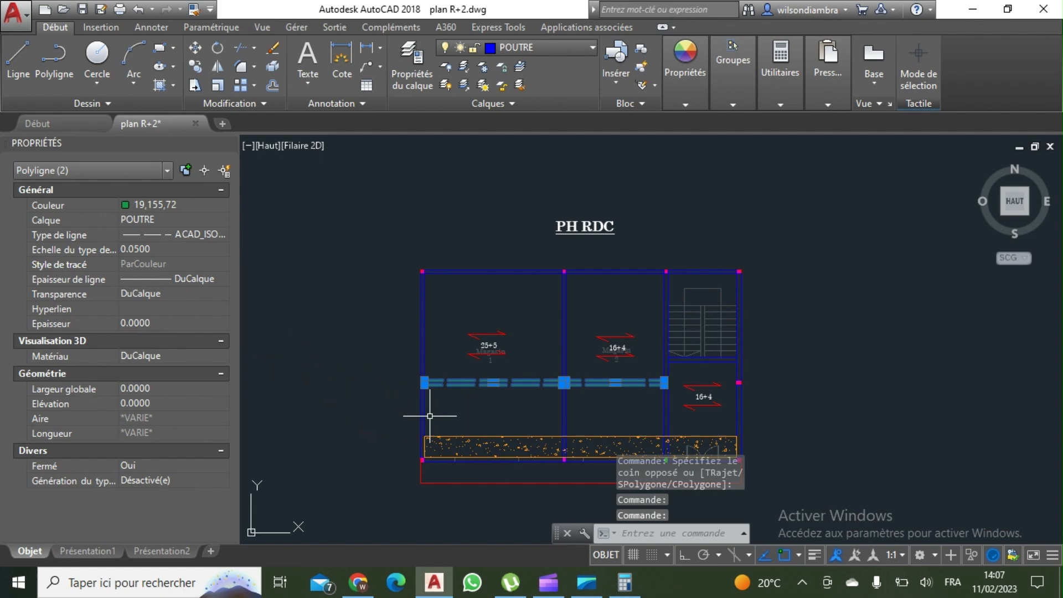
scroll(429, 415, up, 4)
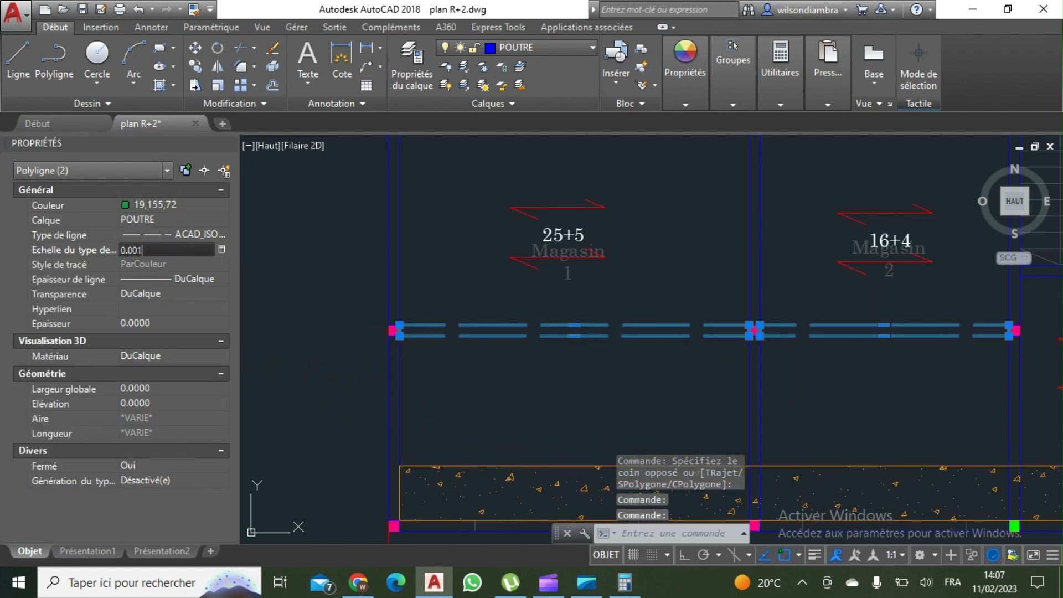
text(0.001)
key(Return)
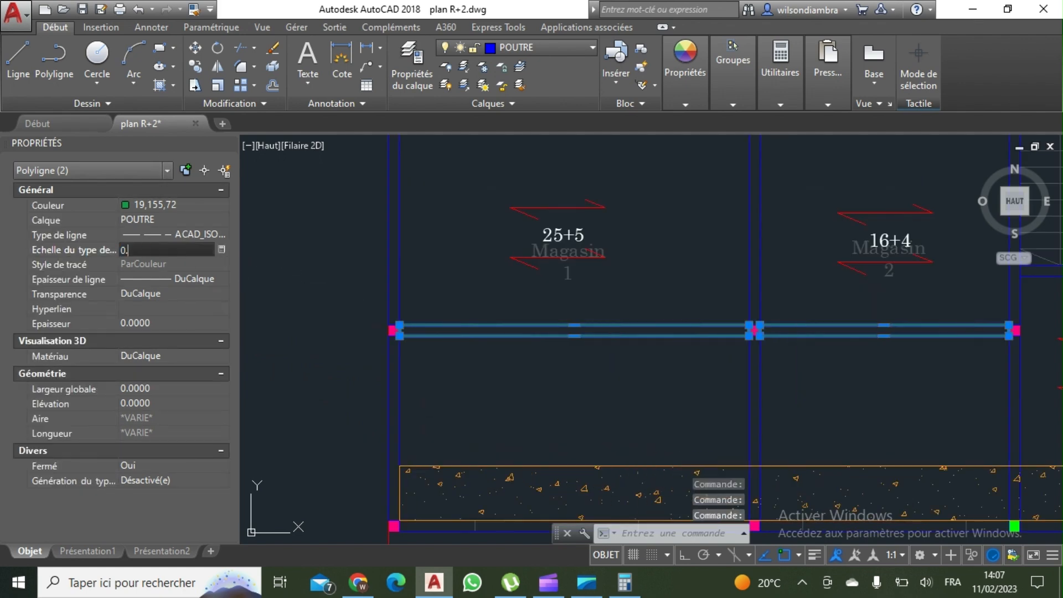
Set the linetype scale of both green middle-row beams to 0.02 and clear the selection
text(0.02)
key(Return)
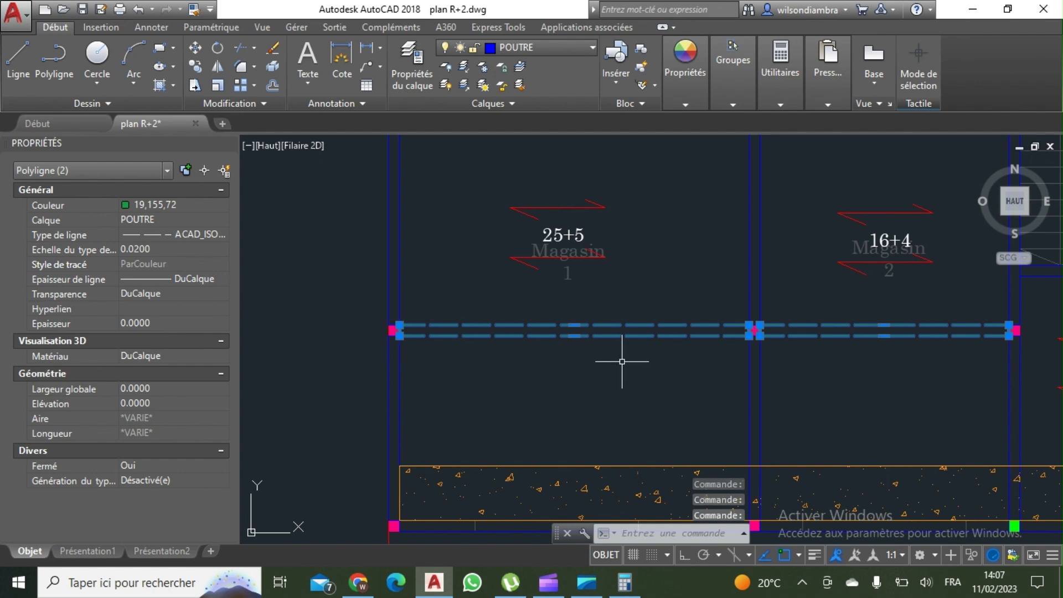
key(Escape)
scroll(622, 361, down, 5)
middle_drag(662, 310, 651, 314)
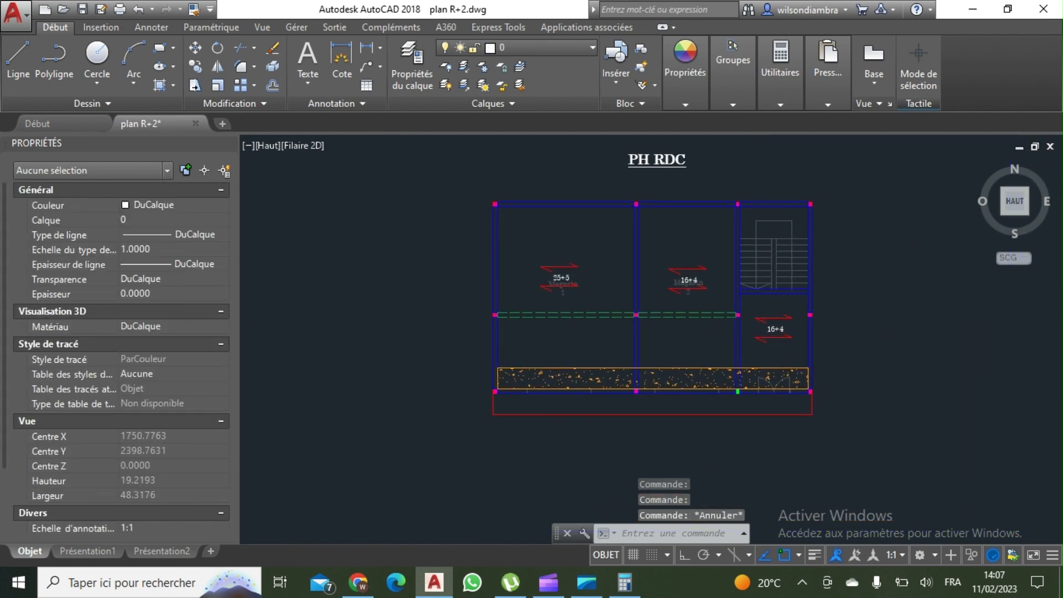
scroll(761, 398, up, 2)
scroll(668, 337, down, 2)
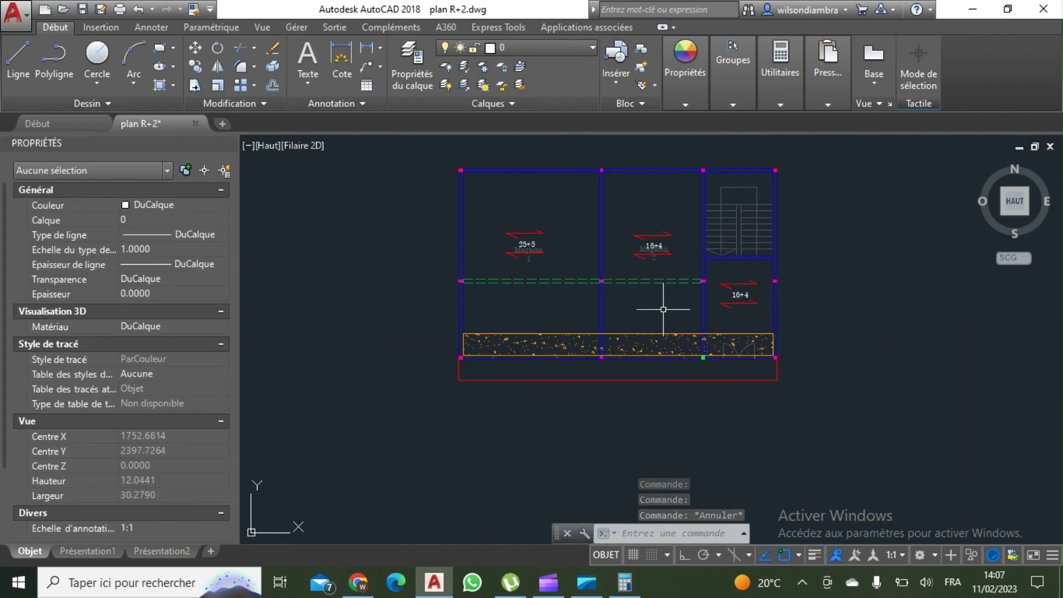
scroll(631, 280, down, 2)
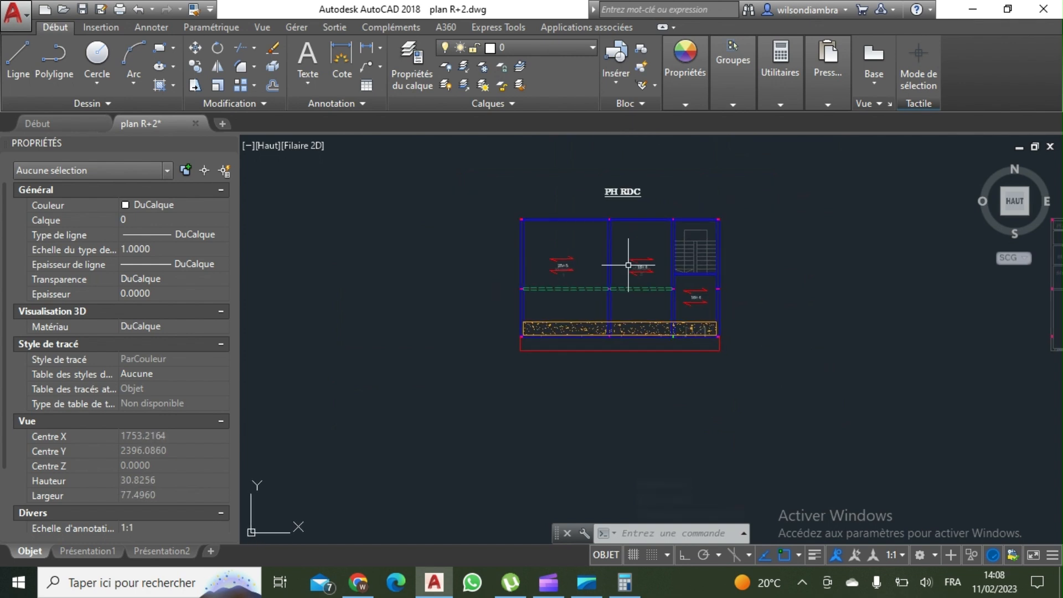
scroll(628, 265, up, 2)
middle_drag(597, 283, 584, 301)
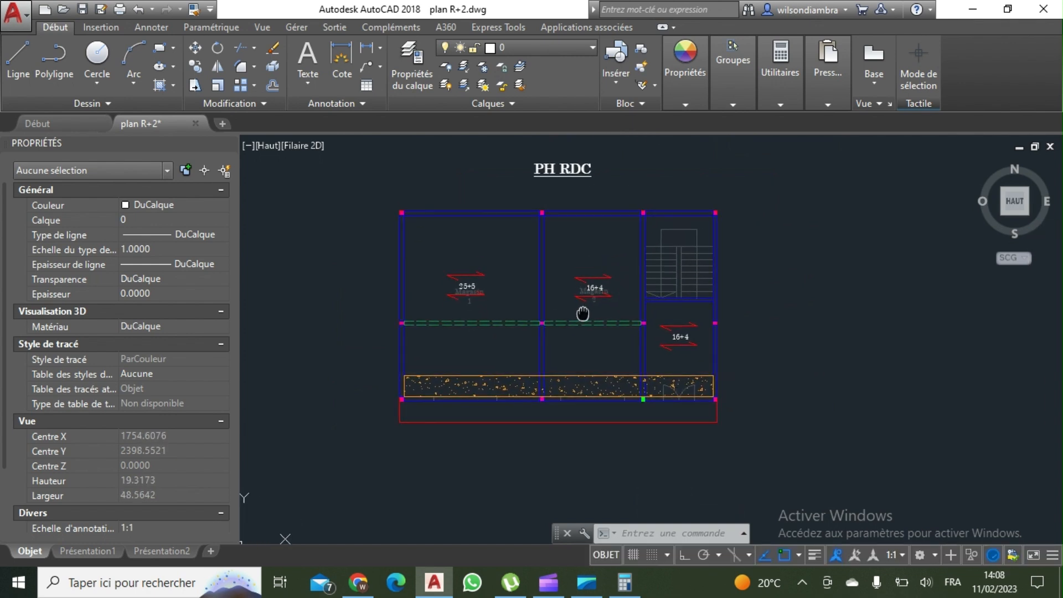
scroll(559, 233, down, 1)
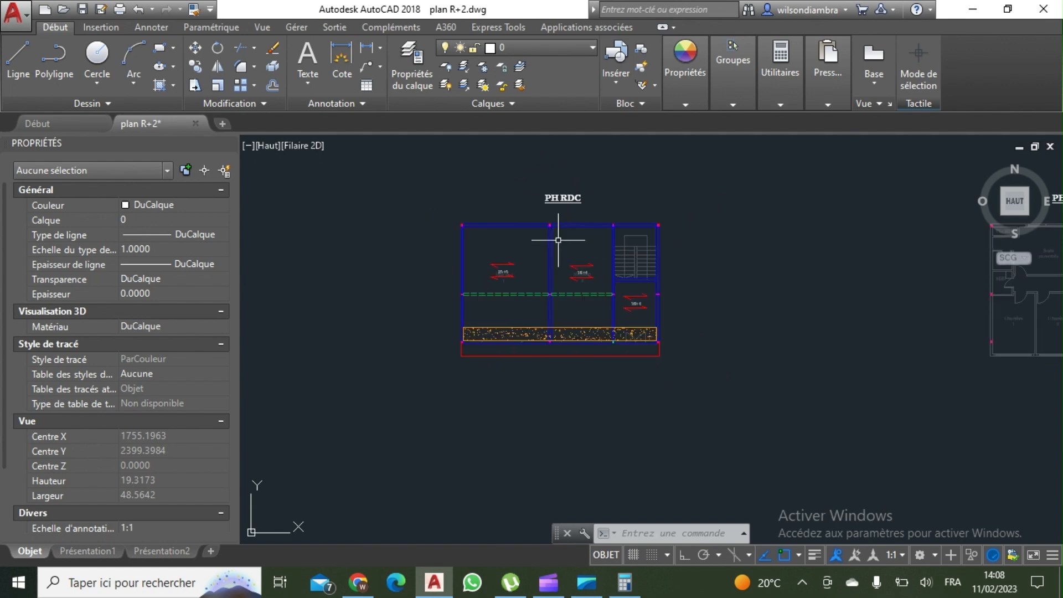
scroll(590, 285, down, 1)
scroll(575, 256, up, 2)
scroll(477, 289, down, 2)
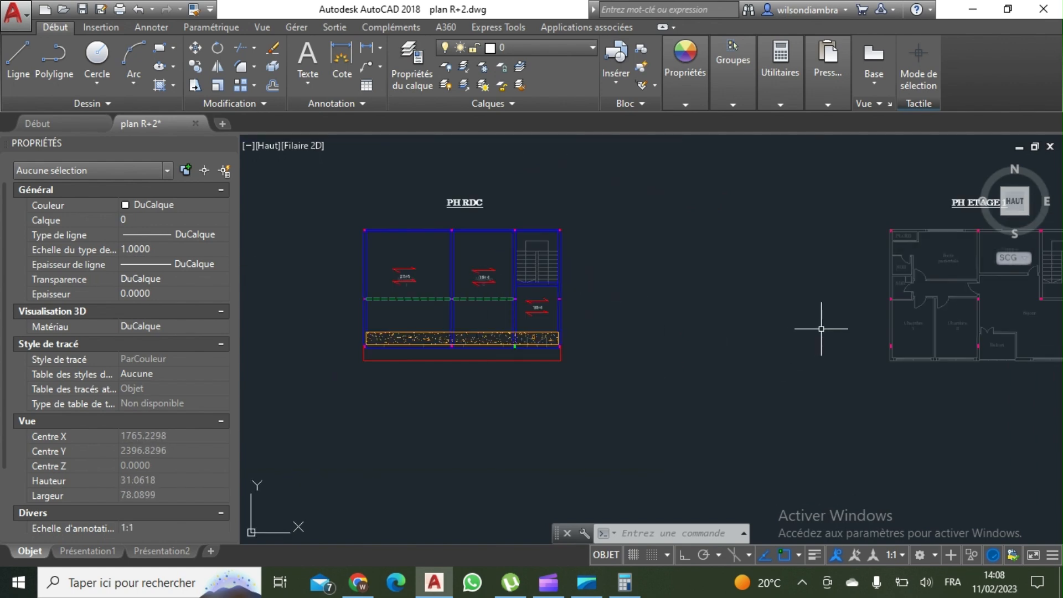
Select the lower vertical beam between the Magasin bays and extend the selection to all similar objects
scroll(468, 314, up, 4)
click(465, 316)
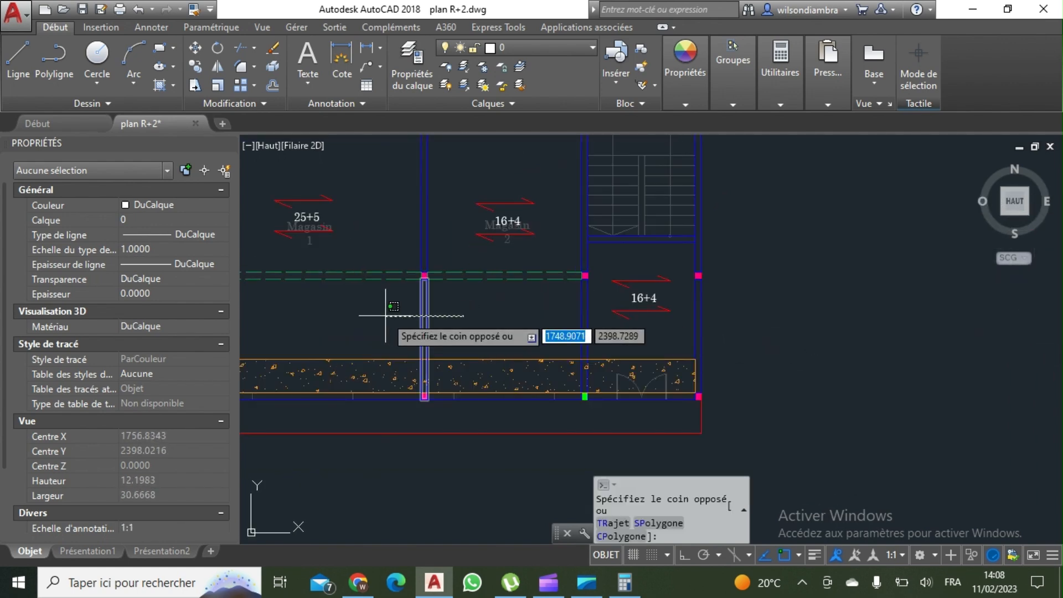
click(385, 315)
middle_drag(385, 315, 592, 316)
right_click(587, 319)
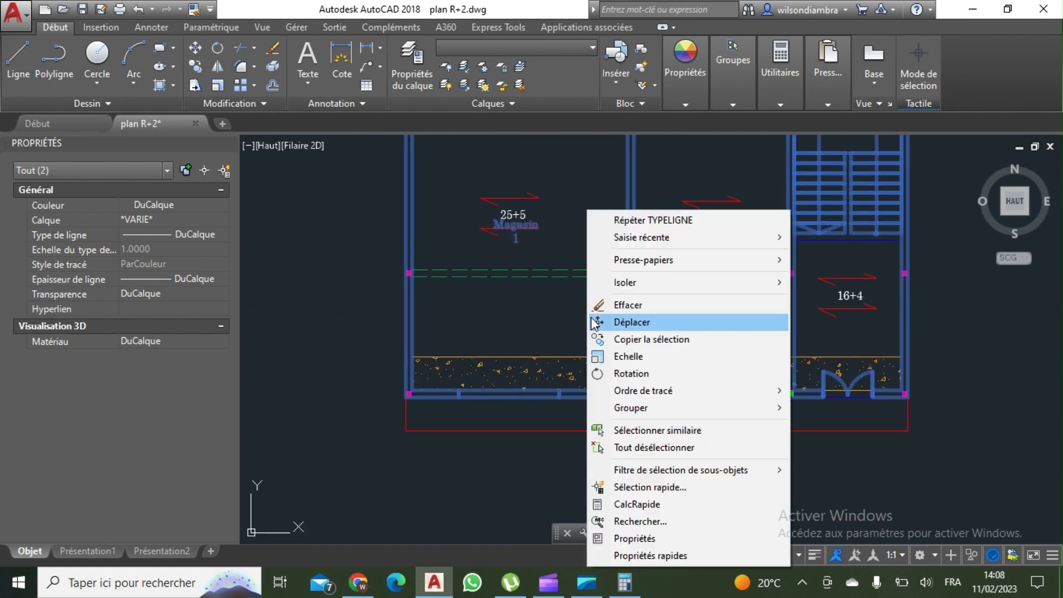
click(697, 433)
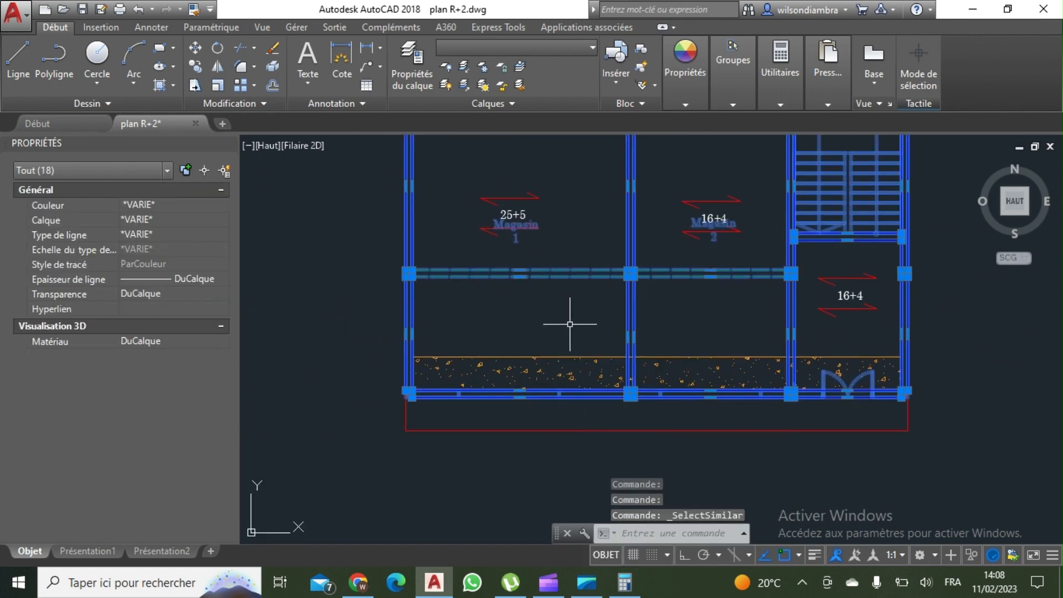
middle_drag(521, 307, 490, 333)
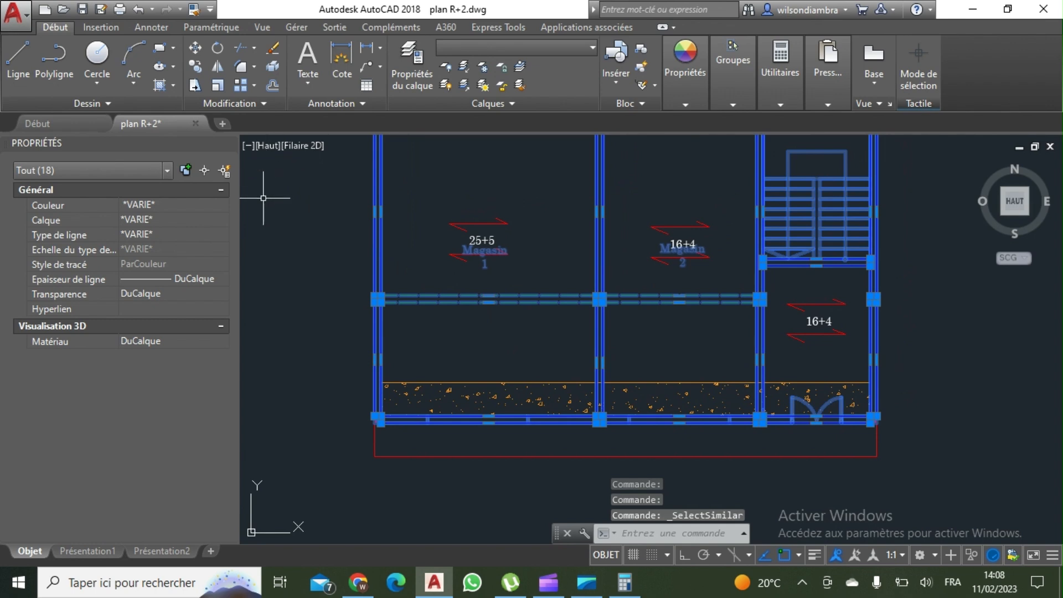
Copy the selected beams horizontally by 40 with Ortho on, onto the PH ETAGE 1 plan
text(co)
key(Return)
scroll(326, 220, down, 3)
click(395, 383)
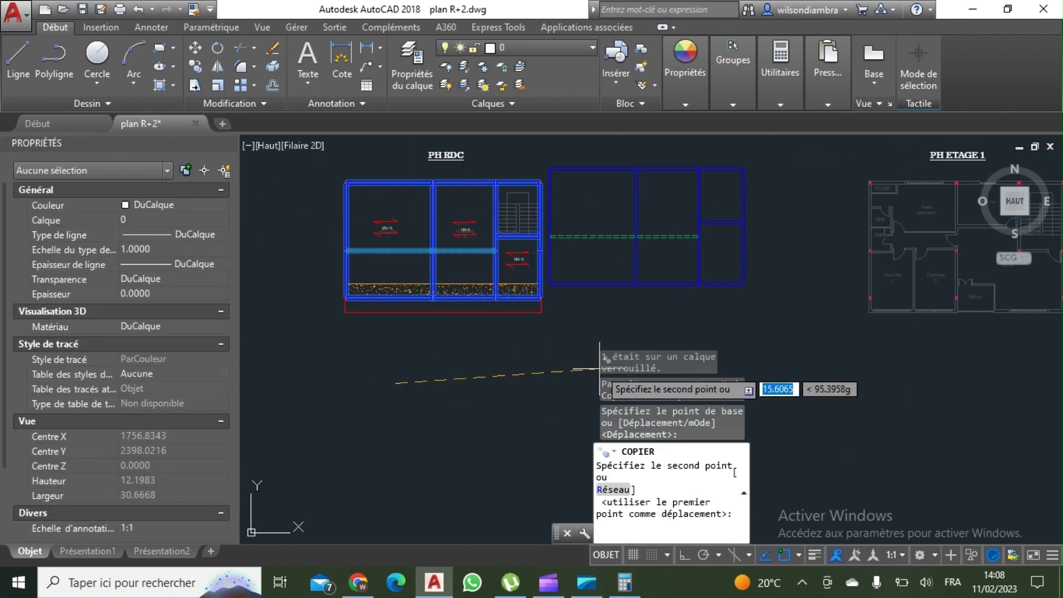
click(684, 555)
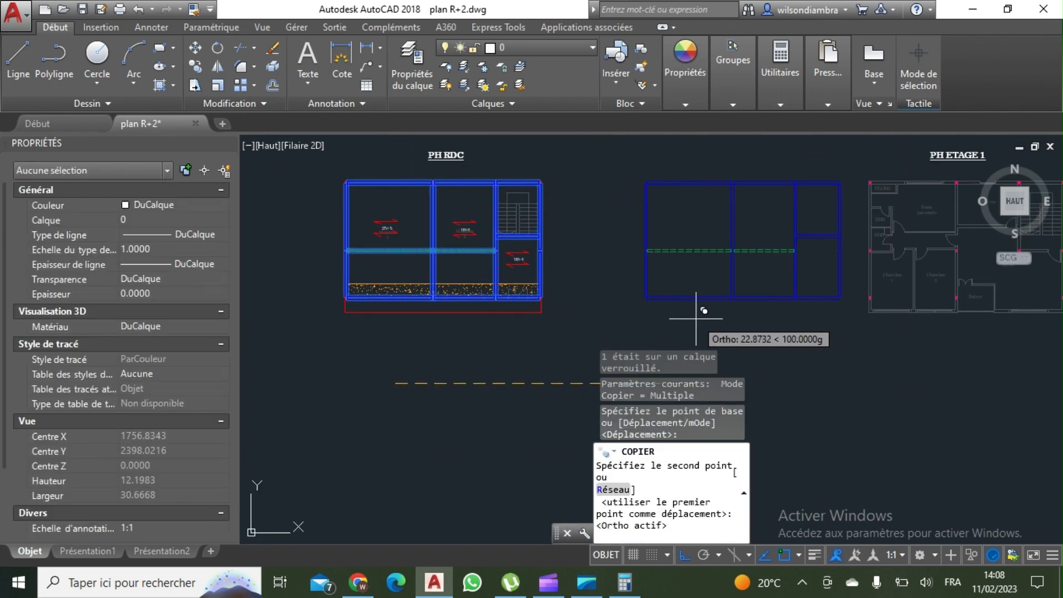
text(40)
key(Return)
key(Escape)
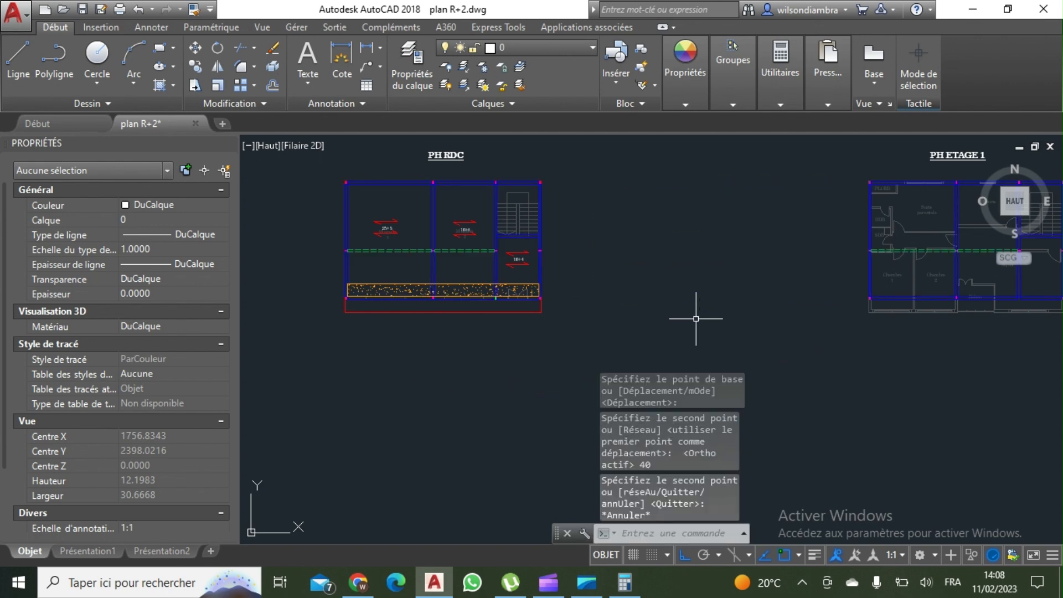
Stretch the lower end of the vertical beam between Chambre 2 and the Balcon down to the outer edge of the front wall
scroll(696, 299, down, 4)
scroll(616, 193, up, 2)
scroll(616, 193, up, 6)
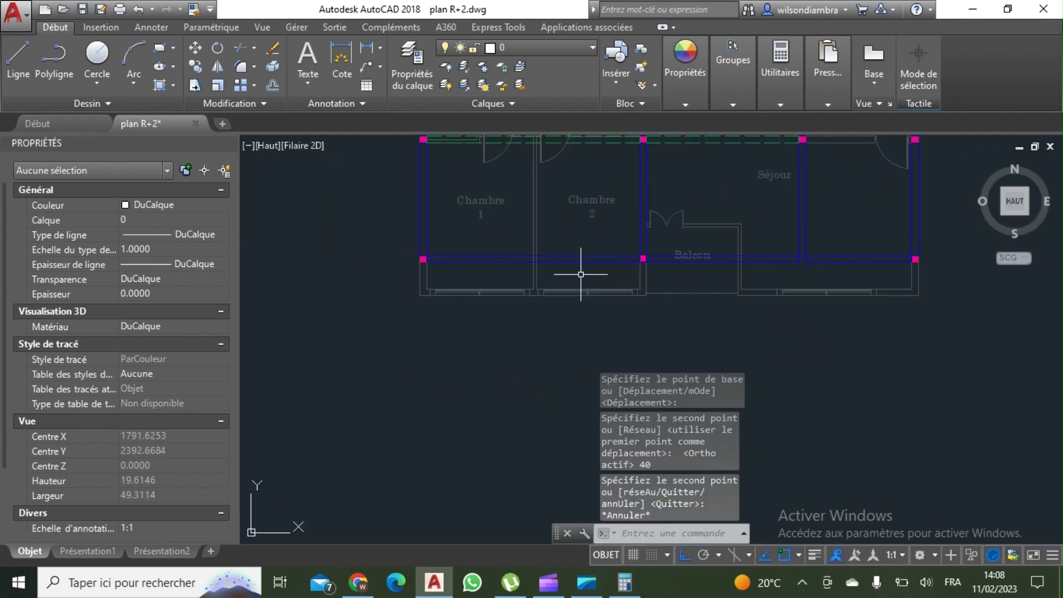
click(655, 218)
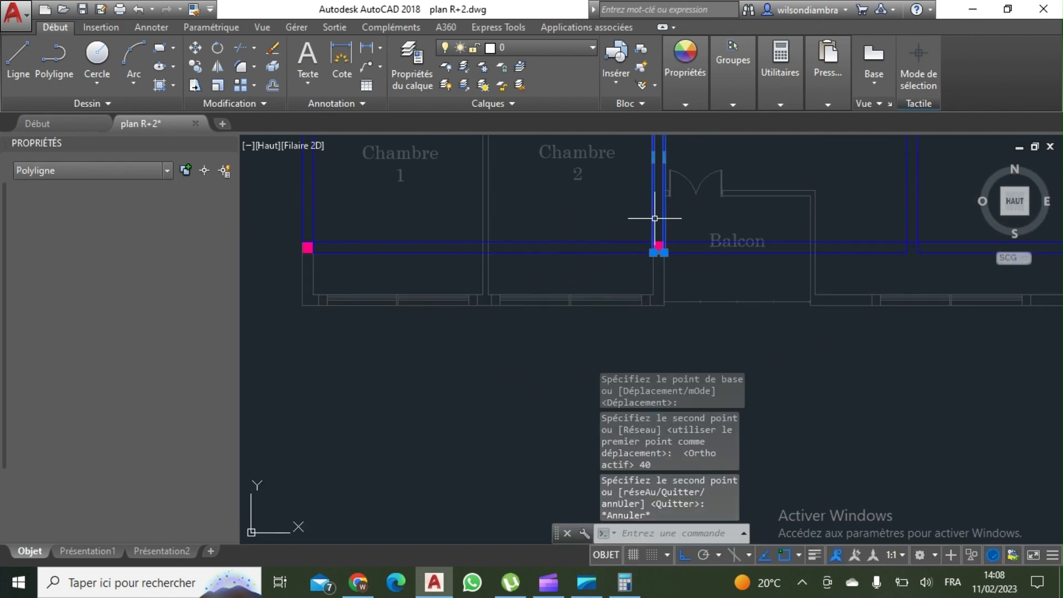
click(658, 245)
click(653, 305)
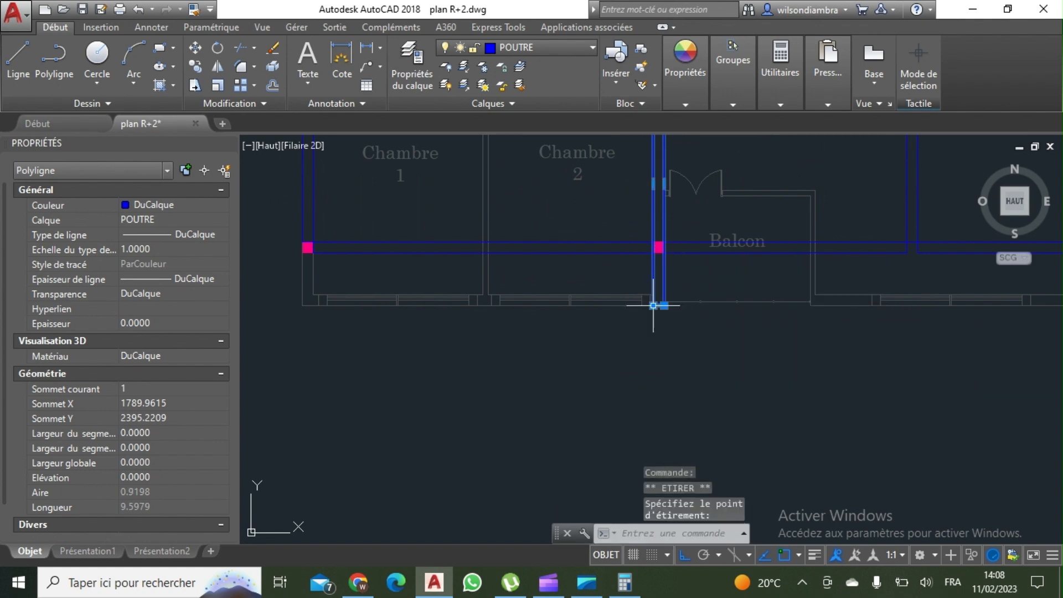
Stretch the lower end of the outer vertical beam beside Chambre 1 down to the outer edge of the front wall
key(Escape)
click(310, 198)
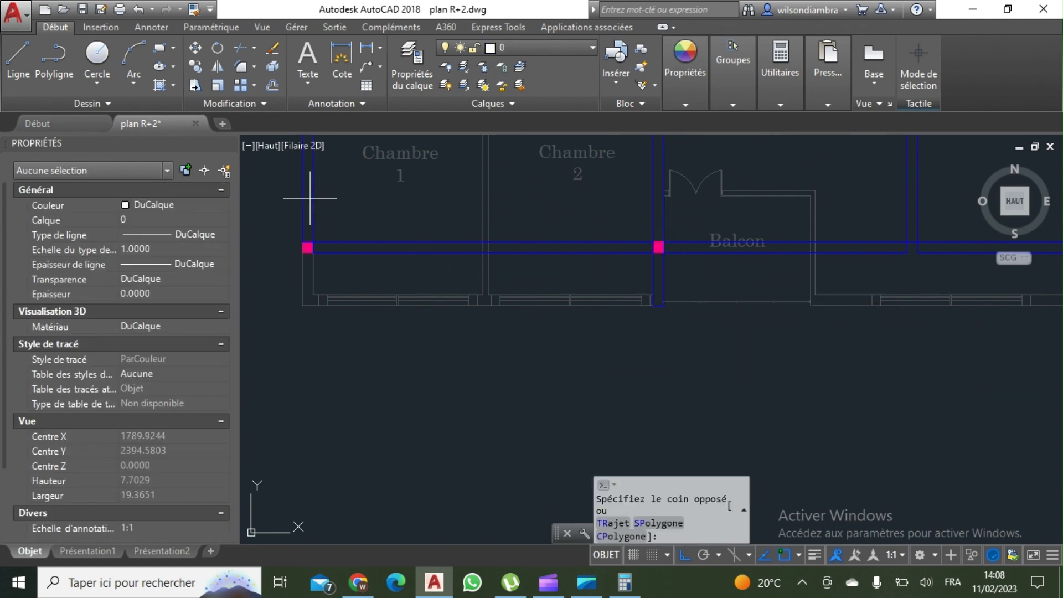
click(293, 220)
scroll(309, 245, up, 3)
click(310, 248)
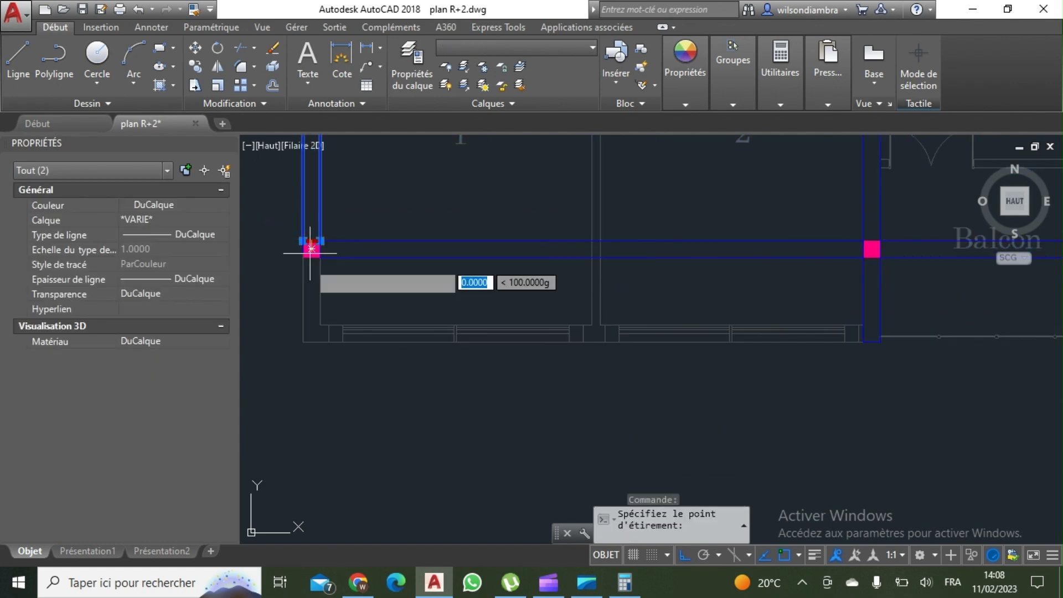
scroll(312, 342, down, 4)
key(Escape)
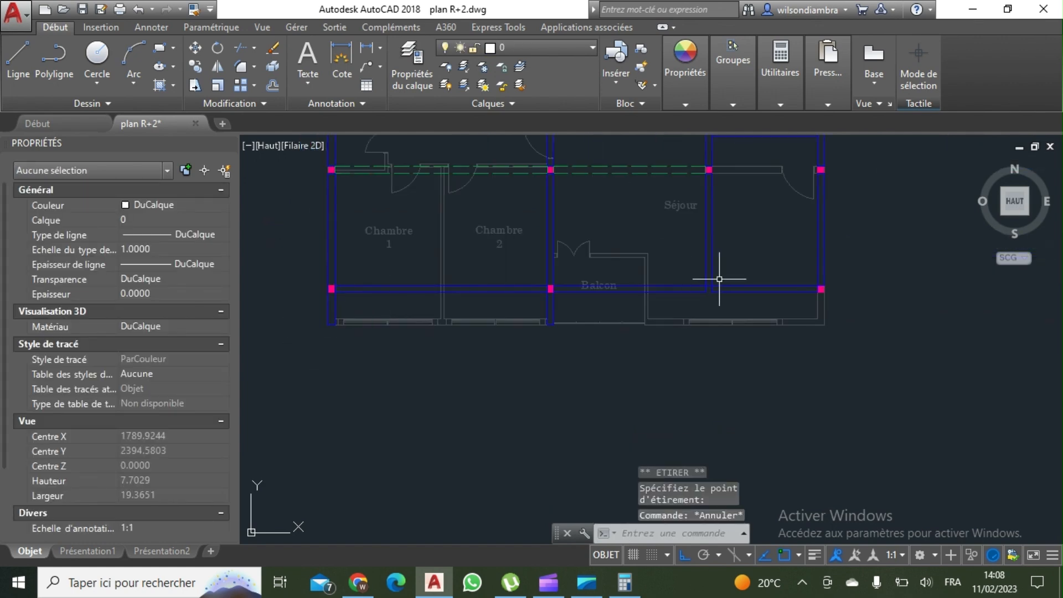
Erase the vertical beam crossing the Séjour between the middle column row and the lower horizontal beam
middle_drag(719, 279, 716, 337)
click(690, 302)
key(Delete)
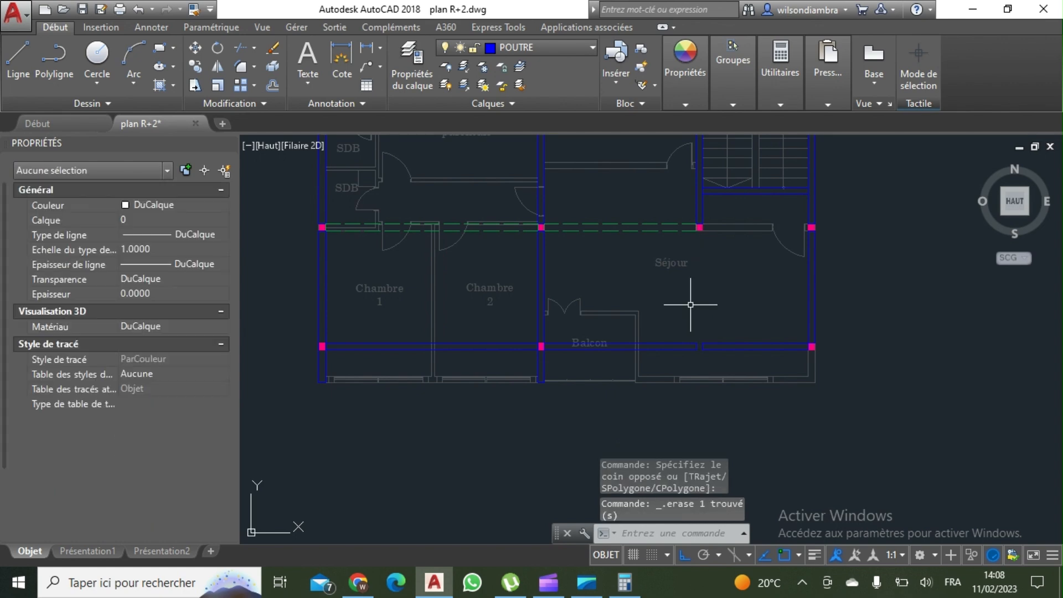
middle_drag(691, 305, 729, 361)
click(693, 284)
click(671, 280)
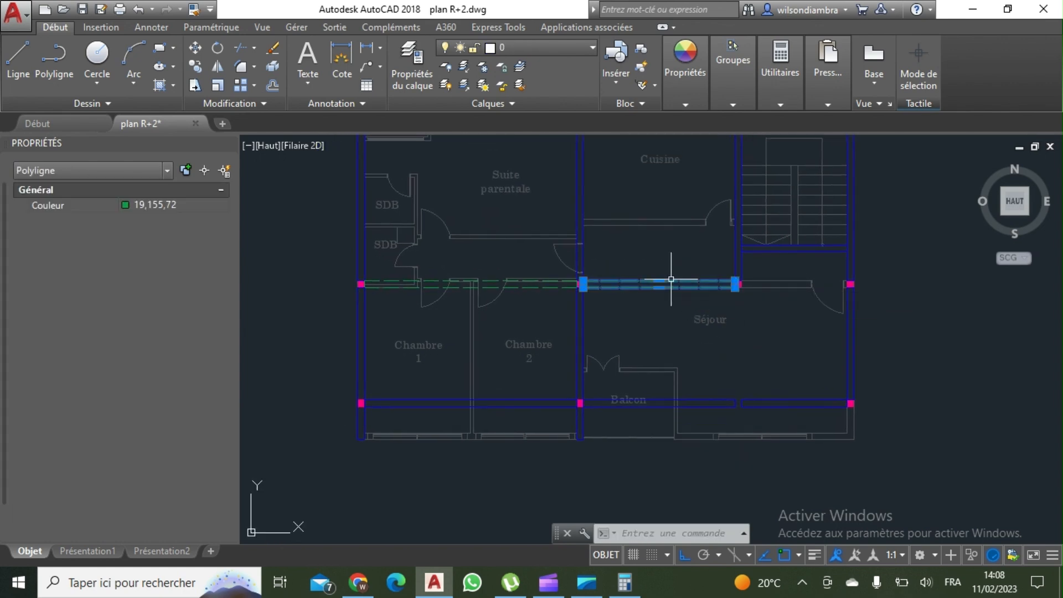
key(Escape)
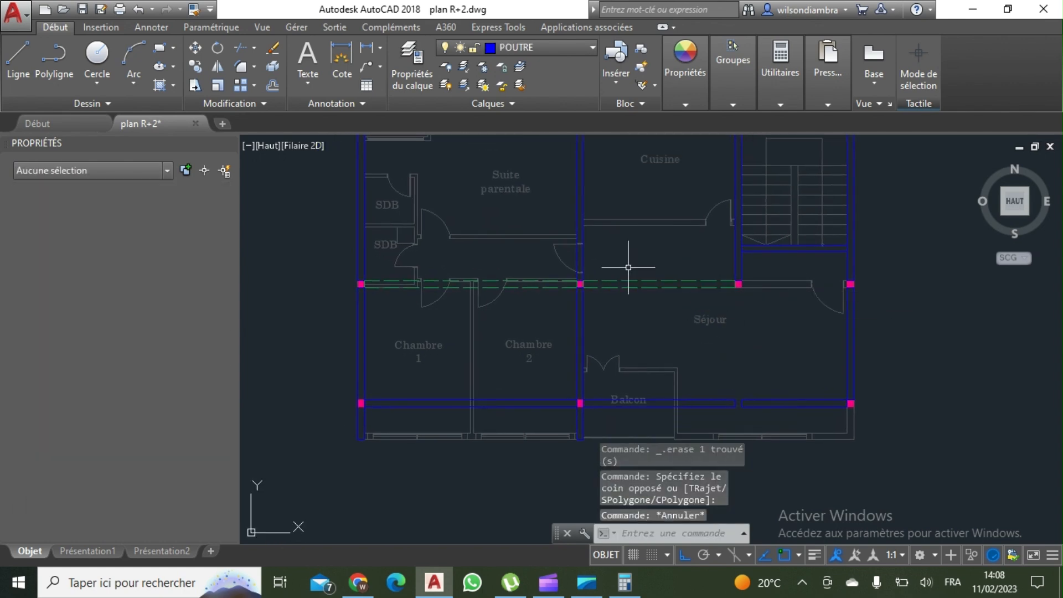
Move the horizontal beam at the foot of the staircase down into line with the middle-row columns
middle_drag(693, 268, 655, 254)
middle_drag(750, 240, 648, 239)
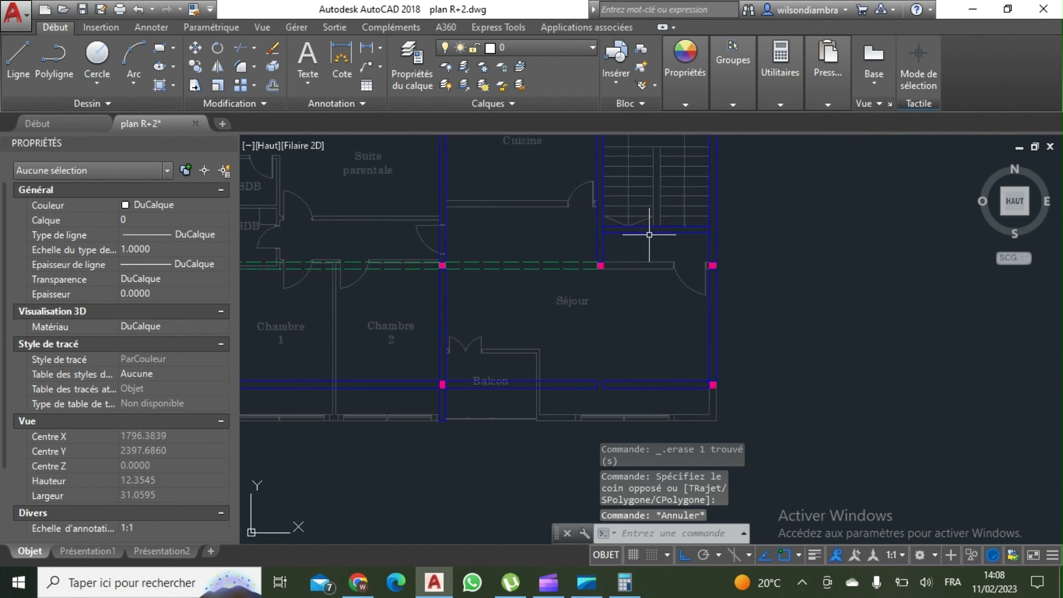
click(648, 231)
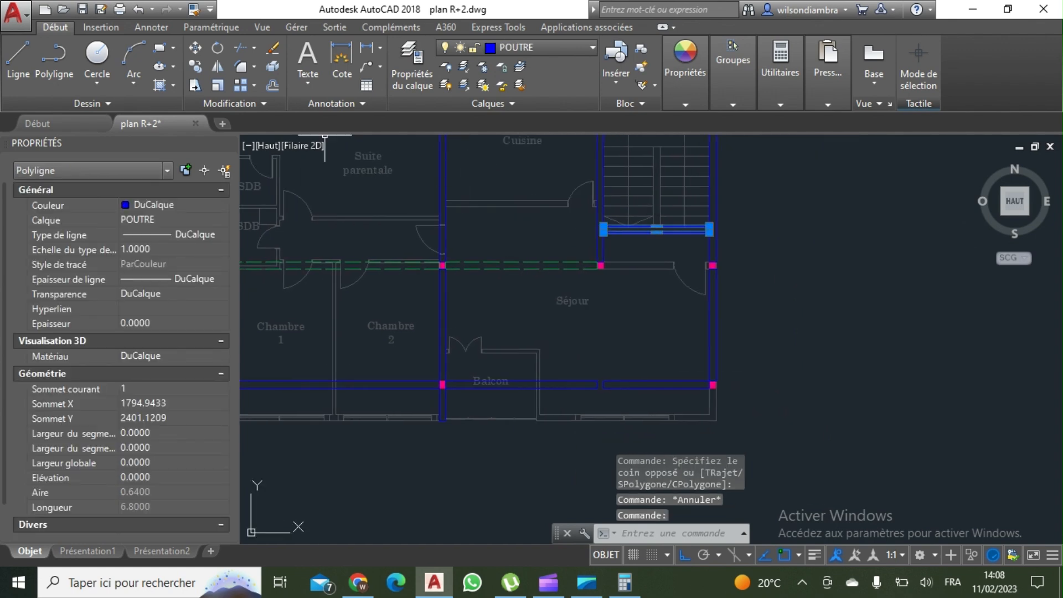
click(196, 48)
scroll(605, 223, up, 4)
click(602, 246)
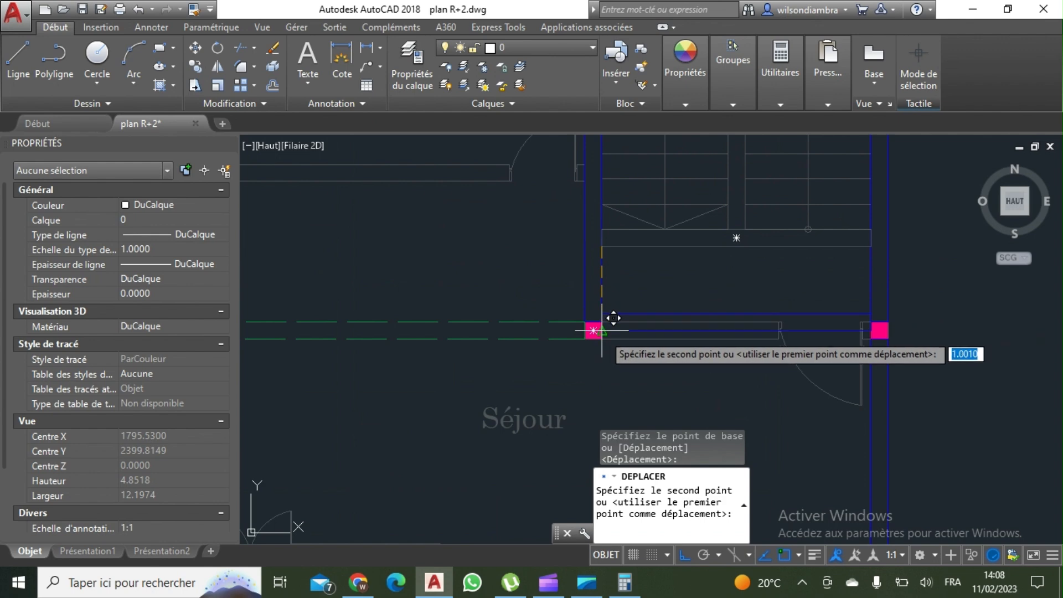
click(602, 330)
Erase the horizontal beam that crosses the Balcon and ends in the Séjour
scroll(615, 321, down, 3)
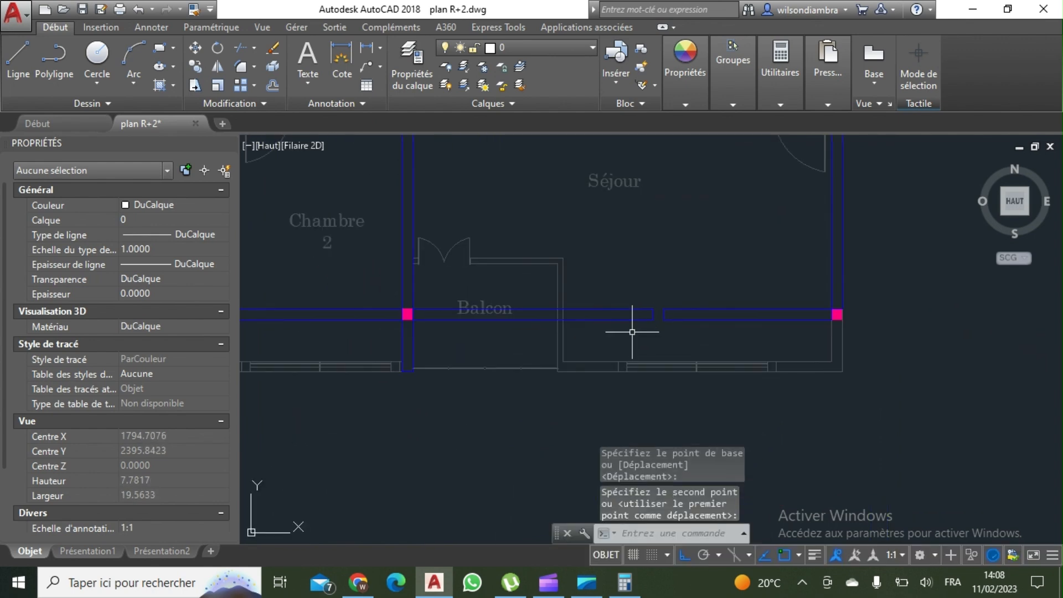
middle_drag(597, 321, 641, 268)
click(688, 254)
click(677, 218)
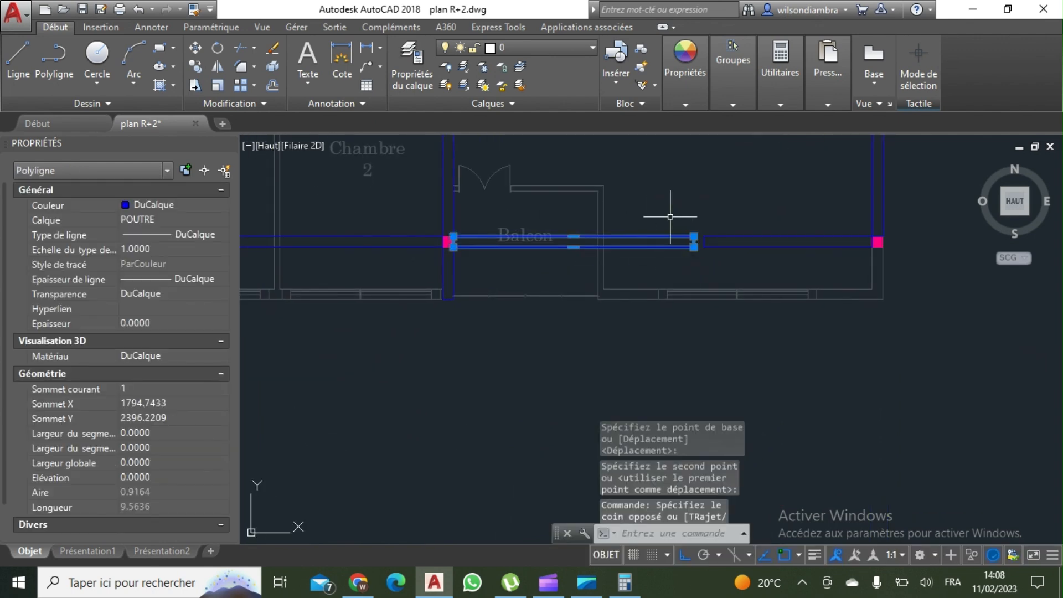
key(Delete)
Move the two remaining lower horizontal beams, under the Chambres and the Séjour, down onto the front wall
click(763, 262)
click(745, 224)
middle_drag(731, 213, 699, 220)
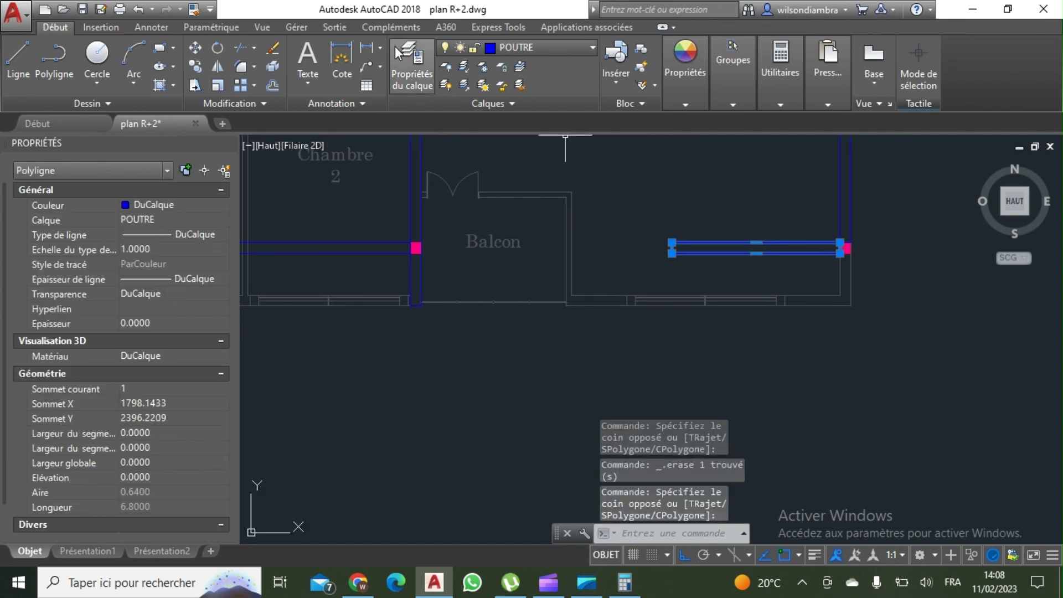
click(361, 249)
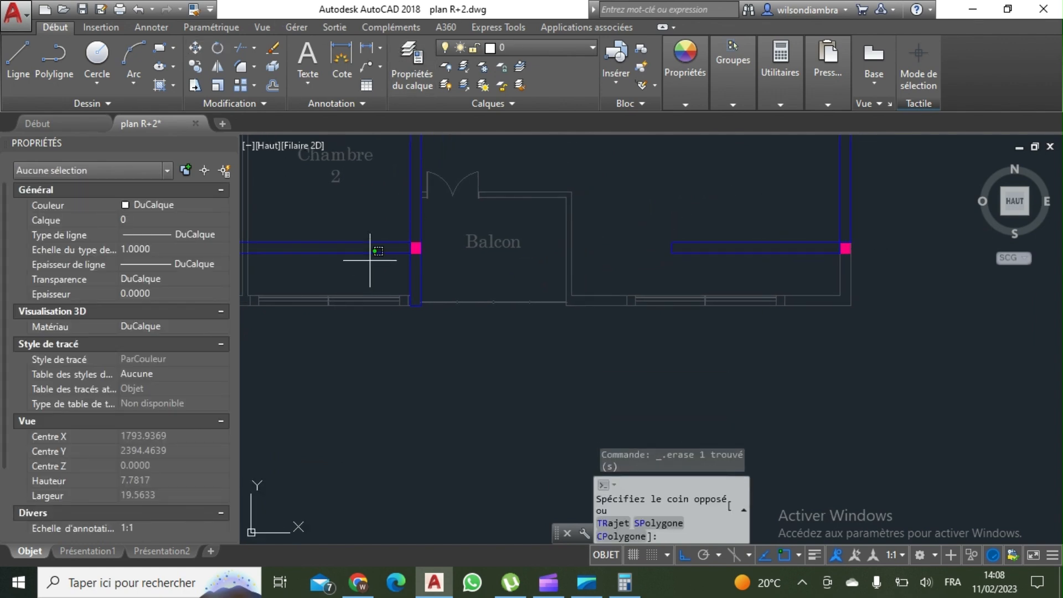
click(353, 227)
click(779, 261)
click(726, 209)
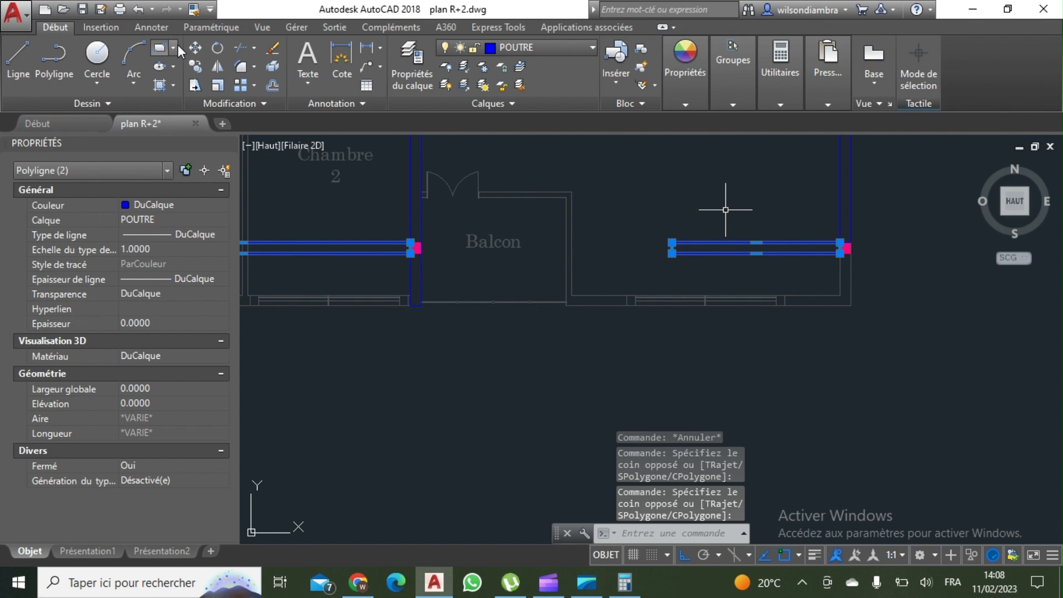
click(195, 48)
scroll(881, 259, up, 4)
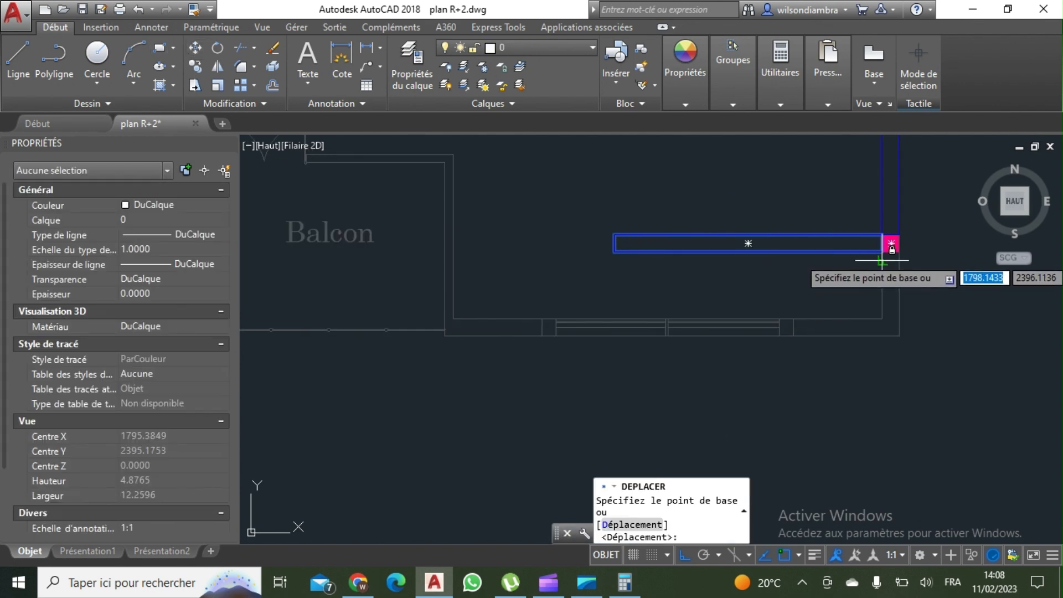
click(890, 243)
click(890, 327)
key(Escape)
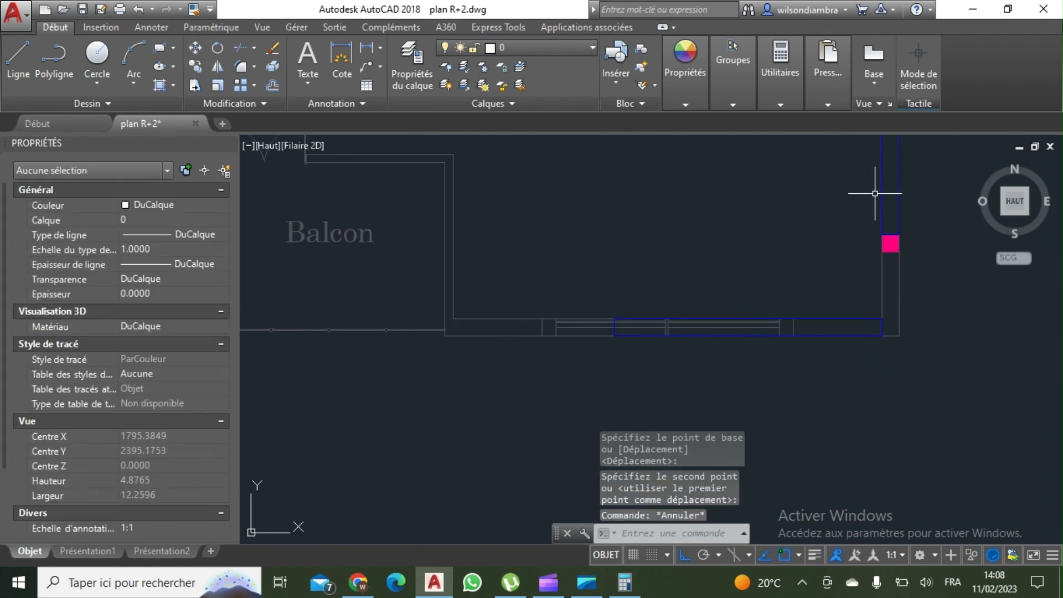
Stretch the lower end of the outer vertical beam beside the Séjour down to the outer edge of the front wall
click(875, 194)
key(Escape)
click(895, 209)
click(876, 203)
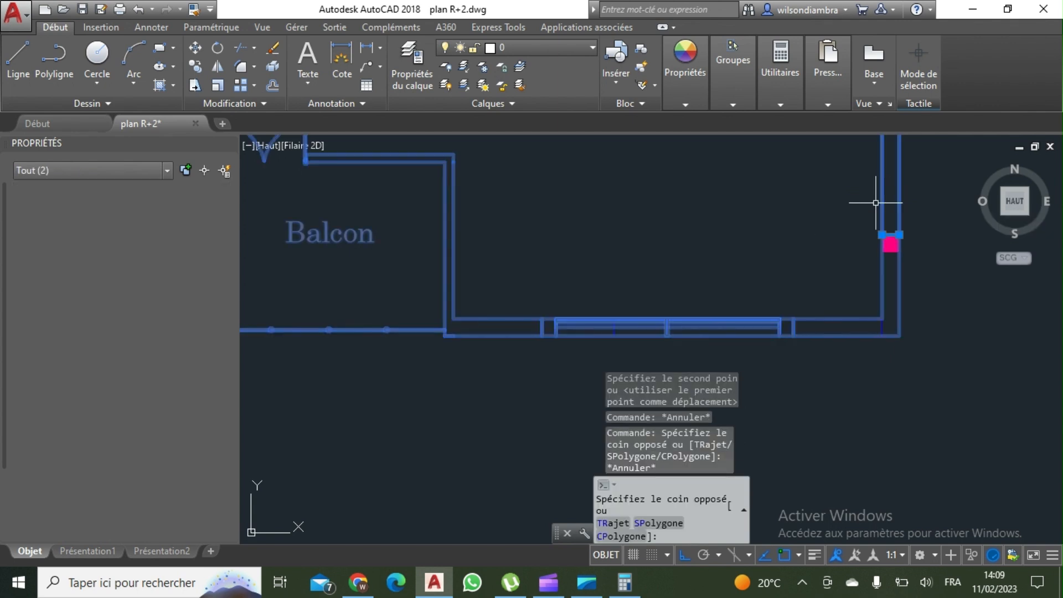
click(890, 244)
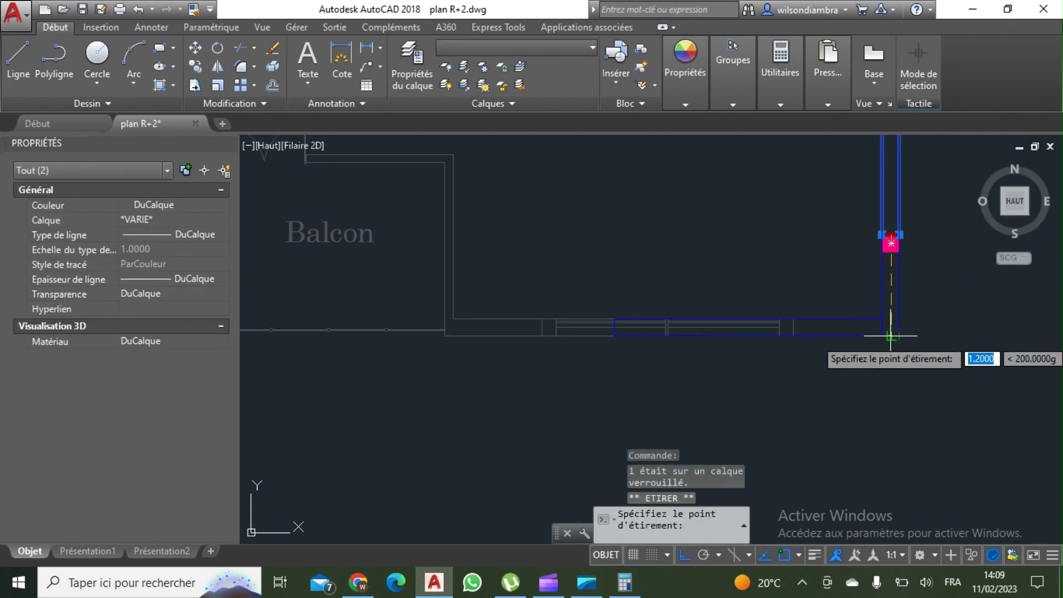
click(890, 336)
scroll(883, 322, down, 4)
key(Escape)
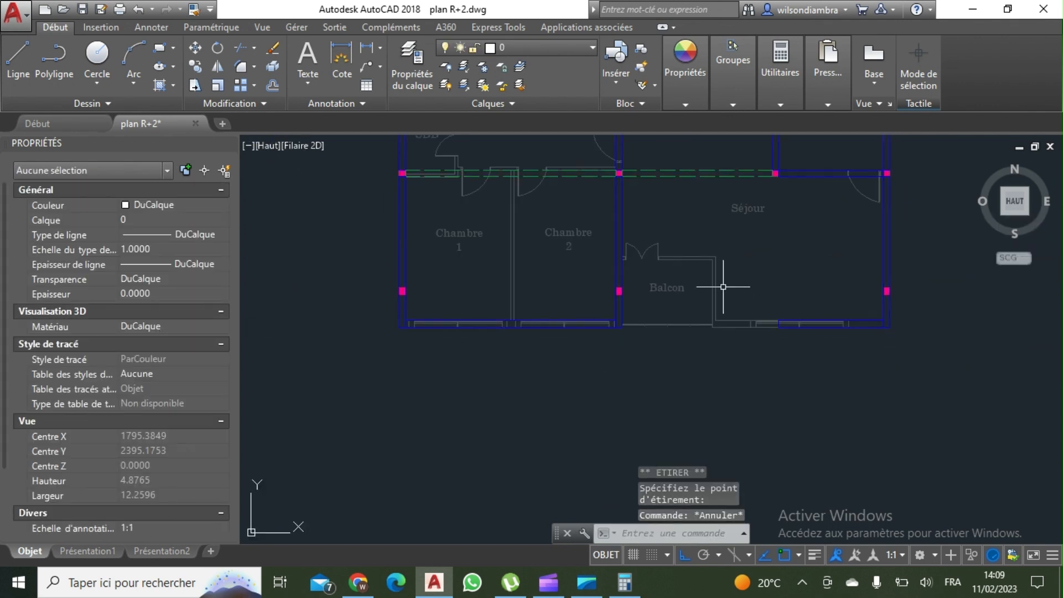
Copy the short Séjour front-wall beam across the front of the Balcon and erase that copy
click(791, 356)
click(764, 285)
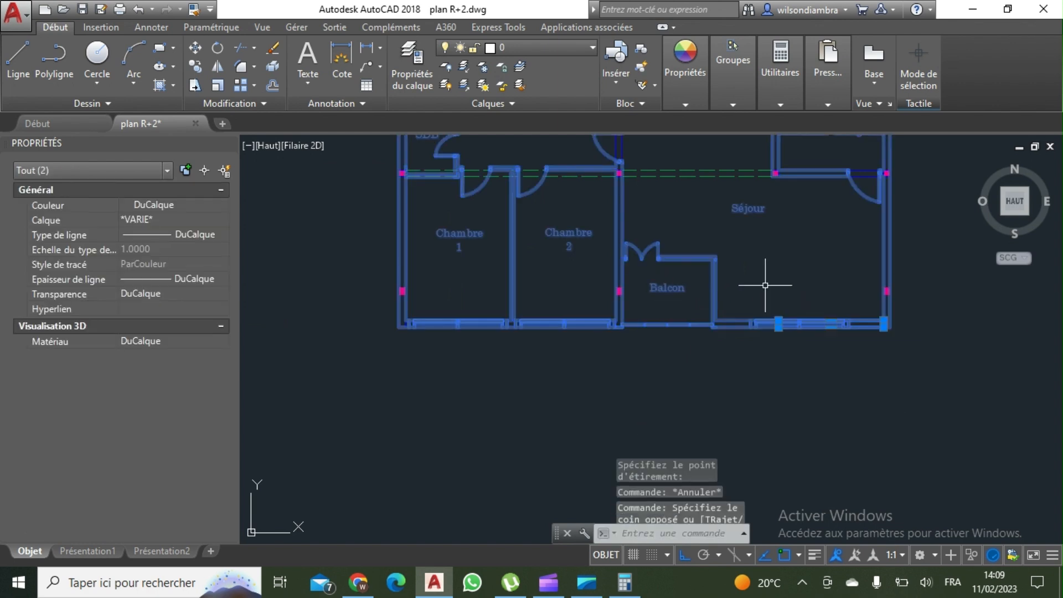
text(et)
key(Return)
scroll(775, 310, up, 5)
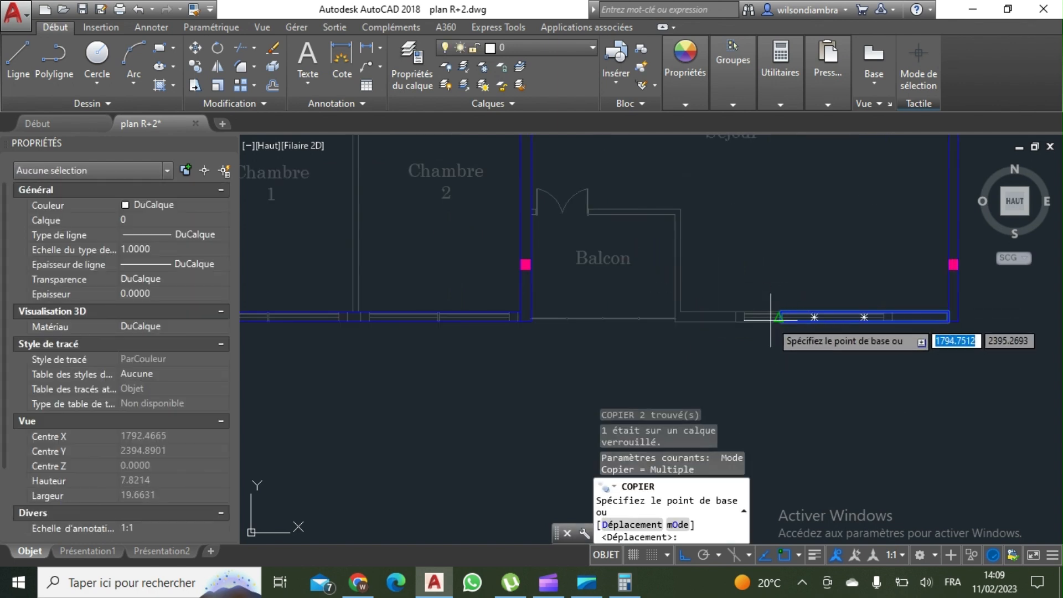
click(797, 308)
scroll(786, 309, down, 5)
scroll(554, 308, up, 3)
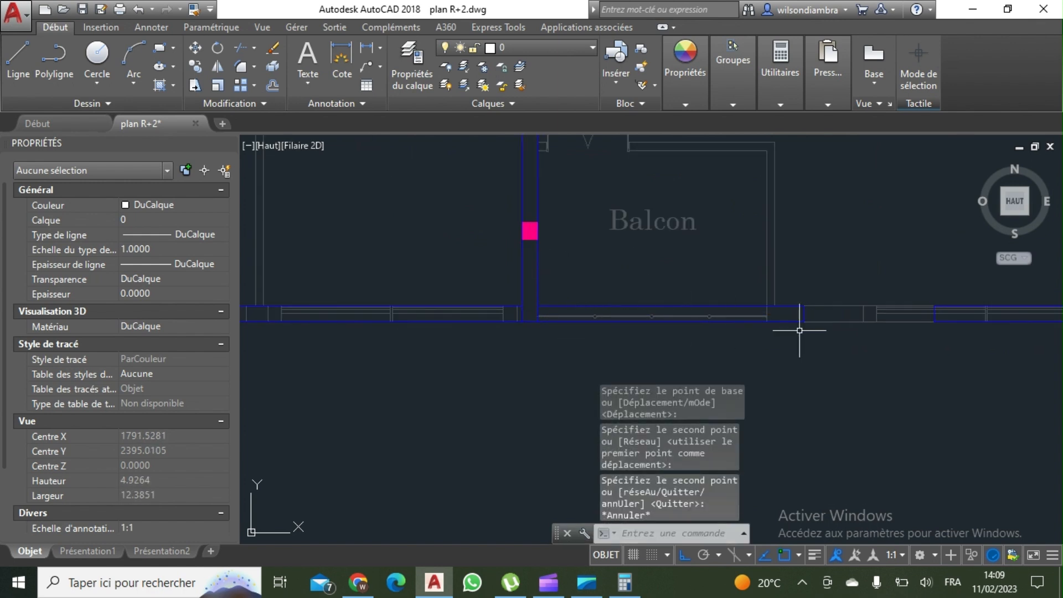
key(Escape)
click(756, 273)
key(Delete)
Stretch the free end of the Séjour front-wall beam across the Balcon front to the vertical beam beside Chambre 2
middle_drag(761, 311, 633, 285)
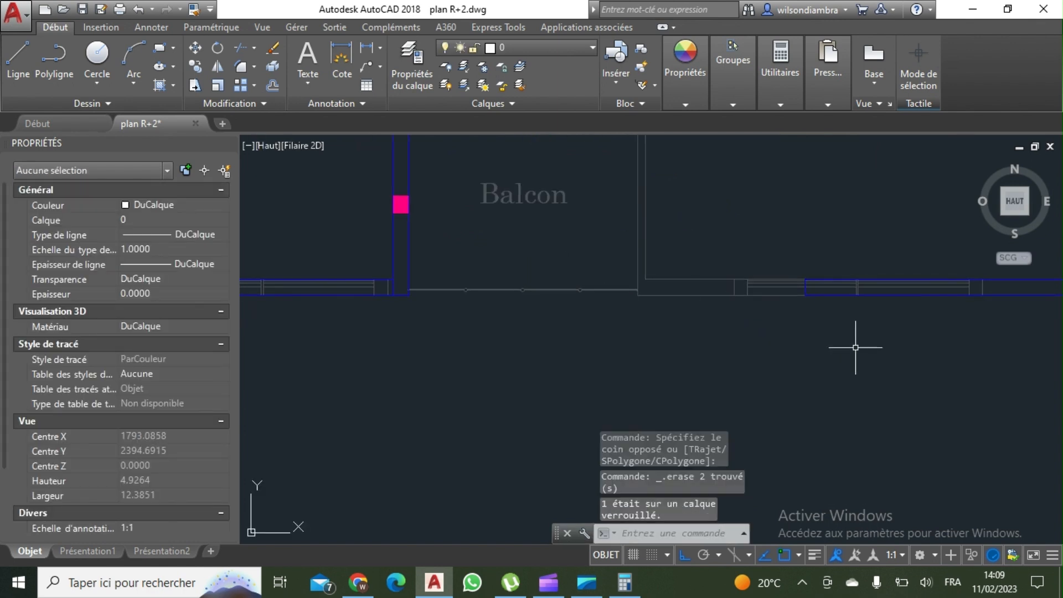
click(831, 323)
click(767, 252)
text(et)
key(space)
scroll(809, 293, up, 2)
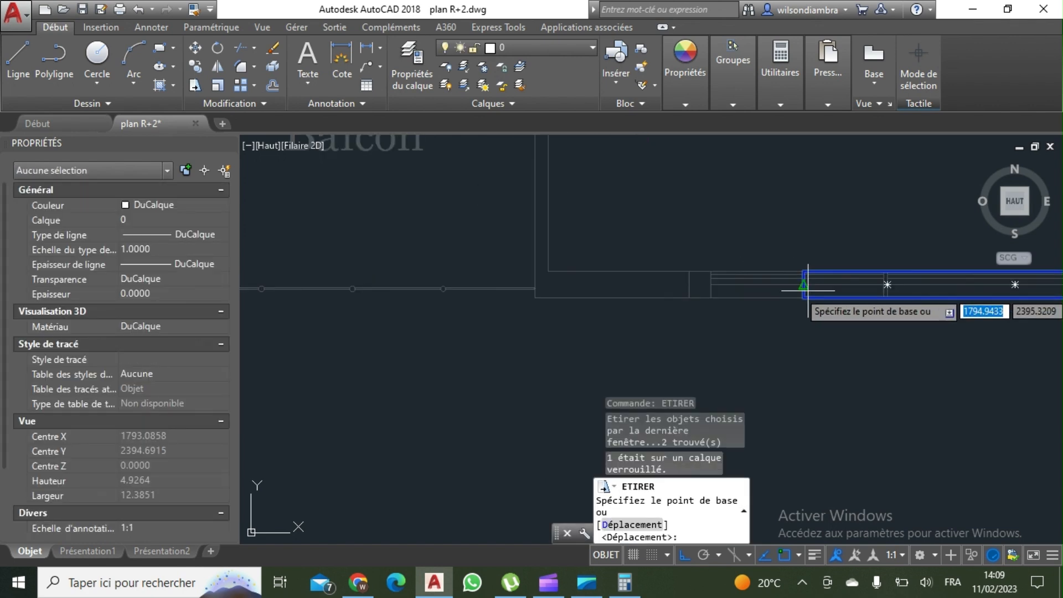
click(803, 286)
scroll(553, 284, down, 2)
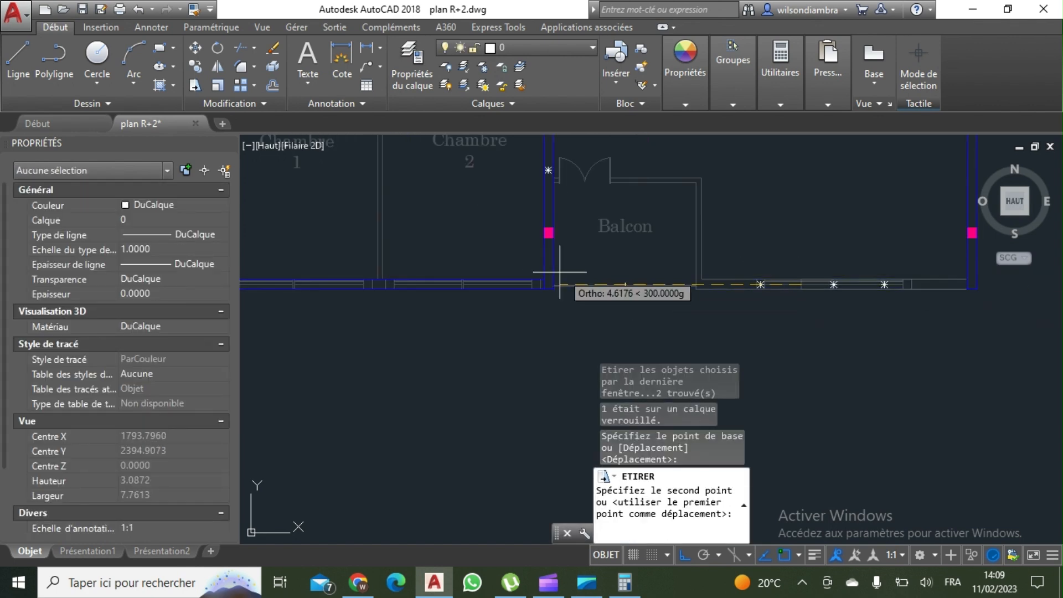
scroll(557, 280, up, 2)
click(562, 286)
key(Escape)
scroll(576, 291, down, 6)
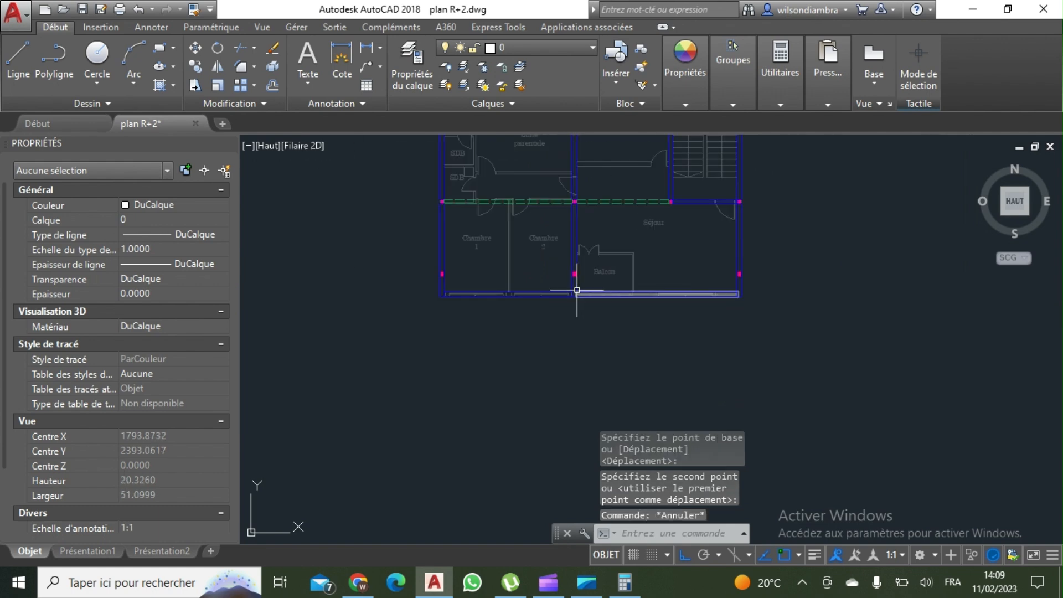
Examine the beam layout on the PH ETAGE 1 plan, especially around the Séjour, the staircase and the middle row
middle_drag(664, 385, 584, 318)
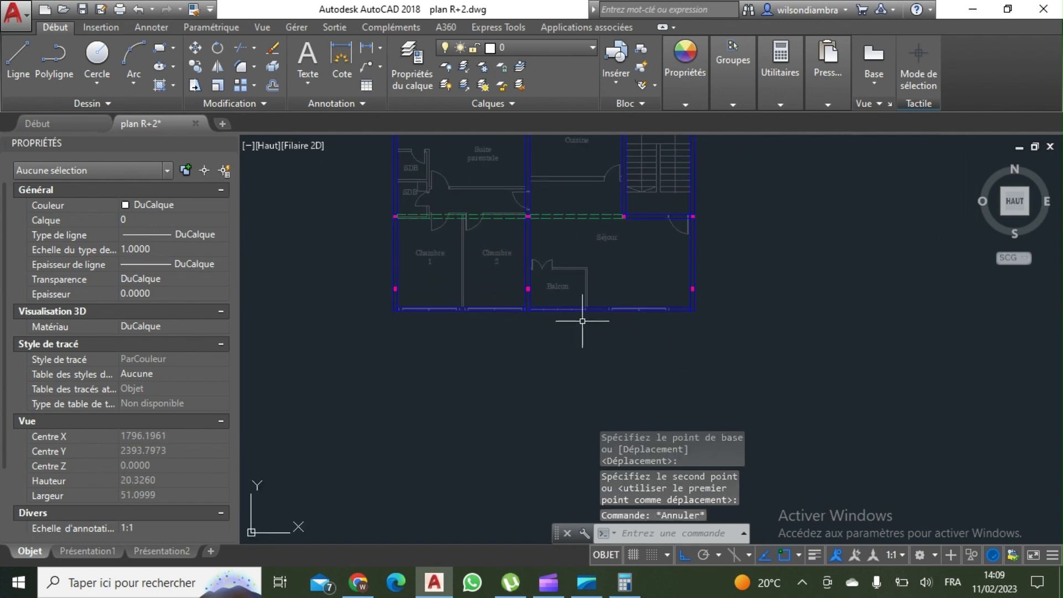
scroll(599, 272, up, 2)
mouse_move(601, 267)
middle_down()
mouse_move(600, 286)
mouse_move(546, 360)
mouse_move(534, 330)
mouse_move(535, 376)
middle_up()
scroll(600, 286, down, 4)
scroll(559, 356, up, 2)
scroll(561, 356, up, 2)
middle_drag(528, 331, 524, 333)
middle_drag(429, 383, 533, 387)
scroll(534, 387, down, 2)
mouse_move(581, 332)
middle_down()
mouse_move(570, 344)
mouse_move(582, 344)
middle_up()
scroll(572, 343, up, 2)
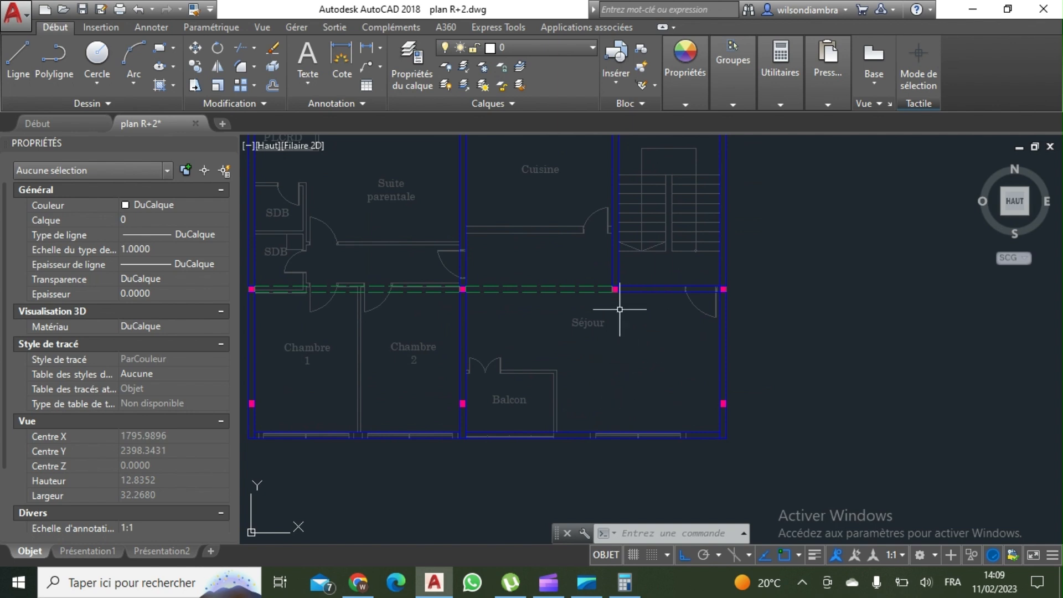
middle_drag(615, 345, 615, 390)
middle_drag(621, 352, 608, 334)
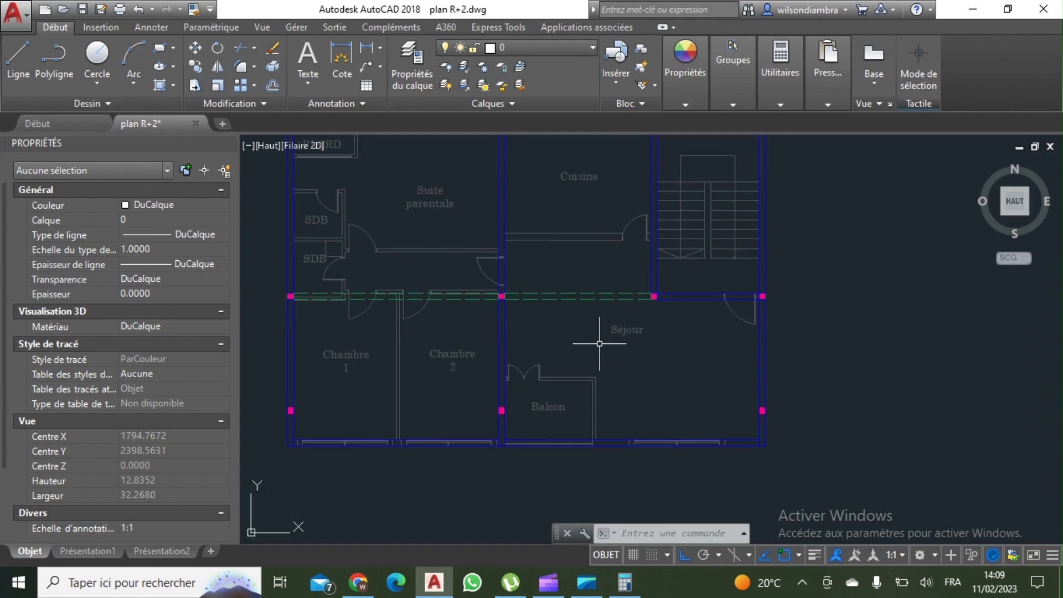
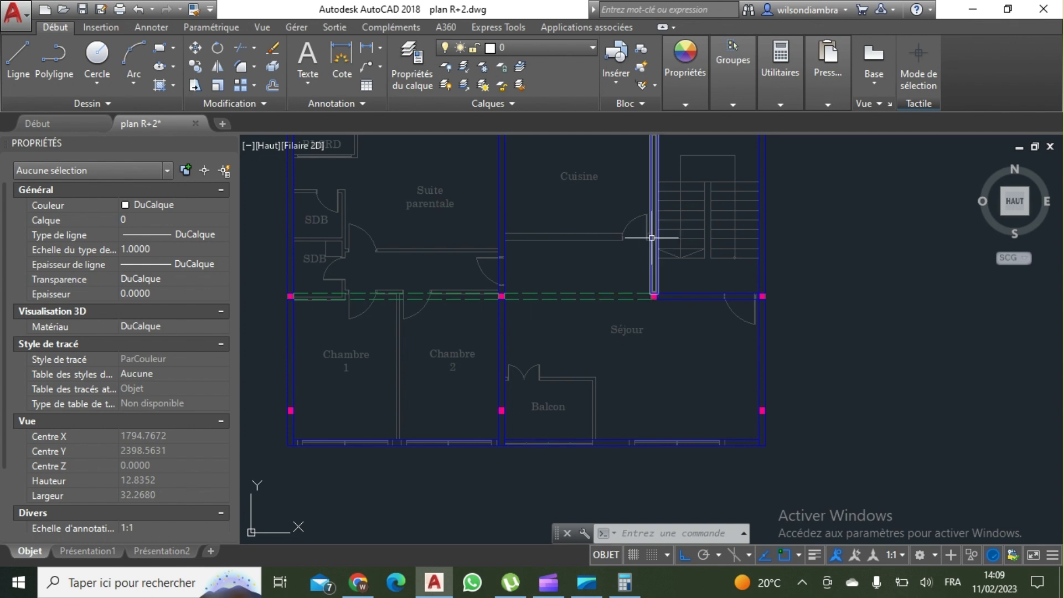
Erase the dashed green middle-row beam spanning the Séjour between the Chambre 2 and staircase columns
click(644, 303)
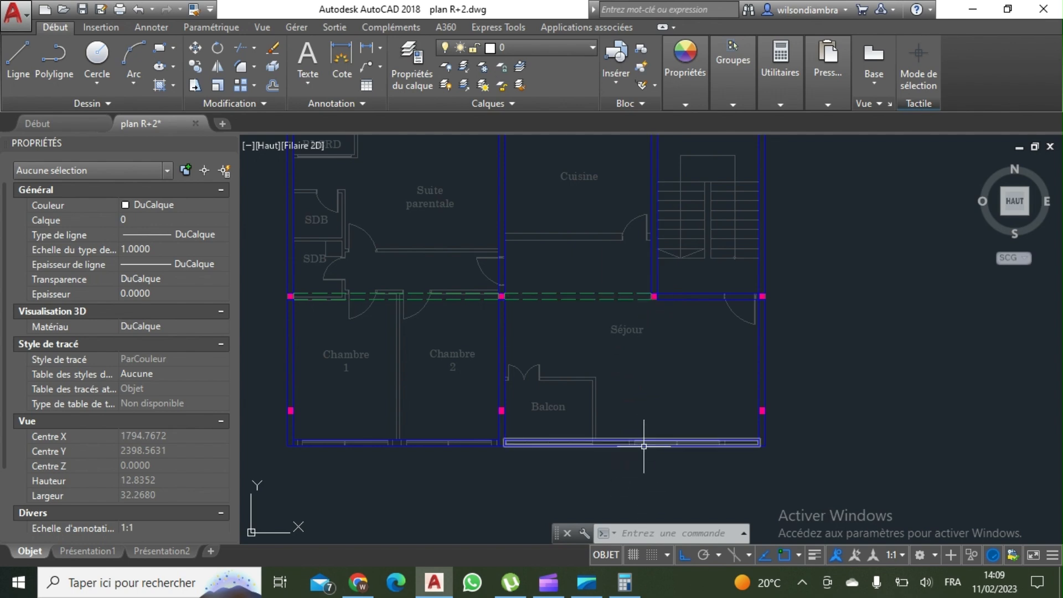
click(585, 320)
click(554, 280)
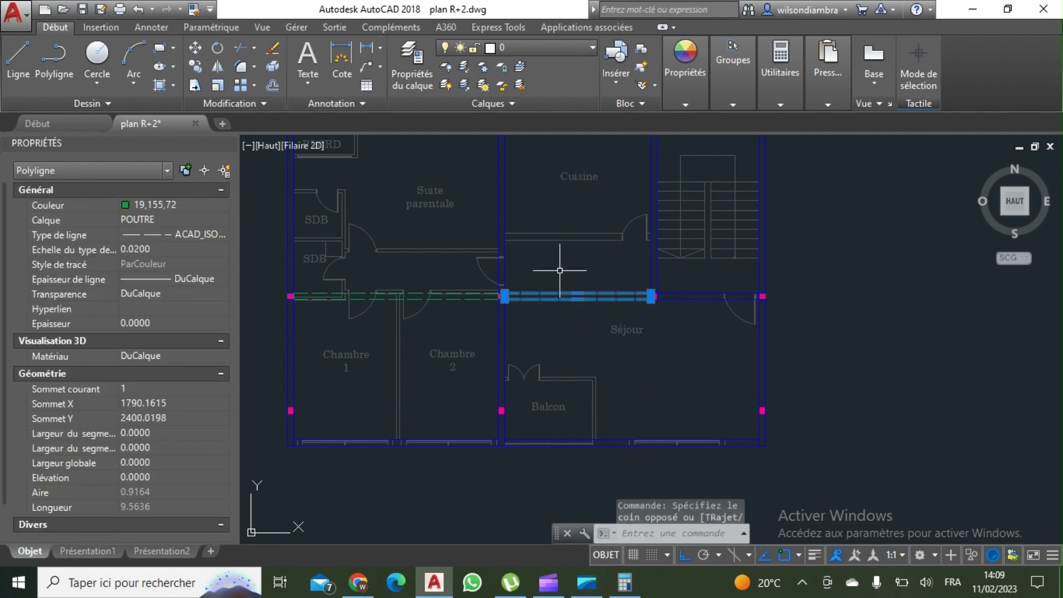
key(Delete)
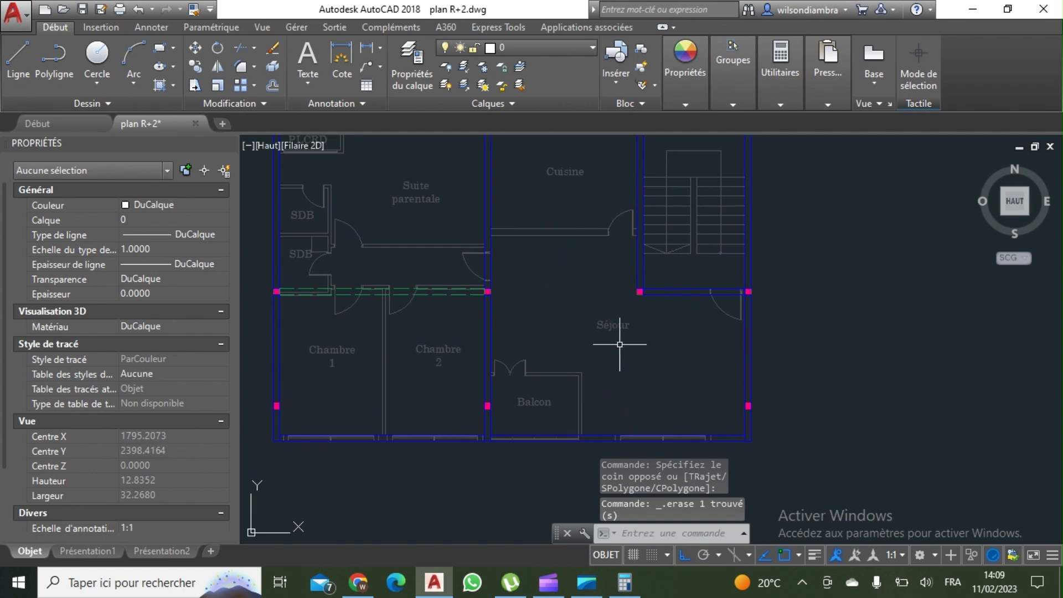
middle_drag(628, 365, 626, 401)
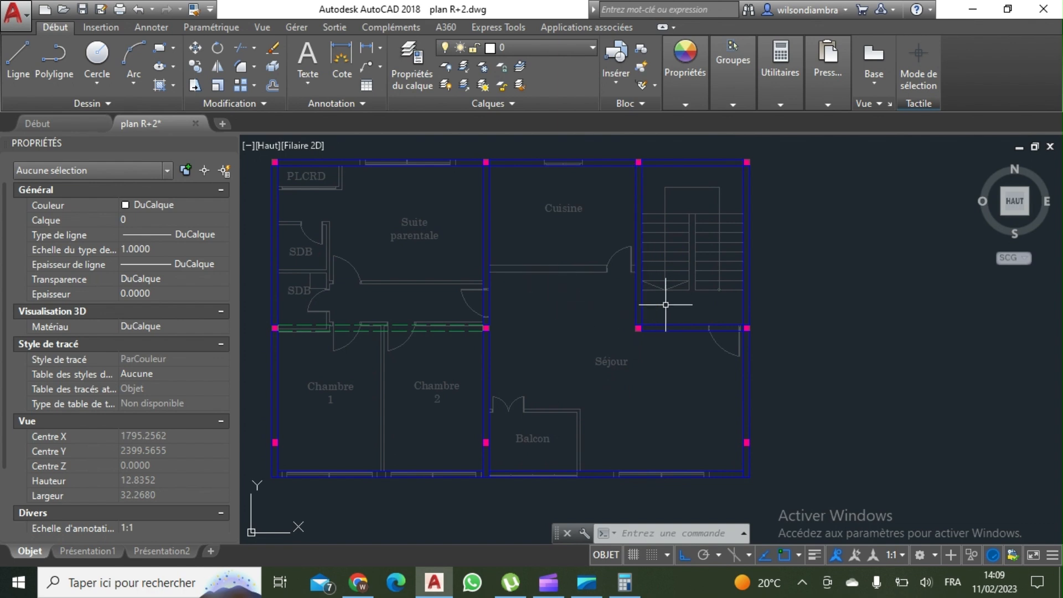
scroll(572, 334, down, 4)
scroll(553, 344, up, 5)
middle_drag(560, 351, 656, 378)
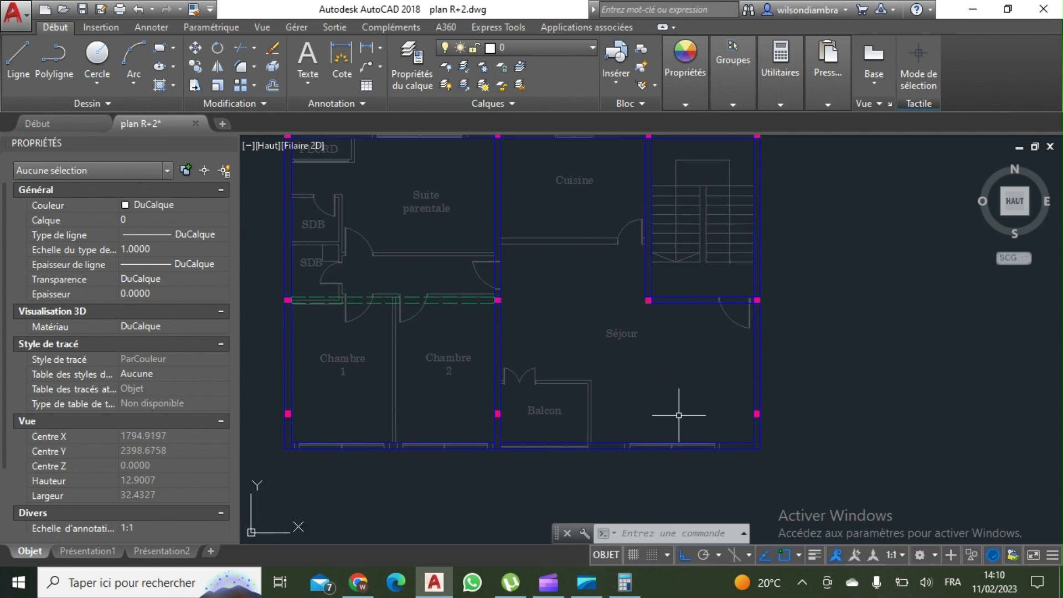
Measure the Séjour bay's width along the front wall between its two side beams
click(366, 53)
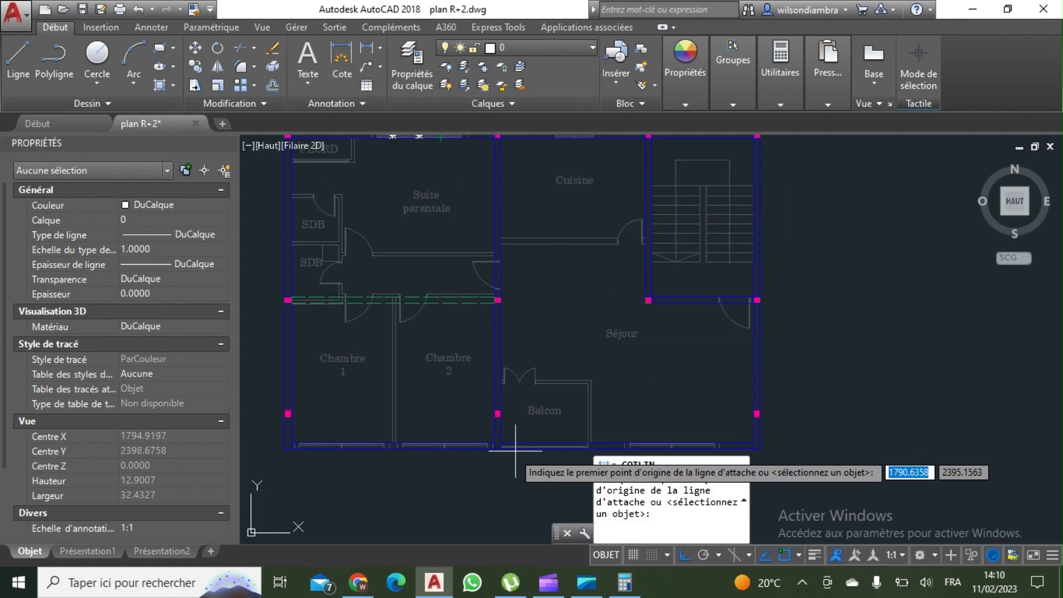
click(501, 447)
middle_drag(501, 446, 437, 316)
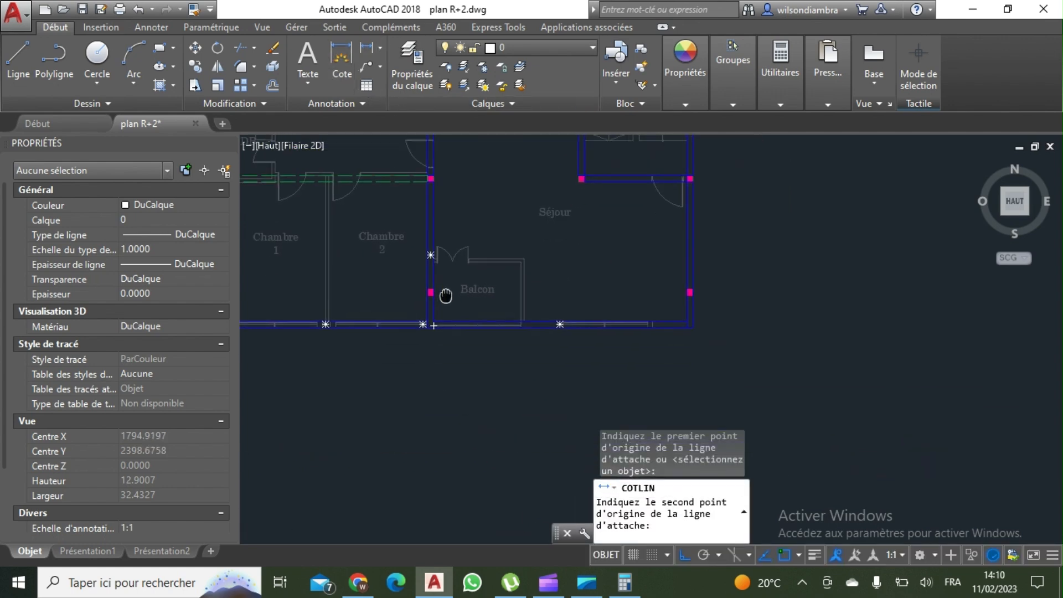
click(691, 326)
key(Escape)
Examine the PH ETAGE 1 beam layout against PH RDC, especially around the Séjour and the staircase corner column
scroll(627, 304, down, 2)
mouse_move(627, 305)
middle_down()
mouse_move(642, 332)
mouse_move(829, 313)
middle_up()
scroll(634, 339, up, 2)
scroll(635, 357, down, 2)
scroll(635, 359, down, 2)
scroll(510, 308, up, 2)
scroll(500, 327, down, 3)
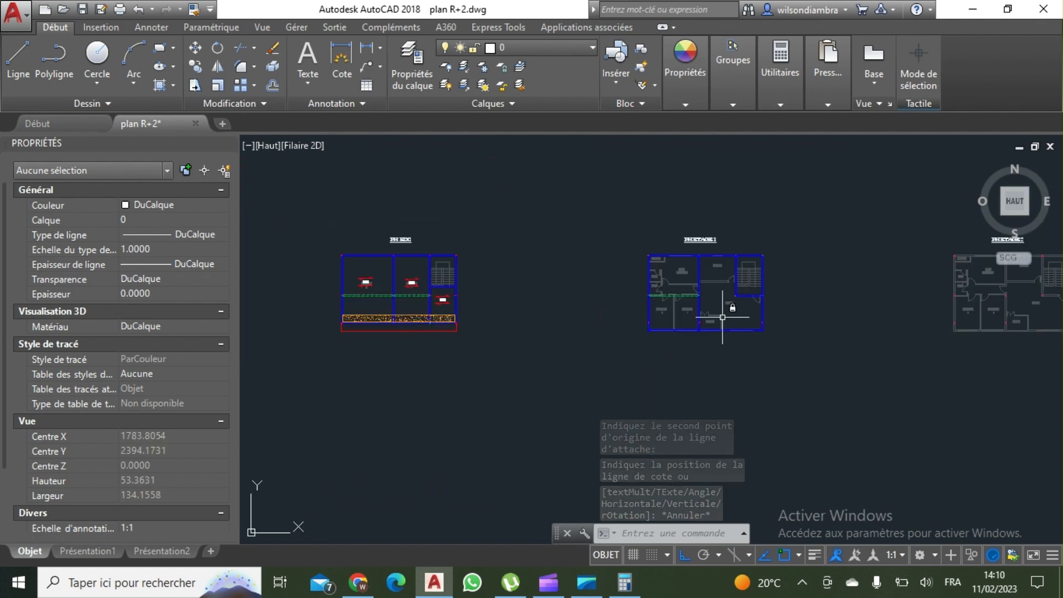
scroll(755, 308, up, 3)
scroll(679, 290, up, 1)
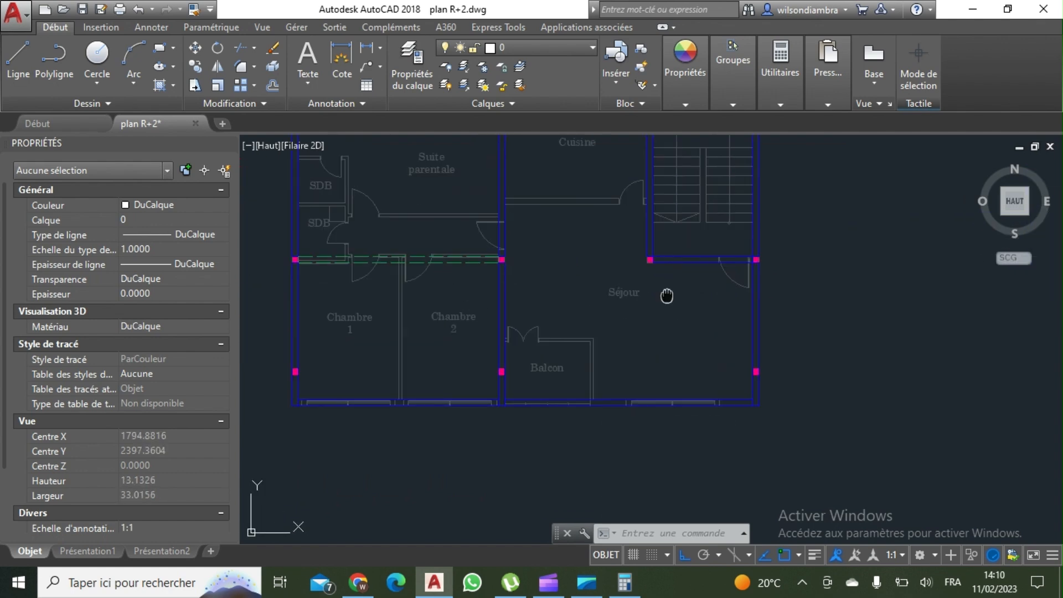
mouse_move(666, 295)
middle_down()
mouse_move(646, 324)
mouse_move(601, 339)
middle_up()
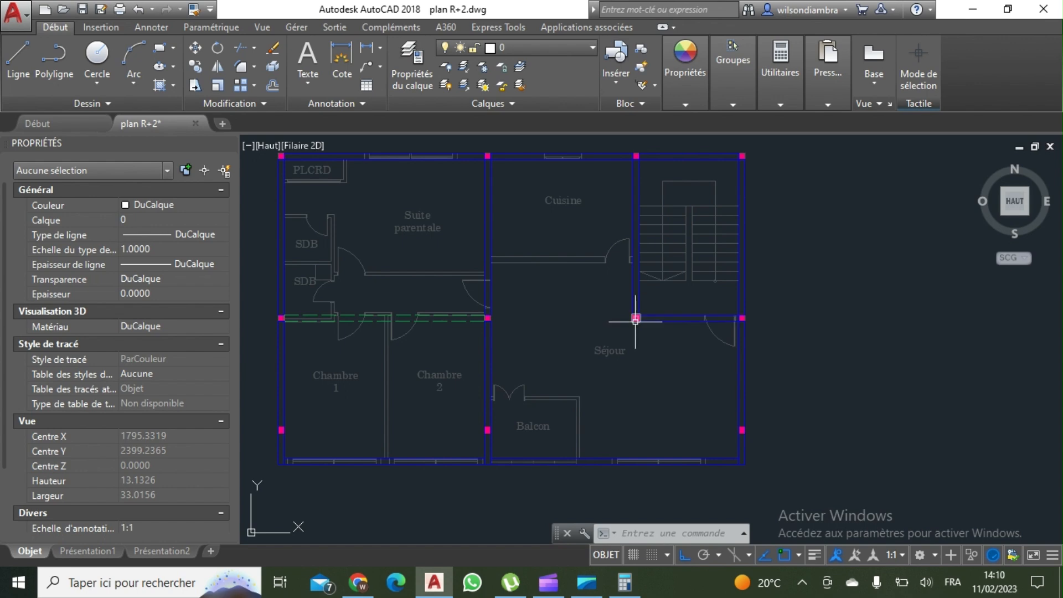
mouse_move(635, 320)
middle_drag(642, 353, 626, 331)
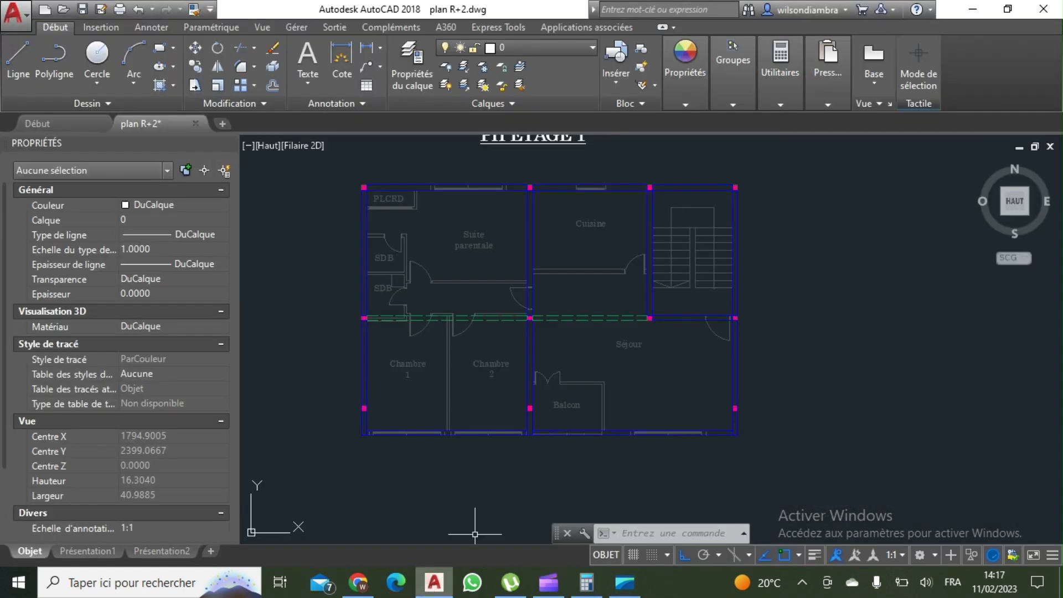
middle_drag(637, 362, 627, 355)
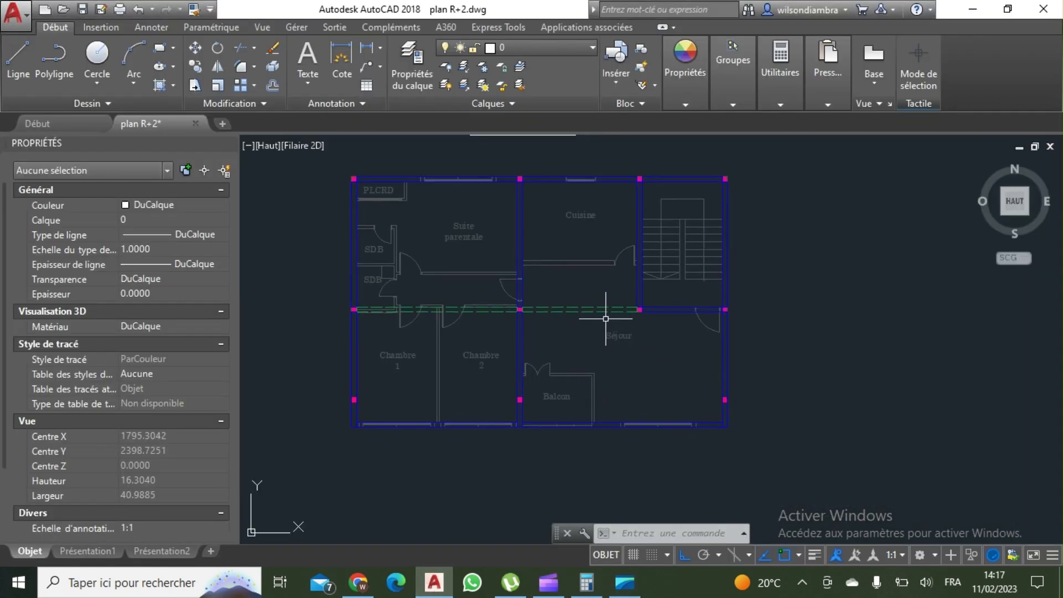
Copy the 25+5 slab marking in Magasin 1 on PH RDC into the bay below the green middle beam
scroll(614, 332, down, 4)
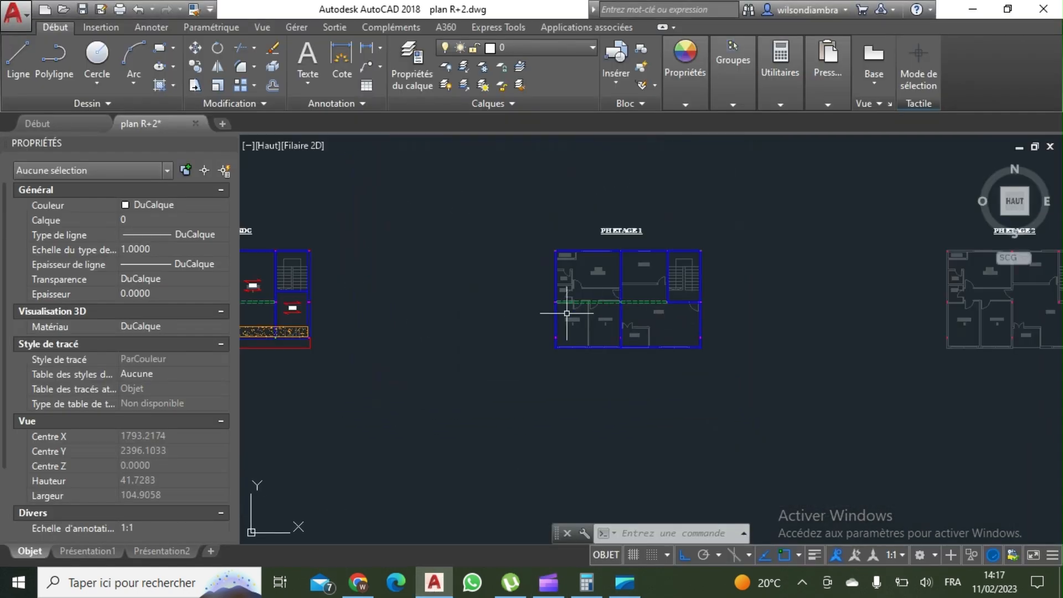
scroll(415, 312, up, 6)
drag(288, 236, 388, 318)
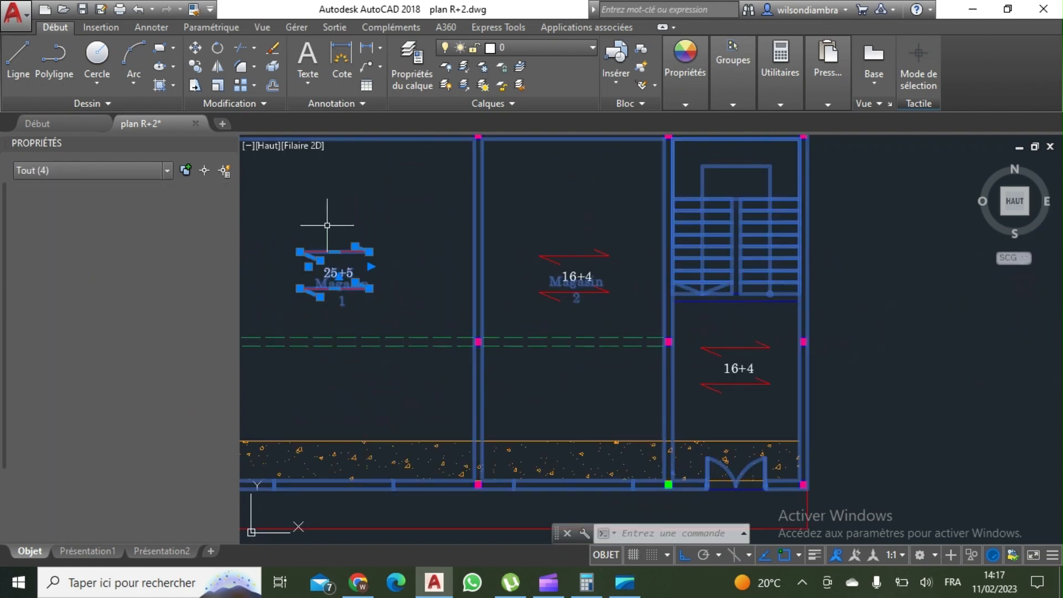
click(193, 70)
middle_drag(363, 216, 434, 185)
click(466, 177)
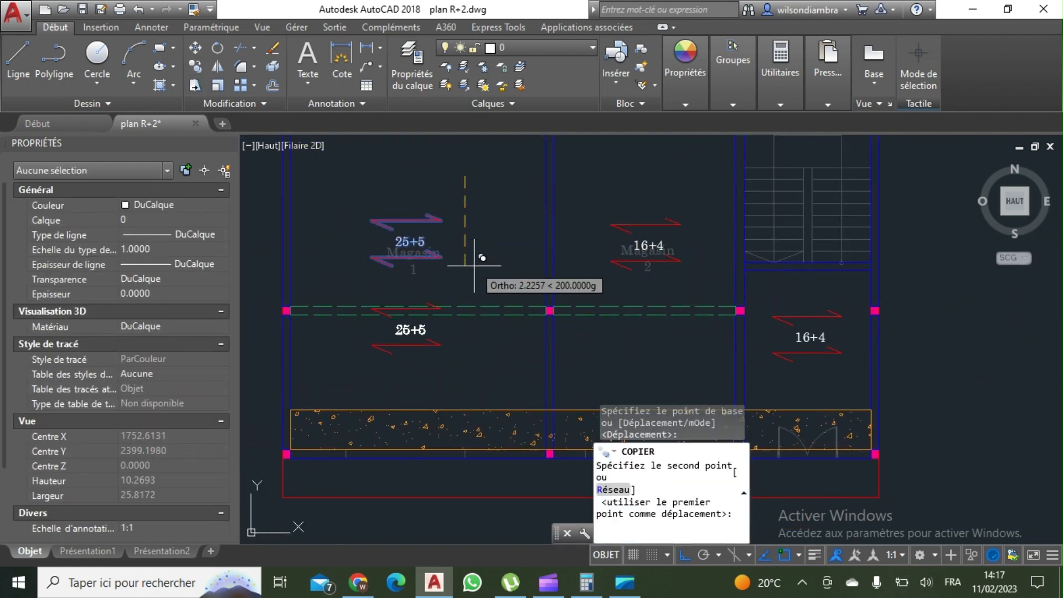
click(478, 288)
scroll(471, 244, down, 2)
key(Return)
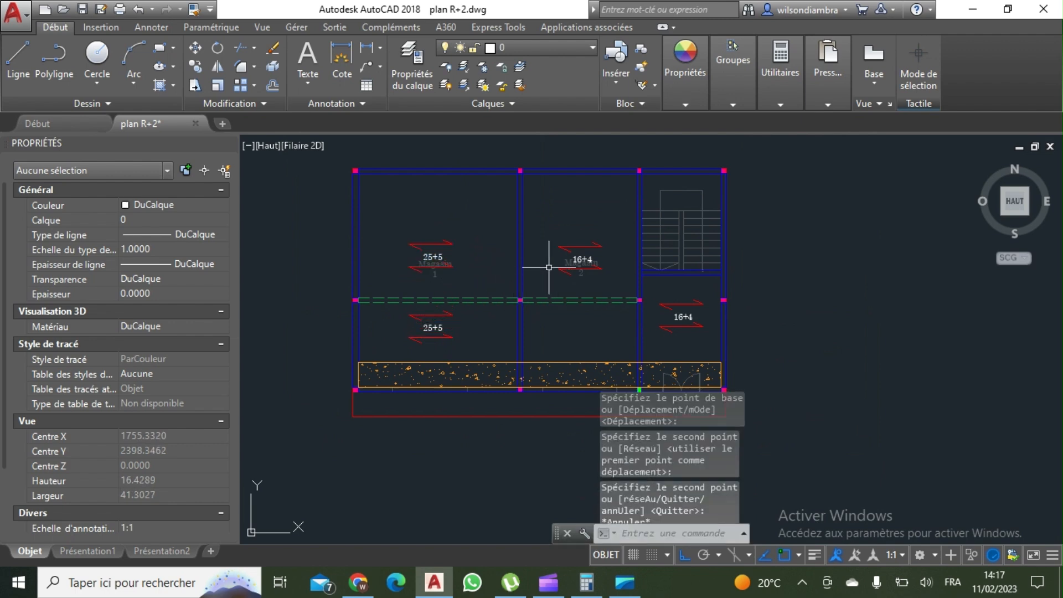
Copy the 16+4 slab marking in Magasin 2 straight down into the bay below the green middle beam
click(602, 282)
click(554, 240)
key(Return)
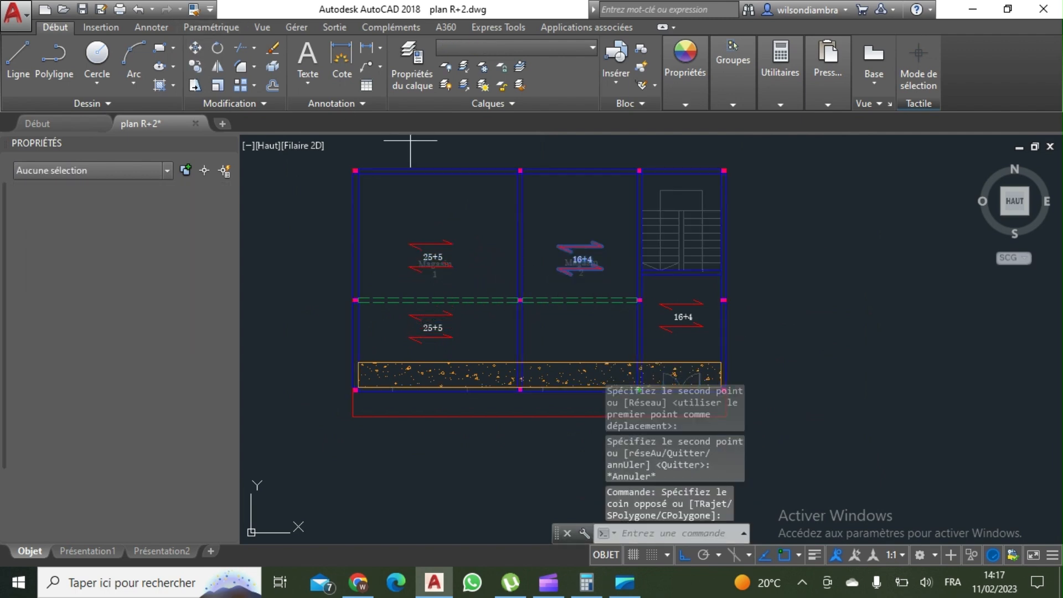
mouse_move(541, 281)
middle_down()
mouse_move(502, 217)
mouse_move(479, 274)
mouse_move(502, 264)
middle_up()
click(546, 199)
click(553, 271)
key(Escape)
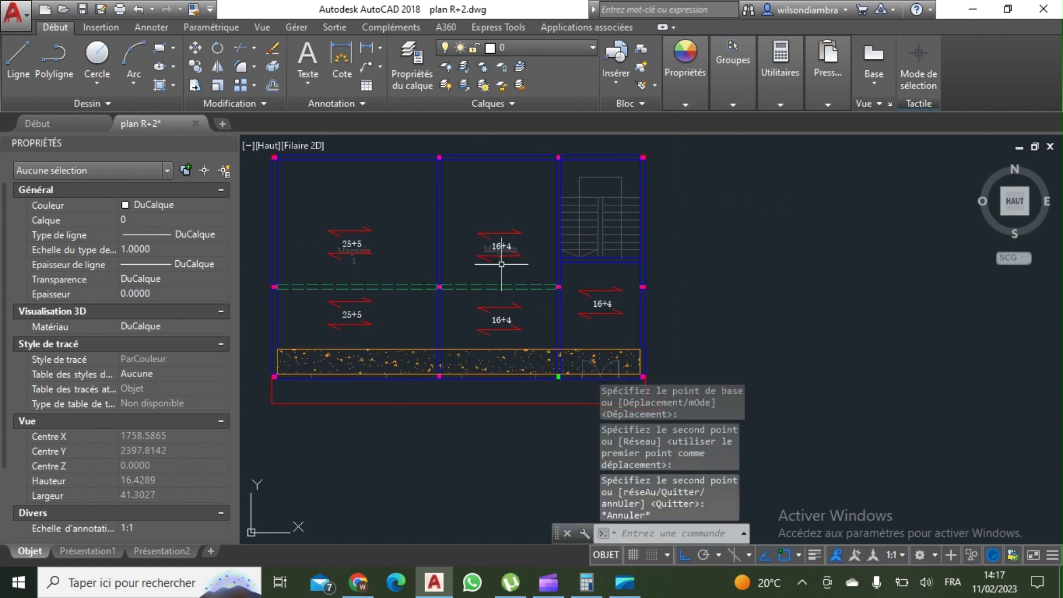
Copy the 25+5 marking with its arrows from Magasin 1 on PH RDC to the Suite parentale on PH ETAGE 1
click(396, 277)
click(344, 205)
click(195, 67)
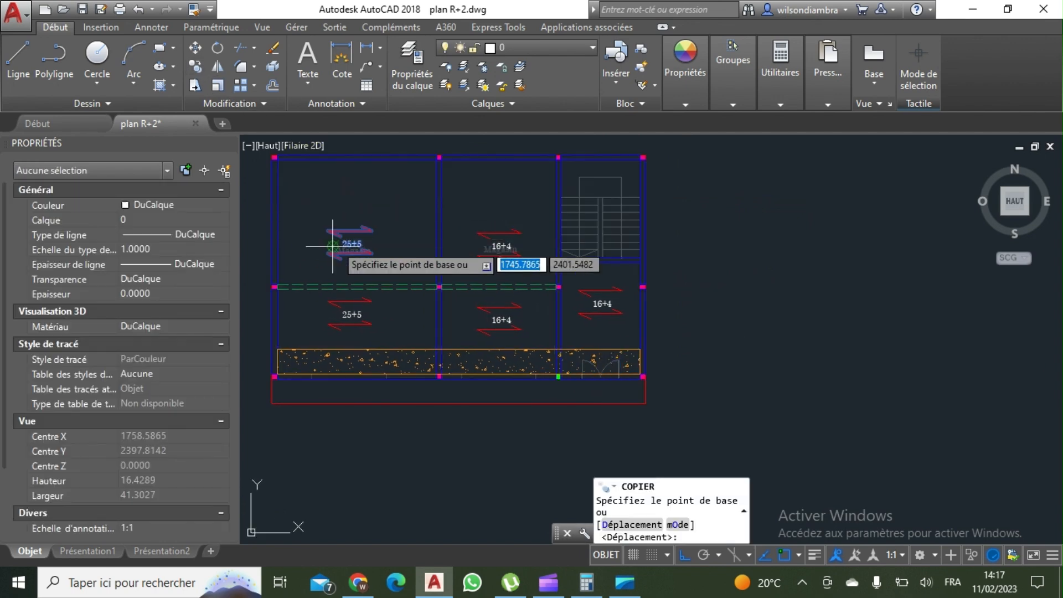
click(334, 245)
scroll(442, 227, down, 4)
middle_drag(442, 228, 373, 216)
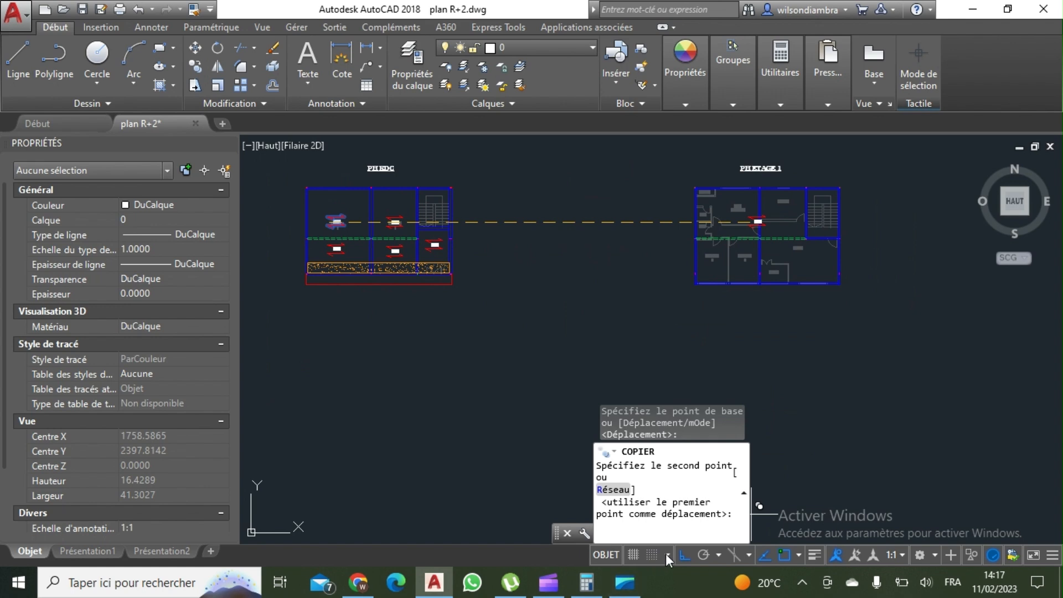
scroll(787, 221, up, 4)
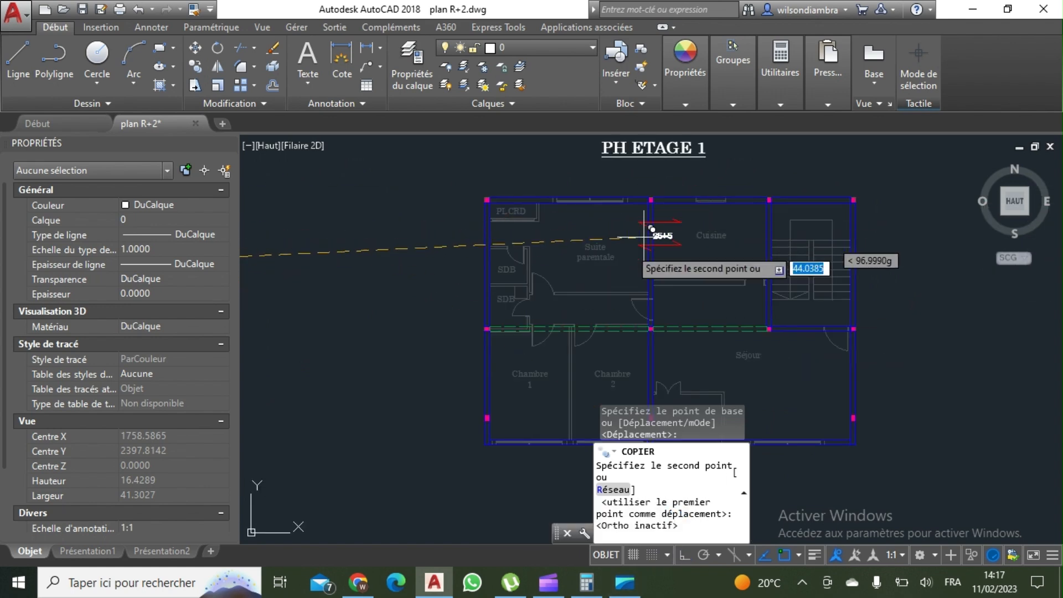
click(557, 270)
Place further copies of the 25+5 marking between Chambre 1 and Chambre 2 and in the Séjour
middle_drag(569, 288, 538, 204)
click(522, 307)
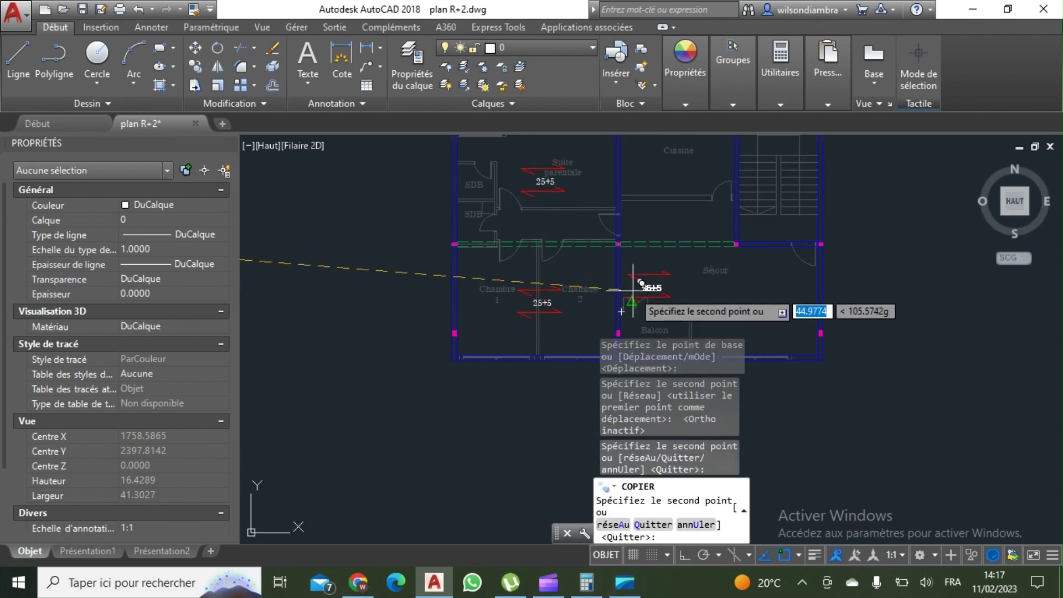
scroll(654, 248, up, 4)
click(631, 235)
key(Escape)
scroll(621, 236, down, 4)
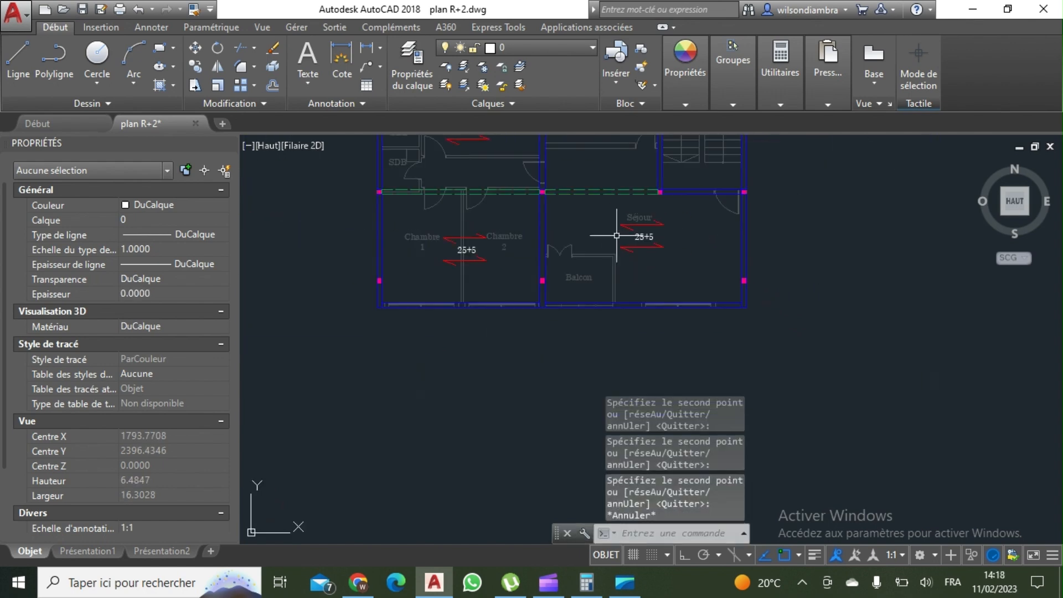
Copy the Séjour marking's upper arrow about 0.23 above itself and again just below the lower arrow to double both arrows
scroll(642, 228, up, 2)
click(659, 231)
click(645, 219)
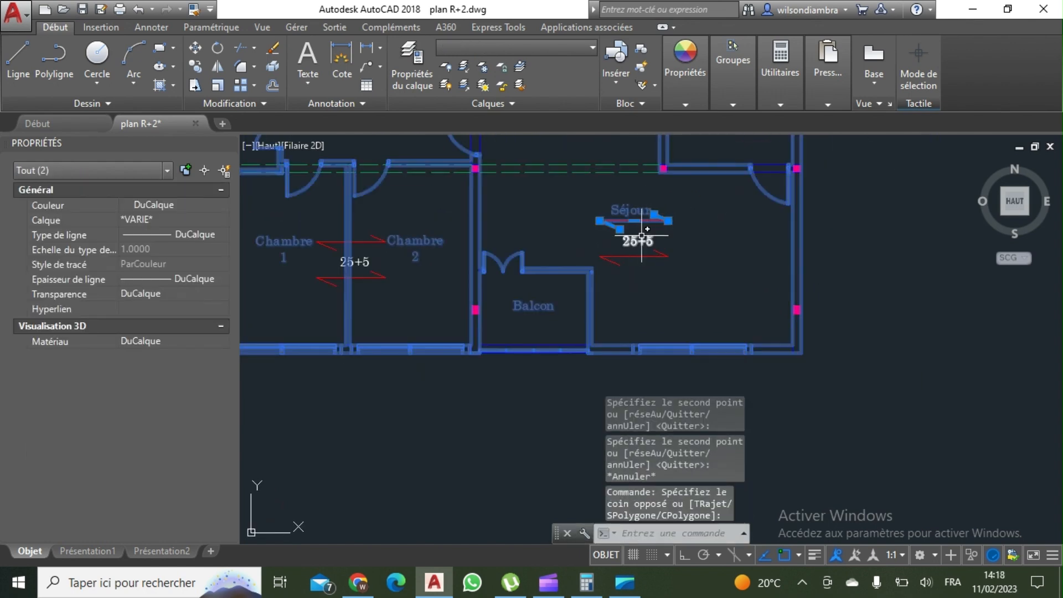
text(CO)
key(Return)
scroll(663, 234, up, 6)
middle_drag(700, 247, 712, 333)
click(782, 290)
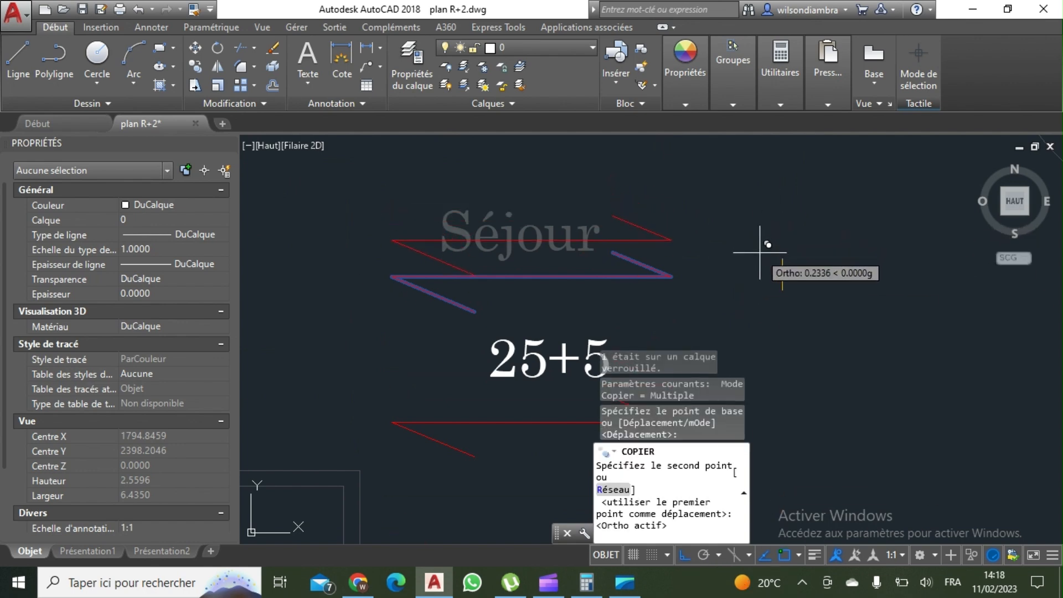
click(760, 252)
scroll(751, 214, down, 4)
scroll(755, 218, down, 2)
scroll(754, 290, up, 2)
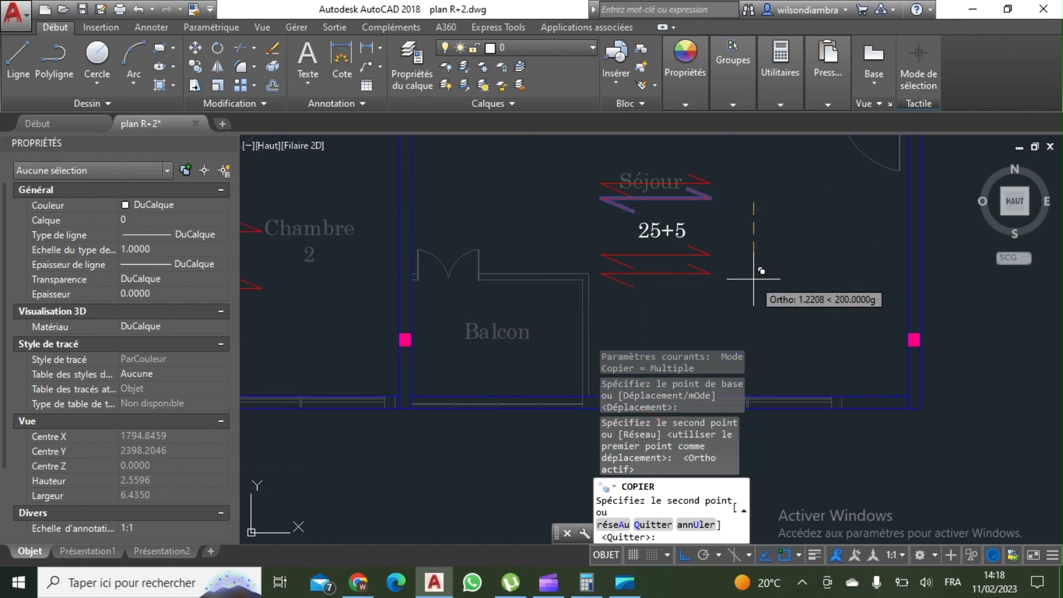
key(Escape)
Add a second line reading "Jumelé" under 25+5 in the Séjour slab marking
middle_drag(672, 224, 641, 268)
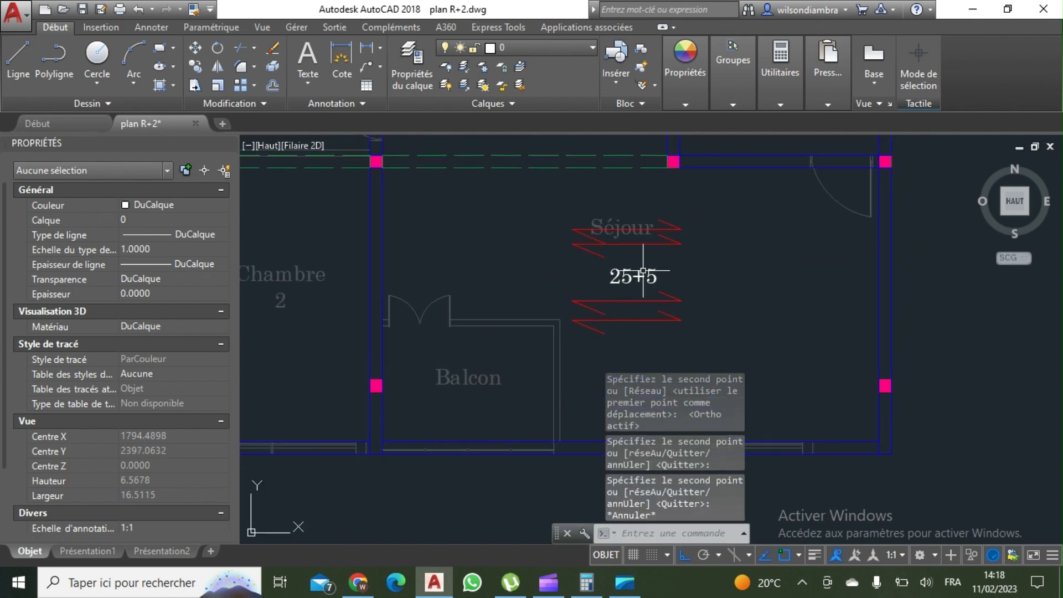
click(643, 270)
key(Escape)
click(637, 273)
key(Escape)
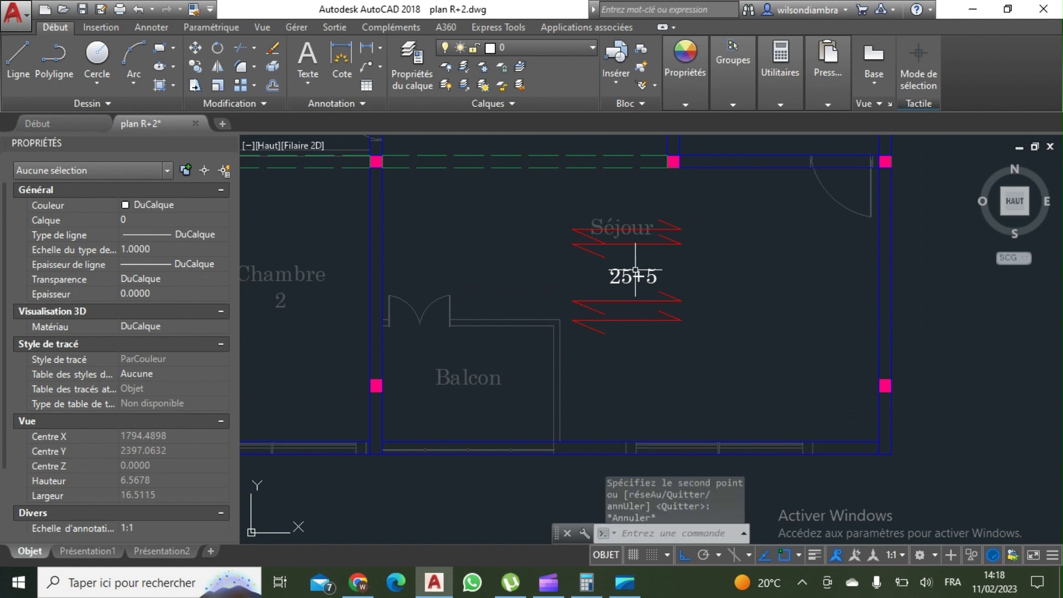
double_click(635, 275)
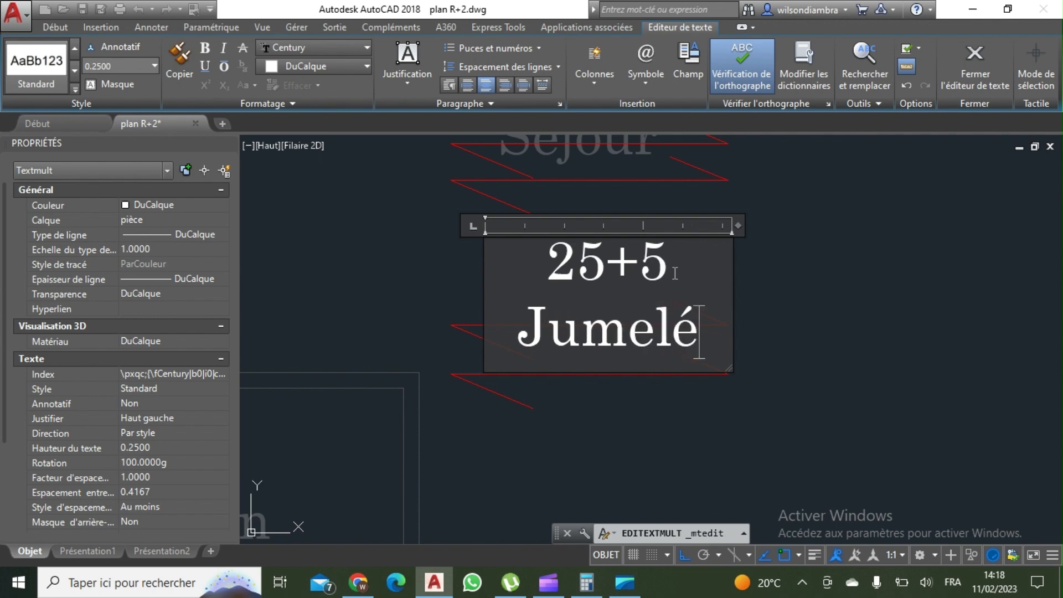
click(791, 259)
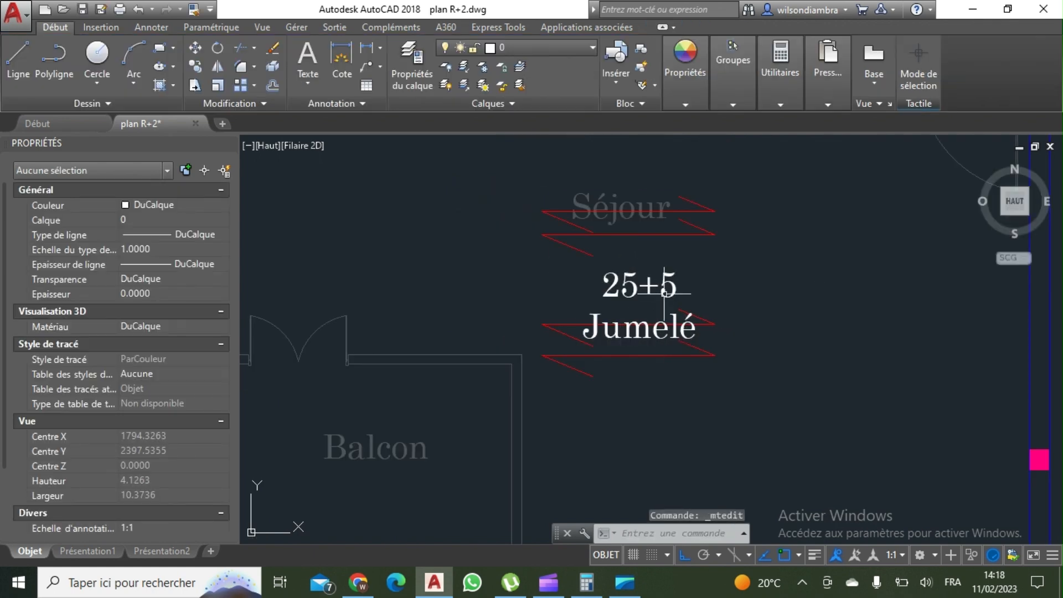
Move the Séjour text "25+5 Jumelé" up so it sits between the two pairs of arrows
click(196, 48)
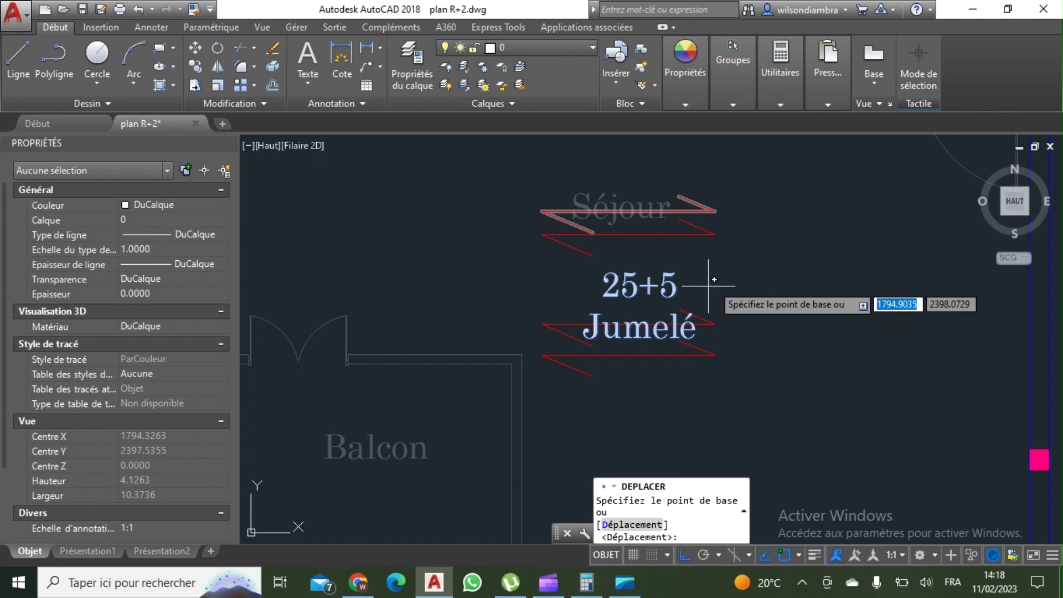
click(796, 283)
key(Escape)
scroll(630, 326, down, 5)
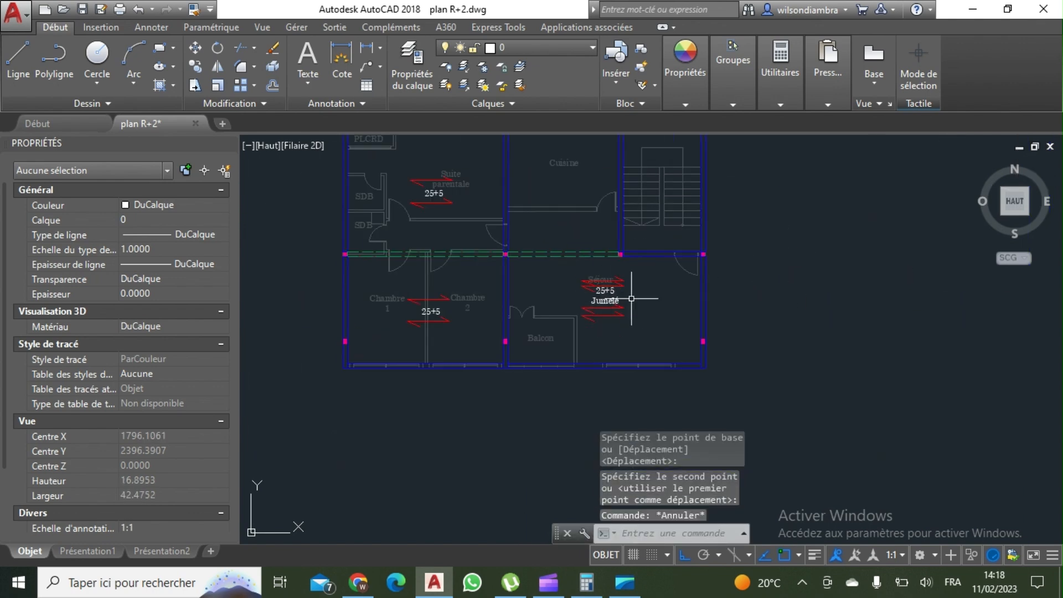
middle_drag(630, 326, 698, 352)
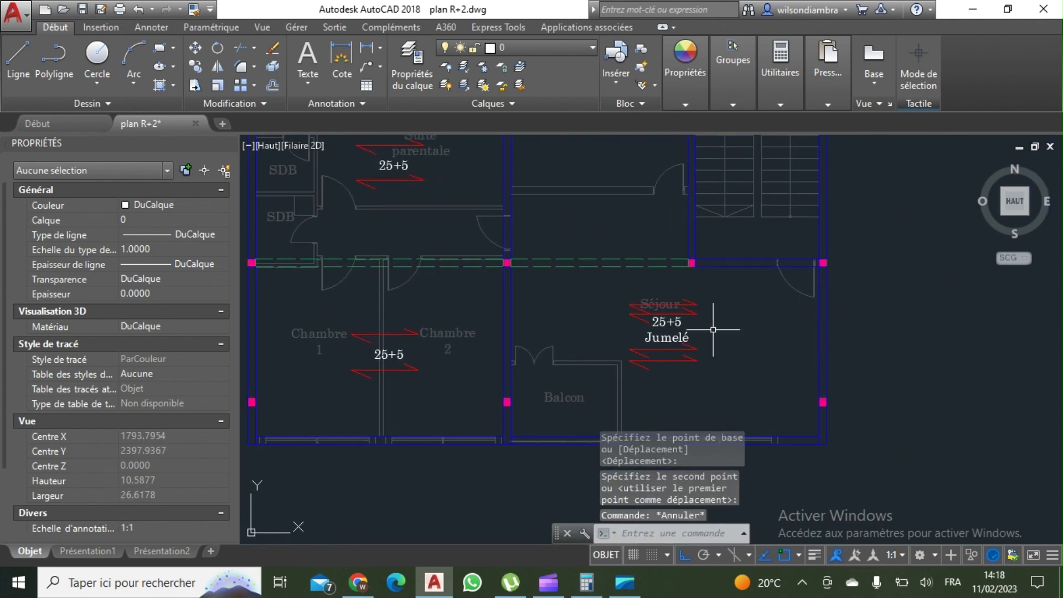
scroll(713, 329, down, 3)
scroll(654, 310, up, 3)
scroll(587, 346, down, 5)
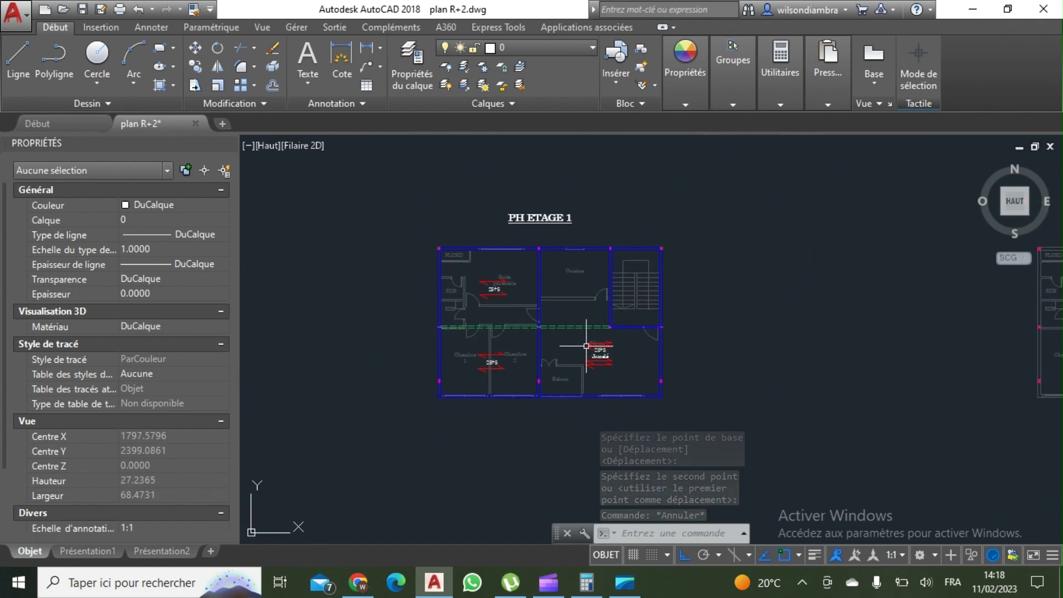
scroll(586, 346, up, 4)
scroll(554, 288, down, 5)
Copy the 16+4 marking with its arrows from Magasin 2 on PH RDC into the Cuisine bay of PH ETAGE 1
scroll(510, 320, up, 5)
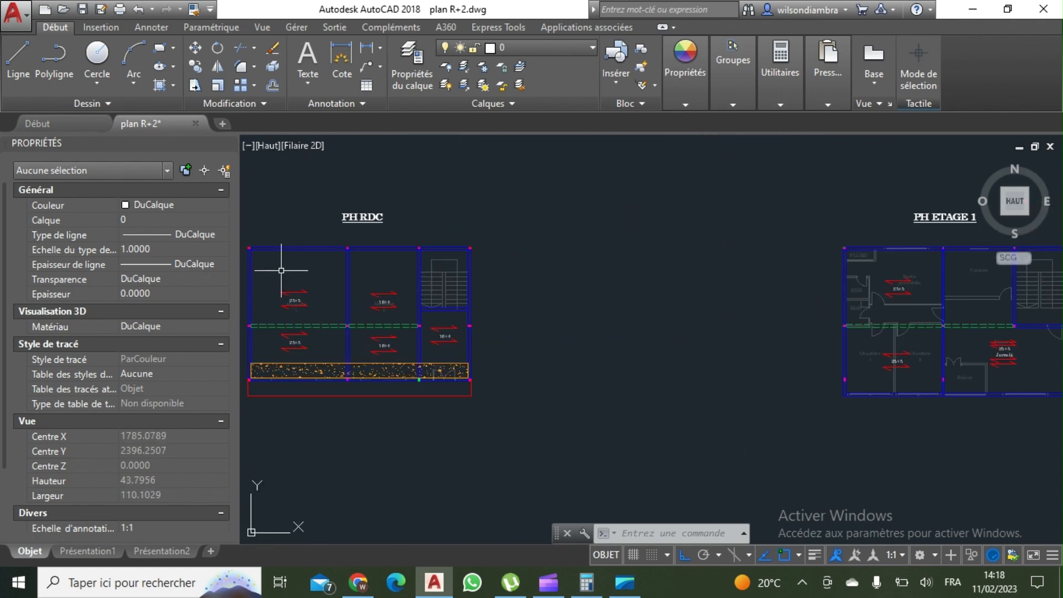
click(534, 349)
click(479, 263)
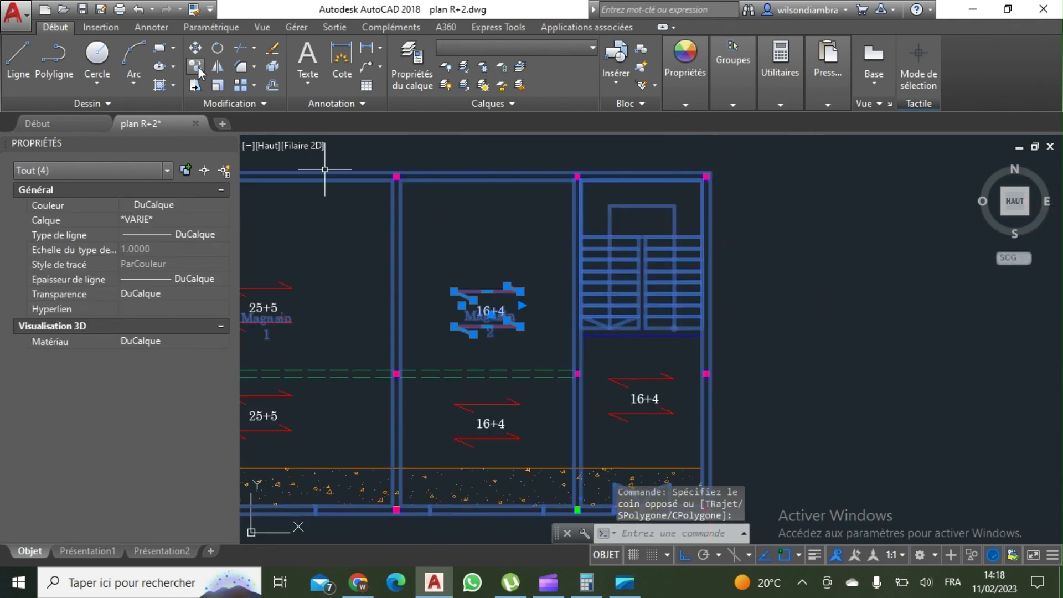
click(195, 67)
click(482, 313)
scroll(482, 313, down, 3)
scroll(439, 302, down, 4)
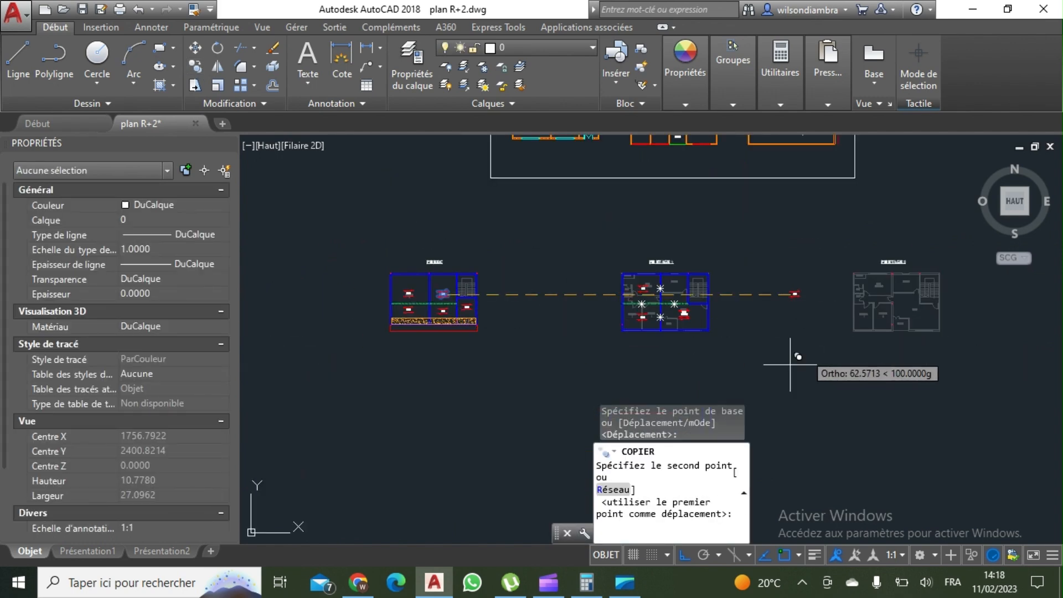
scroll(682, 332, up, 8)
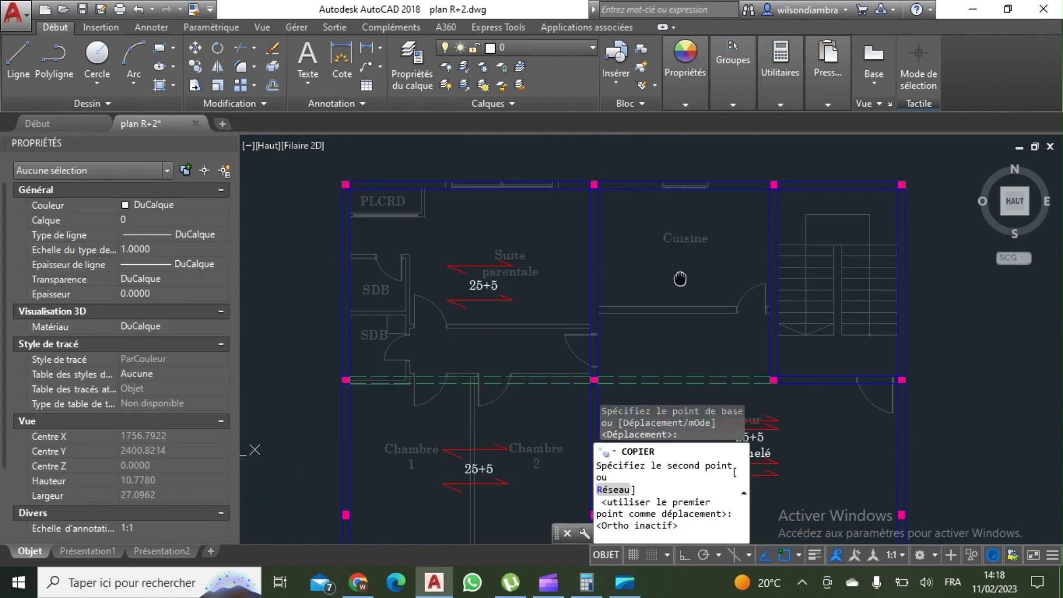
click(689, 264)
scroll(688, 265, down, 9)
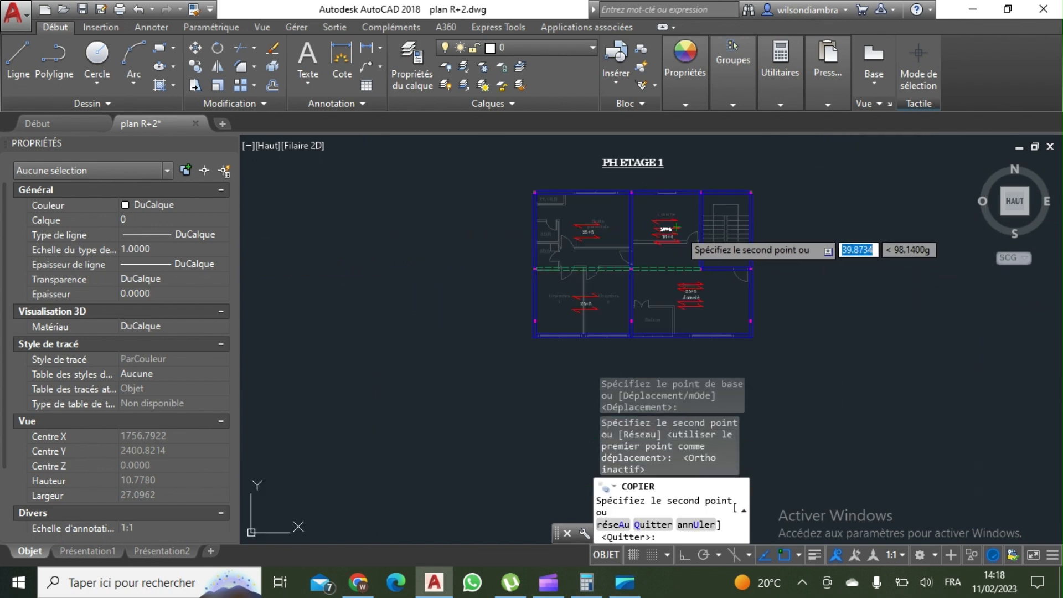
right_click(685, 234)
click(736, 261)
middle_drag(748, 217, 666, 219)
scroll(731, 226, up, 4)
scroll(678, 247, down, 4)
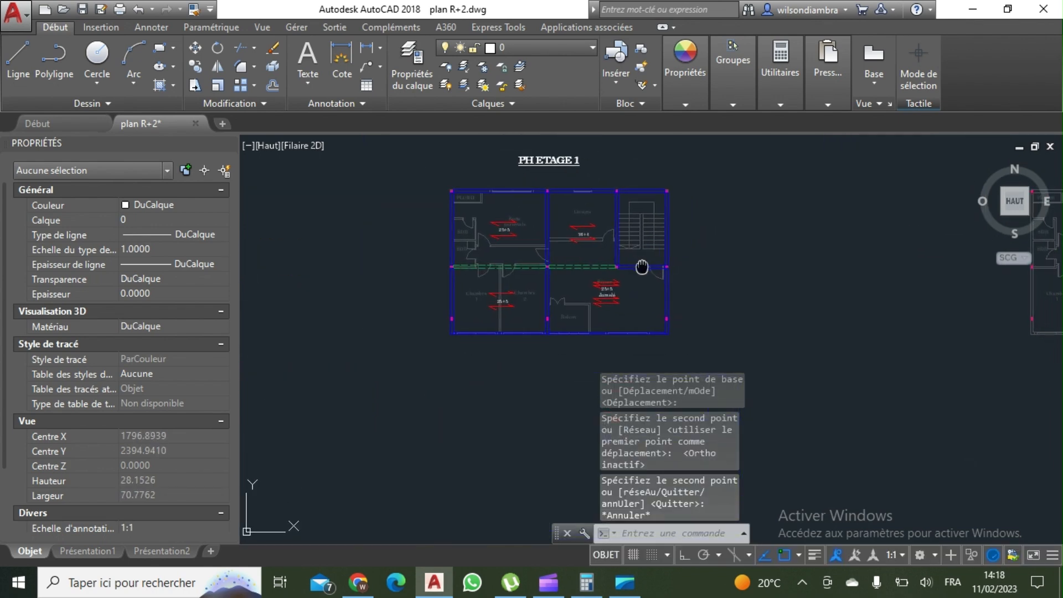
Copy the PH ETAGE 1 beams and slab markings 40 units horizontally onto the PH ETAGE 2 plan
middle_drag(641, 267, 570, 304)
scroll(570, 304, down, 2)
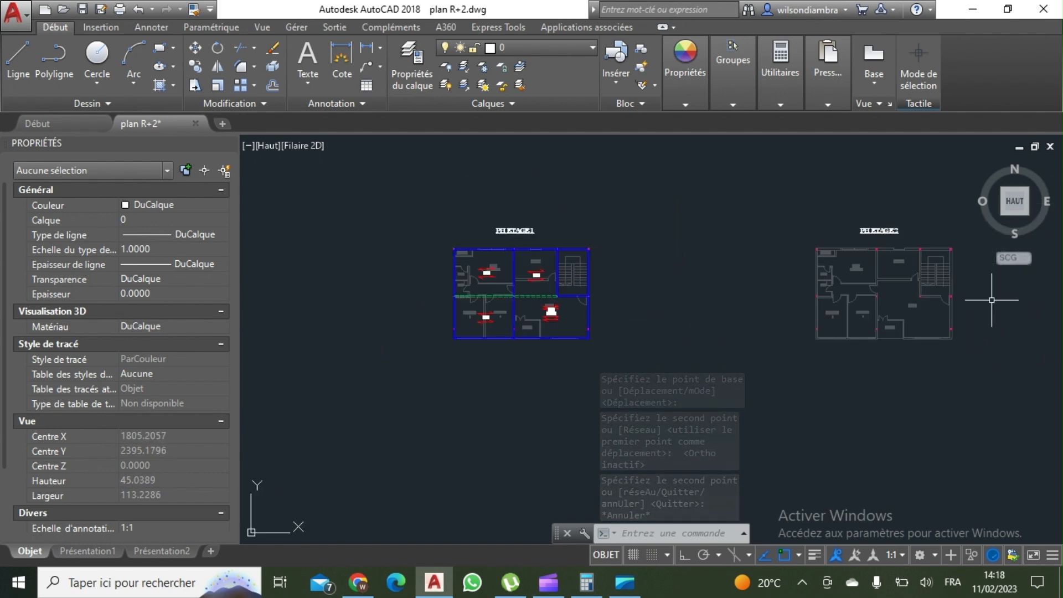
middle_drag(903, 268, 913, 260)
scroll(646, 310, up, 2)
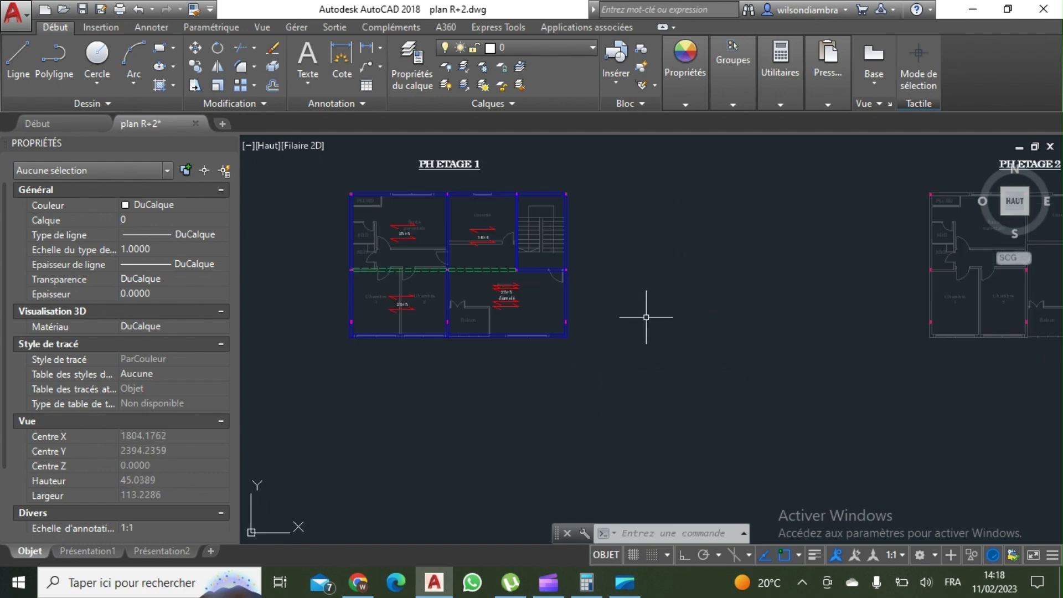
middle_drag(646, 311, 728, 370)
click(685, 437)
click(370, 242)
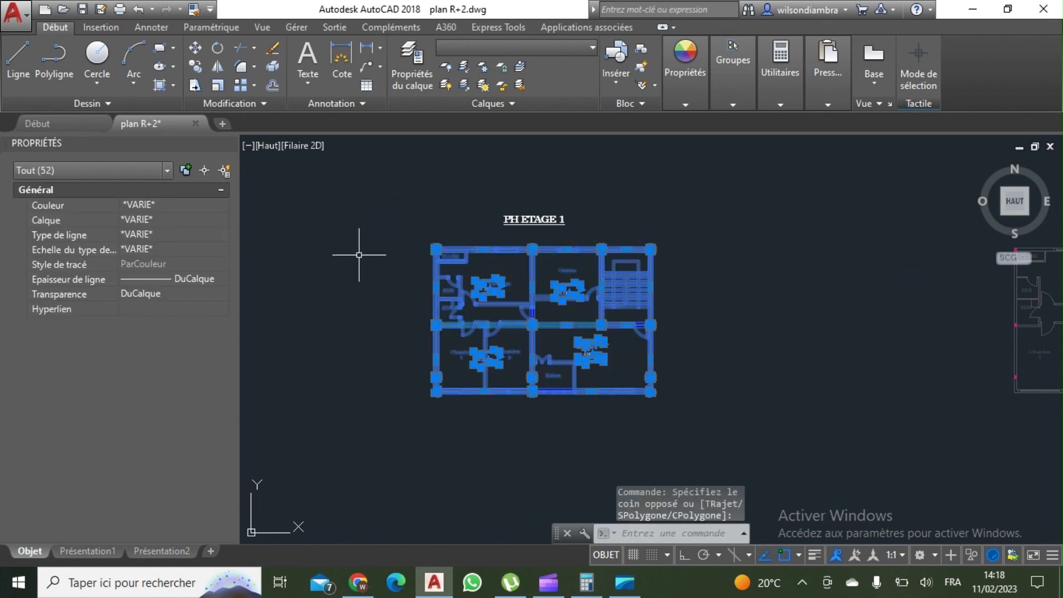
key(Return)
click(722, 270)
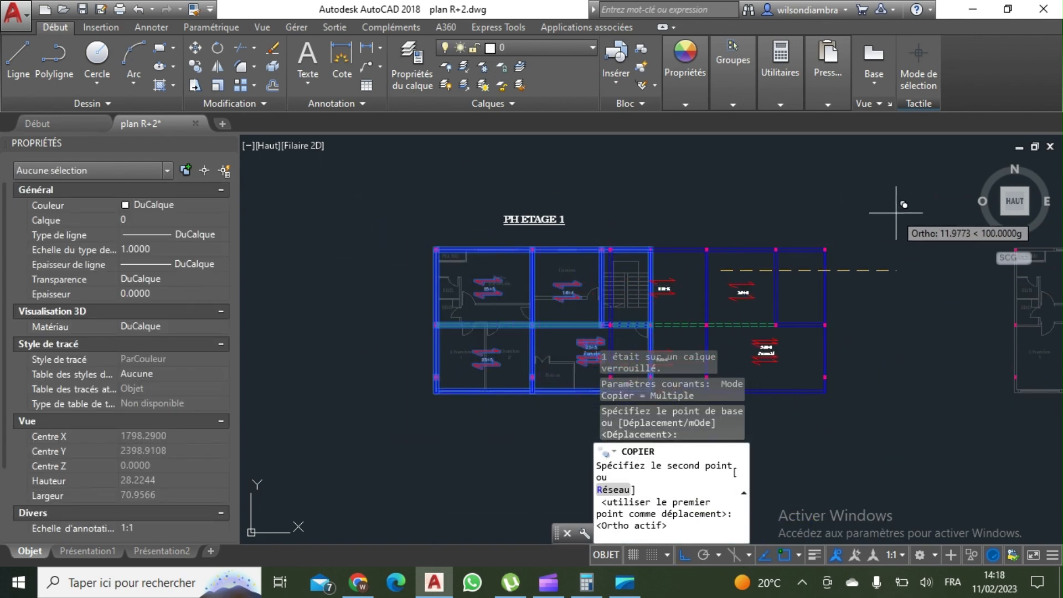
text(50)
key(BackSpace)
key(BackSpace)
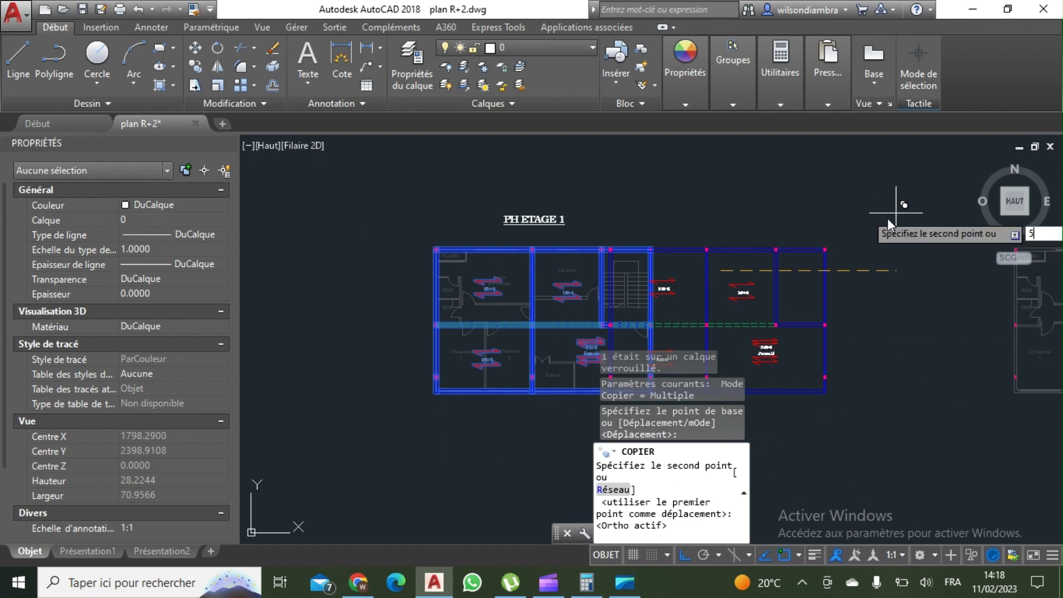
text(40)
key(Return)
key(Escape)
scroll(904, 216, down, 2)
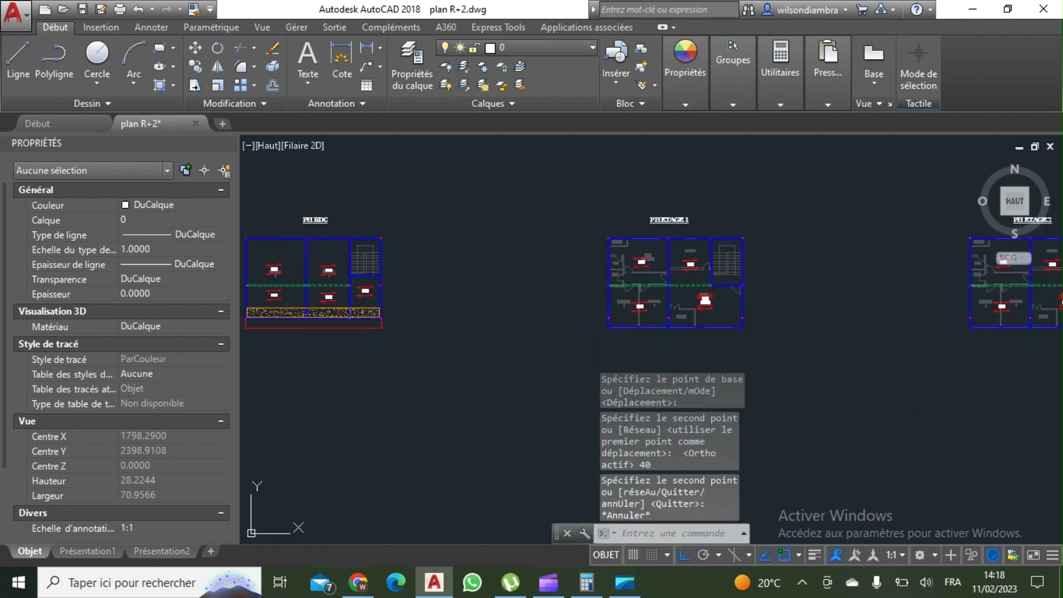
Examine how the copied beams and slab markings fit the bays of the PH ETAGE 2 plan
middle_drag(955, 242, 781, 251)
scroll(965, 281, up, 4)
mouse_move(807, 314)
middle_down()
mouse_move(803, 235)
mouse_move(869, 268)
mouse_move(750, 292)
mouse_move(867, 322)
middle_up()
scroll(835, 294, up, 2)
scroll(836, 294, down, 2)
scroll(787, 273, up, 2)
scroll(739, 226, down, 3)
scroll(753, 297, down, 4)
scroll(676, 314, up, 5)
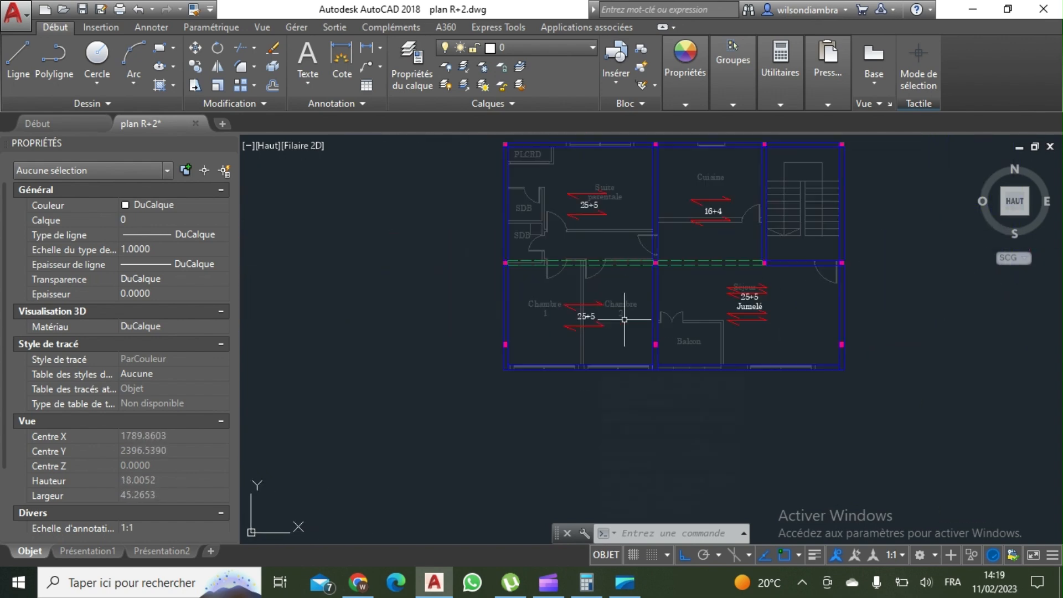
scroll(612, 367, down, 1)
middle_drag(612, 368, 573, 320)
scroll(616, 258, up, 3)
scroll(674, 344, down, 2)
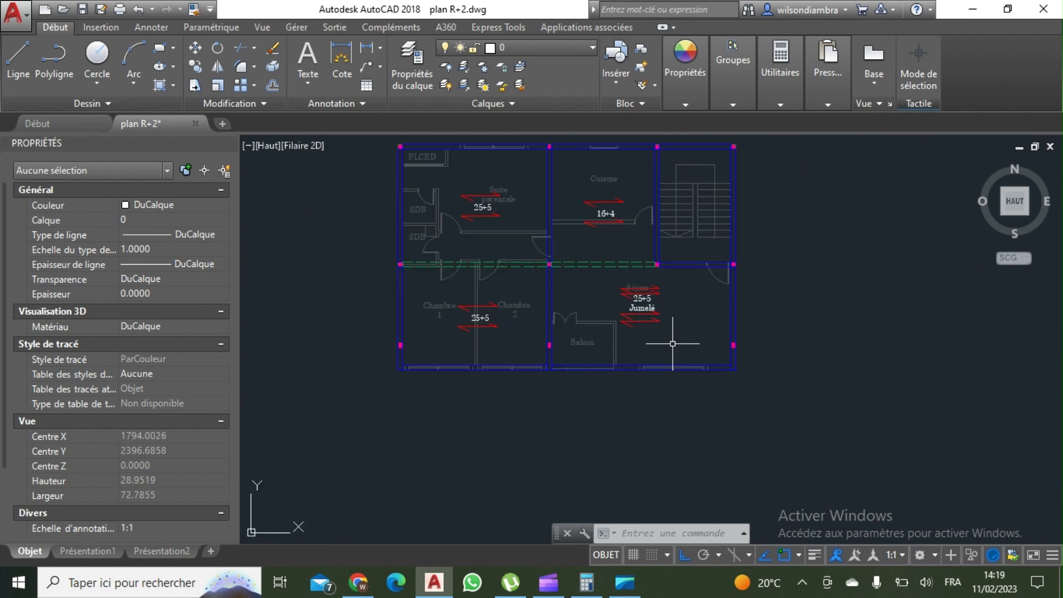
scroll(645, 323, up, 2)
middle_drag(646, 323, 653, 342)
scroll(655, 343, up, 2)
click(703, 404)
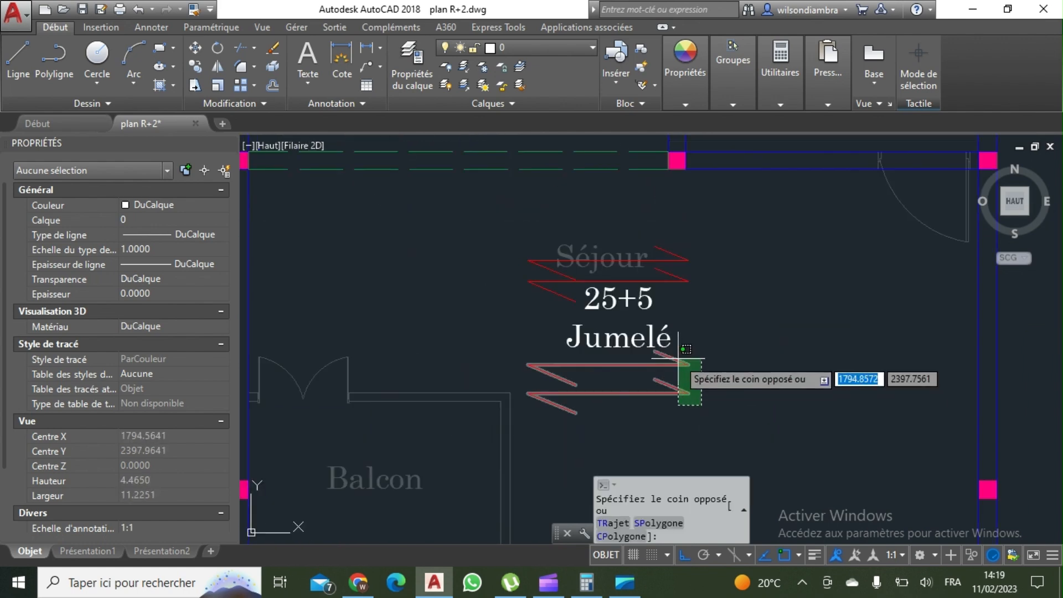
click(675, 358)
scroll(540, 276, down, 4)
middle_drag(840, 328, 659, 356)
scroll(939, 329, up, 4)
click(982, 322)
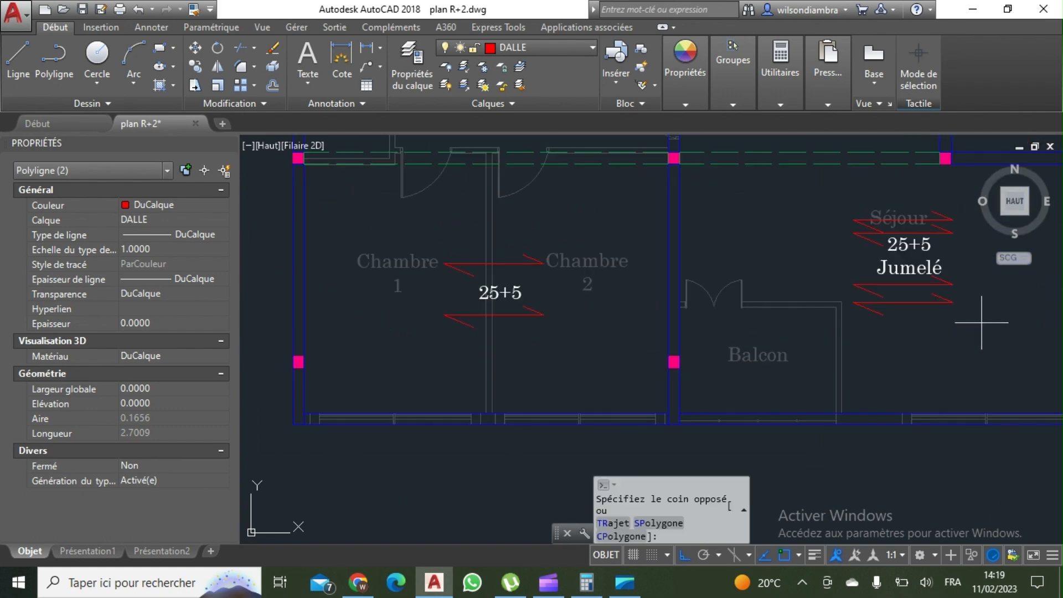
click(842, 271)
middle_drag(928, 293, 794, 319)
key(Escape)
Delete the red joist direction arrows from all bays of PH ETAGE 2, PH ETAGE 1 and PH RDC
click(826, 337)
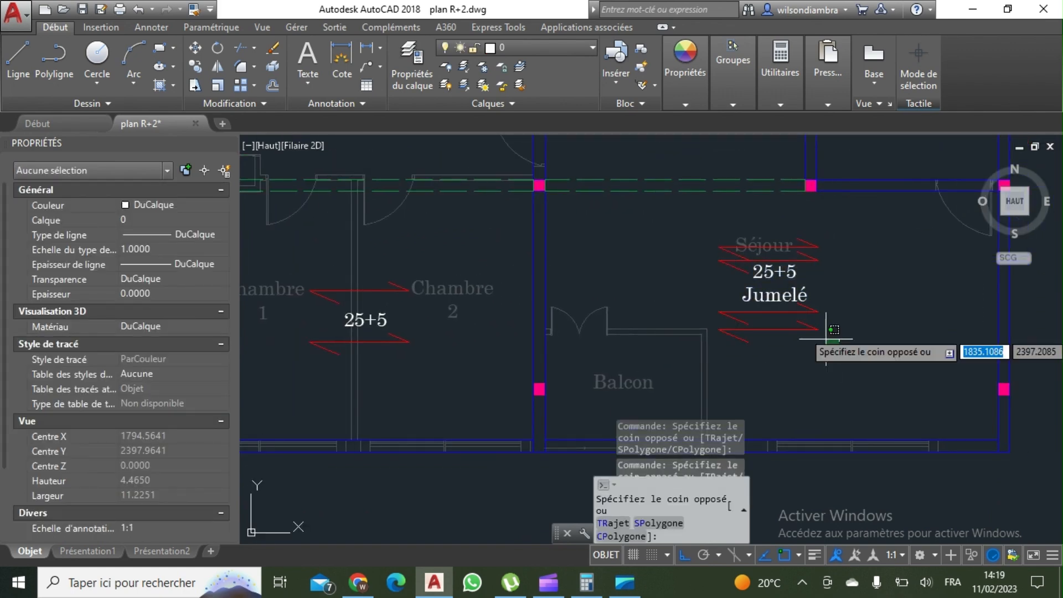
click(807, 308)
click(841, 261)
click(807, 235)
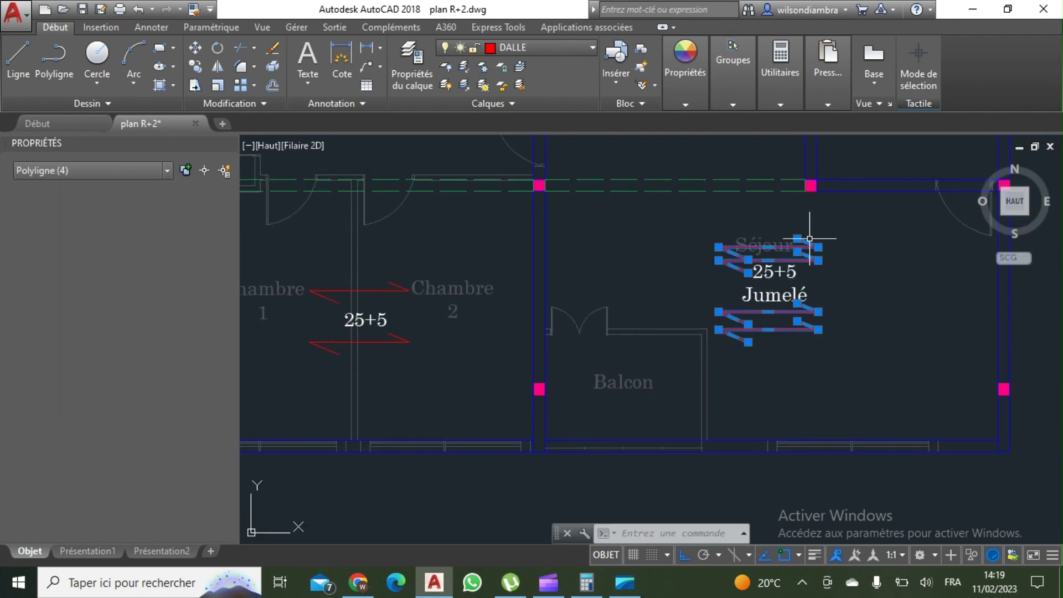
scroll(807, 235, down, 5)
scroll(699, 344, up, 5)
click(698, 345)
click(676, 315)
click(701, 258)
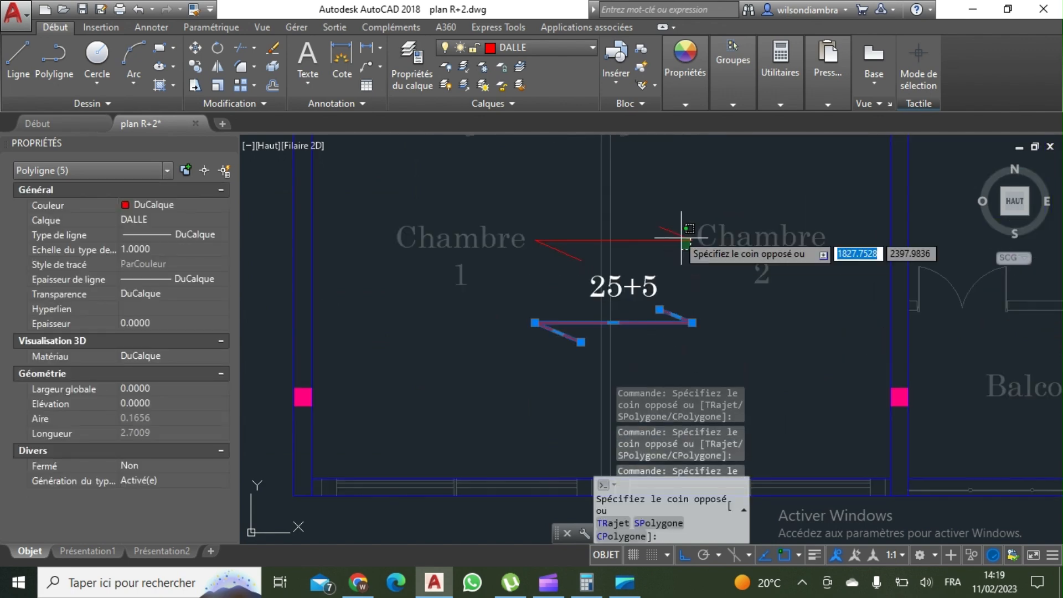
click(676, 225)
scroll(665, 227, down, 6)
middle_drag(632, 283, 591, 363)
scroll(698, 235, up, 2)
middle_drag(698, 236, 613, 400)
click(646, 388)
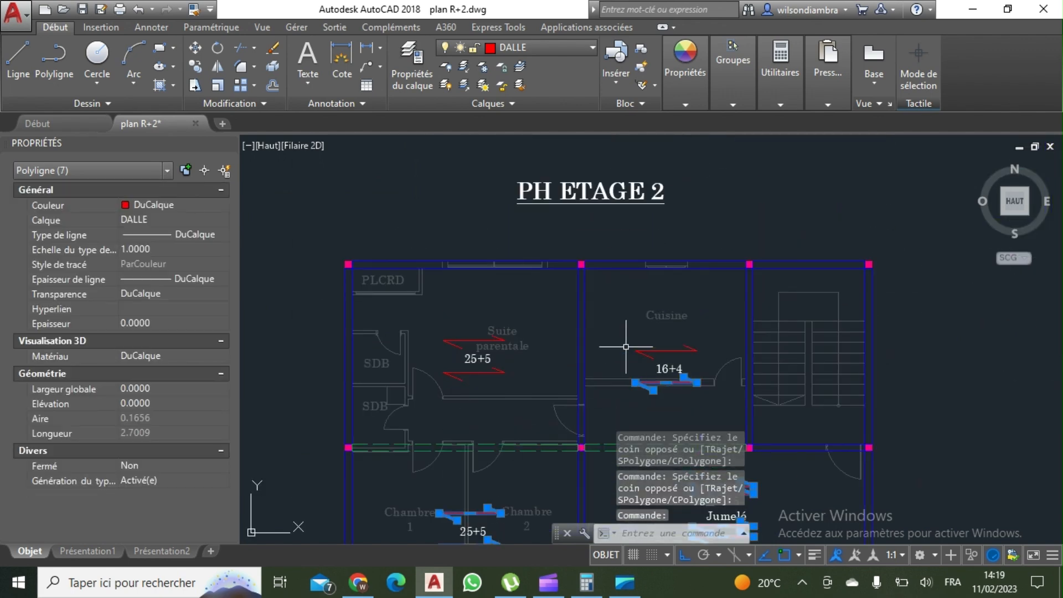
click(647, 352)
click(496, 381)
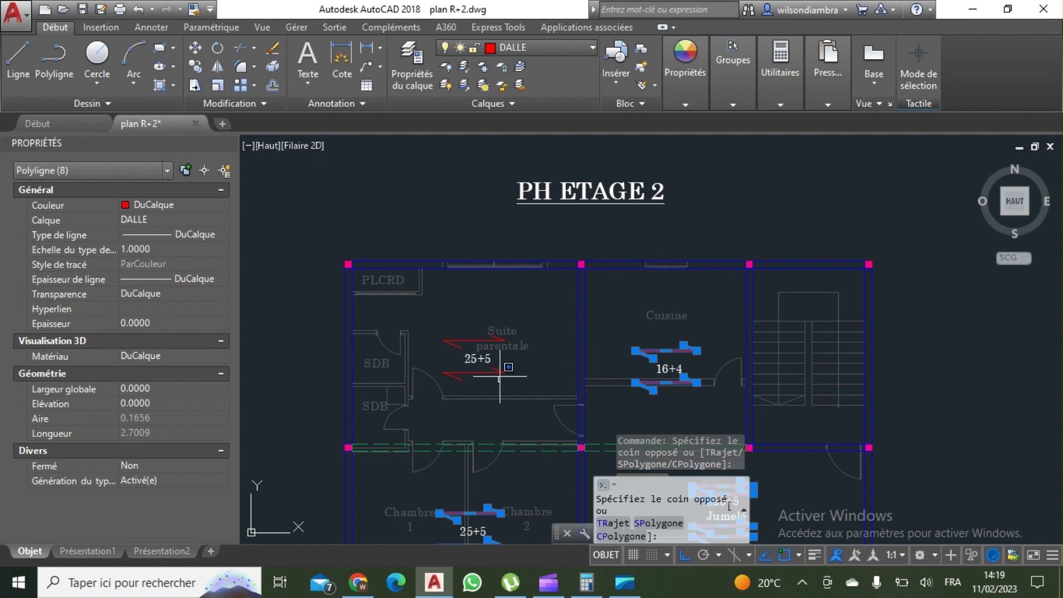
click(491, 368)
click(471, 338)
click(452, 344)
scroll(640, 285, down, 5)
middle_drag(639, 285, 852, 265)
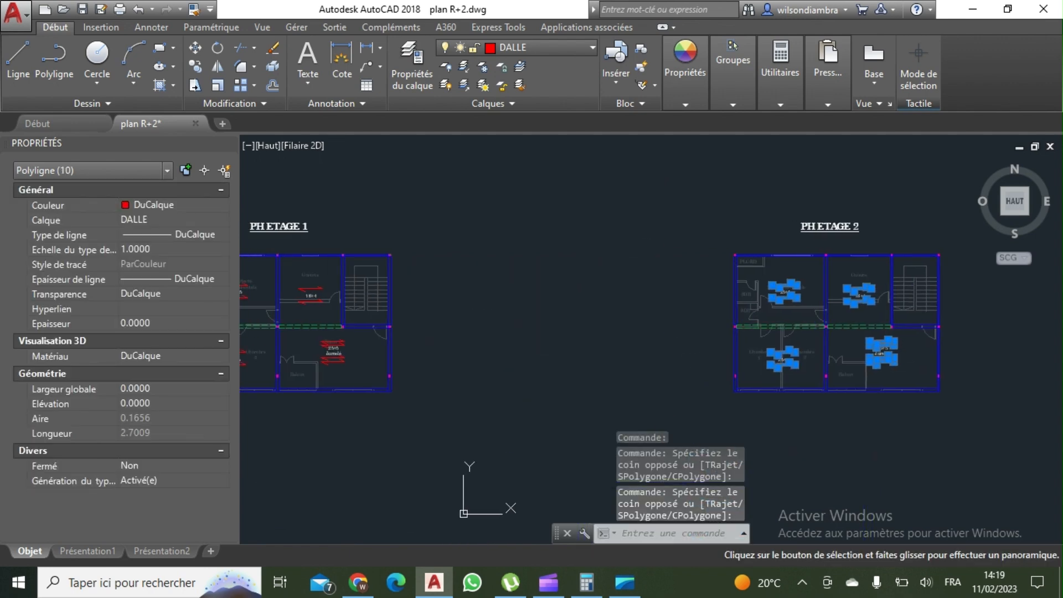
middle_drag(264, 346, 584, 304)
scroll(708, 327, up, 6)
click(591, 331)
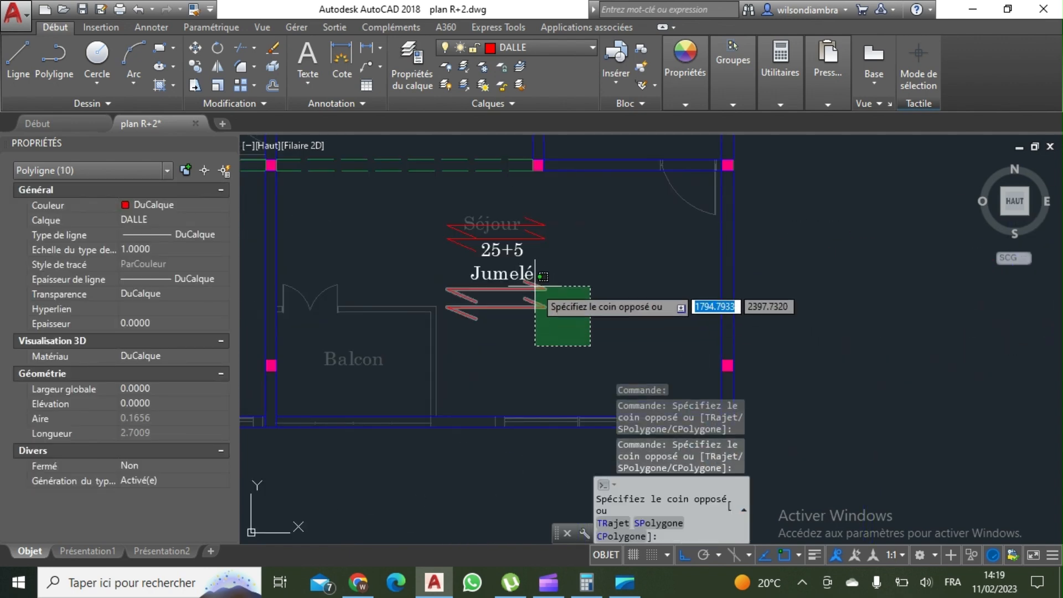
click(535, 298)
click(557, 249)
click(543, 213)
scroll(543, 221, down, 6)
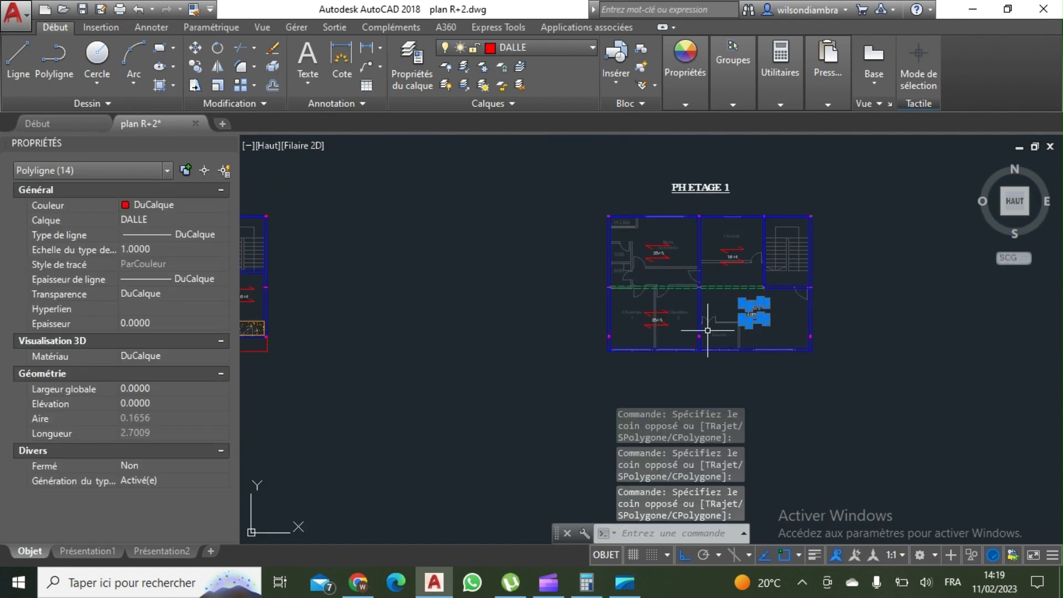
scroll(637, 311, up, 5)
click(611, 339)
click(578, 244)
scroll(579, 244, down, 5)
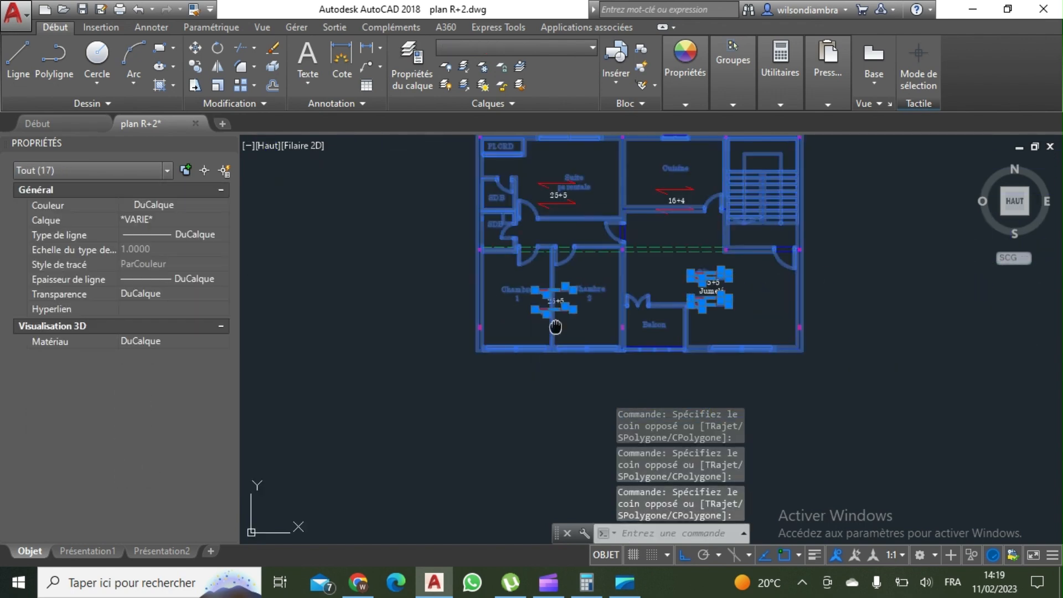
scroll(707, 268, up, 5)
click(659, 360)
click(560, 281)
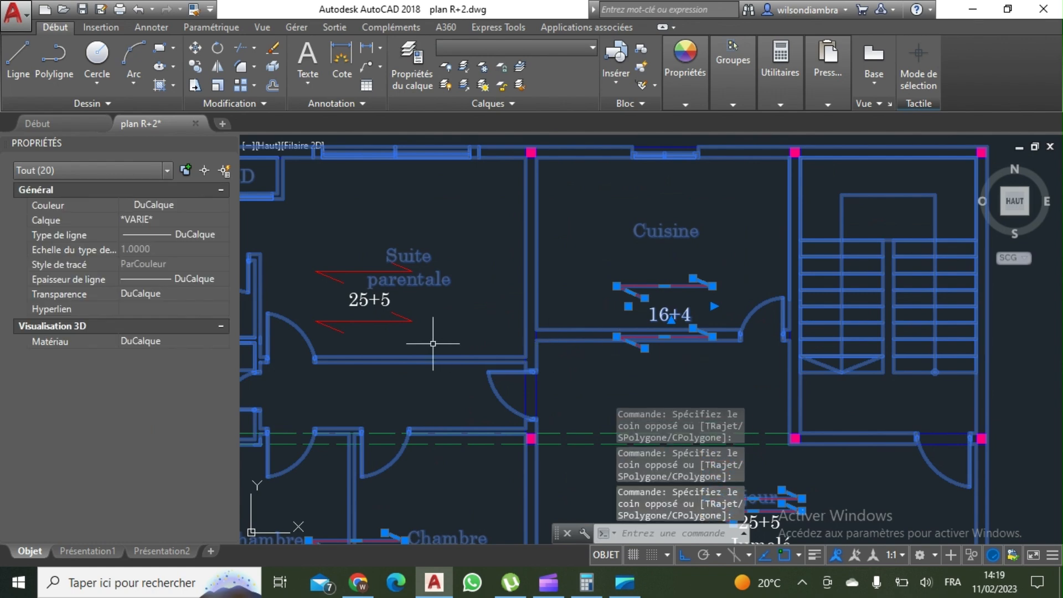
click(418, 343)
click(408, 250)
scroll(408, 250, down, 5)
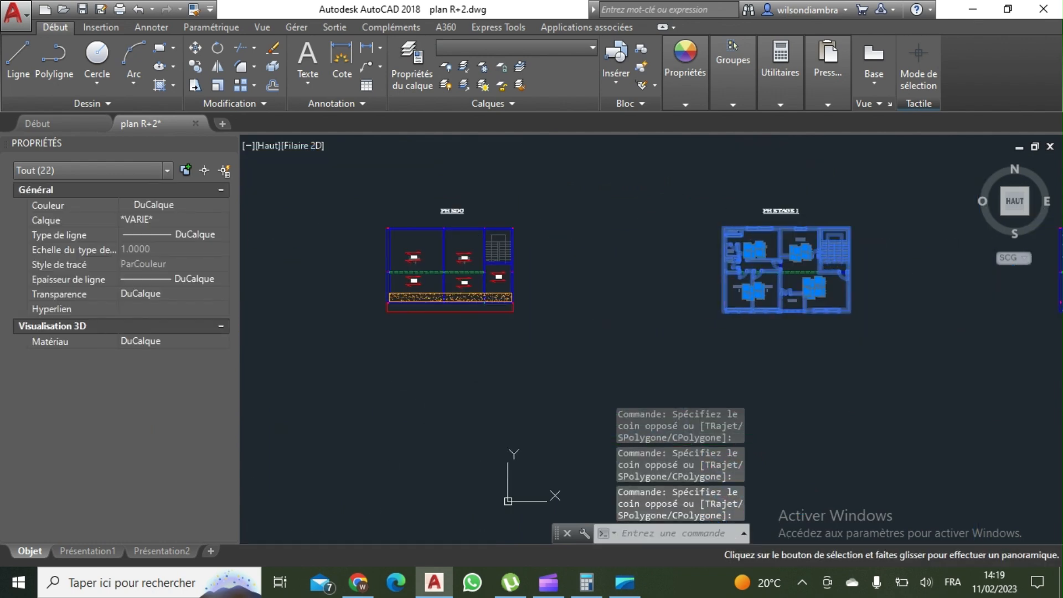
scroll(510, 297, up, 6)
click(509, 297)
click(468, 209)
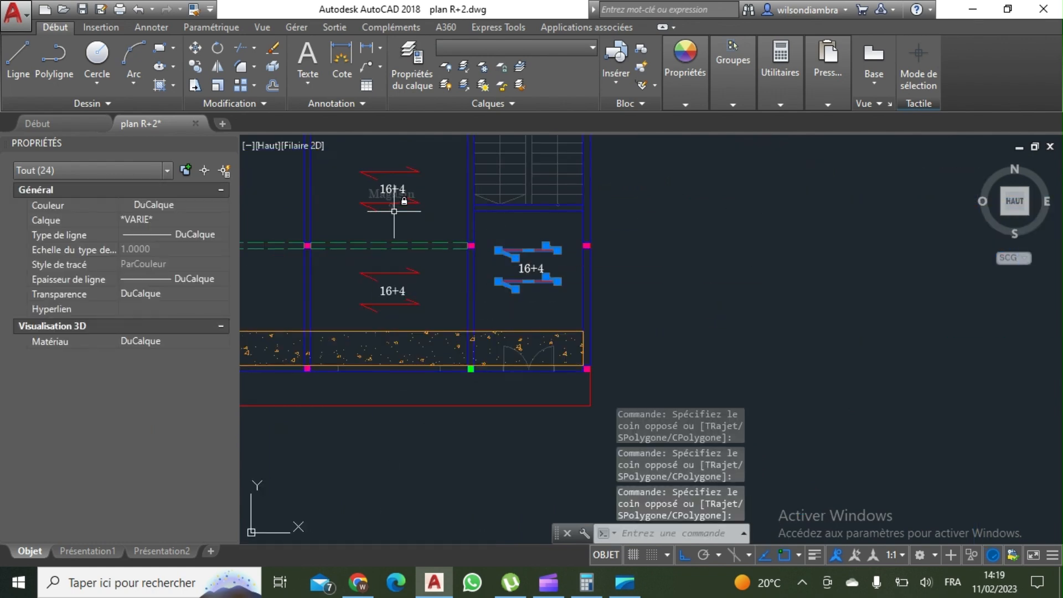
click(433, 230)
click(414, 166)
click(436, 313)
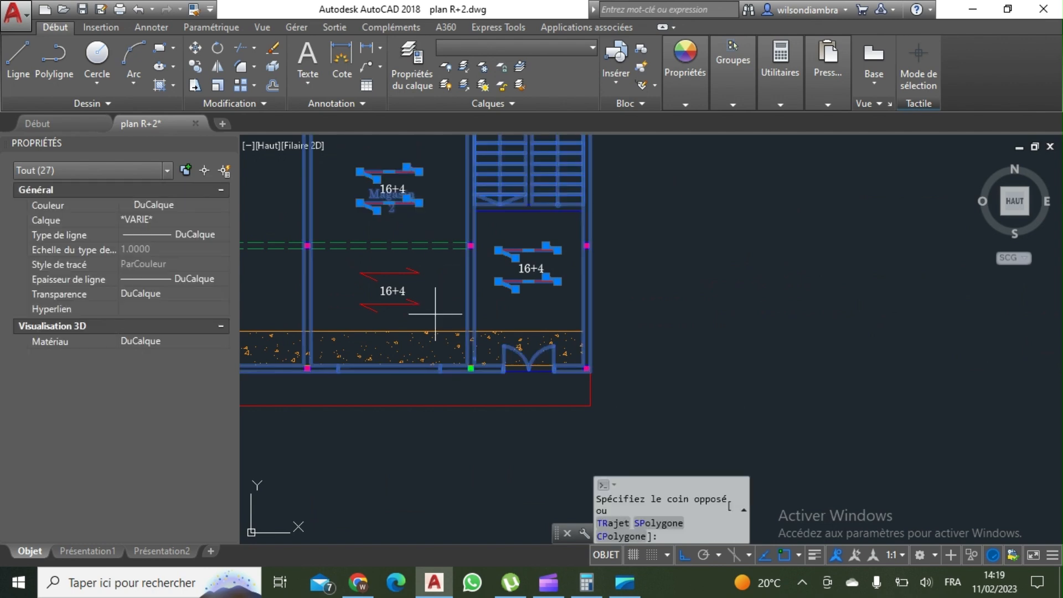
click(414, 261)
middle_drag(388, 285, 738, 285)
scroll(582, 289, up, 5)
click(564, 320)
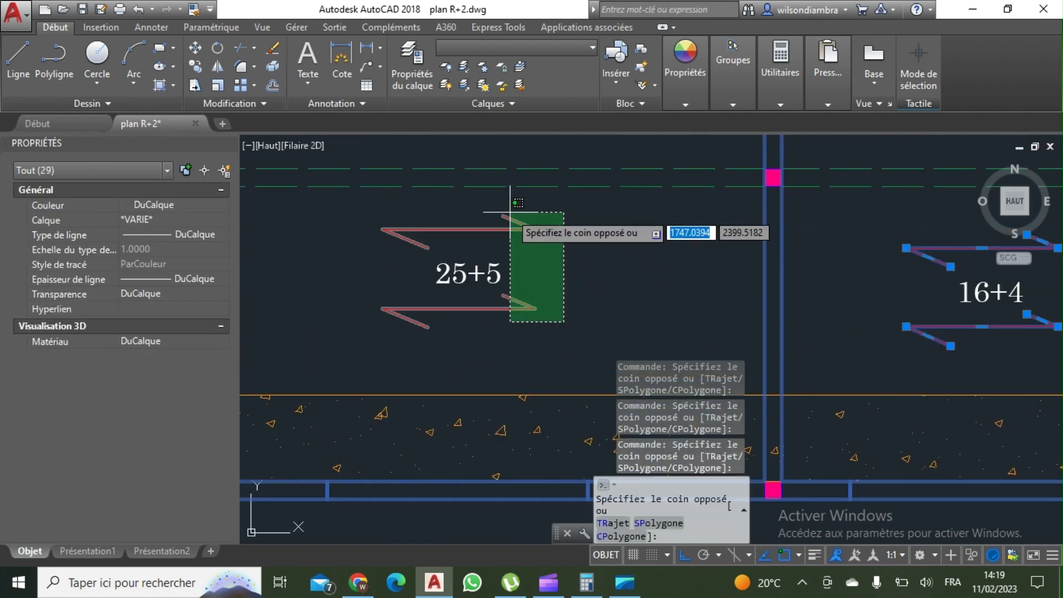
click(510, 212)
scroll(509, 220, down, 5)
middle_drag(503, 240, 496, 392)
scroll(496, 294, up, 5)
click(539, 346)
click(506, 230)
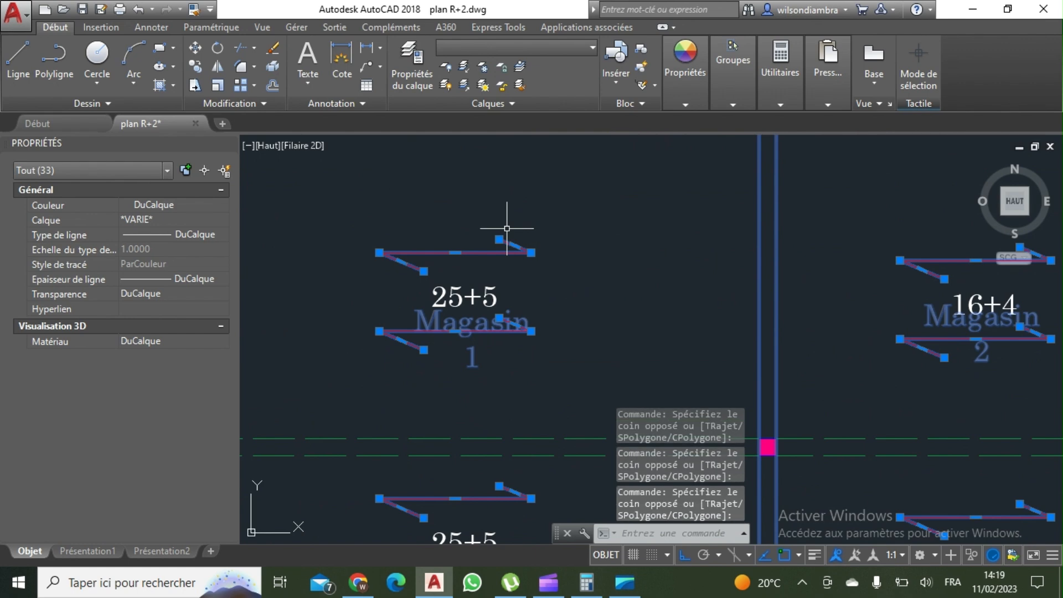
key(Delete)
Draw a horizontal polyline about 1.10 long just above the 25+5 text in Magasin 1 on PH RDC
text(pl)
key(Return)
scroll(365, 271, up, 2)
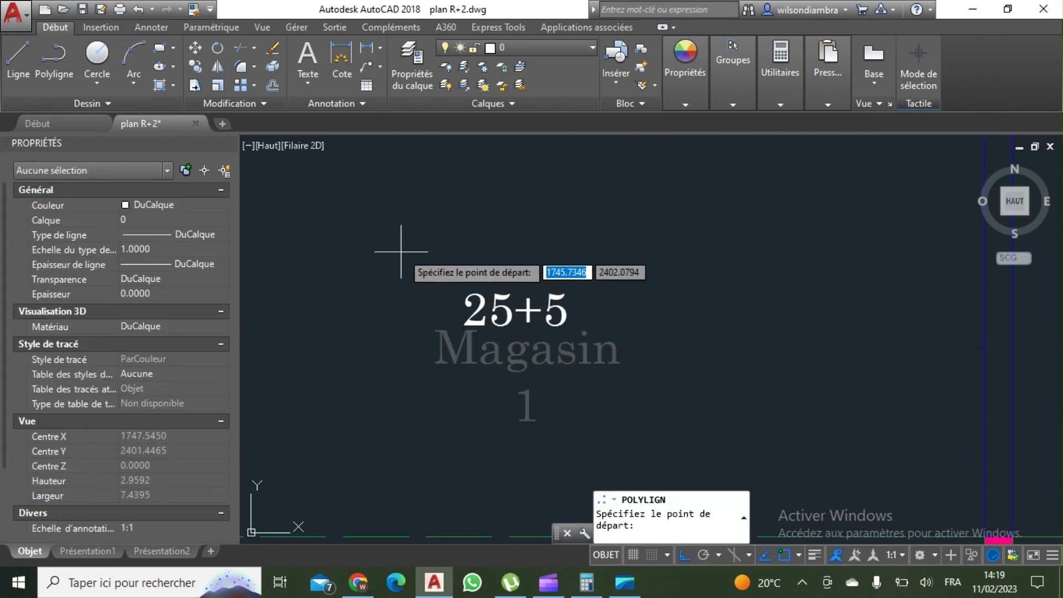
click(445, 260)
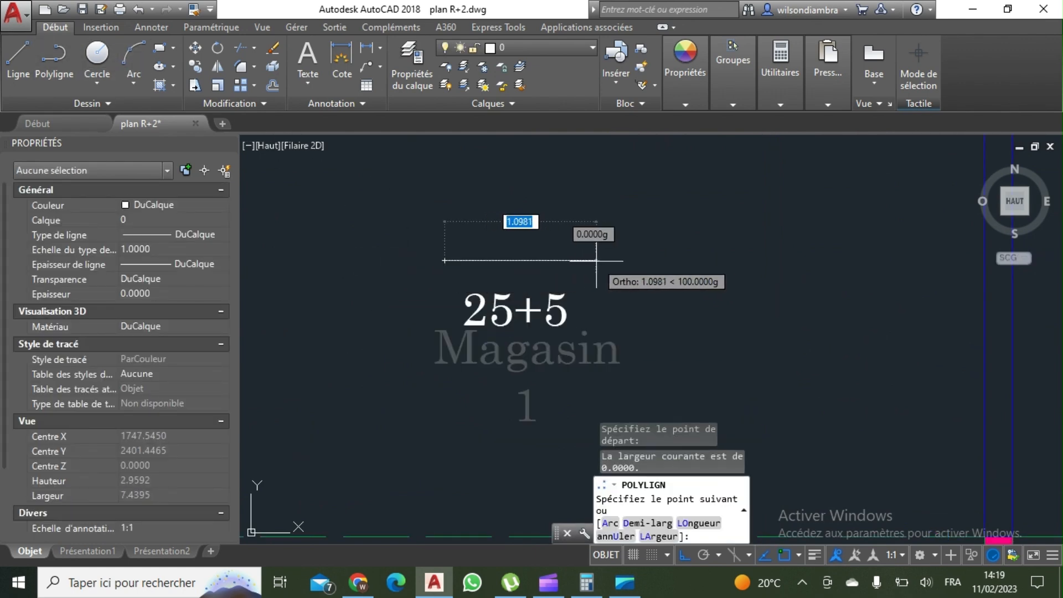
click(597, 260)
key(Escape)
Copy the Magasin 1 line about 0.59 straight down, just below the 25+5 text
click(613, 272)
click(580, 241)
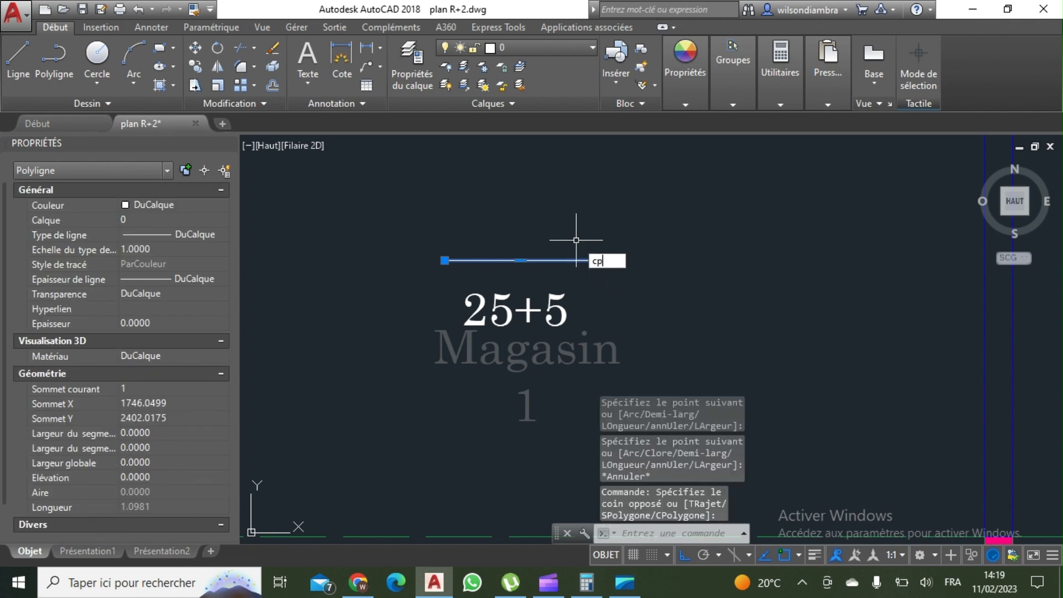
key(Return)
click(687, 226)
key(Escape)
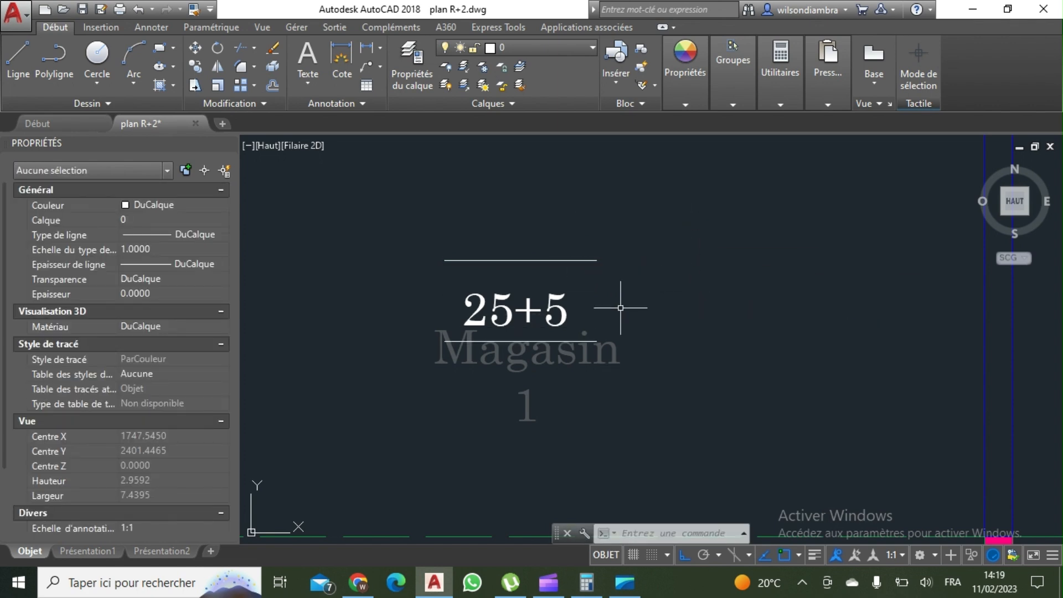
Move the Magasin 1 25+5 text slightly up so it sits centred between the two lines
click(545, 316)
key(Return)
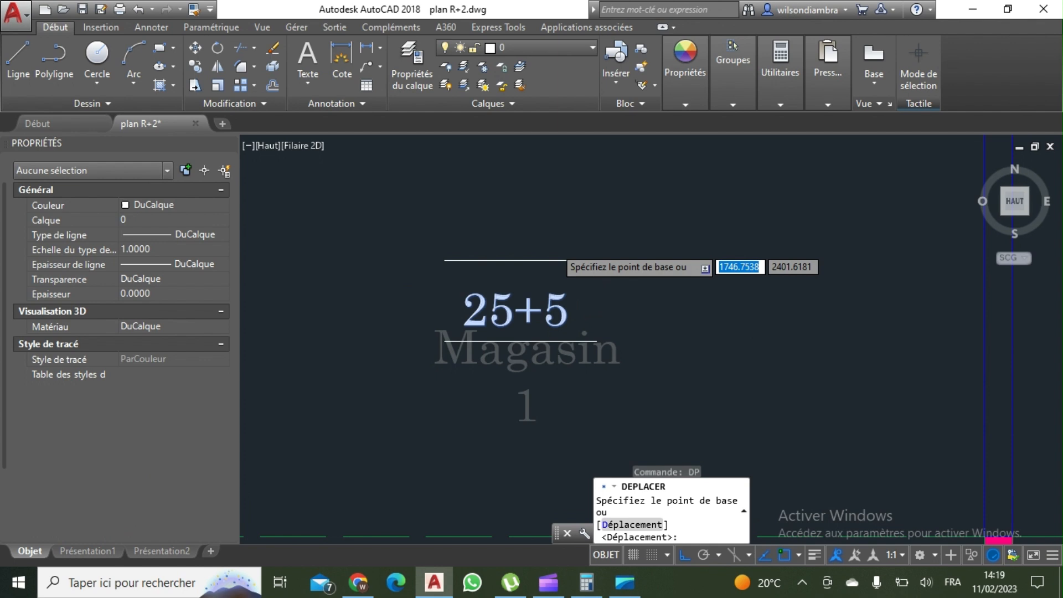
scroll(534, 187, up, 4)
click(532, 242)
click(538, 216)
scroll(535, 215, down, 2)
scroll(529, 215, down, 4)
scroll(558, 282, up, 4)
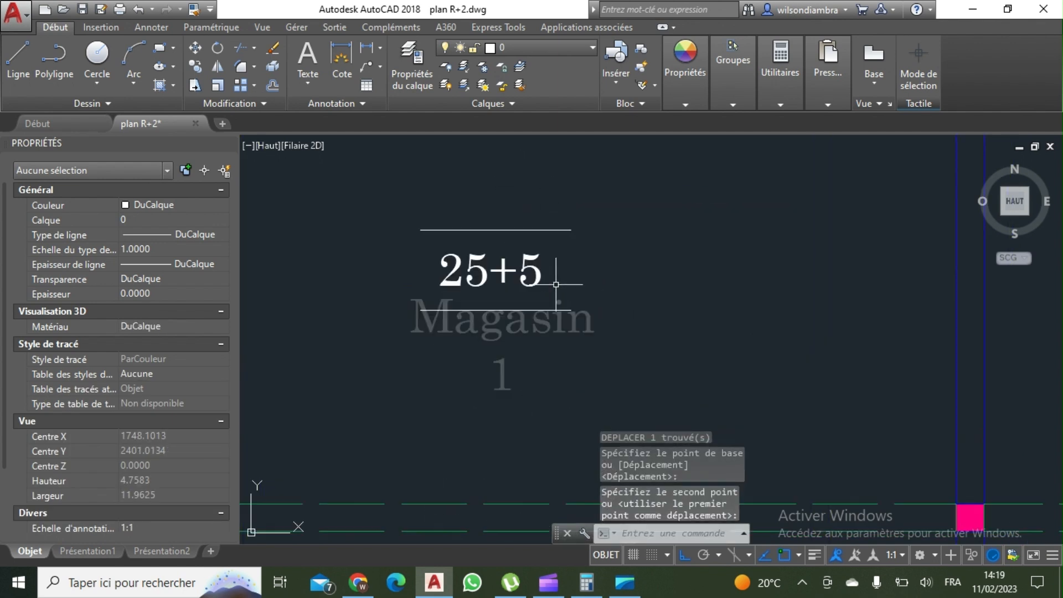
Move the lower Magasin 1 line straight up to just beneath the 25+5 text
key(Escape)
click(569, 328)
text(DP)
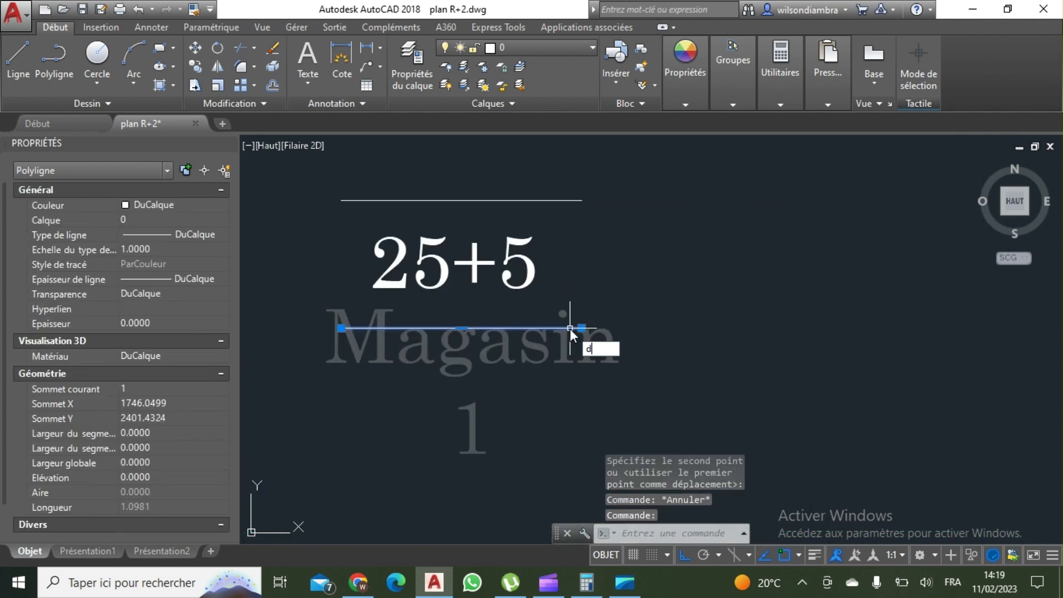
key(Return)
click(570, 304)
click(727, 264)
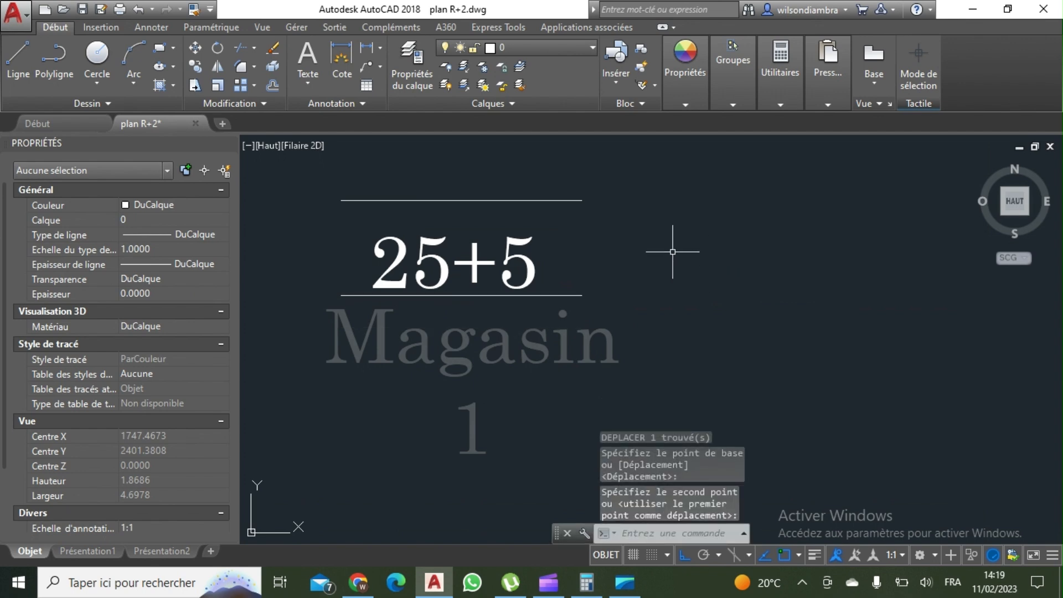
Move the upper Magasin 1 line straight down to just above the 25+5 text
click(624, 221)
click(563, 165)
text(dp)
key(Return)
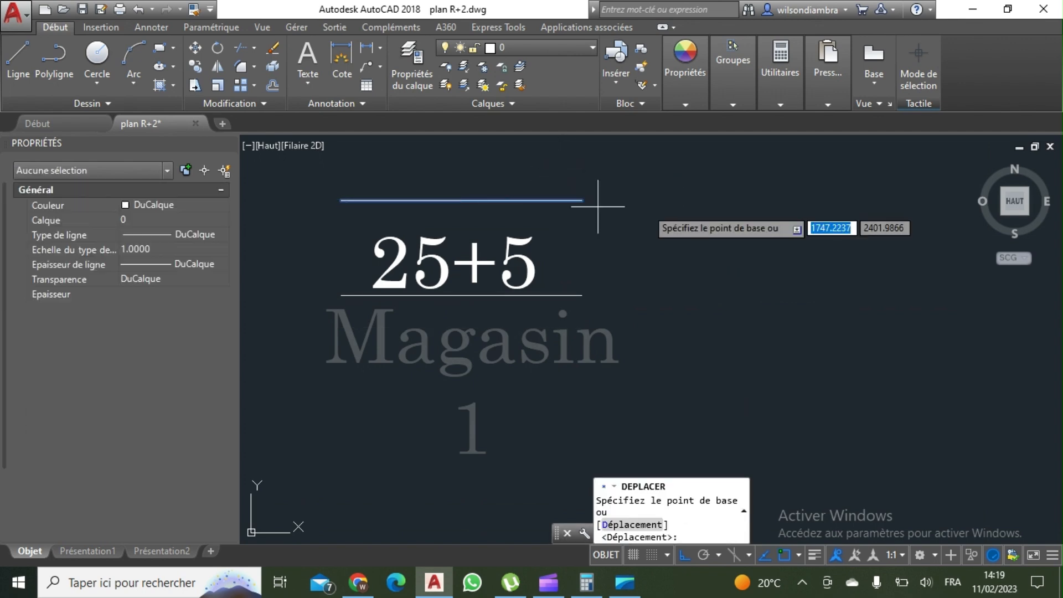
click(679, 202)
scroll(533, 254, down, 6)
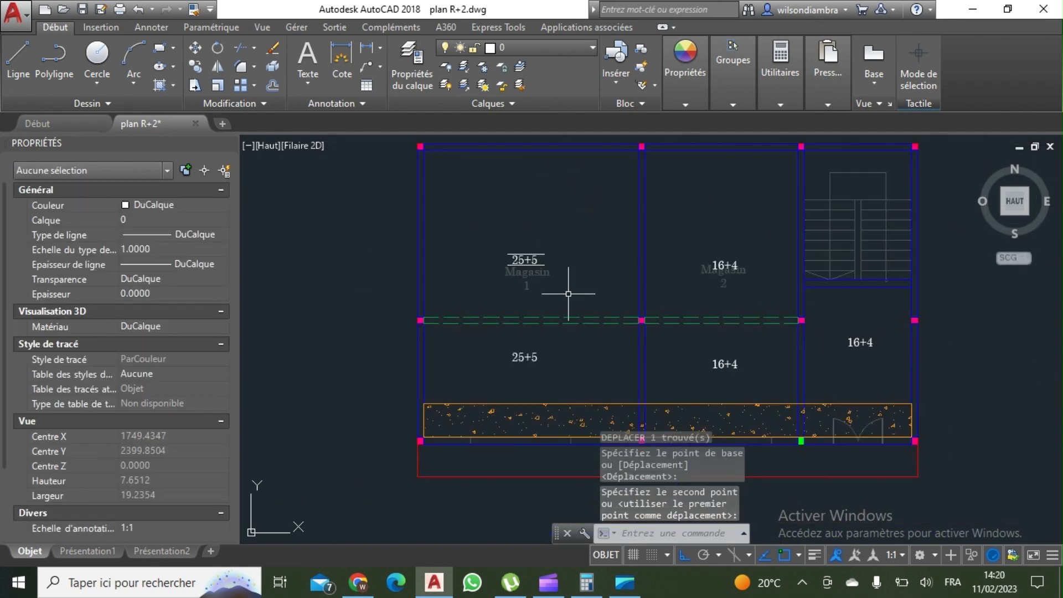
click(567, 287)
key(Return)
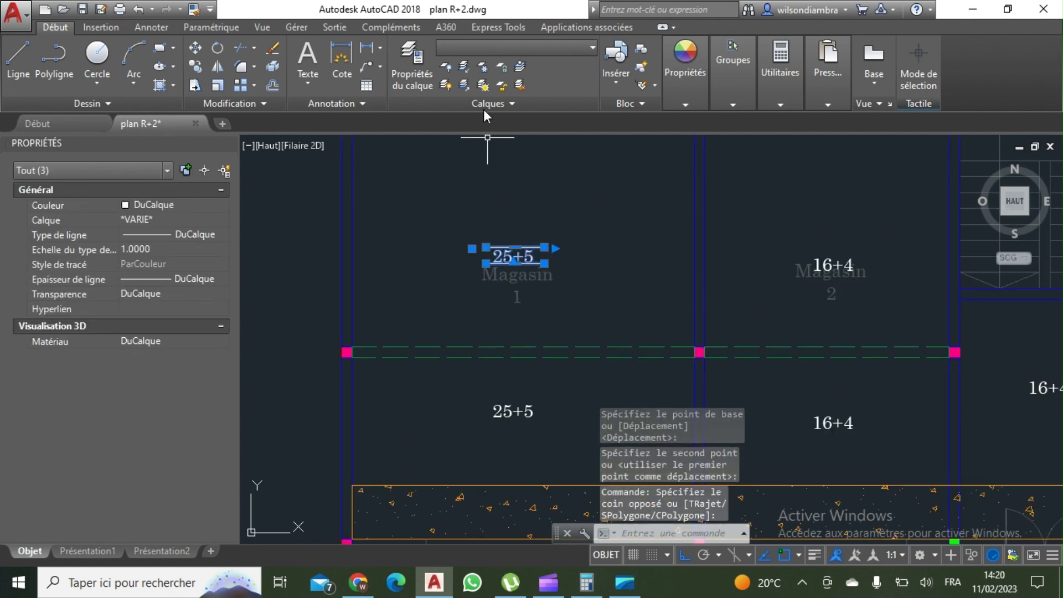
click(529, 54)
click(519, 142)
key(Escape)
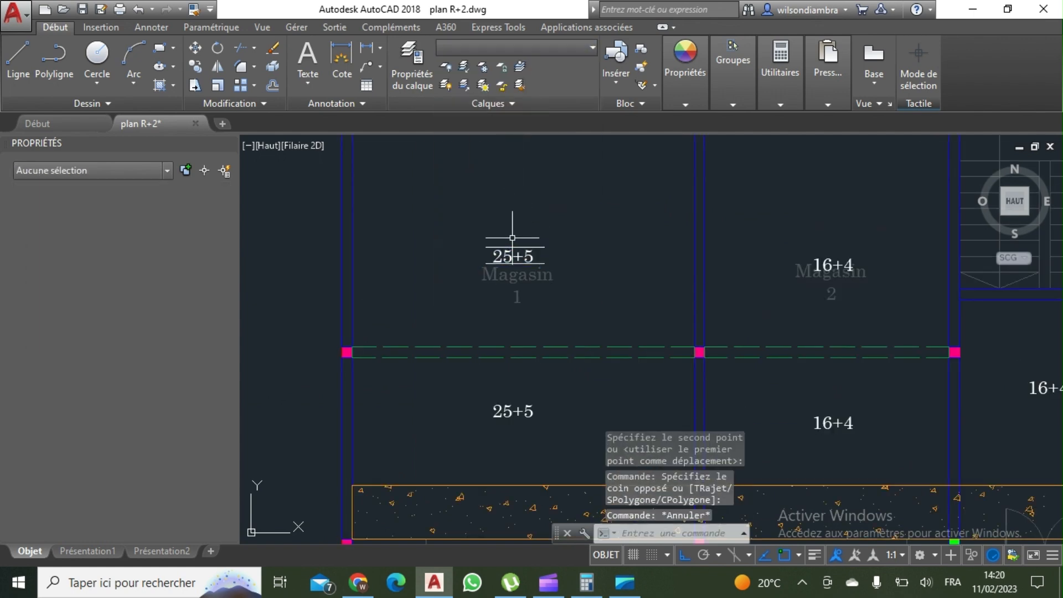
Select the Magasin 1 25+5 text together with its two horizontal lines on PH RDC
scroll(512, 238, down, 4)
middle_drag(504, 253, 471, 337)
scroll(466, 301, up, 2)
click(465, 301)
click(527, 372)
text(d)
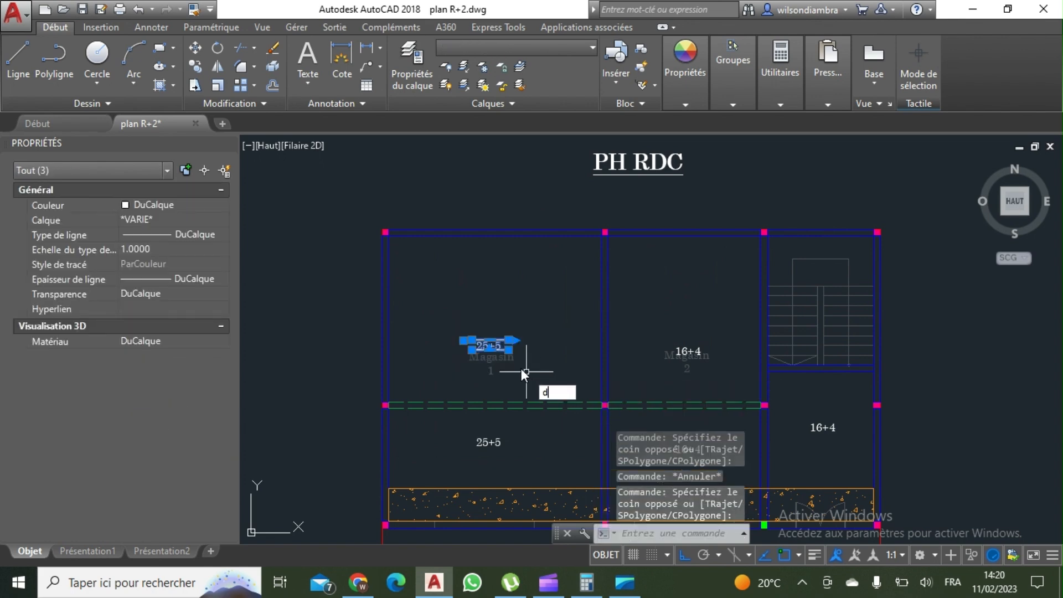
Move the lined 25+5 label upward so it sits clear above the Magasin 1 room name
text(p)
key(Return)
scroll(533, 315, up, 4)
click(550, 313)
click(546, 278)
scroll(519, 271, down, 6)
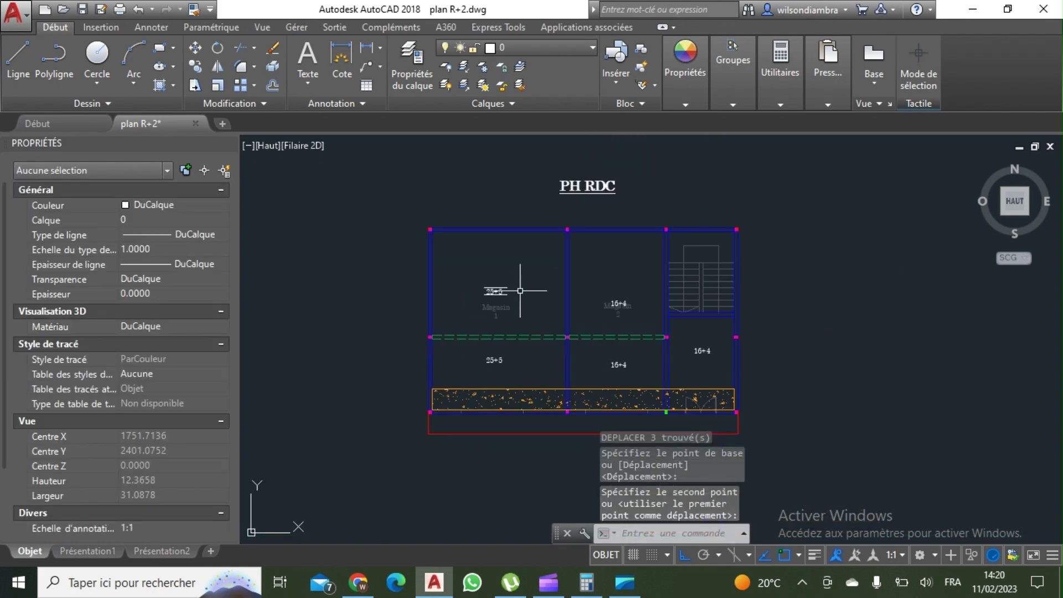
Delete the plain 25+5 label in the bay below Magasin 1 on the PH RDC plan
scroll(499, 358, up, 3)
click(489, 357)
key(Delete)
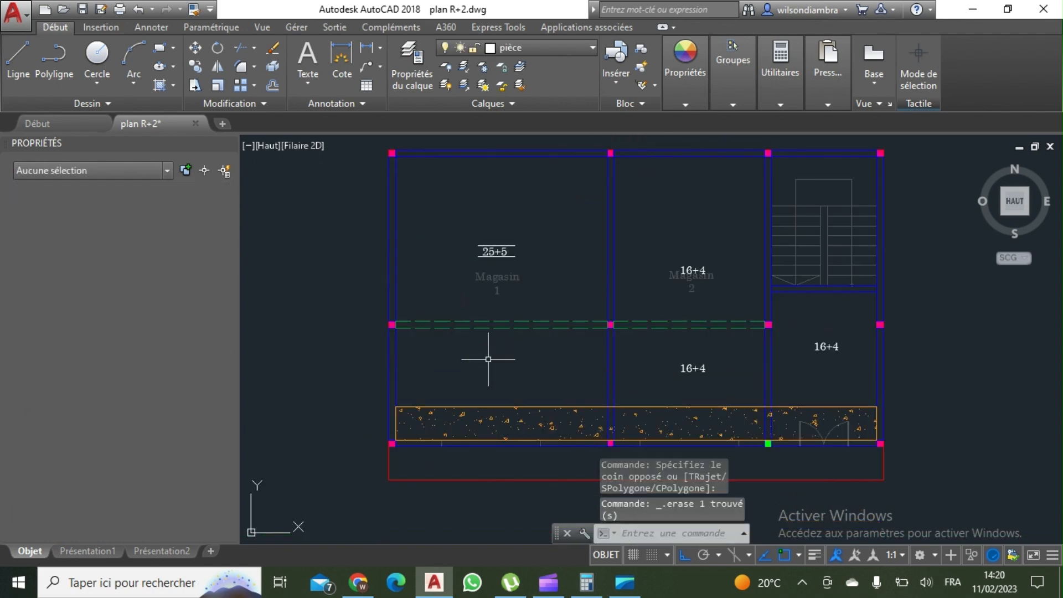
click(530, 269)
click(471, 224)
text(dp)
key(Return)
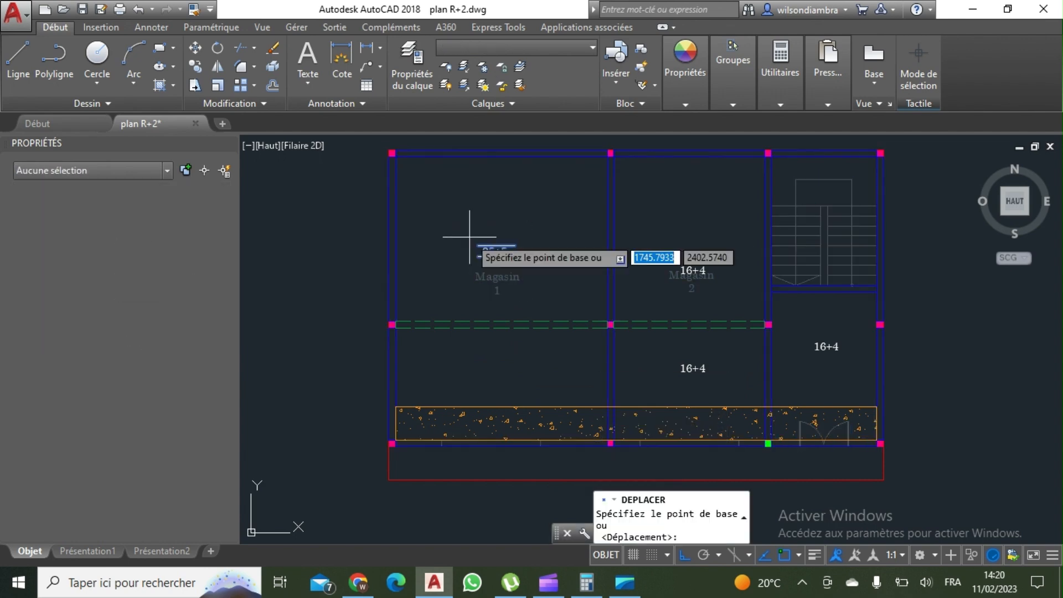
key(Escape)
Copy the lined 25+5 label from Magasin 1 straight down into the bay below the dashed green beam
click(462, 228)
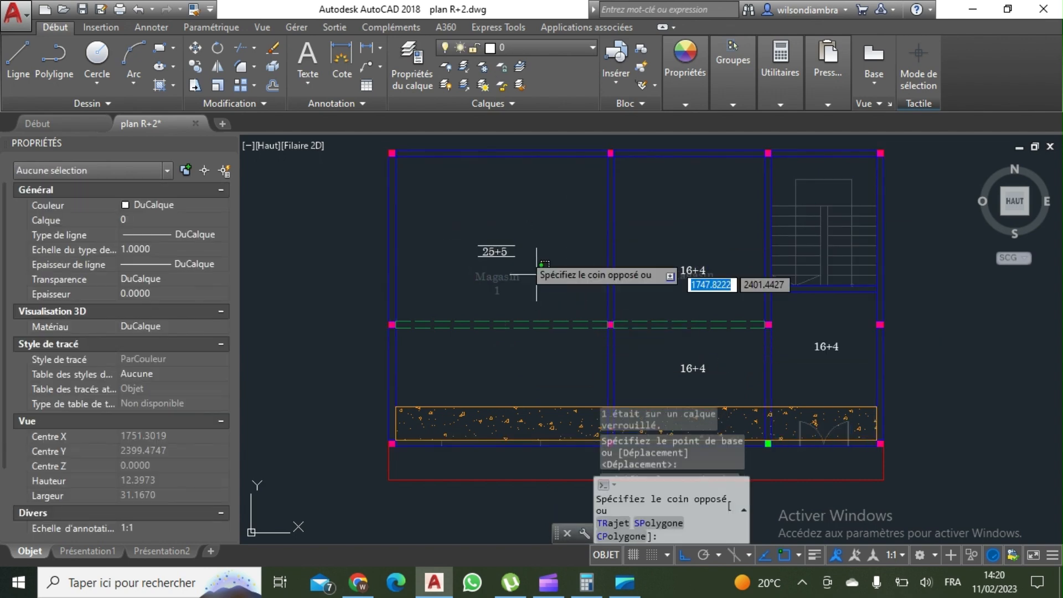
key(Return)
click(572, 238)
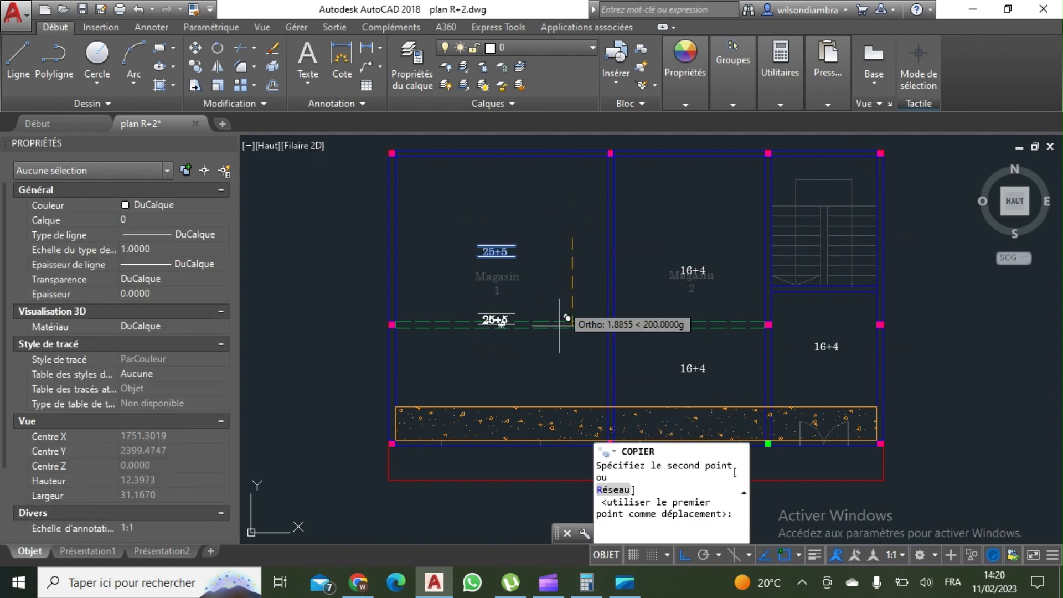
scroll(563, 347, up, 4)
click(565, 354)
key(Escape)
scroll(565, 353, down, 4)
middle_drag(564, 354, 470, 315)
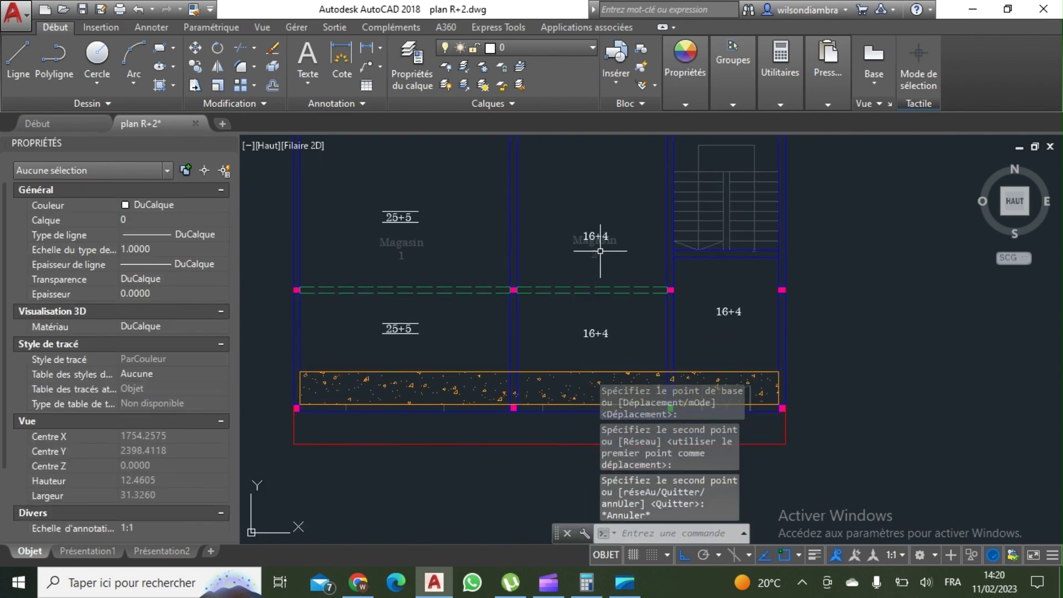
Delete the two plain 16+4 labels in Magasin 2 and in the bay below it
click(626, 254)
click(571, 209)
middle_drag(554, 275, 520, 252)
click(563, 308)
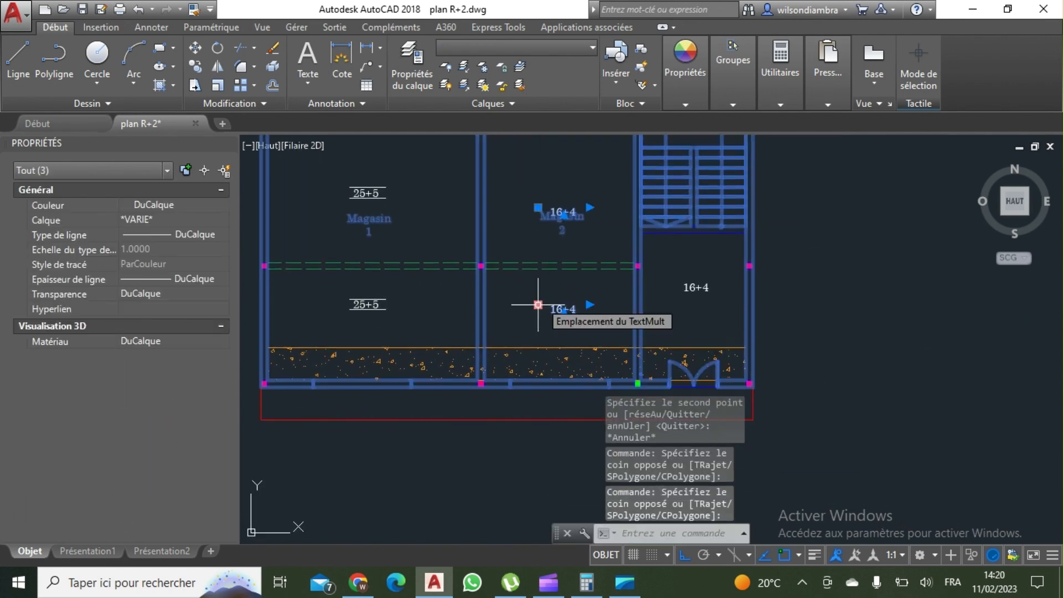
key(Delete)
Copy both lined 25+5 labels horizontally into Magasin 2 and the bay below it
click(332, 170)
click(415, 338)
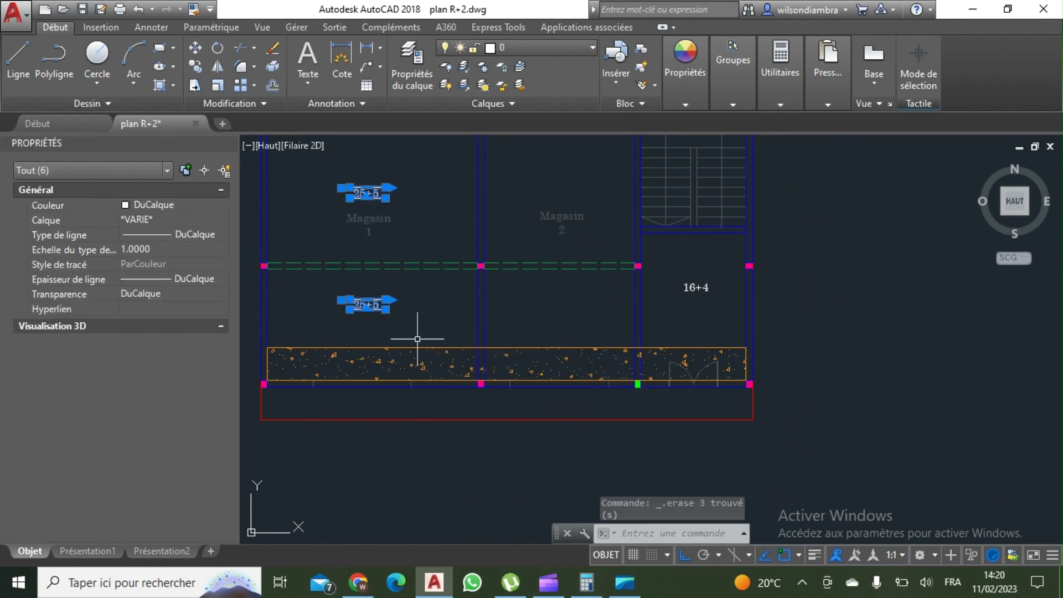
text(cp)
key(Return)
click(368, 195)
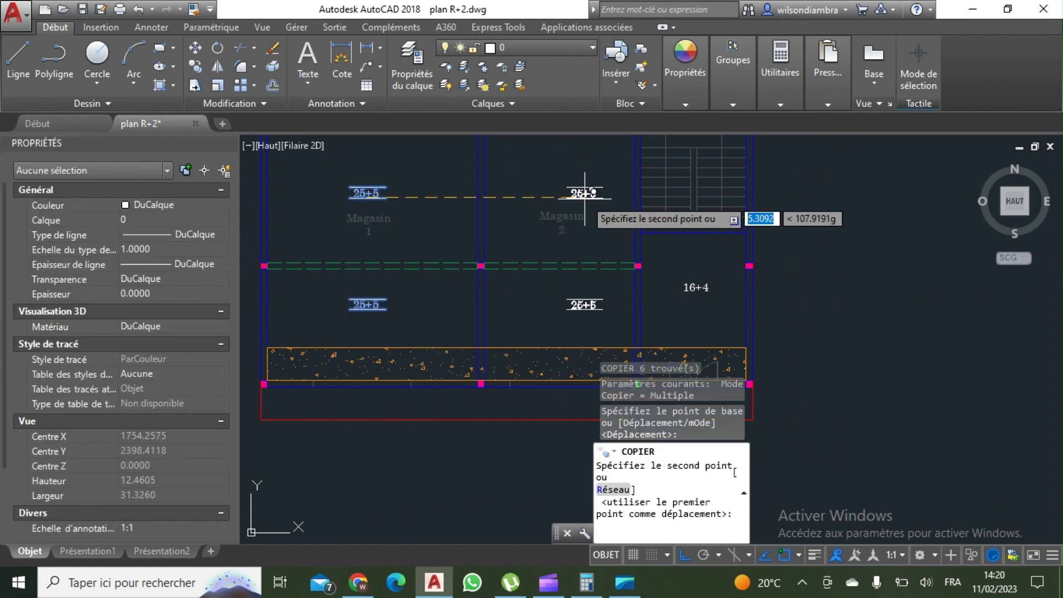
click(558, 170)
key(Escape)
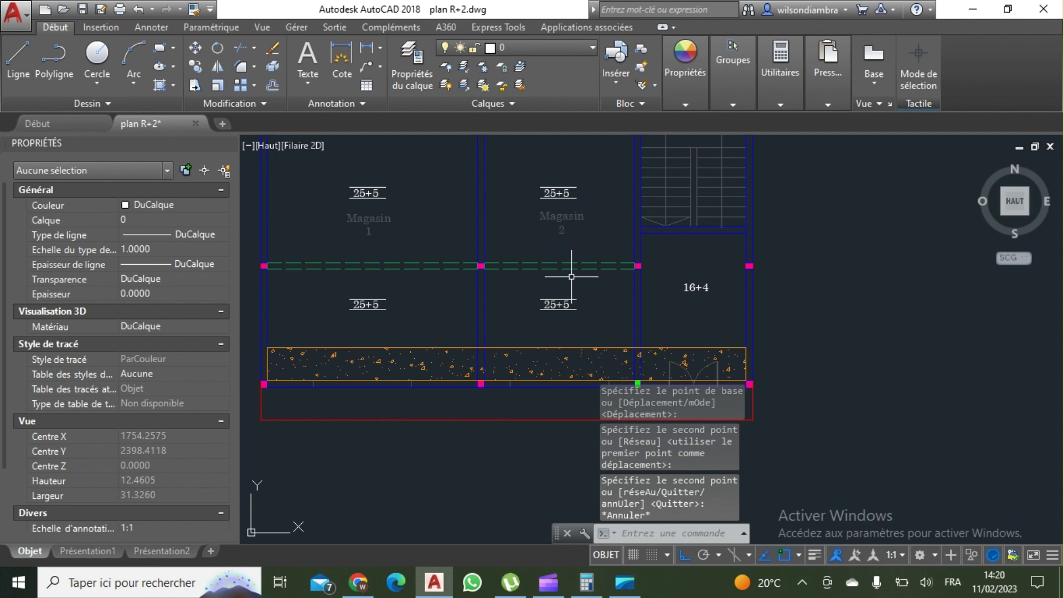
Find and replace 25+5 with 16+4 in the two copied labels of the Magasin 2 bays
click(554, 195)
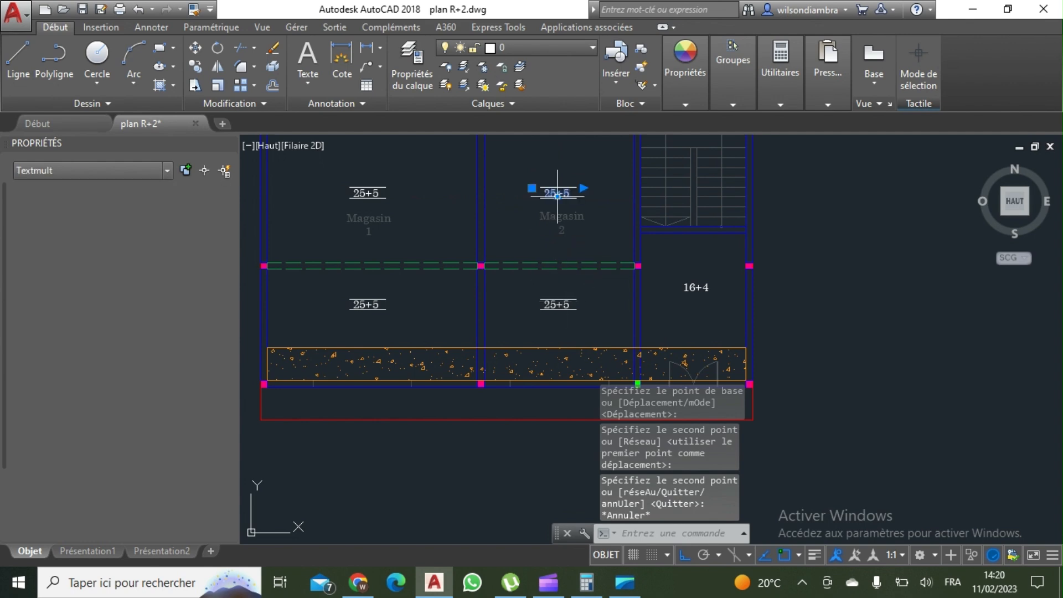
click(556, 304)
right_click(556, 306)
click(685, 524)
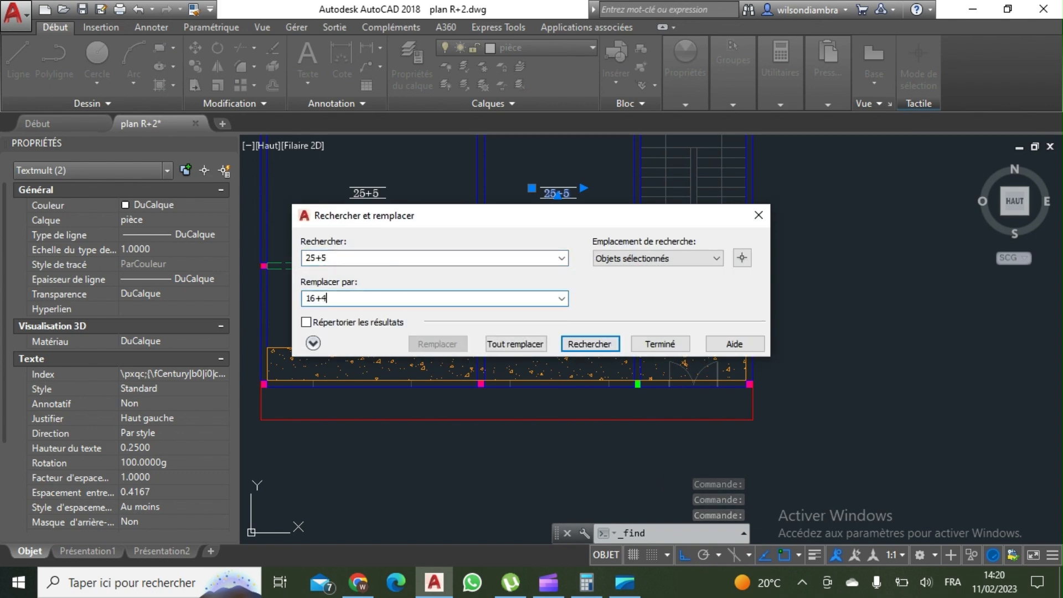
click(515, 344)
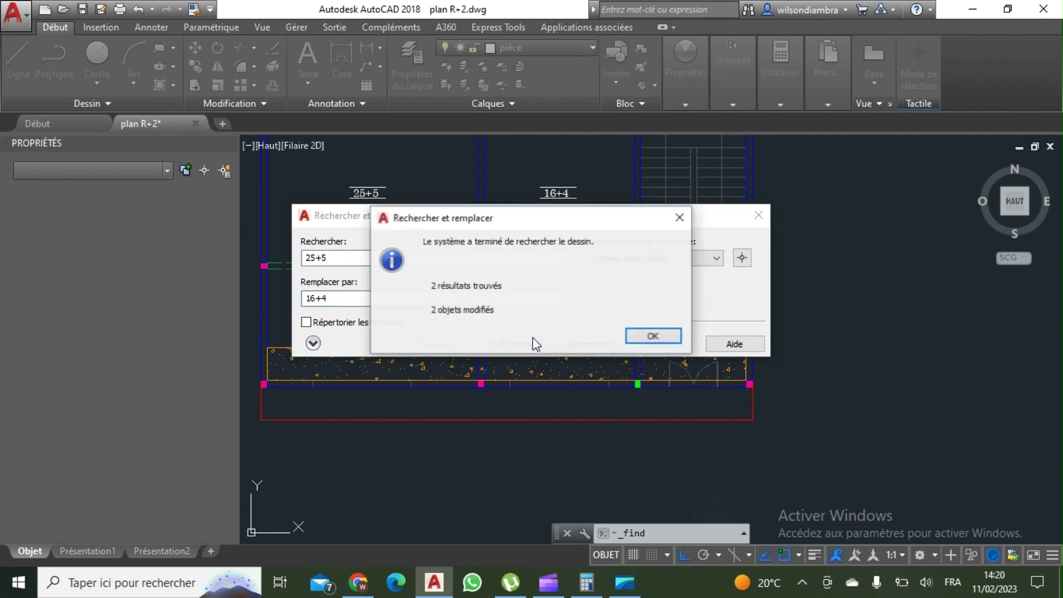
click(641, 342)
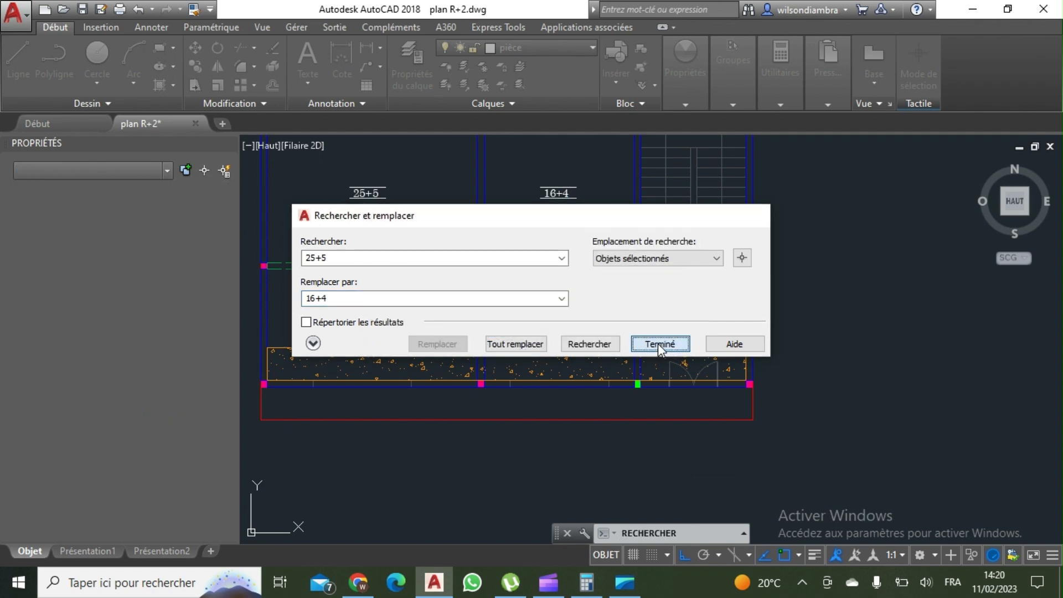
click(658, 343)
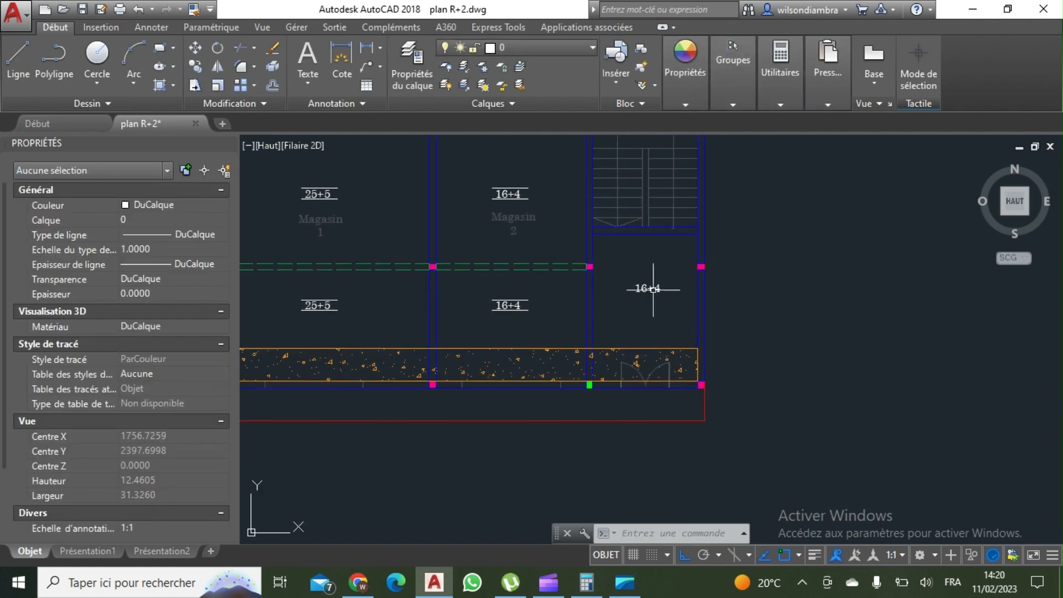
Replace the plain 16+4 label in the room below the staircase with a copy of the neighbouring lined 16+4 label
click(653, 289)
key(Delete)
click(529, 319)
click(507, 299)
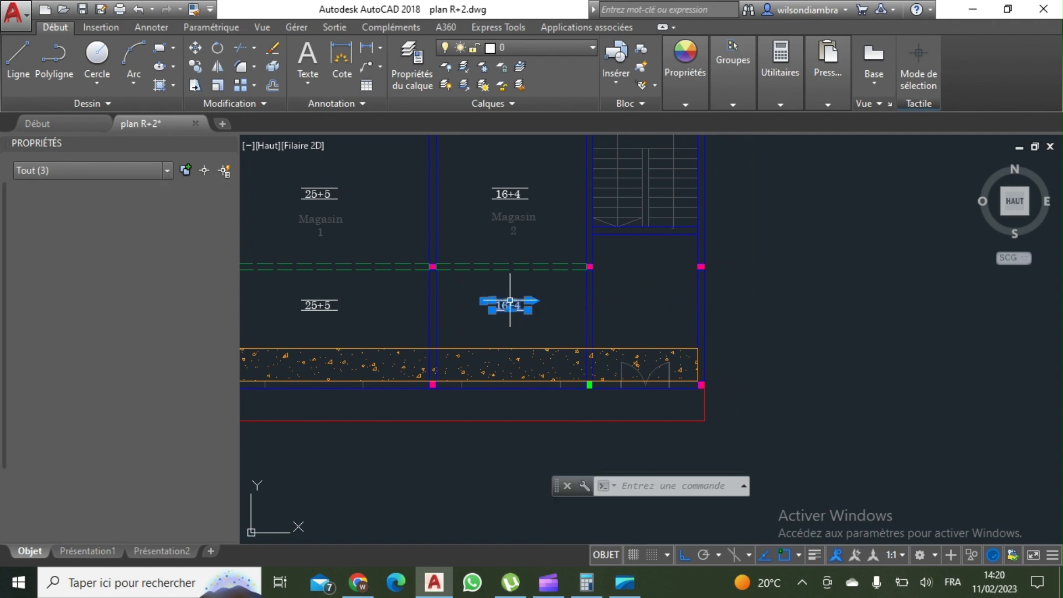
text(cp)
key(Return)
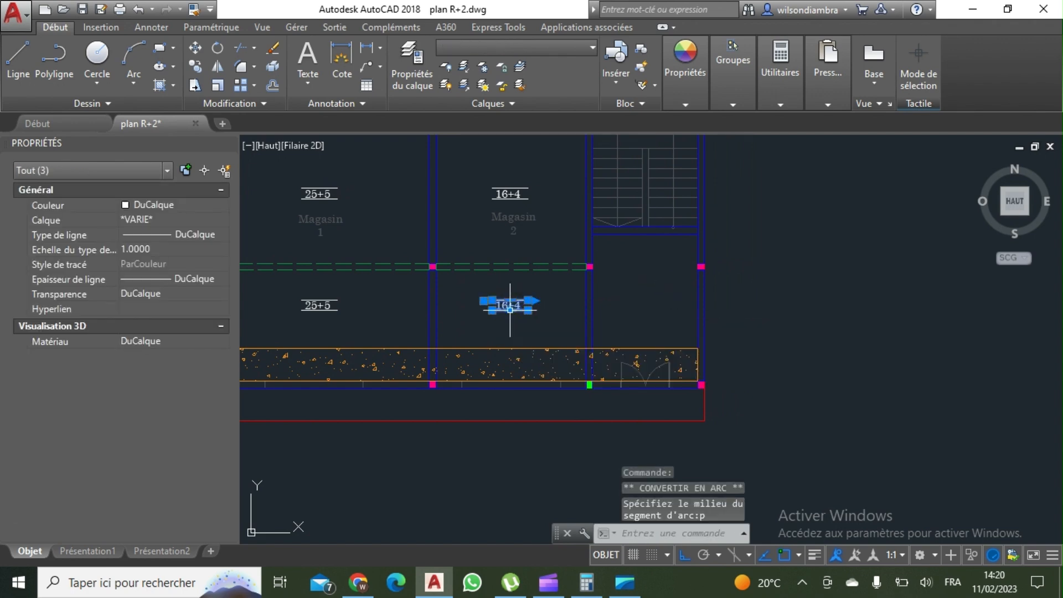
text(p)
key(Return)
click(505, 305)
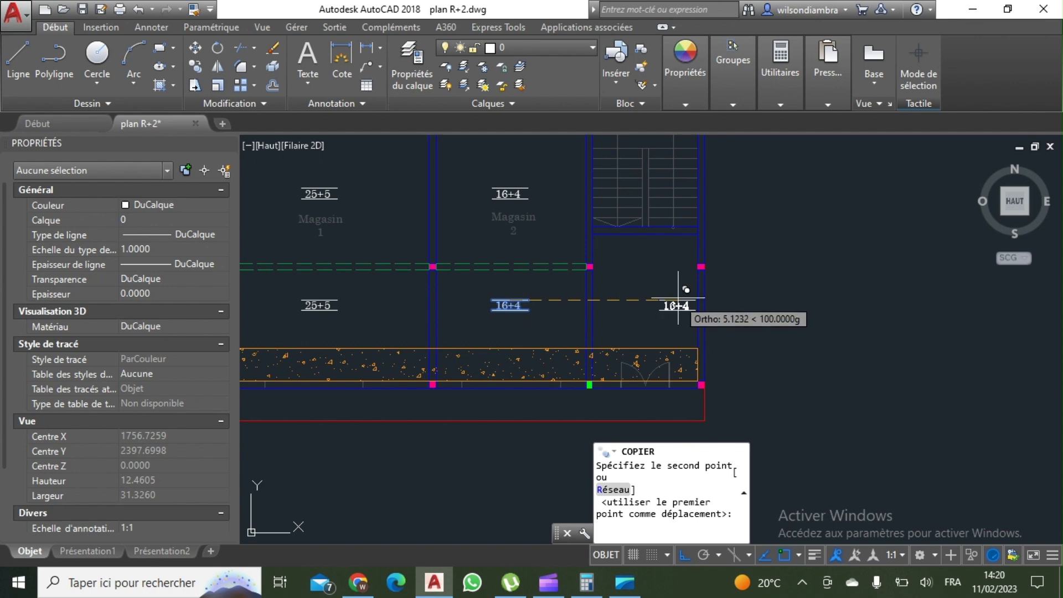
click(648, 295)
key(Escape)
Delete the plain 25+5 labels in the Suite parentale, Séjour and Chambre areas of the PH ETAGE 1 plan
scroll(602, 304, down, 4)
scroll(601, 305, up, 6)
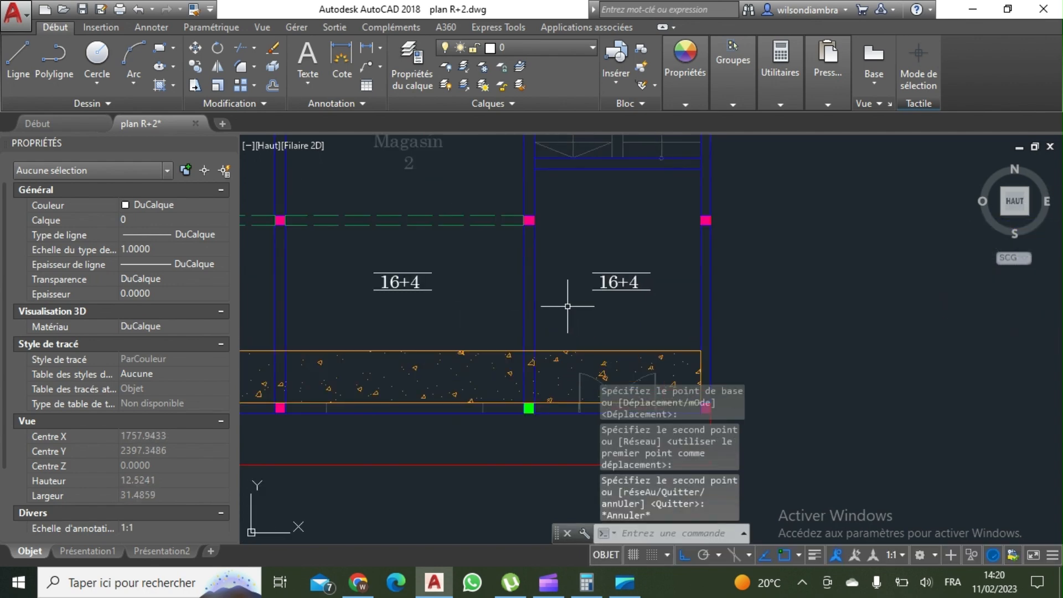
scroll(560, 303, down, 8)
scroll(825, 291, up, 6)
click(713, 220)
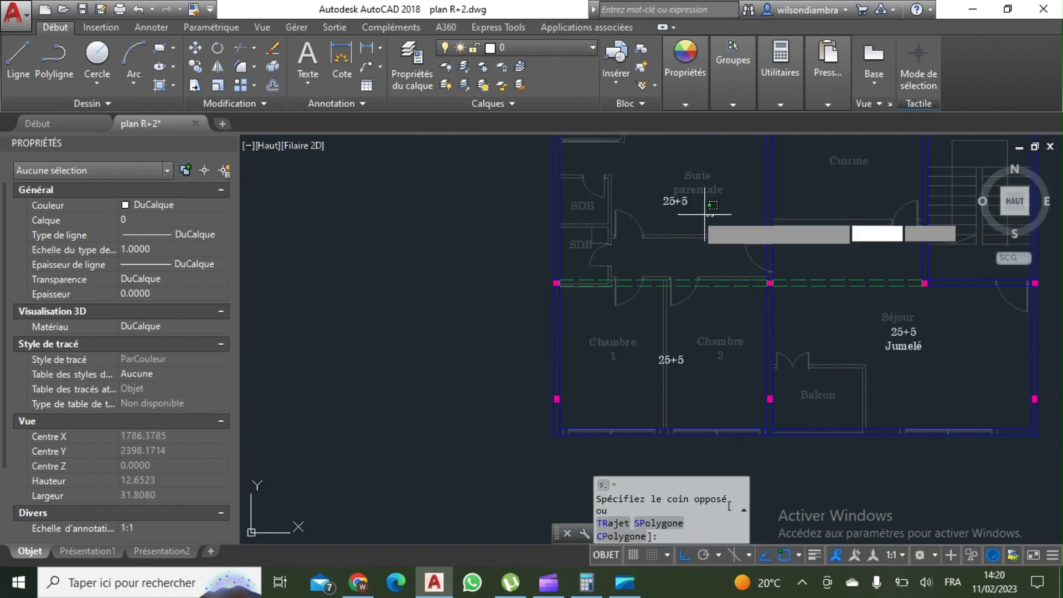
click(674, 200)
middle_drag(684, 227, 526, 176)
click(772, 309)
click(733, 263)
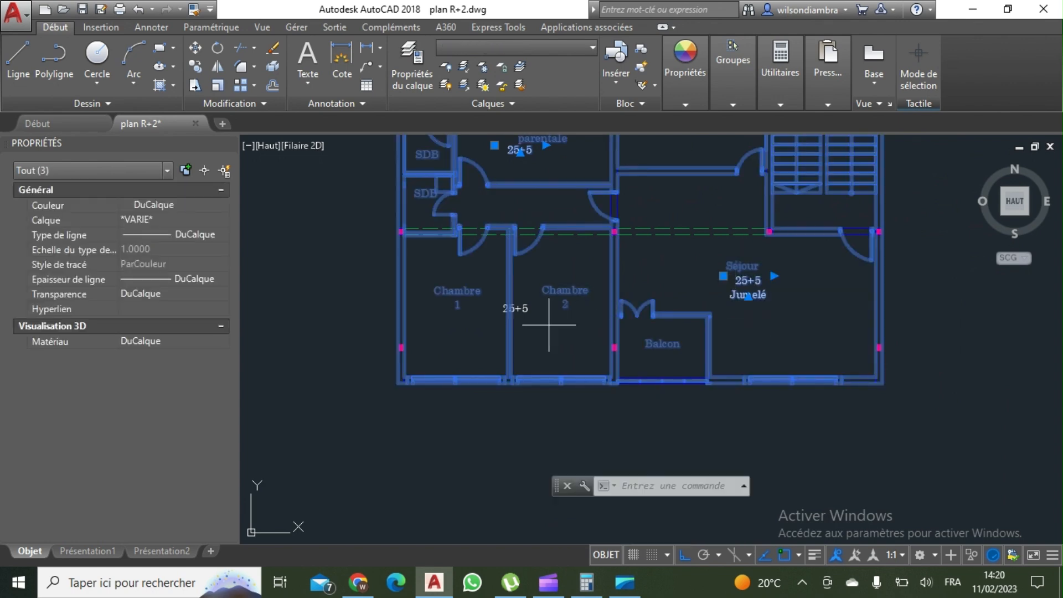
click(548, 323)
click(522, 291)
key(Delete)
scroll(609, 309, down, 6)
middle_drag(620, 308, 785, 288)
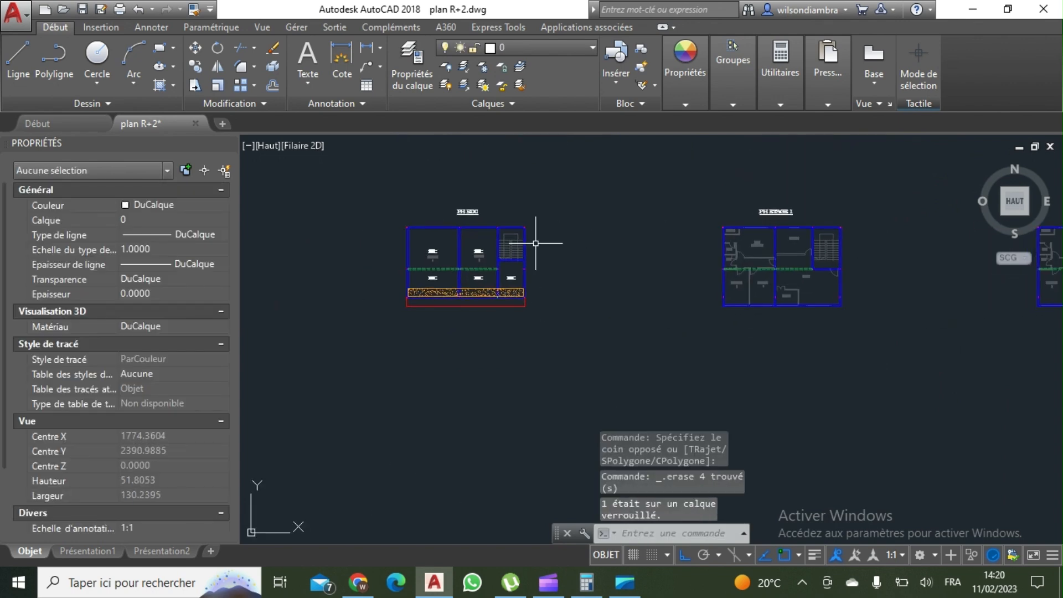
scroll(499, 245, up, 6)
click(456, 272)
click(407, 226)
middle_drag(456, 355, 731, 333)
key(Escape)
Copy both lined 25+5 labels and the 16+4 label below Magasin 2 horizontally by 40 units onto the PH ETAGE 1 plan
click(548, 364)
click(510, 331)
click(544, 253)
click(510, 218)
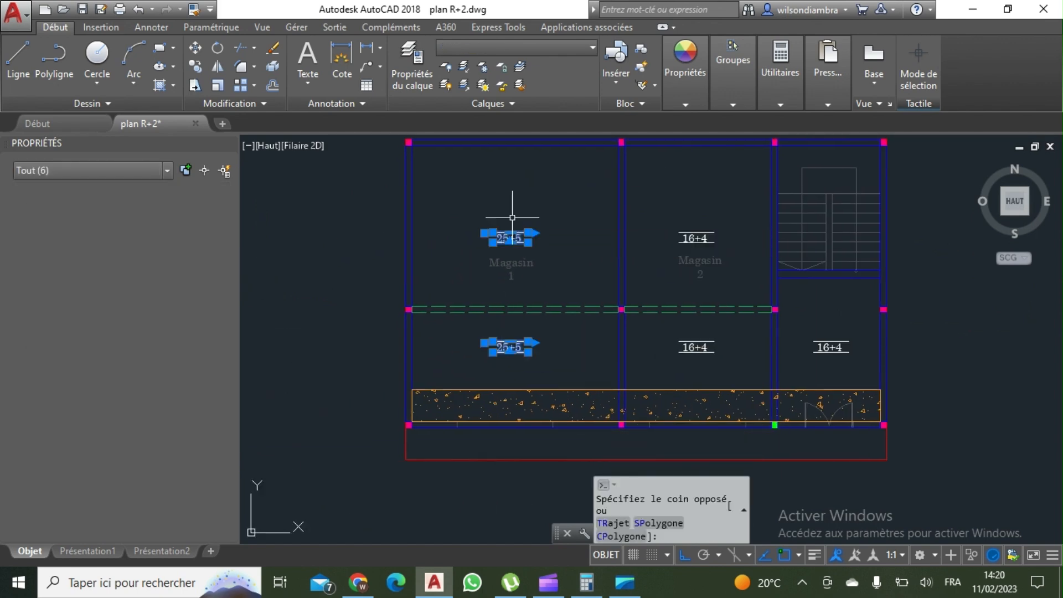
click(734, 361)
click(691, 332)
text(co)
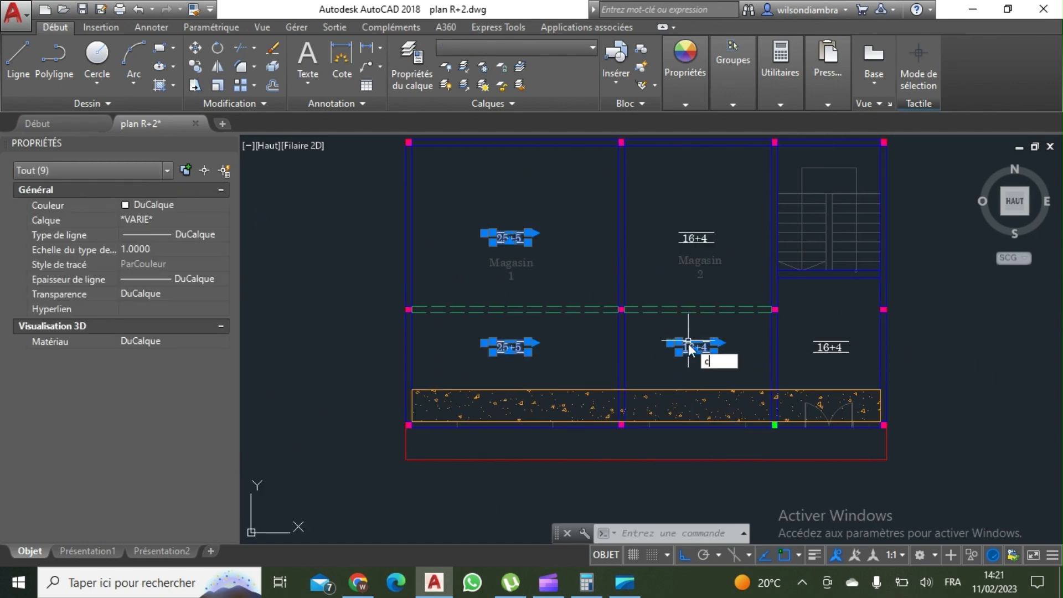
key(Return)
middle_drag(752, 347, 561, 191)
click(430, 367)
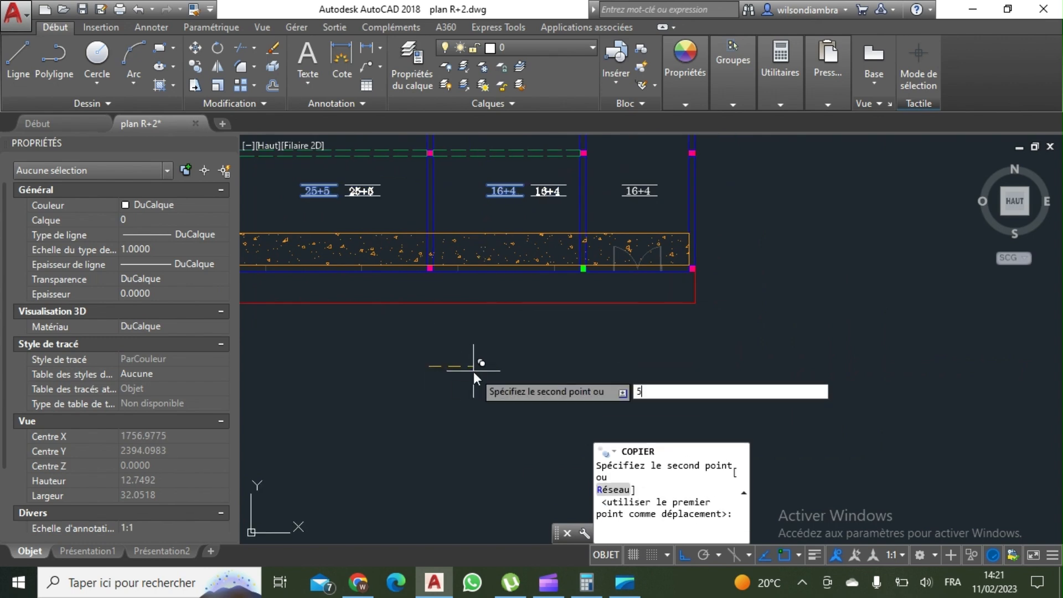
text(40)
key(Return)
scroll(474, 365, down, 4)
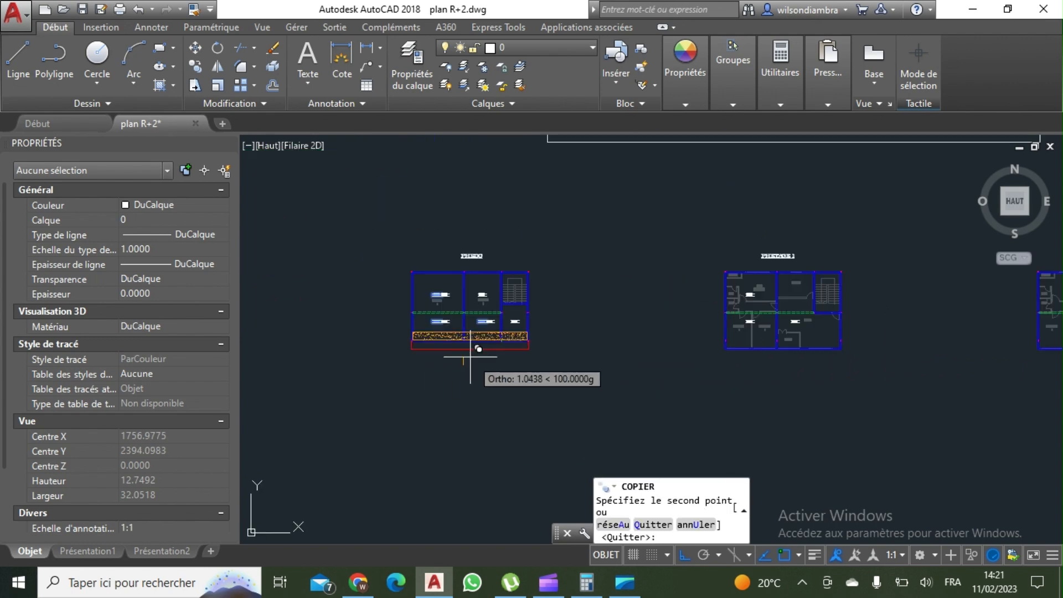
key(Escape)
Move the lower lined 25+5 label down so it sits between the Chambre 1 and Chambre 2 names
scroll(686, 329, up, 4)
middle_drag(686, 329, 570, 288)
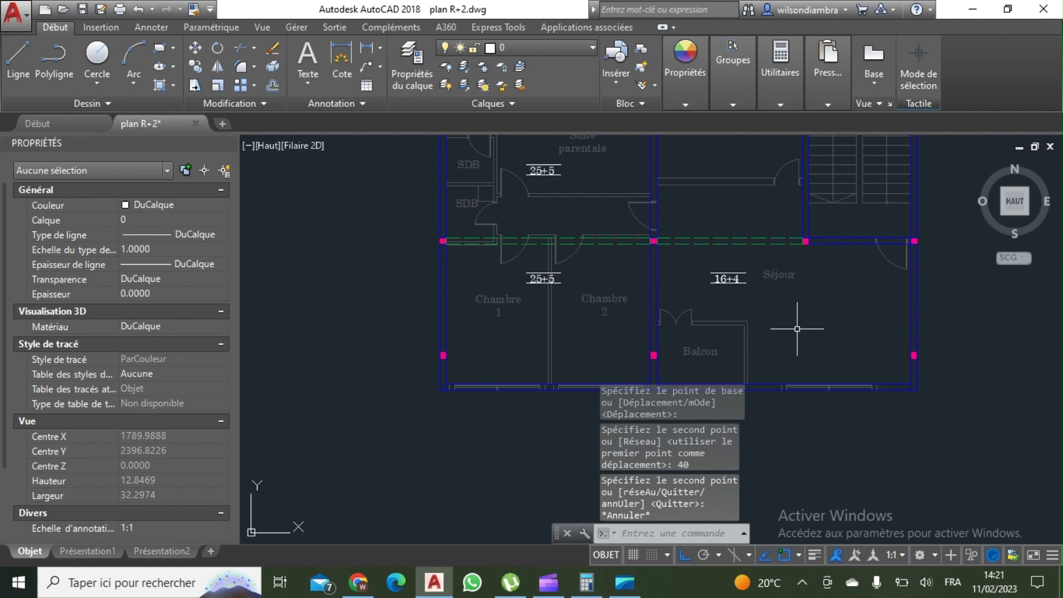
click(581, 300)
key(Escape)
click(507, 265)
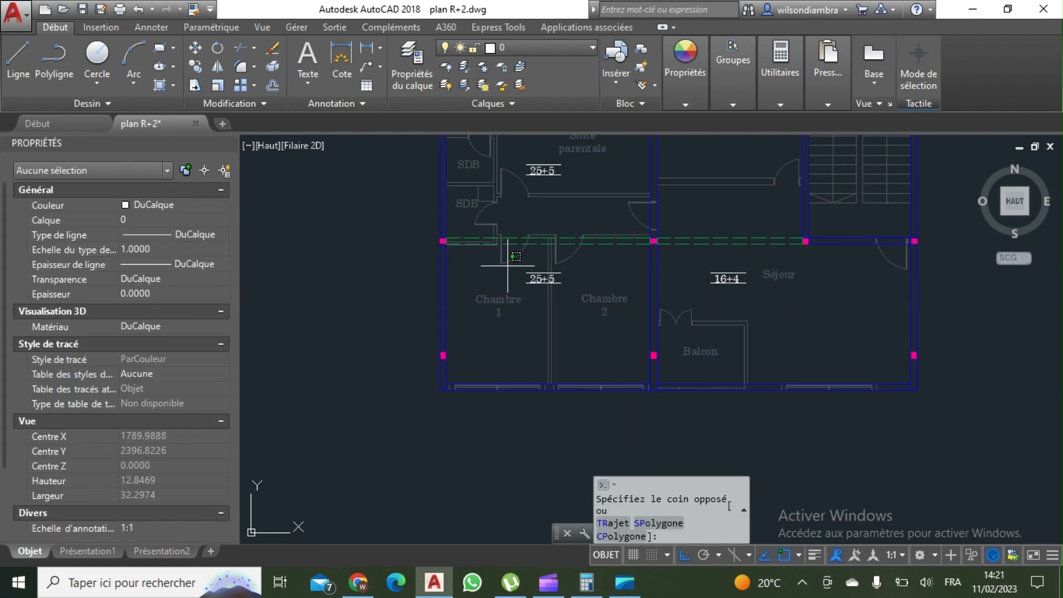
click(592, 306)
text(d)
key(Return)
scroll(587, 316, down, 2)
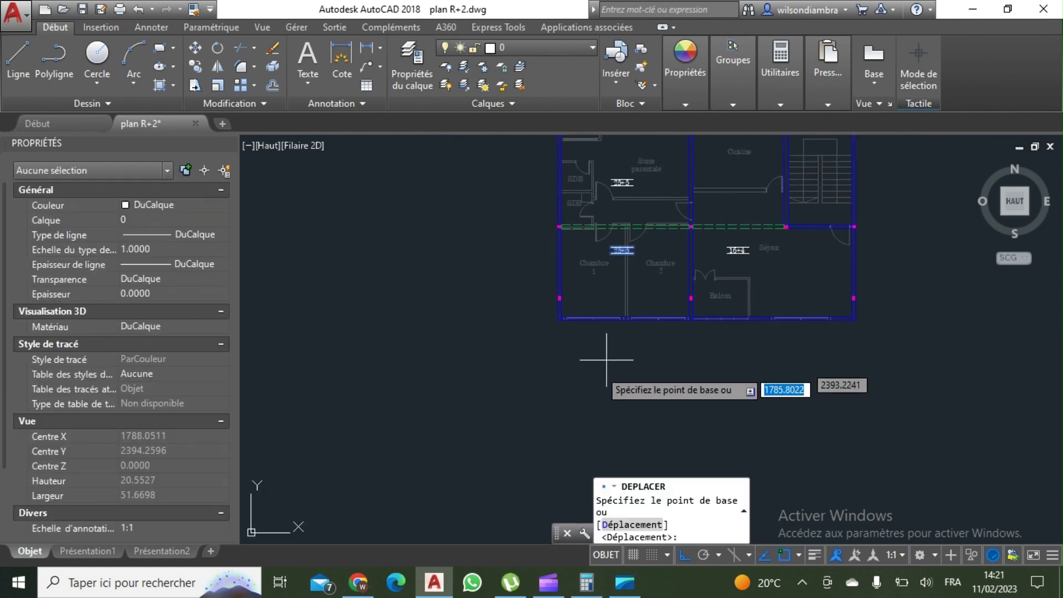
click(662, 367)
click(648, 380)
Move the lined 16+4 label in the Séjour down to the level of the 25+5 label between the bedrooms
scroll(672, 268, up, 2)
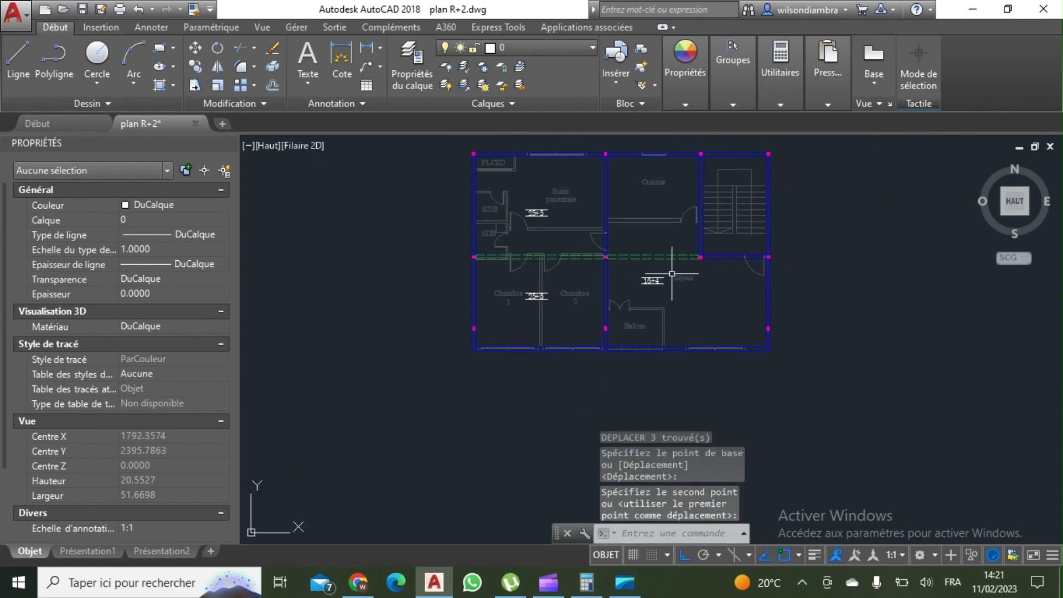
click(638, 284)
text(dp)
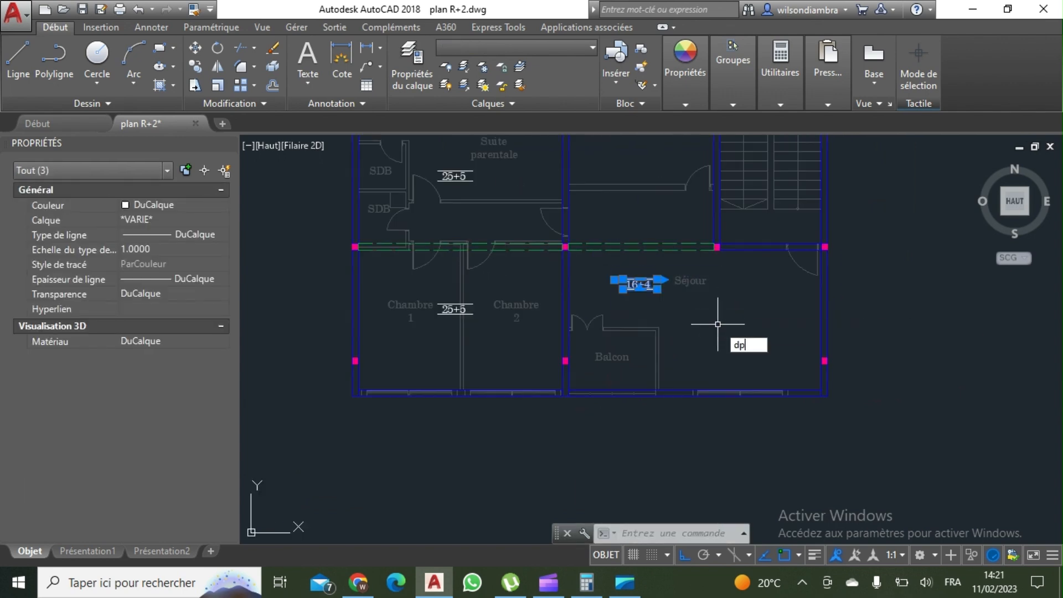
key(Return)
click(768, 294)
click(767, 313)
key(Escape)
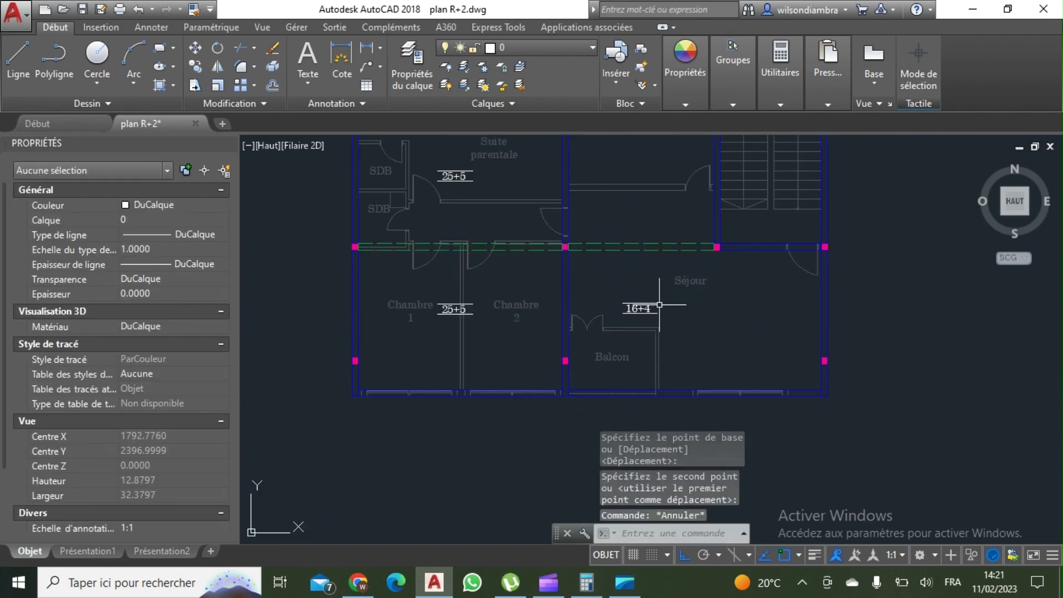
Shift the lined 16+4 label horizontally so it sits below the Séjour room name
click(612, 288)
click(705, 322)
text(d)
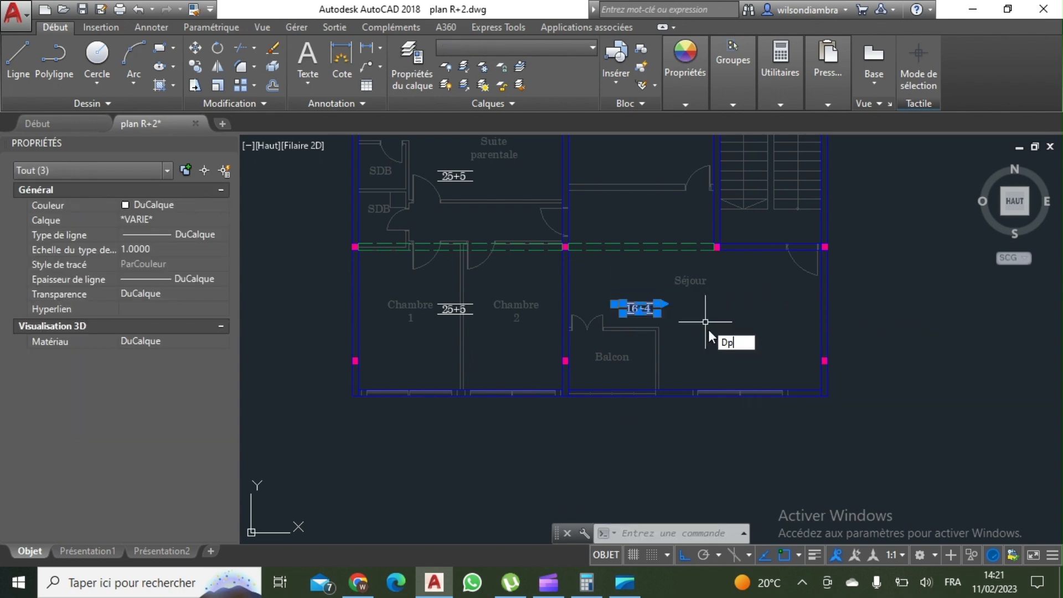
text(p)
key(Return)
scroll(720, 313, up, 2)
click(714, 311)
click(786, 312)
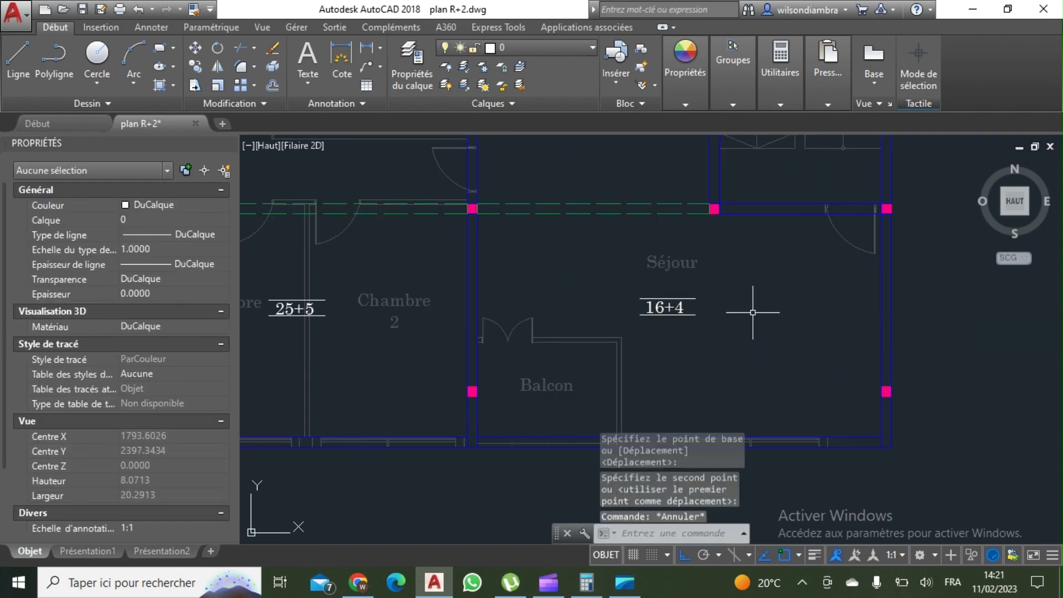
Change the lined 16+4 label below the Séjour room name to 25+5
double_click(664, 306)
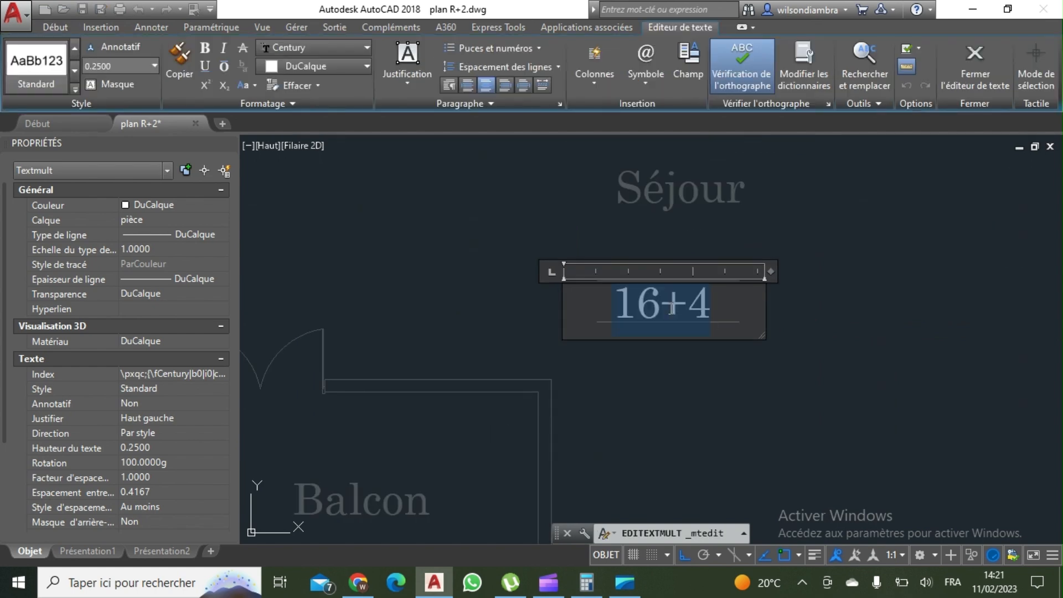
click(696, 367)
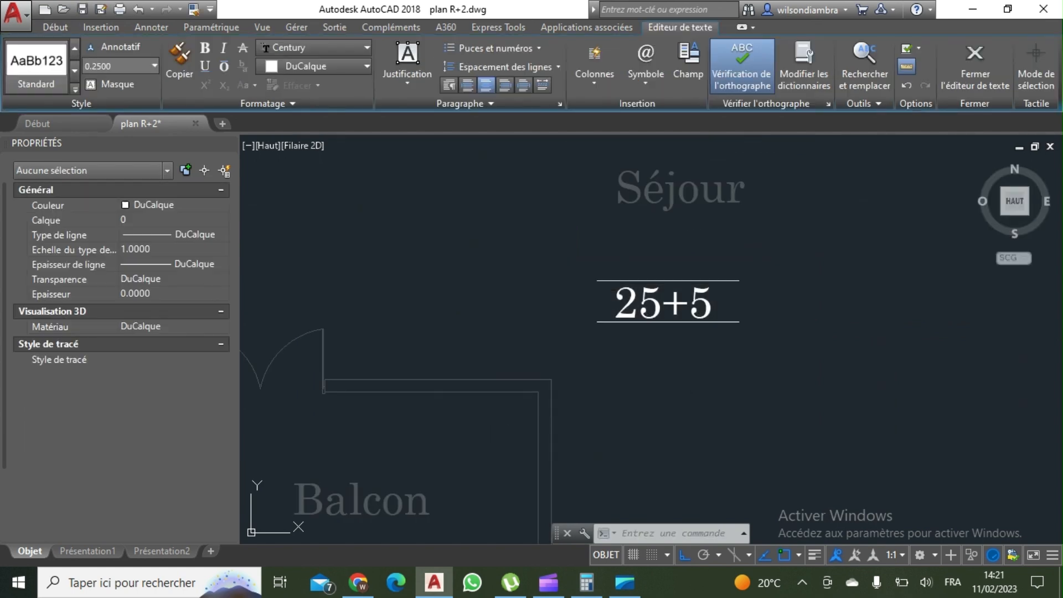
key(Escape)
Copy the line above the Séjour's 25+5 text slightly upward to form a double line
click(765, 291)
click(733, 254)
text(co)
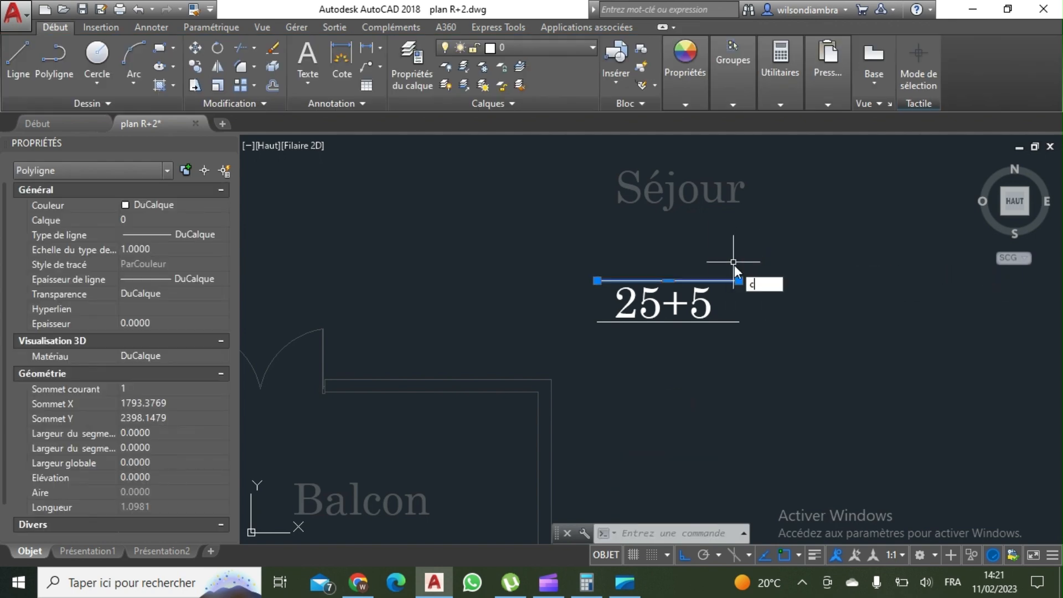
key(Return)
scroll(809, 256, up, 2)
click(809, 249)
click(802, 256)
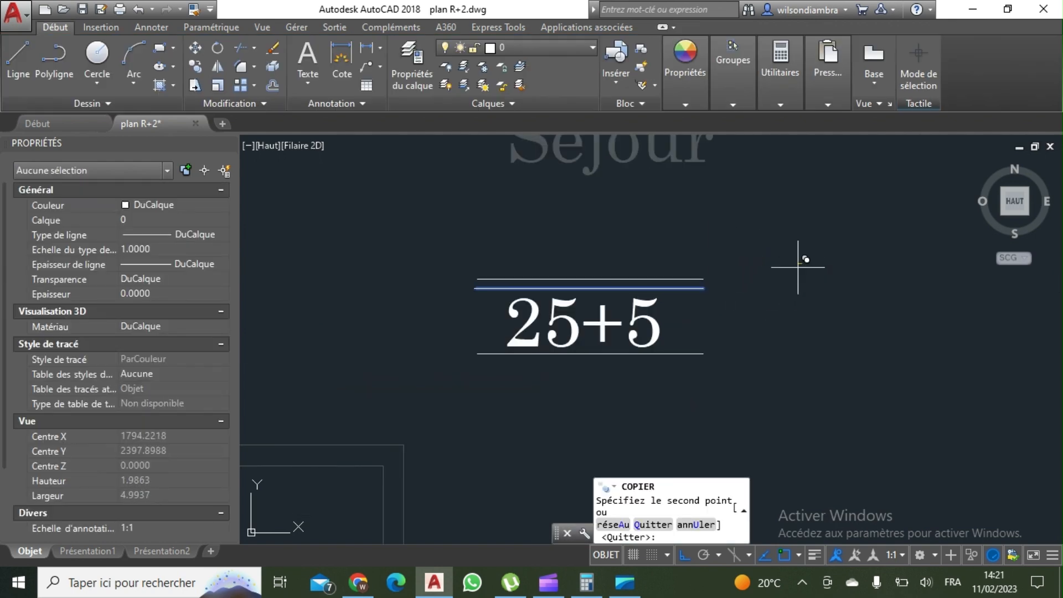
key(Escape)
Copy the line below the Séjour's 25+5 text slightly downward to form a double line
click(745, 342)
click(698, 355)
text(co)
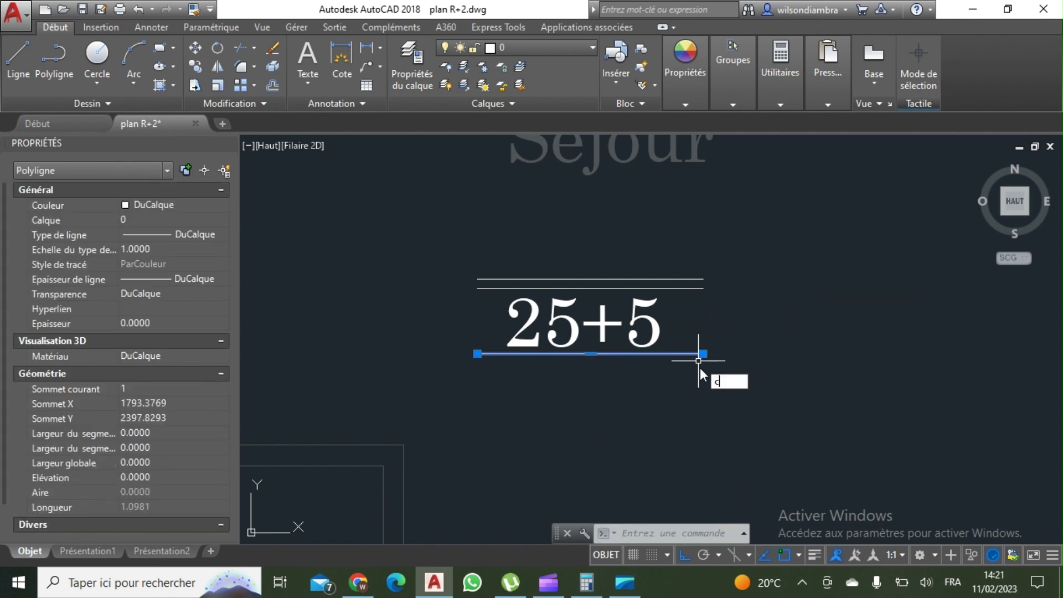
key(Return)
click(857, 300)
click(807, 320)
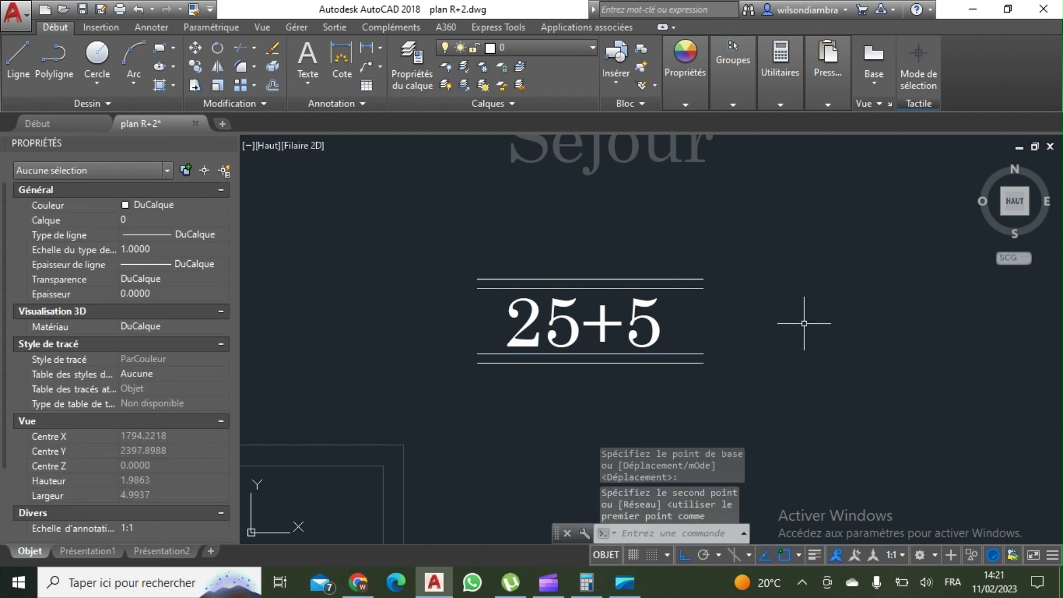
key(Escape)
Copy the Séjour's 25+5 text above its double line and change the copy to "Jumélé"
scroll(609, 349, down, 5)
scroll(609, 349, up, 4)
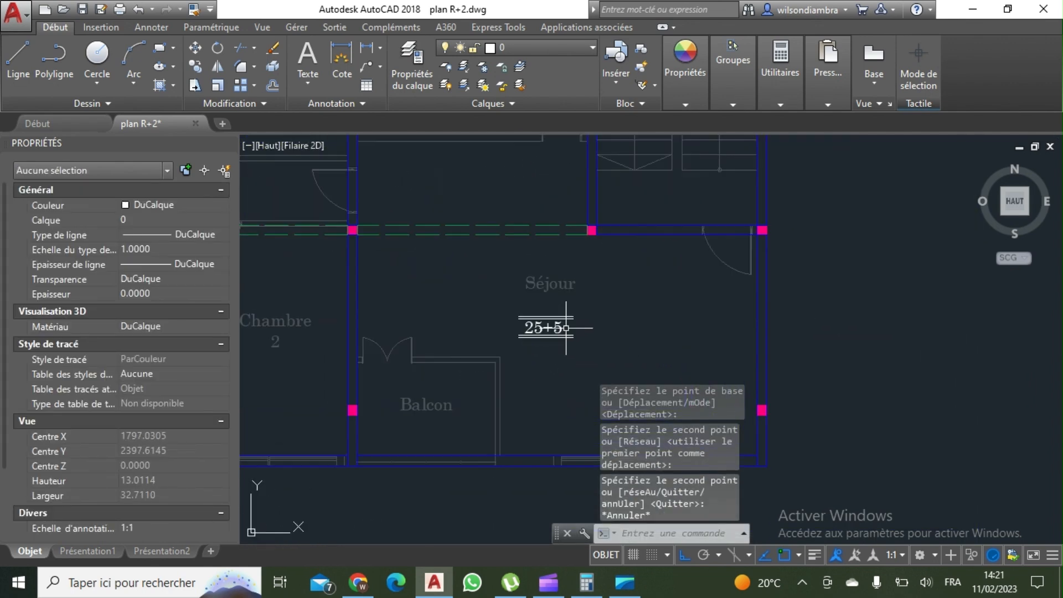
click(543, 331)
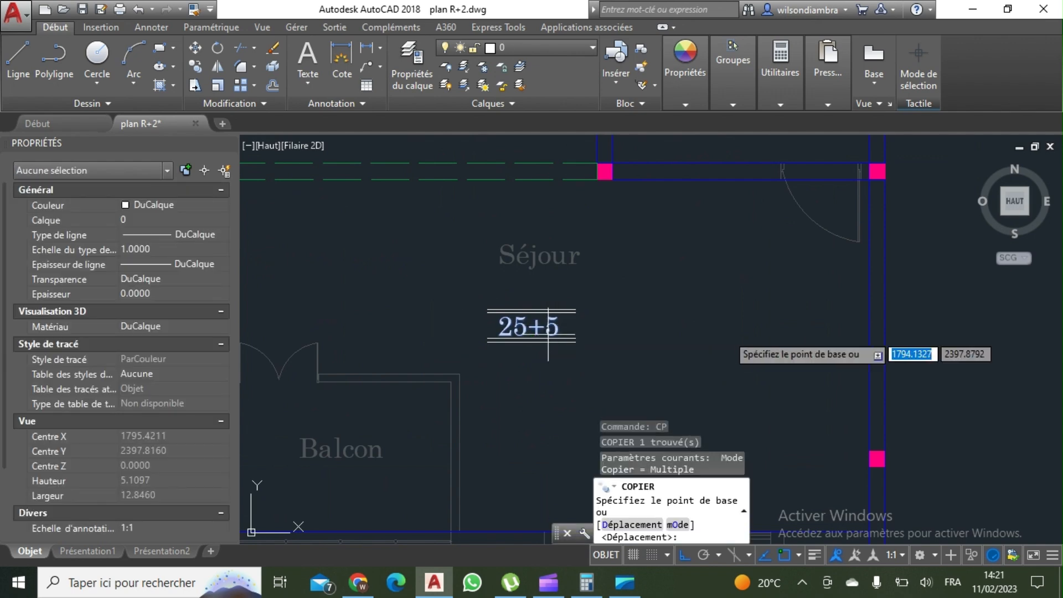
click(742, 329)
click(743, 295)
key(Escape)
double_click(560, 292)
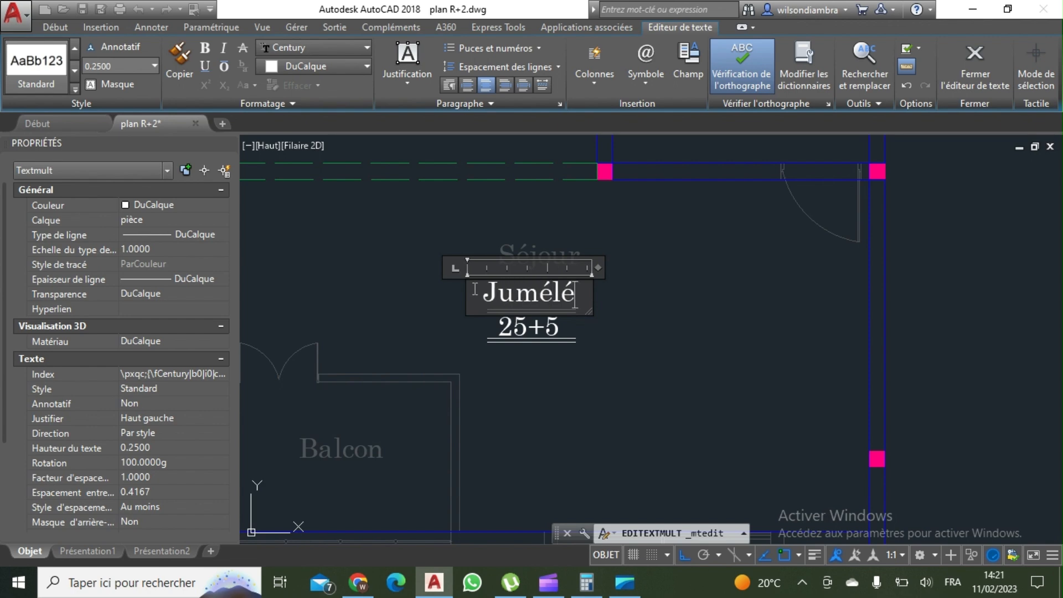
click(556, 393)
Copy the lined 25+5 label from the Suite parentale horizontally so it sits below the Cuisine name
scroll(547, 302, down, 6)
middle_drag(529, 277, 553, 344)
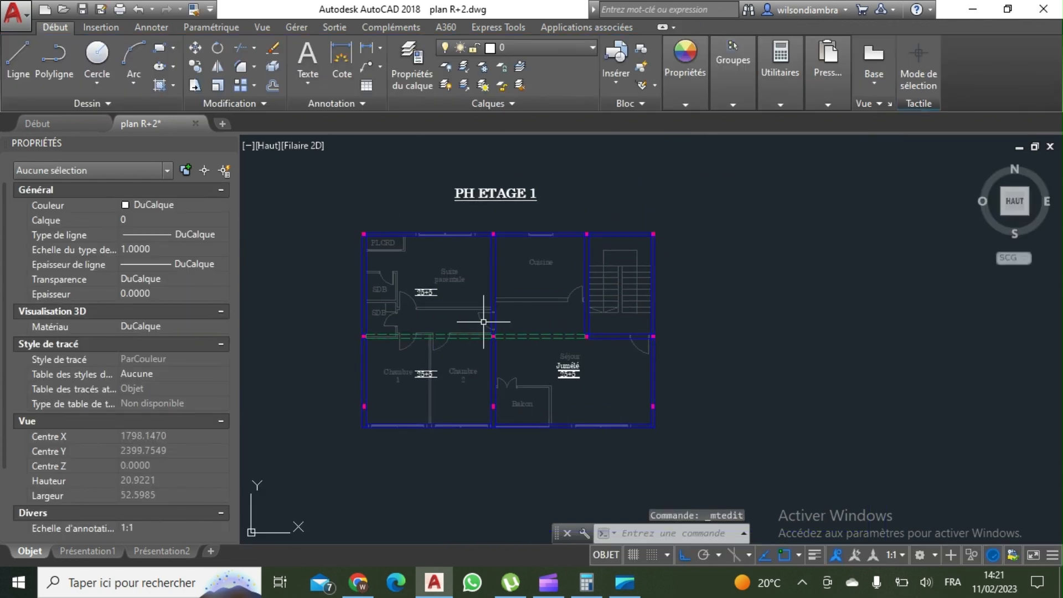
scroll(424, 297, up, 4)
click(465, 302)
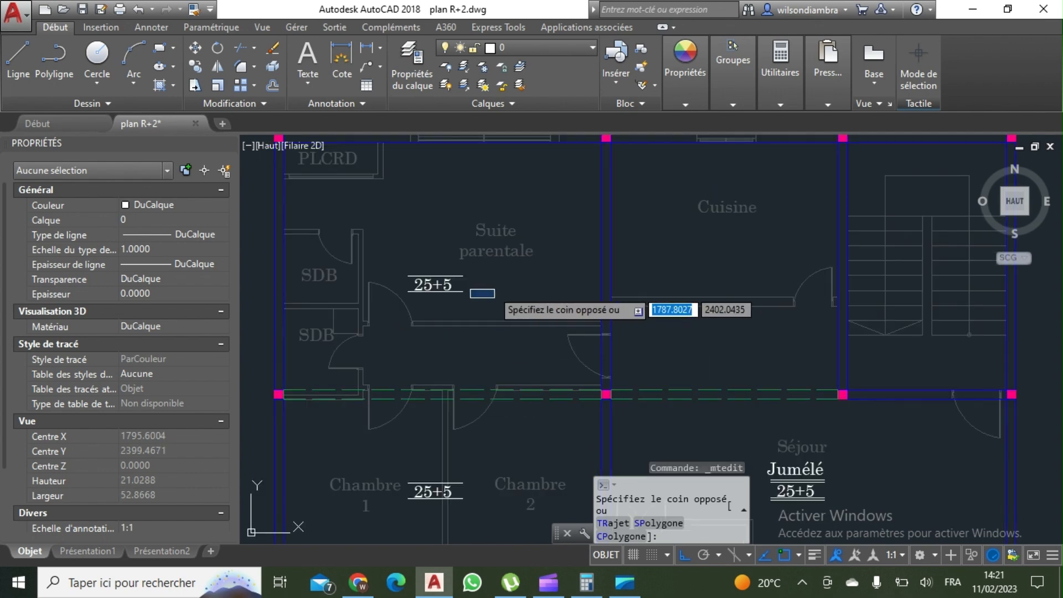
scroll(478, 299, up, 2)
click(433, 278)
text(p)
key(Return)
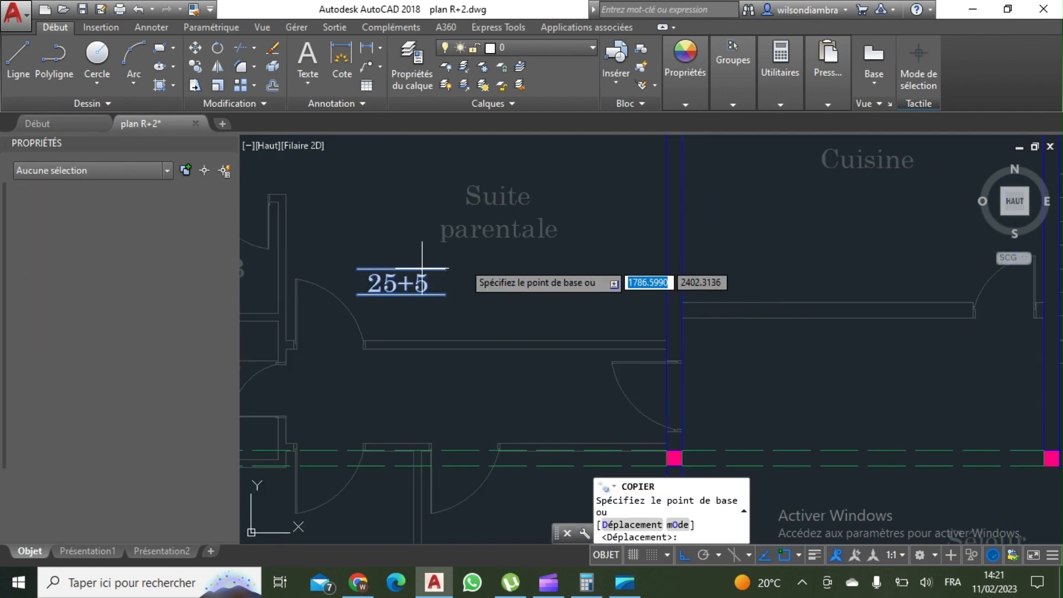
click(473, 267)
key(Escape)
middle_drag(869, 242, 728, 225)
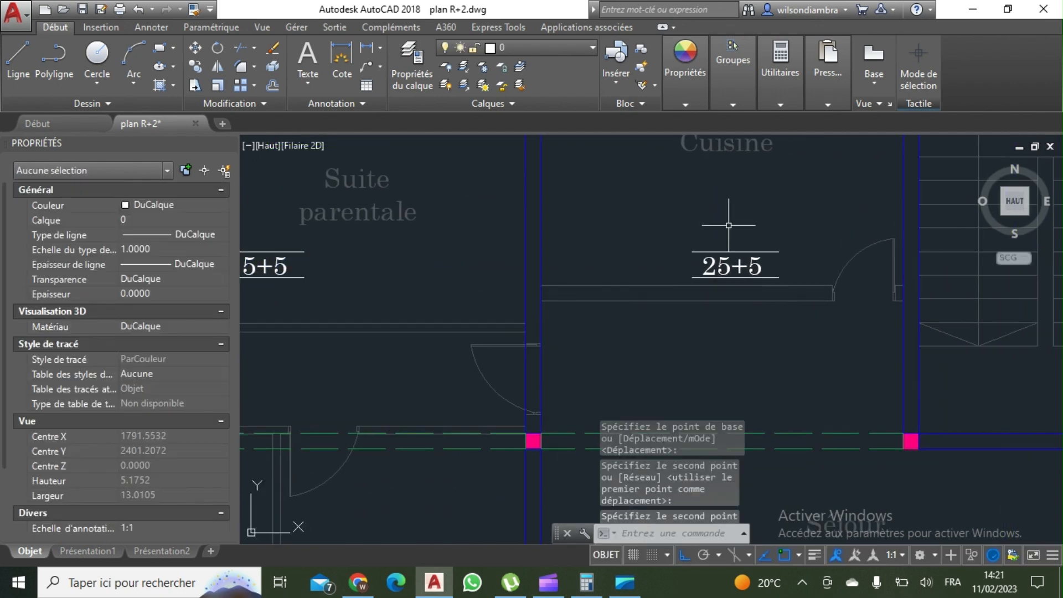
Change the copied slab label below the Cuisine name to 16+4
double_click(745, 266)
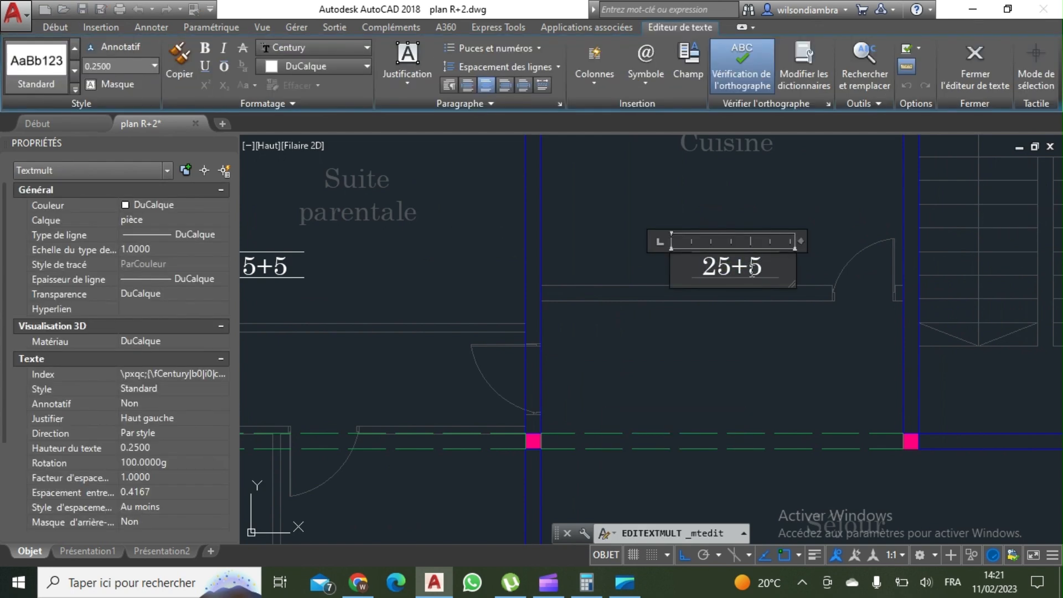
double_click(752, 270)
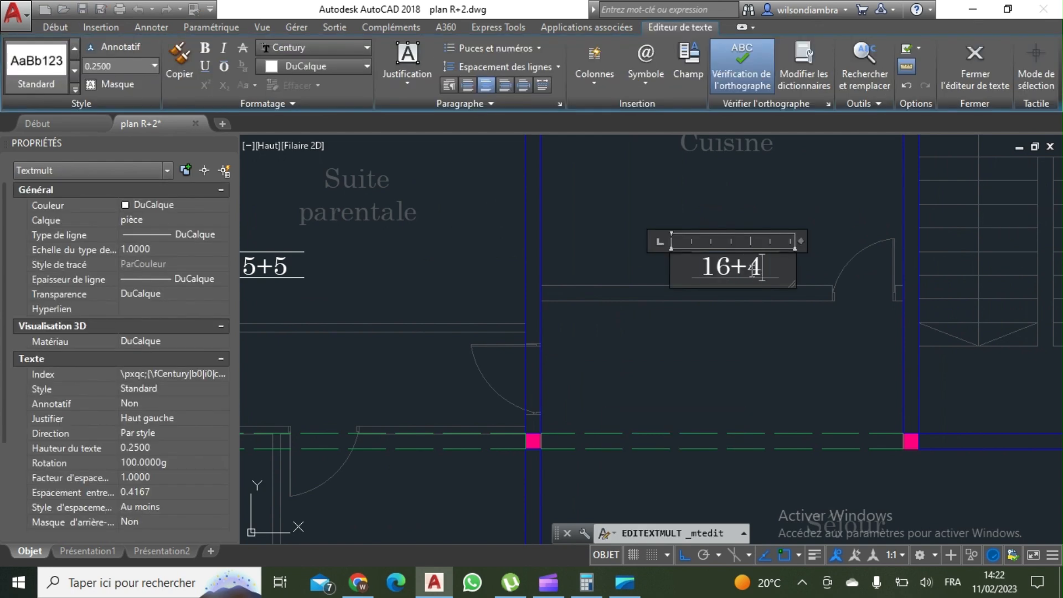
click(761, 322)
key(Escape)
Erase the beams, columns and slab labels on the PH ETAGE 2 plan
scroll(590, 240, down, 10)
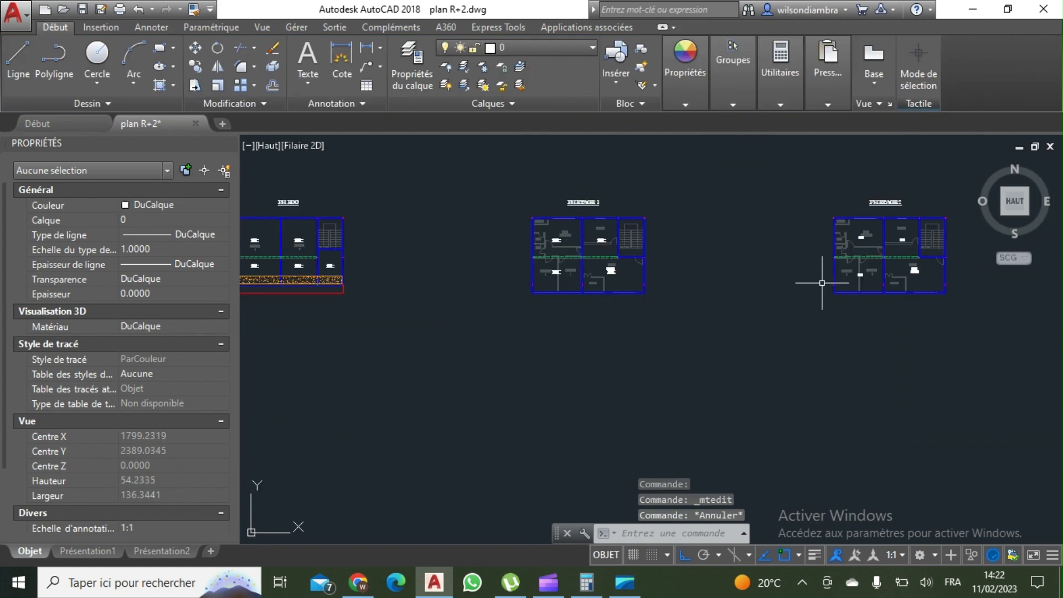
middle_drag(1001, 309, 884, 330)
click(884, 330)
click(679, 210)
key(Delete)
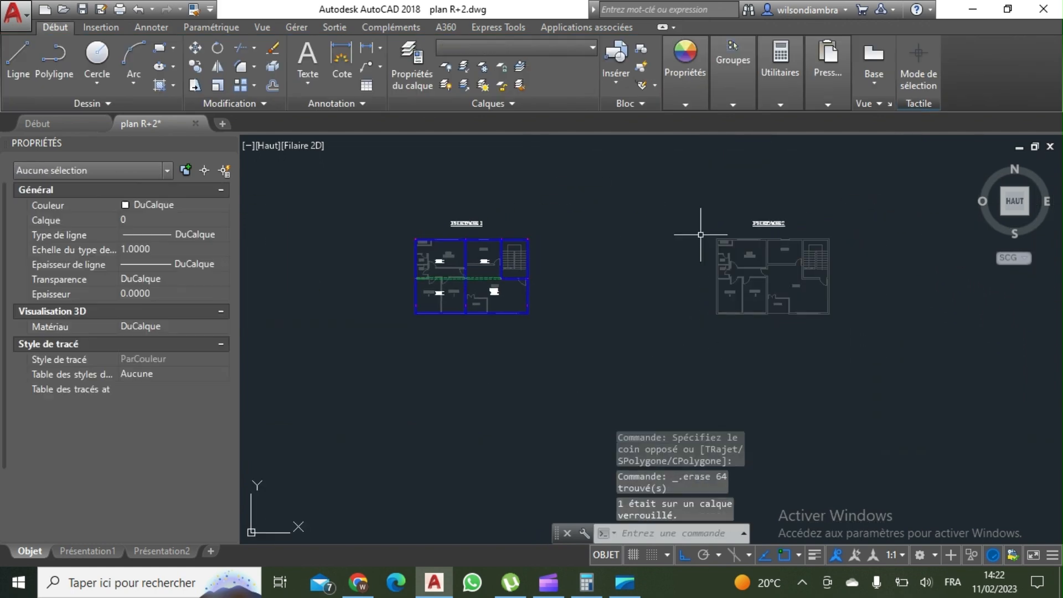
Copy the beams, columns and slab labels of PH ETAGE 1 horizontally by 40 units onto the PH ETAGE 2 plan
click(613, 371)
click(404, 234)
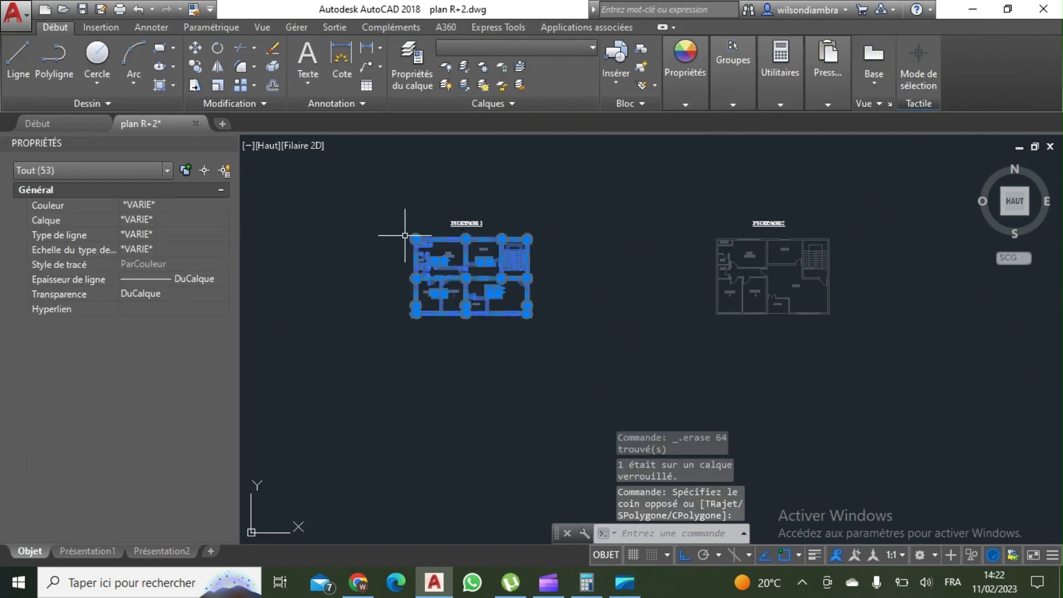
text(co)
key(Return)
click(483, 348)
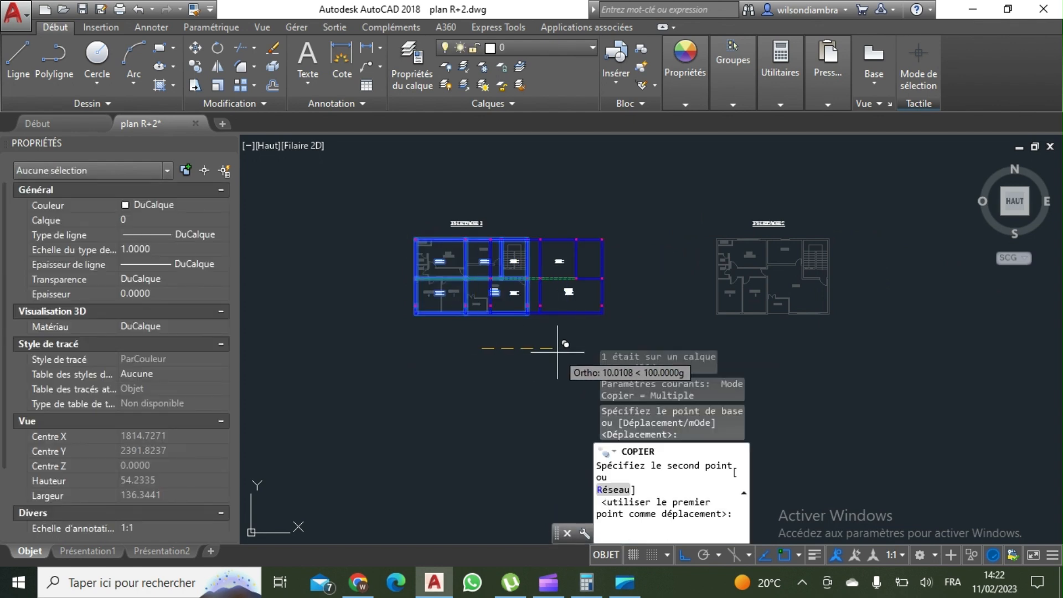
text(40)
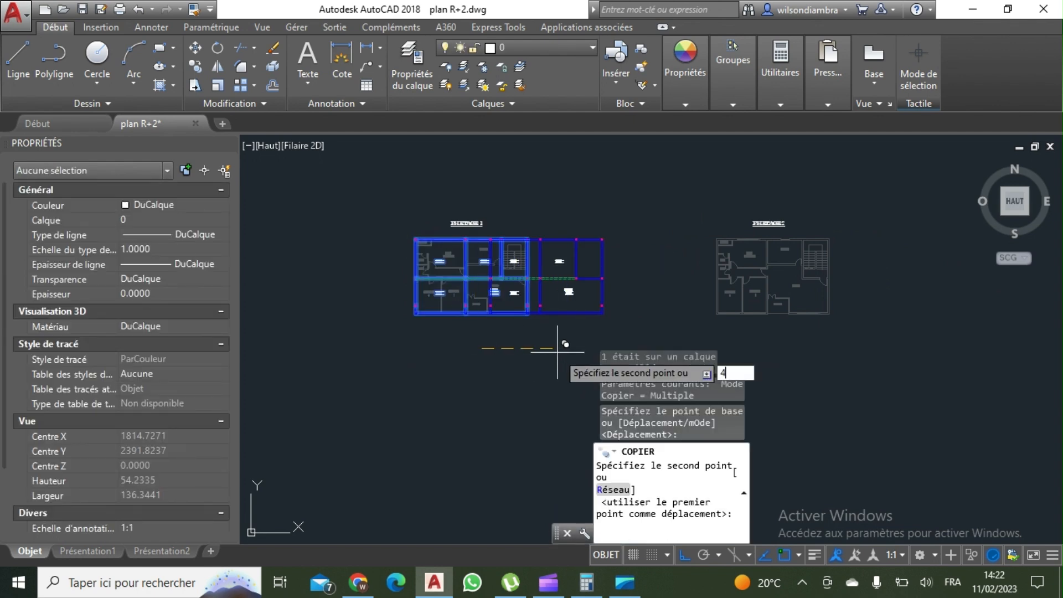
key(Return)
key(Escape)
Review the slab labels and structure on the PH RDC, PH ETAGE 1 and PH ETAGE 2 plans
scroll(845, 247, up, 5)
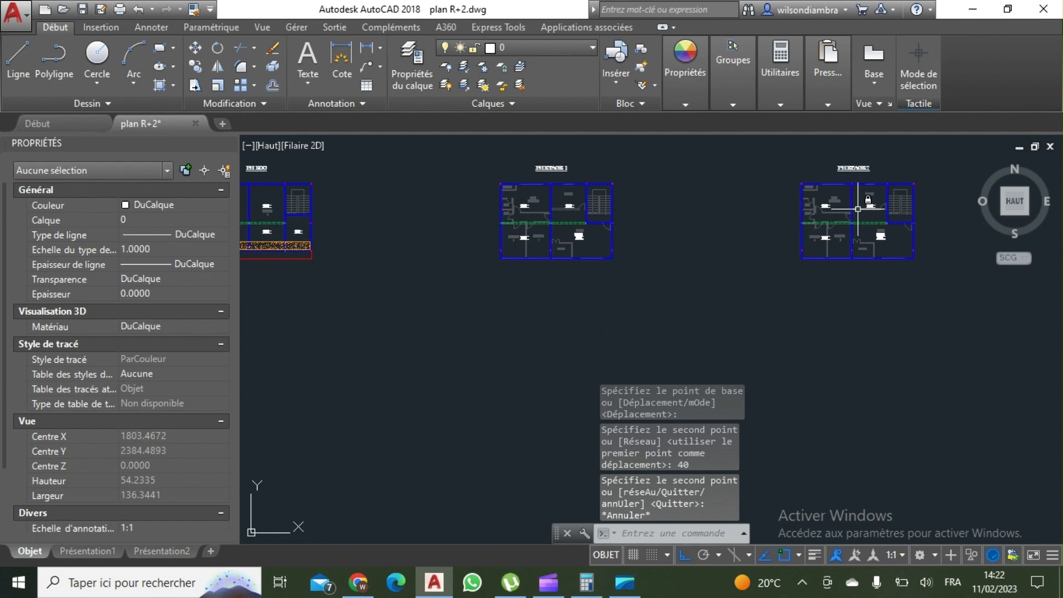
scroll(831, 242, down, 3)
scroll(750, 256, down, 4)
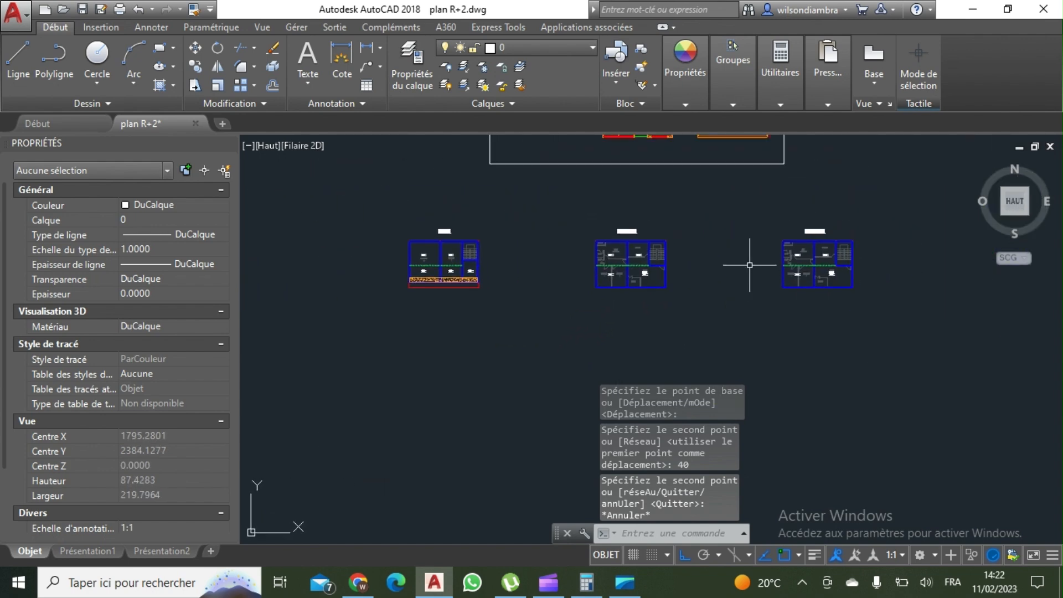
scroll(492, 249, up, 4)
scroll(474, 256, down, 2)
scroll(420, 259, up, 1)
scroll(421, 257, up, 3)
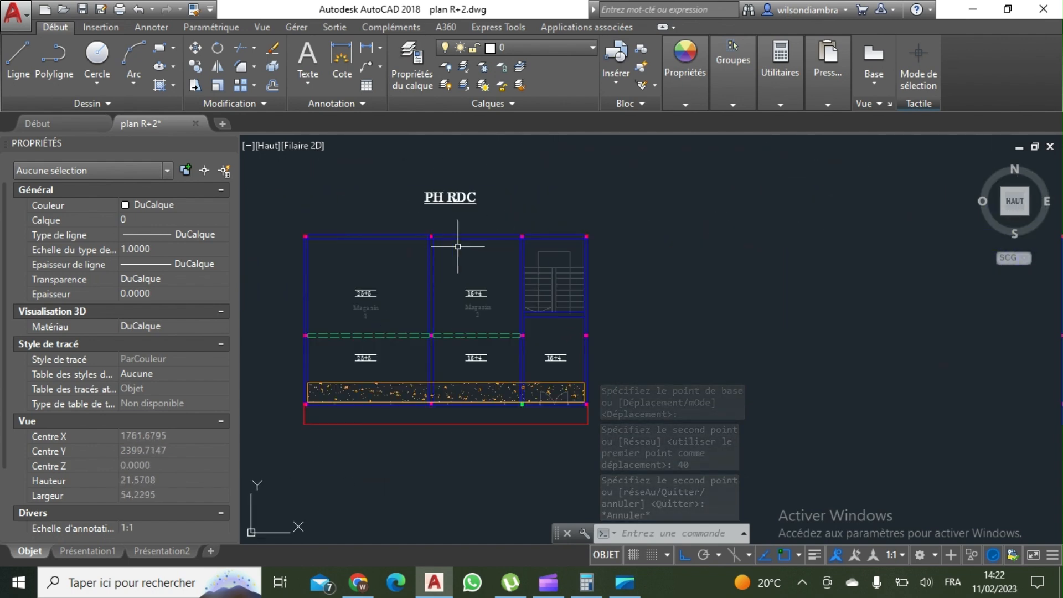
scroll(453, 250, down, 5)
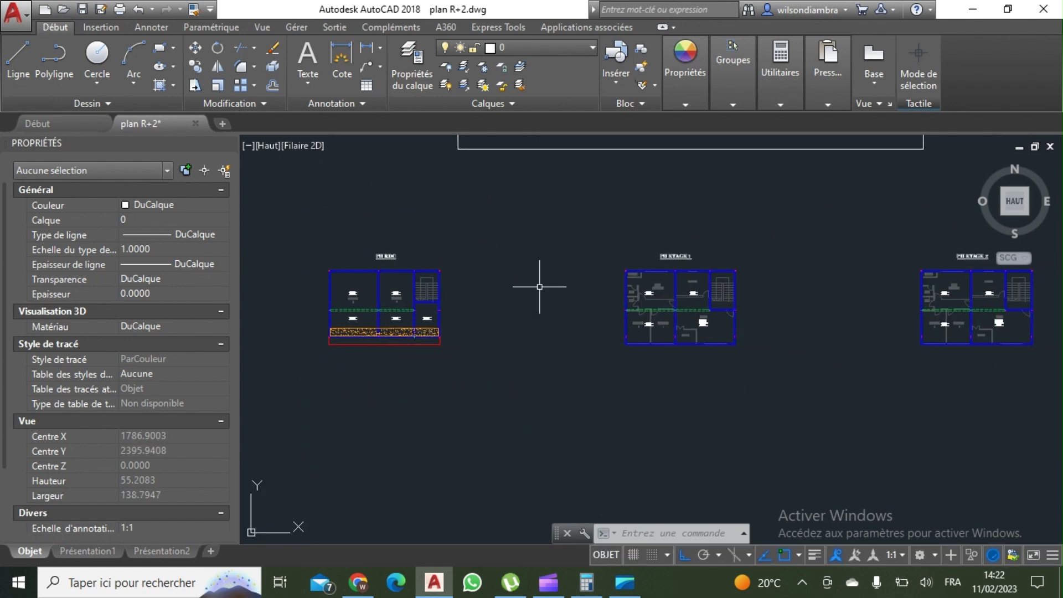
scroll(682, 254, up, 5)
scroll(687, 274, down, 4)
middle_drag(686, 275, 453, 306)
scroll(757, 318, up, 6)
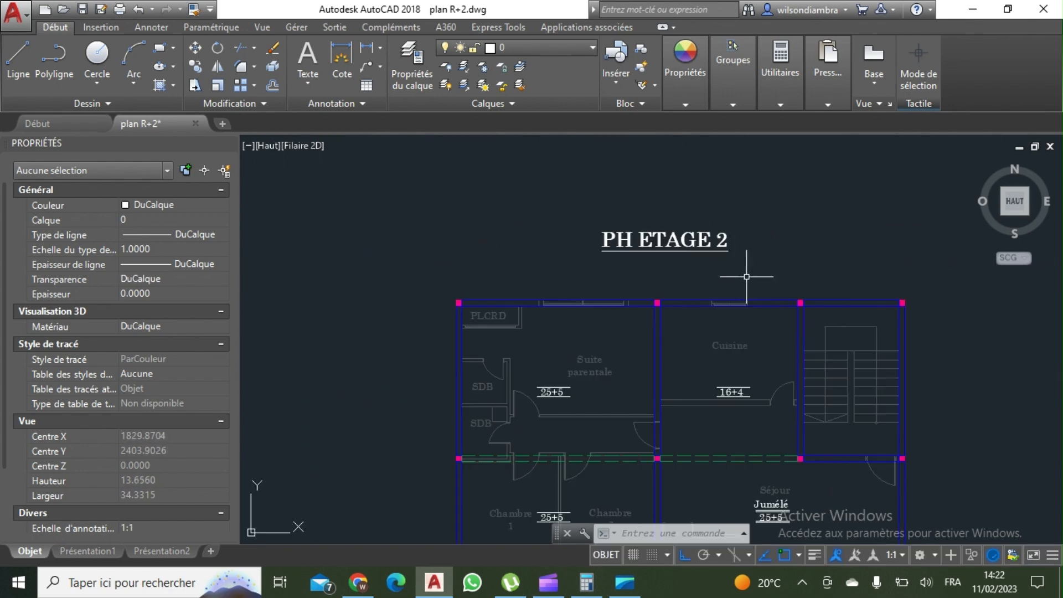
scroll(747, 279, down, 2)
scroll(716, 255, down, 6)
middle_drag(553, 305, 736, 313)
scroll(658, 297, up, 7)
scroll(659, 297, down, 5)
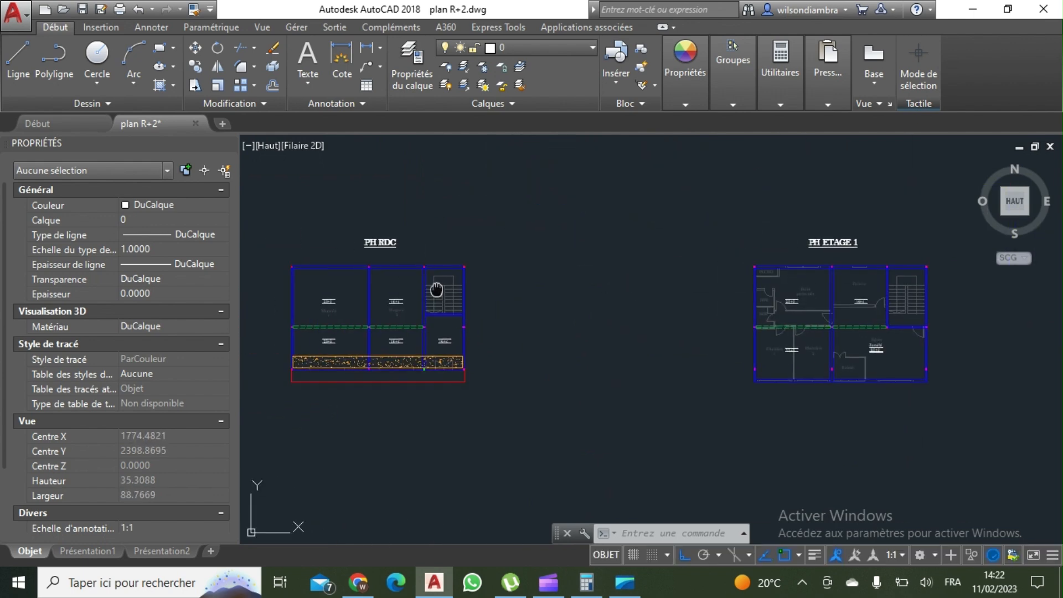
middle_drag(436, 290, 580, 335)
scroll(489, 335, down, 4)
Copy the 25+5 text of Magasin 1 on the PH RDC plan to just above the upper horizontal beam
scroll(490, 335, up, 8)
scroll(416, 396, up, 2)
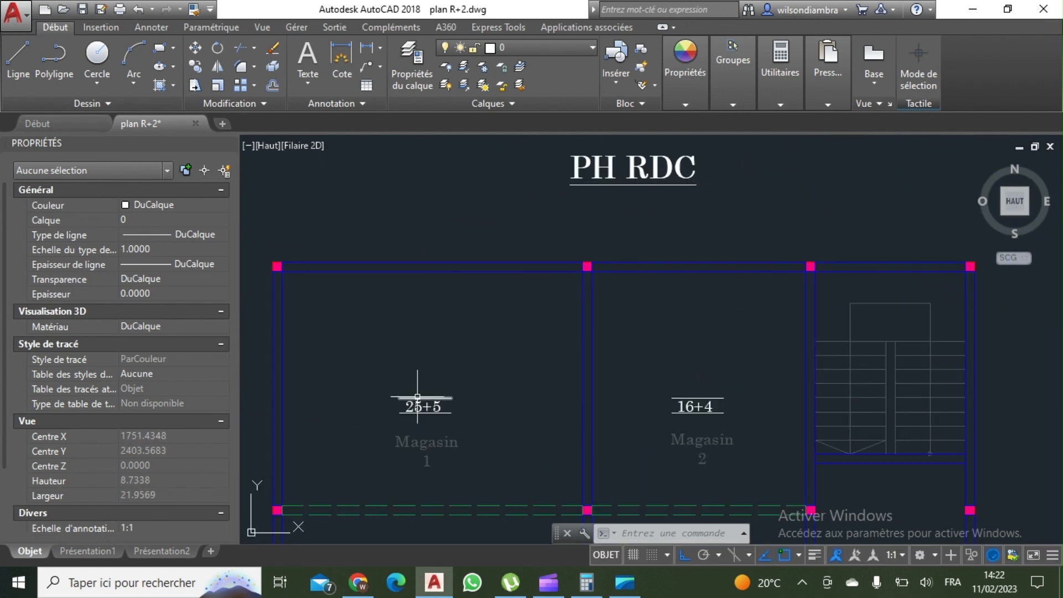
click(424, 402)
click(430, 395)
click(195, 67)
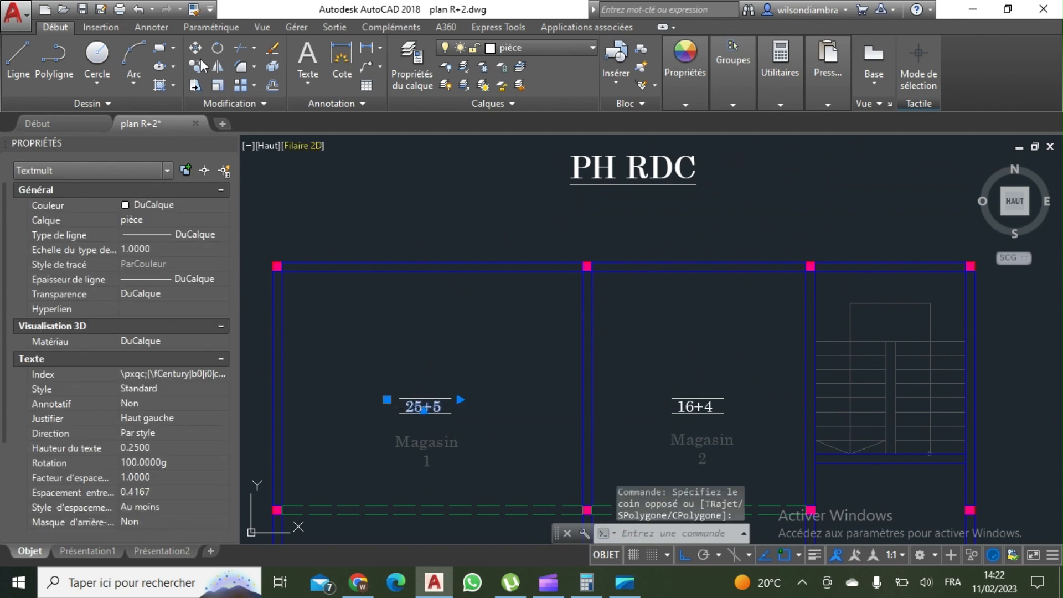
scroll(429, 406, up, 4)
click(422, 406)
scroll(411, 213, down, 4)
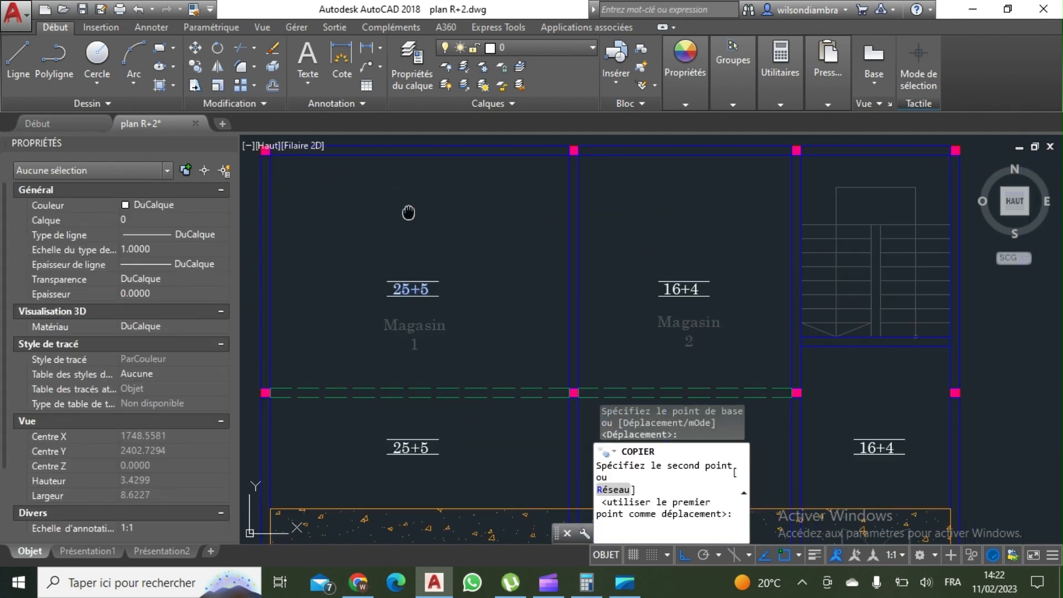
middle_drag(409, 212, 411, 360)
scroll(412, 261, up, 4)
click(457, 317)
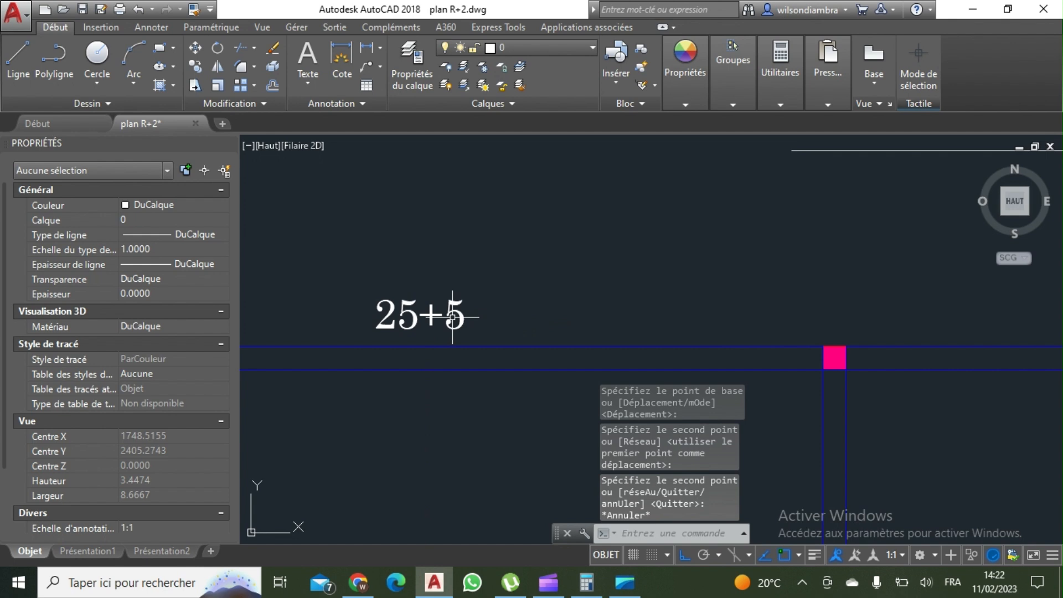
Change the text copied above the upper beam of Magasin 1 to "A1.(20x50)"
double_click(388, 316)
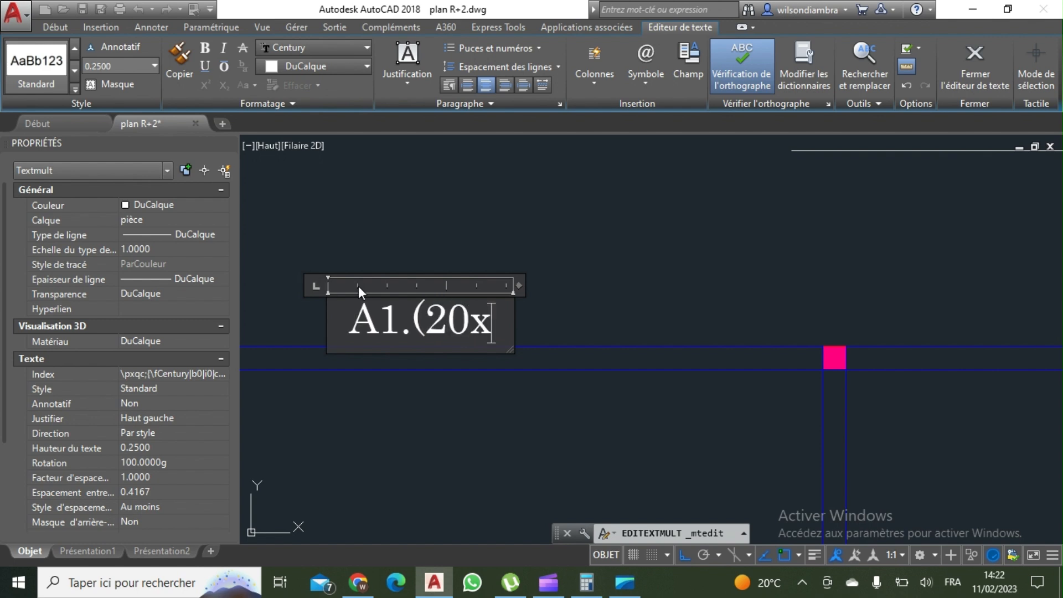
scroll(360, 293, down, 5)
scroll(466, 246, up, 3)
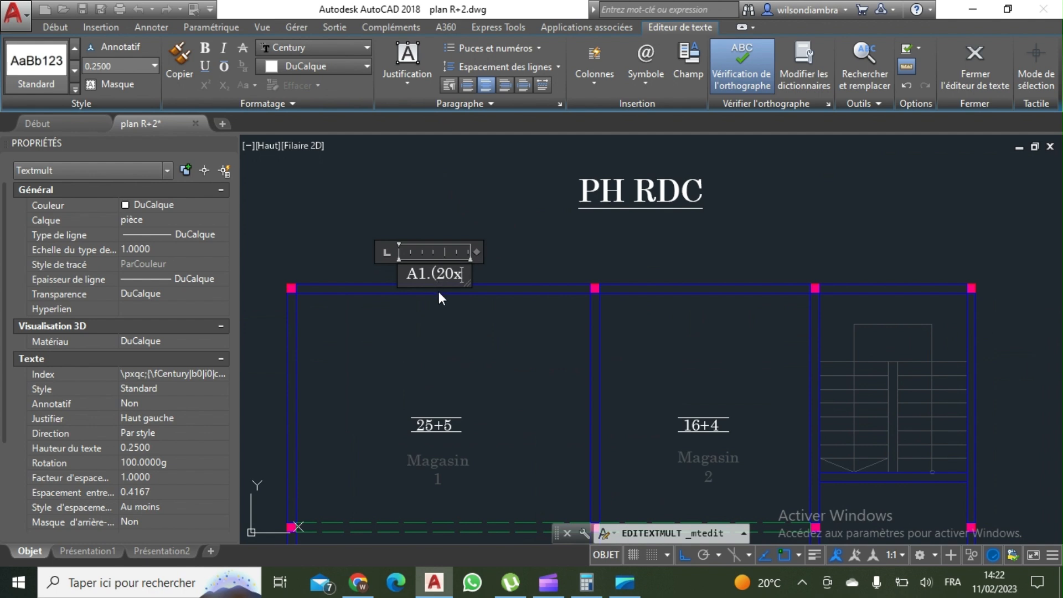
text(50))
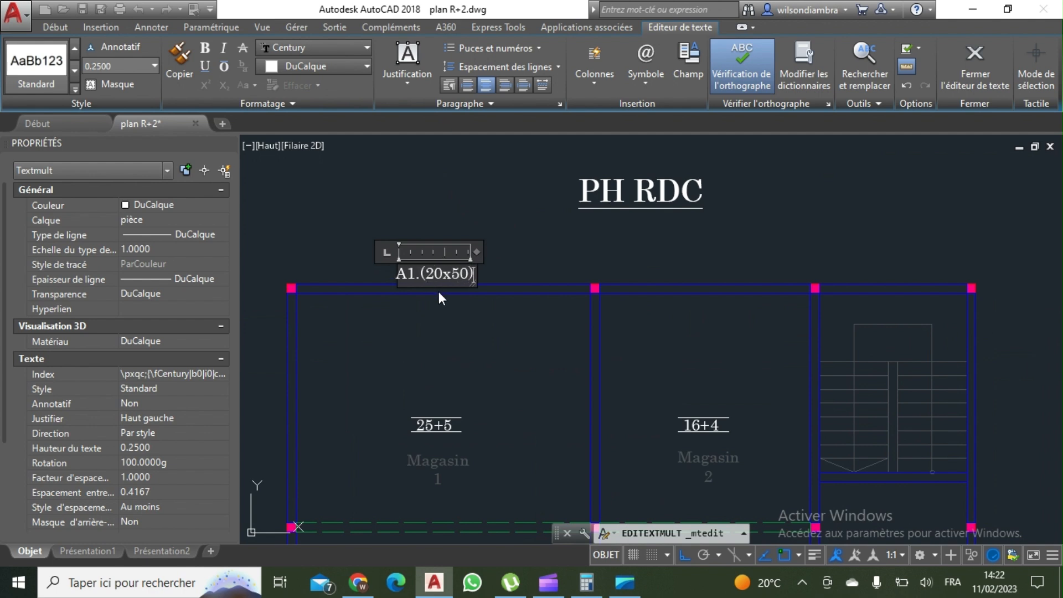
click(485, 384)
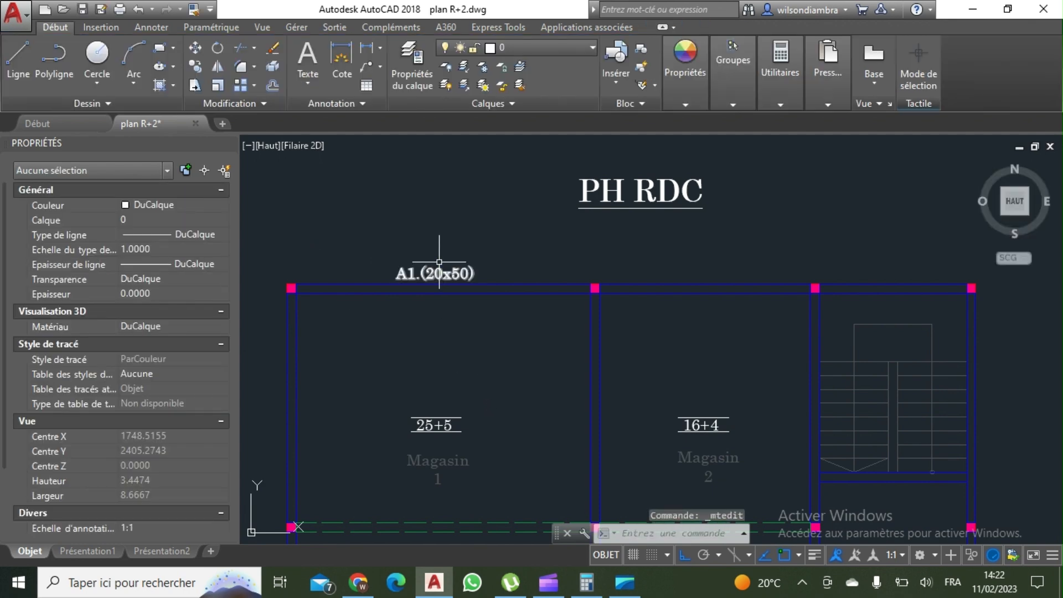
Copy the A1.(20x50) label horizontally above the upper beams of Magasin 2 and the stairwell on the PH RDC plan
click(435, 279)
text(c)
key(Return)
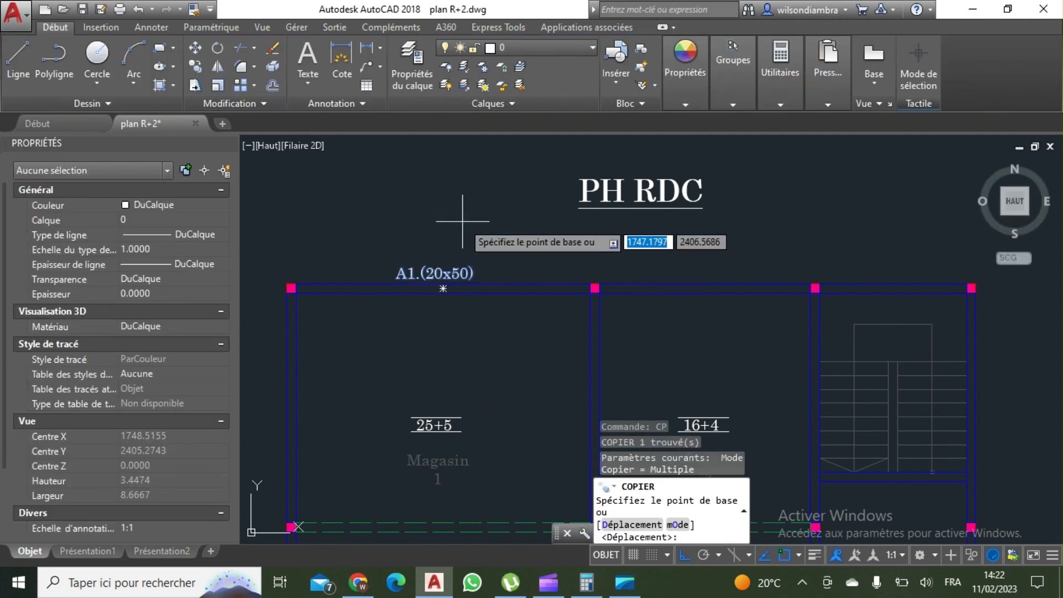
click(466, 227)
click(919, 228)
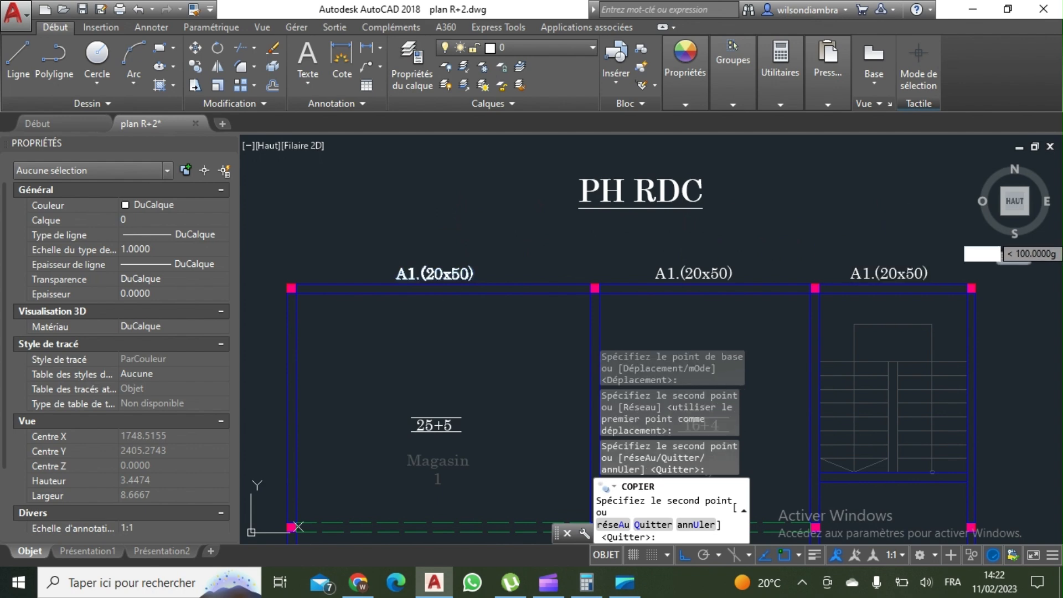
key(Escape)
Change the beam labels above Magasin 2 and the stairwell to "A1.(20x40)"
middle_drag(860, 231, 764, 217)
double_click(626, 257)
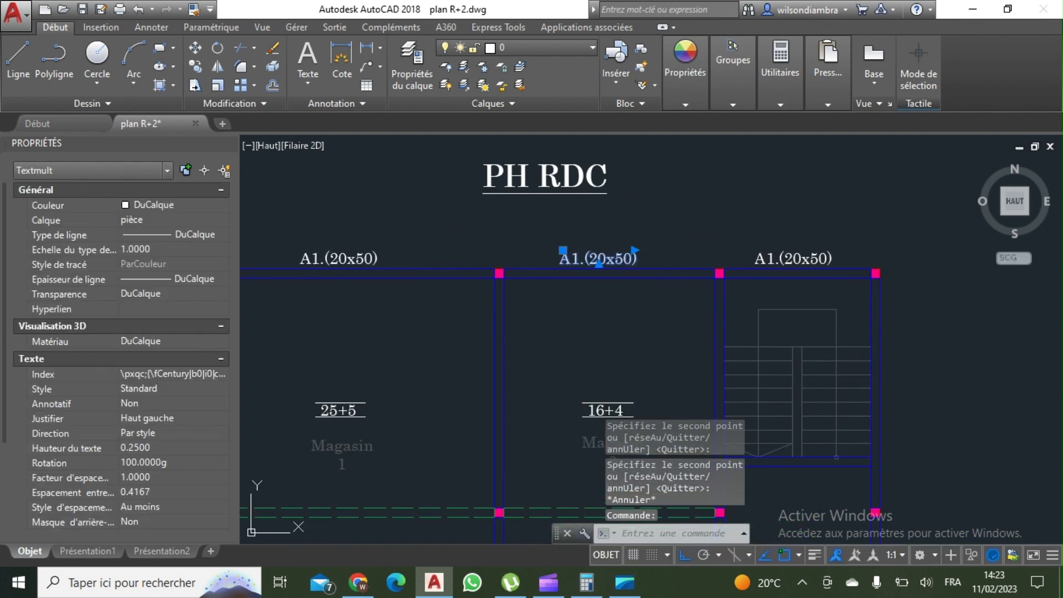
drag(613, 261, 625, 261)
text(4)
click(691, 215)
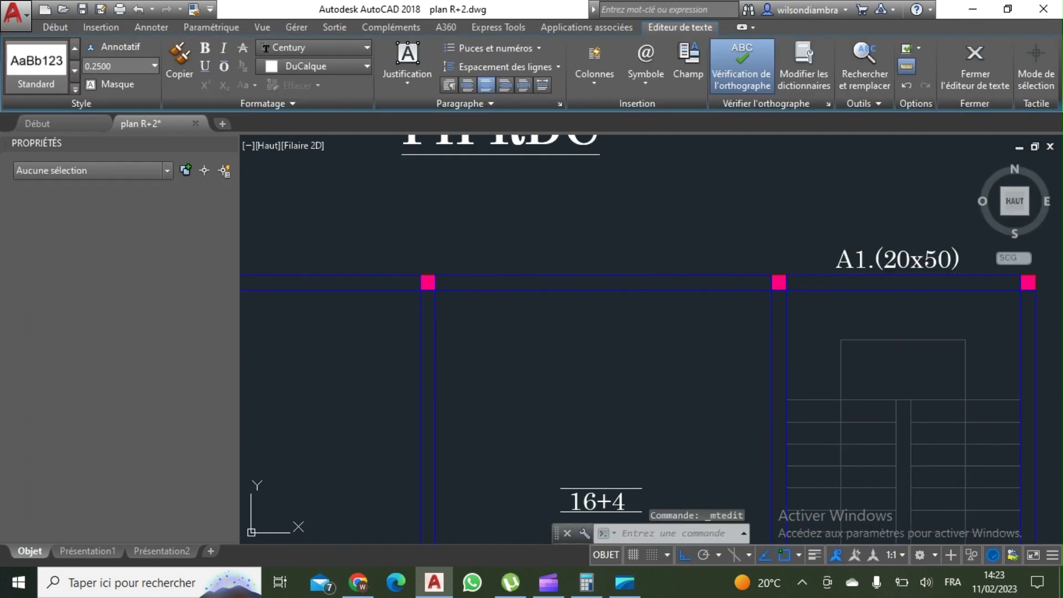
double_click(686, 246)
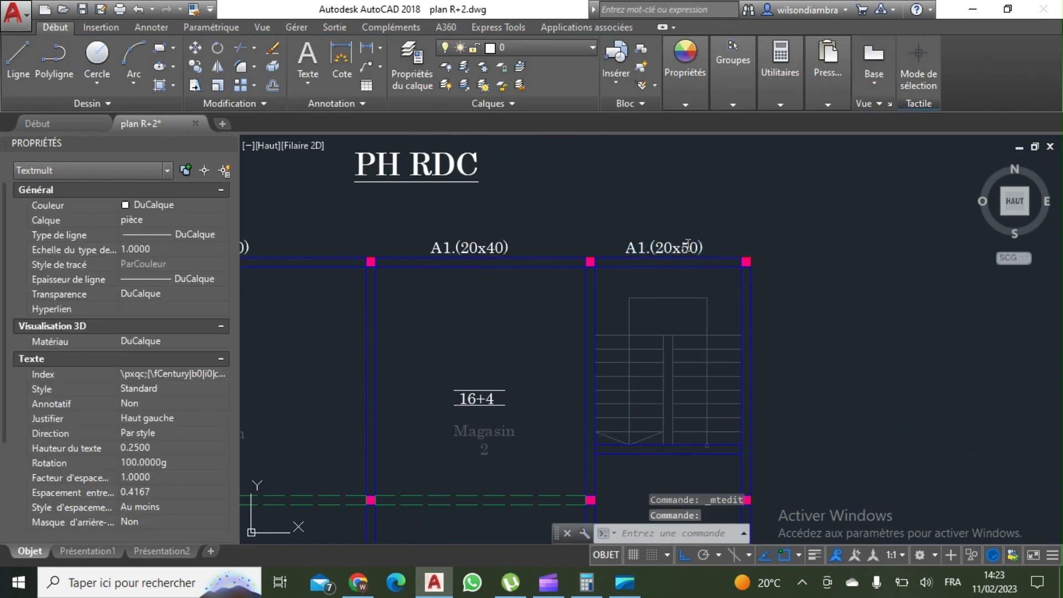
click(782, 227)
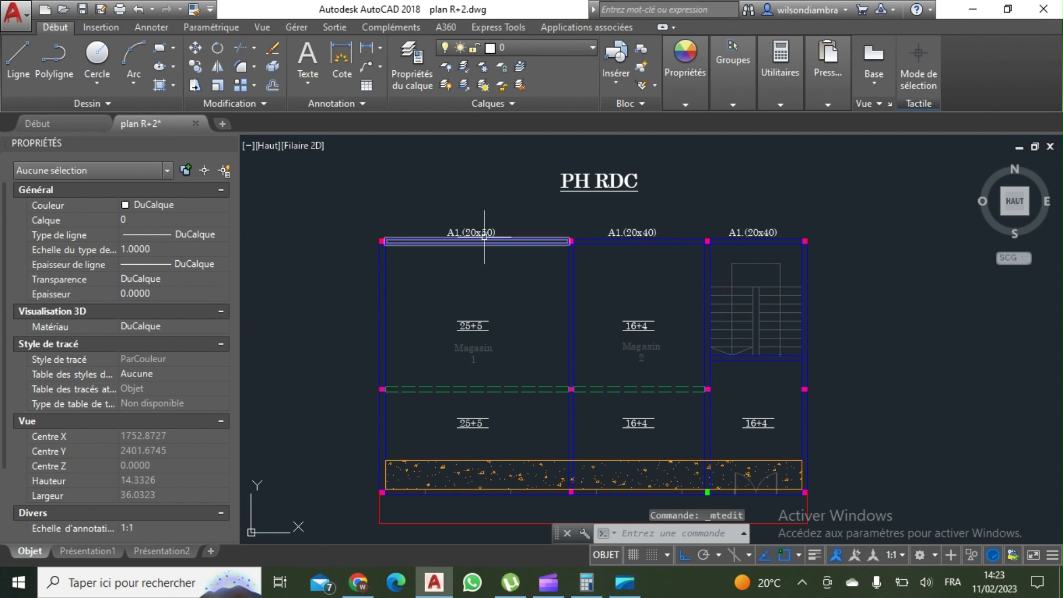
Copy the three upper beam labels straight down to just below the lower horizontal beam of the PH RDC plan
click(485, 235)
click(606, 233)
key(Escape)
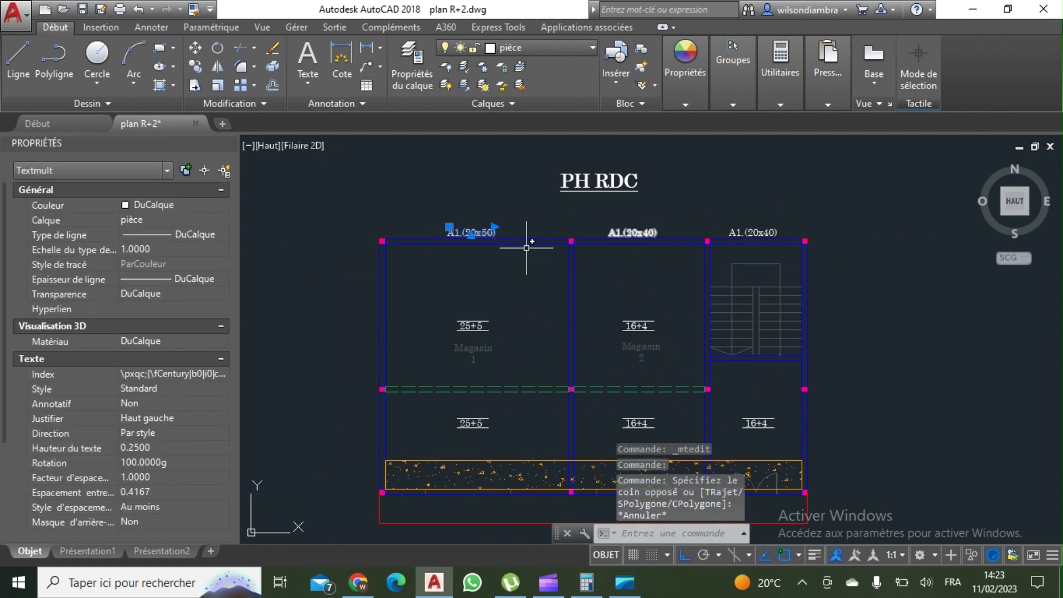
scroll(497, 235, up, 4)
scroll(475, 258, down, 2)
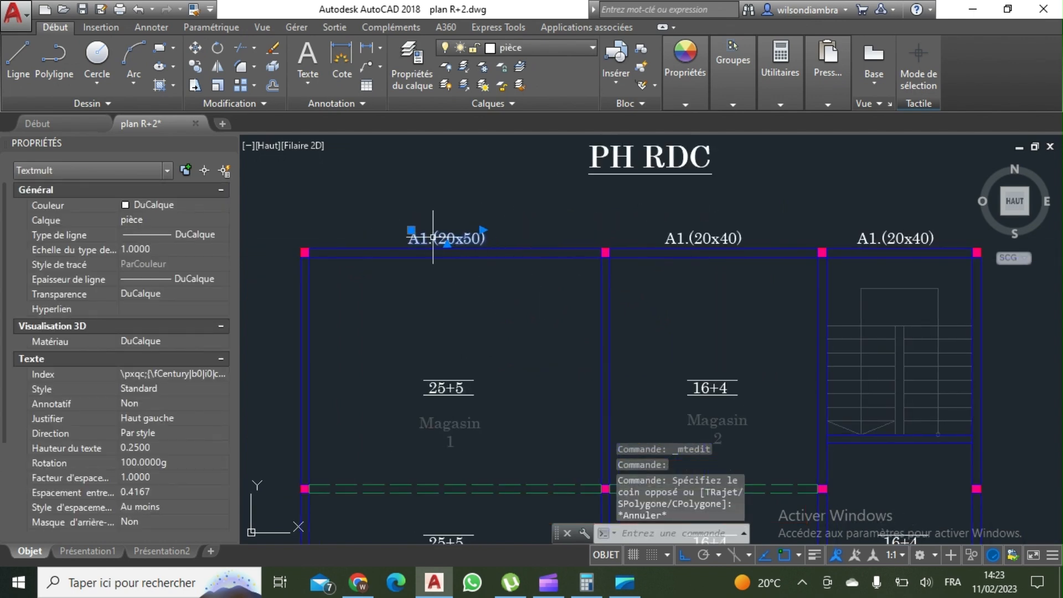
scroll(648, 235, up, 3)
scroll(692, 232, down, 3)
click(722, 227)
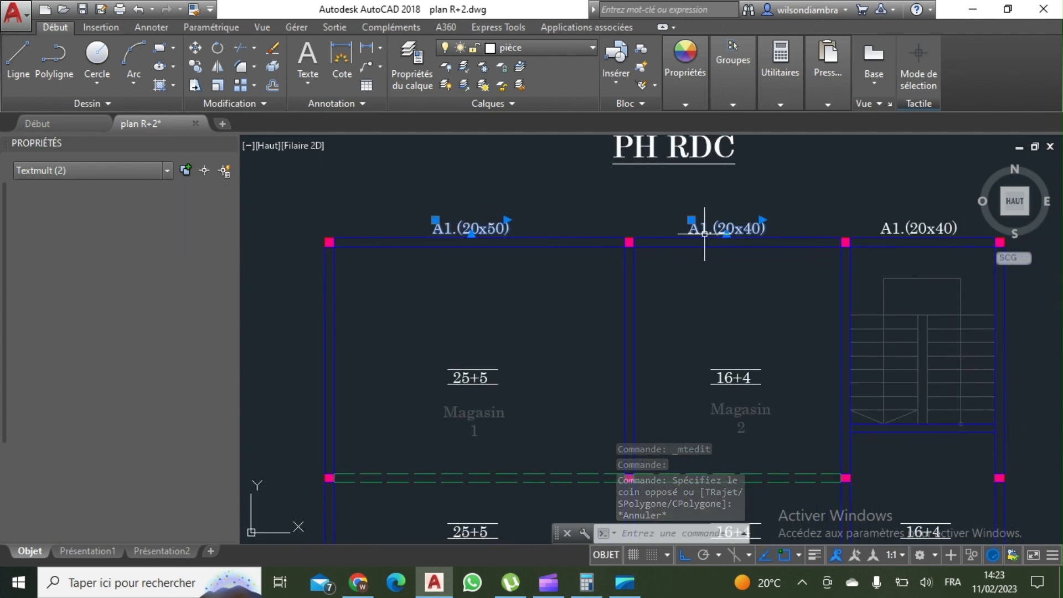
click(912, 227)
scroll(509, 160, down, 2)
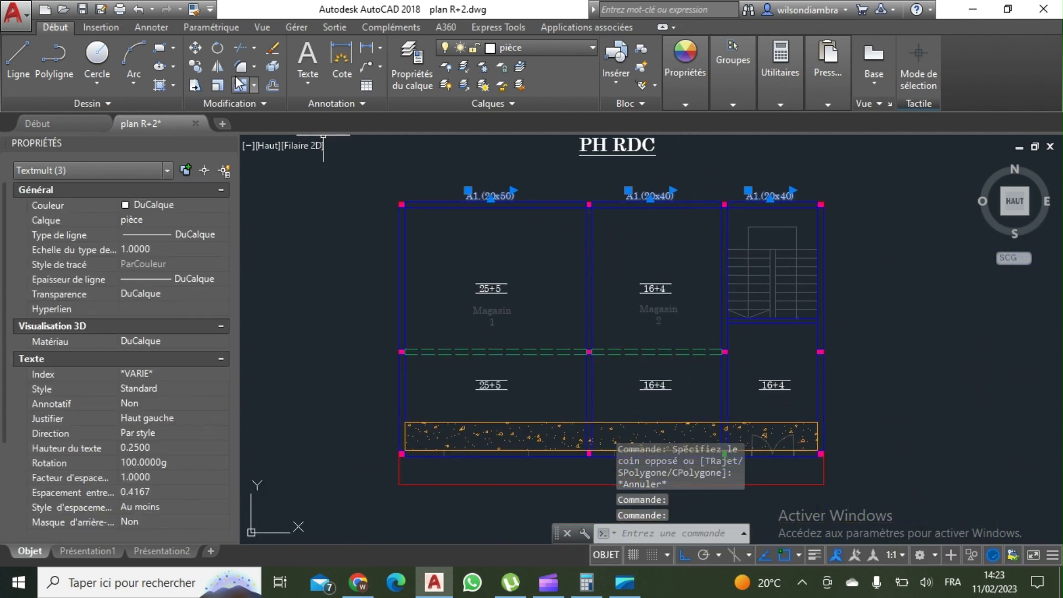
click(199, 73)
middle_drag(786, 268, 720, 242)
click(874, 170)
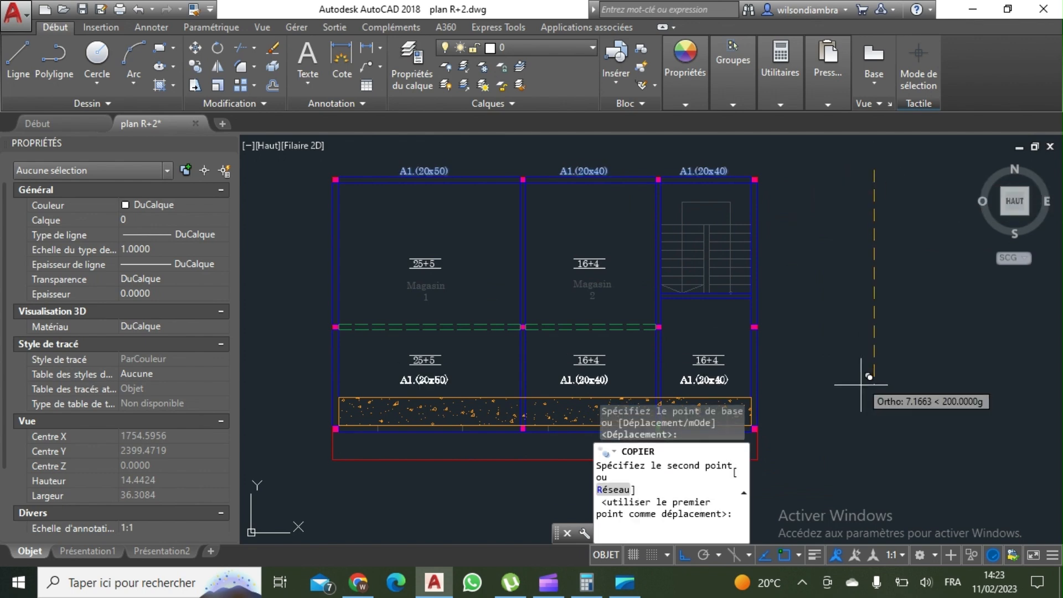
middle_drag(862, 432, 832, 314)
click(831, 318)
key(Escape)
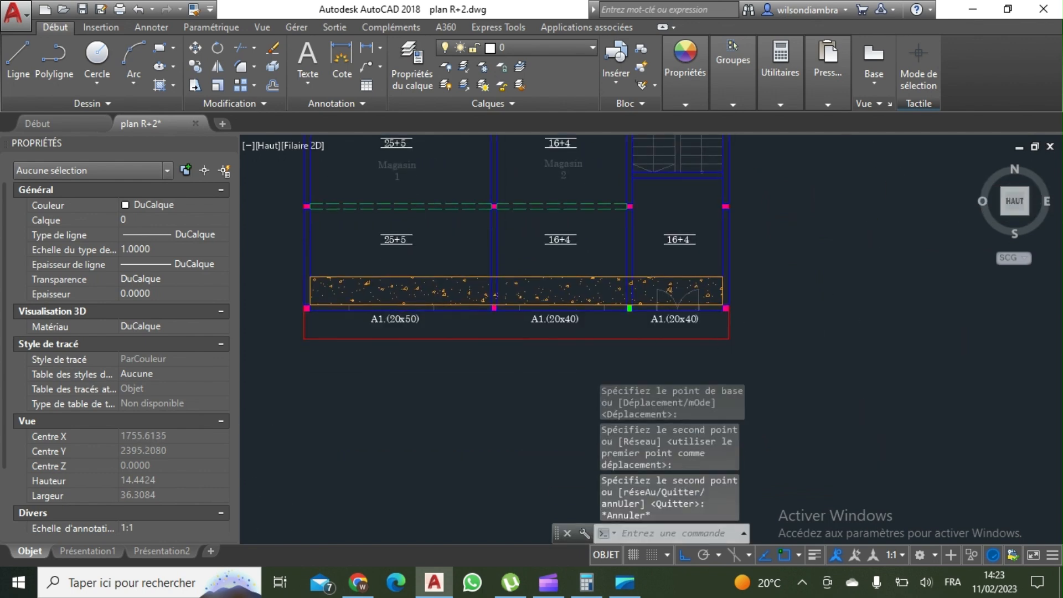
Copy the A1.(20x50) label above Magasin 1 horizontally to the free area outside the plan's upper left corner
scroll(576, 368, down, 2)
scroll(467, 265, up, 2)
middle_drag(466, 371, 473, 404)
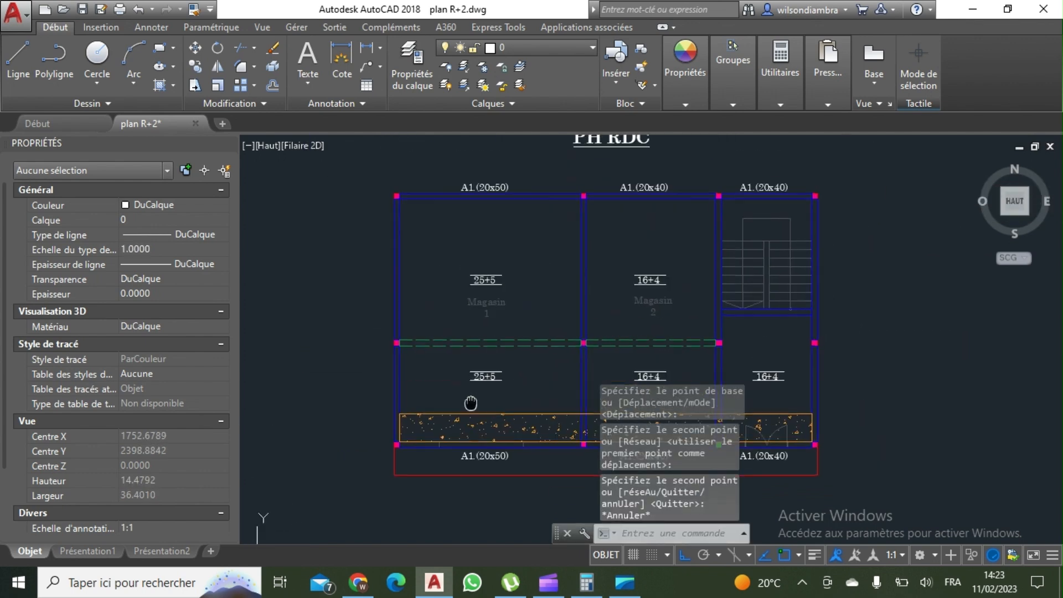
click(474, 189)
click(191, 68)
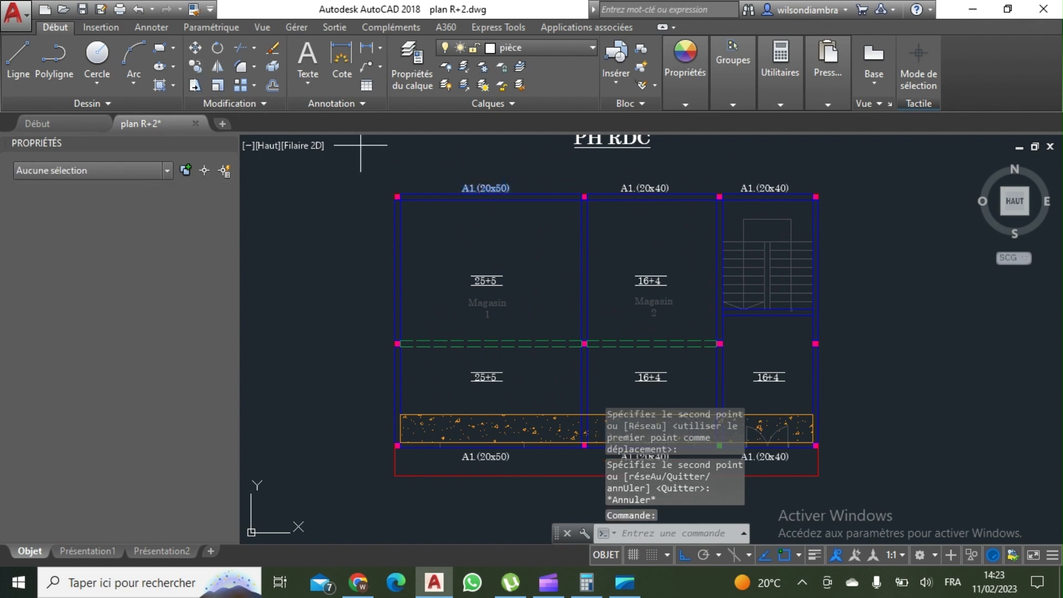
click(491, 161)
click(346, 182)
key(Escape)
Rotate the A1.(20x50) label outside the upper left corner to vertical so that it reads upward
click(349, 211)
click(310, 166)
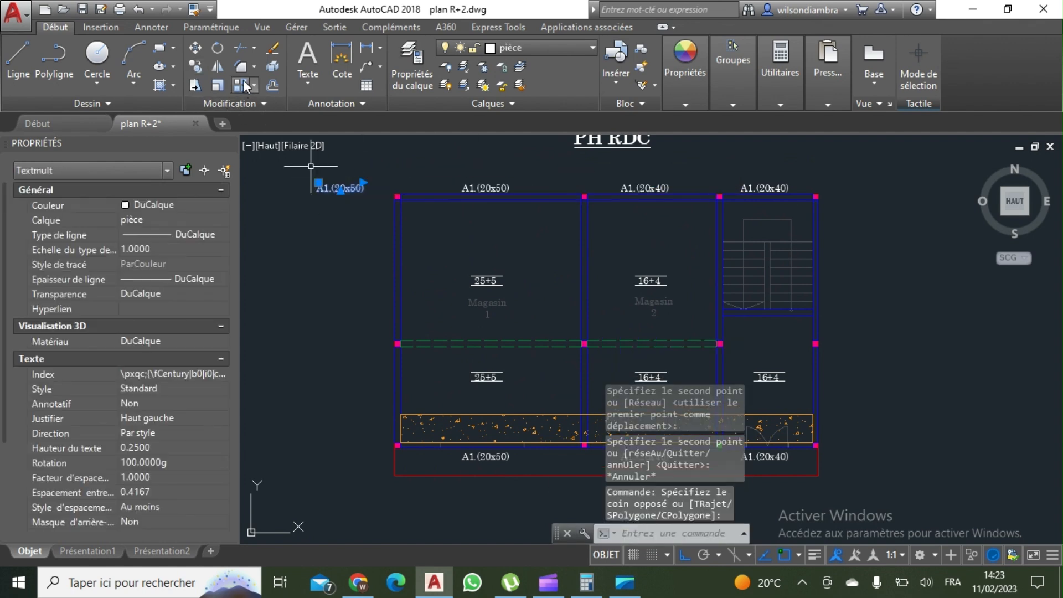
click(217, 48)
middle_drag(299, 230, 325, 320)
click(310, 272)
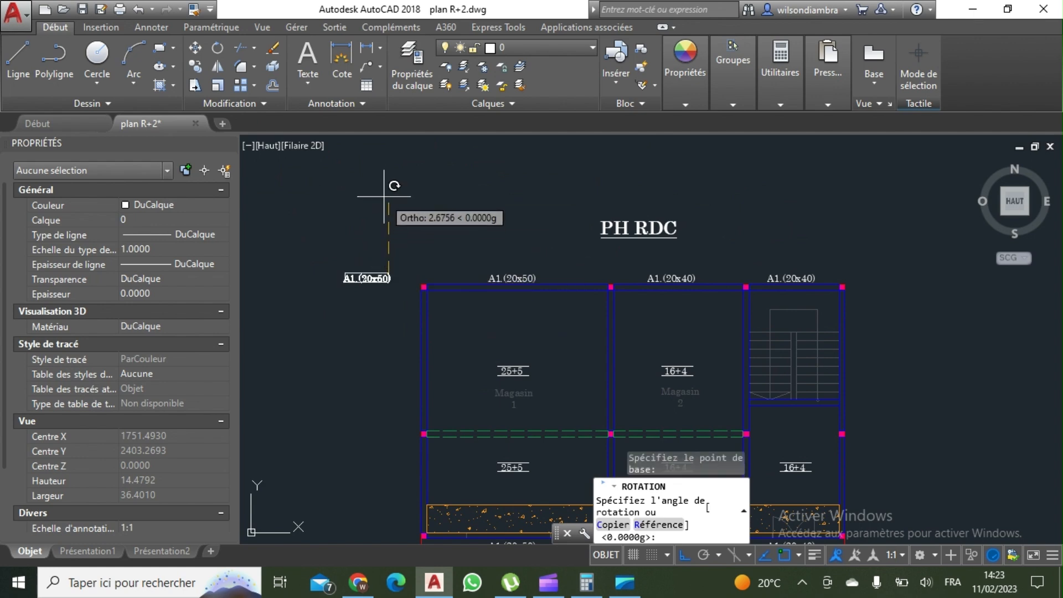
click(311, 334)
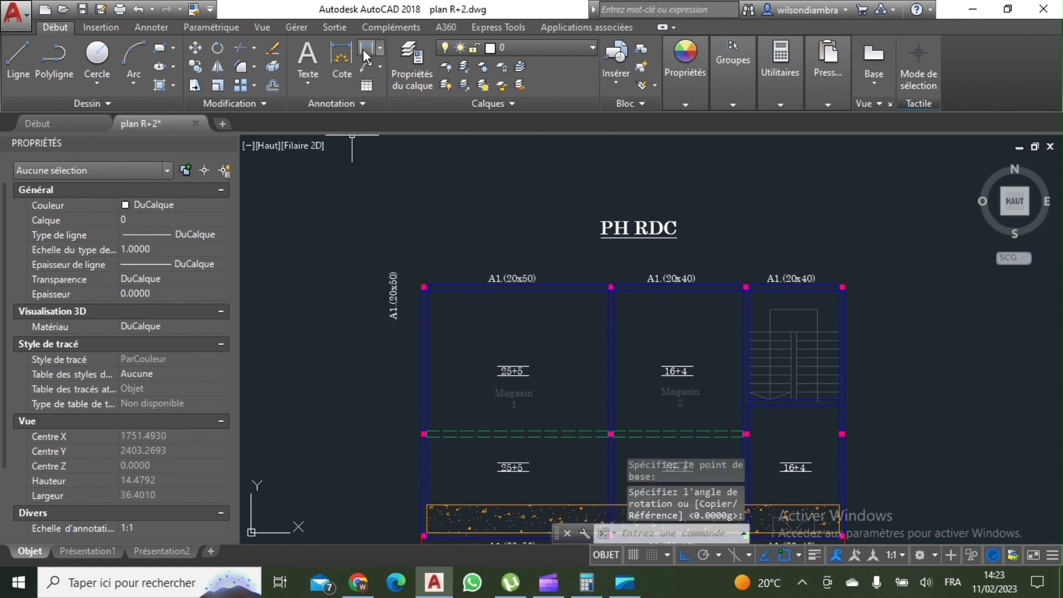
click(365, 51)
click(423, 287)
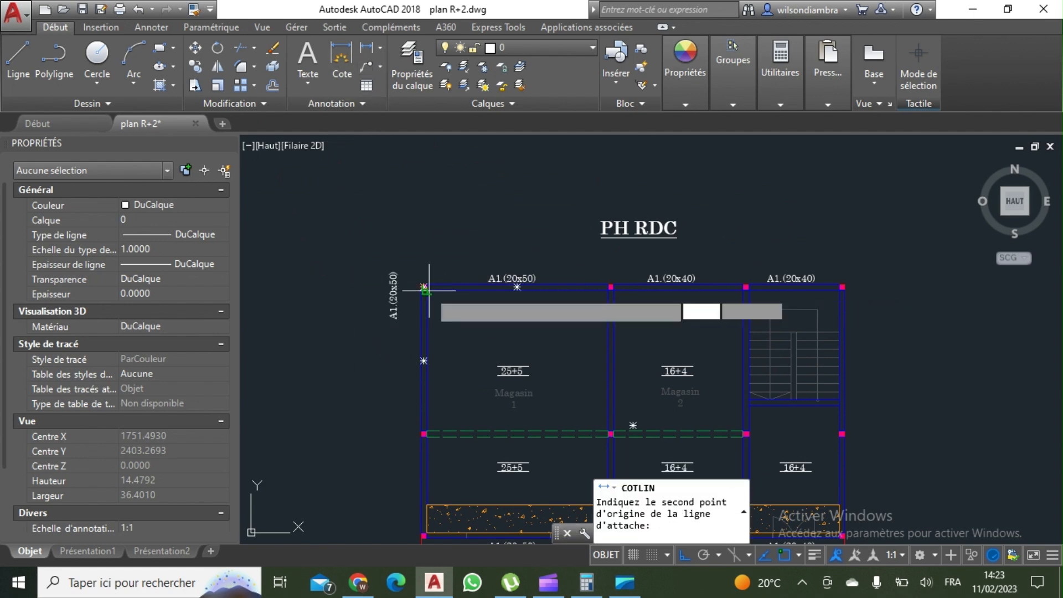
click(424, 434)
scroll(438, 375, down, 2)
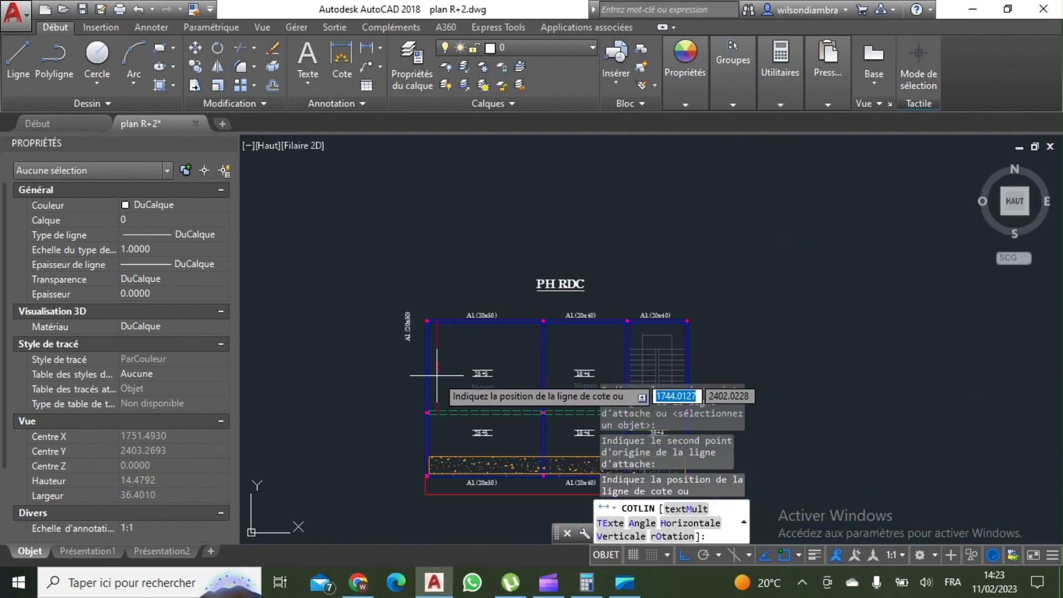
key(Escape)
Move the vertical A1.(20x50) label straight down to mid-height of the left beam beside Magasin 1
click(409, 349)
click(395, 309)
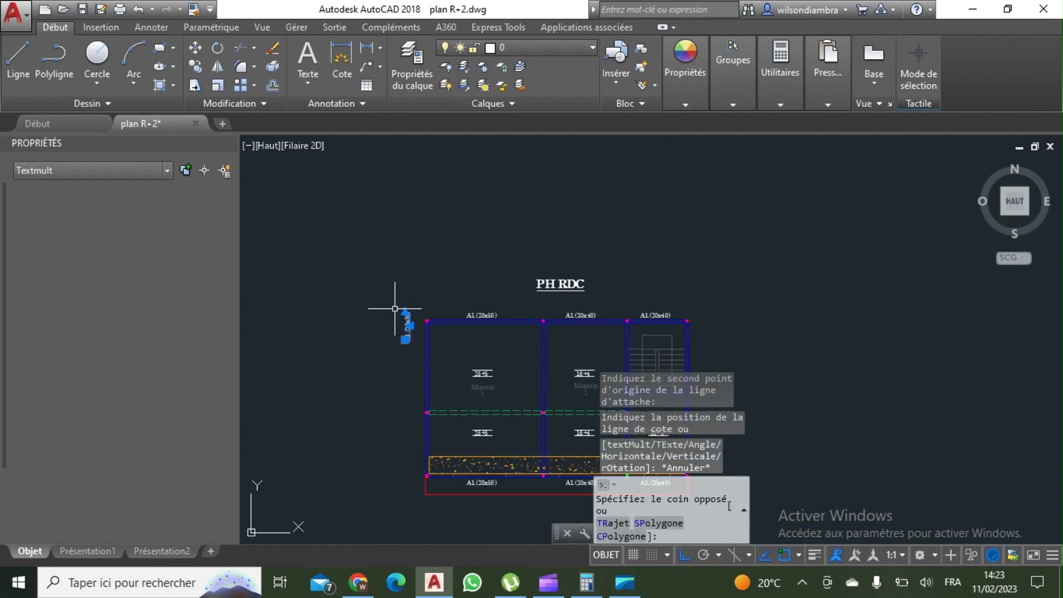
click(196, 51)
middle_drag(409, 297, 471, 226)
click(435, 183)
click(429, 226)
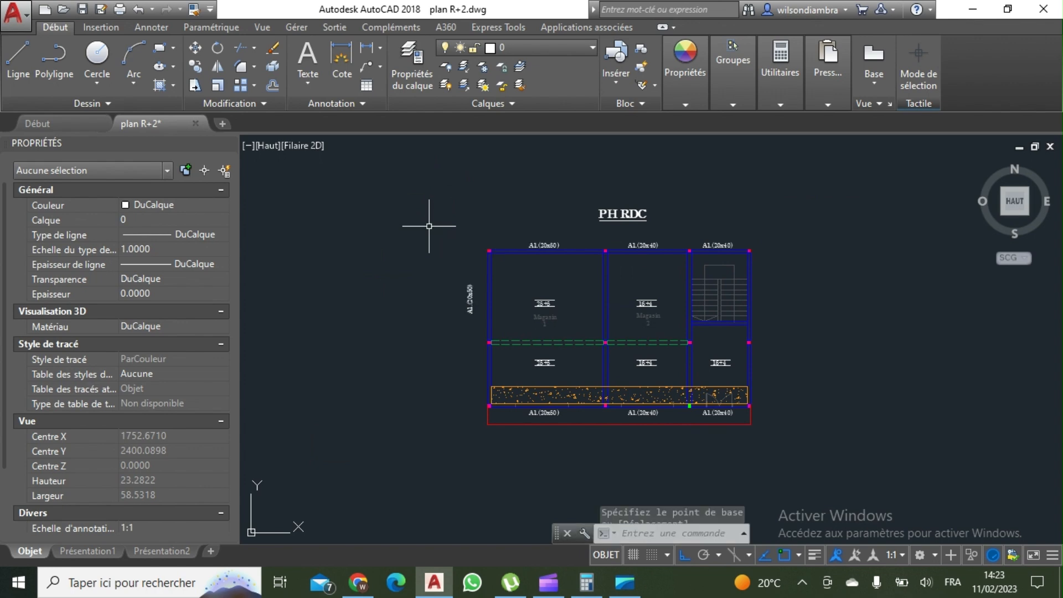
Move the vertical A1.(20x50) label about 0.7 units right, close to the left beam of Magasin 1
click(468, 302)
scroll(459, 302, up, 2)
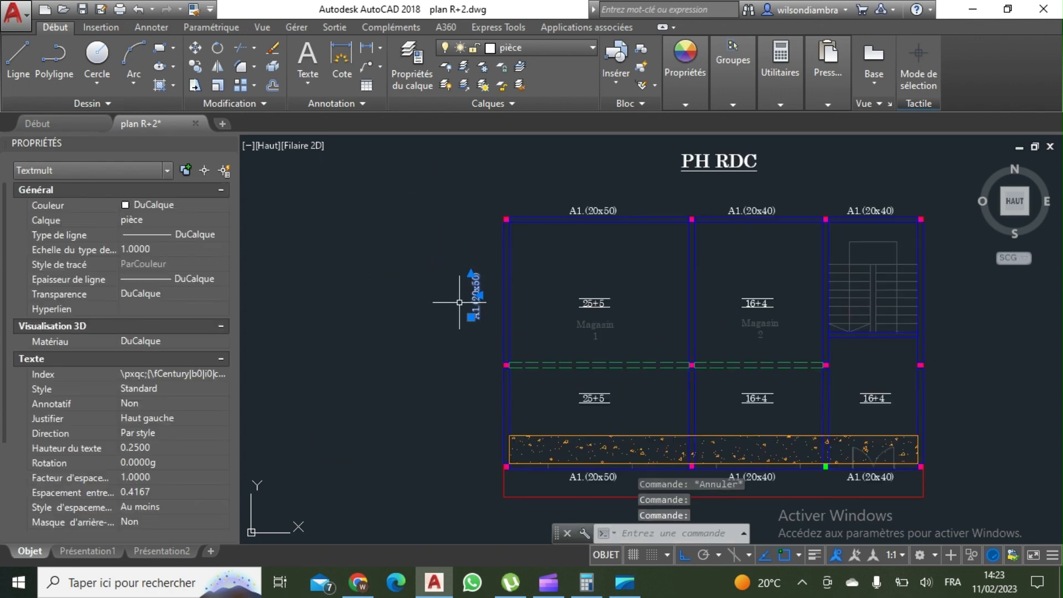
key(BackSpace)
text(d)
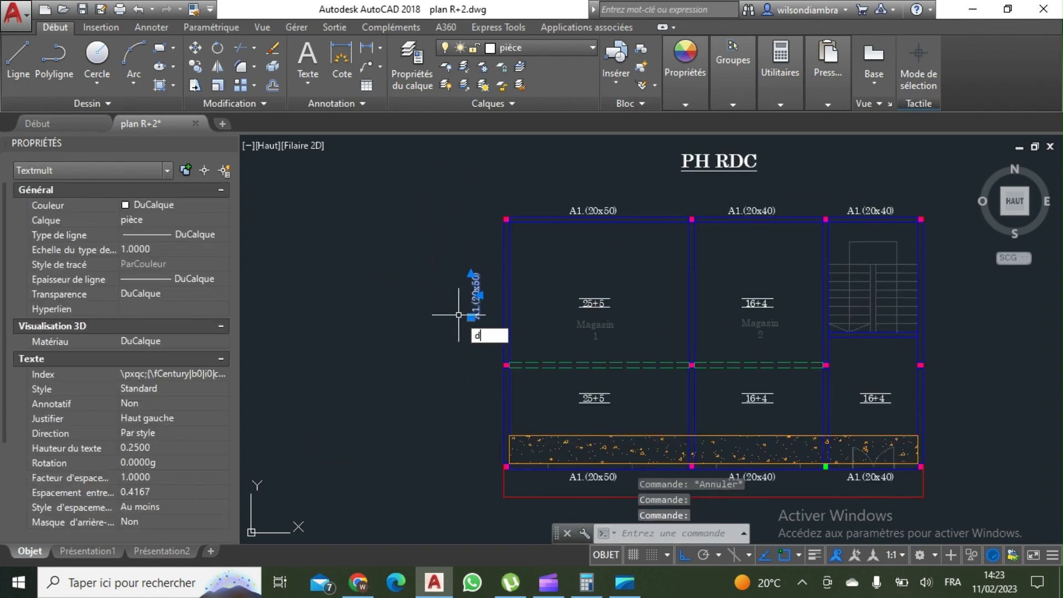
text(p)
key(Return)
click(411, 267)
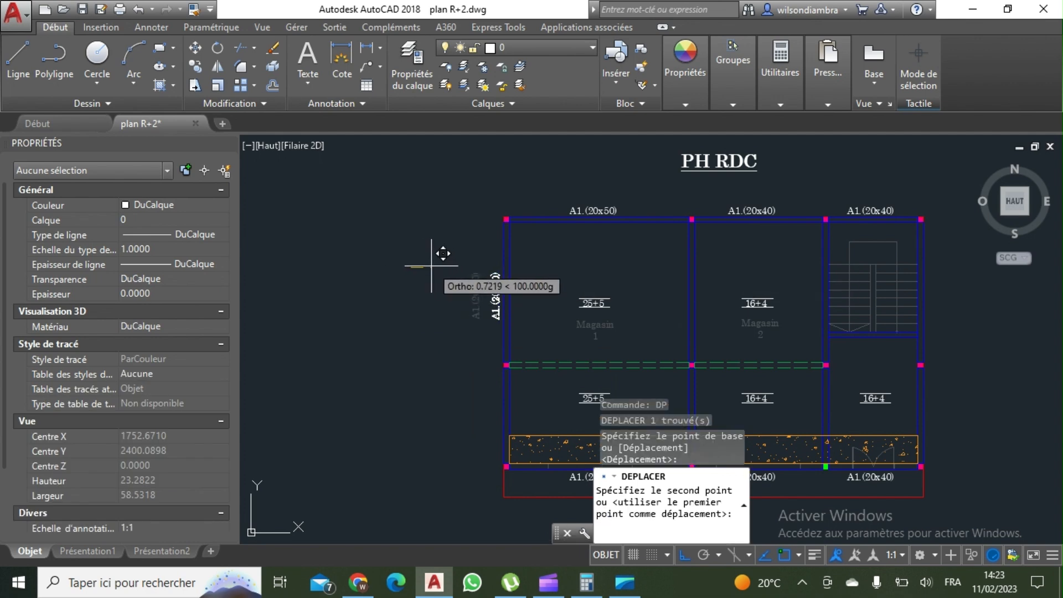
click(431, 266)
key(Escape)
double_click(496, 296)
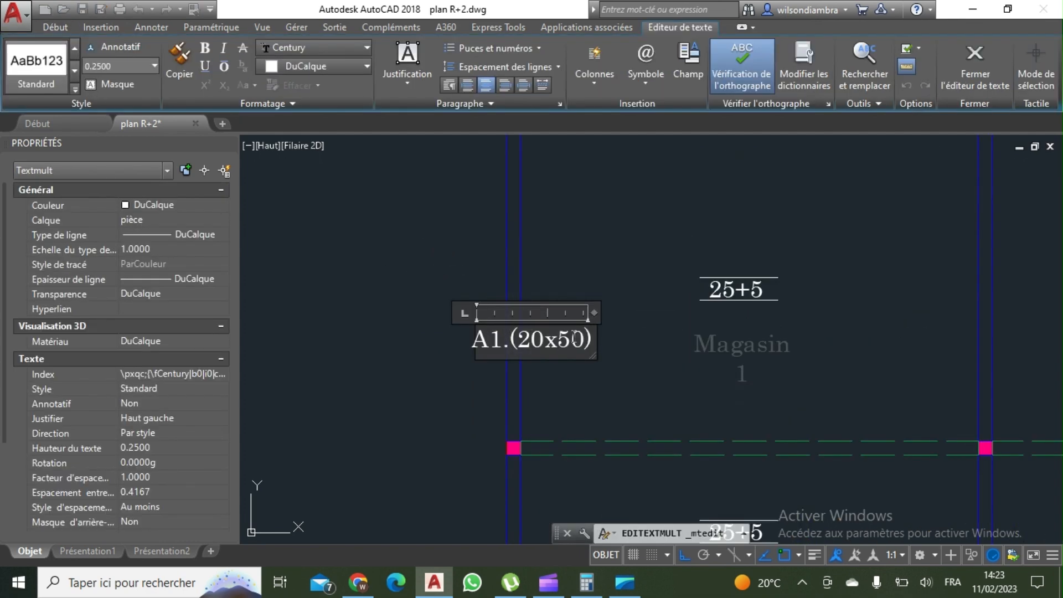
click(436, 270)
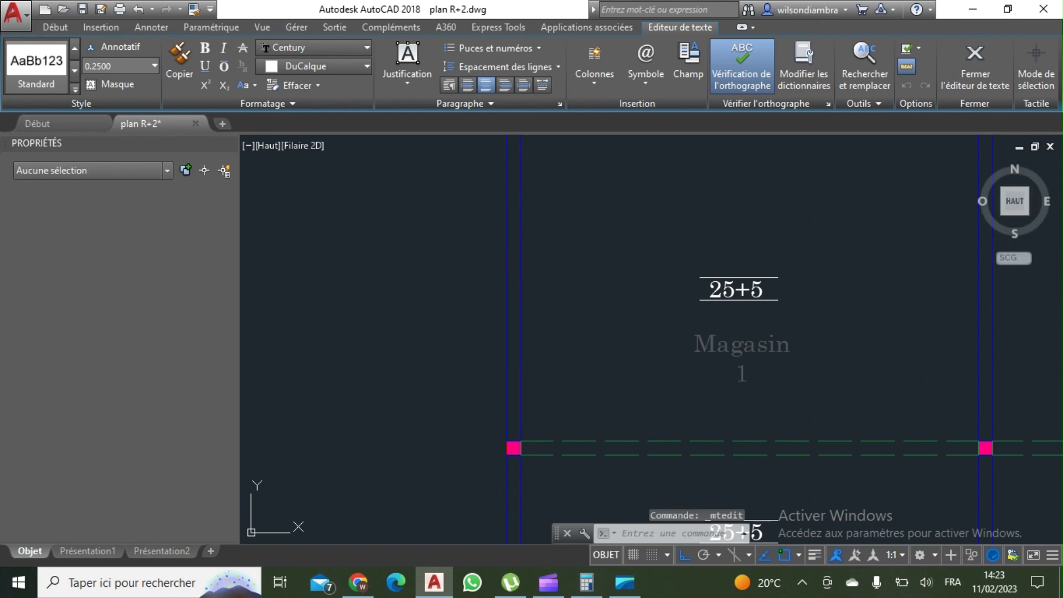
Copy the vertical A1.(20x50) label straight down beside the lower span of the left beam
scroll(436, 270, down, 4)
click(454, 285)
text(co)
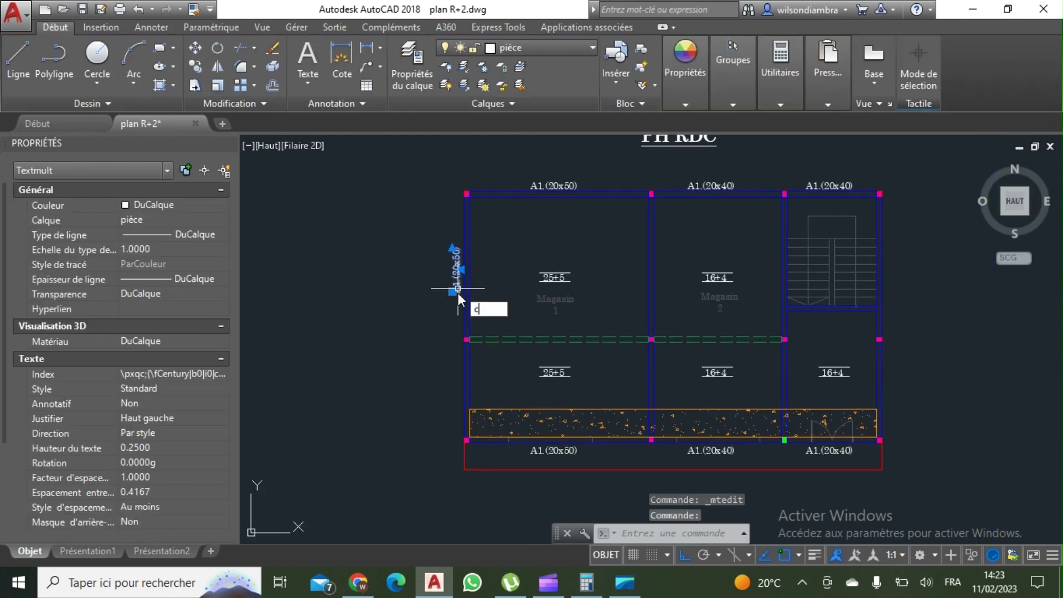
key(Return)
click(402, 285)
click(413, 387)
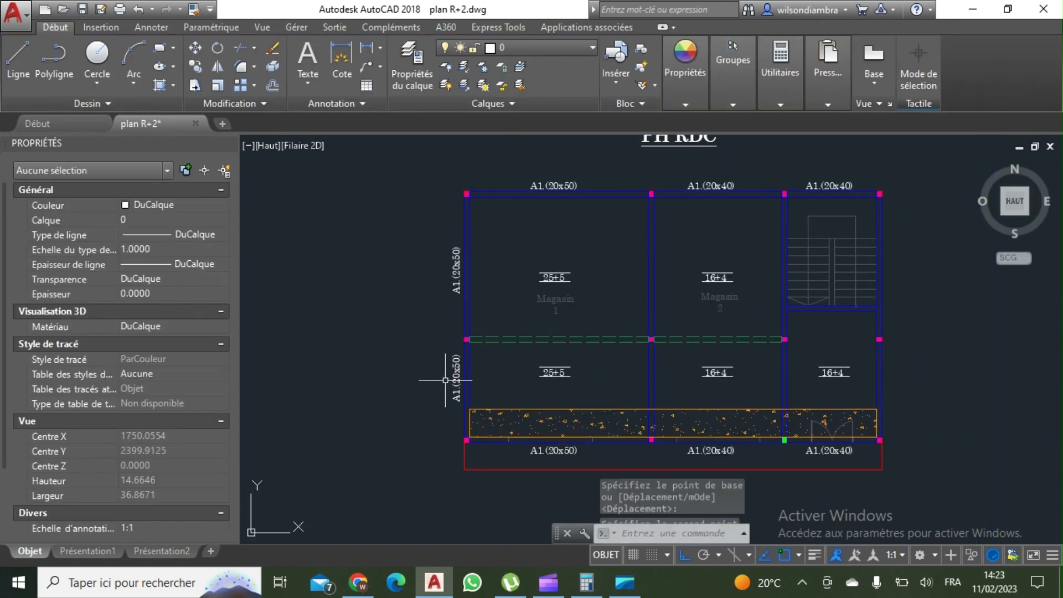
key(Escape)
Copy both vertical A1.(20x50) labels horizontally beside the vertical beam between Magasin 1 and Magasin 2
scroll(428, 334, down, 2)
click(411, 295)
click(412, 364)
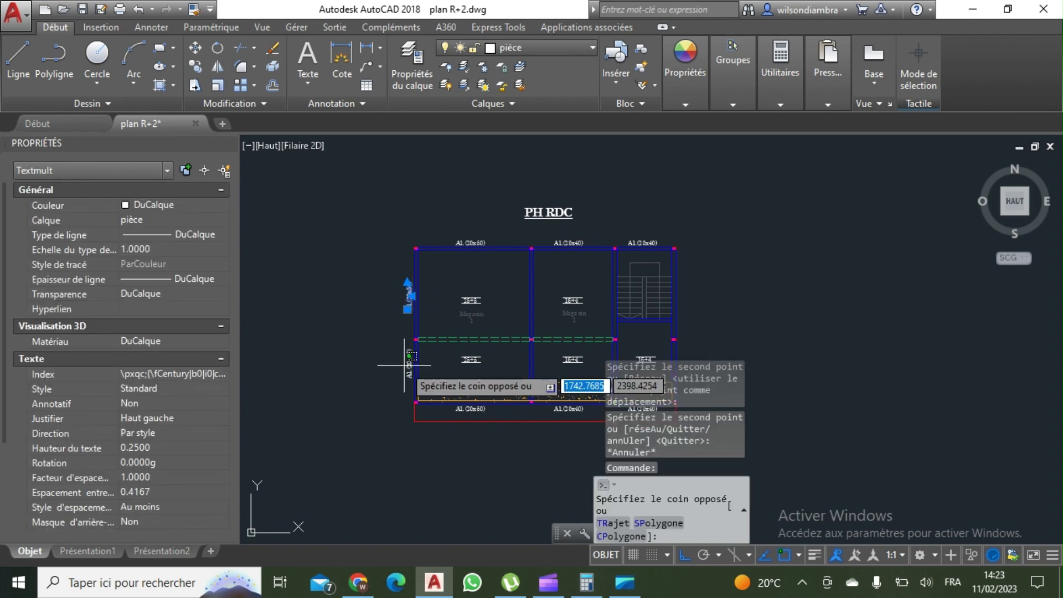
text(co)
key(Return)
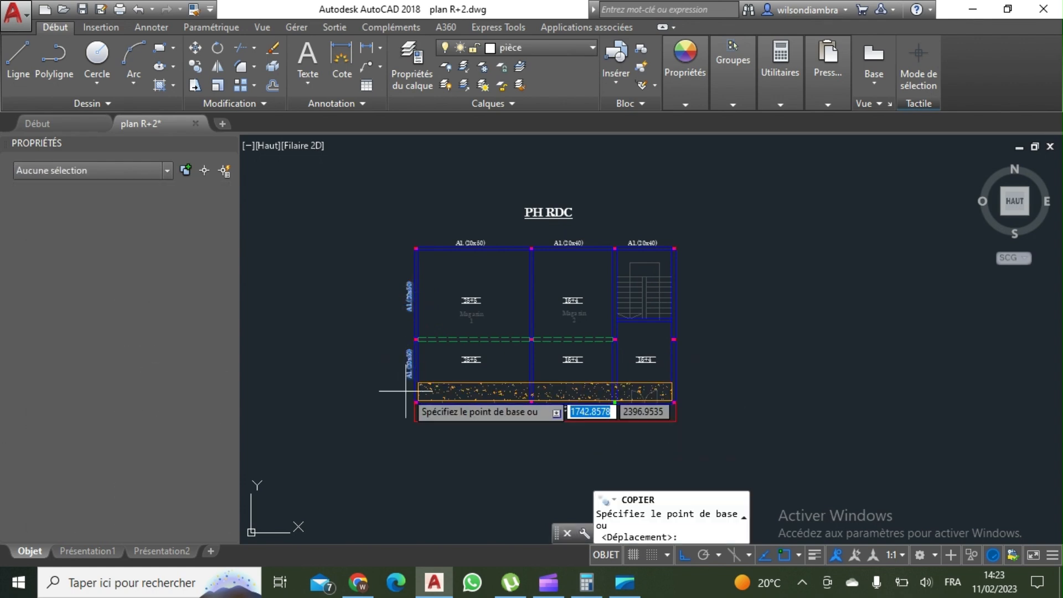
middle_drag(388, 408, 392, 357)
click(424, 412)
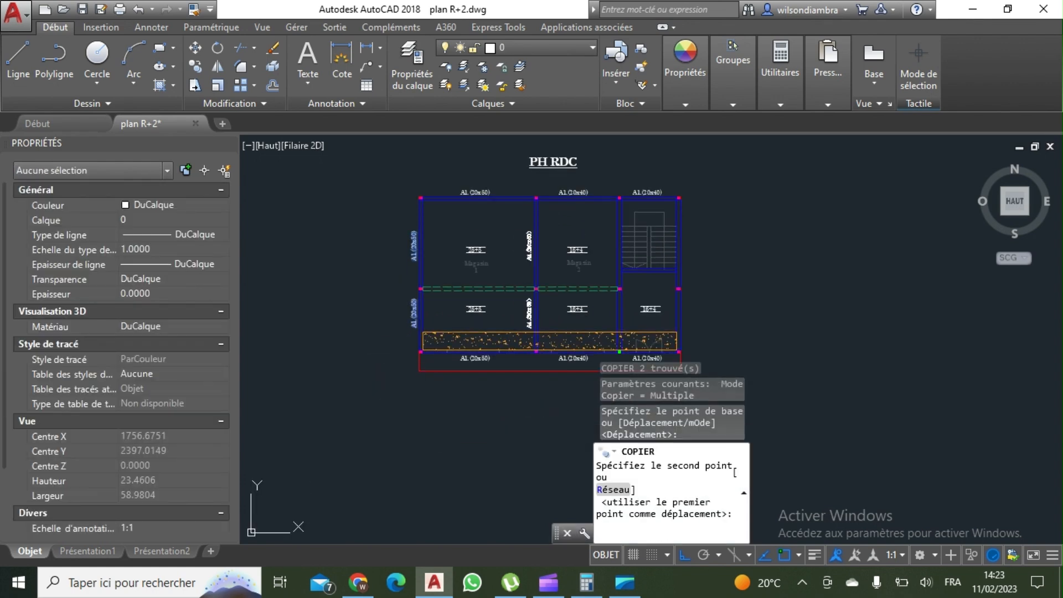
click(536, 289)
key(Escape)
Change both vertical labels beside the beam between Magasin 1 and Magasin 2 to "A1.(20x60)"
scroll(524, 299, up, 4)
double_click(537, 327)
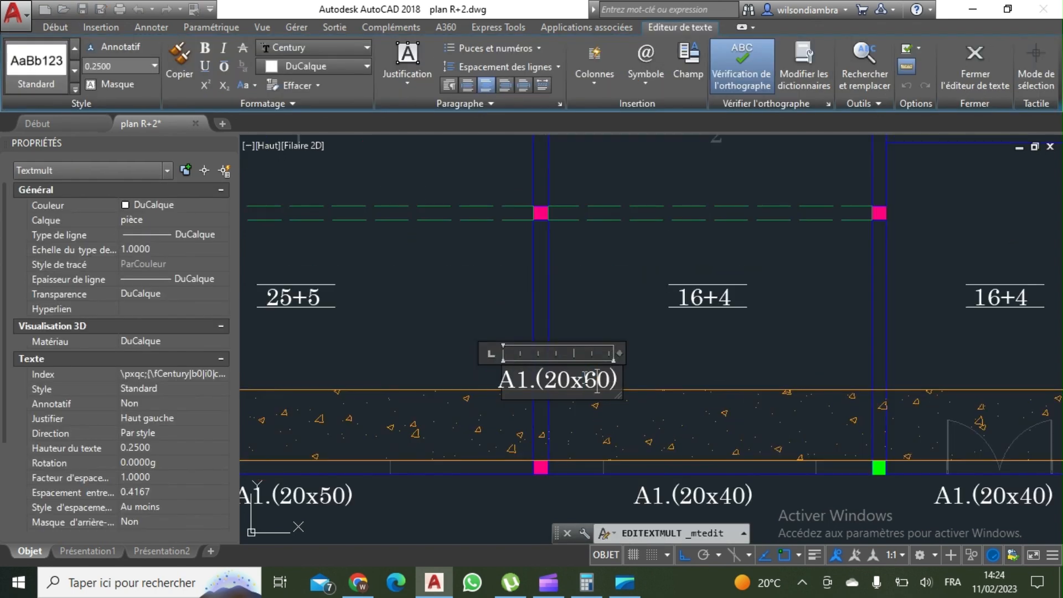
click(627, 316)
scroll(516, 336, down, 4)
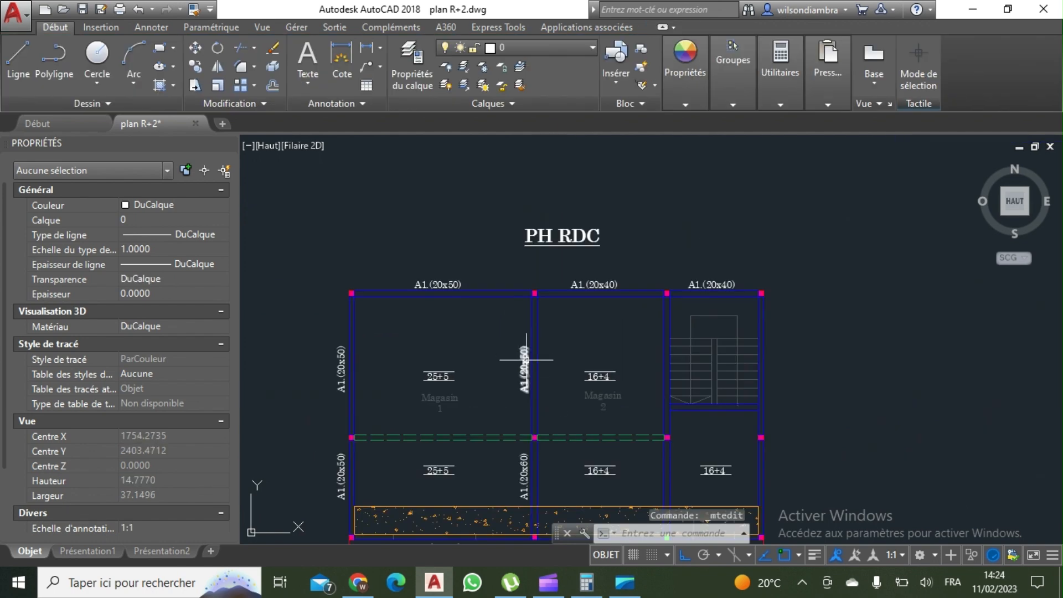
double_click(526, 360)
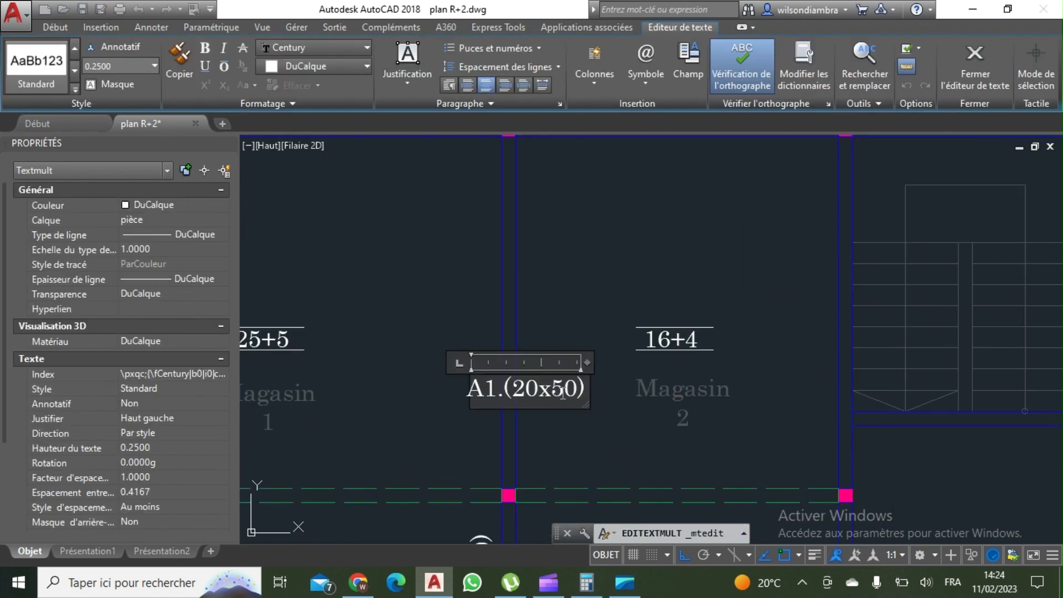
click(576, 304)
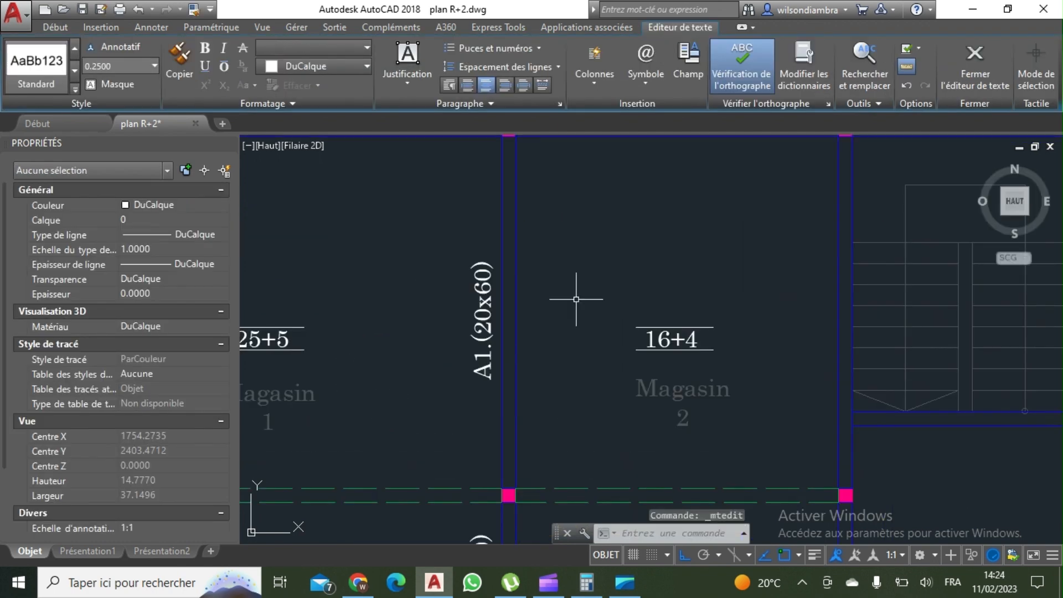
Copy both vertical A1.(20x50) labels from the left beam horizontally to beside the vertical beam between Magasin 2 and the staircase
scroll(498, 332, up, 5)
middle_drag(323, 362, 422, 359)
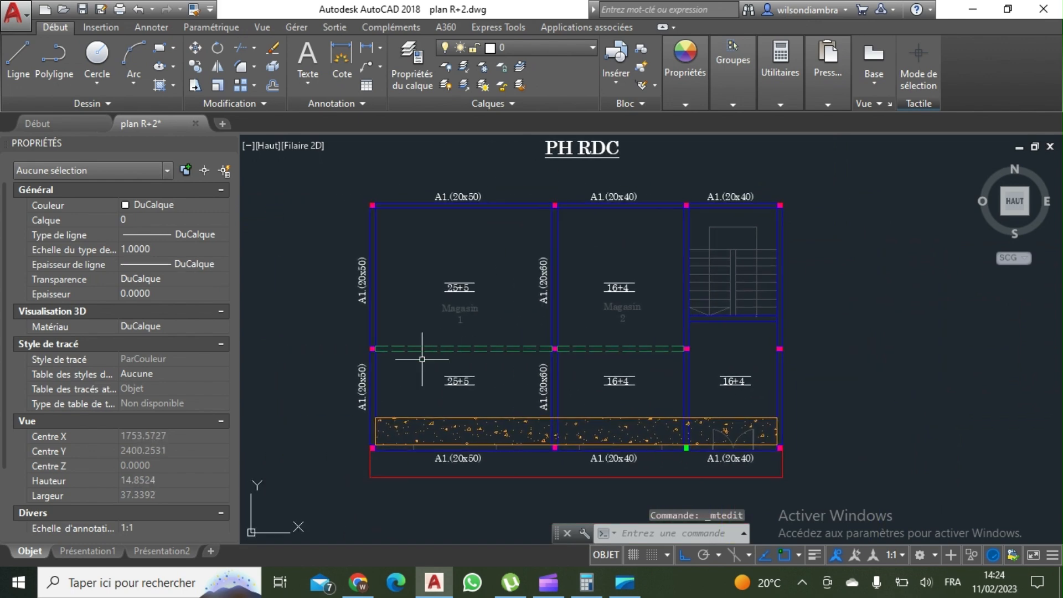
click(361, 388)
click(363, 284)
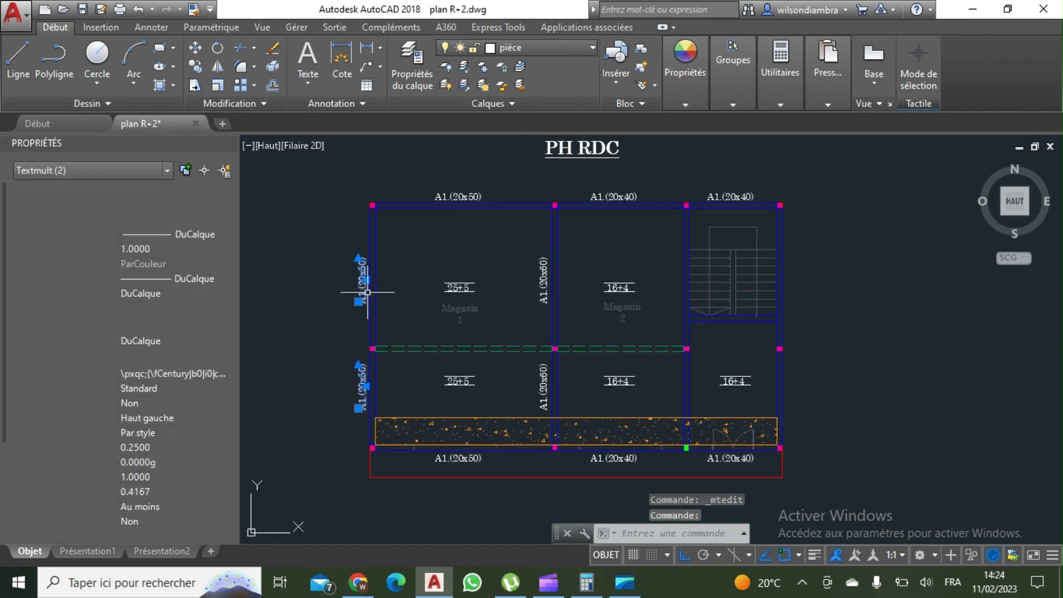
text(cp)
key(Return)
scroll(366, 292, down, 2)
middle_drag(368, 319, 372, 240)
click(371, 386)
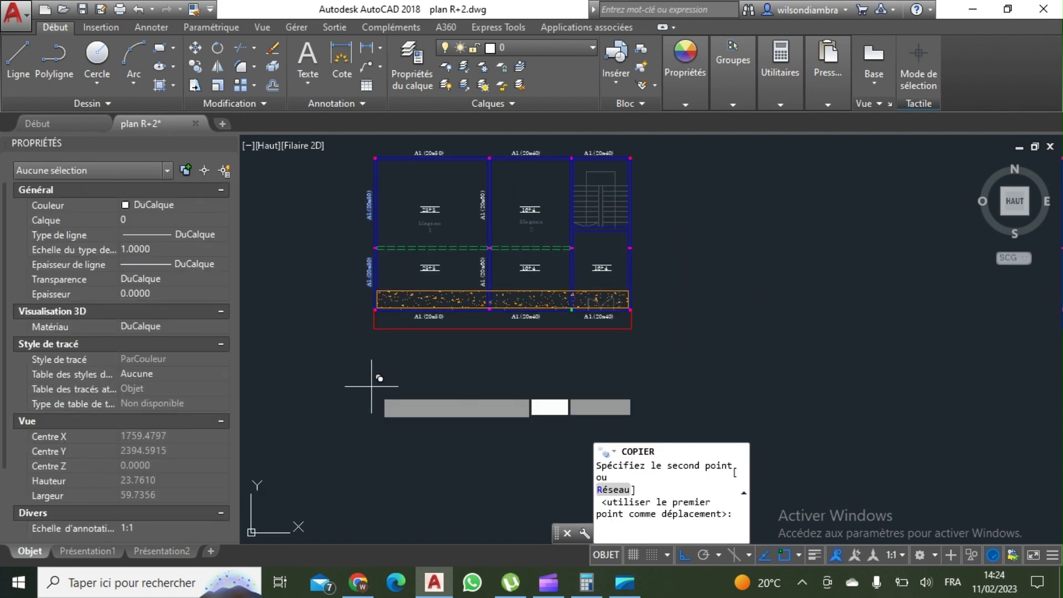
click(569, 463)
scroll(569, 463, down, 3)
scroll(443, 375, down, 1)
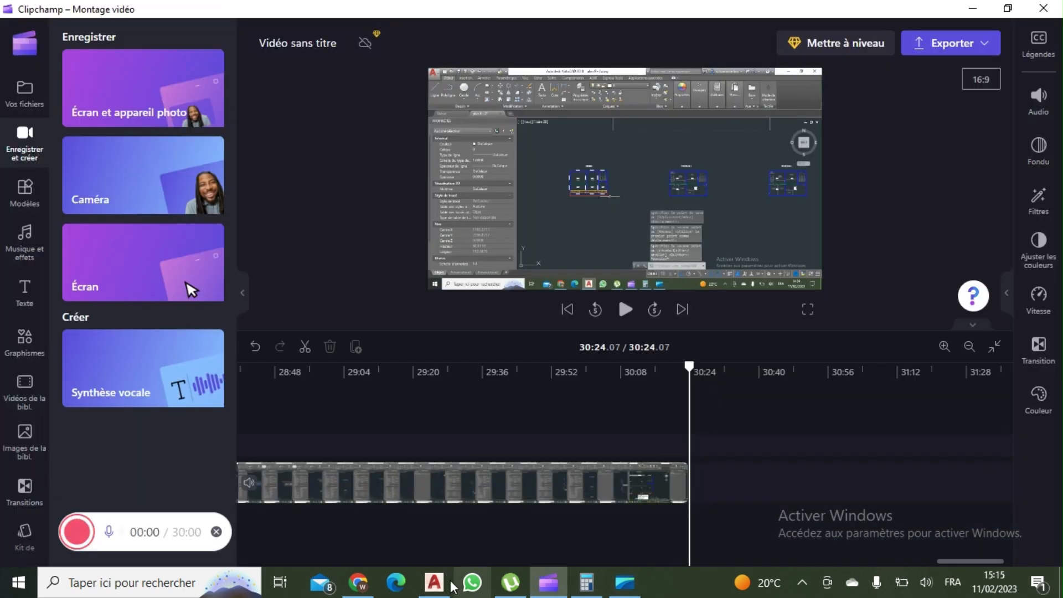
Switch back to the plan R+2 drawing in AutoCAD
click(451, 583)
scroll(569, 368, down, 2)
middle_drag(569, 368, 592, 365)
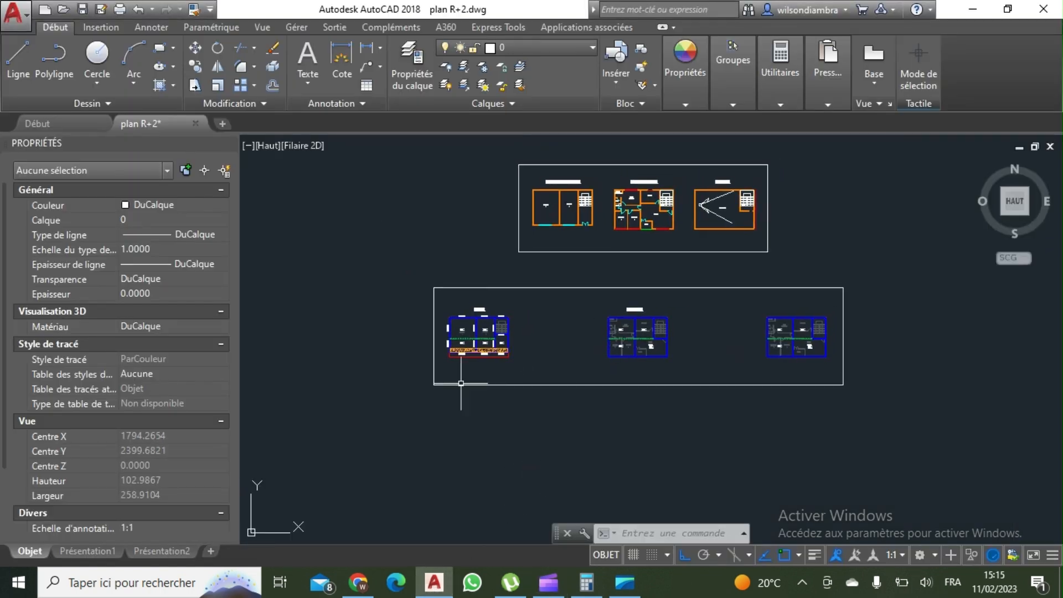
scroll(461, 383, up, 6)
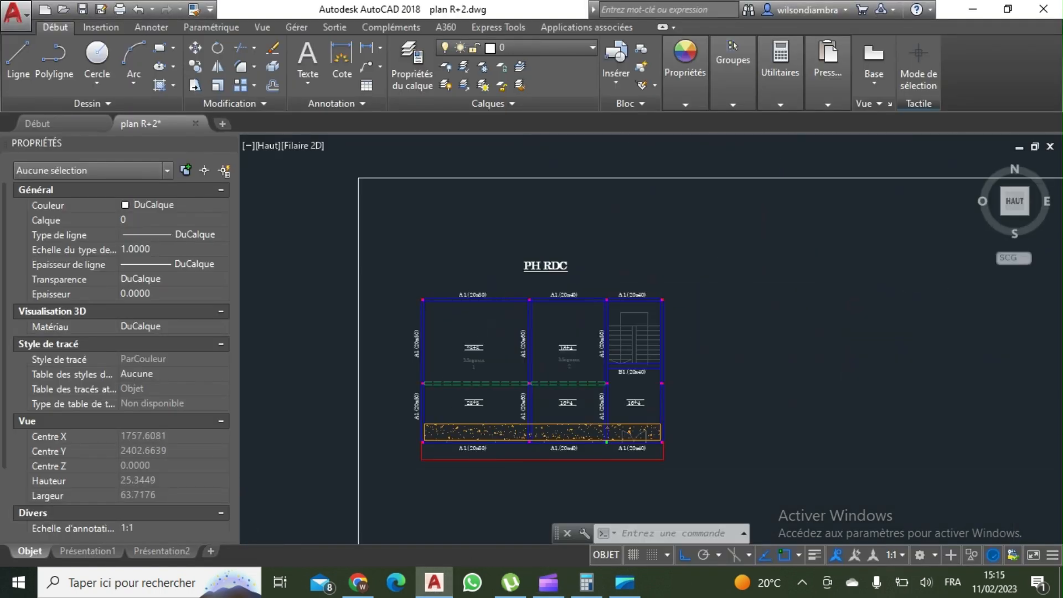
scroll(482, 280, up, 5)
click(576, 271)
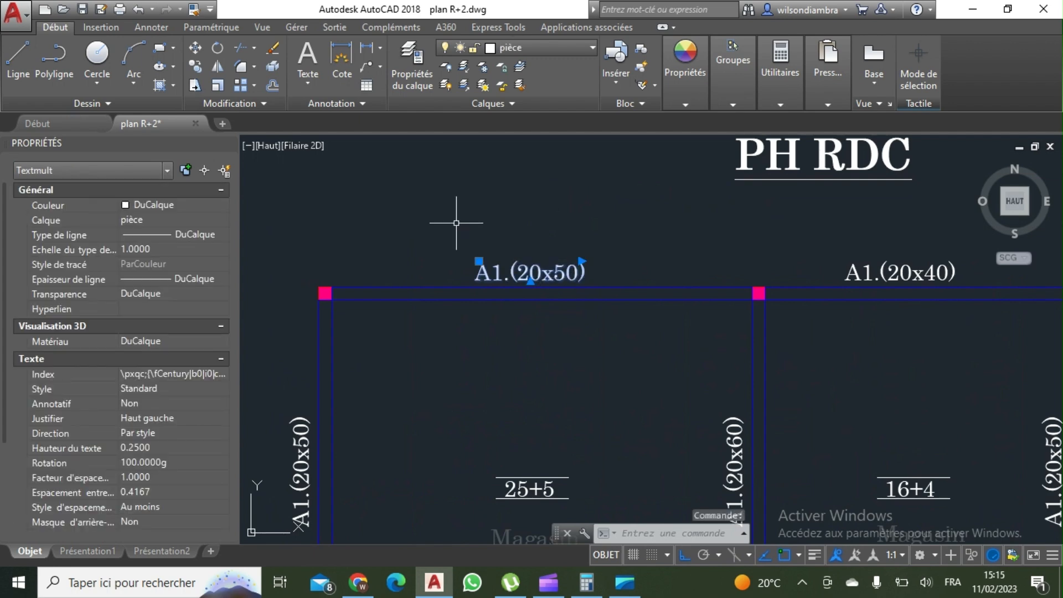
scroll(468, 228, down, 6)
key(Escape)
Select the 25+5 slab label in Magasin 1 and the 16+4 label in Magasin 2, including their lines
scroll(504, 294, up, 8)
click(484, 308)
click(370, 215)
scroll(424, 243, down, 6)
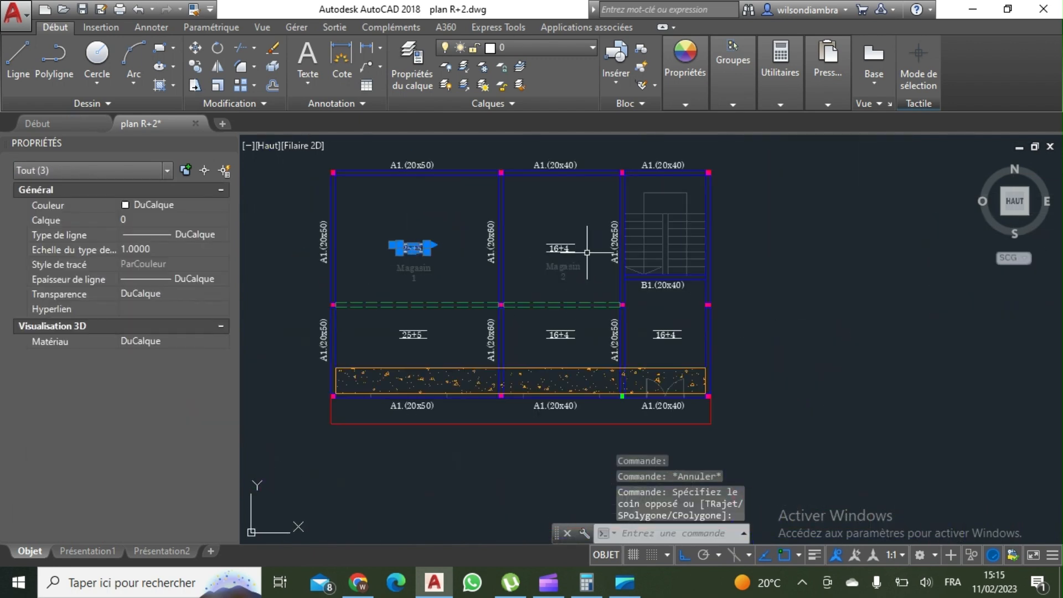
scroll(587, 253, up, 6)
click(527, 238)
click(422, 161)
Add the three slab thickness labels in the lower row of PH RDC, with their lines, to the selection
scroll(622, 256, down, 4)
scroll(657, 368, up, 2)
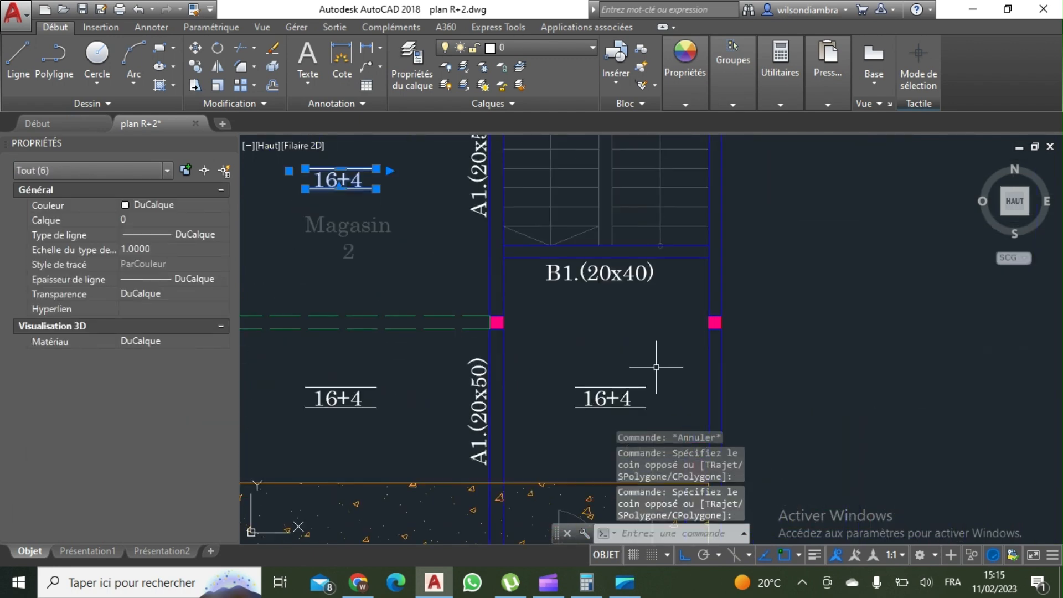
middle_drag(656, 367, 570, 250)
click(533, 330)
click(489, 235)
middle_drag(332, 282, 759, 280)
click(506, 311)
click(479, 245)
click(389, 348)
click(335, 273)
scroll(342, 261, down, 6)
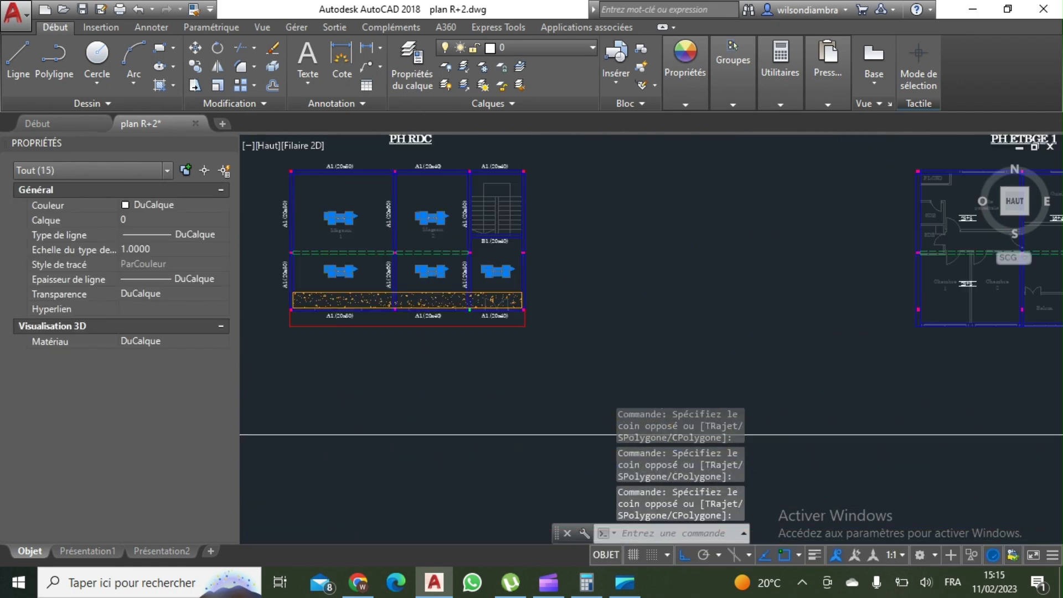
Add the Jumélé 25+5 label in the Séjour and the 25+5 label between the bedrooms of PH ETAGE 1 to the selection
scroll(343, 260, down, 4)
scroll(629, 287, up, 9)
click(731, 337)
click(661, 253)
scroll(597, 289, down, 4)
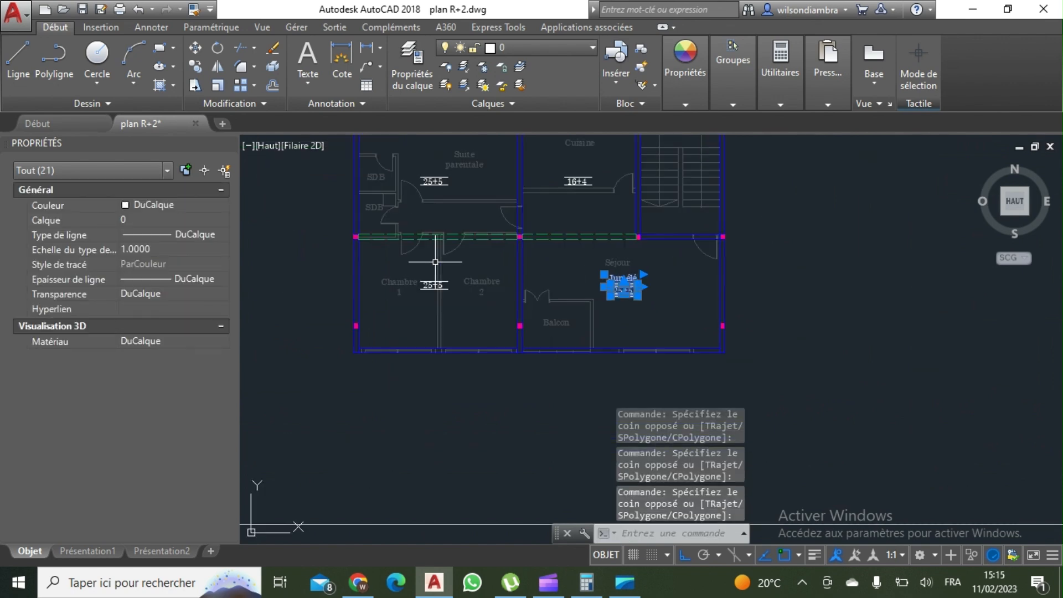
scroll(435, 262, up, 3)
click(510, 309)
click(450, 244)
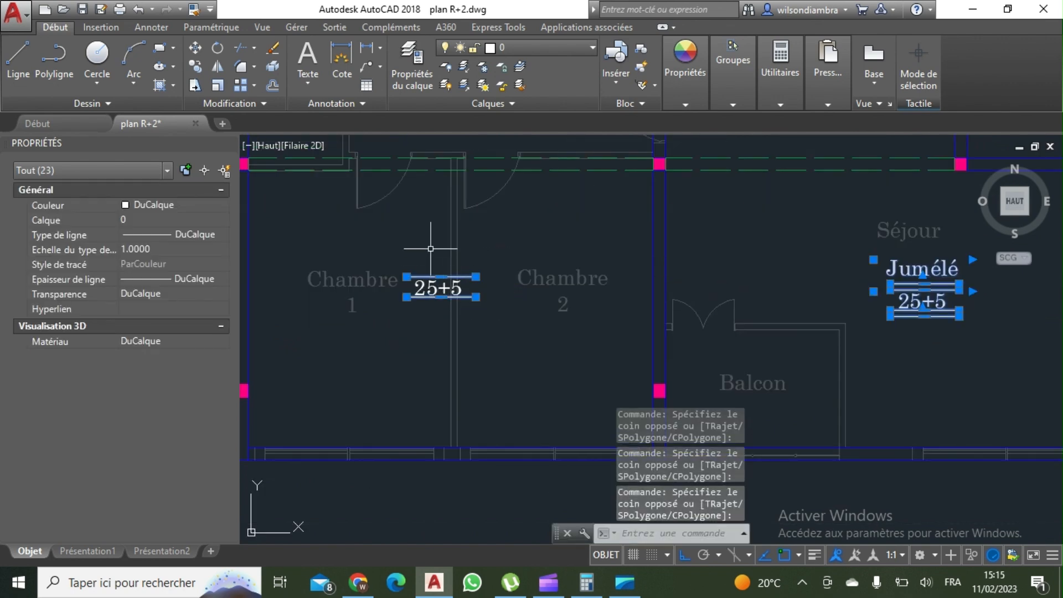
Add the Suite parentale 25+5 label and the Cuisine 16+4 label of PH ETAGE 1 to the selection
scroll(399, 460, down, 4)
scroll(475, 360, up, 6)
click(485, 357)
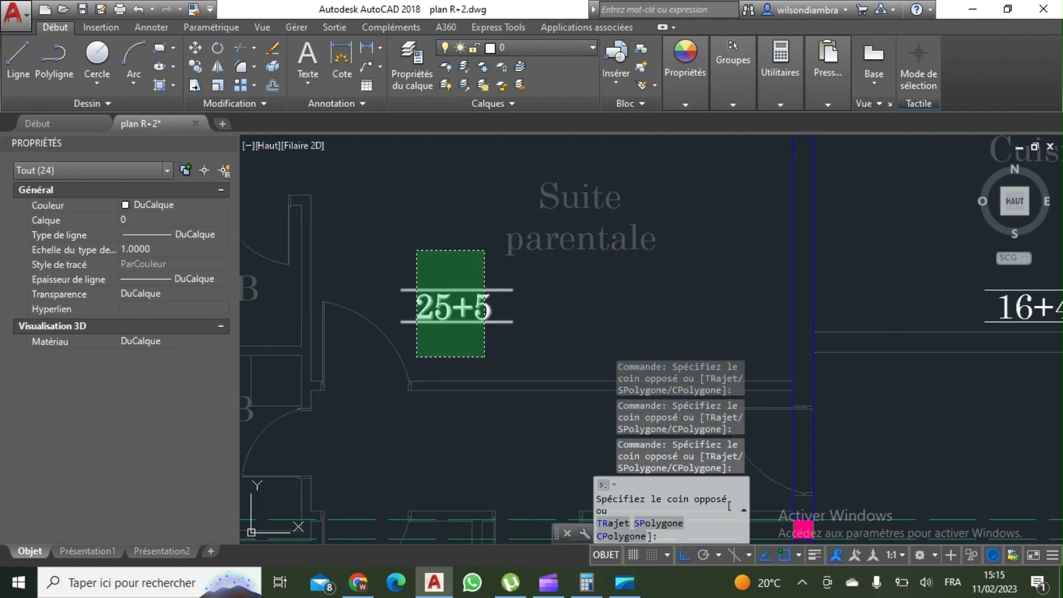
click(417, 250)
scroll(421, 255, down, 4)
scroll(554, 260, up, 4)
scroll(540, 261, up, 2)
click(528, 221)
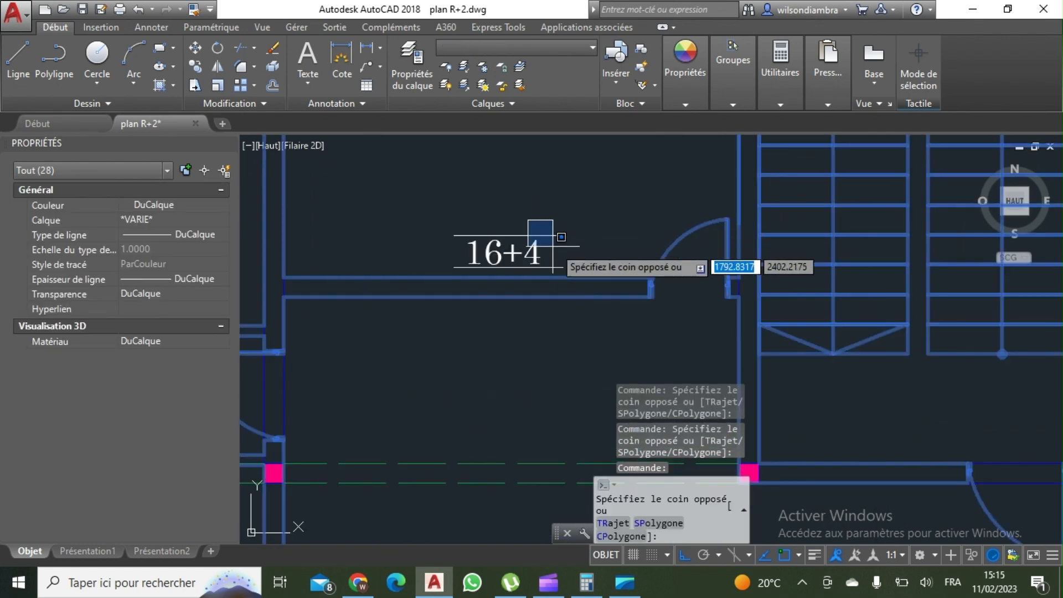
click(475, 280)
scroll(443, 252, down, 5)
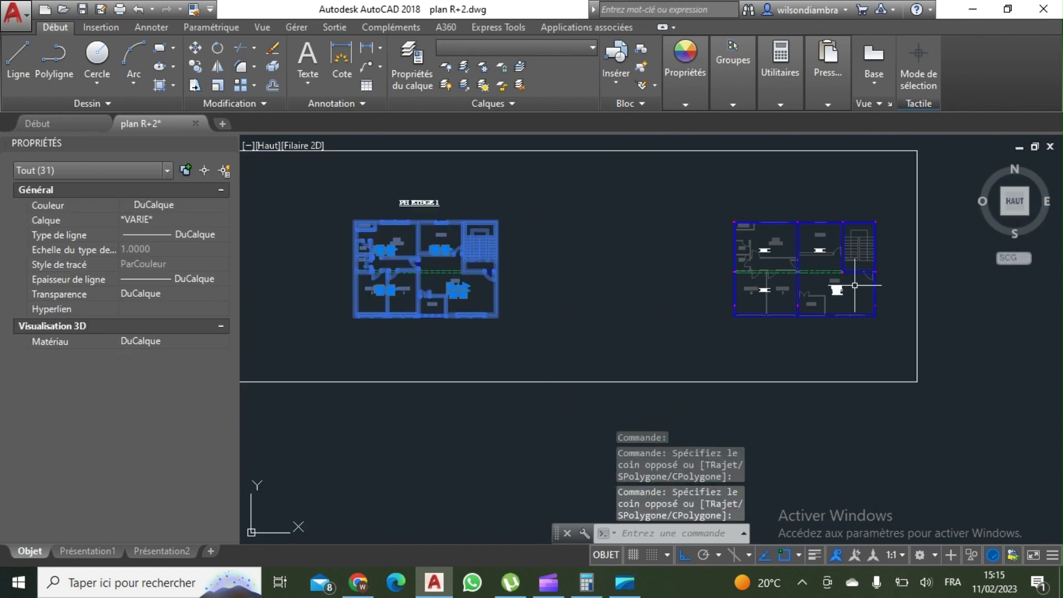
Add the Jumélé 25+5 label in the Séjour and the 25+5 label between the bedrooms of PH ETAGE 2 to the selection
scroll(856, 289, up, 6)
click(785, 324)
click(728, 249)
scroll(748, 298, down, 3)
middle_drag(747, 301, 814, 322)
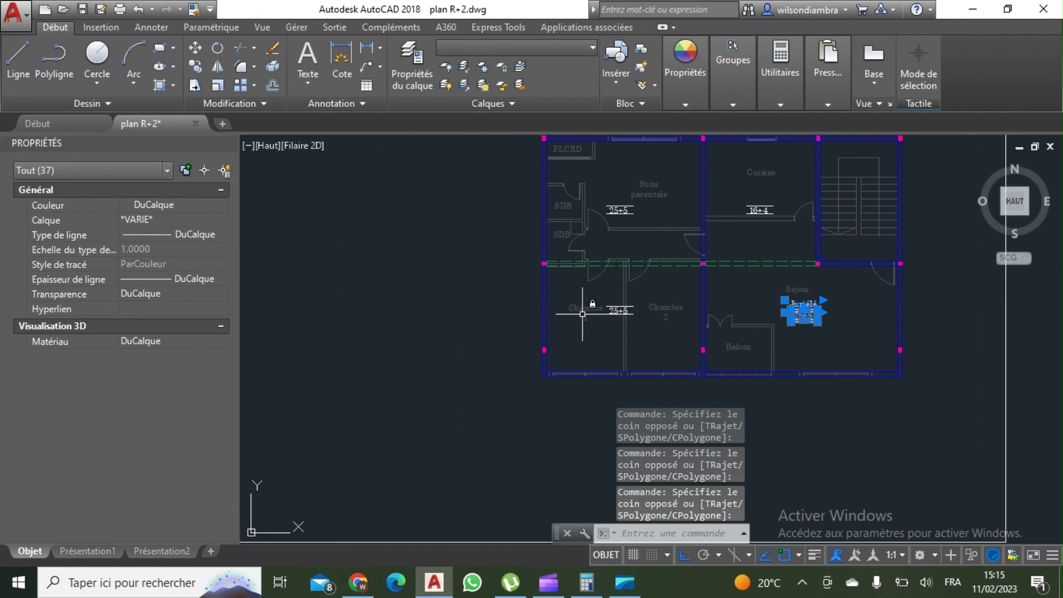
scroll(582, 313, up, 5)
click(645, 307)
click(621, 232)
Add the Cuisine 16+4 label and the Suite parentale 25+5 label of PH ETAGE 2 to the selection
scroll(513, 380, down, 5)
scroll(710, 345, up, 6)
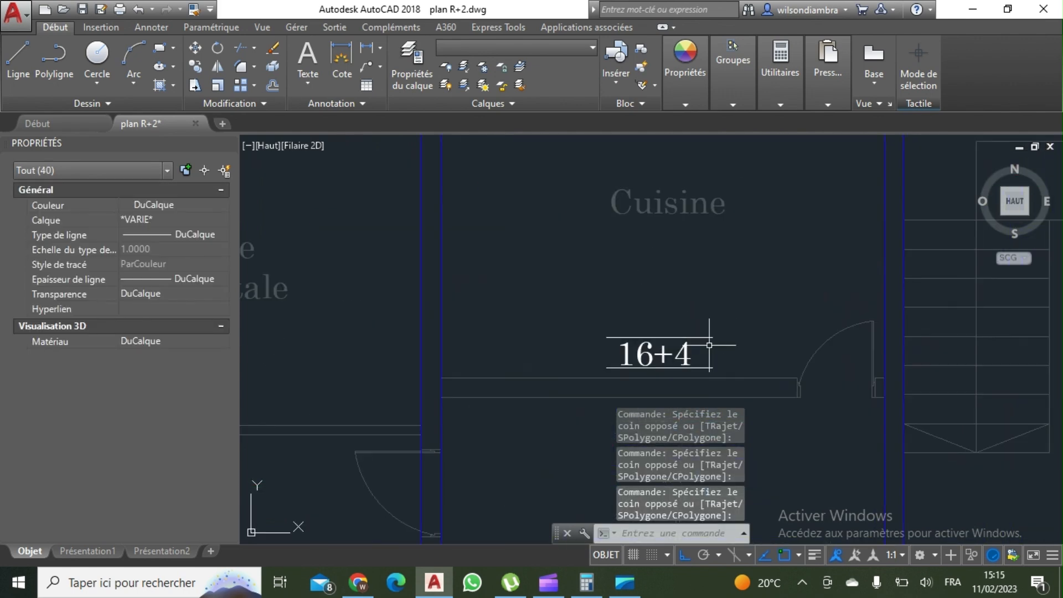
click(725, 324)
click(557, 399)
scroll(551, 378, down, 3)
middle_drag(551, 377, 679, 275)
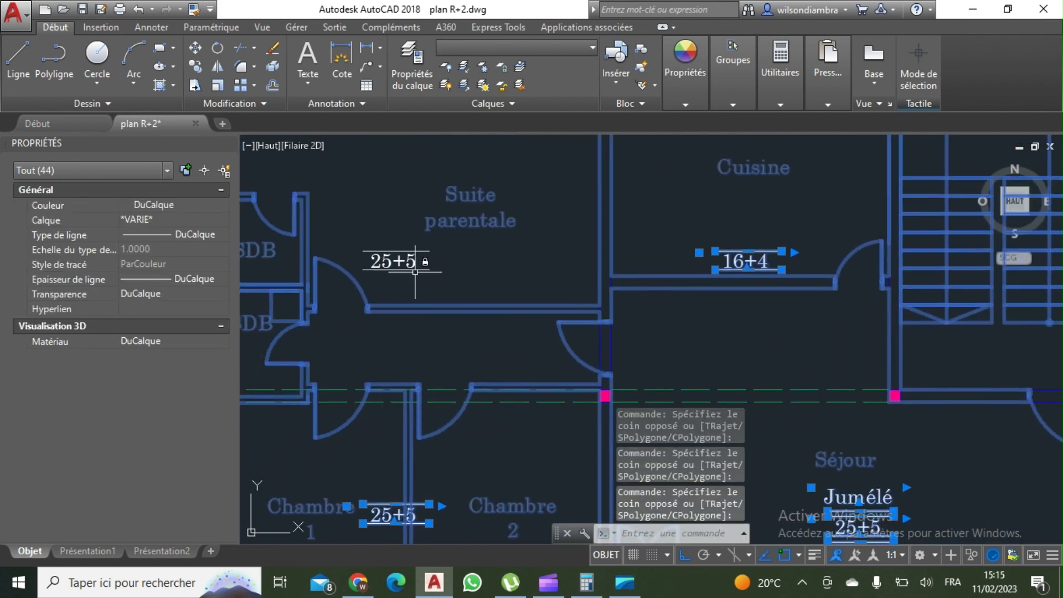
click(415, 272)
click(399, 201)
Assign the selected slab thickness labels of all three plans to the DALLE layer, dismiss the locked-layer warning and clear the selection
scroll(435, 269, down, 8)
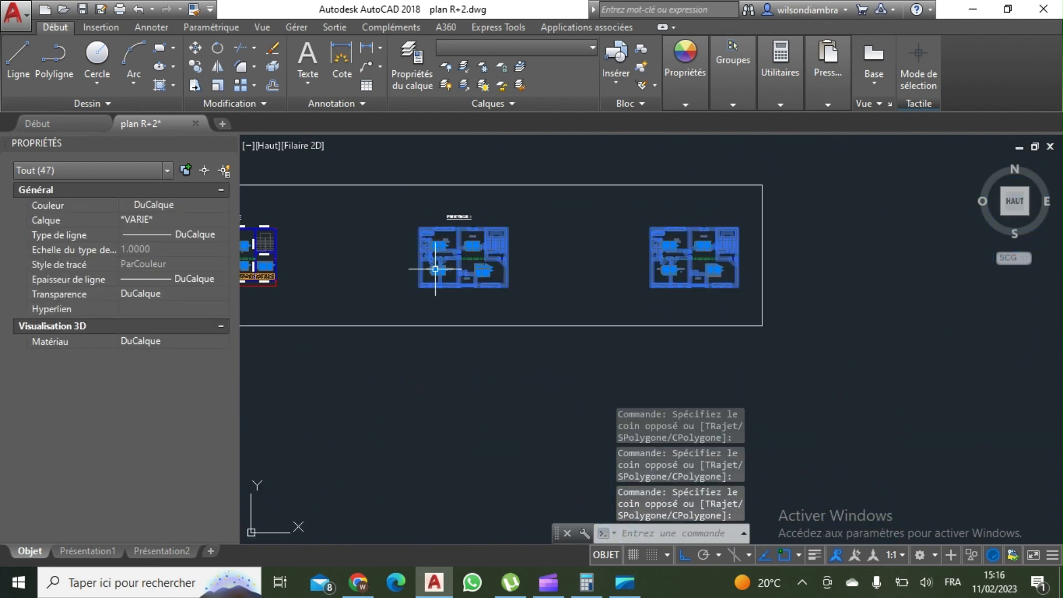
scroll(436, 270, up, 2)
click(587, 47)
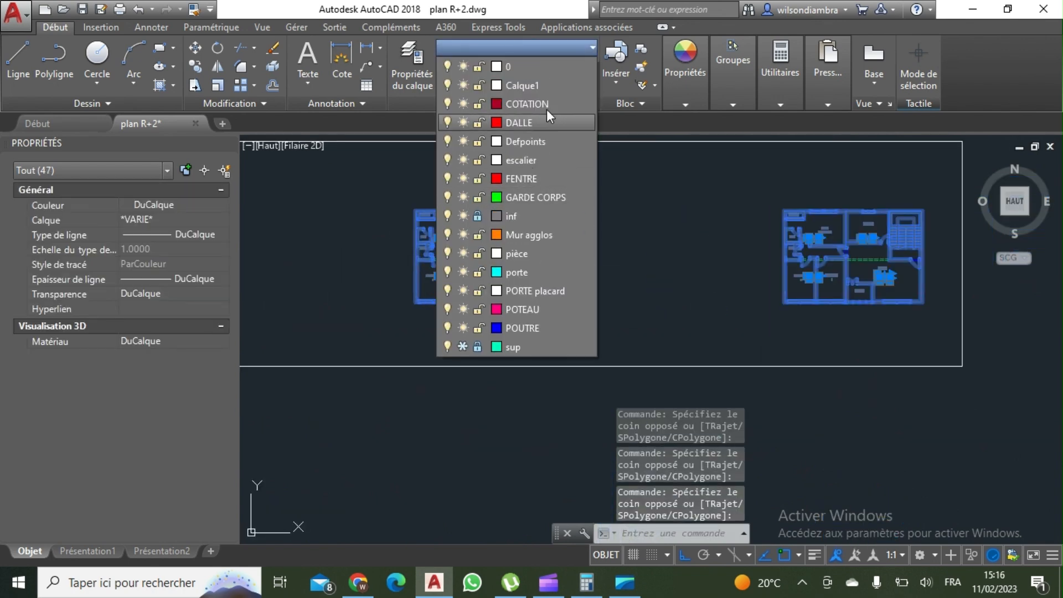
click(541, 126)
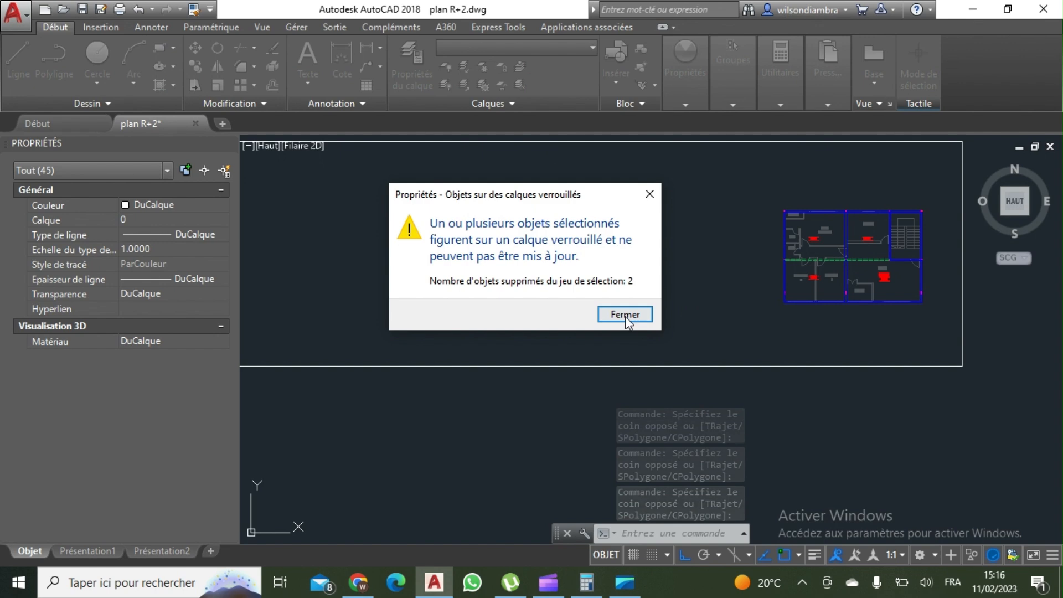
click(626, 315)
key(Escape)
scroll(664, 294, down, 4)
scroll(570, 238, up, 6)
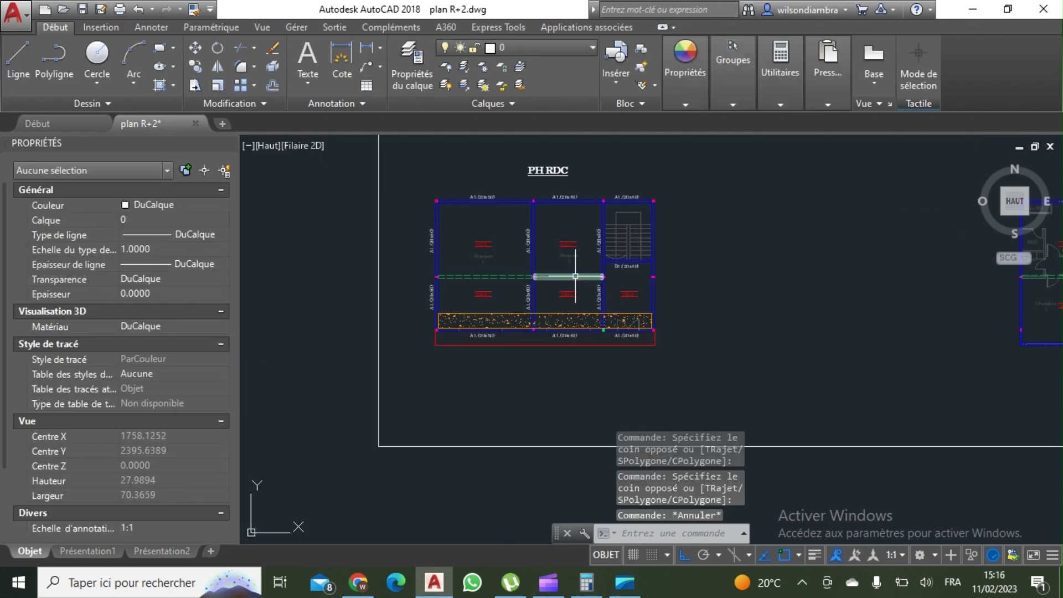
scroll(570, 237, down, 3)
scroll(569, 238, up, 5)
click(496, 223)
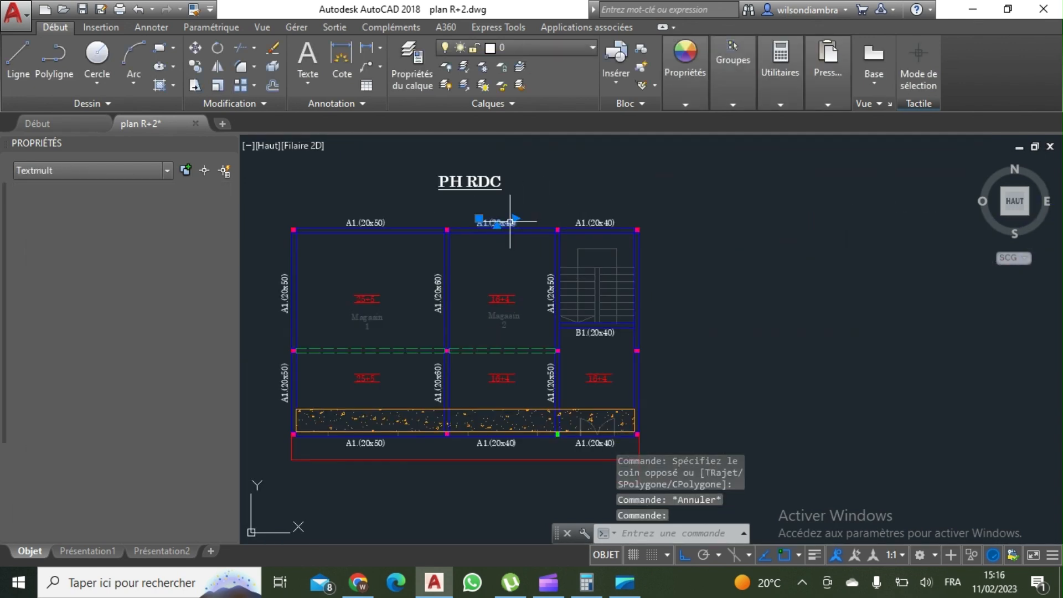
right_click(508, 223)
click(649, 429)
scroll(637, 301, down, 8)
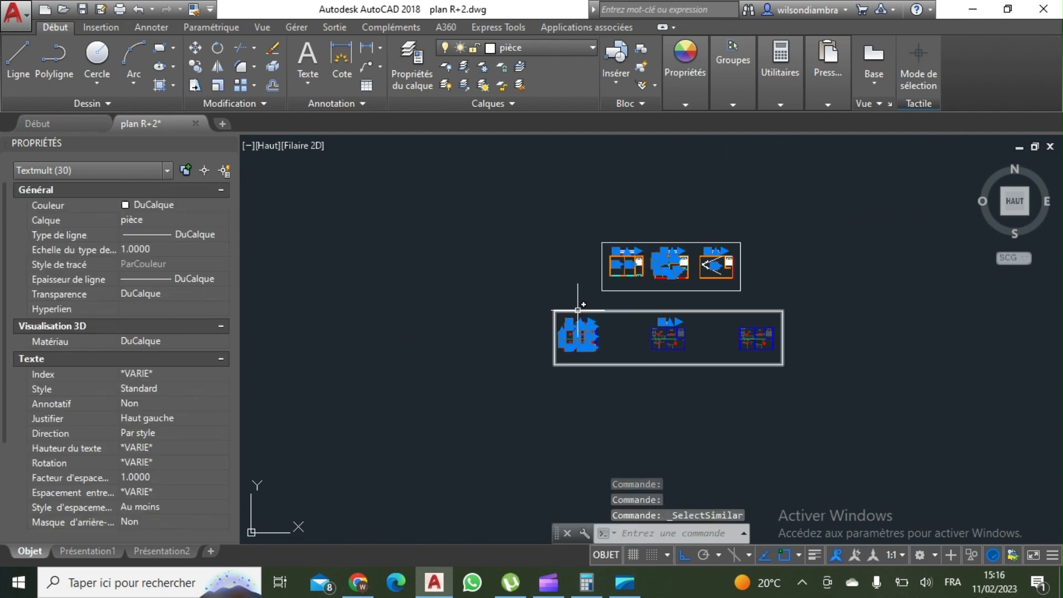
scroll(666, 297, up, 2)
shift+click(672, 297)
shift+click(401, 200)
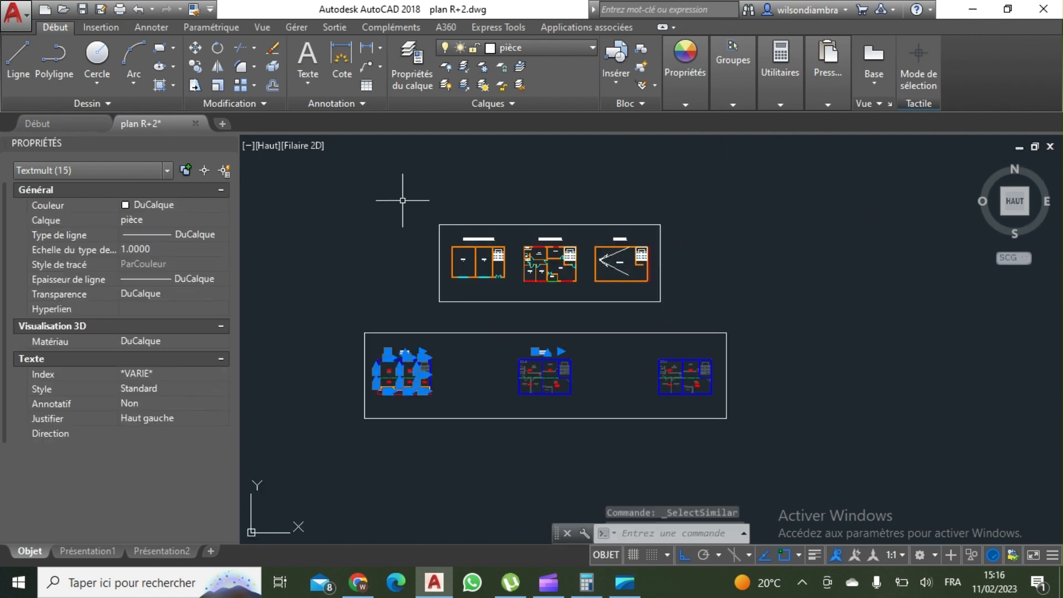
scroll(532, 342, up, 4)
shift+click(593, 363)
shift+click(550, 367)
scroll(548, 250, up, 6)
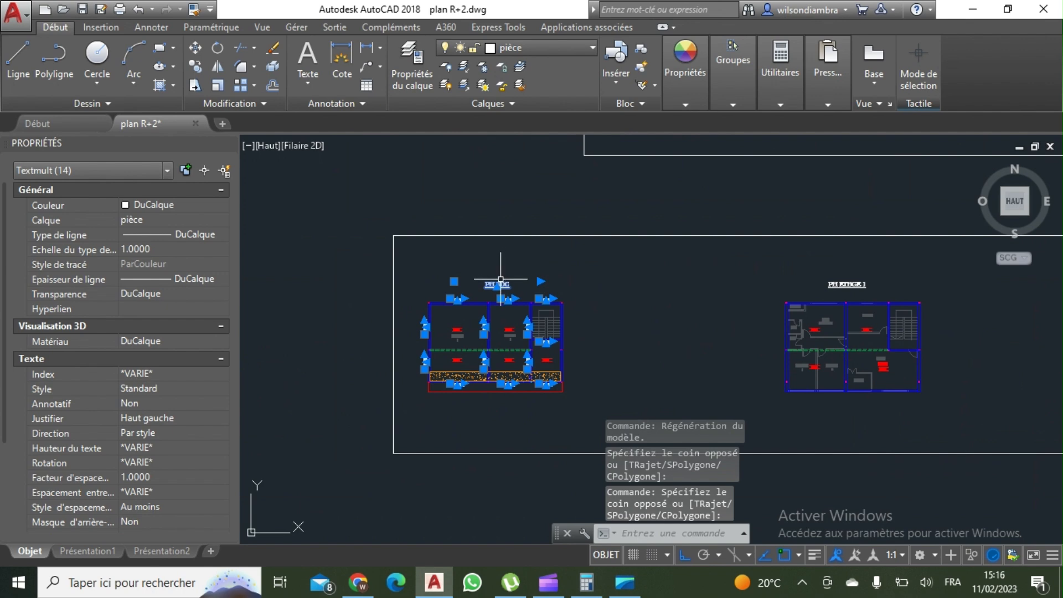
scroll(445, 281, down, 4)
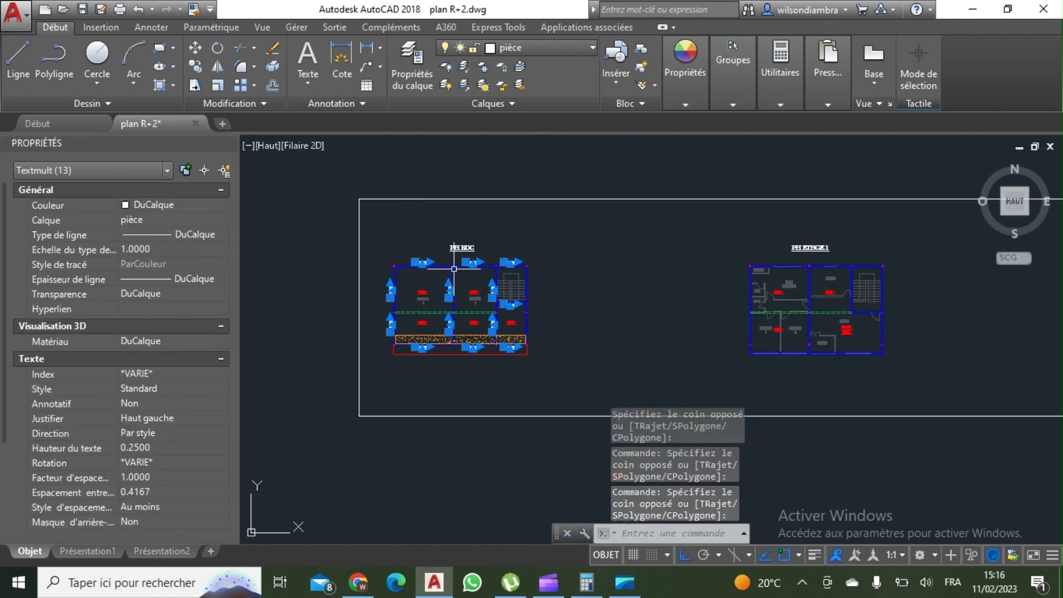
key(Return)
key(Escape)
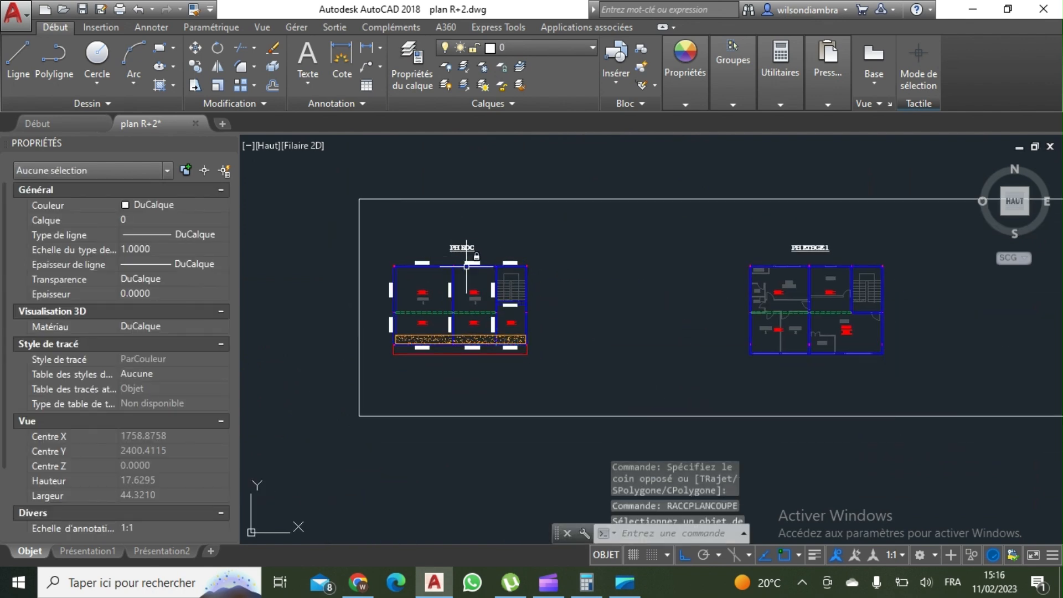
Select all text similar to a PH RDC beam label and remove the PH RDC title from the selection
scroll(474, 258, up, 3)
click(475, 261)
right_click(521, 221)
click(609, 431)
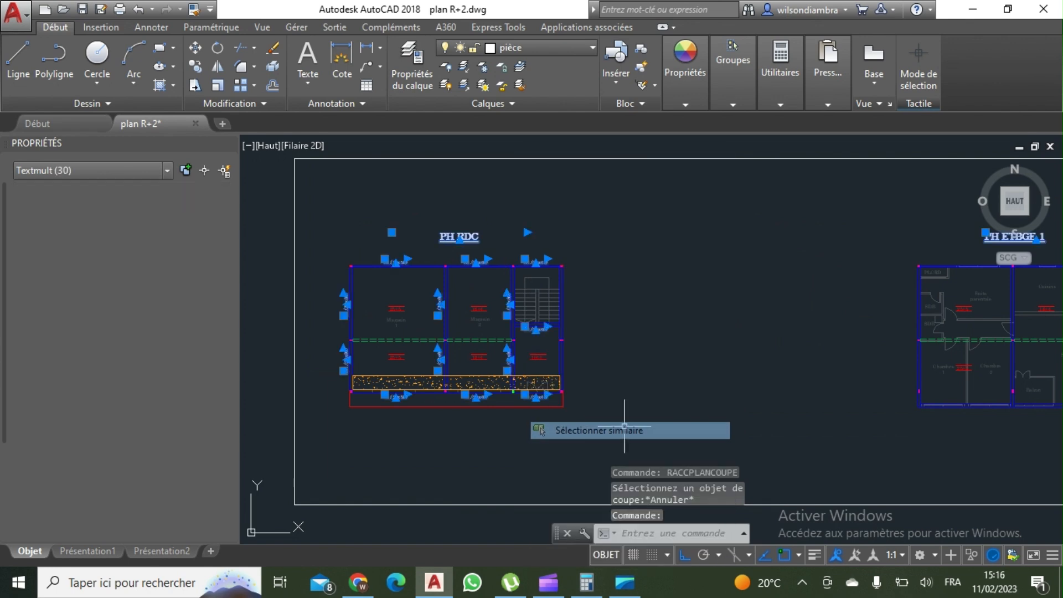
scroll(409, 260, up, 6)
click(581, 183)
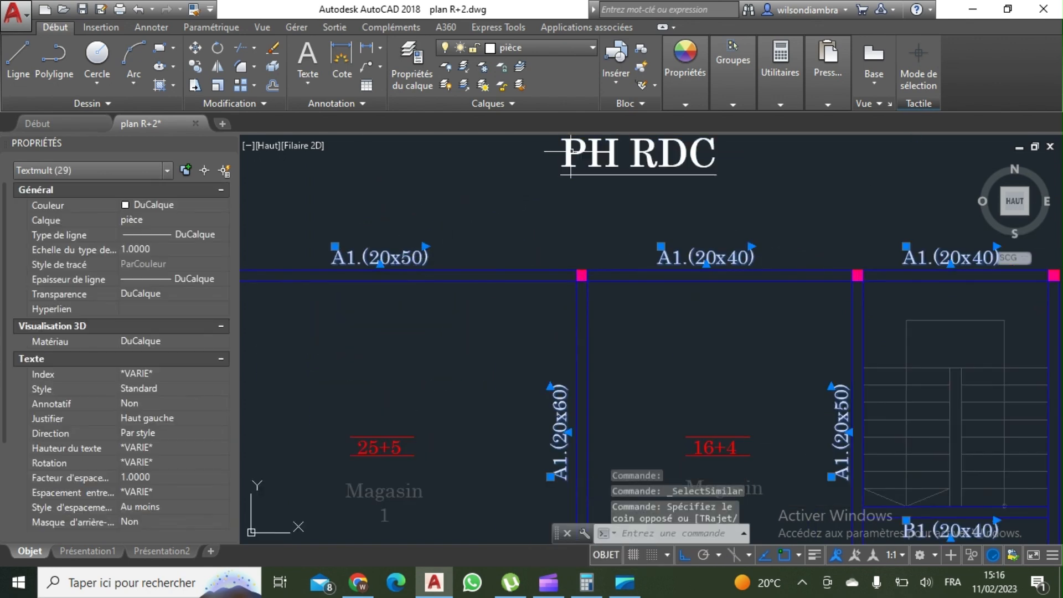
Remove the texts of the upper architectural plans and the PH ETAGE 1 title from the selection, keeping only the PH RDC beam labels
scroll(555, 283, down, 5)
shift+click(731, 284)
shift+click(414, 196)
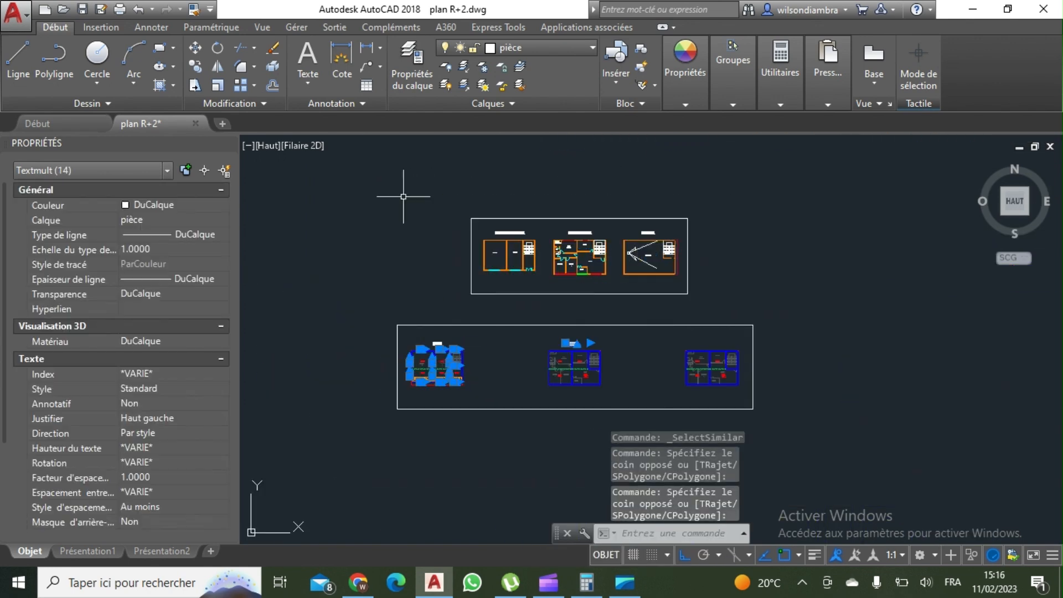
scroll(469, 346, up, 2)
shift+click(672, 333)
shift+click(591, 338)
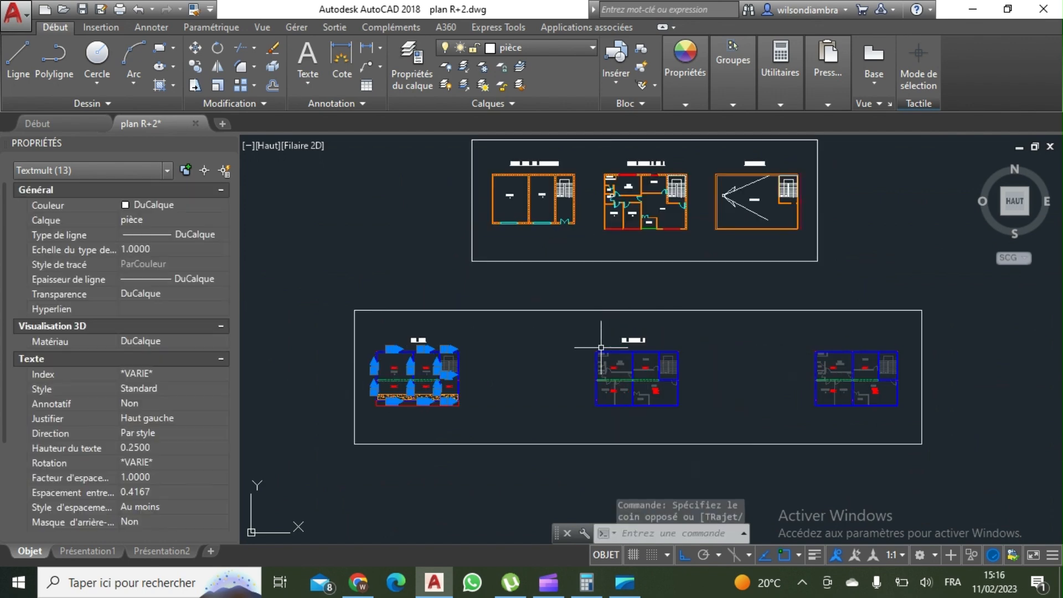
Copy the selected PH RDC beam labels horizontally by 40 units onto the PH ETAGE 1 plan
text(CP)
key(Return)
click(491, 351)
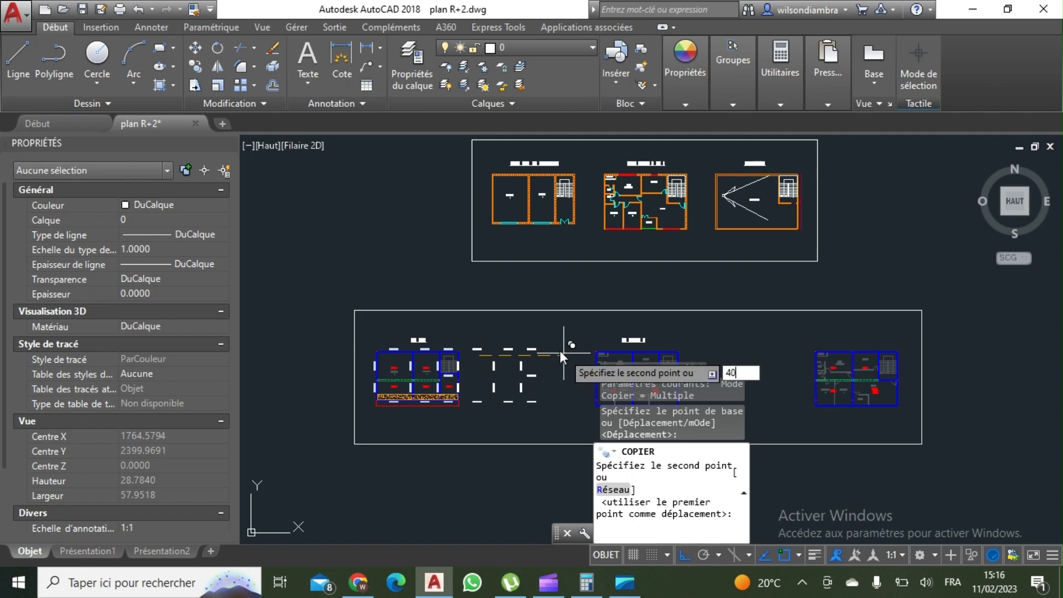
text(40)
key(Return)
scroll(460, 219, up, 5)
key(Escape)
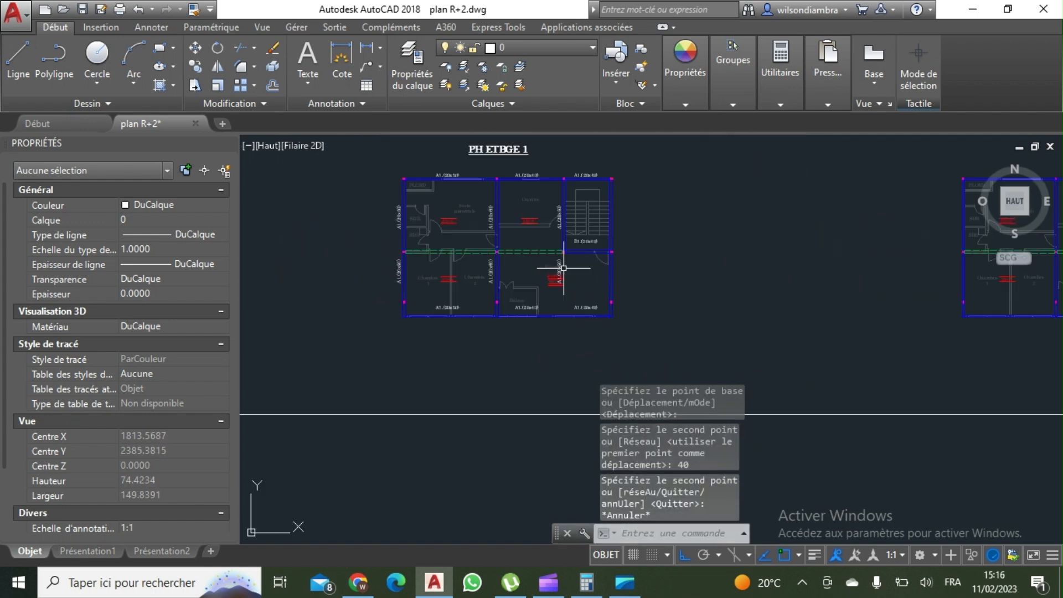
Delete the vertical A1.(20x50) label that lies over the Séjour of PH ETAGE 1
scroll(563, 268, up, 5)
click(542, 259)
key(Delete)
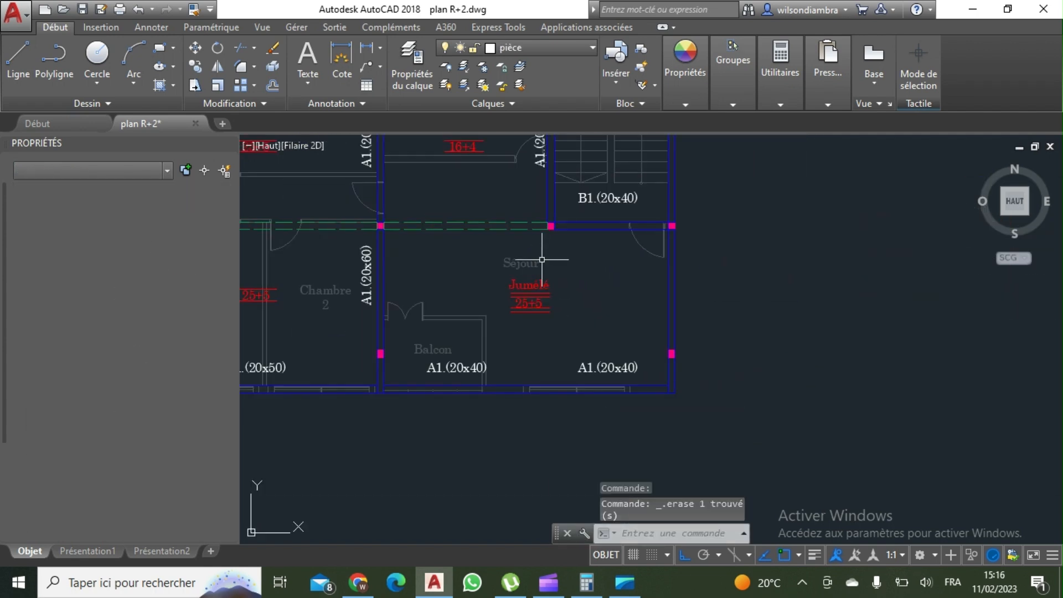
Delete the A1.(20x40) label farthest from the Balcon along the Séjour's lower beam on PH ETAGE 1
scroll(543, 259, down, 3)
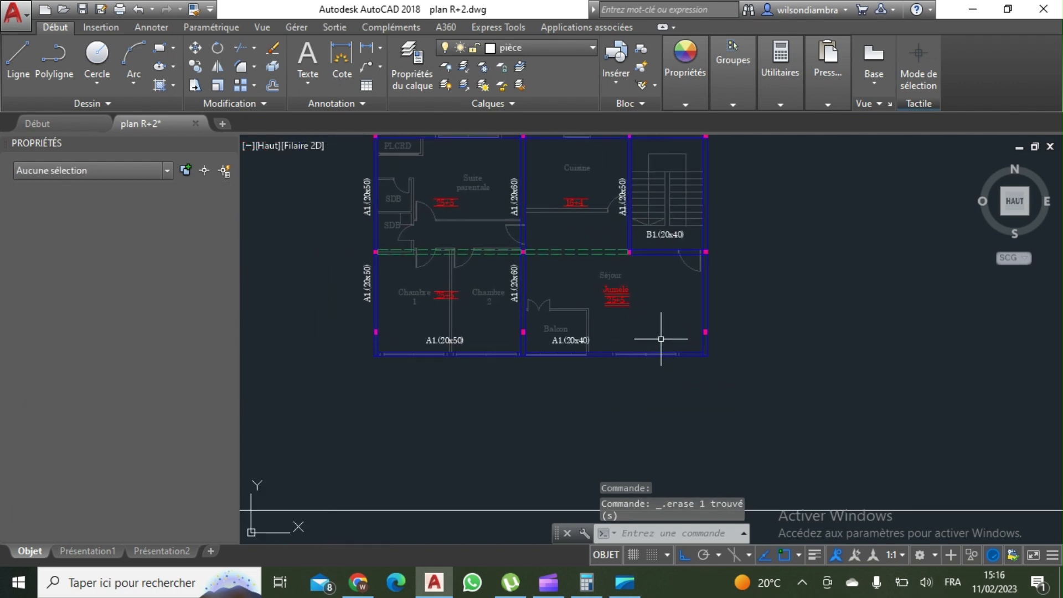
scroll(536, 335, up, 4)
scroll(597, 353, down, 4)
scroll(626, 288, up, 3)
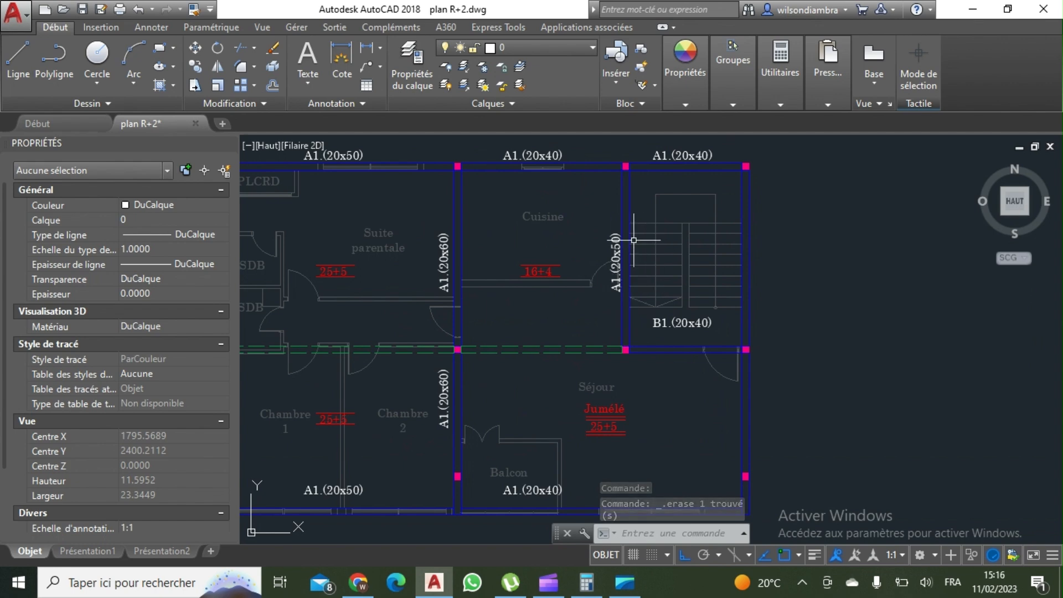
Check the beam span with a linear dimension starting at the upper column between Cuisine and the stairwell
scroll(645, 283, down, 3)
scroll(537, 216, up, 3)
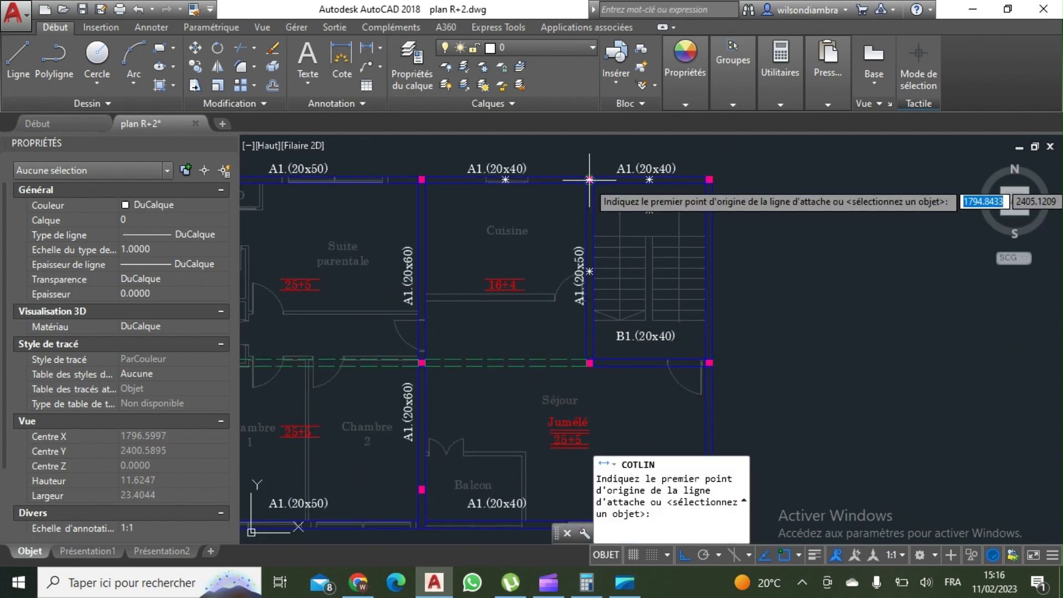
click(588, 182)
key(Escape)
Move the A1.(20x40) label from beneath Balcon to the middle of the Séjour's lower beam
middle_drag(563, 375, 556, 254)
click(513, 385)
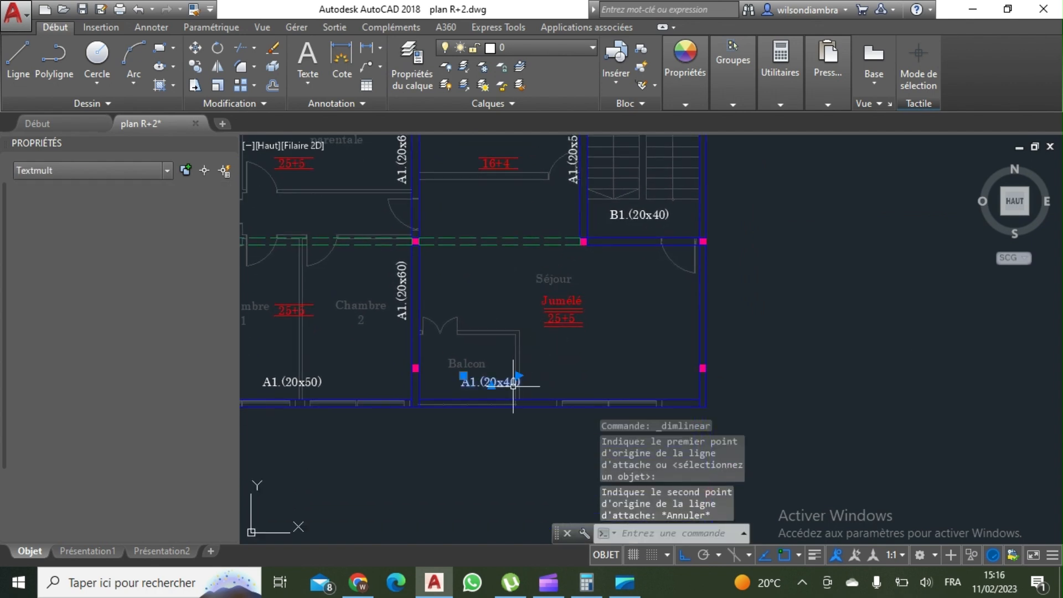
click(194, 48)
click(581, 325)
key(Escape)
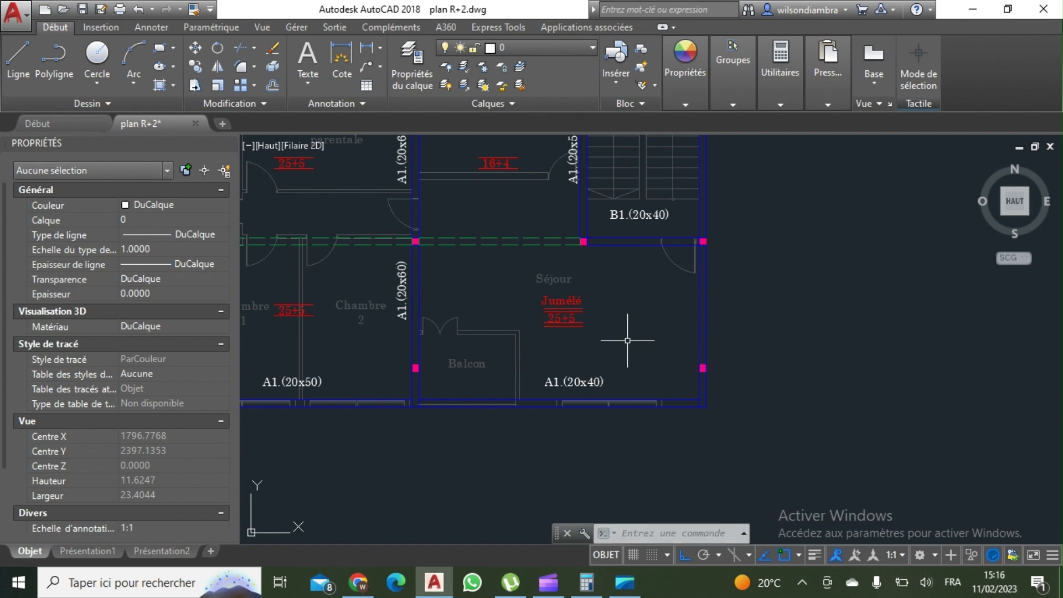
Copy the vertical A1.(20x50) label beside Chambre 1 and A1.(20x60) label beside Chambre 2 straight down to the beam ends beyond the lower columns
middle_drag(622, 333, 800, 279)
scroll(358, 233, up, 2)
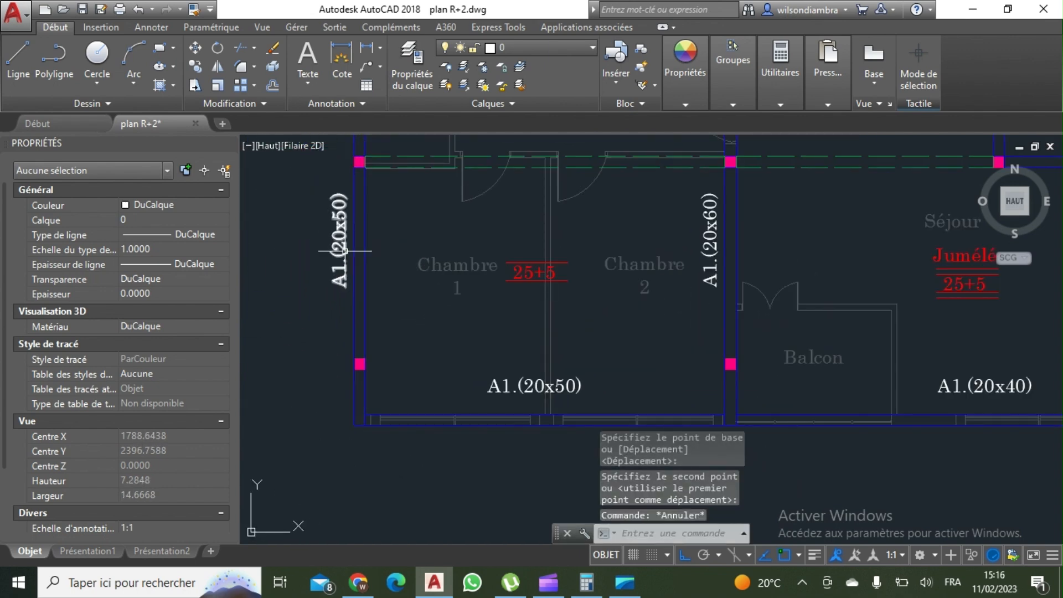
click(344, 239)
click(704, 263)
scroll(567, 248, down, 4)
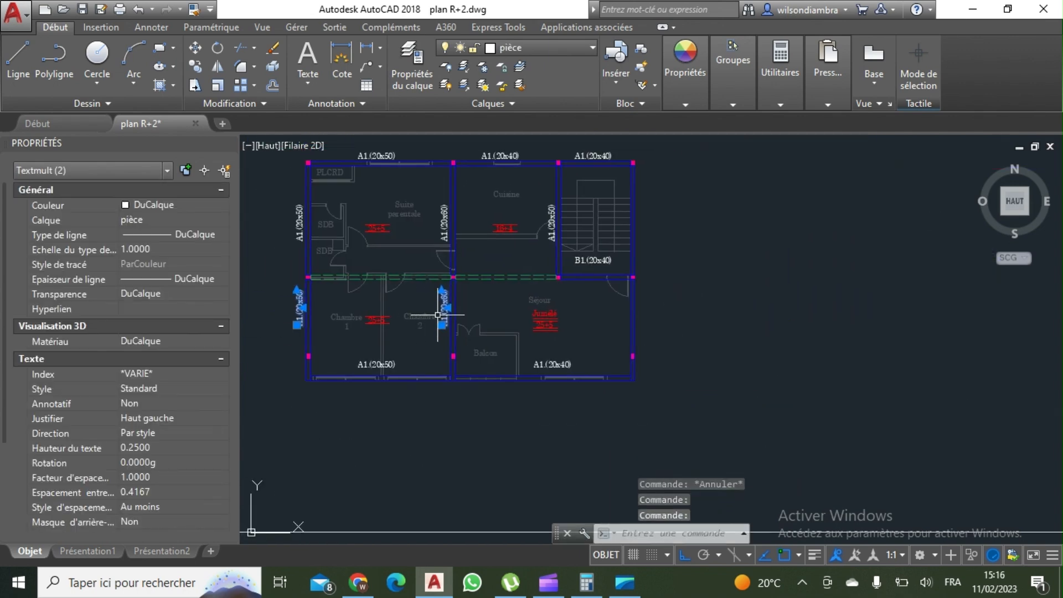
text(cp)
key(Return)
middle_drag(366, 264, 452, 202)
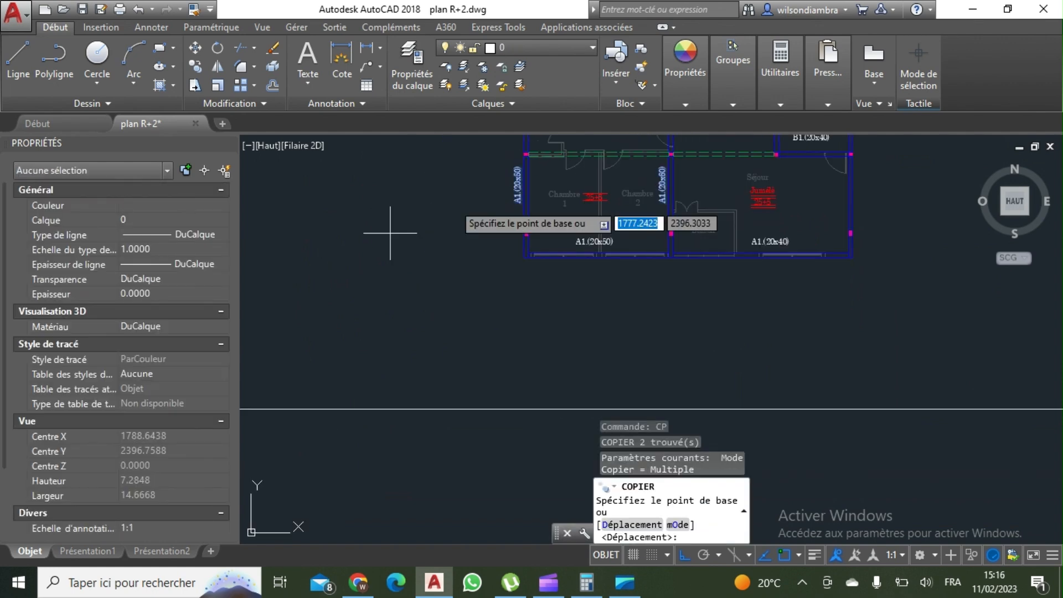
click(446, 190)
click(445, 259)
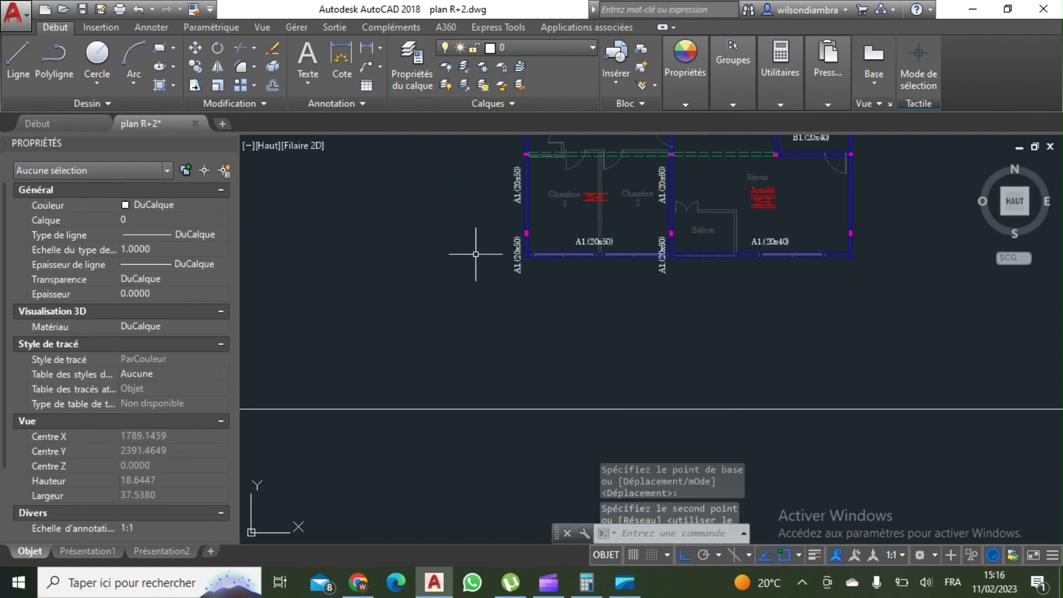
key(Escape)
Rename the copied vertical label at the lower end of the Chambre 1 outer beam as C1.(20x50)
scroll(475, 244, up, 2)
click(429, 272)
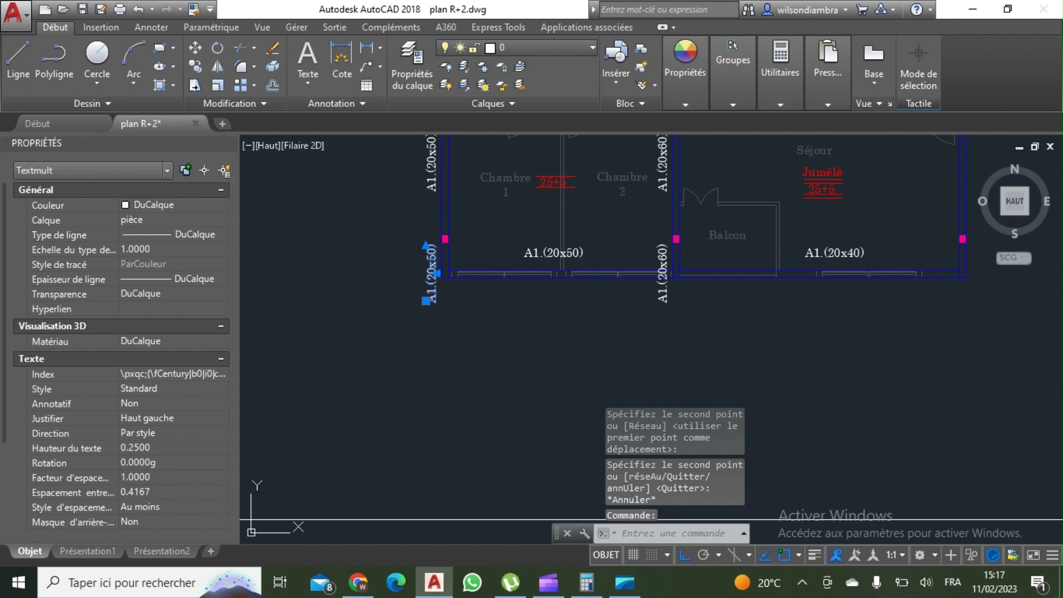
double_click(432, 306)
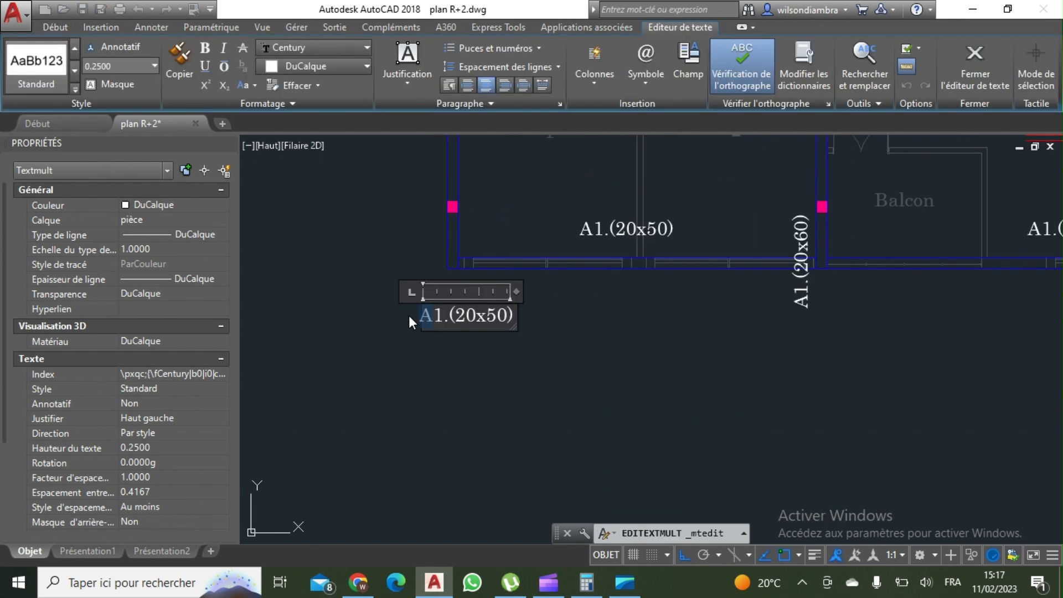
text(C)
click(451, 375)
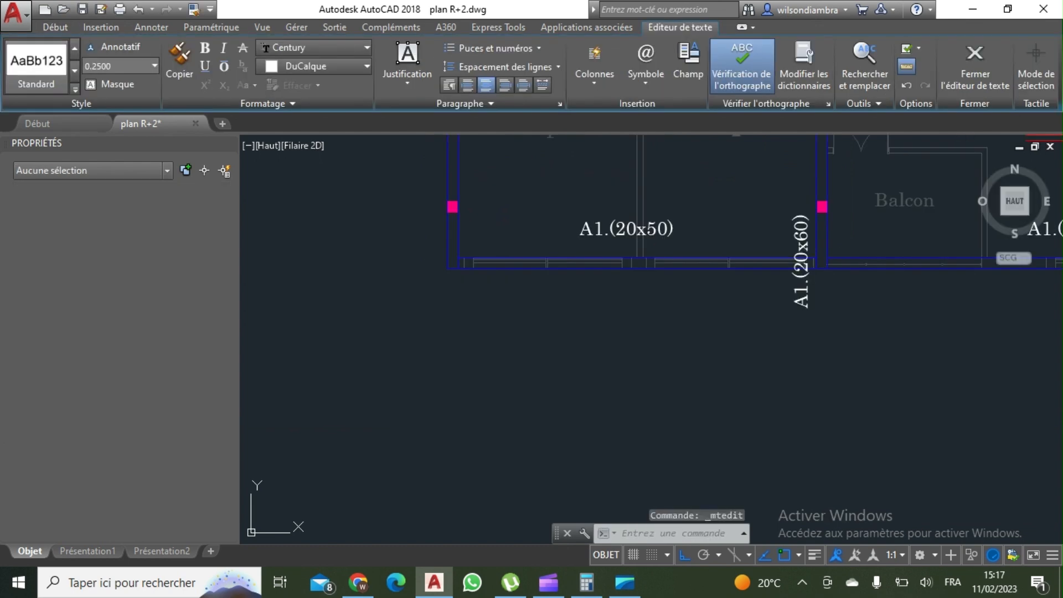
Check the short beam below the Chambre 1 corner column with a linear dimension started at the lower outer corner
scroll(579, 305, down, 2)
middle_drag(581, 305, 516, 305)
scroll(557, 267, up, 2)
scroll(440, 309, down, 2)
middle_drag(438, 311, 466, 385)
scroll(508, 365, up, 2)
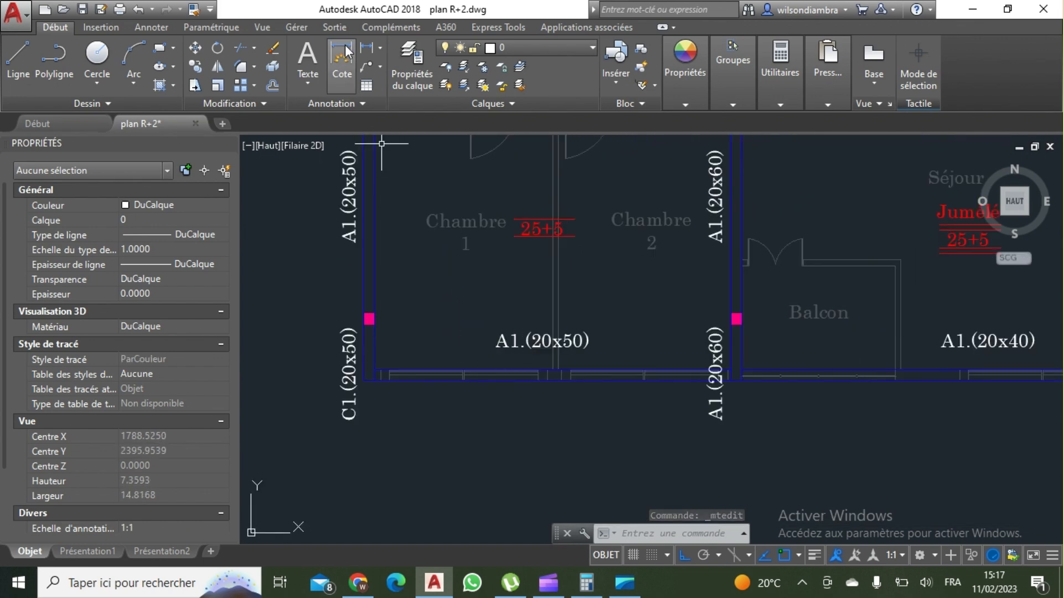
click(367, 50)
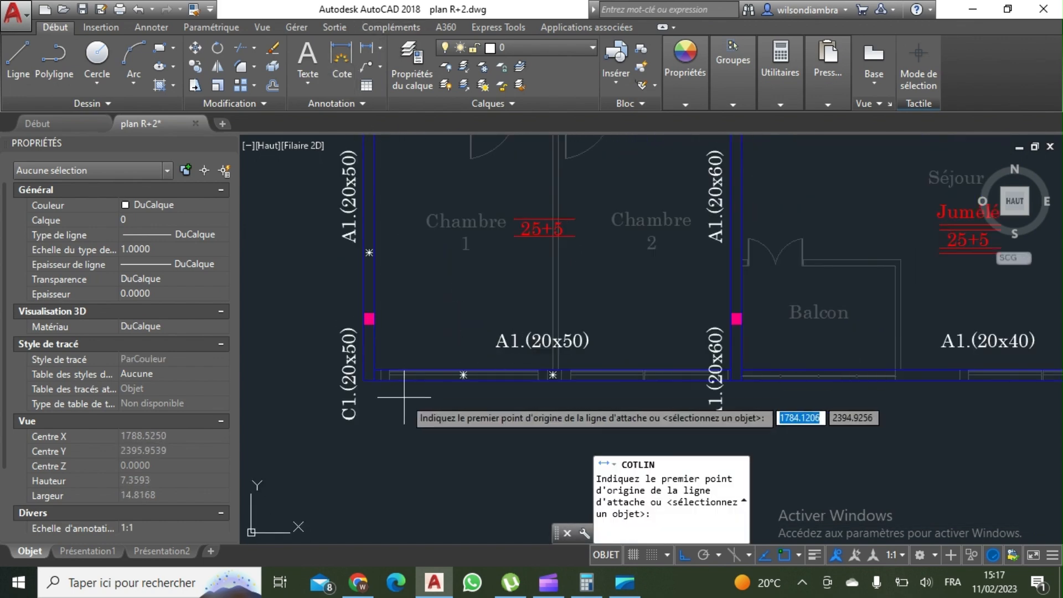
click(370, 380)
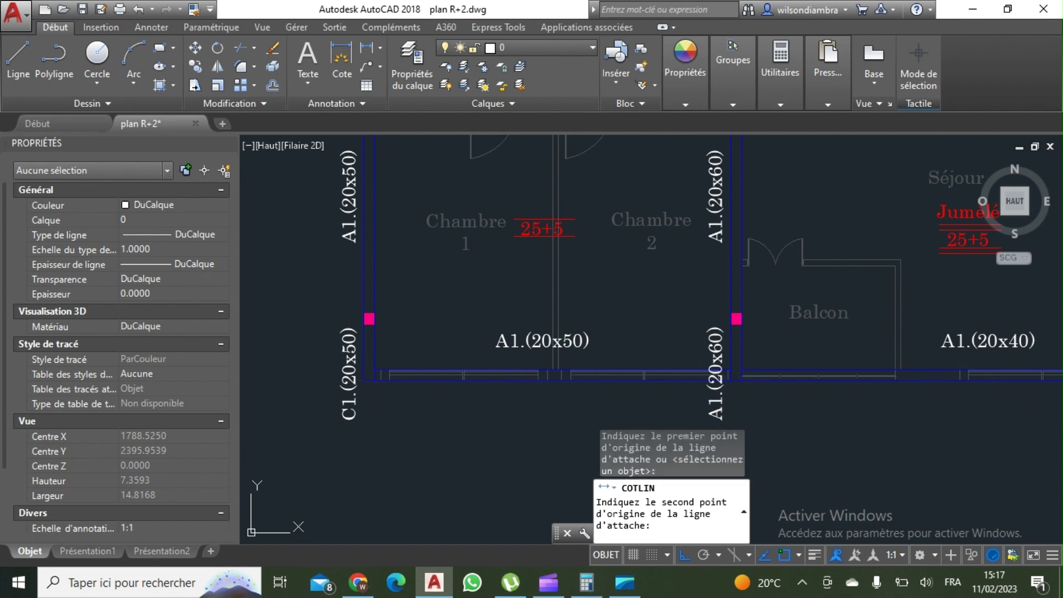
key(Escape)
Change the vertical C1 label beside Chambre 1 to C1.(20x65)
double_click(355, 365)
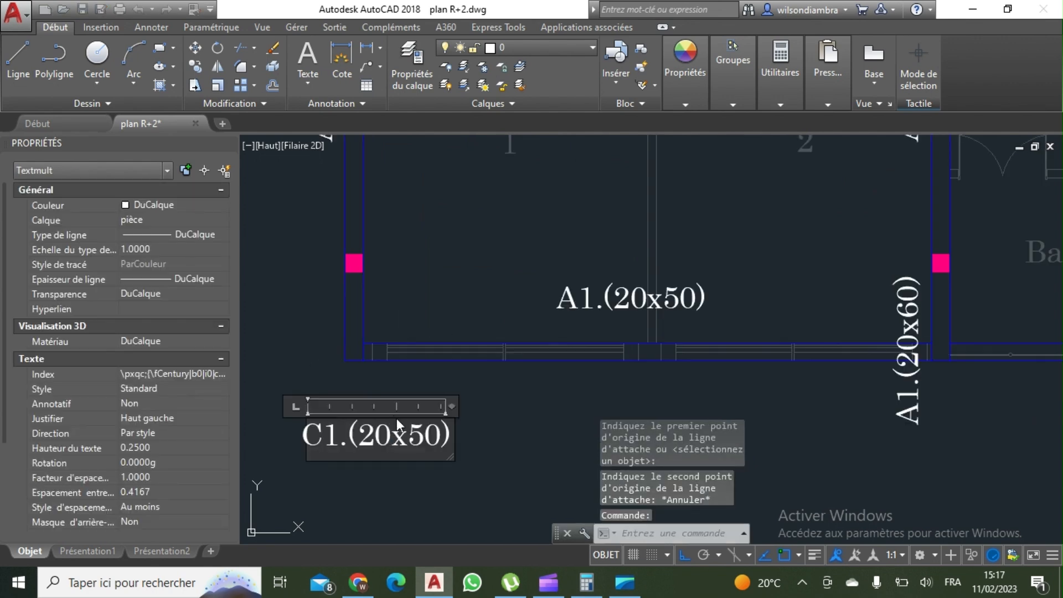
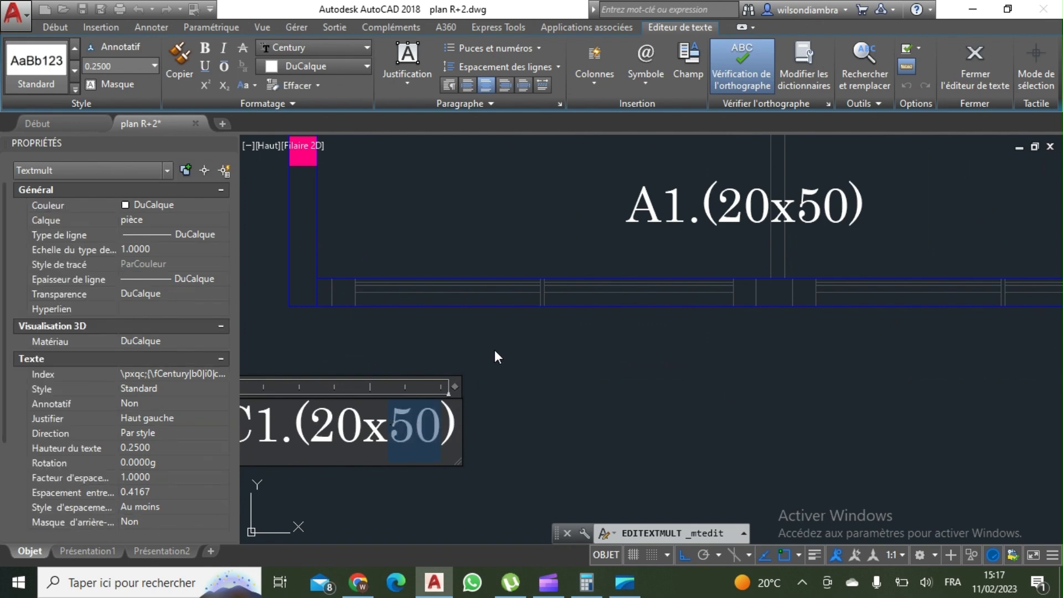
text(65)
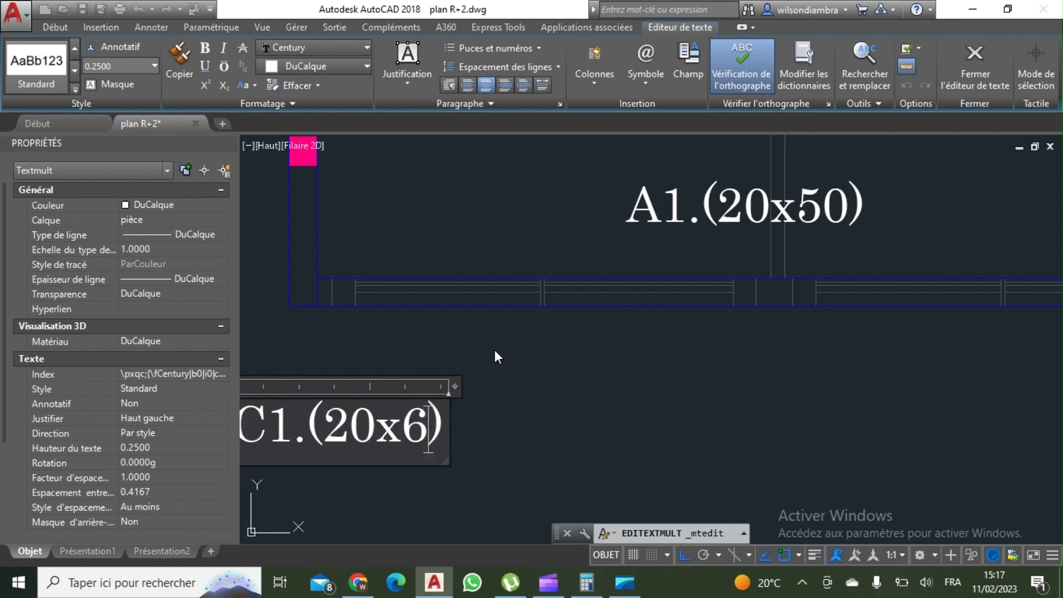
click(493, 349)
scroll(489, 331, down, 2)
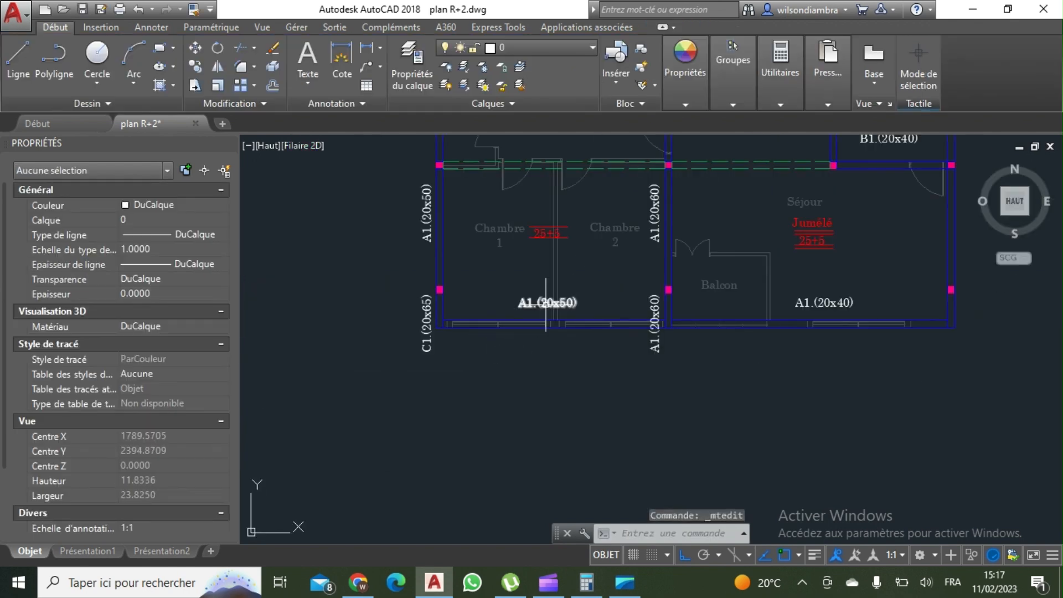
Change the horizontal label on the lower beam of Chambre 1 and Chambre 2 to A1.(20x55)
scroll(548, 304, up, 1)
double_click(547, 305)
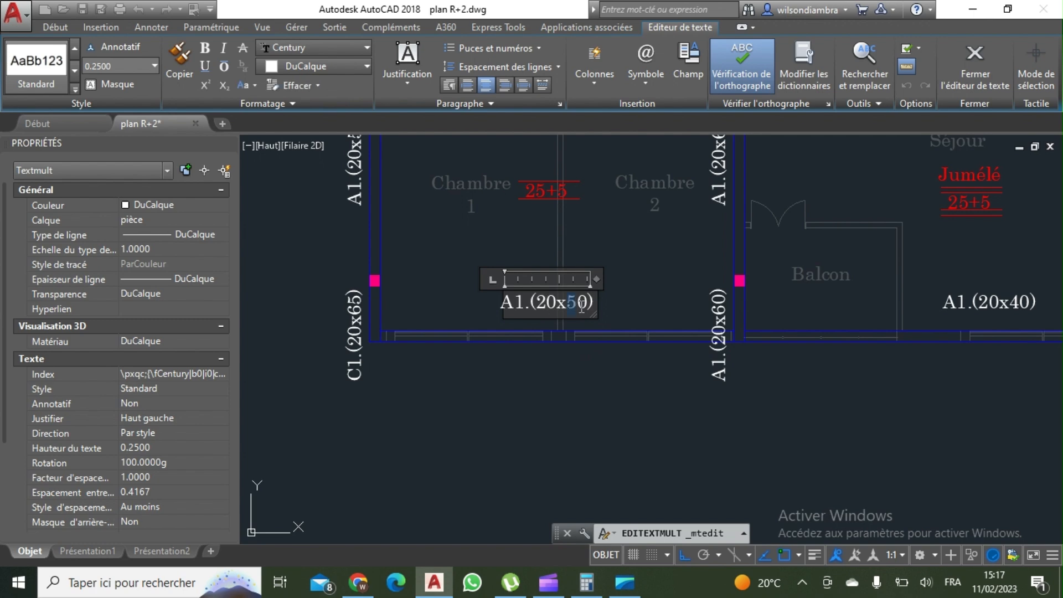
text(55)
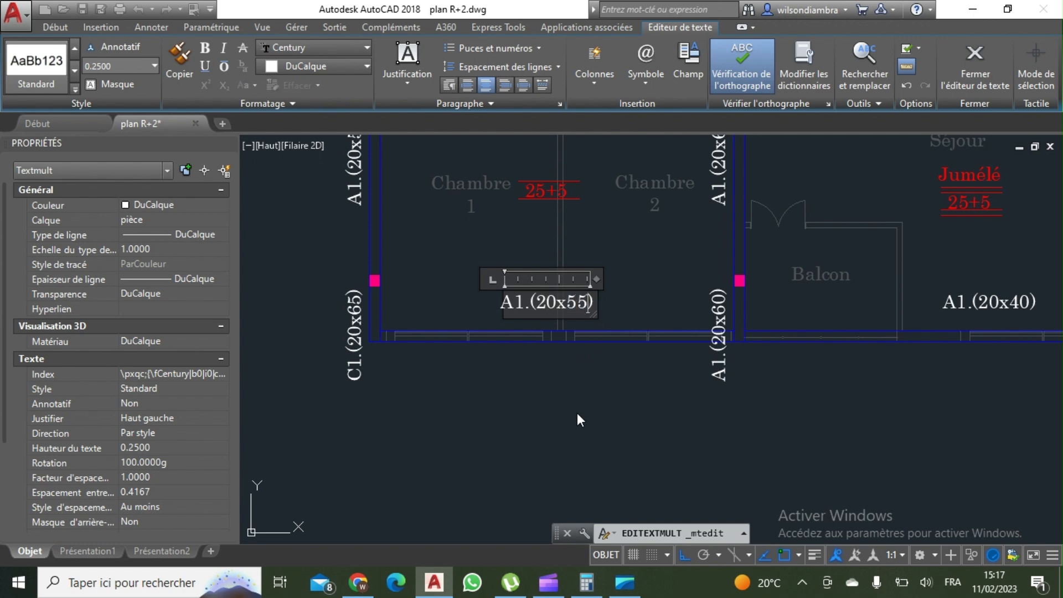
click(577, 419)
Change the copied vertical label at the lower beam end between Chambre 2 and Balcon to A1.(20x65)
double_click(635, 335)
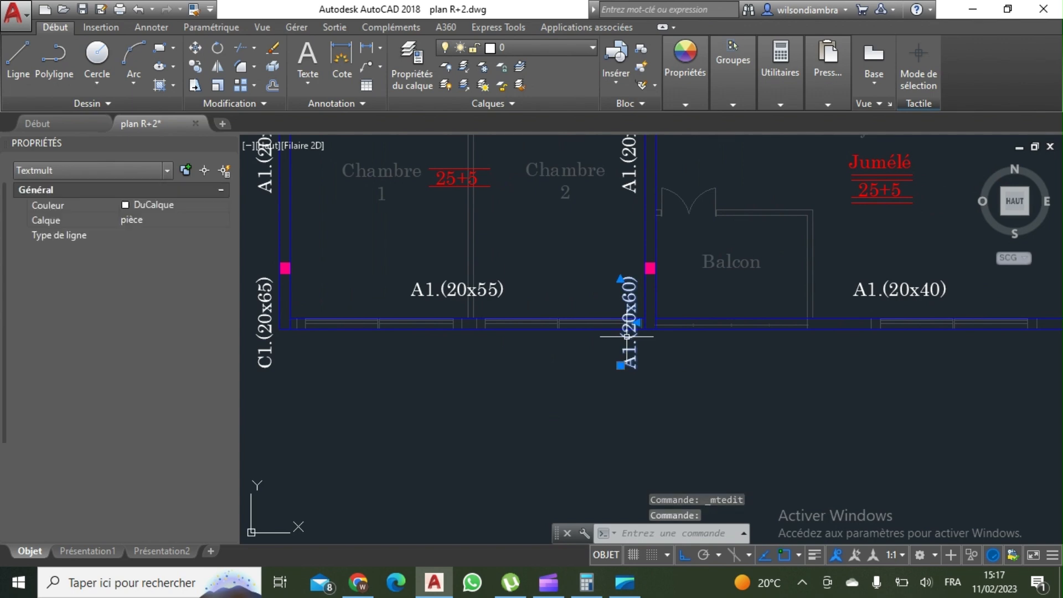
scroll(613, 359, down, 2)
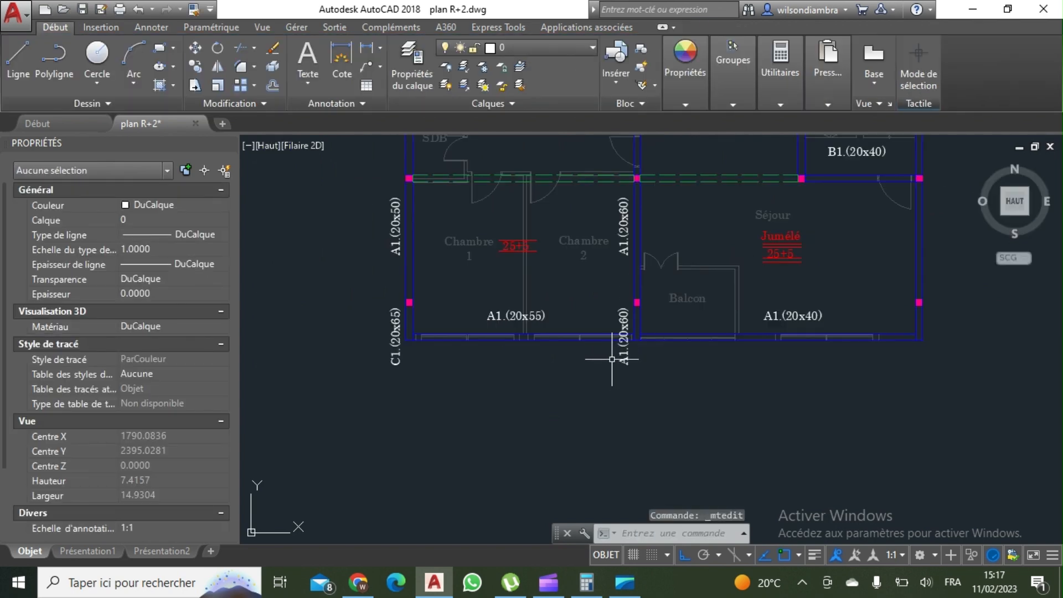
scroll(624, 341, up, 2)
double_click(622, 340)
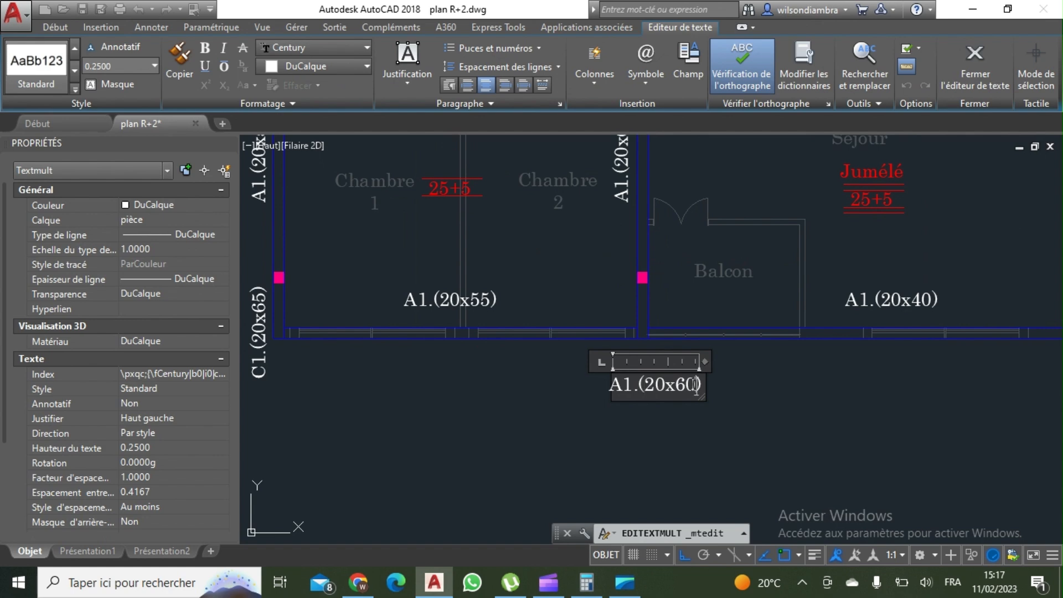
click(621, 421)
Change the vertical C1 label at the lower outer corner of Chambre 1 to C1.(20x60)
middle_drag(366, 382, 527, 379)
double_click(416, 306)
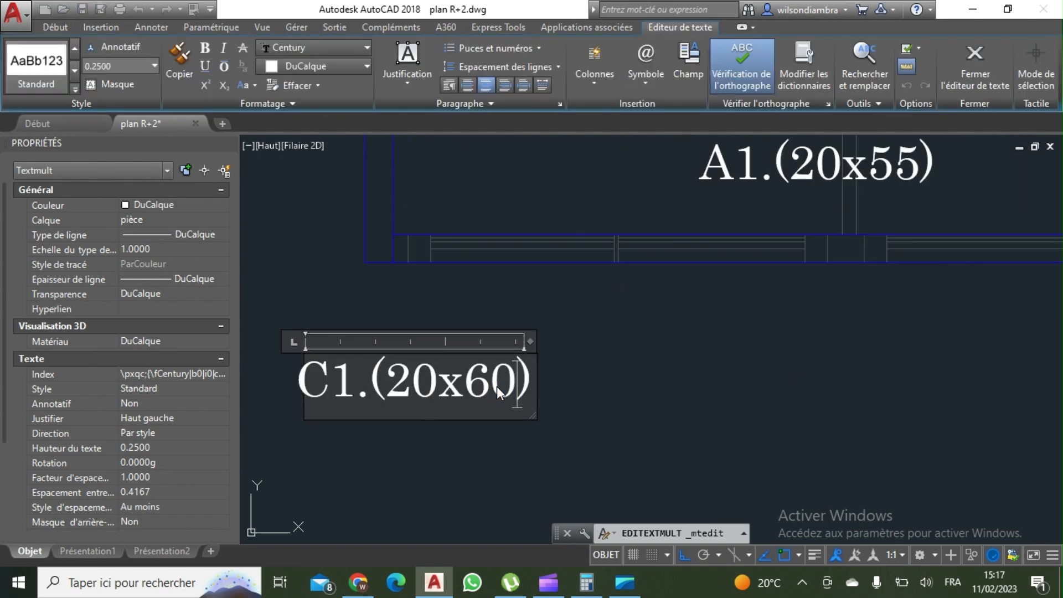
click(700, 392)
Examine the beam labels along the lower edge of Chambre 1, Chambre 2 and Balcon
scroll(532, 357, down, 4)
scroll(524, 342, up, 3)
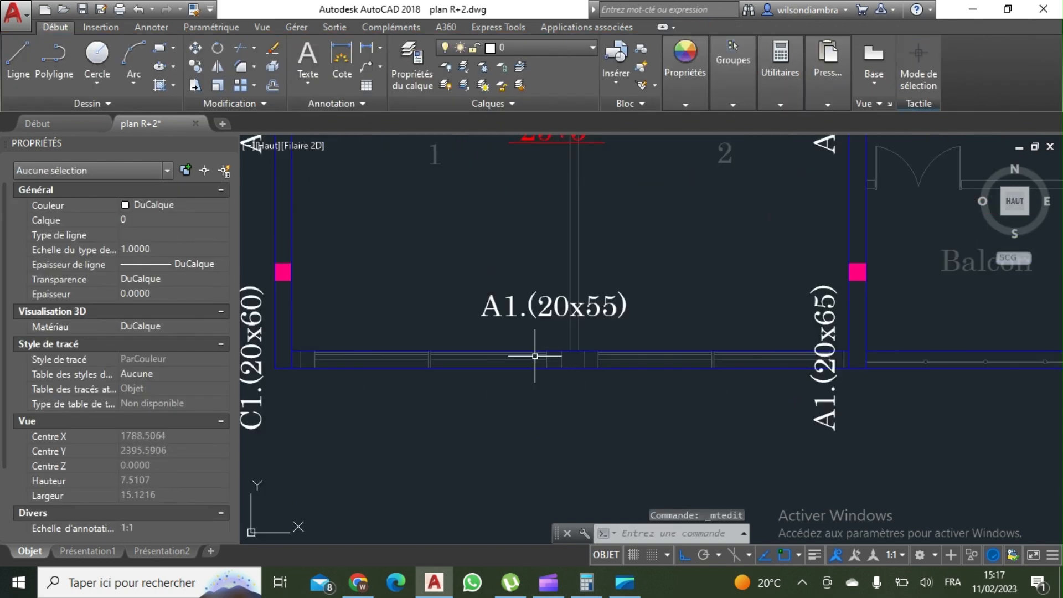
scroll(534, 354, down, 2)
mouse_move(533, 343)
middle_down()
mouse_move(563, 348)
mouse_move(544, 376)
middle_up()
scroll(623, 388, up, 2)
scroll(676, 357, down, 2)
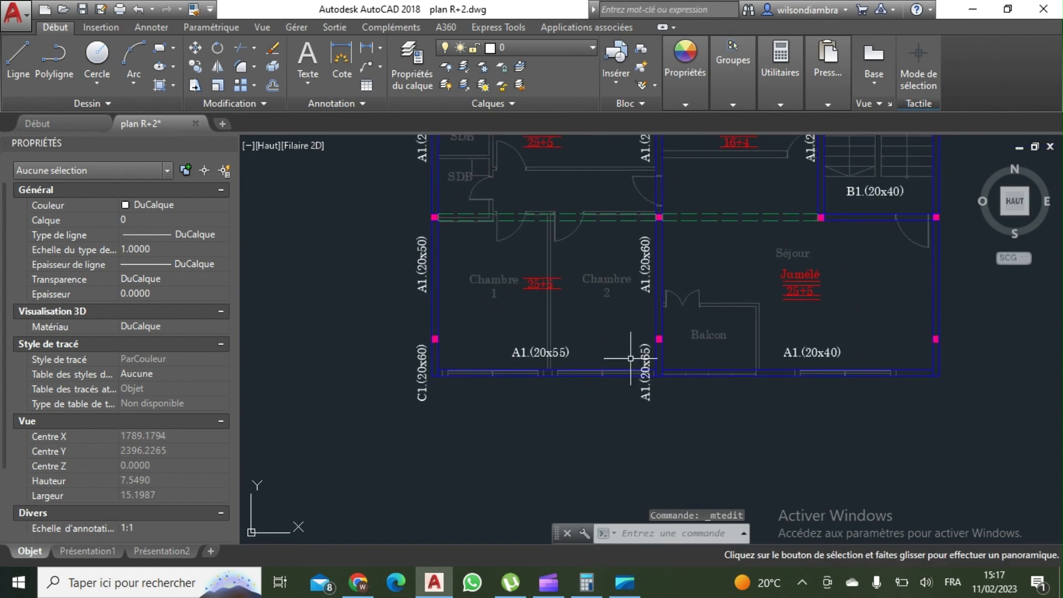
scroll(595, 383, up, 2)
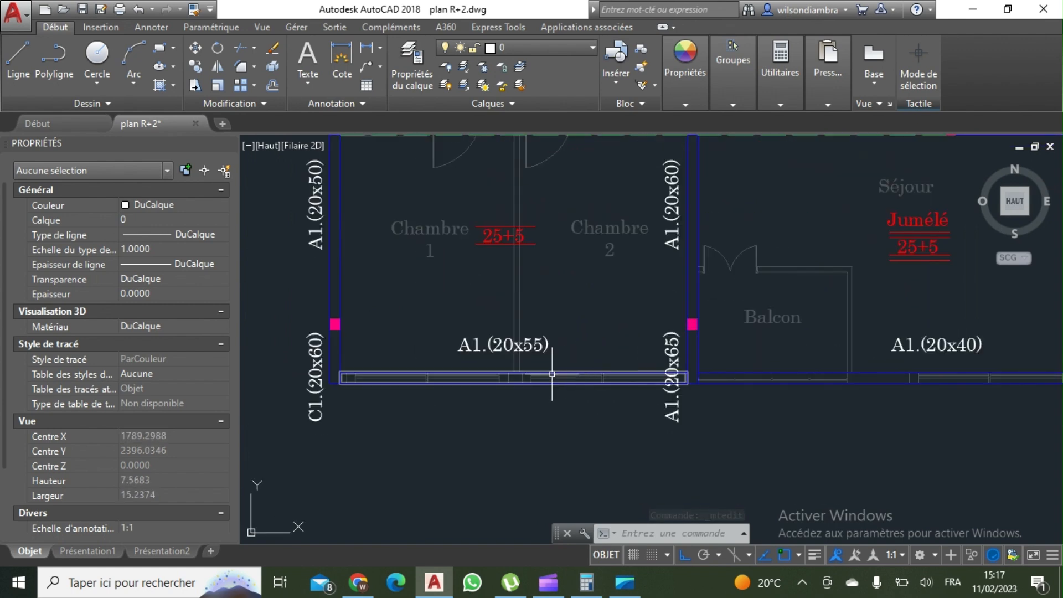
middle_drag(565, 368, 498, 351)
middle_drag(609, 389, 574, 364)
Change the horizontal label on the Séjour's lower beam to A1.(20x55)
scroll(592, 377, down, 2)
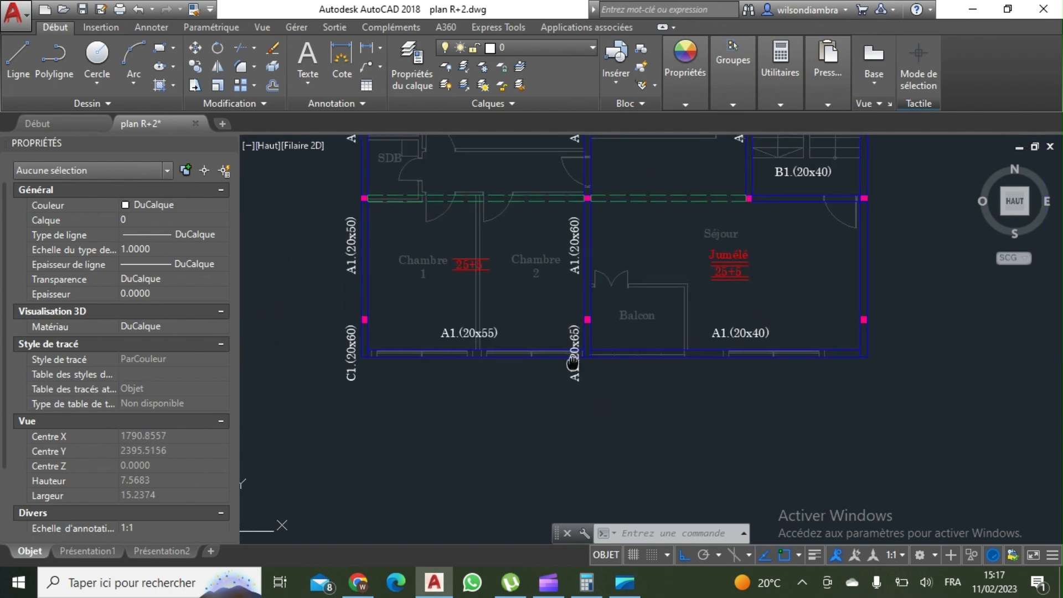
click(736, 333)
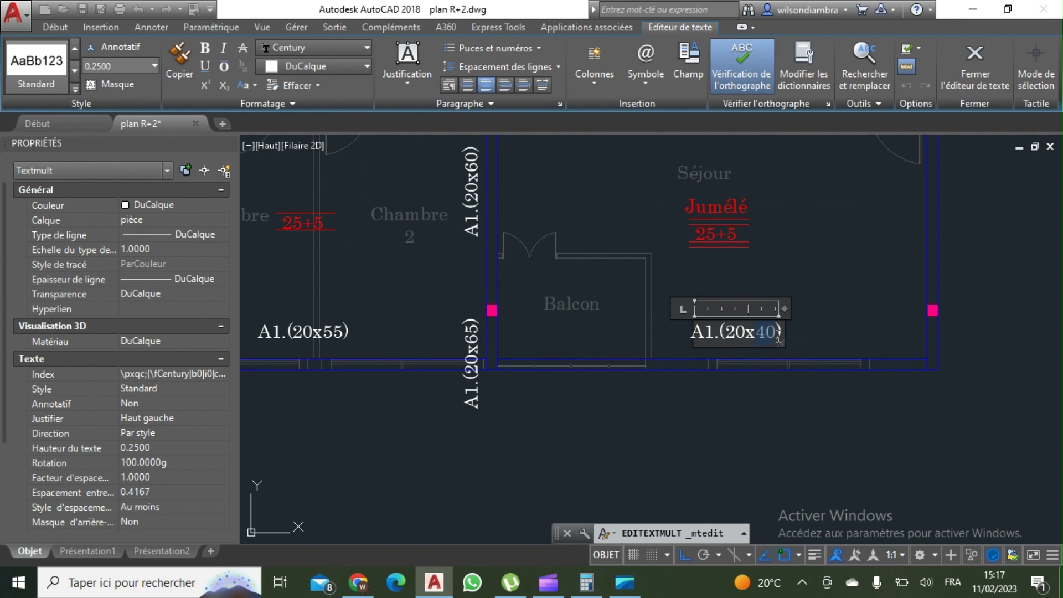
click(720, 403)
Move the Séjour's A1.(20x55) label slightly down, closer to the lower beam
scroll(720, 403, down, 2)
middle_drag(720, 404, 721, 350)
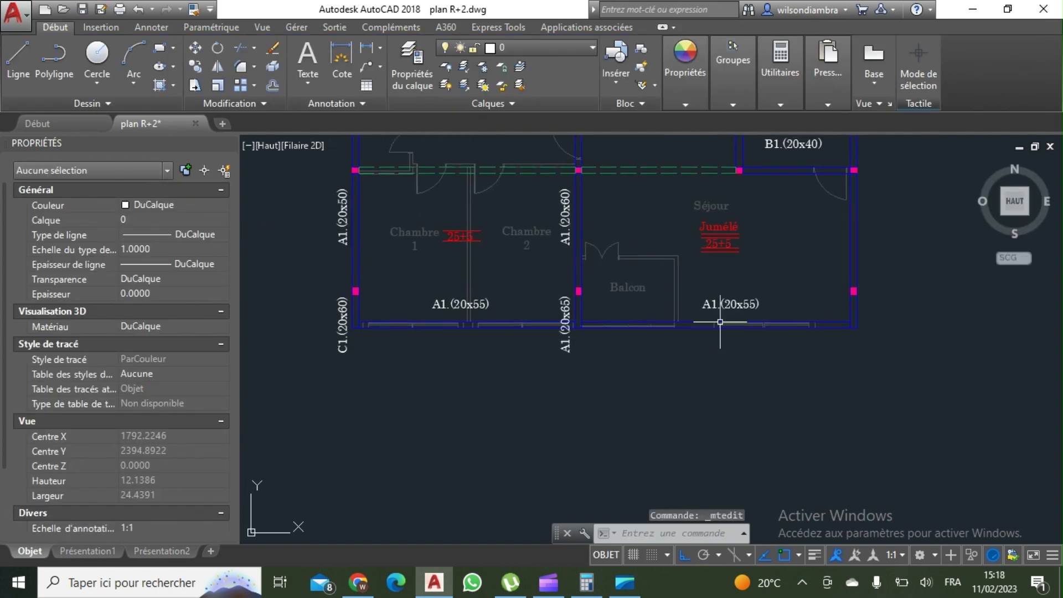
click(723, 305)
click(196, 53)
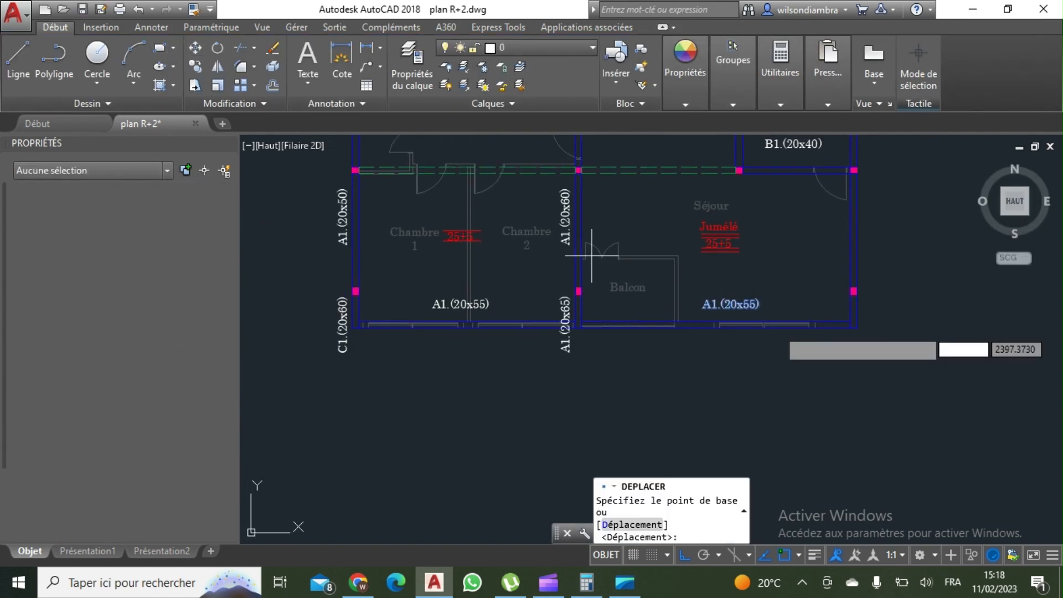
click(913, 330)
click(914, 337)
key(Escape)
Measure the span of the Séjour's lower beam between its two supports with a linear dimension, without placing it
middle_drag(596, 276, 515, 329)
click(370, 50)
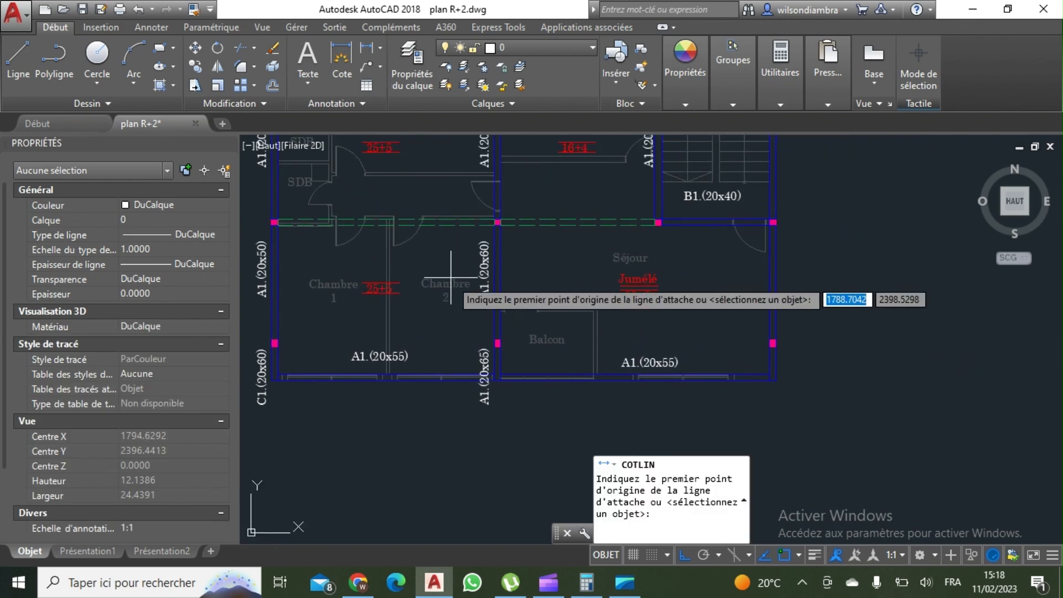
click(636, 377)
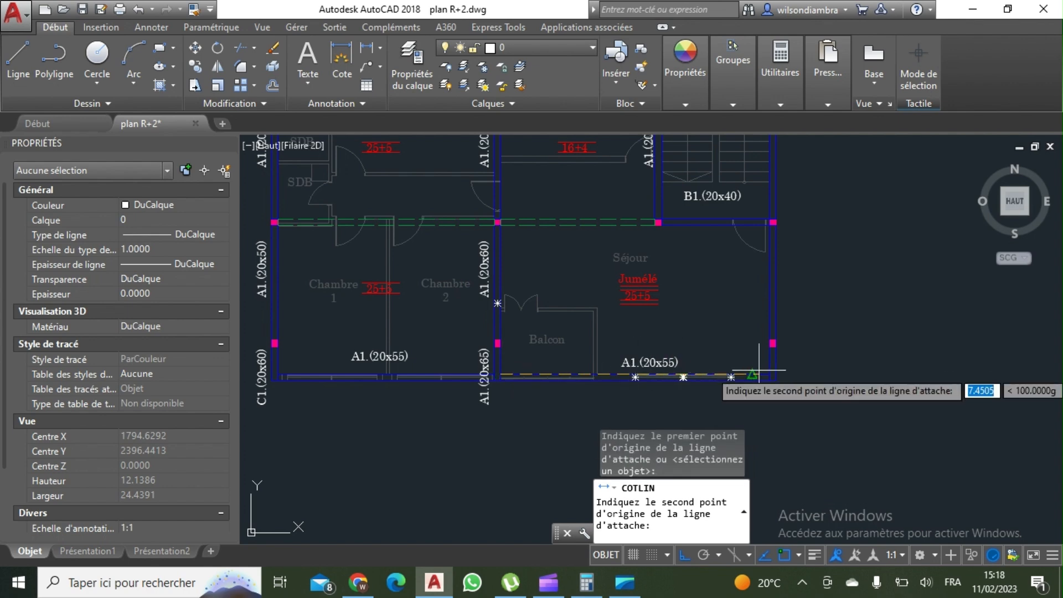
scroll(776, 375, up, 3)
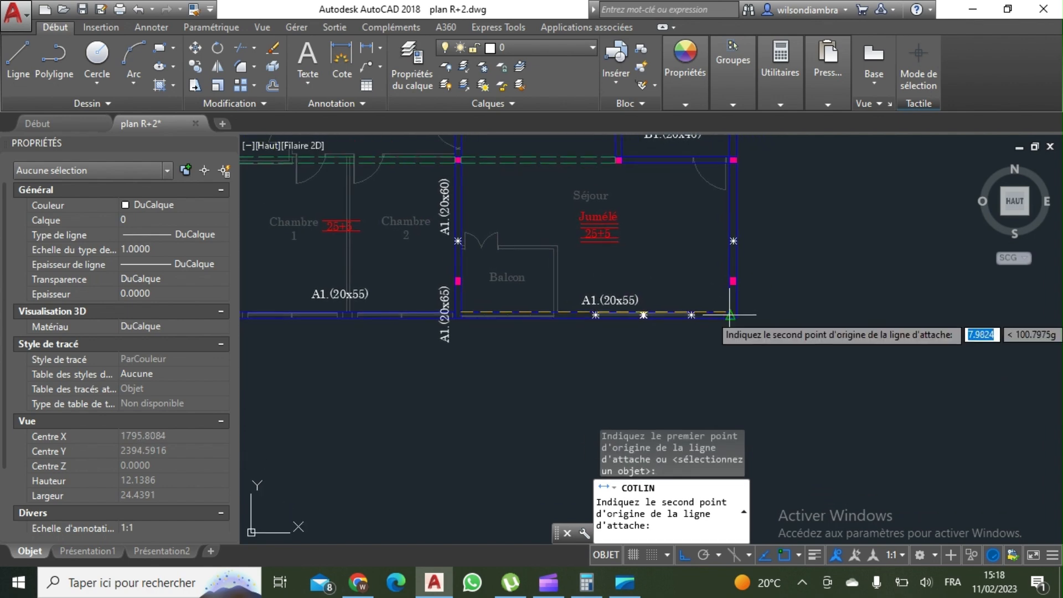
click(728, 309)
scroll(678, 271, down, 6)
scroll(612, 260, up, 8)
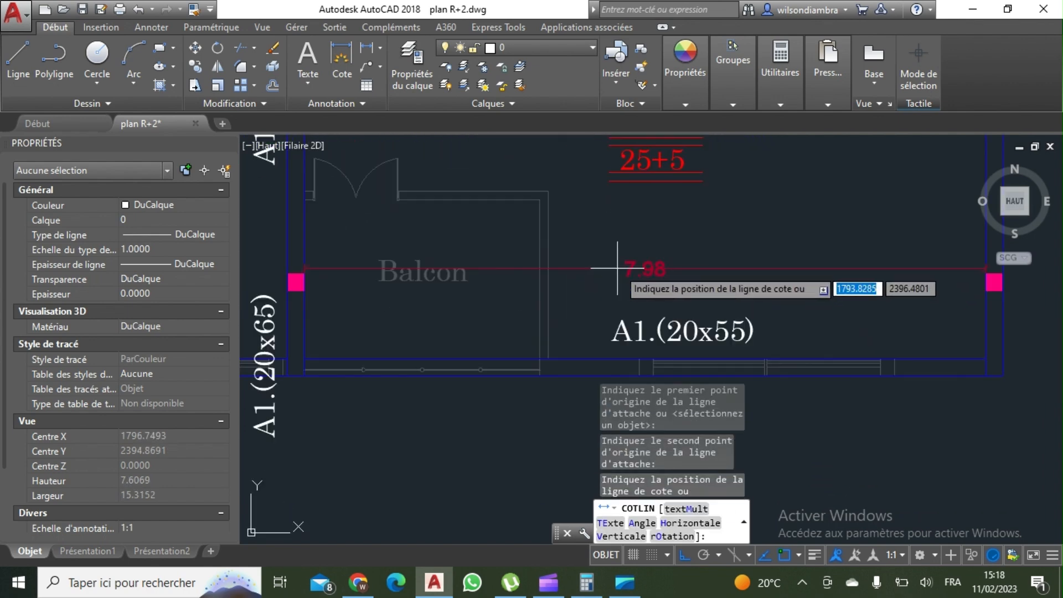
key(Escape)
Change the horizontal label on the Séjour's lower beam to A1.(20x60)
scroll(599, 245, down, 8)
scroll(621, 263, up, 6)
double_click(632, 275)
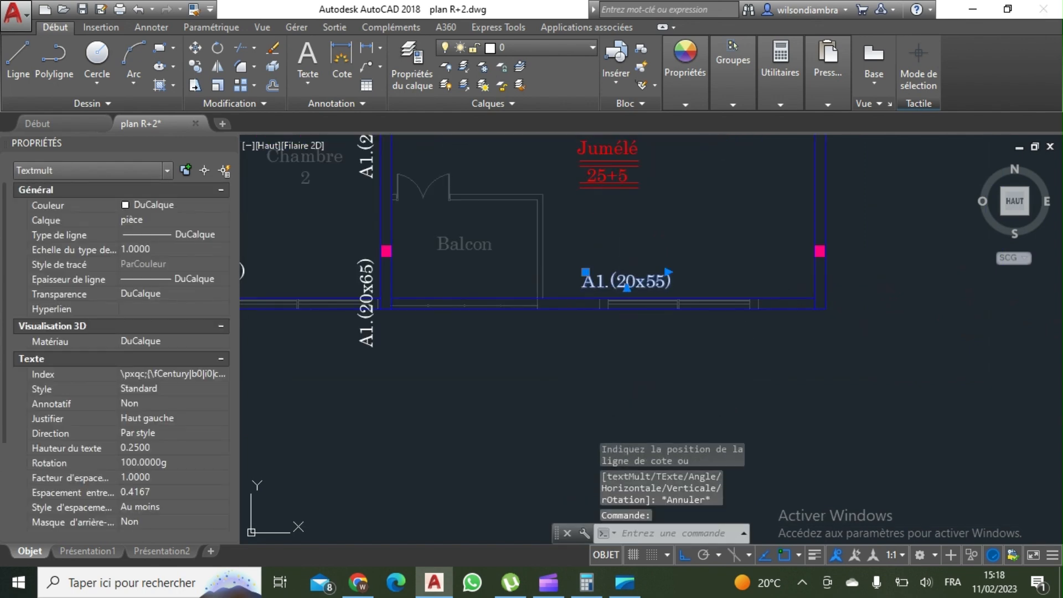
scroll(641, 303, up, 2)
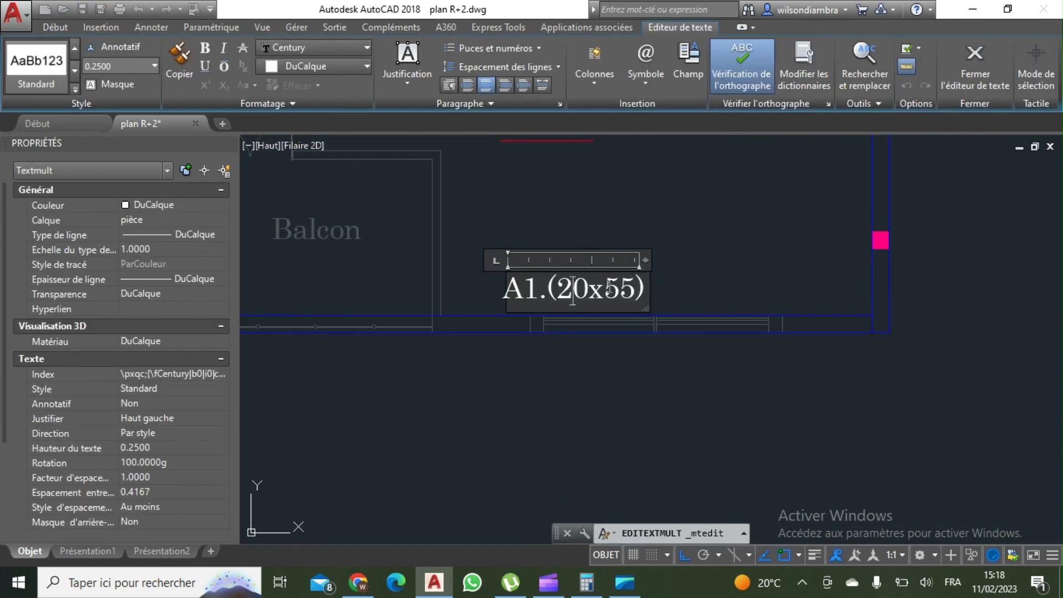
scroll(667, 326, down, 5)
scroll(581, 327, up, 3)
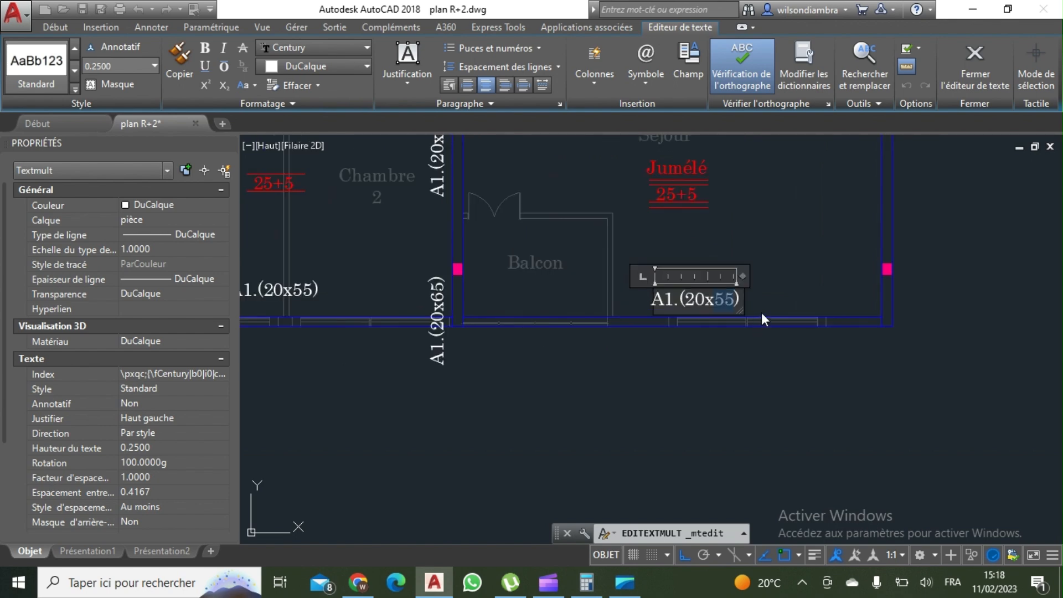
text(60)
click(750, 322)
scroll(720, 326, down, 4)
scroll(702, 331, up, 2)
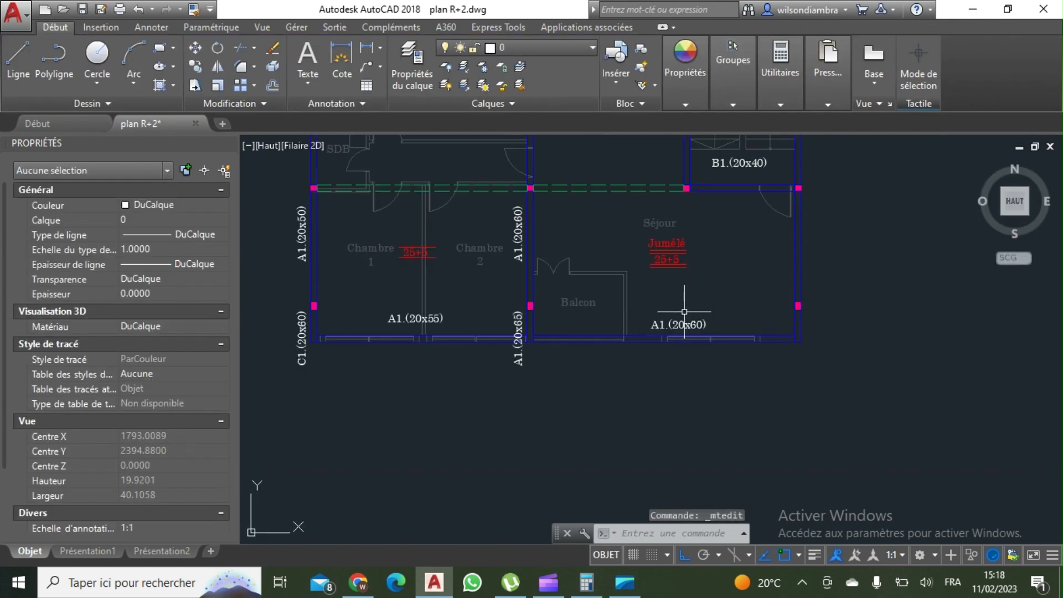
Copy the vertical A1.(20x60) and A1.(20x65) labels between Chambre 2 and the Séjour horizontally to the Séjour's outer beam
middle_drag(668, 322, 616, 330)
click(467, 248)
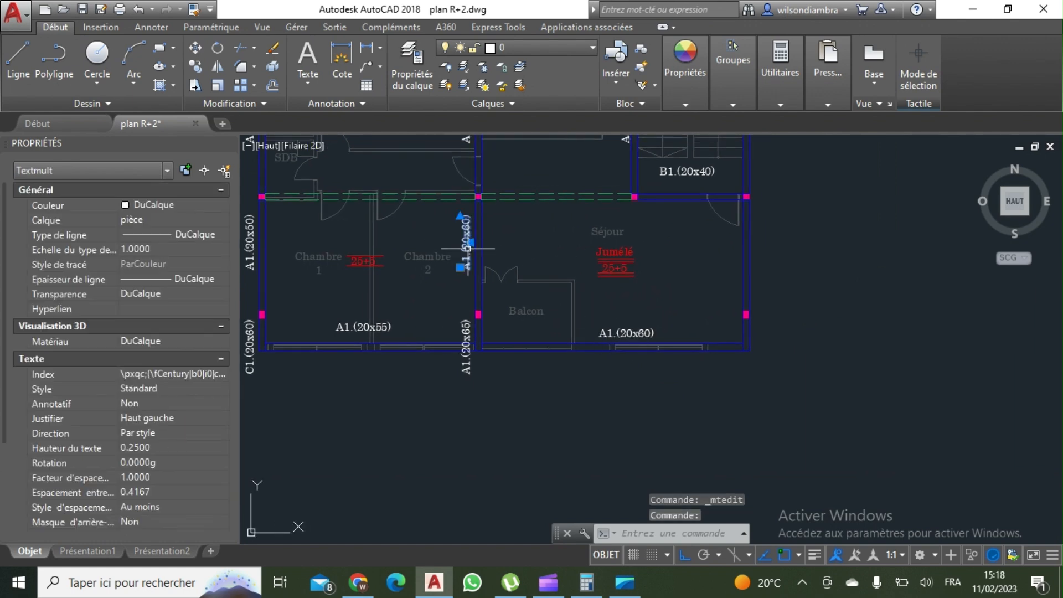
click(466, 355)
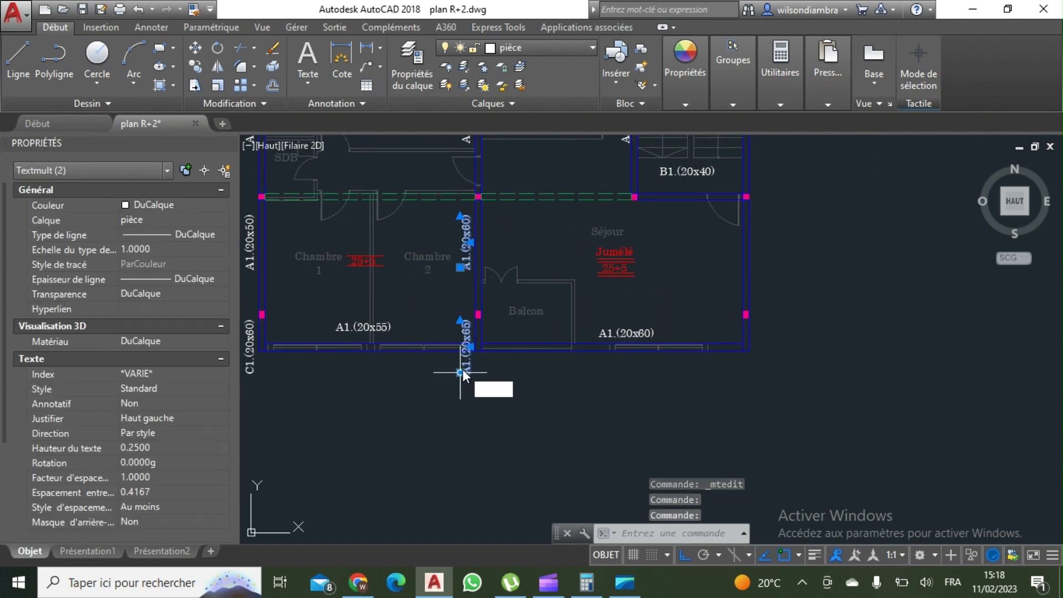
text(co)
key(Return)
middle_drag(450, 386, 411, 309)
click(407, 333)
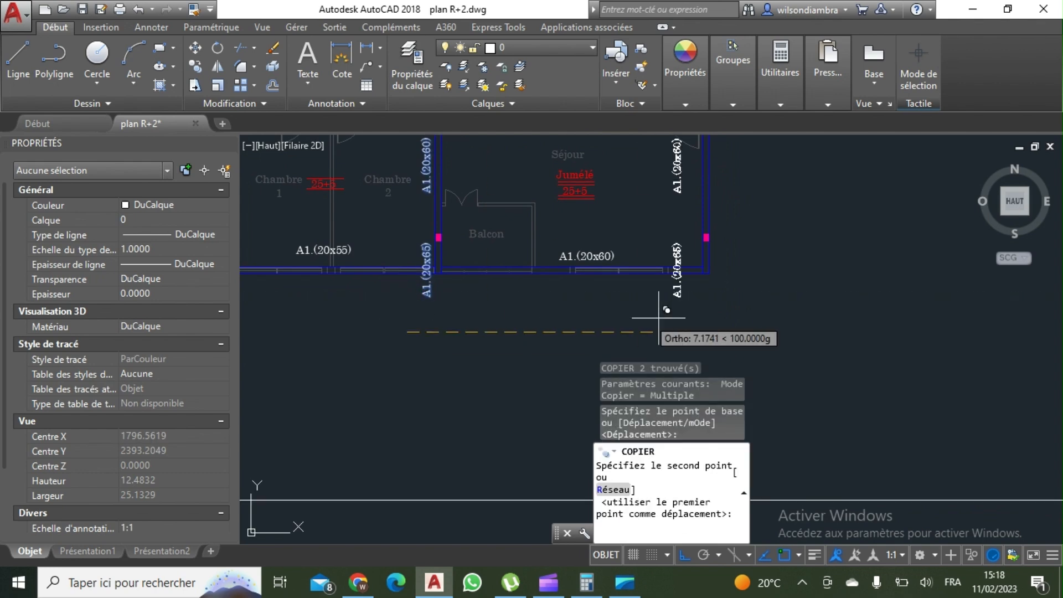
click(678, 311)
key(Escape)
Change the upper of the two copied labels on the Séjour's outer beam to A1.(20x50)
middle_drag(661, 315, 538, 333)
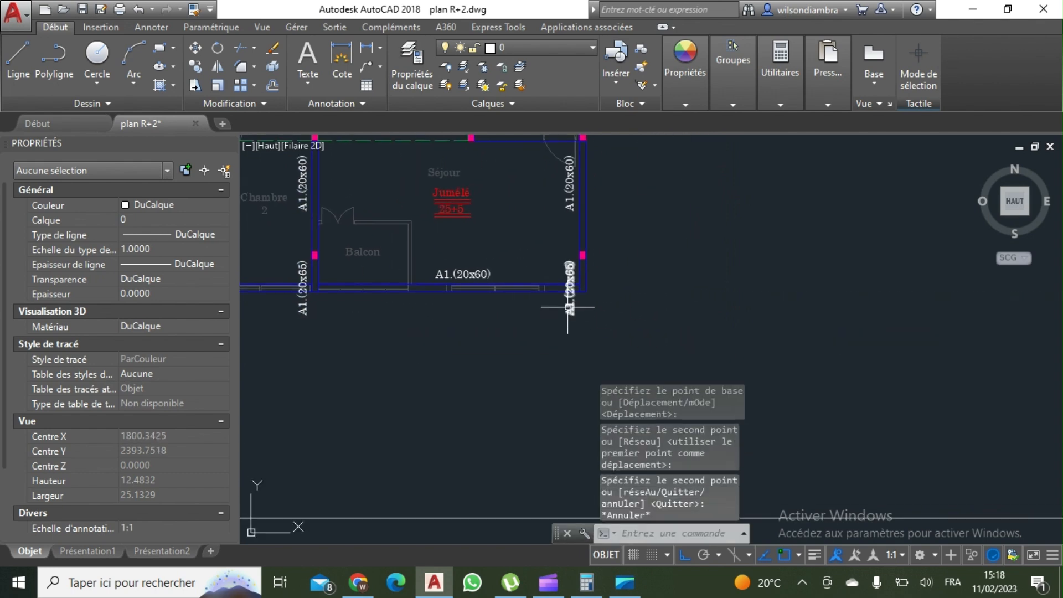
middle_drag(567, 267, 599, 361)
click(601, 277)
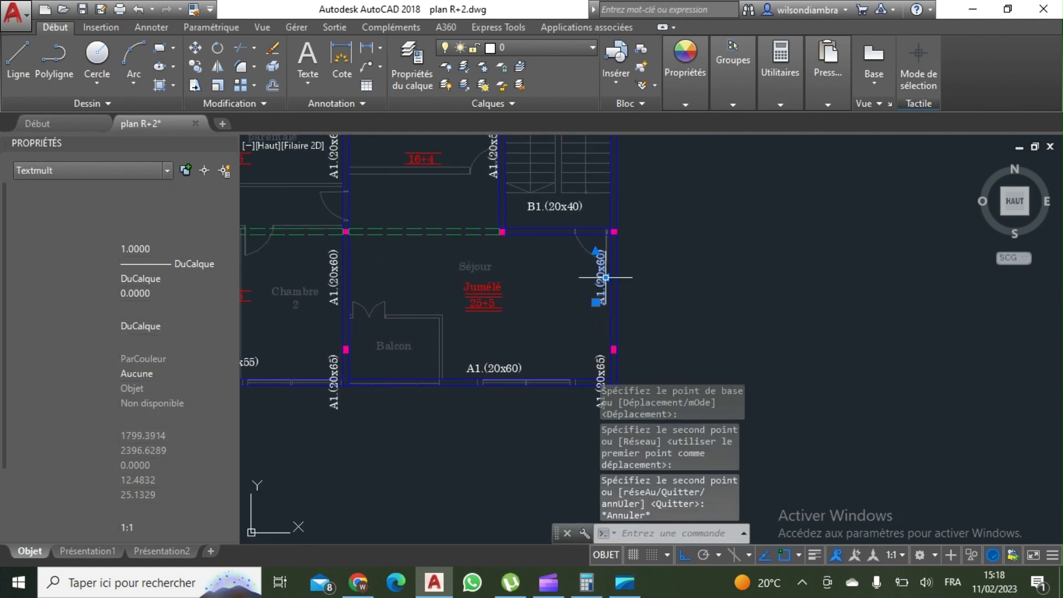
double_click(602, 277)
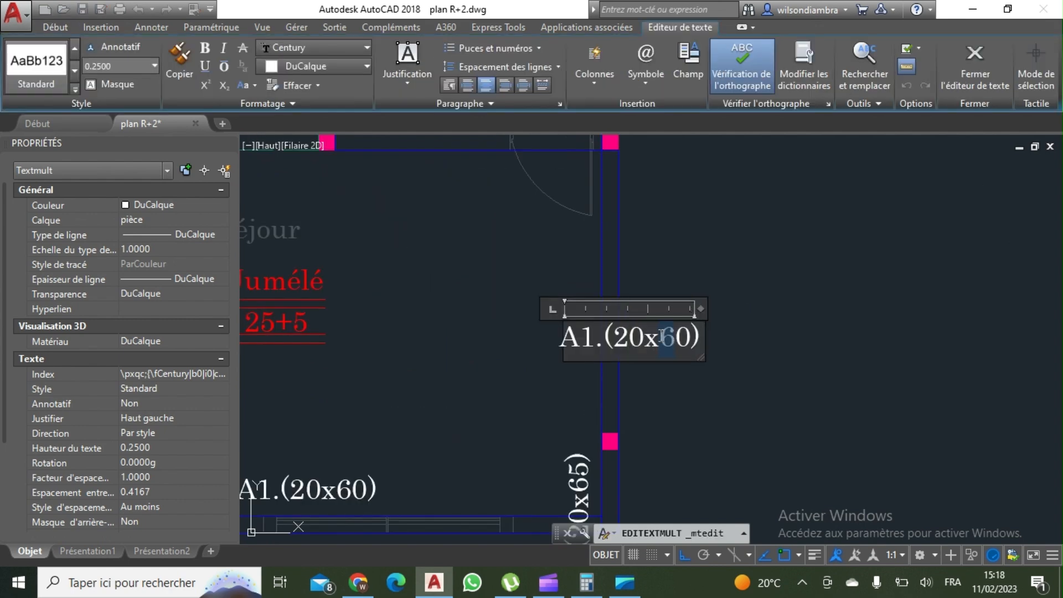
click(687, 376)
scroll(687, 375, down, 4)
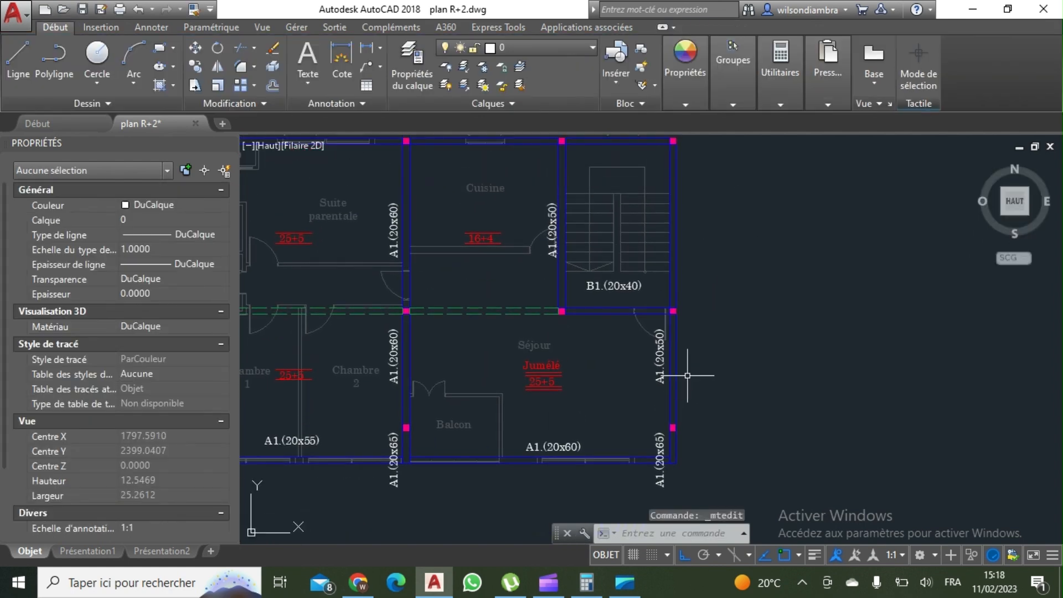
Move the B1.(20x40) label below the PH ETAGE 1 staircase straight down, closer to its beam
click(614, 288)
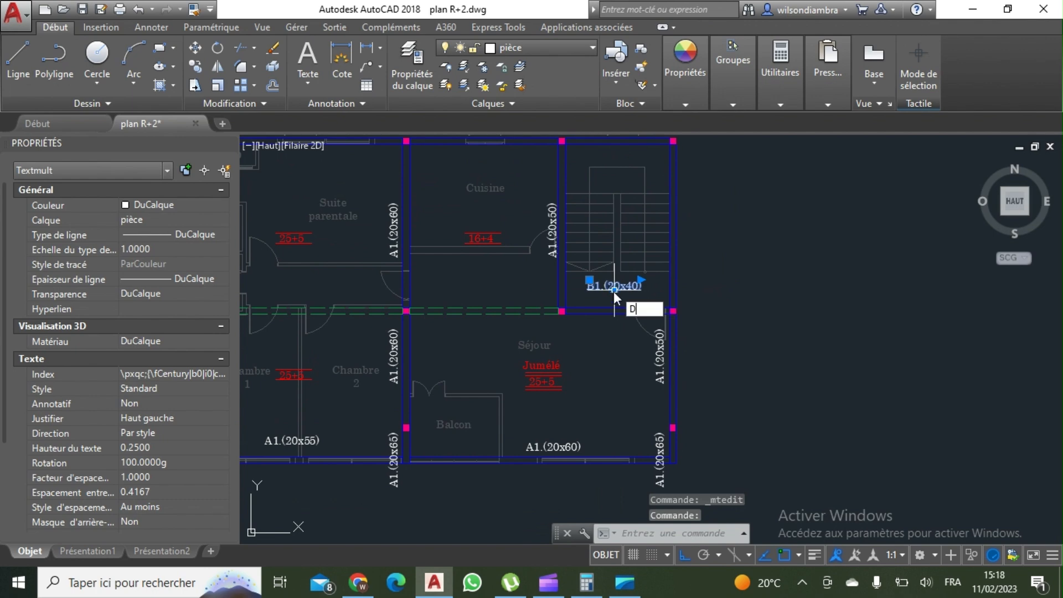
text(P)
key(Return)
click(718, 262)
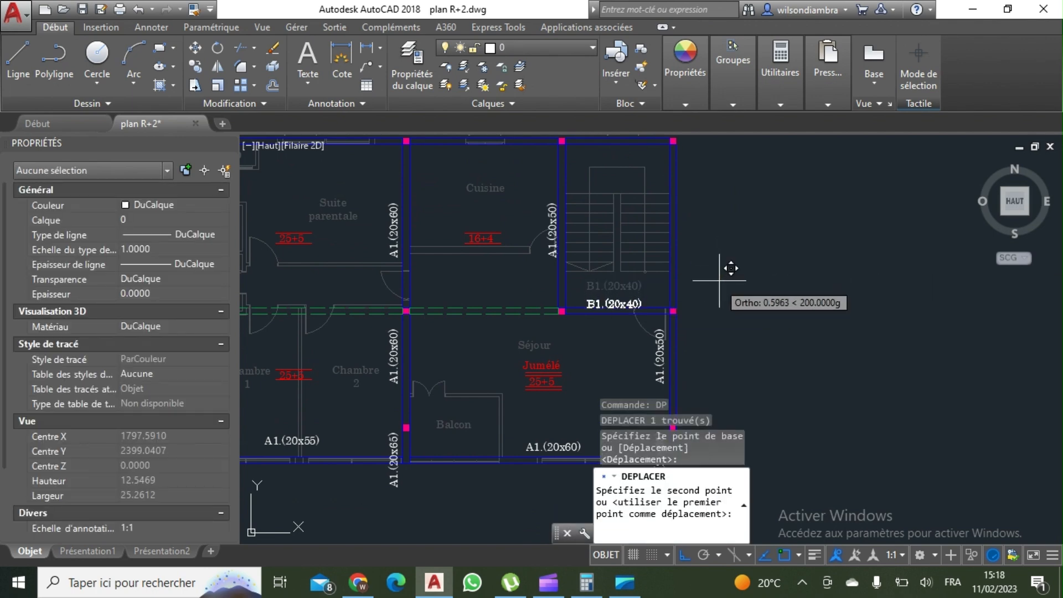
key(Escape)
scroll(719, 276, down, 6)
scroll(609, 282, up, 6)
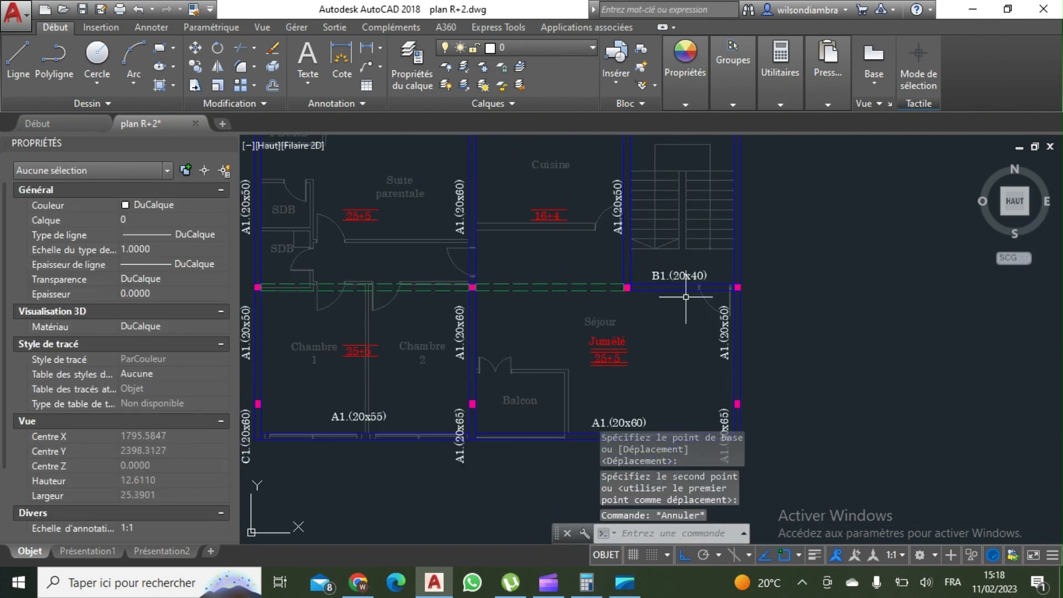
Change the beam label below the PH RDC staircase to A1.(20x40)
scroll(669, 290, down, 3)
scroll(606, 297, down, 4)
scroll(588, 285, up, 8)
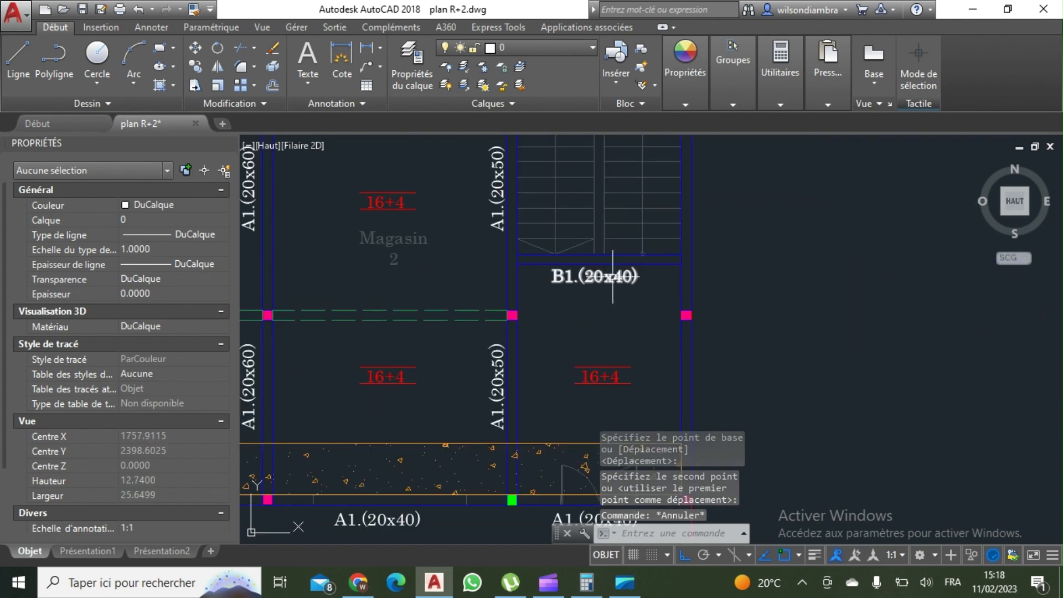
scroll(610, 310, down, 8)
scroll(808, 309, up, 6)
scroll(444, 272, down, 8)
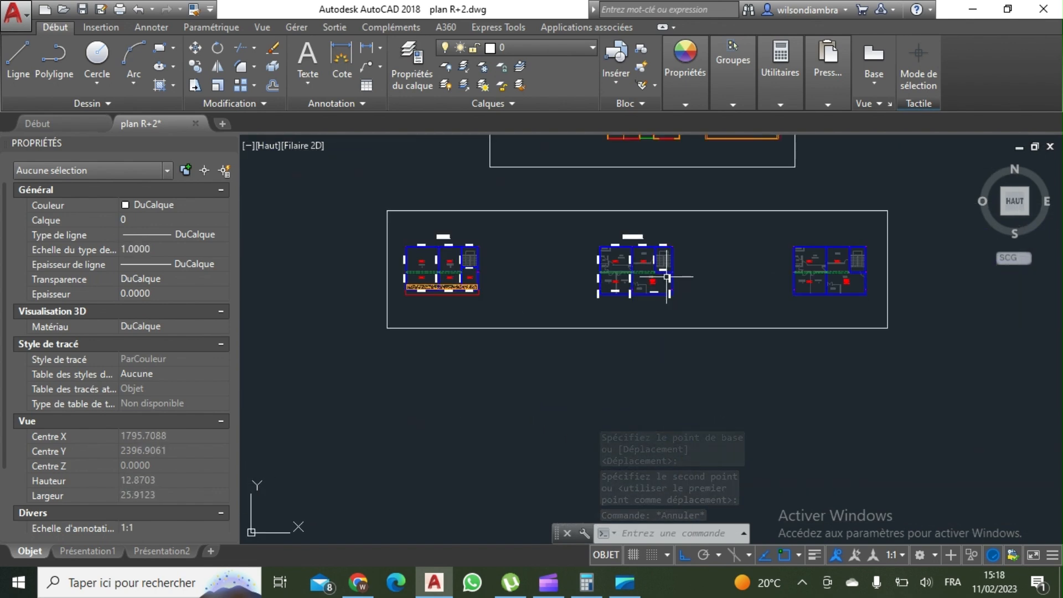
scroll(443, 271, up, 10)
double_click(554, 252)
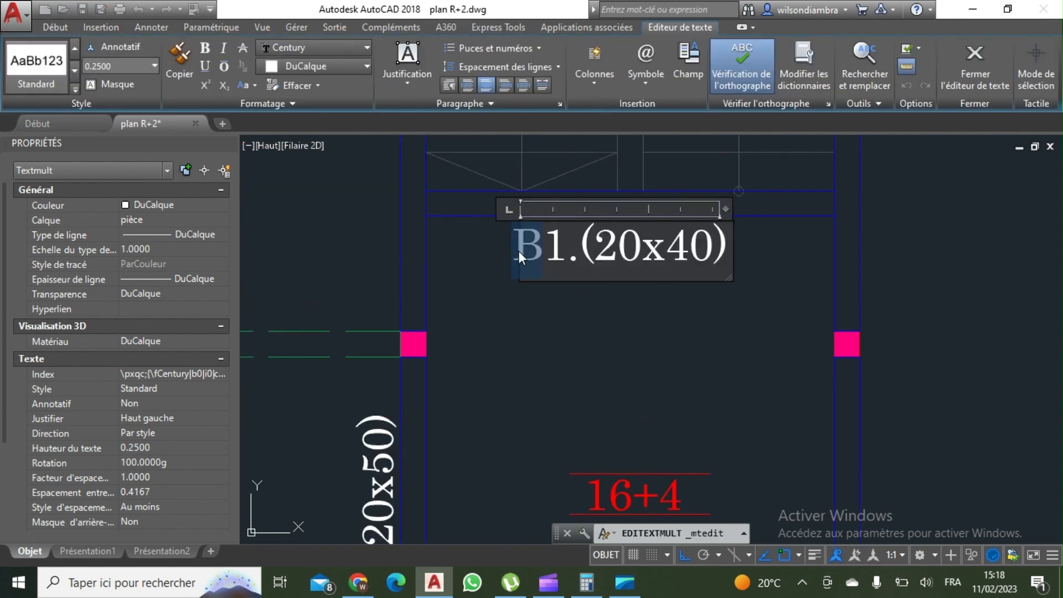
text(A)
click(583, 318)
scroll(502, 297, down, 10)
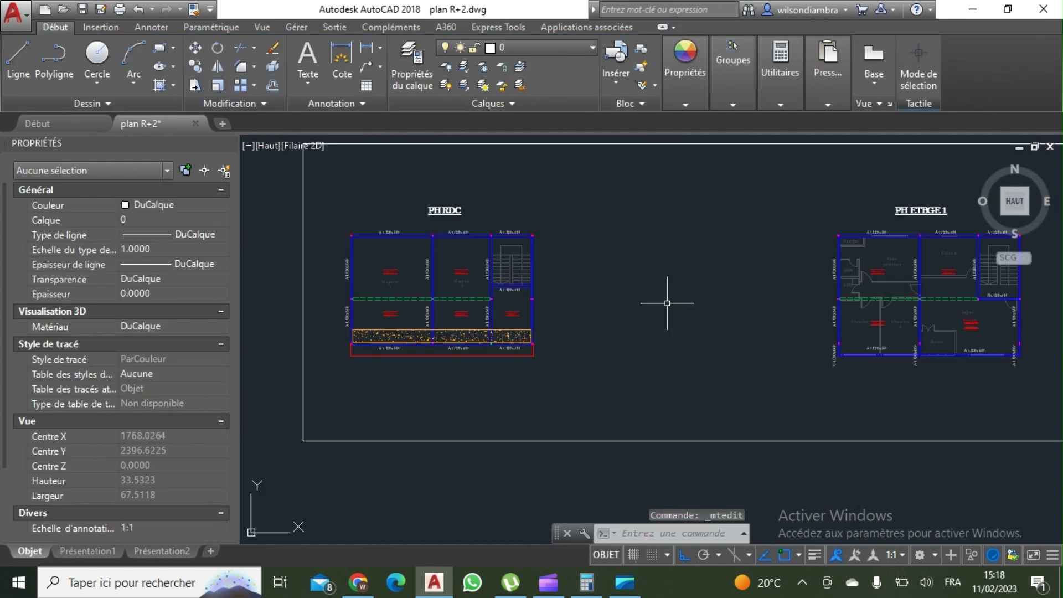
Examine the beam labels on the PH RDC plan against those on the PH ETAGE 1 plan
middle_drag(873, 315, 561, 287)
scroll(560, 287, up, 8)
scroll(653, 316, down, 4)
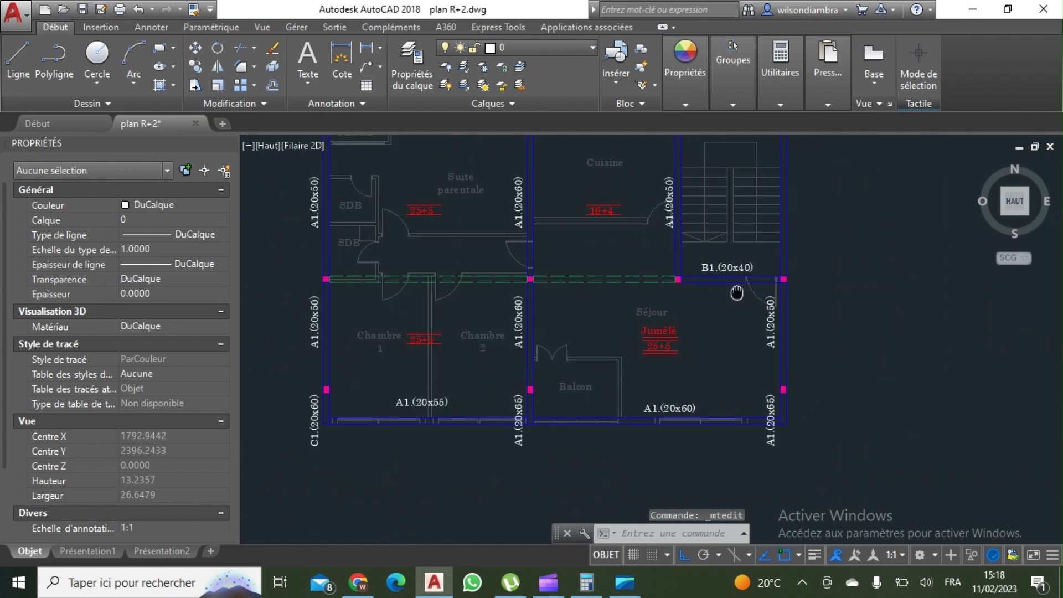
scroll(556, 234, down, 8)
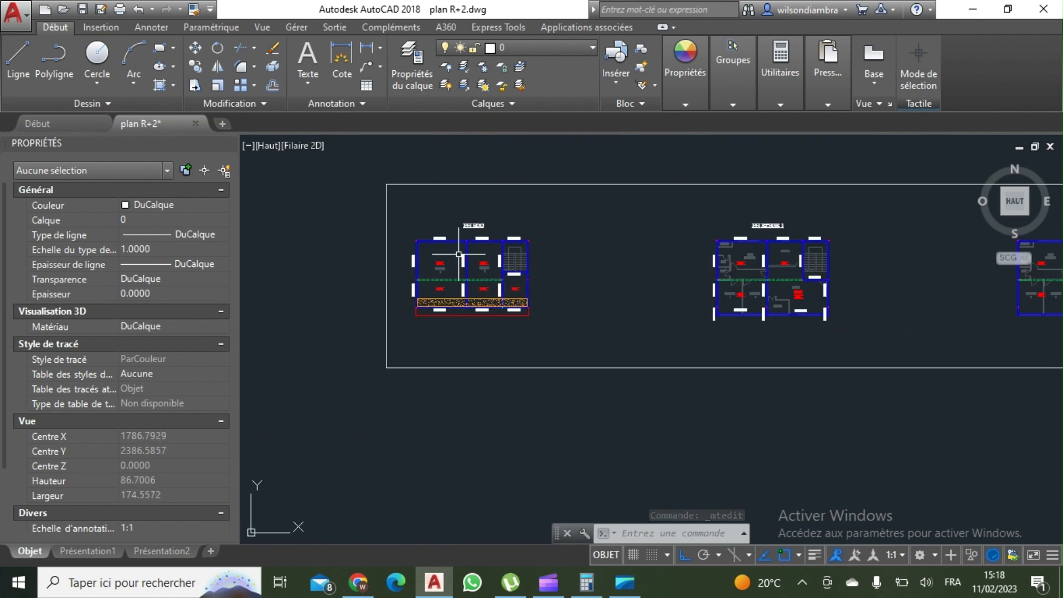
scroll(444, 244, up, 4)
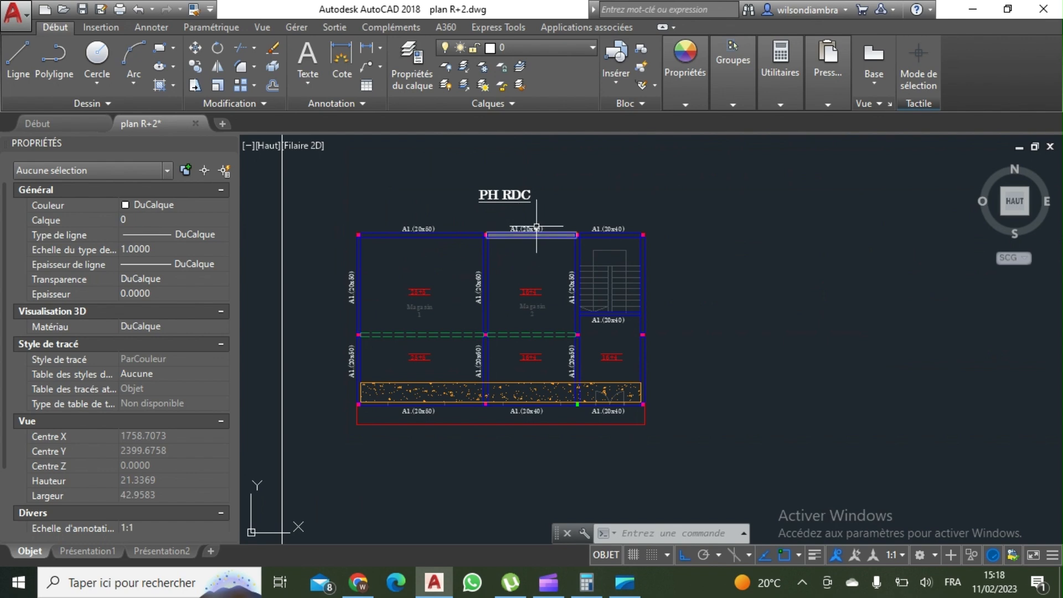
scroll(328, 246, down, 2)
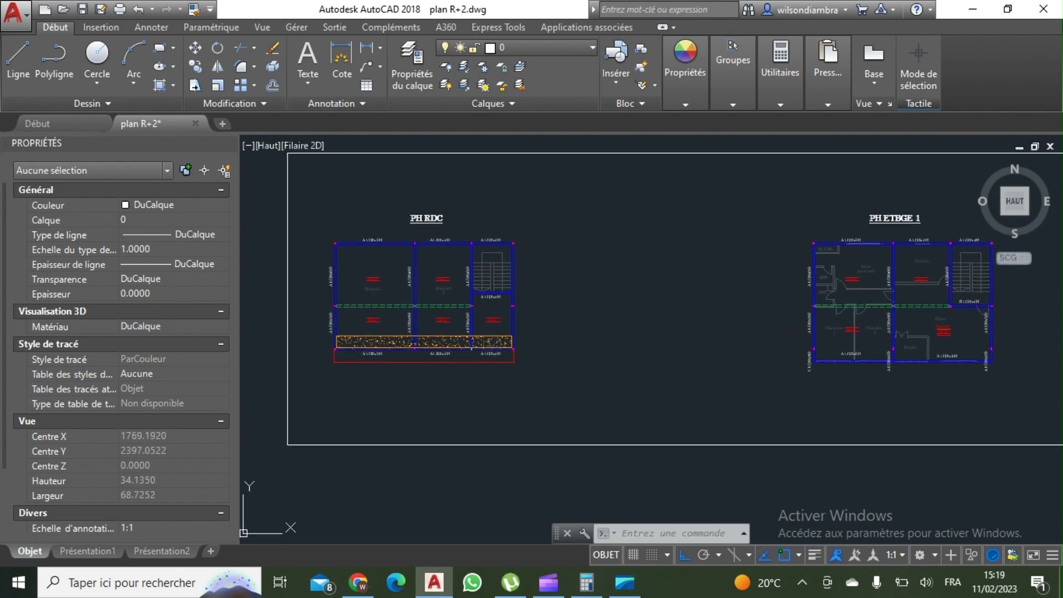
scroll(468, 244, up, 2)
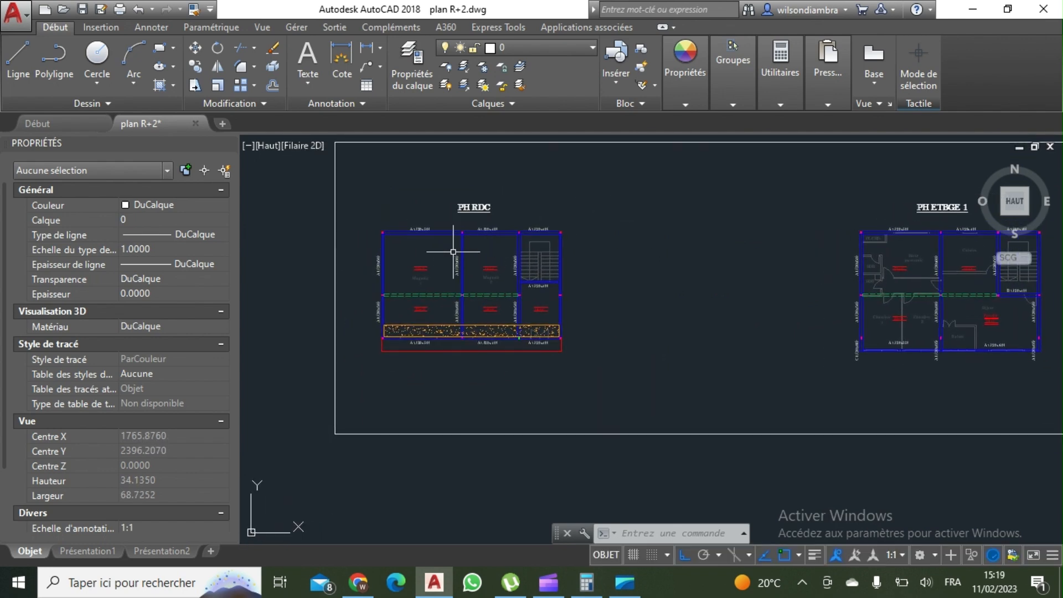
scroll(458, 248, down, 4)
scroll(750, 212, up, 3)
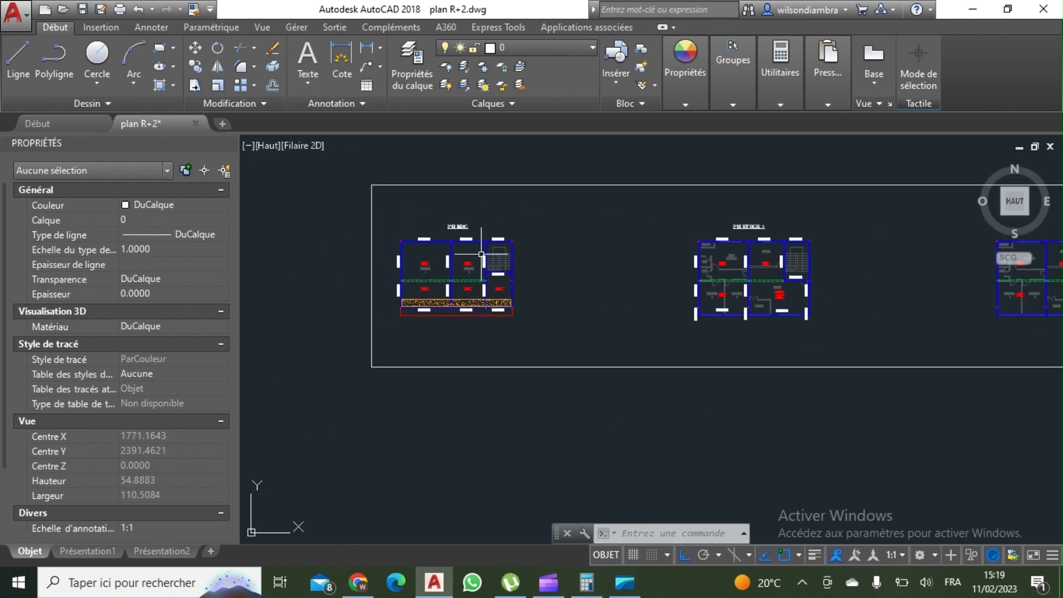
Correct the misspelled title above the middle floor plan to PH ETAGE 1
scroll(664, 200, up, 3)
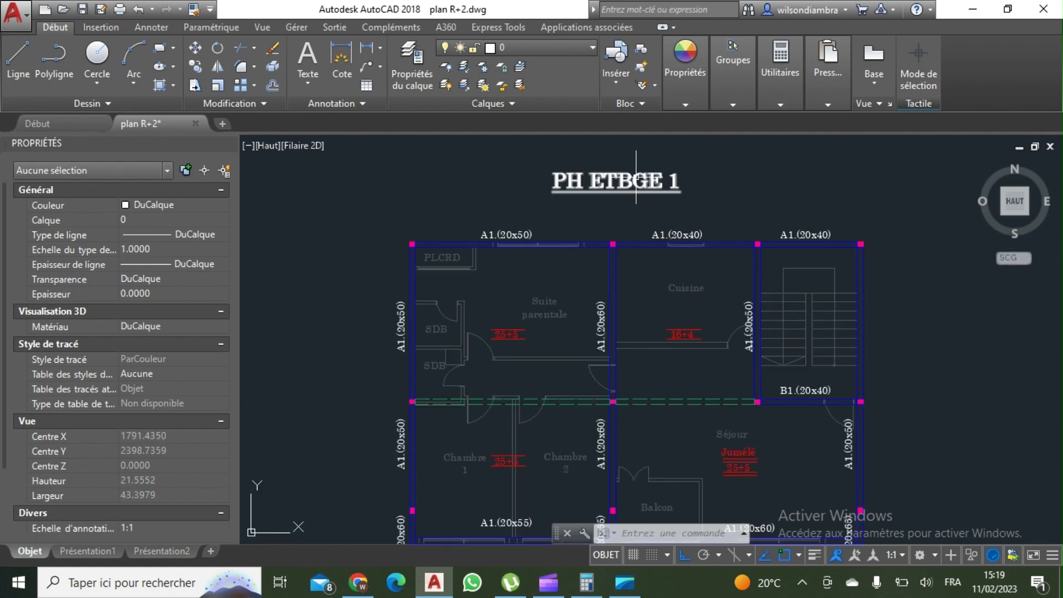
click(632, 179)
double_click(631, 178)
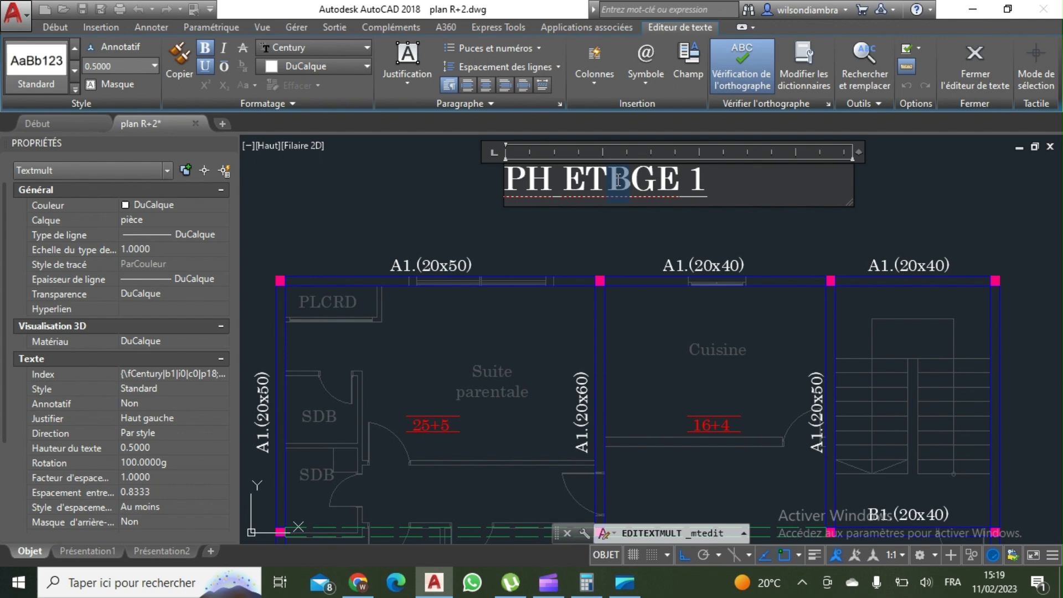
text(A)
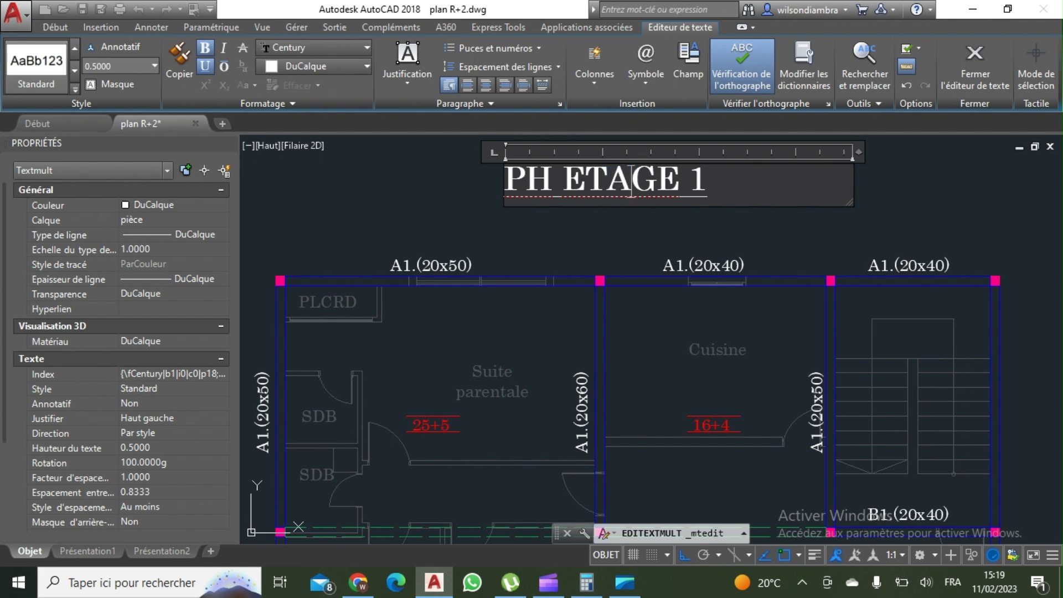
click(612, 226)
Copy the PH ETAGE 1 title horizontally to above the last, still untitled floor plan
scroll(602, 220, down, 4)
middle_drag(610, 236, 539, 249)
scroll(643, 203, down, 1)
middle_drag(682, 259, 567, 265)
scroll(774, 218, up, 1)
scroll(772, 214, down, 1)
middle_drag(755, 240, 777, 263)
scroll(459, 256, up, 4)
click(498, 235)
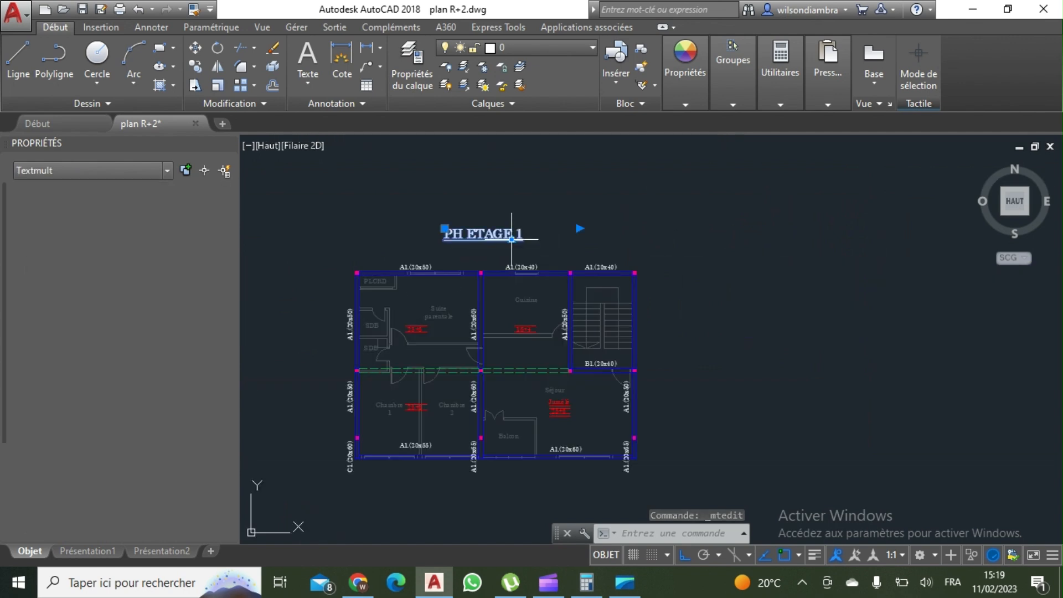
key(Return)
scroll(512, 239, down, 2)
middle_drag(499, 235, 464, 223)
click(521, 222)
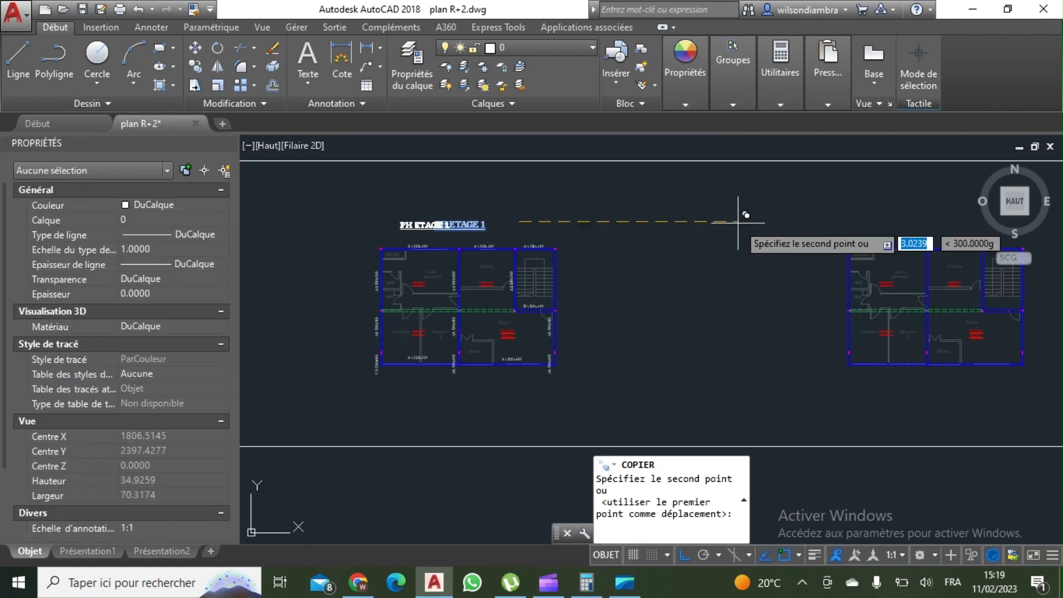
middle_drag(897, 216, 704, 216)
click(815, 211)
key(Escape)
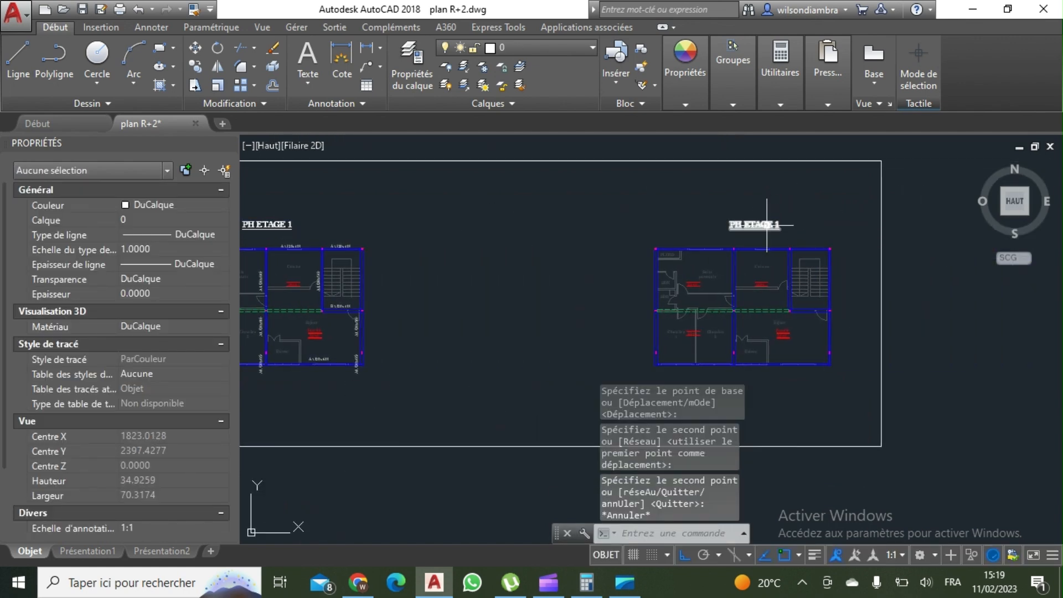
Change the copied title above the last floor plan to PH ETAGE 2
double_click(771, 227)
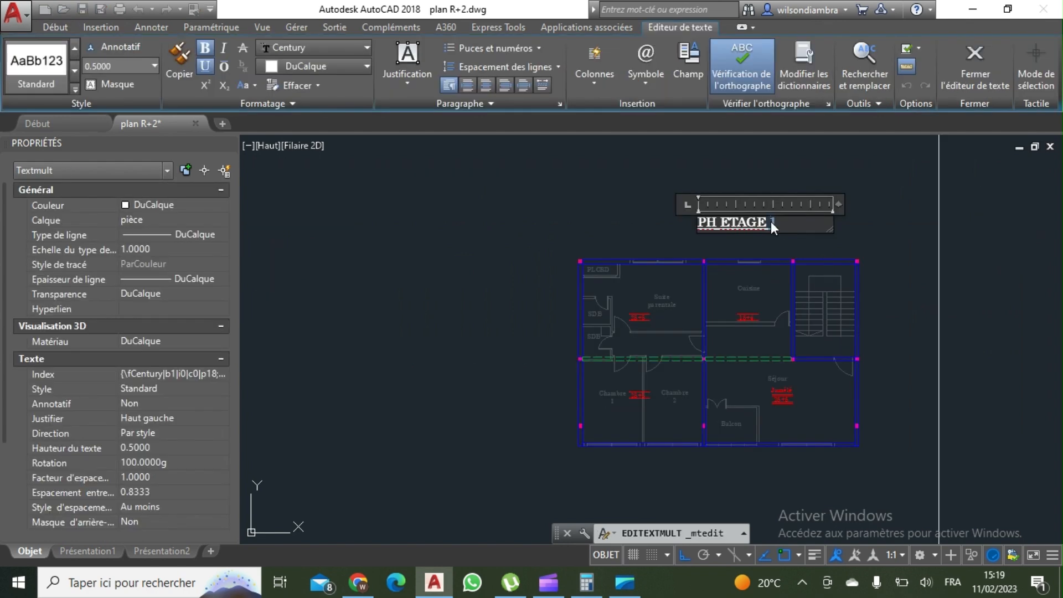
click(703, 245)
scroll(713, 263, down, 8)
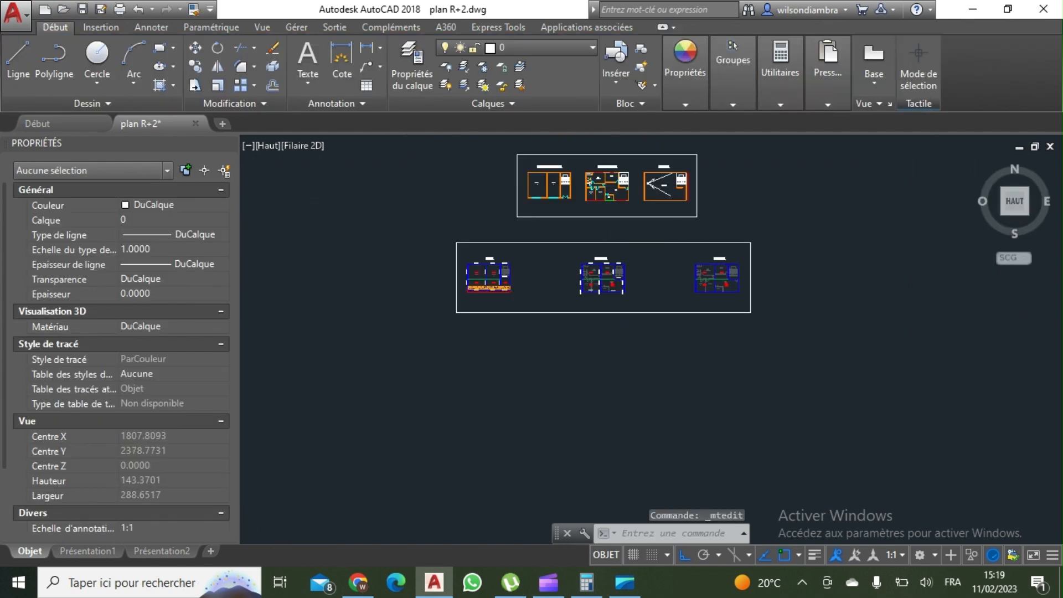
scroll(608, 189, up, 8)
scroll(609, 219, up, 2)
scroll(593, 216, down, 5)
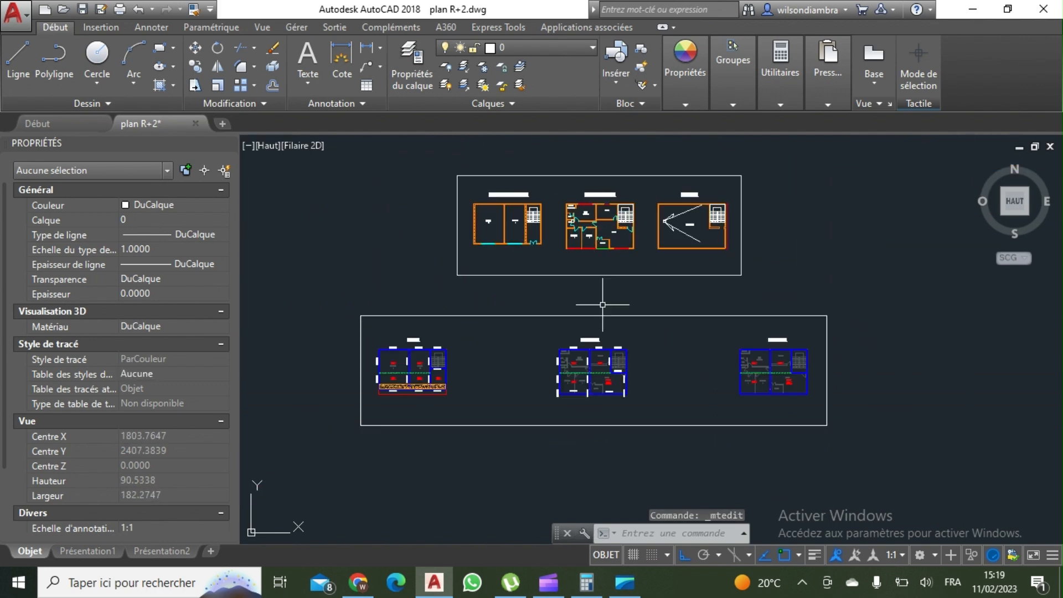
Select all texts similar to the A1.(20x65) beam label on the PH ETAGE 1 plan
scroll(609, 266, up, 8)
middle_drag(615, 243, 619, 204)
scroll(620, 203, down, 5)
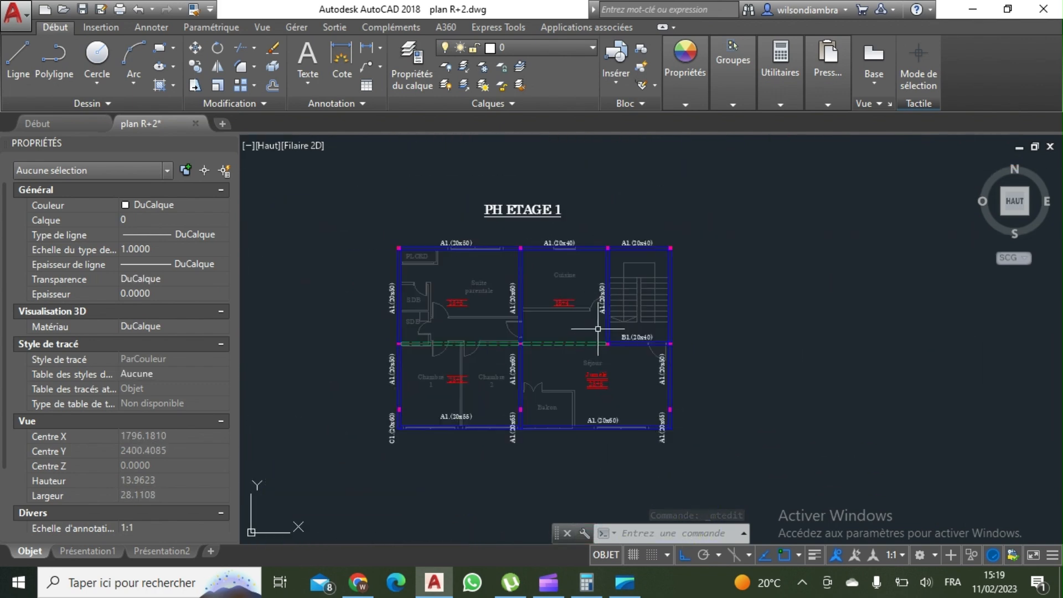
scroll(463, 514, up, 7)
click(477, 498)
right_click(477, 498)
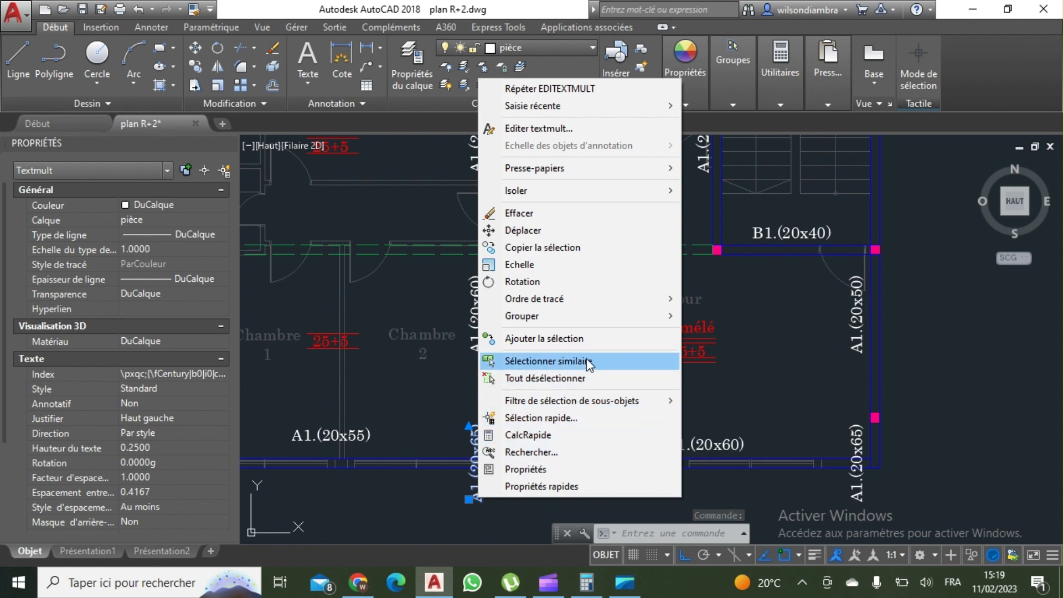
click(554, 361)
scroll(584, 324, down, 6)
scroll(585, 323, up, 2)
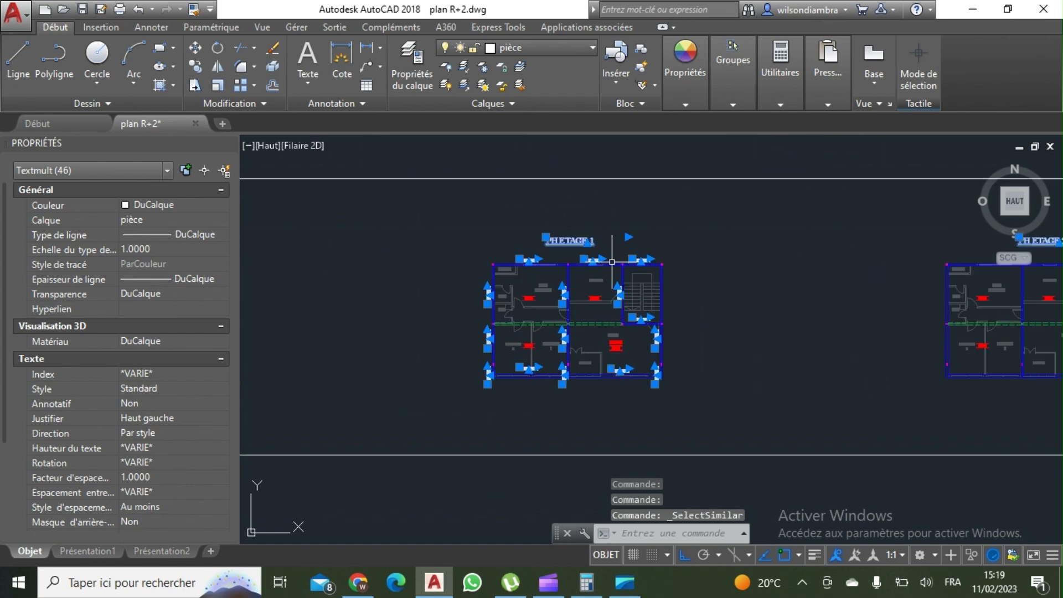
Remove the titles above the middle and last structural floor plans from the text selection
shift+click(612, 251)
shift+click(548, 217)
scroll(580, 385, down, 4)
middle_drag(582, 391, 410, 412)
scroll(587, 420, up, 6)
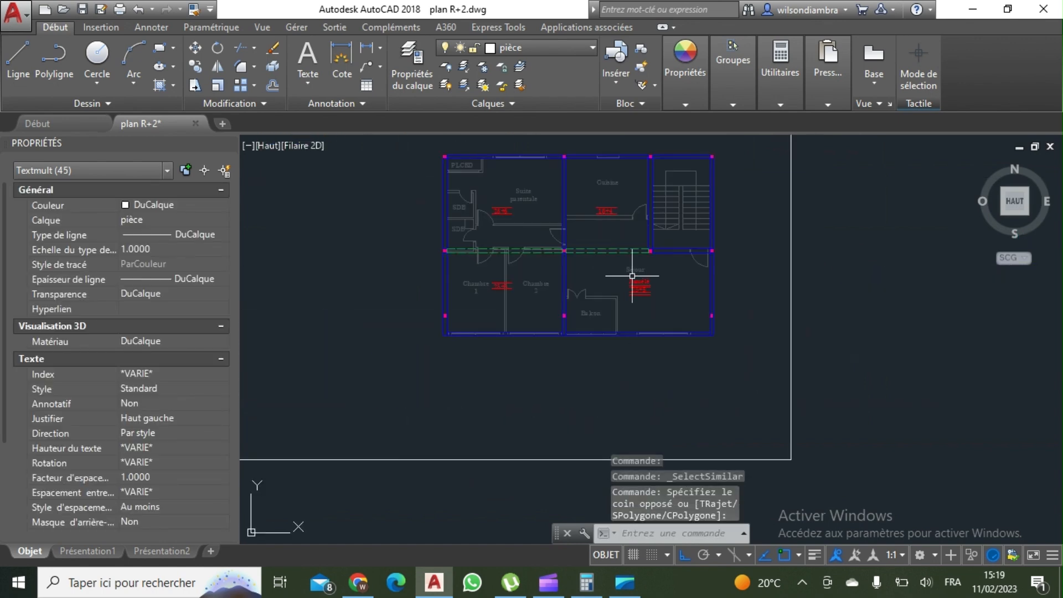
middle_drag(651, 189, 636, 406)
shift+click(652, 358)
shift+click(592, 308)
Deselect the texts of the upper framed plans and the PH RDC title and beam labels, keeping only the PH ETAGE 1 beam labels
scroll(609, 354, down, 5)
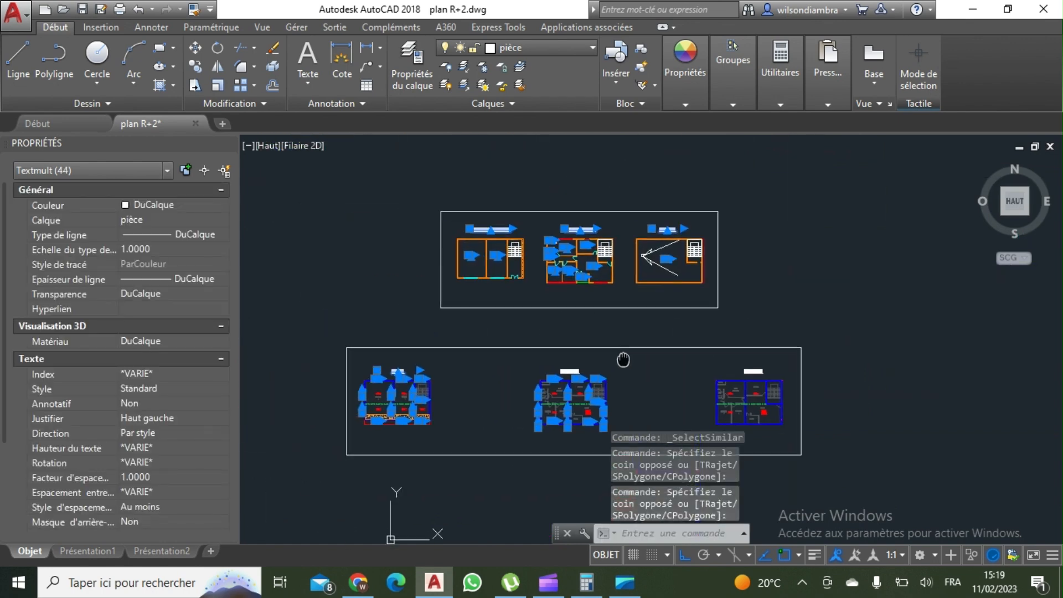
shift+click(766, 286)
shift+click(447, 178)
scroll(365, 396, up, 7)
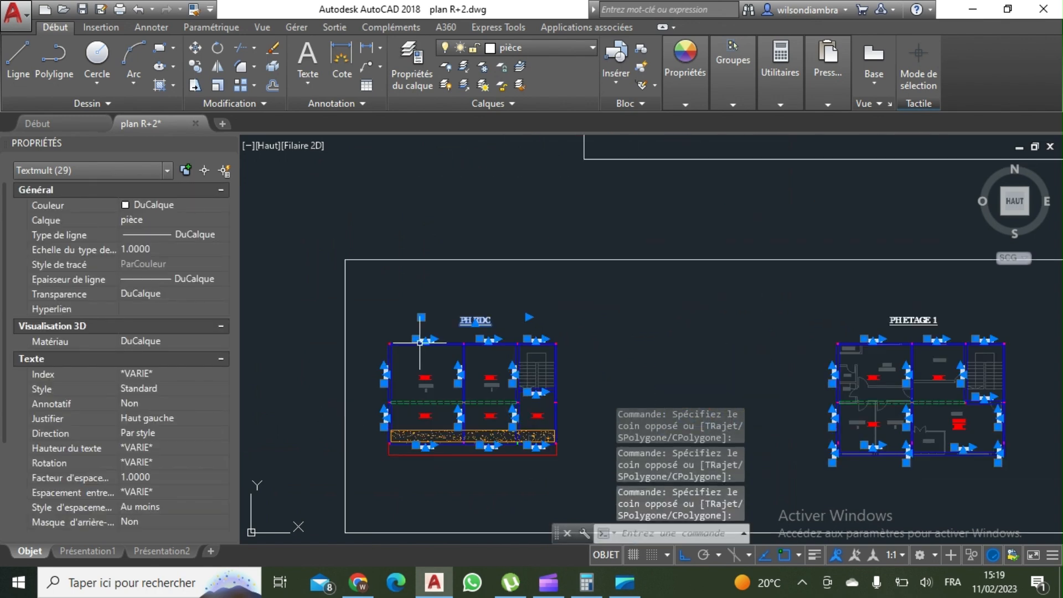
shift+click(595, 306)
shift+click(474, 332)
scroll(470, 318, down, 7)
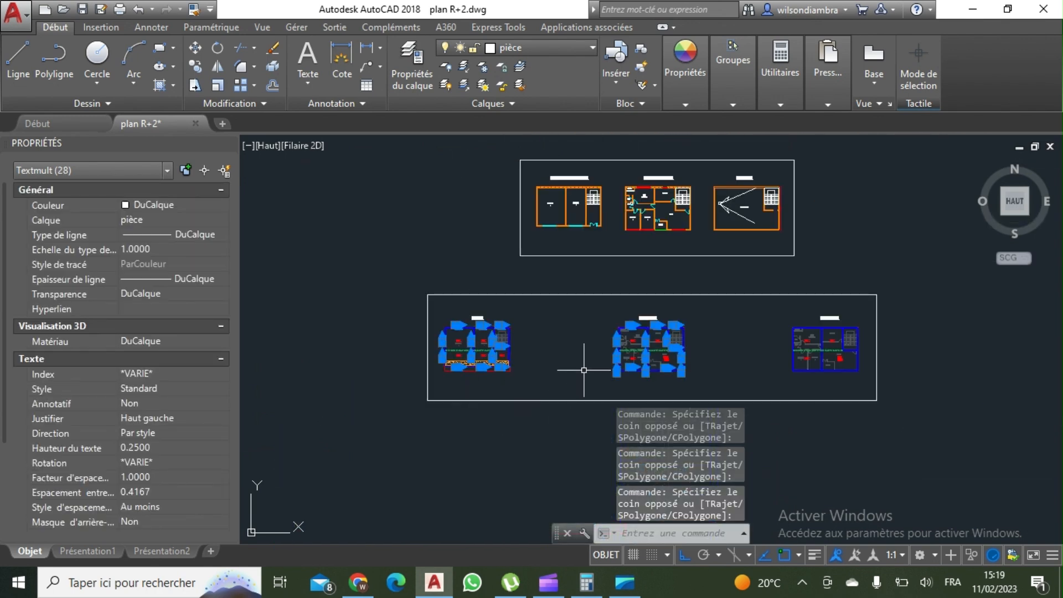
shift+click(535, 385)
shift+click(434, 309)
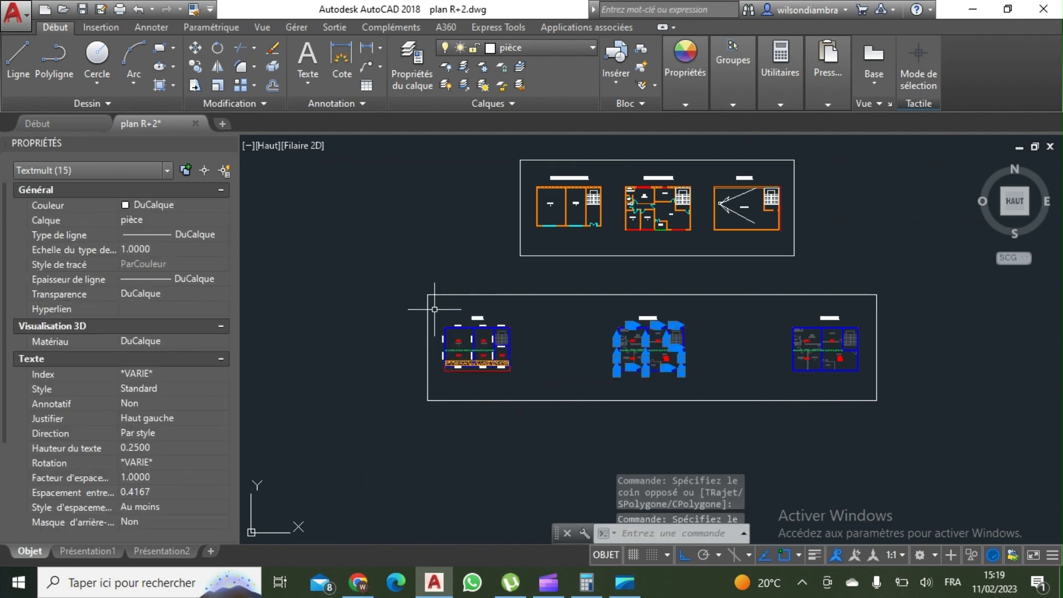
Replace every A with B in the selected PH ETAGE 1 beam labels using find and replace
middle_drag(578, 328, 530, 304)
right_click(530, 304)
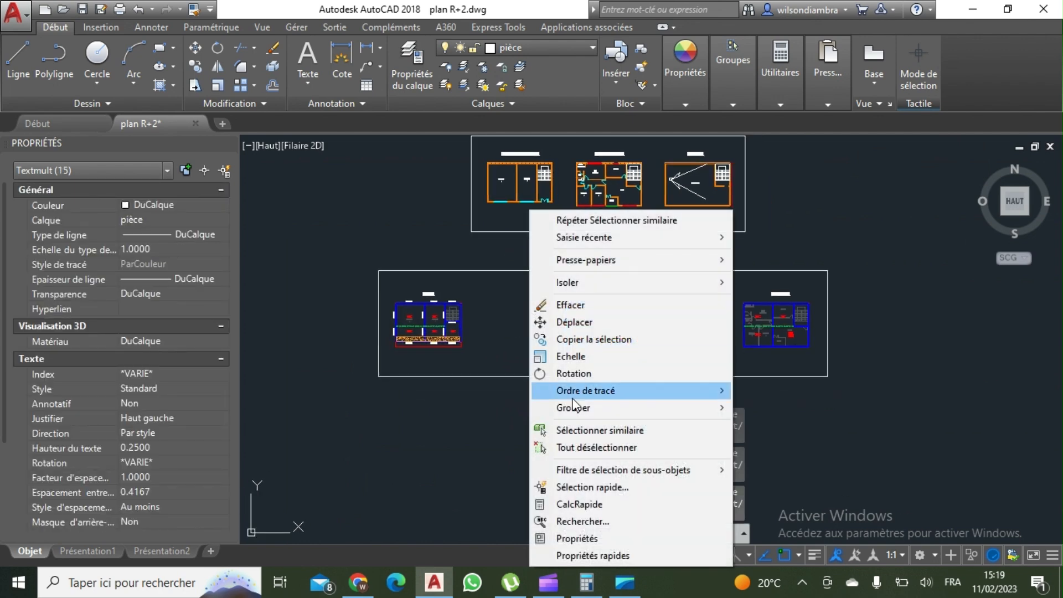
click(598, 523)
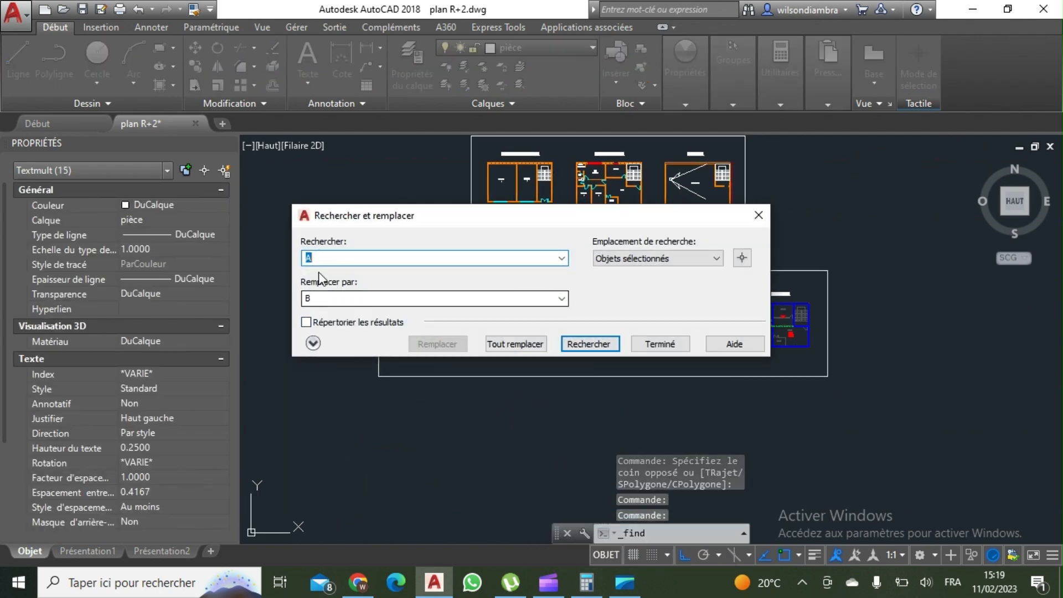
click(513, 344)
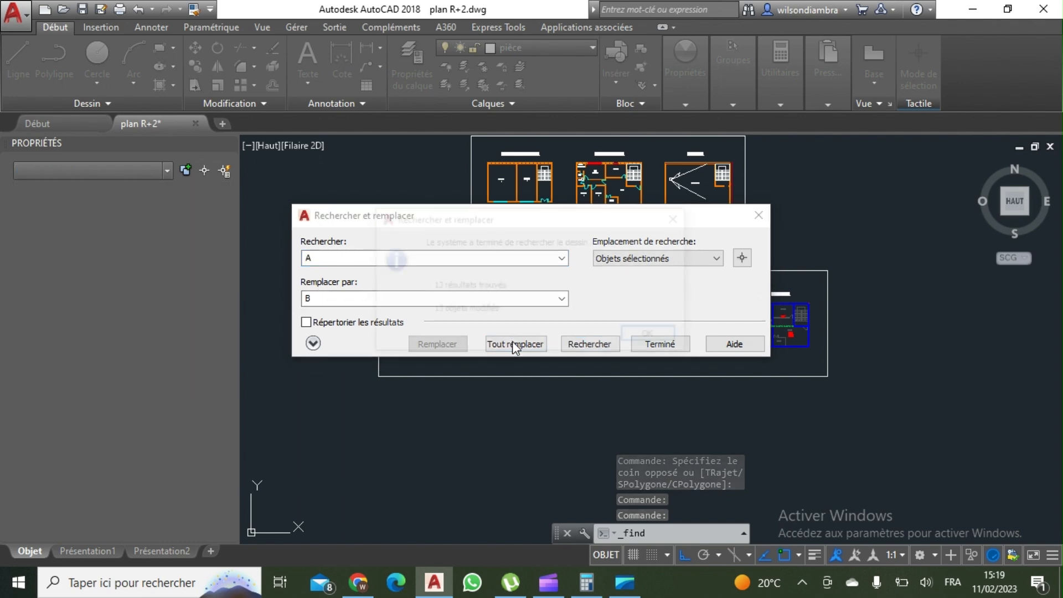
click(642, 335)
click(643, 344)
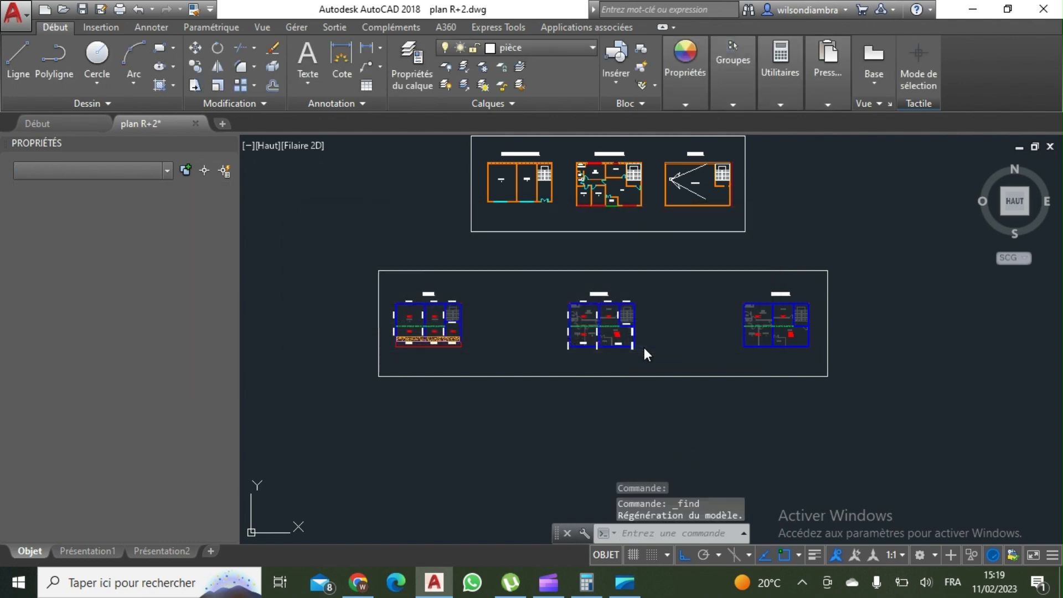
Move the B1.(20x55) label below Chambre 1 and Chambre 2 slightly down, closer to its beam
scroll(642, 348, up, 10)
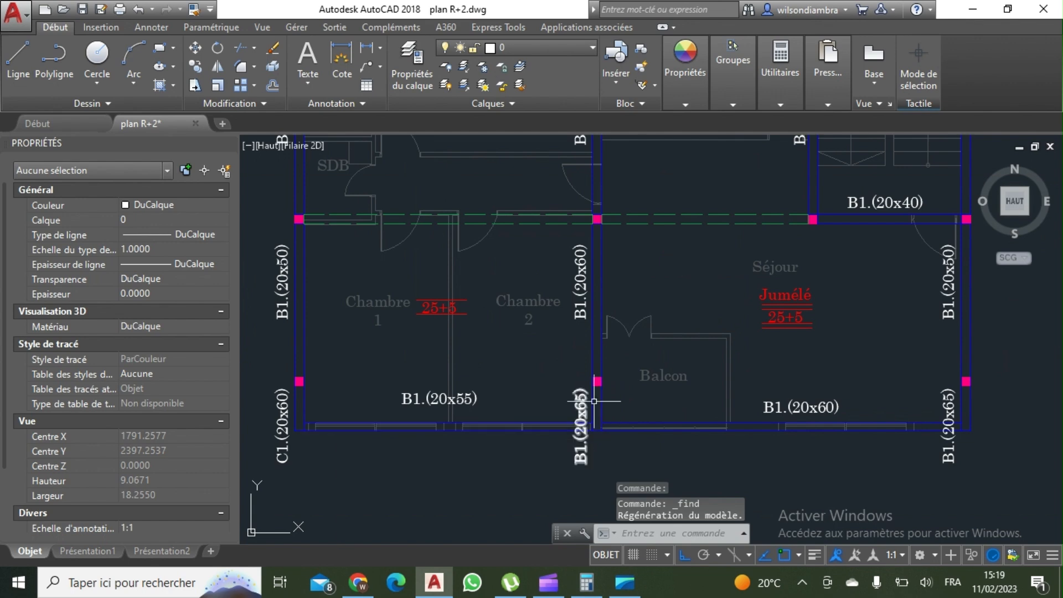
middle_drag(594, 401, 634, 367)
click(484, 365)
text(D)
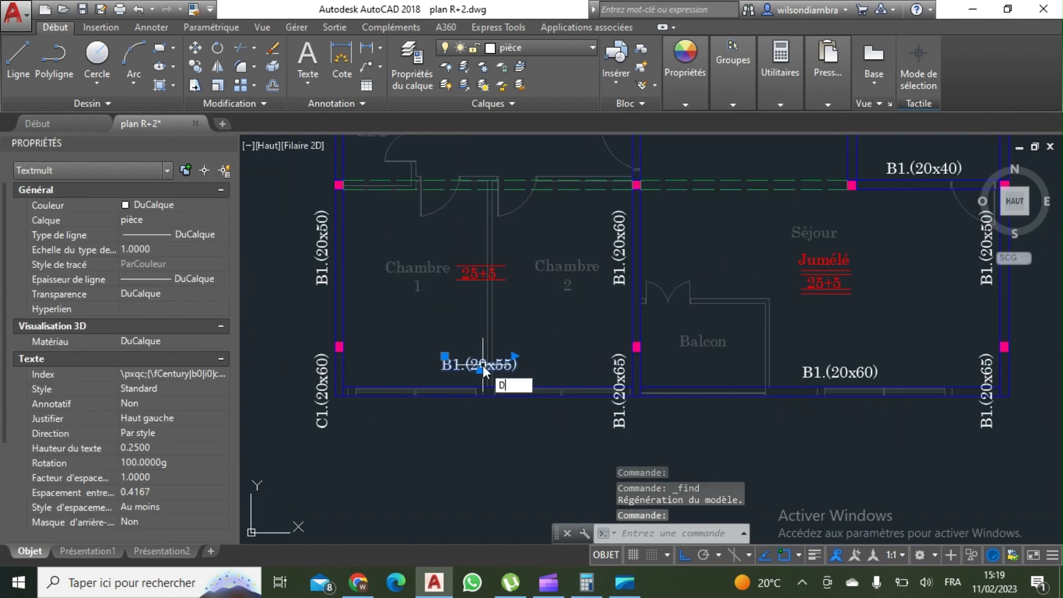
text(P)
key(Return)
middle_drag(470, 395, 477, 322)
click(524, 374)
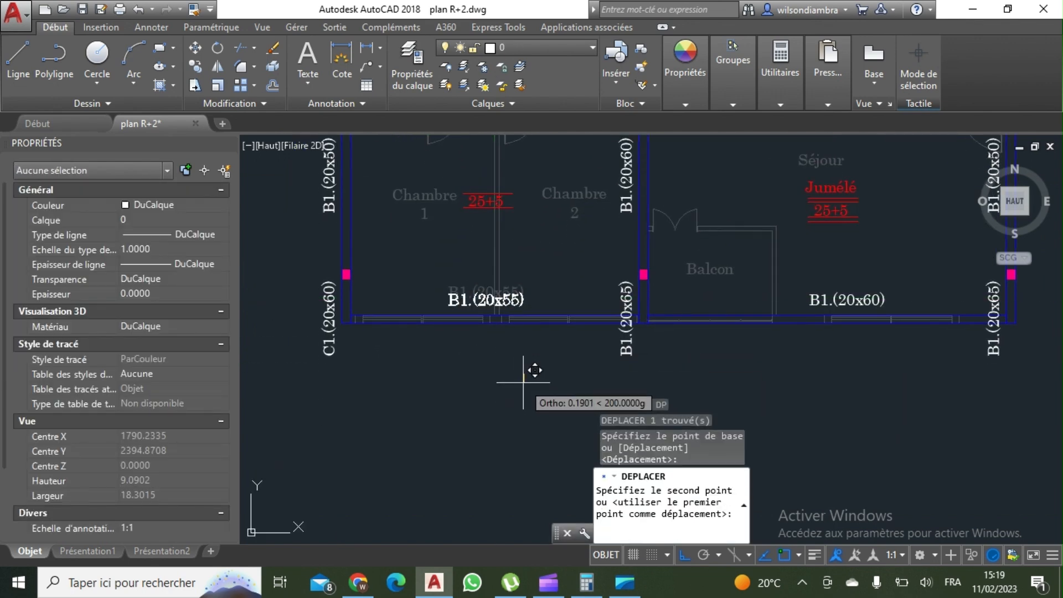
key(Escape)
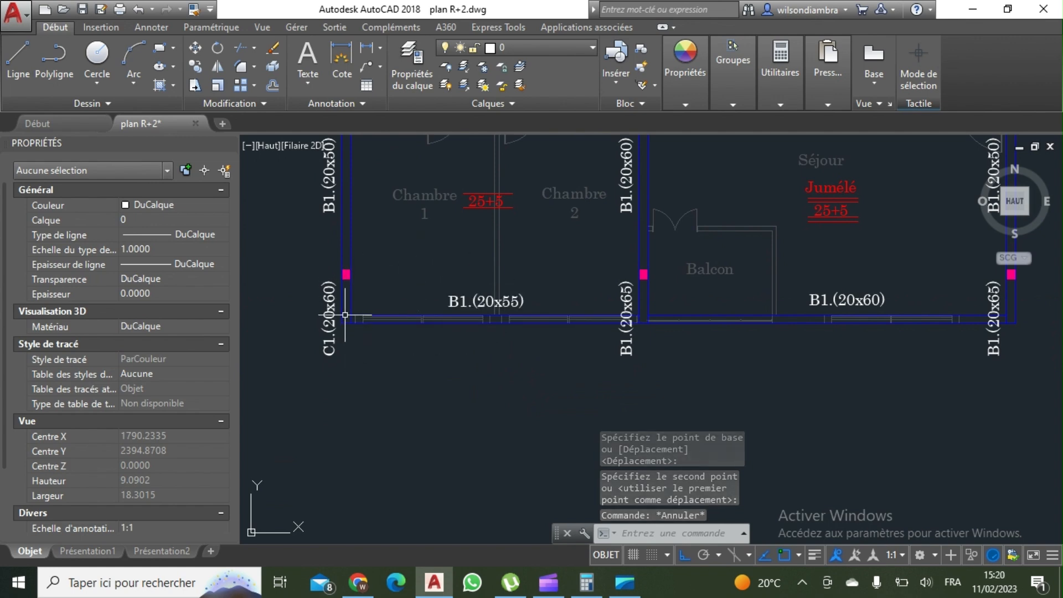
Examine the beam labels along the lower edge of the PH ETAGE 1 plan
scroll(345, 315, up, 2)
scroll(351, 314, down, 2)
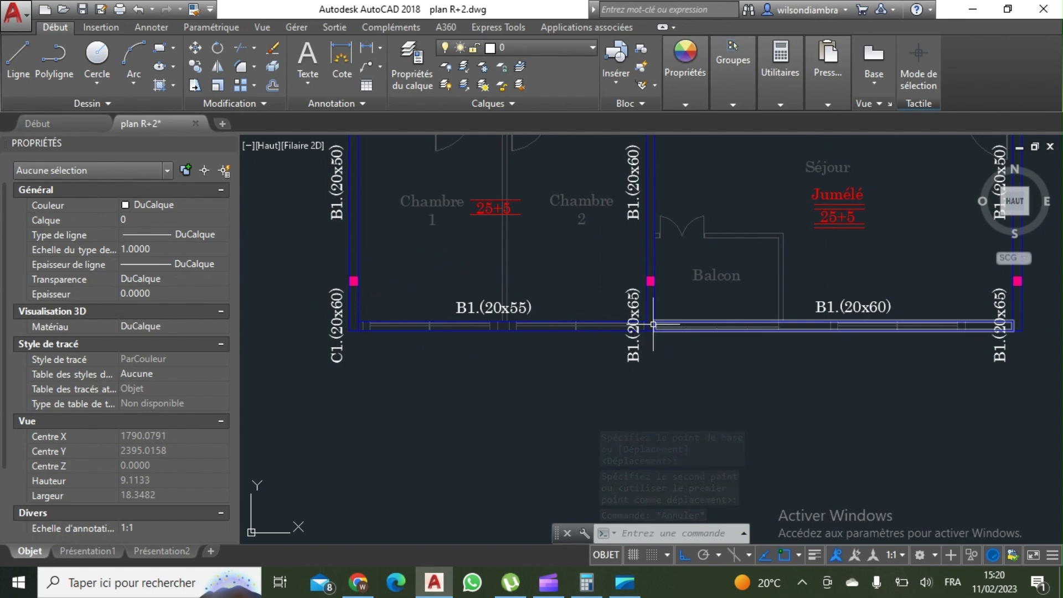
middle_drag(633, 350, 621, 364)
middle_drag(982, 374, 861, 401)
scroll(885, 384, down, 4)
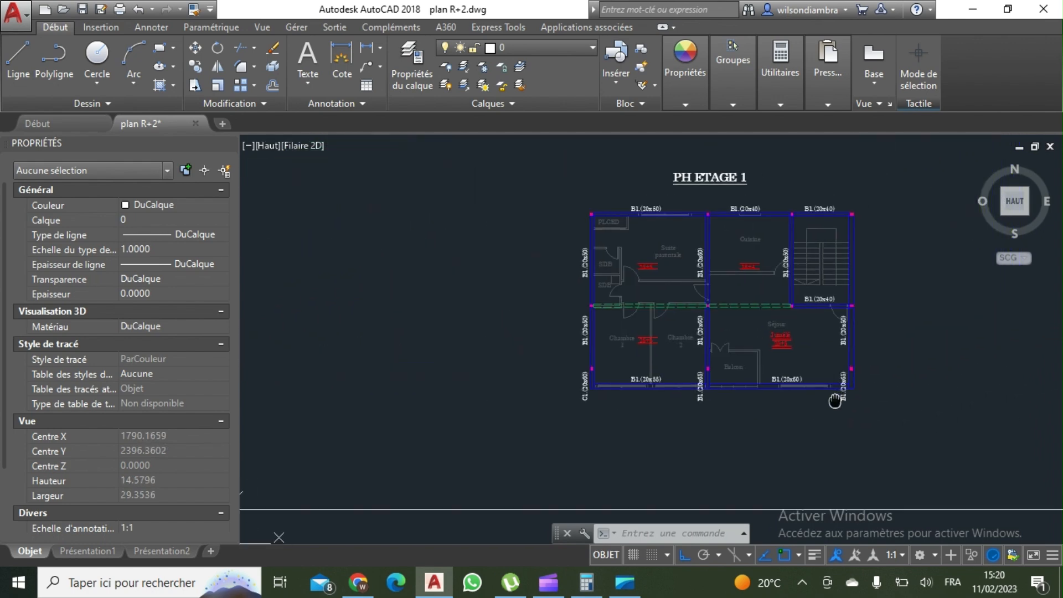
scroll(836, 398, up, 4)
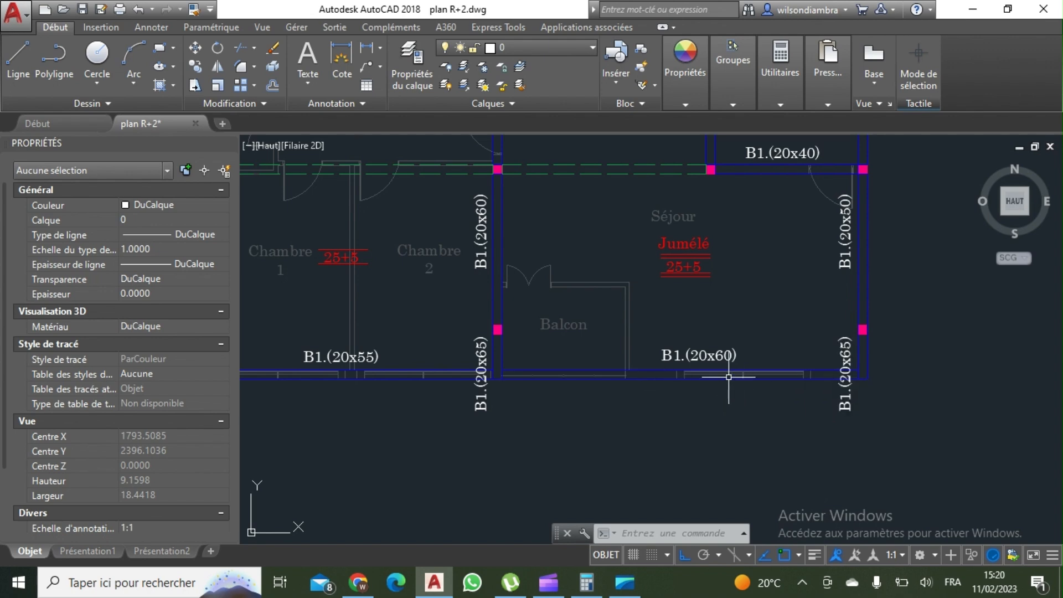
mouse_move(706, 389)
middle_down()
mouse_move(707, 398)
mouse_move(712, 389)
mouse_move(694, 387)
mouse_move(625, 395)
middle_up()
scroll(708, 359, up, 2)
scroll(700, 379, down, 2)
scroll(625, 402, up, 2)
scroll(605, 360, down, 6)
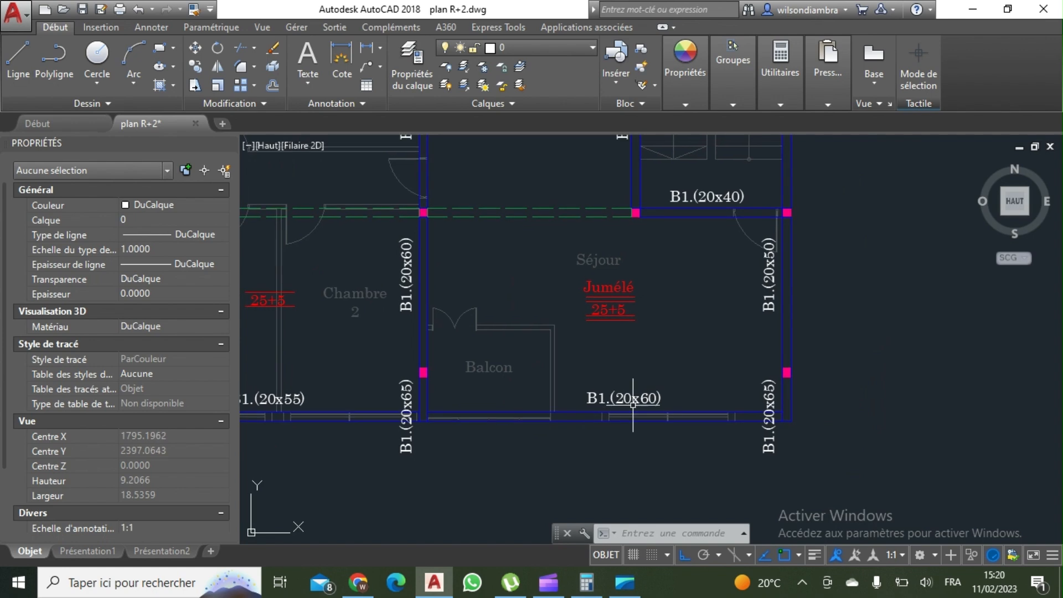
Copy the beam labels above Suite parentale and Cuisine straight down to the dashed green beams in the middle of the PH ETAGE 1 plan
scroll(576, 299, up, 2)
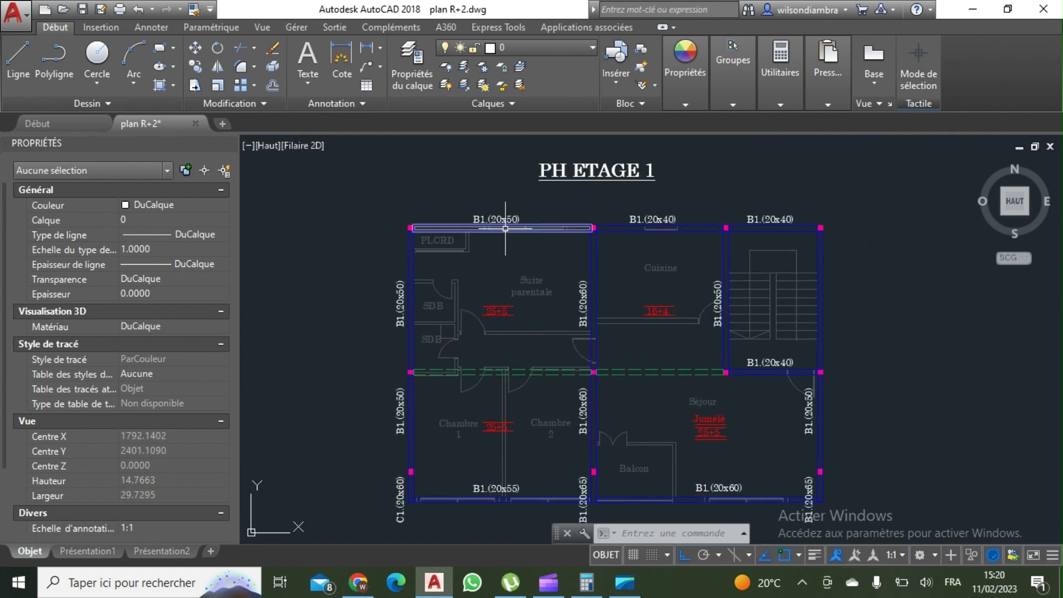
click(492, 219)
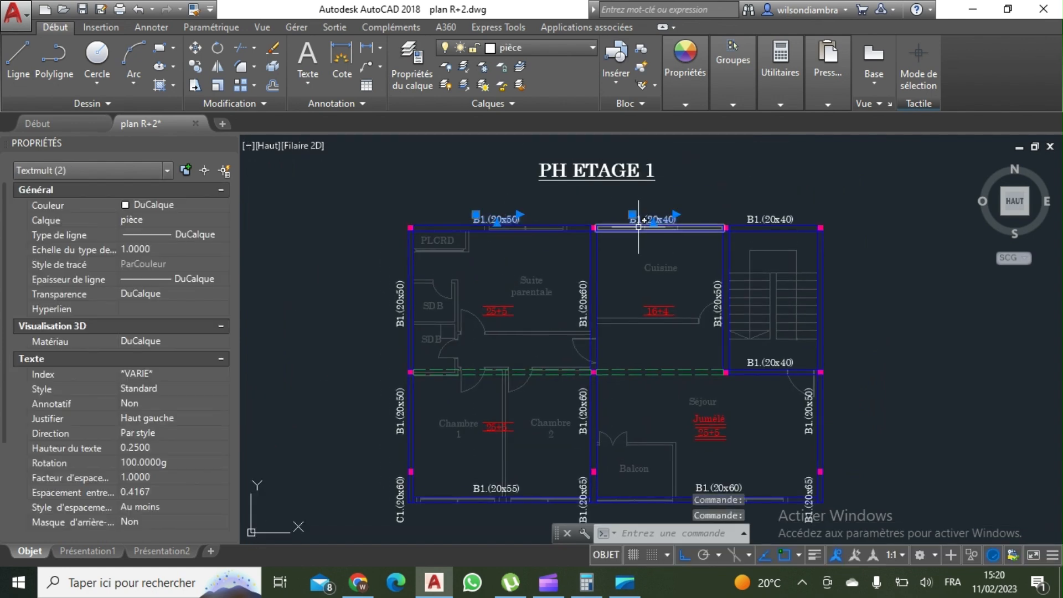
key(Return)
middle_drag(958, 313, 919, 249)
click(894, 225)
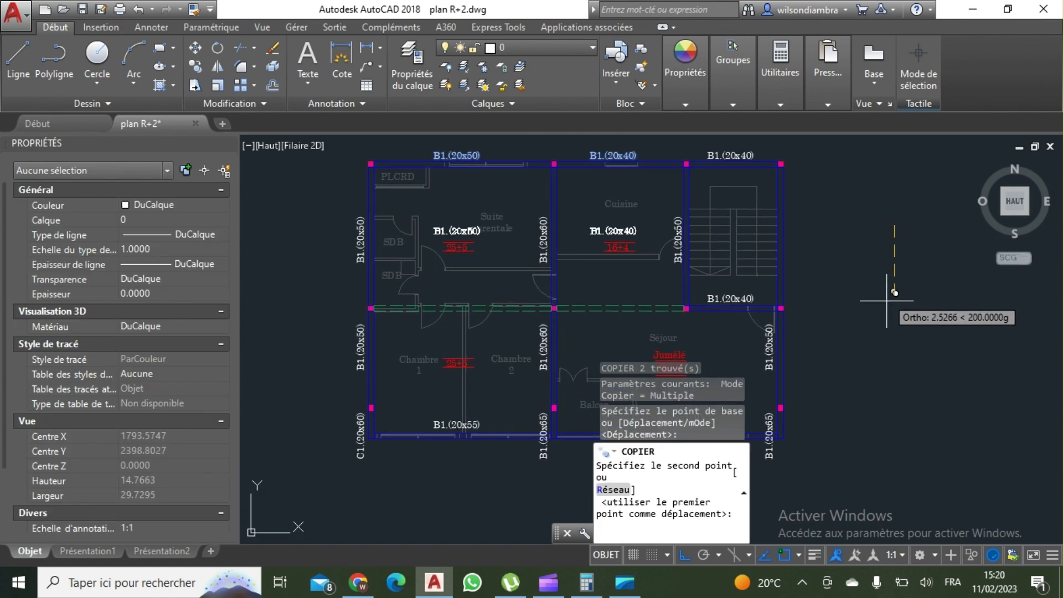
click(903, 358)
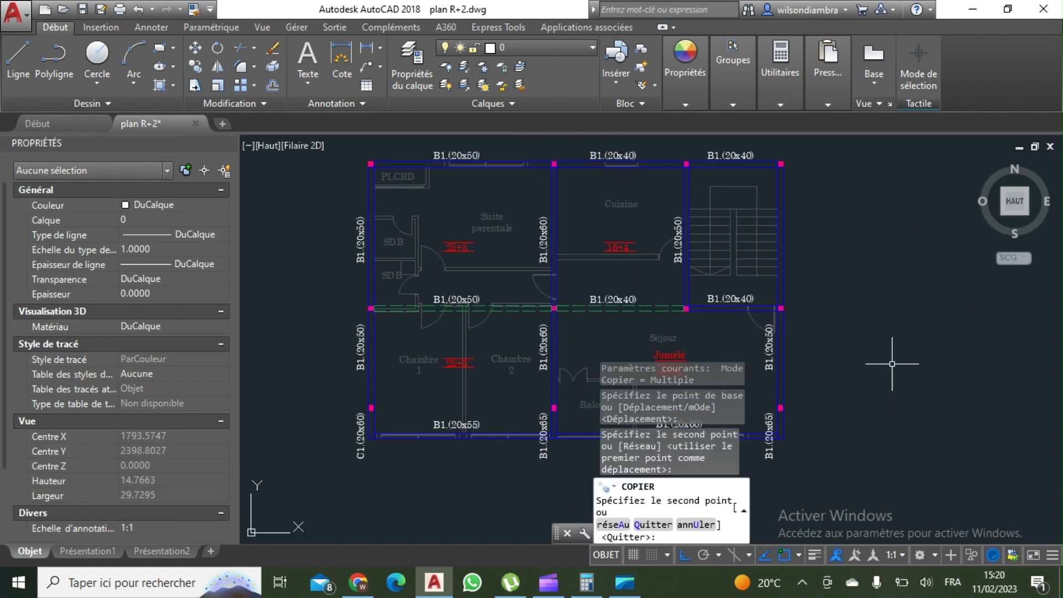
scroll(473, 314, up, 2)
key(Escape)
Change the copied label on the dashed beam between Suite parentale and the bedrooms to BN.(20x30)
double_click(437, 292)
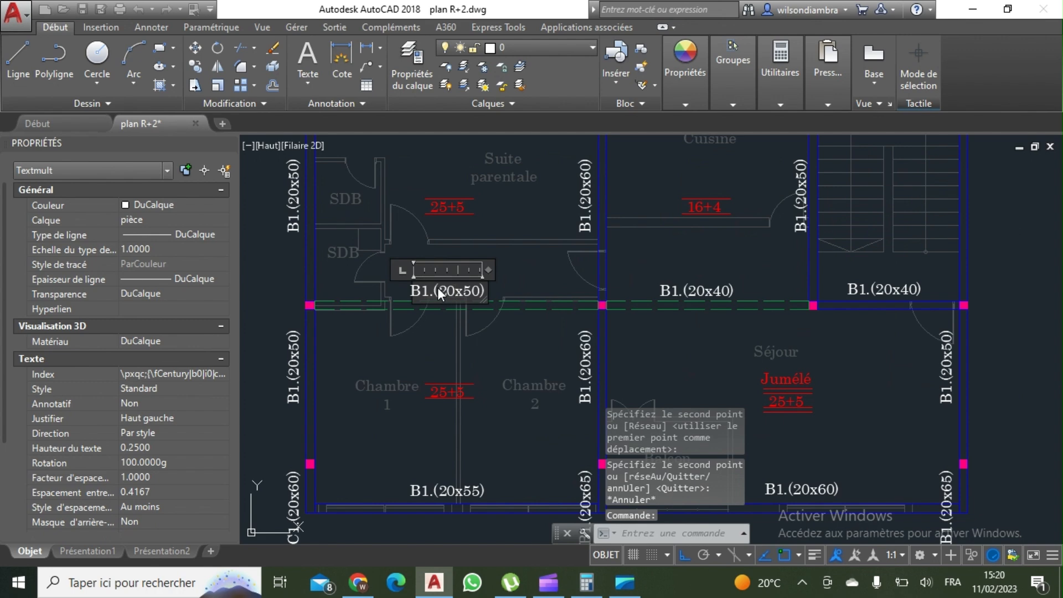
scroll(430, 289, up, 2)
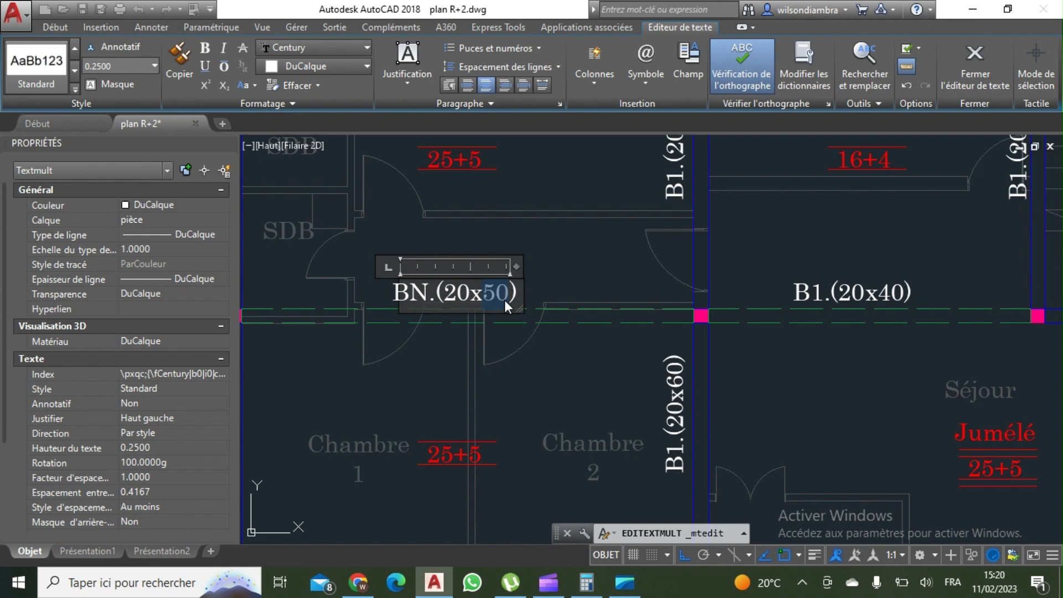
text(30)
click(563, 277)
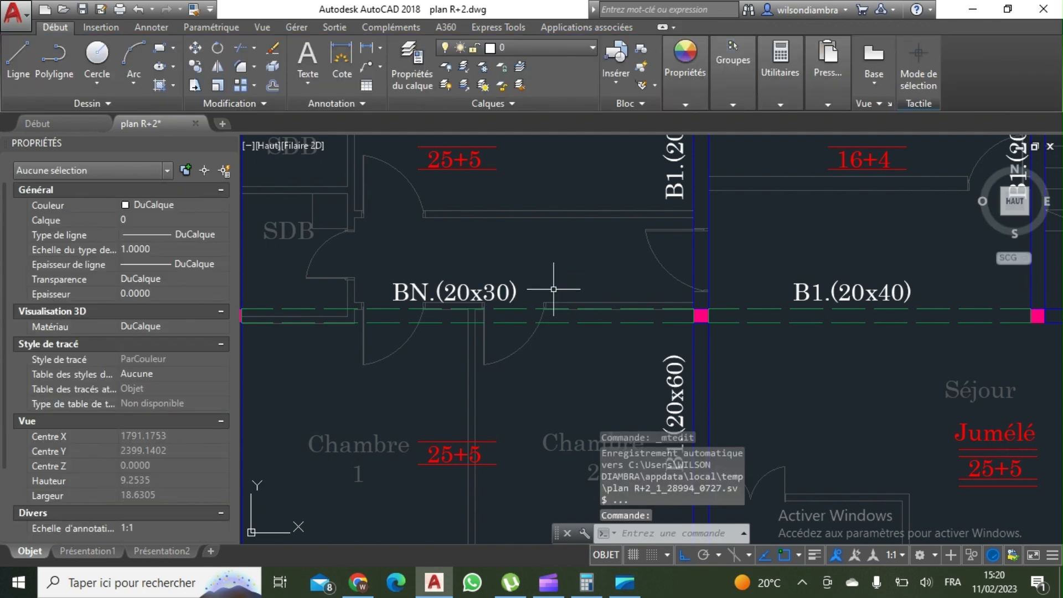
Set the section in the copied label on the dashed beam between Cuisine and Séjour to 20x30
scroll(502, 331, down, 6)
scroll(512, 342, up, 4)
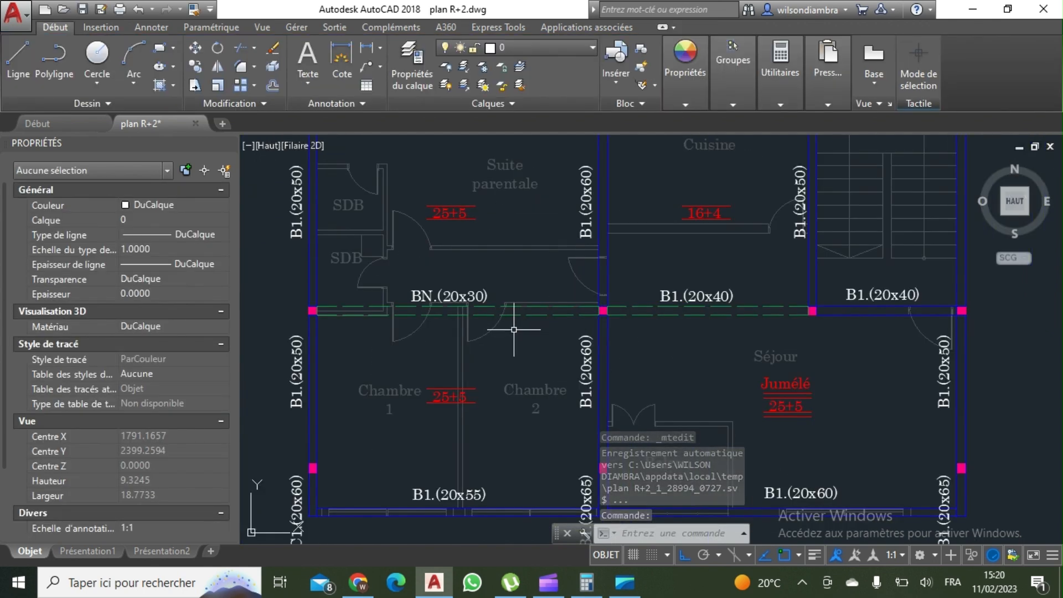
middle_drag(514, 330, 491, 312)
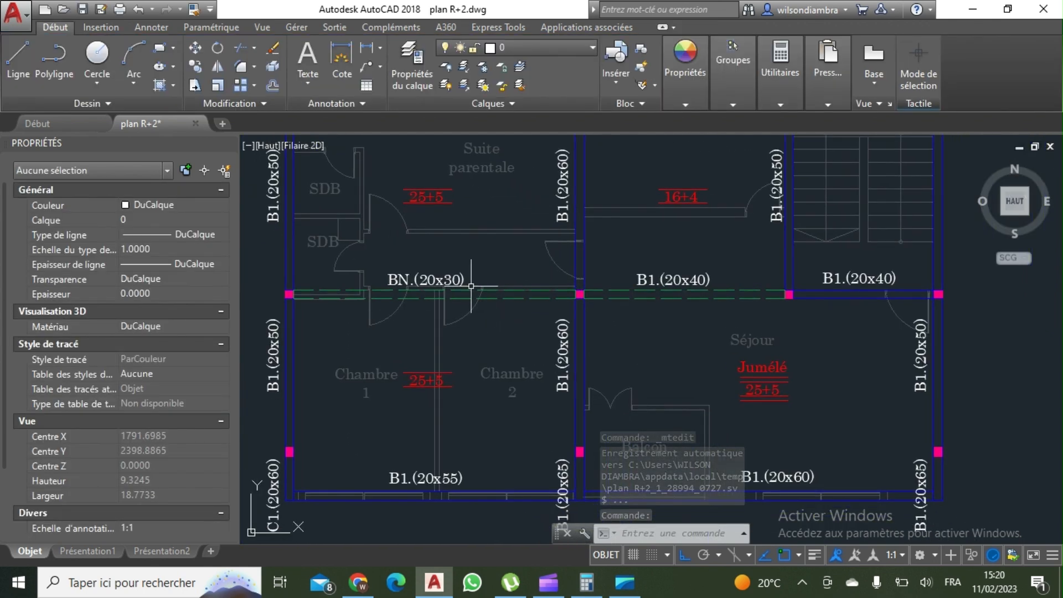
double_click(707, 278)
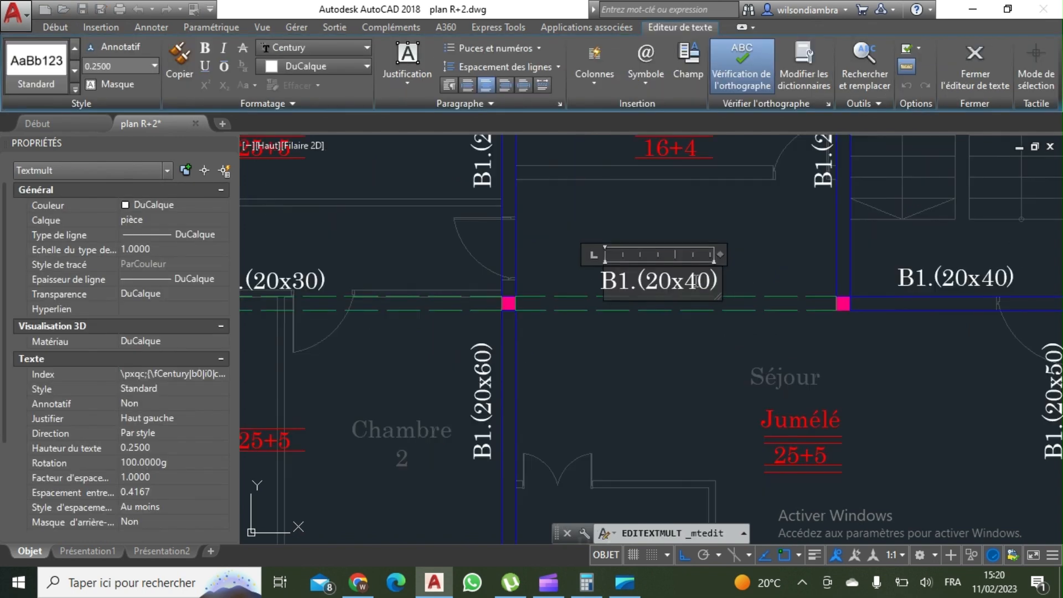
text(30)
click(755, 238)
scroll(720, 310, down, 5)
scroll(705, 354, up, 5)
scroll(705, 354, down, 2)
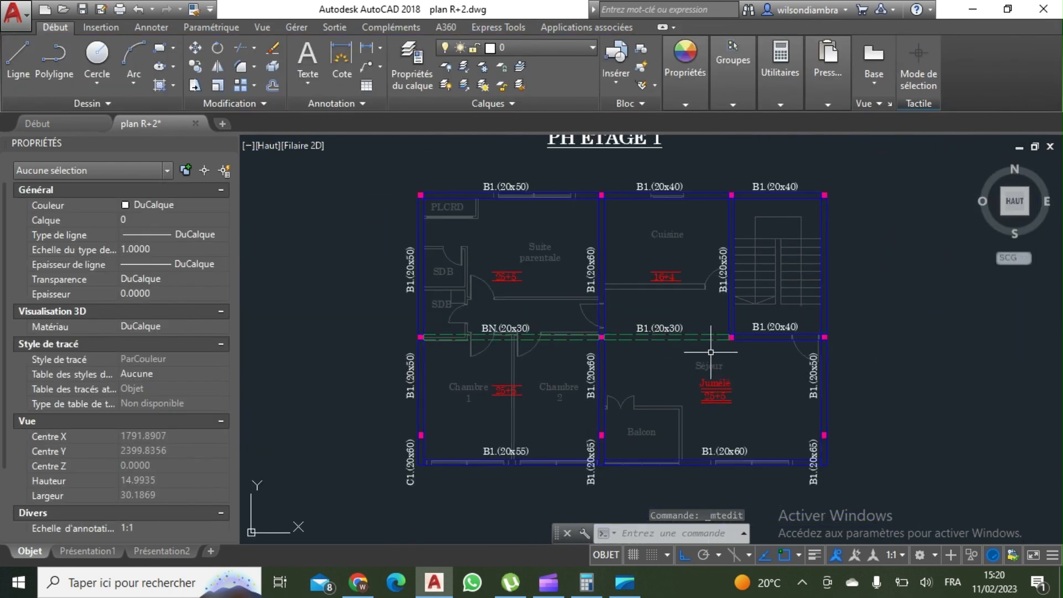
scroll(636, 332, down, 3)
scroll(637, 332, up, 6)
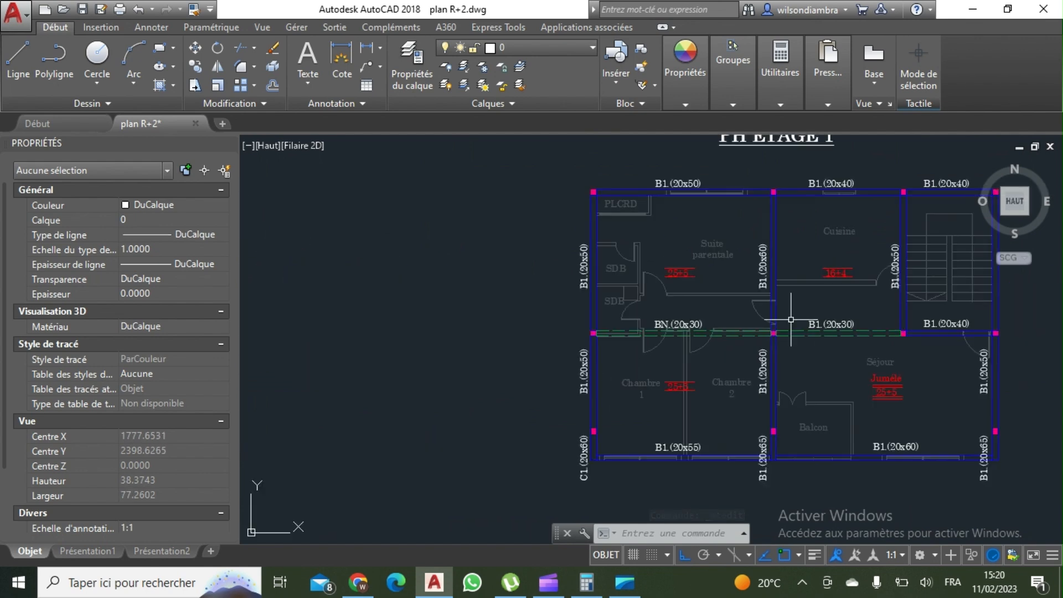
Copy both 20x30 labels on the dashed beams of PH ETAGE 1 a distance of 40 left onto the PH RDC plan
click(526, 327)
click(823, 327)
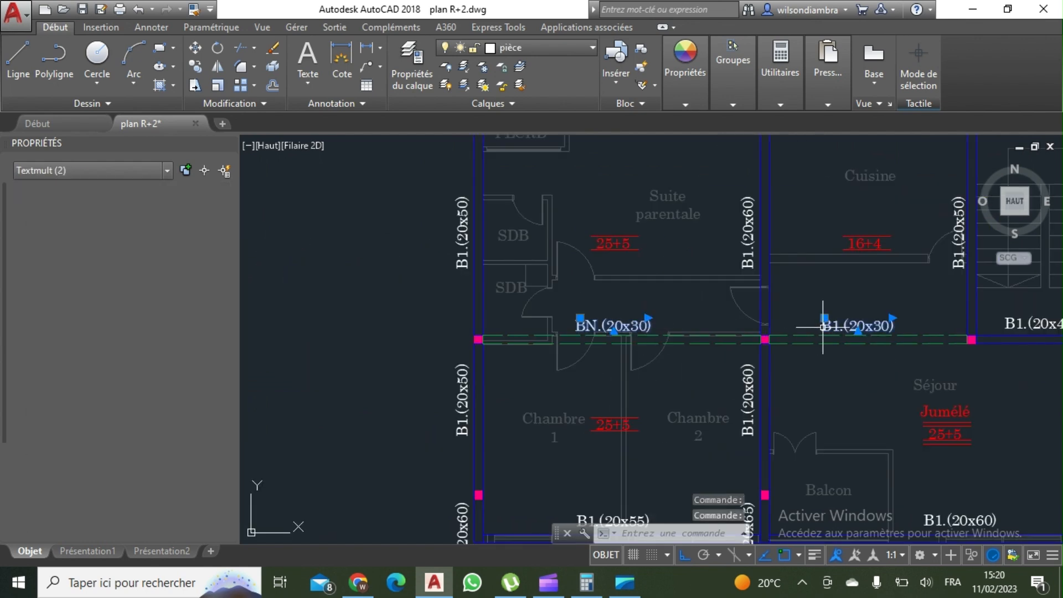
text(cp)
key(Return)
scroll(824, 328, down, 4)
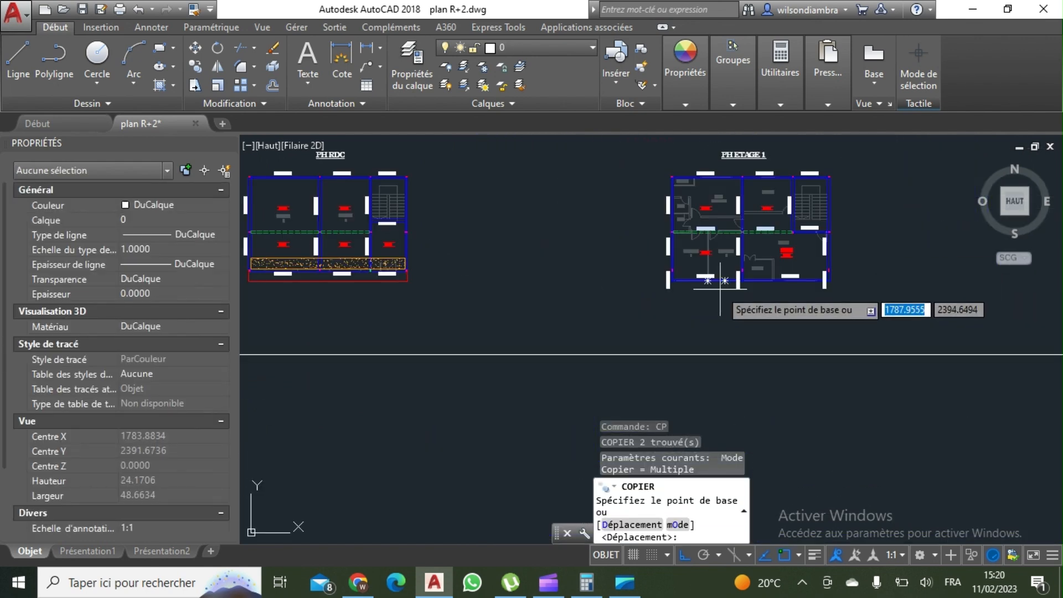
click(774, 327)
text(40)
key(Return)
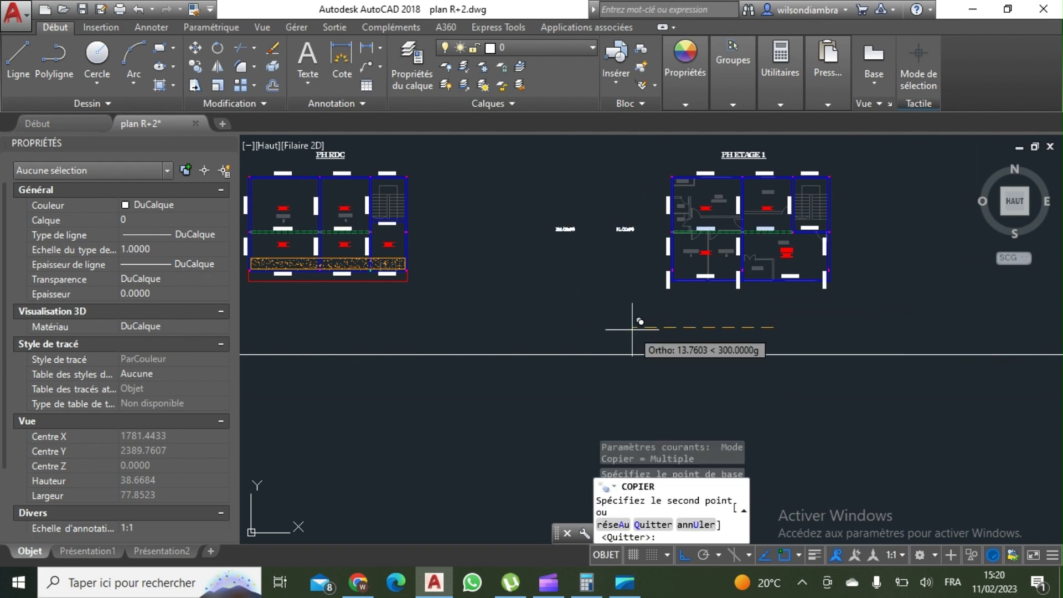
scroll(407, 281, up, 5)
key(Escape)
Change the copied label on the dashed beam below Magasin 2 in PH RDC to BN.(20x20)
scroll(456, 275, up, 3)
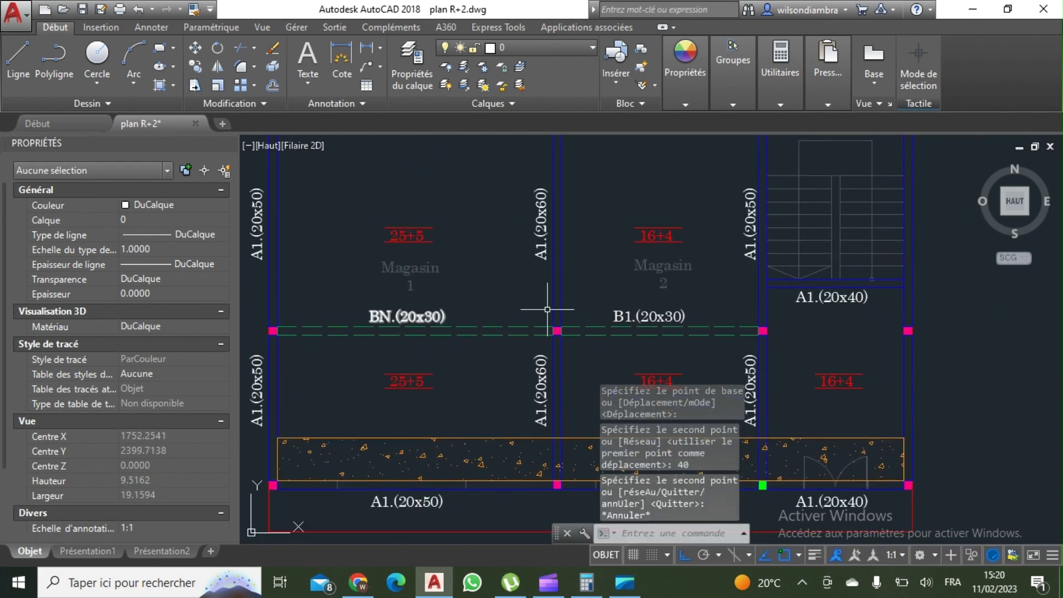
double_click(650, 318)
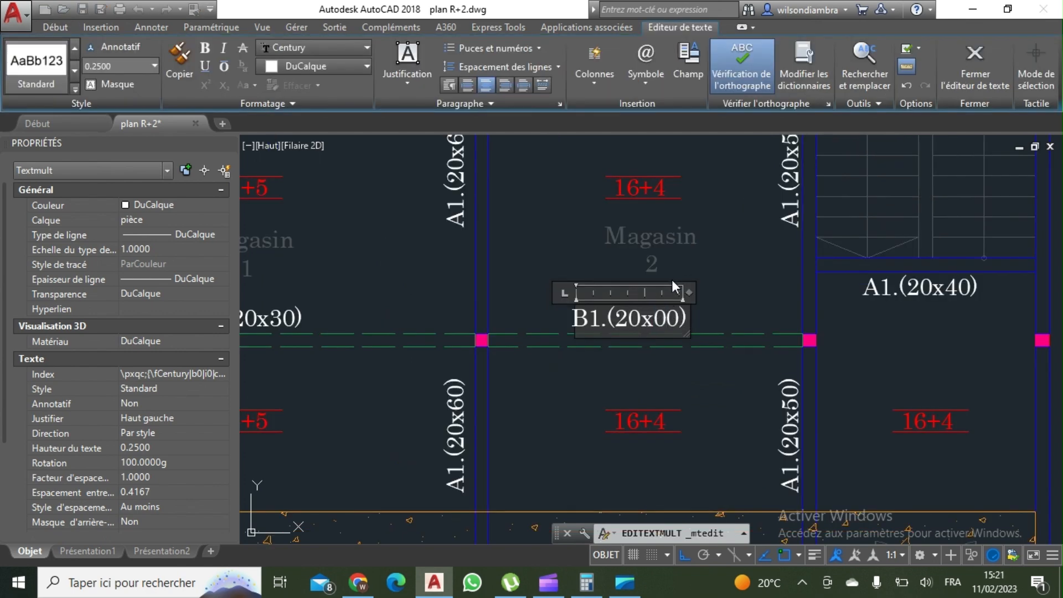
key(BackSpace)
text(2)
click(705, 254)
scroll(646, 280, down, 2)
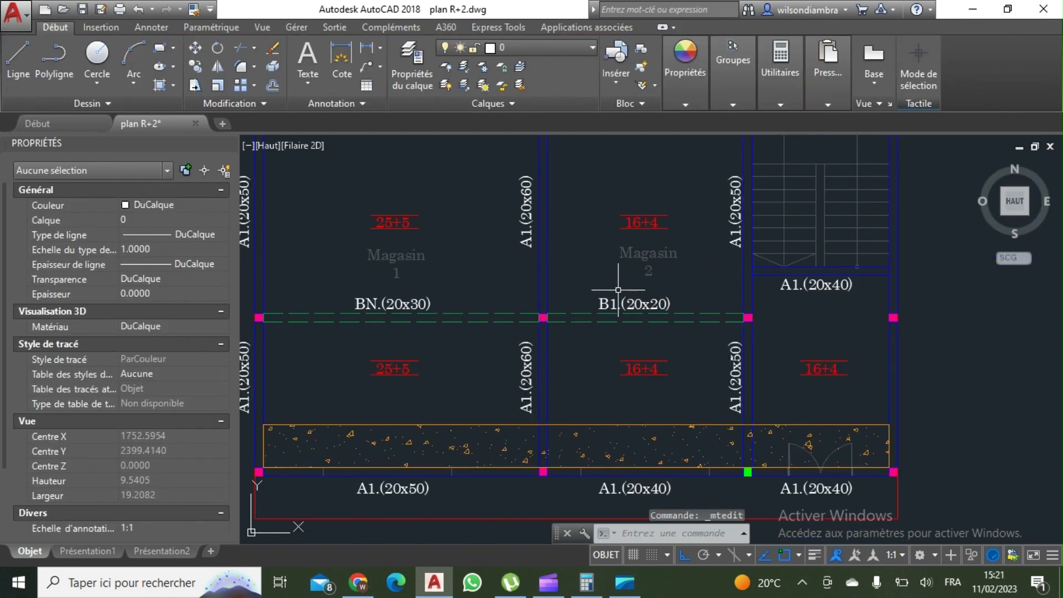
double_click(619, 299)
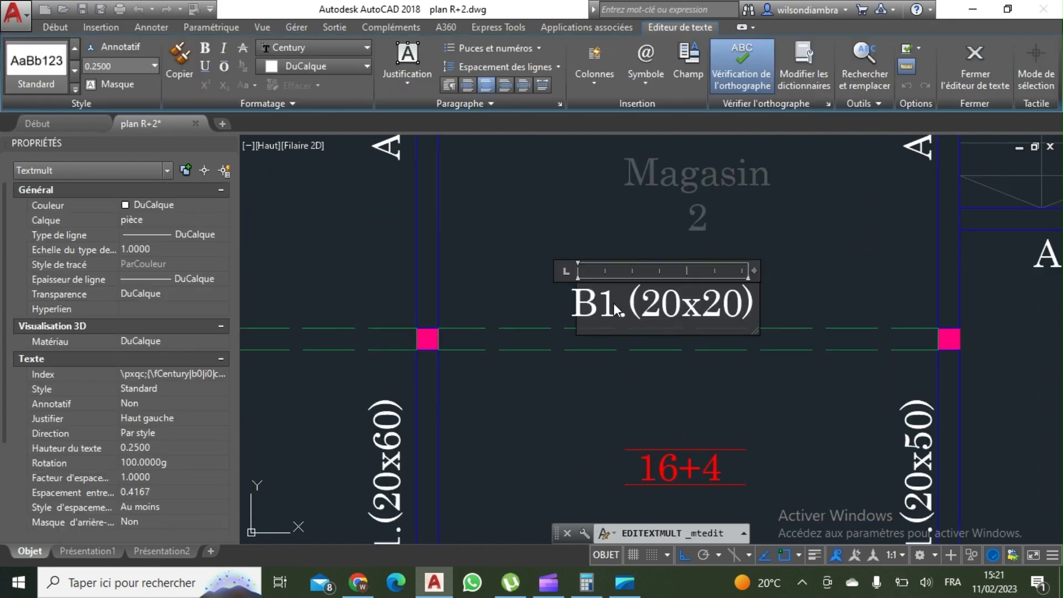
text(N)
click(629, 232)
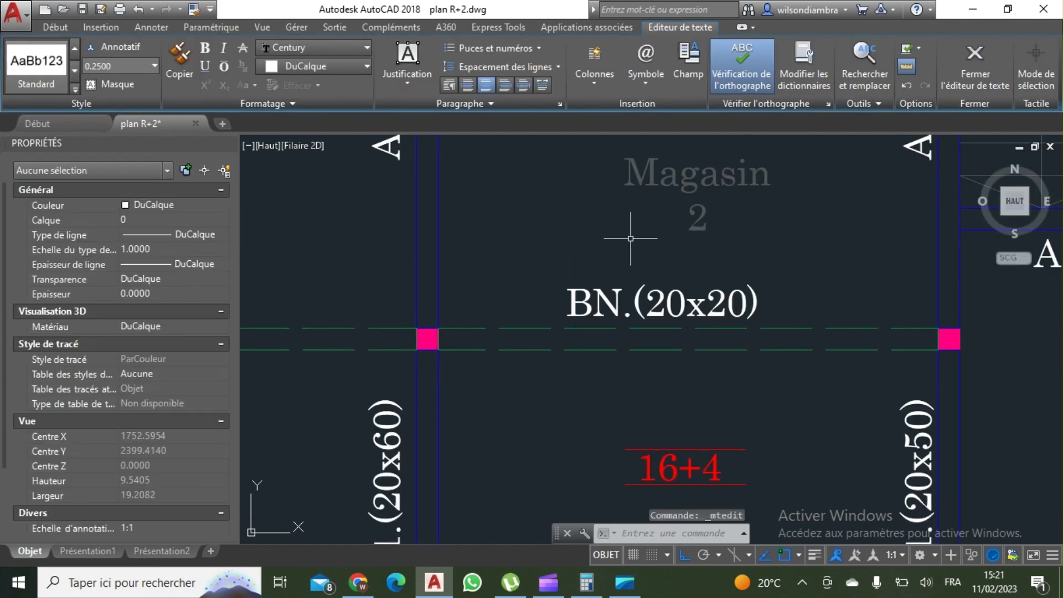
Change the label on the dashed beam between Cuisine and Séjour in PH ETAGE 1 to BN.(20x30)
scroll(712, 332, down, 5)
scroll(394, 397, down, 5)
scroll(626, 368, up, 8)
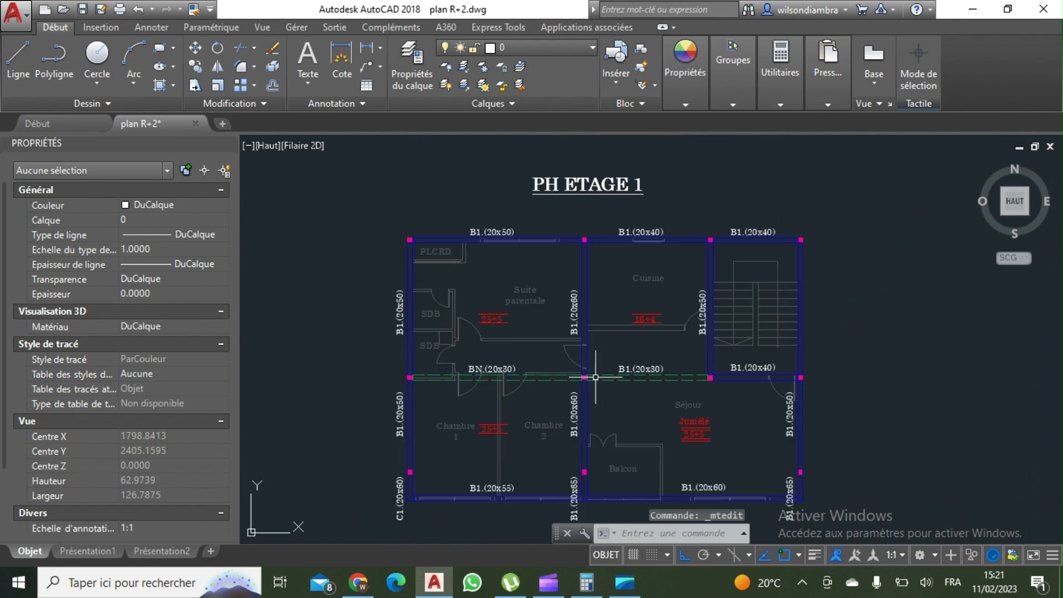
click(626, 369)
double_click(624, 369)
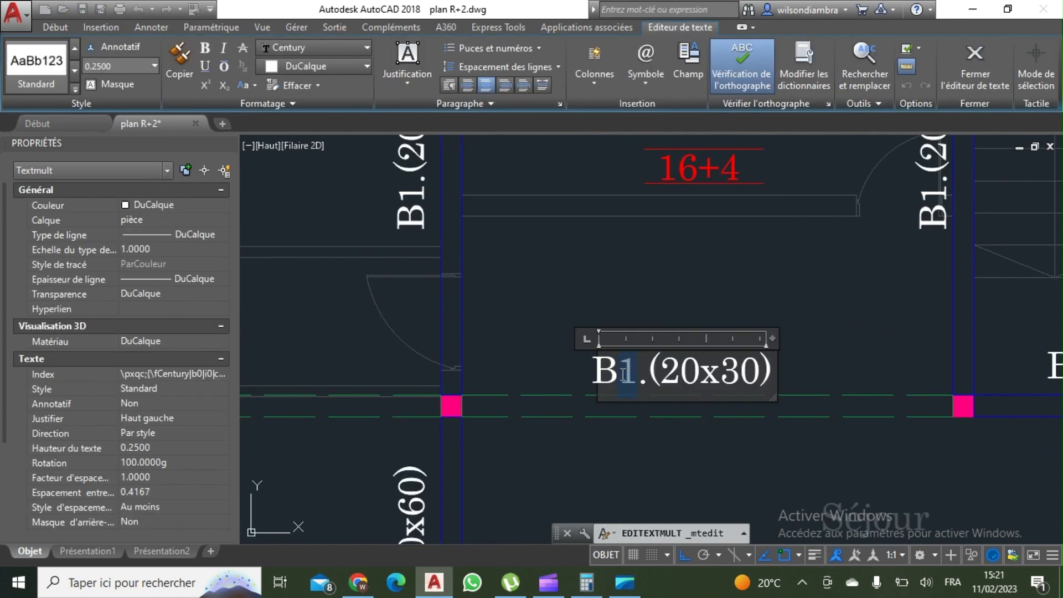
text(N)
click(581, 311)
Select all similar texts from a PH ETAGE 1 beam label, keeping only the title and beam labels of that plan selected
scroll(579, 335, down, 8)
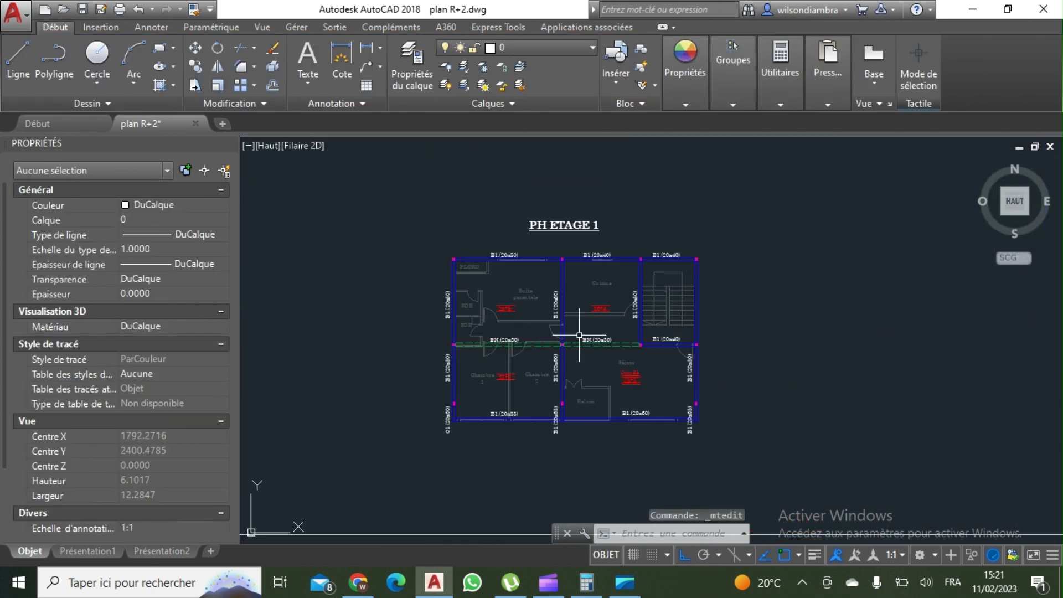
scroll(718, 389, down, 2)
middle_drag(718, 389, 694, 389)
scroll(690, 385, down, 2)
scroll(669, 404, up, 6)
click(712, 399)
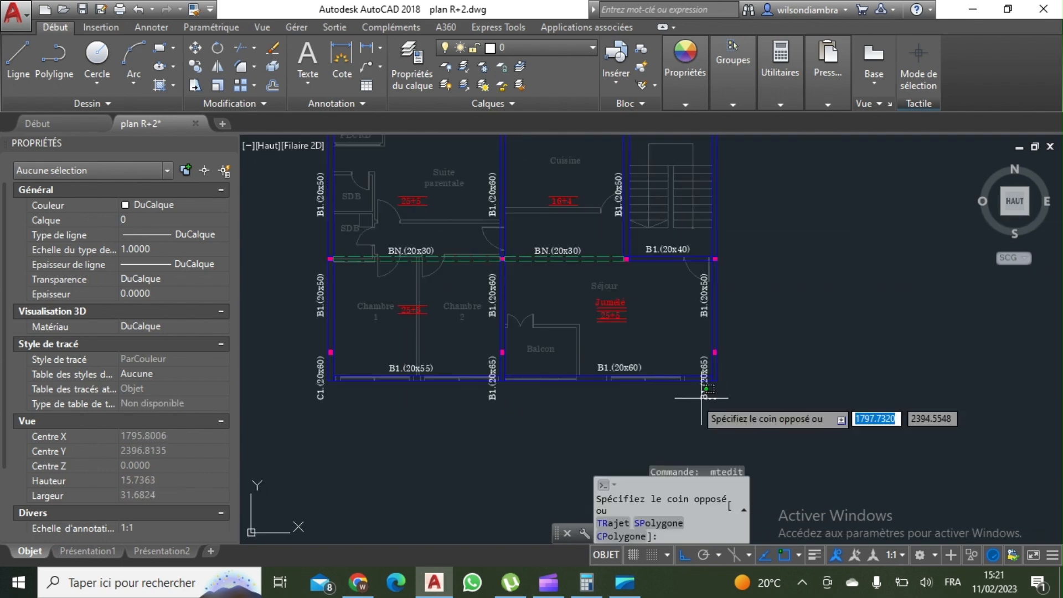
click(699, 398)
right_click(683, 399)
click(759, 430)
scroll(706, 384, down, 5)
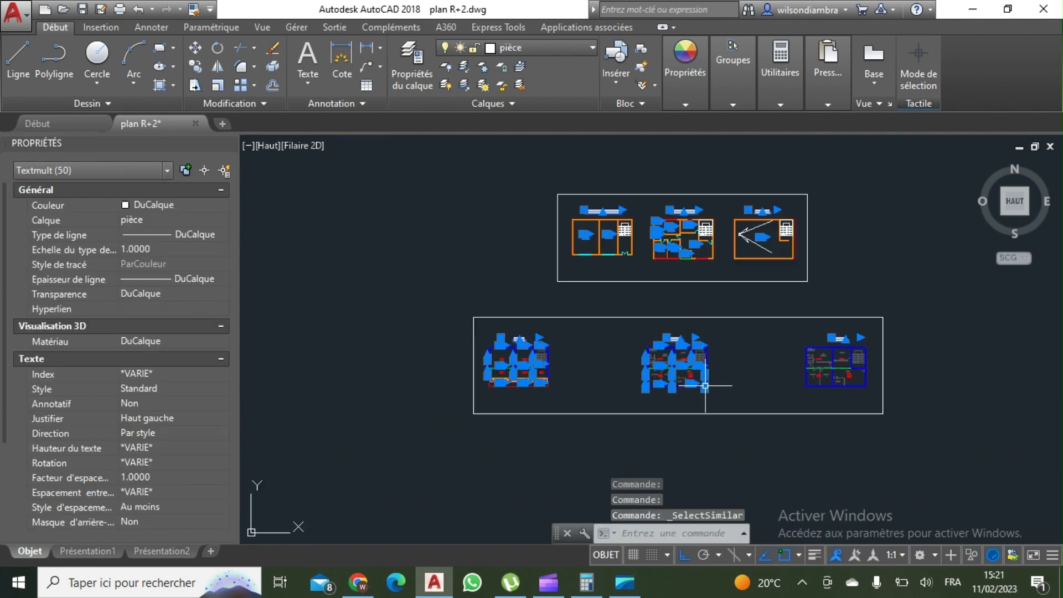
scroll(620, 397, up, 2)
shift+click(671, 393)
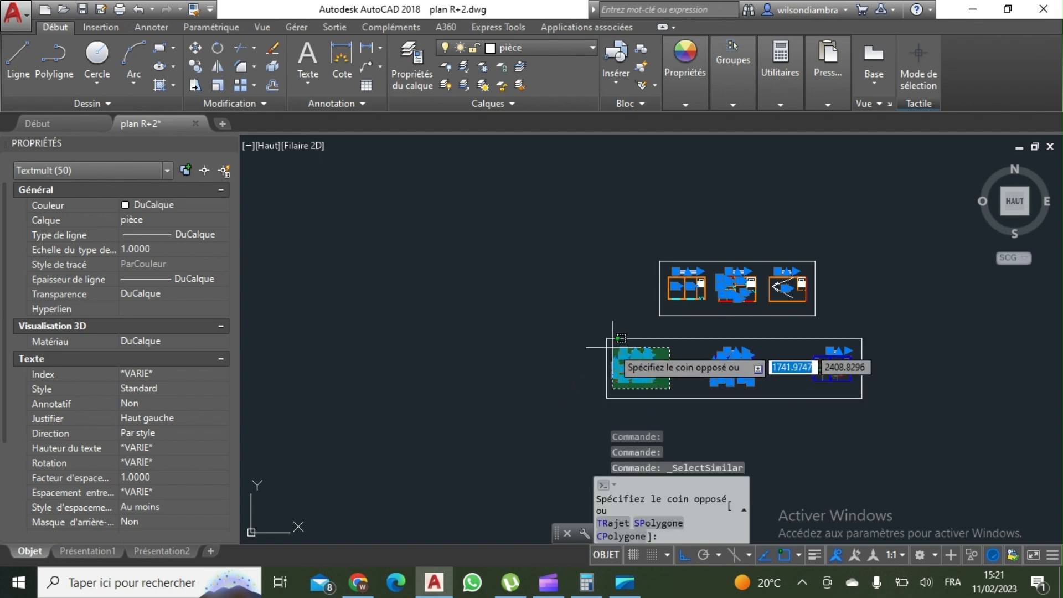
shift+click(602, 339)
middle_drag(959, 418, 898, 403)
shift+click(870, 429)
shift+click(745, 276)
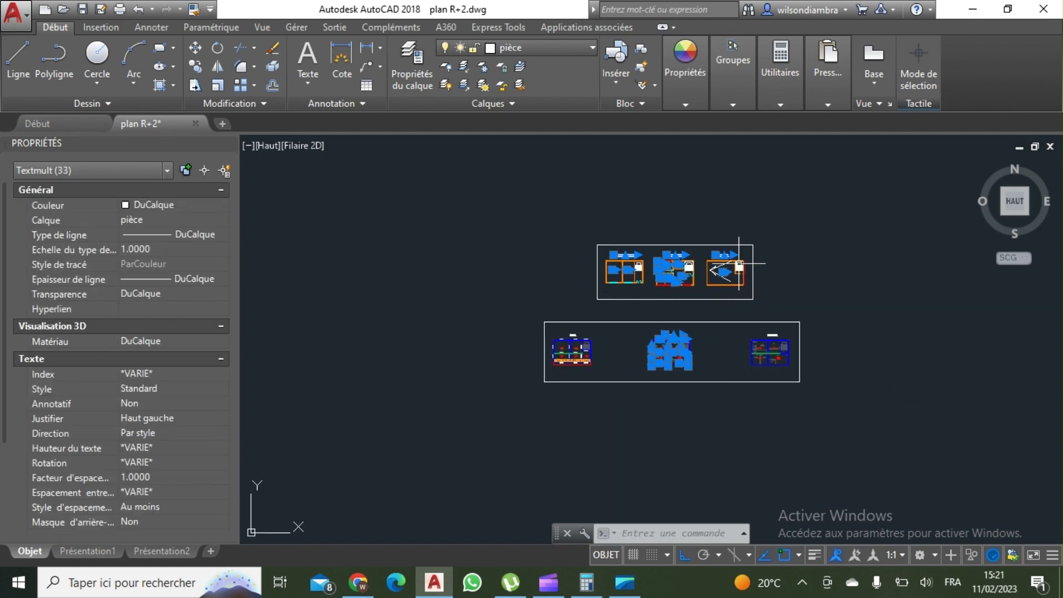
shift+click(799, 307)
shift+click(577, 227)
Copy the selected PH ETAGE 1 title and beam labels a distance of 40 right onto the PH ETAGE 2 plan
text(cp)
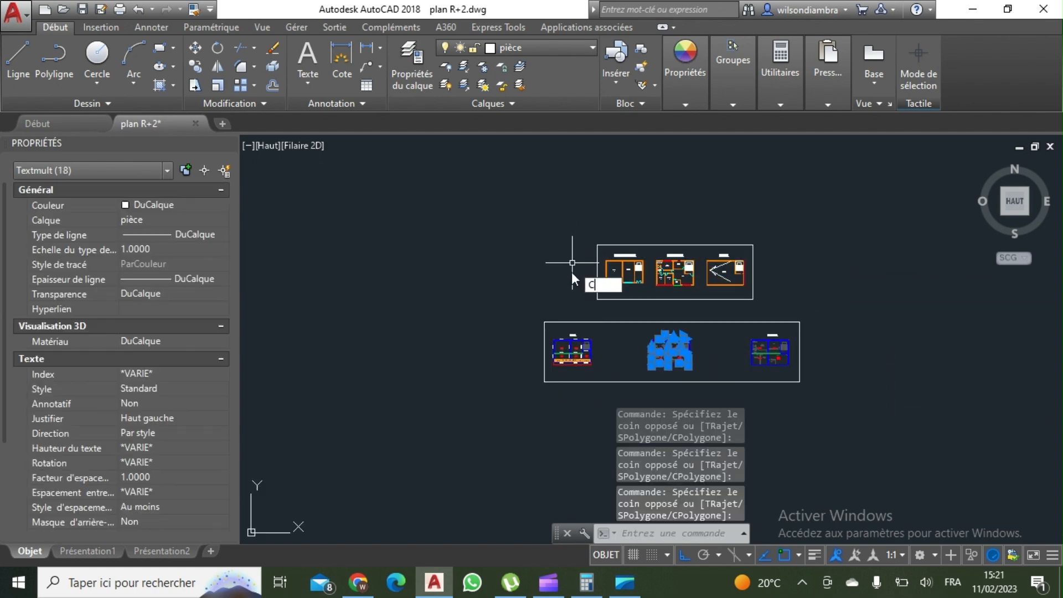
key(Return)
click(739, 401)
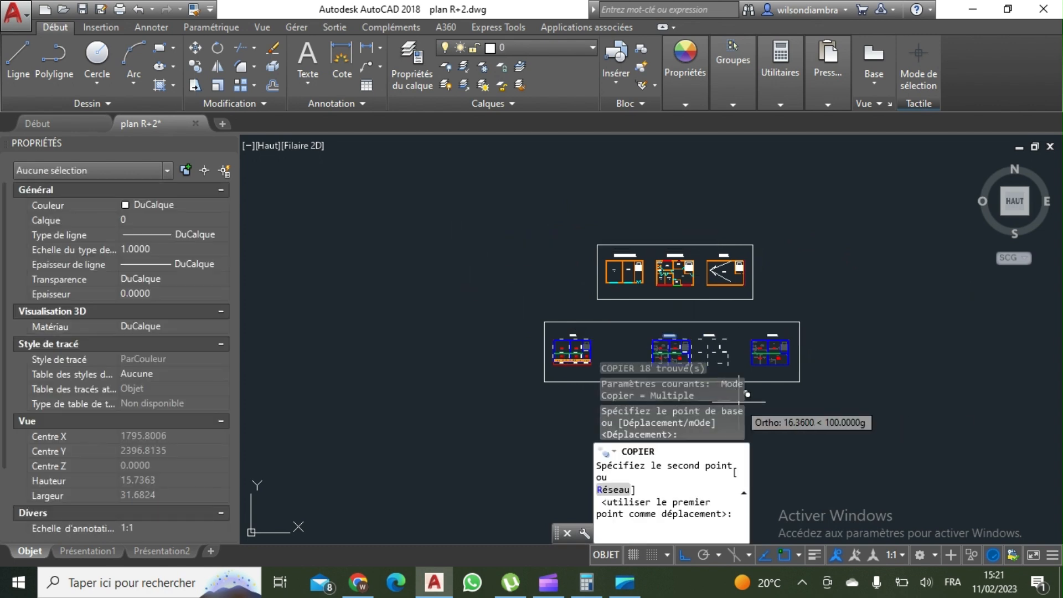
text(40)
key(Return)
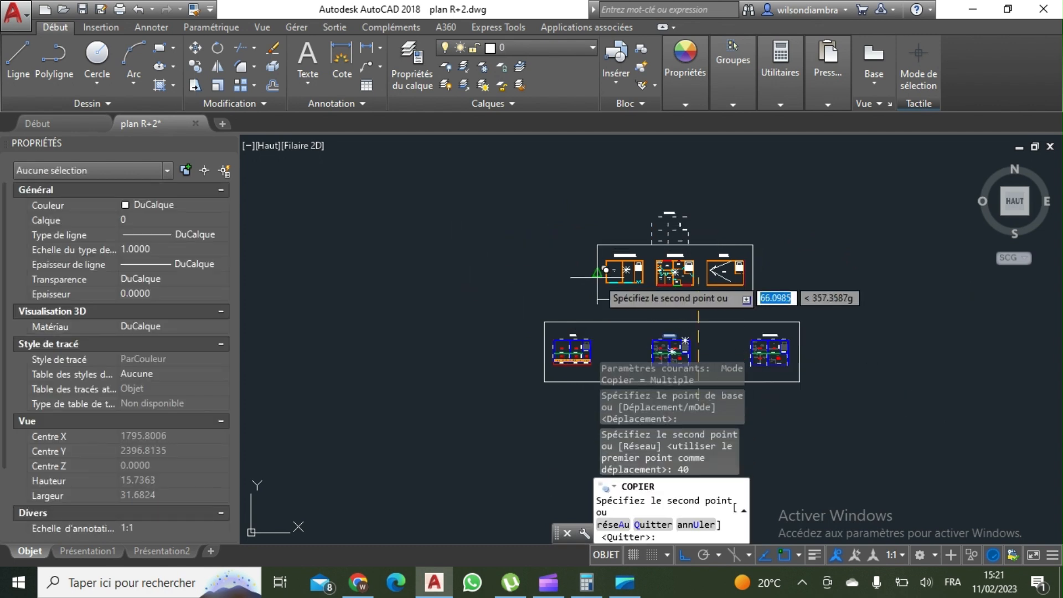
key(Escape)
Select all texts similar to a PH ETAGE 2 beam label, excluding the titles and the texts of all other plans
middle_drag(735, 314, 680, 258)
scroll(680, 258, up, 10)
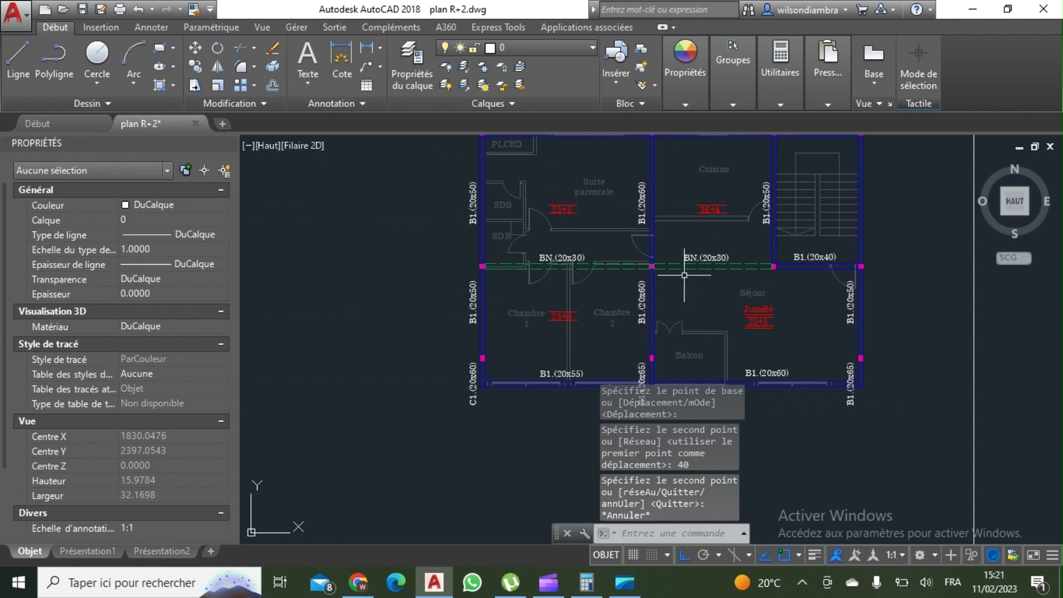
scroll(535, 325, down, 3)
scroll(534, 325, up, 5)
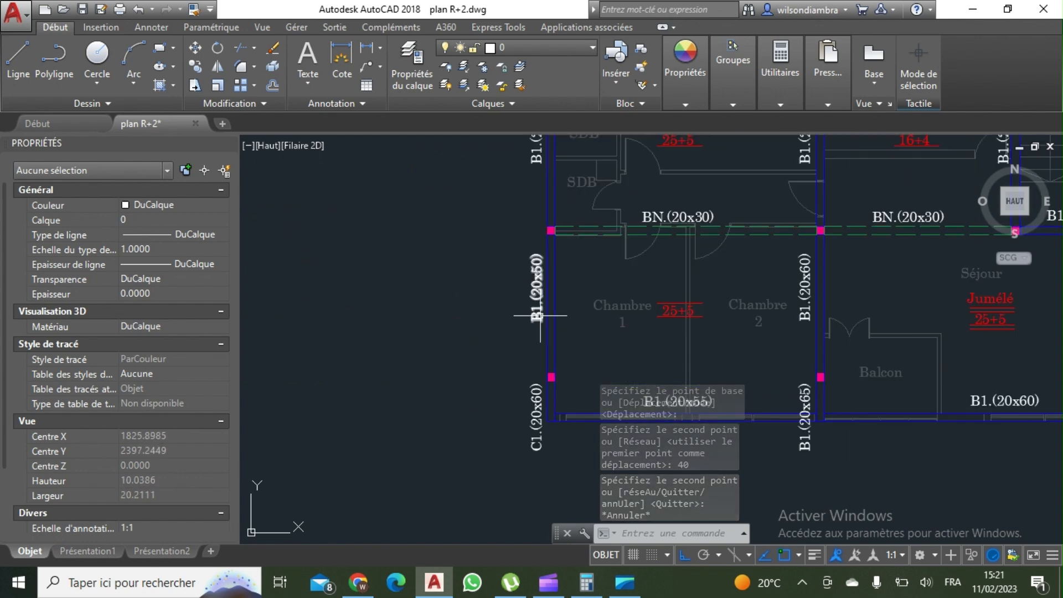
click(541, 316)
right_click(541, 316)
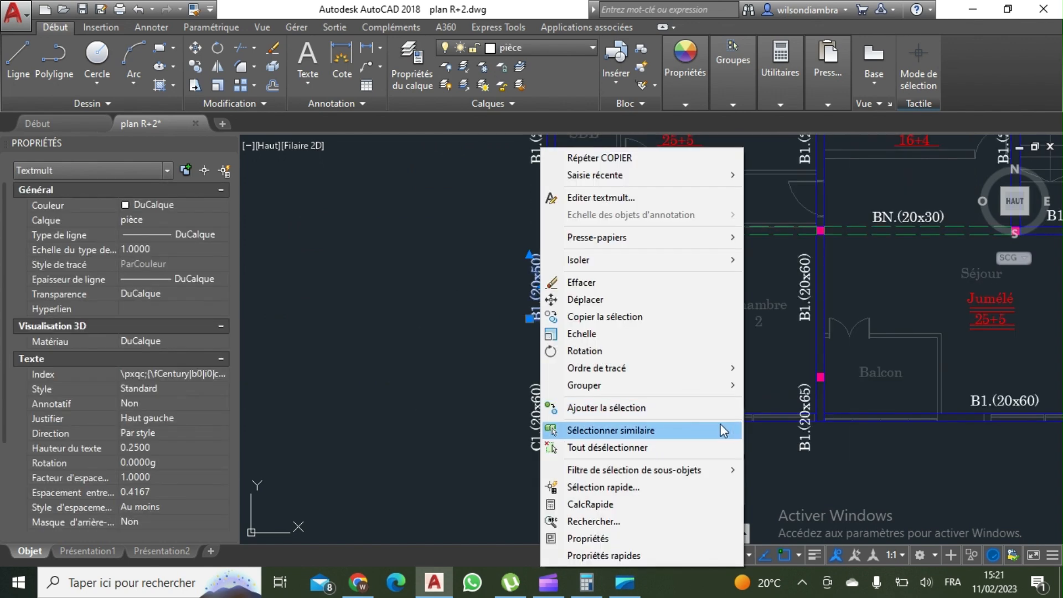
click(723, 430)
scroll(682, 340, down, 10)
scroll(693, 305, up, 6)
shift+click(738, 308)
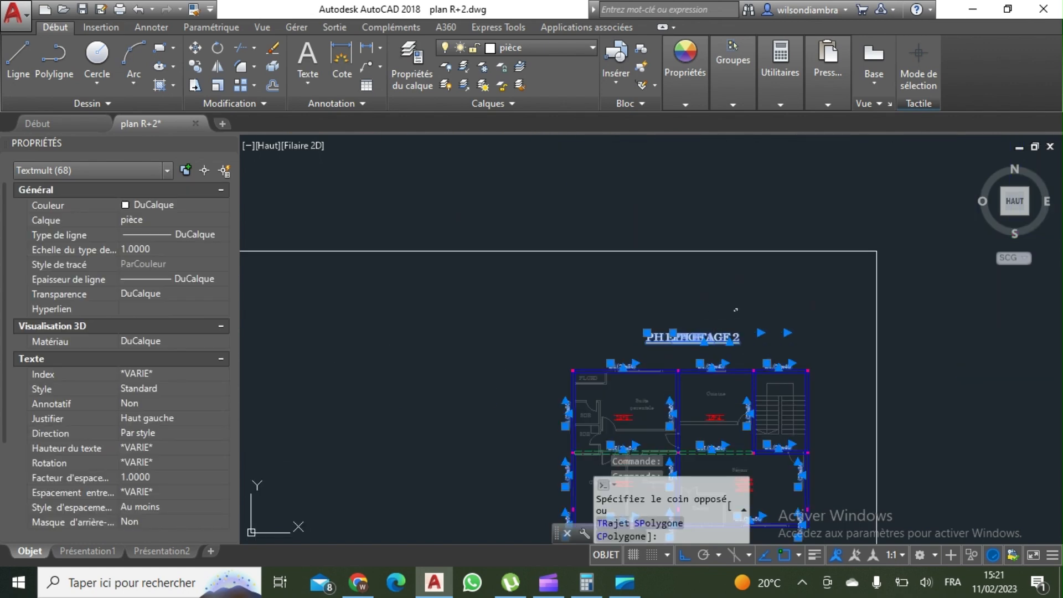
shift+click(658, 356)
scroll(659, 355, down, 4)
middle_drag(696, 340, 943, 292)
shift+click(793, 380)
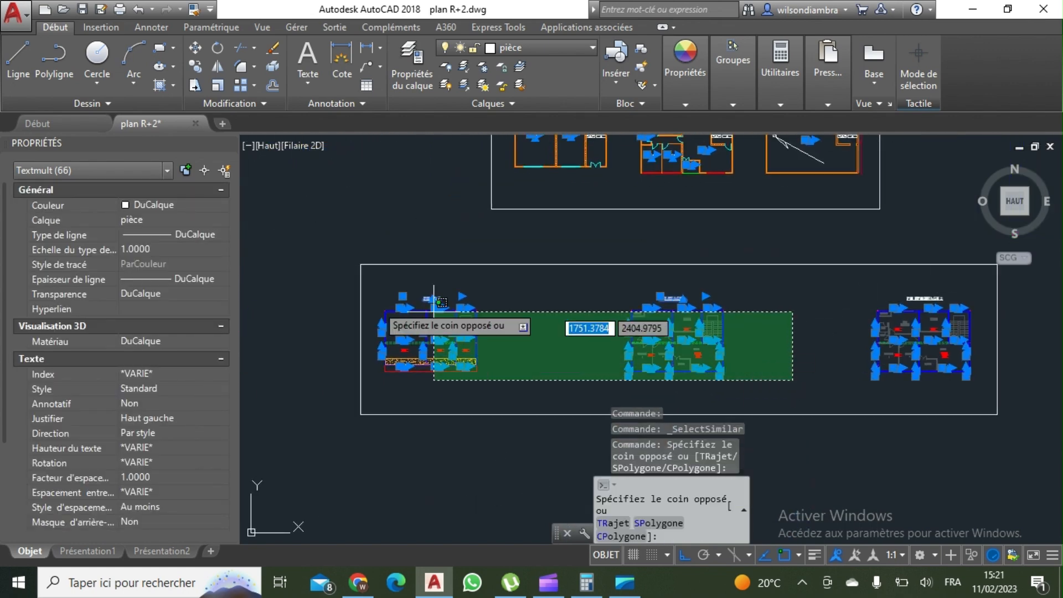
shift+click(340, 267)
scroll(415, 354, down, 2)
middle_drag(417, 364, 429, 395)
shift+click(750, 293)
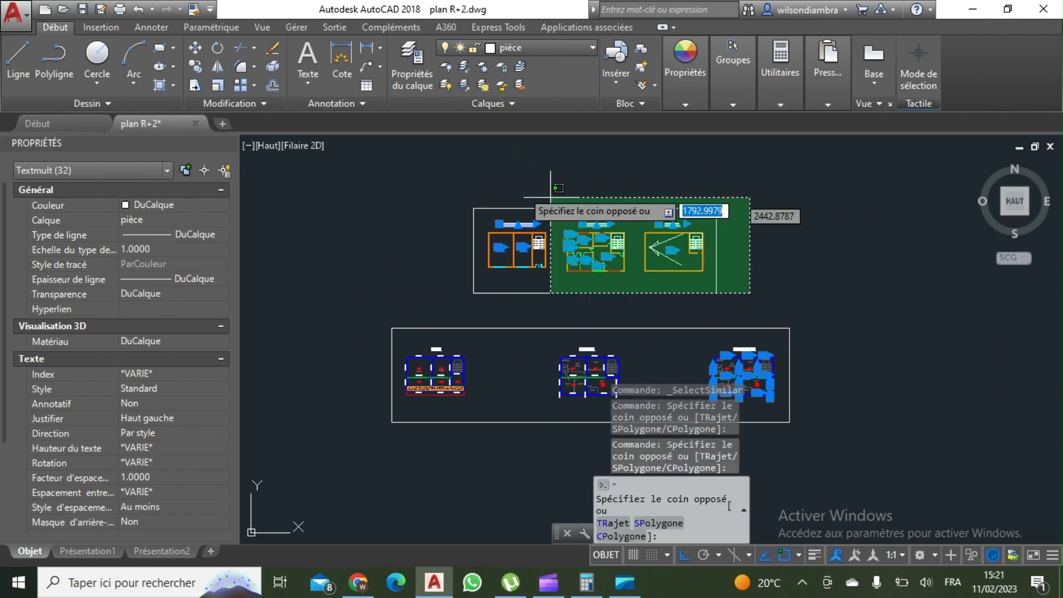
shift+click(453, 176)
middle_drag(695, 315, 570, 266)
scroll(666, 325, up, 4)
scroll(605, 261, up, 4)
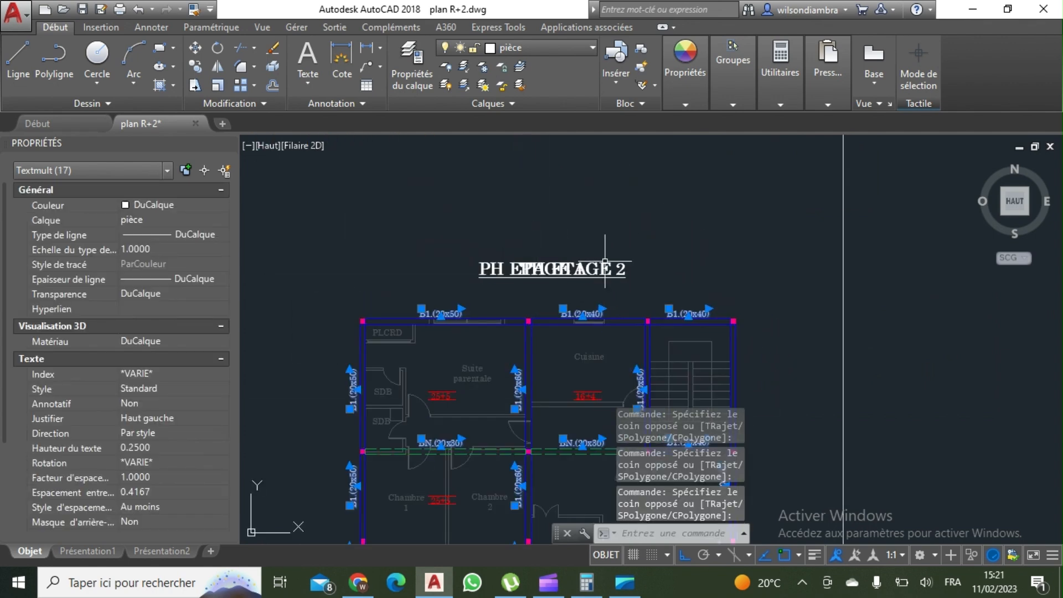
Replace every B with C in the selected PH ETAGE 2 beam labels using Find and Replace
right_click(648, 257)
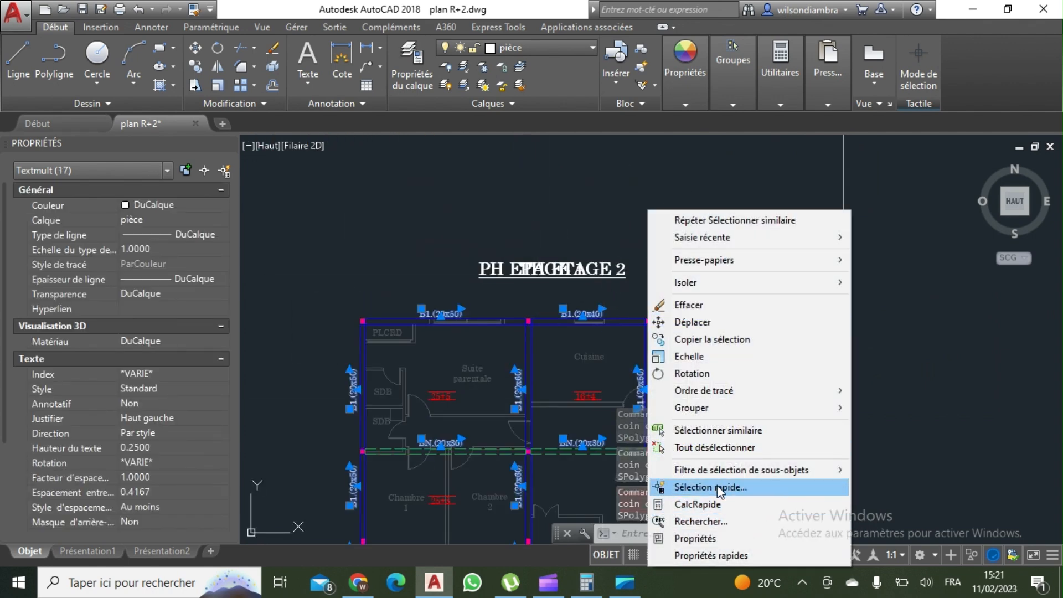
click(714, 521)
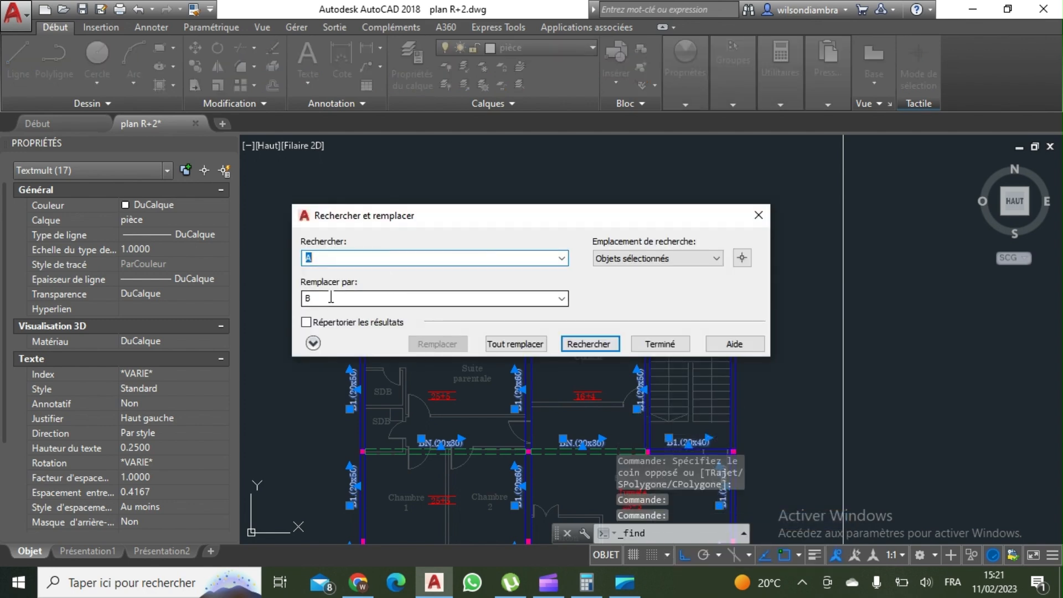
click(510, 345)
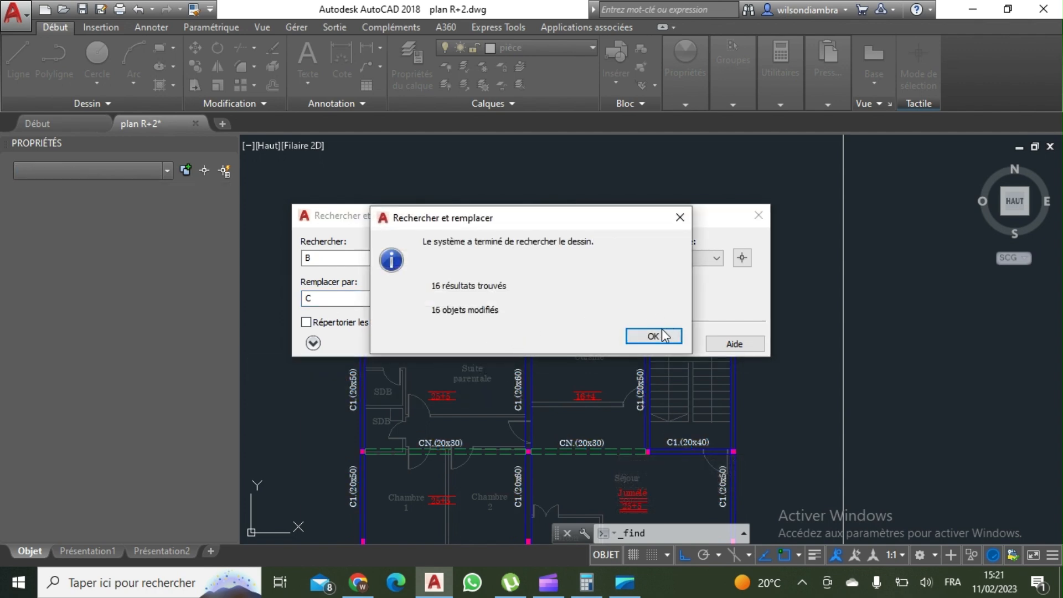
click(663, 336)
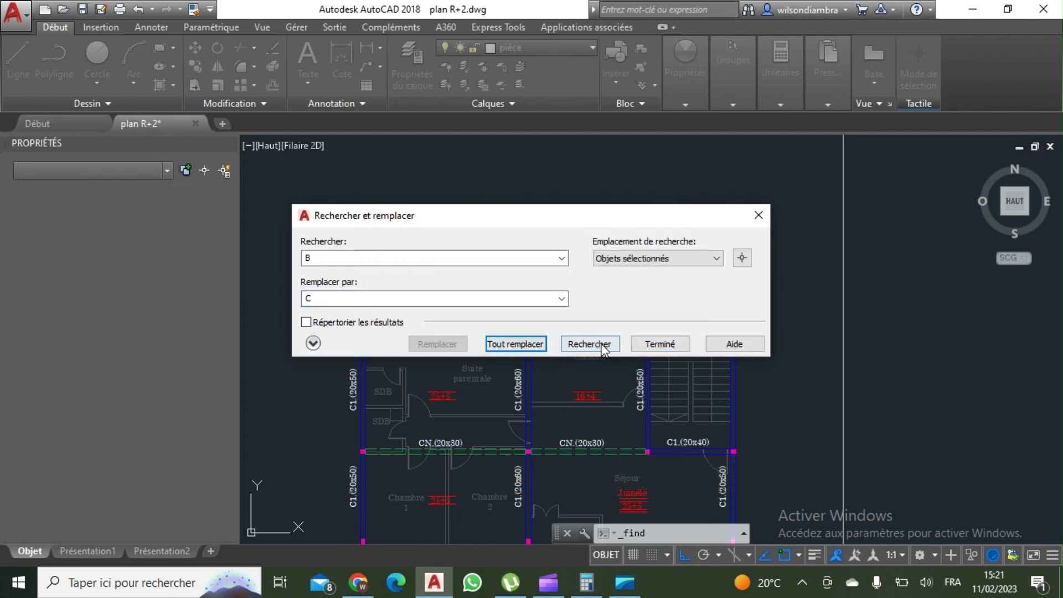
click(602, 344)
click(643, 338)
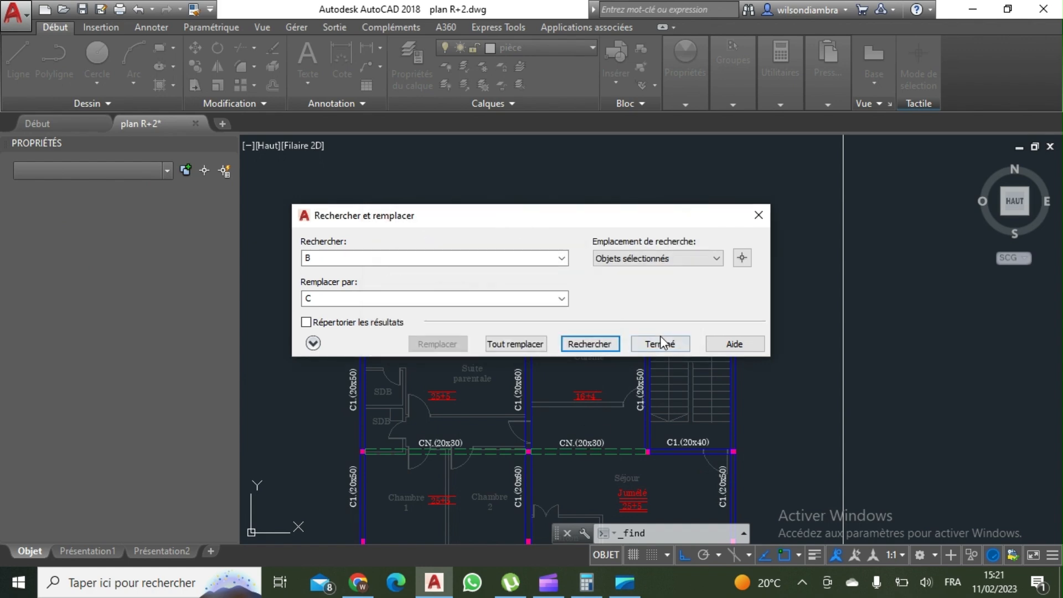
key(Return)
Change the label on the dashed beam between Cuisine and Séjour in PH ETAGE 2 to BN.(20x30)
double_click(557, 440)
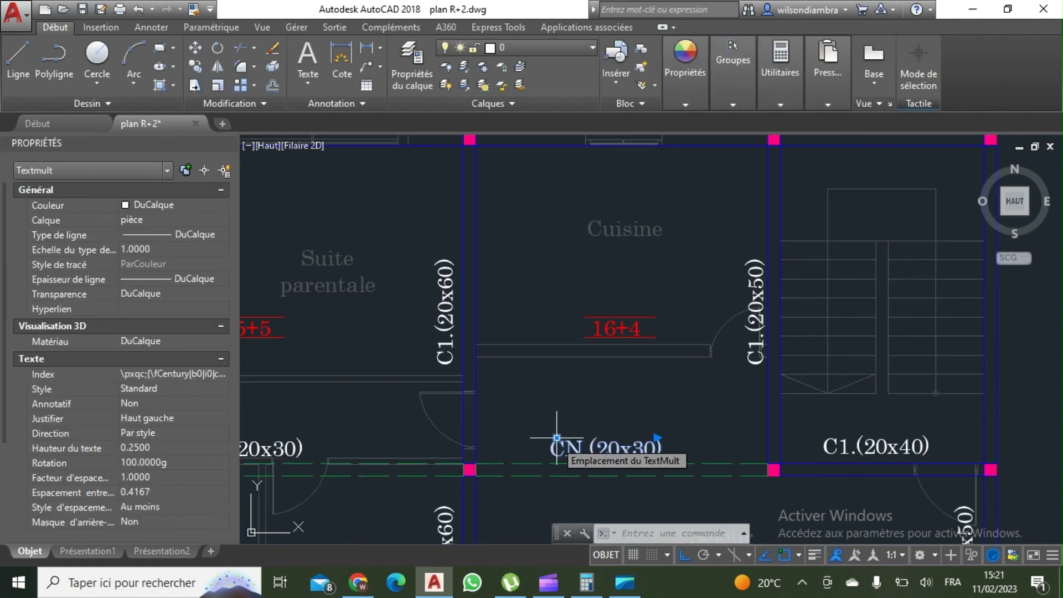
drag(549, 435, 544, 435)
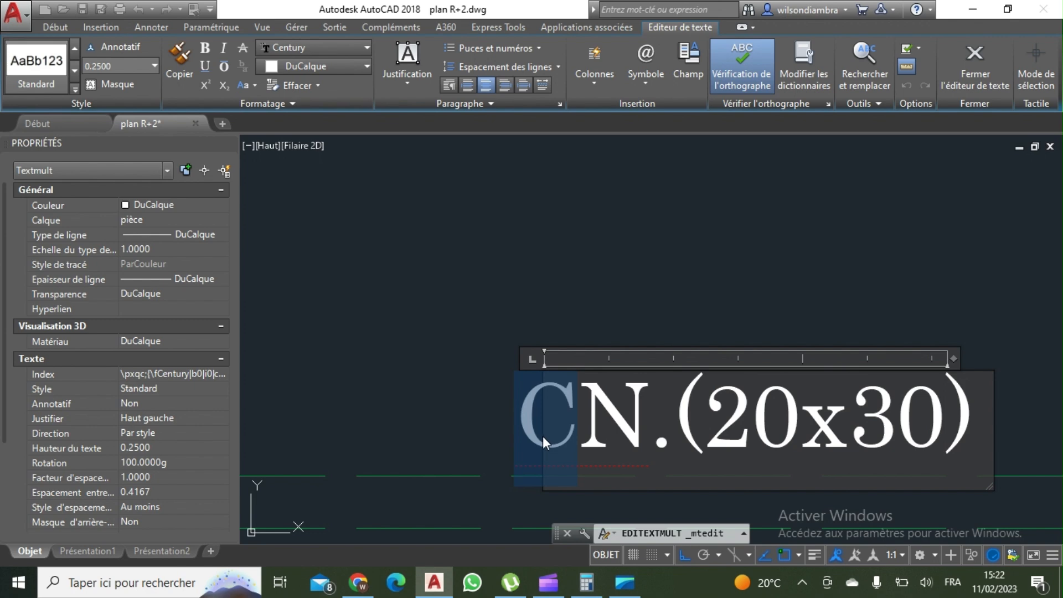
text(B)
click(578, 310)
scroll(581, 290, down, 5)
Change the label on the dashed beam between Suite parentale and the bedrooms in PH ETAGE 2 to BN.(20x30)
middle_drag(401, 330, 708, 340)
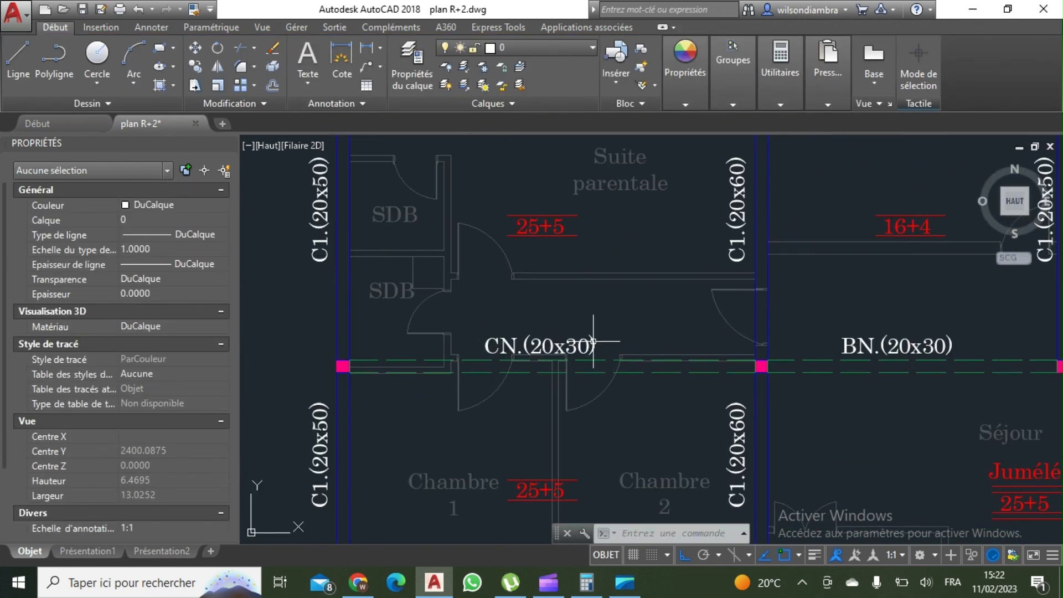
double_click(475, 346)
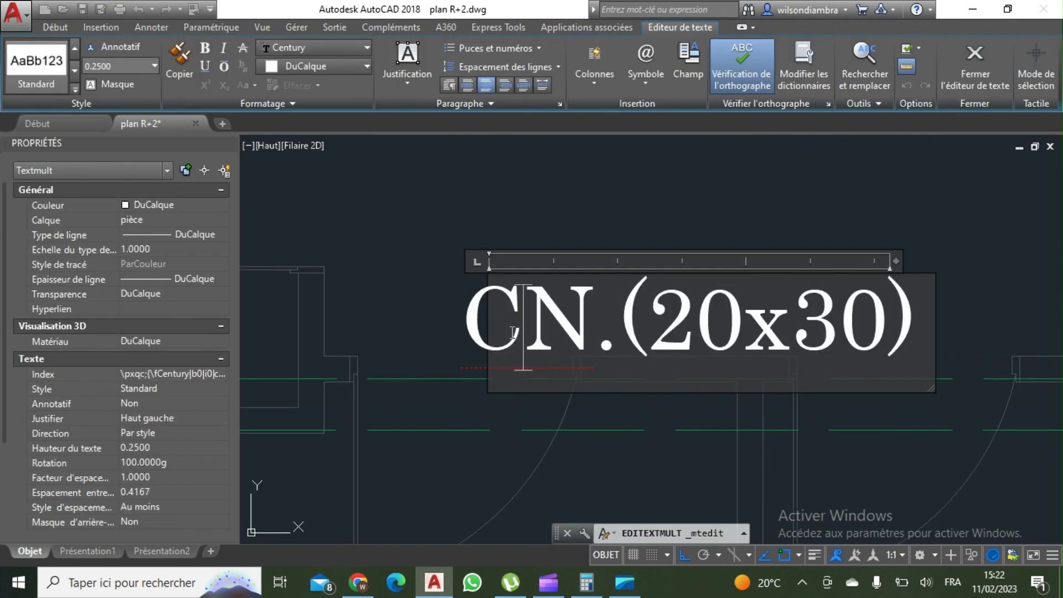
drag(522, 341, 477, 332)
text(B)
click(522, 185)
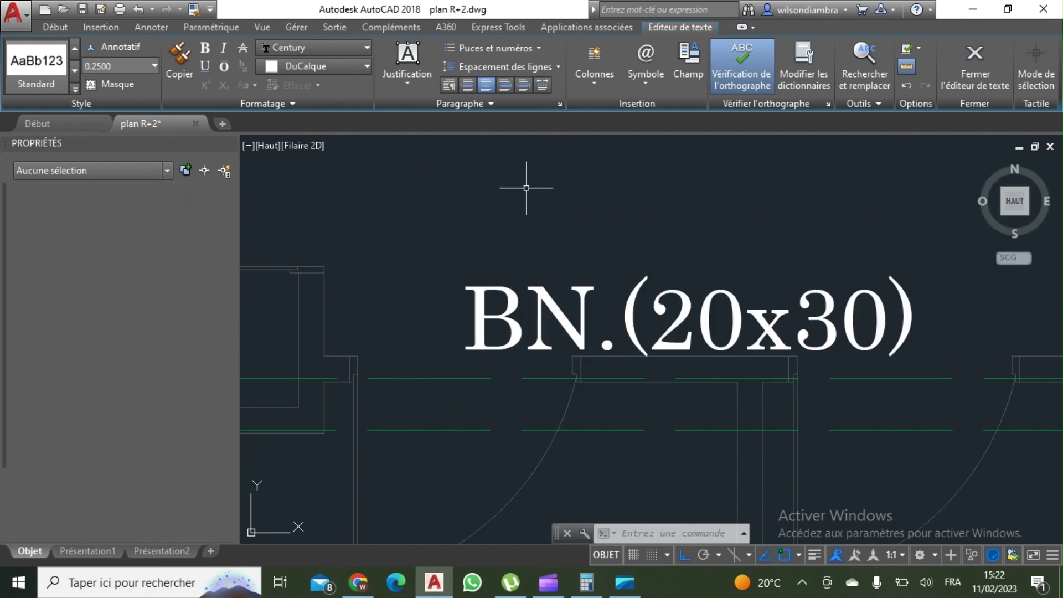
Check the C-series and BN beam labels and slab thicknesses across the PH ETAGE 2 plan
scroll(522, 185, down, 4)
scroll(672, 308, up, 1)
scroll(676, 339, down, 5)
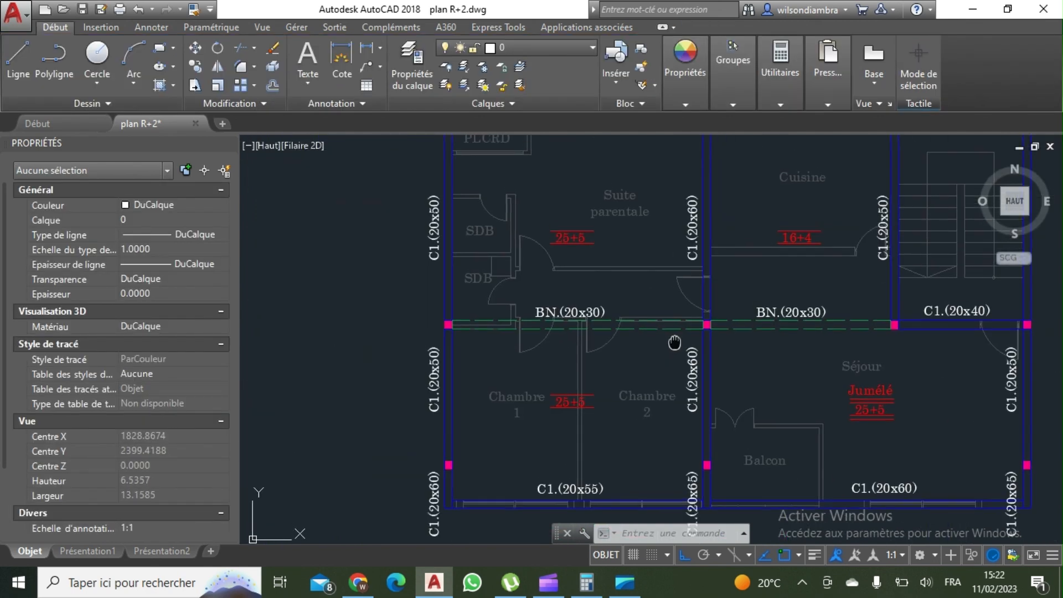
scroll(711, 338, up, 2)
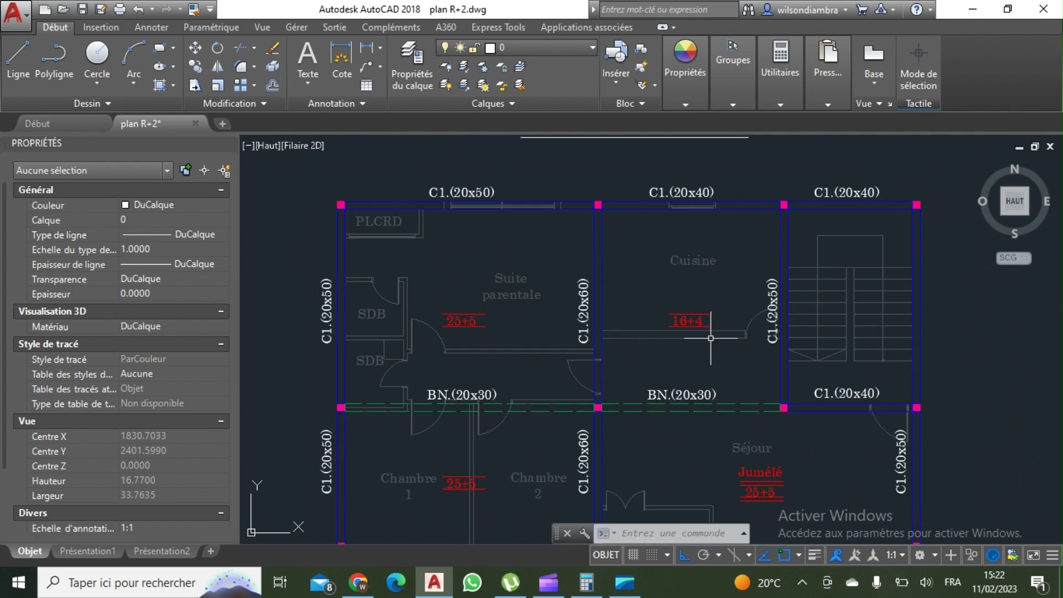
scroll(743, 373, down, 6)
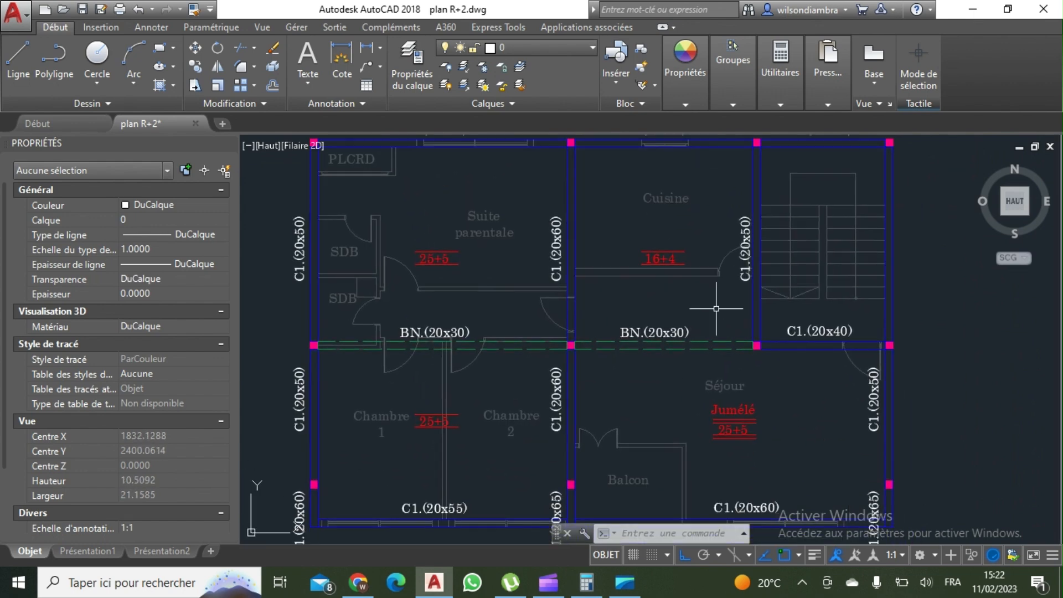
scroll(667, 289, up, 4)
scroll(615, 262, down, 2)
Check the beam labels, dashed-beam BN labels and slab thicknesses on the PH ETAGE 1 plan
middle_drag(615, 262, 760, 284)
middle_drag(641, 301, 901, 302)
middle_drag(626, 337, 707, 340)
scroll(542, 313, up, 1)
scroll(542, 313, up, 2)
scroll(539, 312, down, 4)
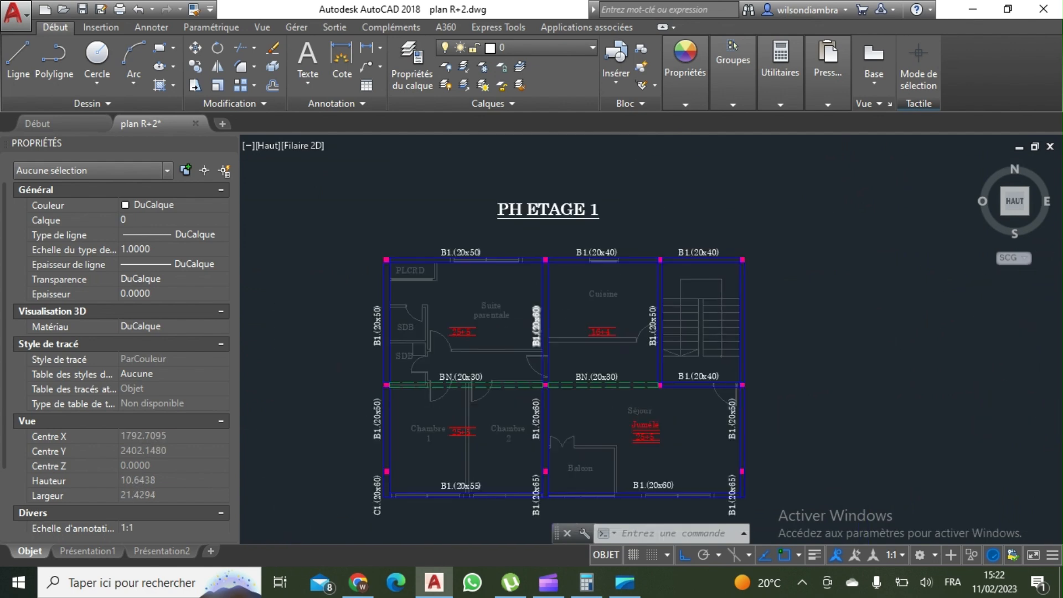
middle_drag(535, 310, 574, 334)
scroll(507, 333, up, 2)
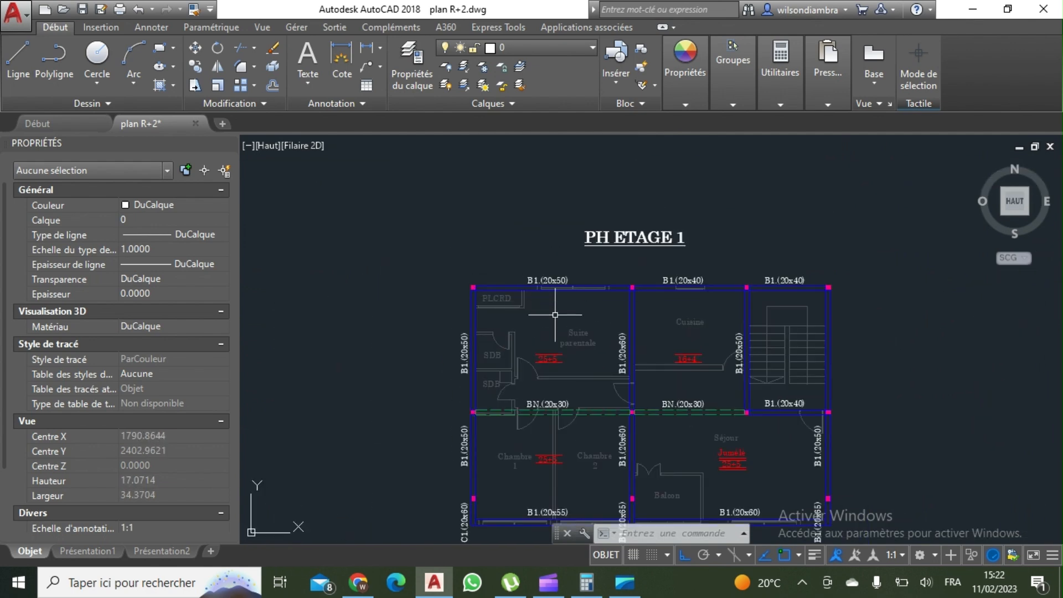
scroll(555, 315, down, 2)
scroll(613, 304, up, 7)
scroll(606, 341, down, 5)
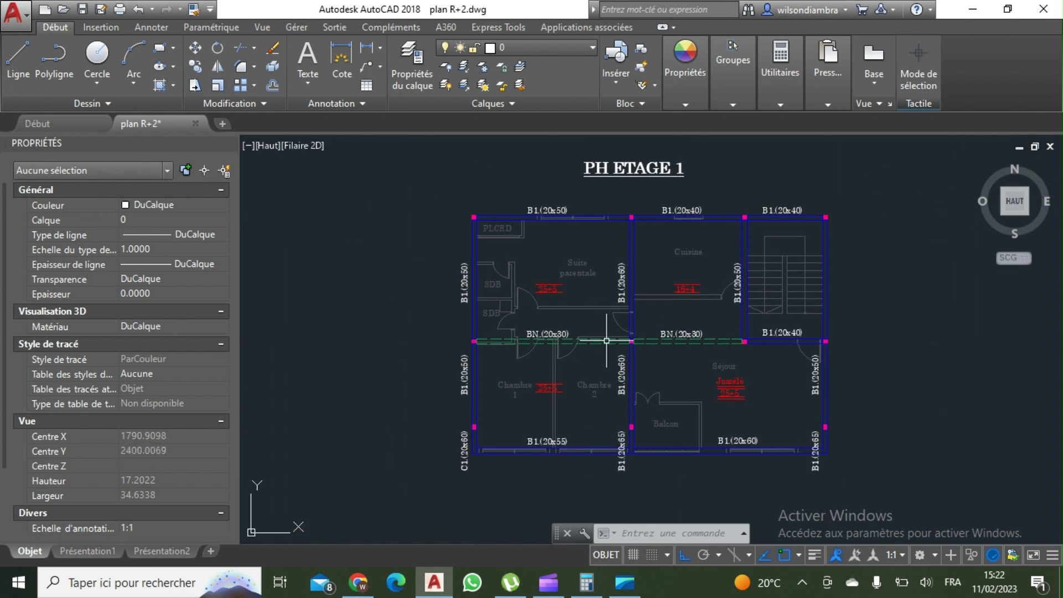
scroll(606, 341, up, 2)
scroll(622, 304, down, 2)
scroll(621, 320, down, 1)
scroll(632, 332, up, 3)
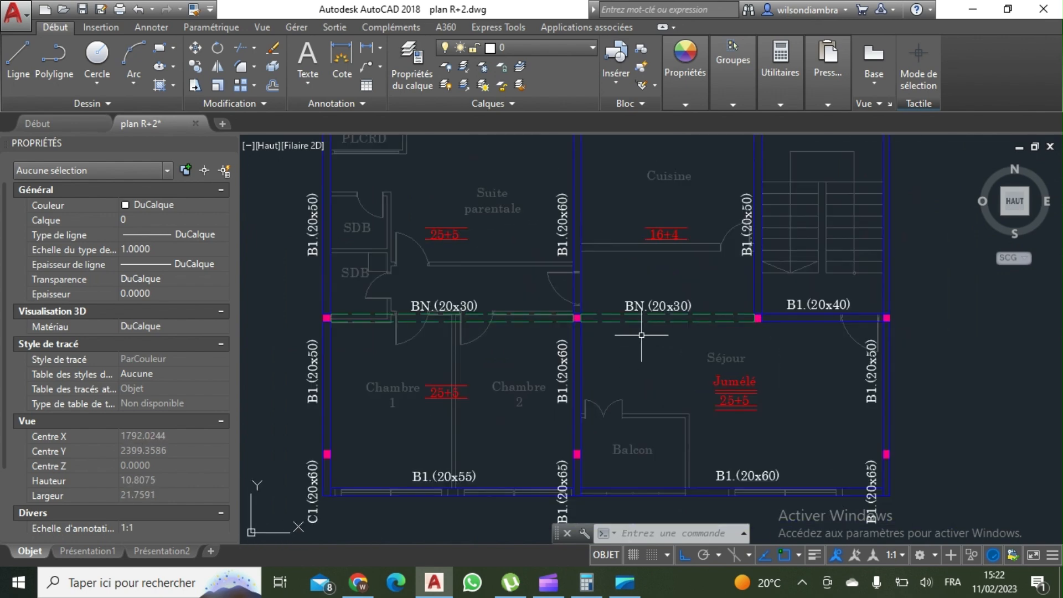
scroll(641, 335, down, 5)
scroll(661, 356, up, 7)
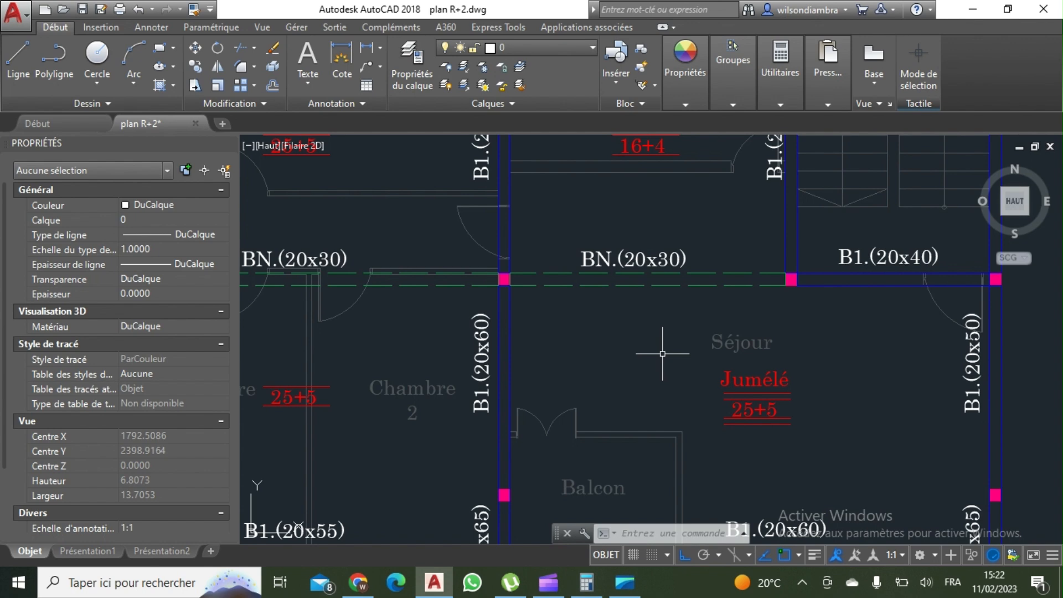
scroll(591, 310, down, 6)
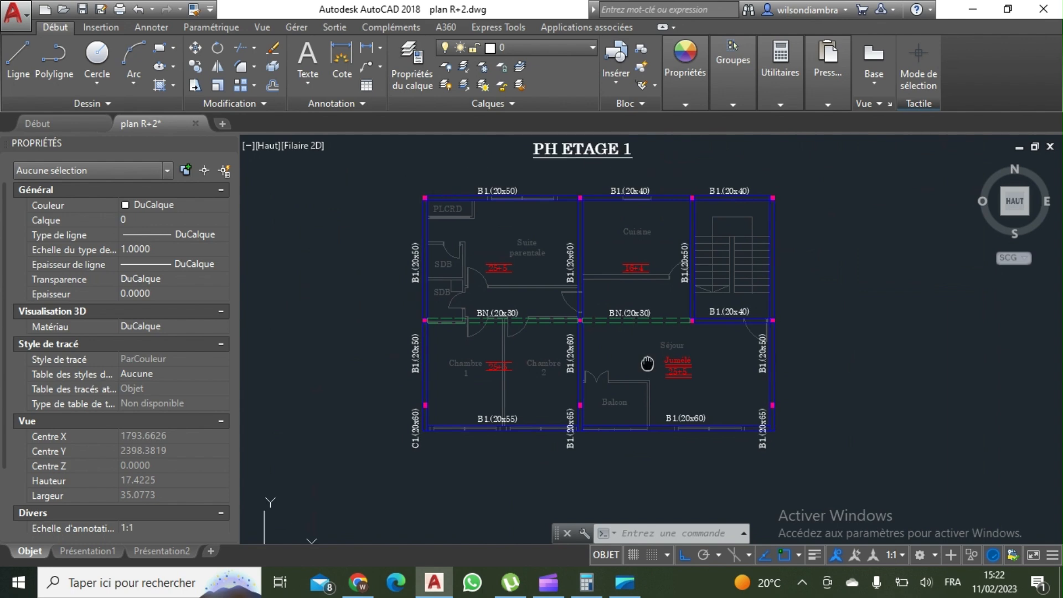
scroll(649, 309, up, 6)
scroll(649, 309, down, 7)
scroll(649, 309, down, 5)
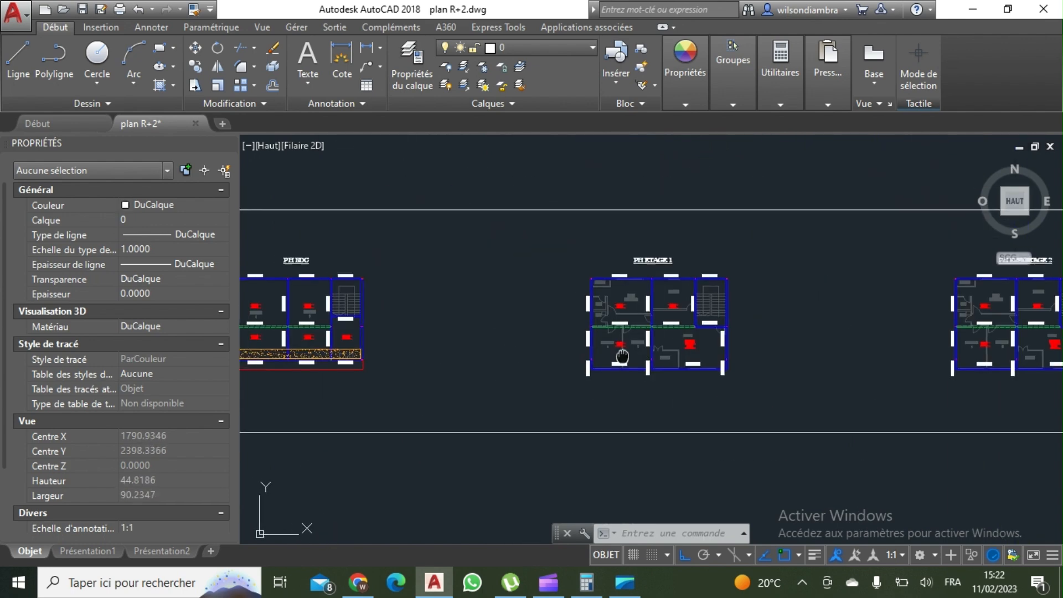
Look over the PH RDC plan and compare the layout of the three labelled floor plans
scroll(636, 372, up, 2)
scroll(367, 360, up, 5)
scroll(508, 335, down, 3)
scroll(508, 335, up, 2)
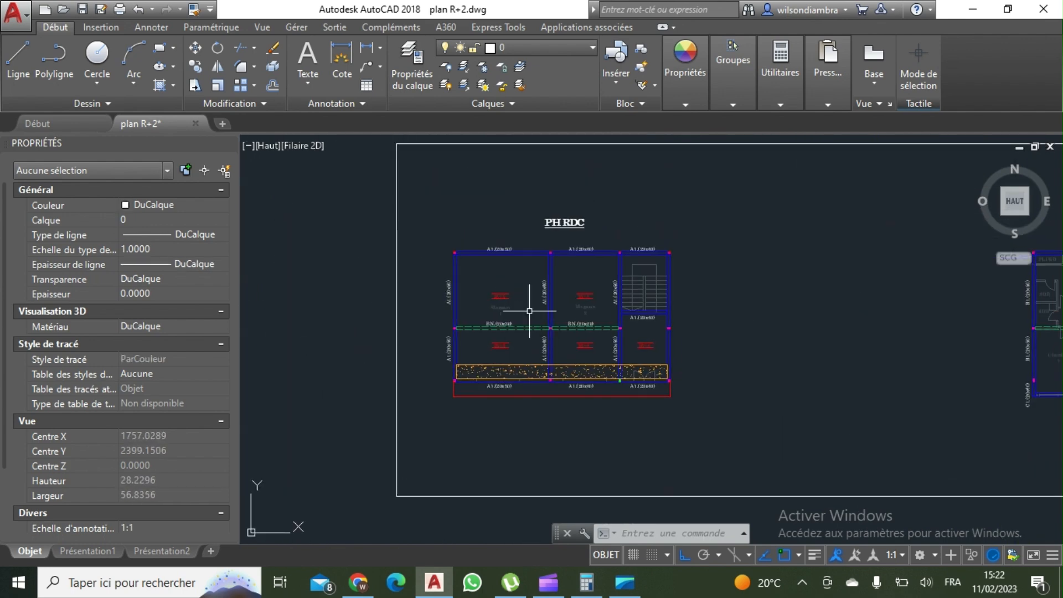
scroll(530, 305, down, 7)
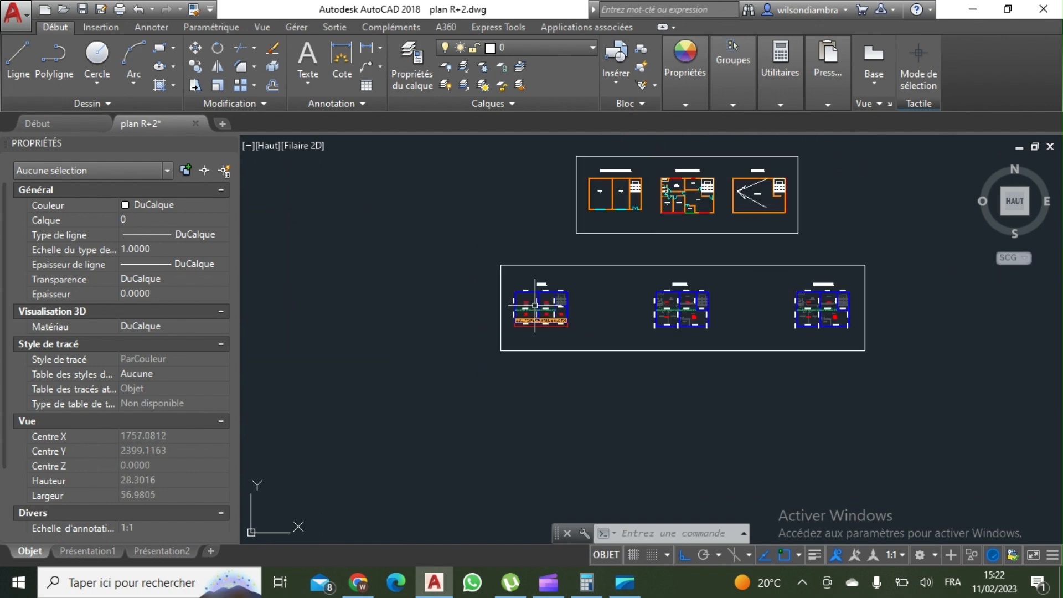
scroll(891, 312, up, 3)
scroll(891, 312, down, 3)
scroll(674, 310, up, 2)
middle_drag(626, 329, 640, 325)
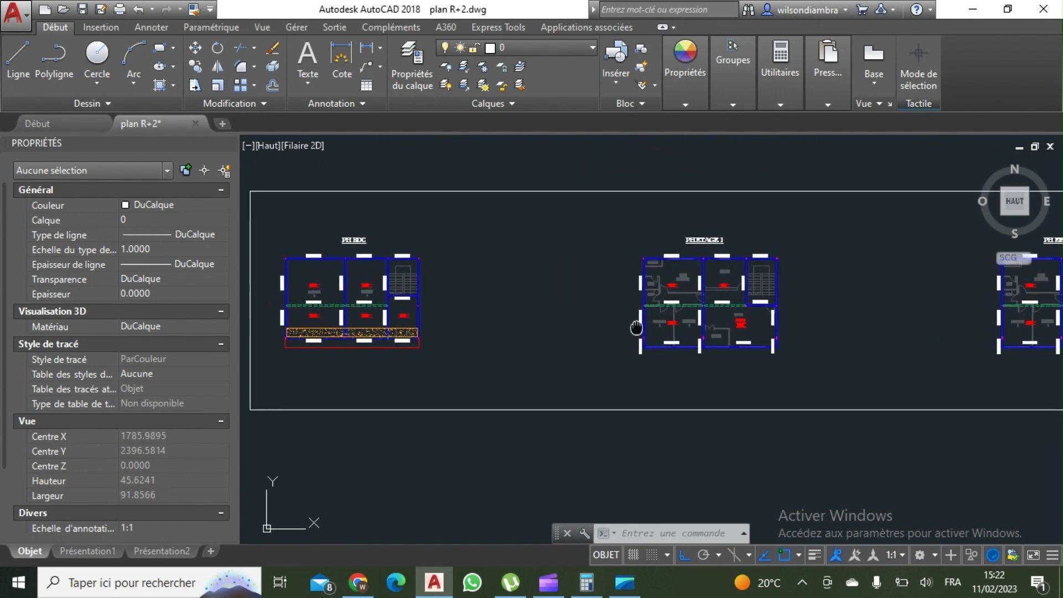
Copy the 25+5 thickness text from the bay below Magasin 1 into the red-outlined strip below the PH RDC front beams, with Ortho off
scroll(398, 282, up, 1)
scroll(395, 296, up, 2)
mouse_move(390, 390)
middle_down()
mouse_move(442, 372)
mouse_move(563, 370)
middle_up()
middle_drag(464, 393, 521, 359)
scroll(478, 338, up, 2)
click(396, 279)
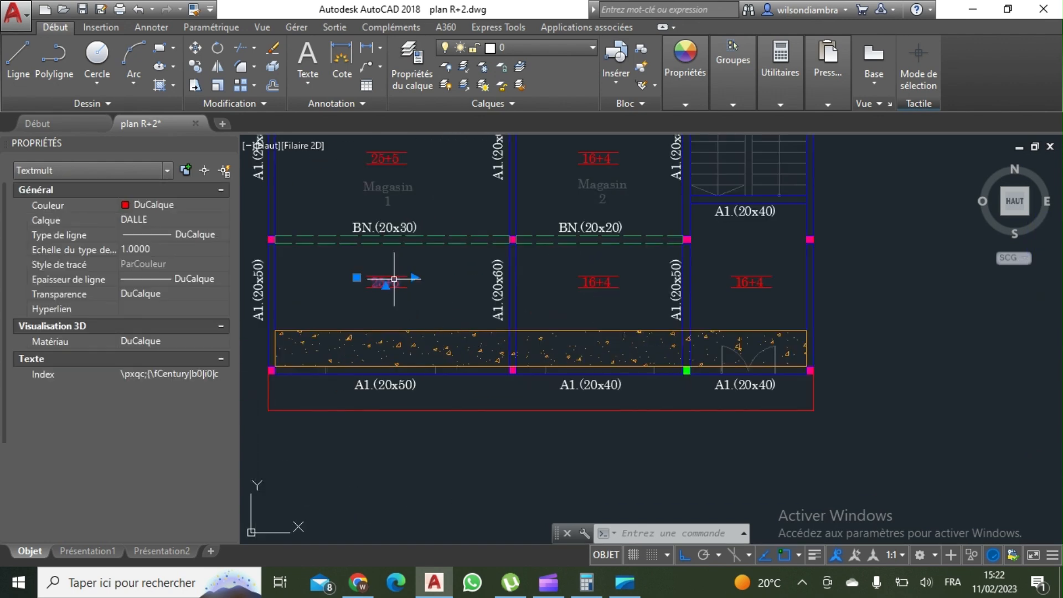
click(196, 66)
scroll(403, 310, up, 4)
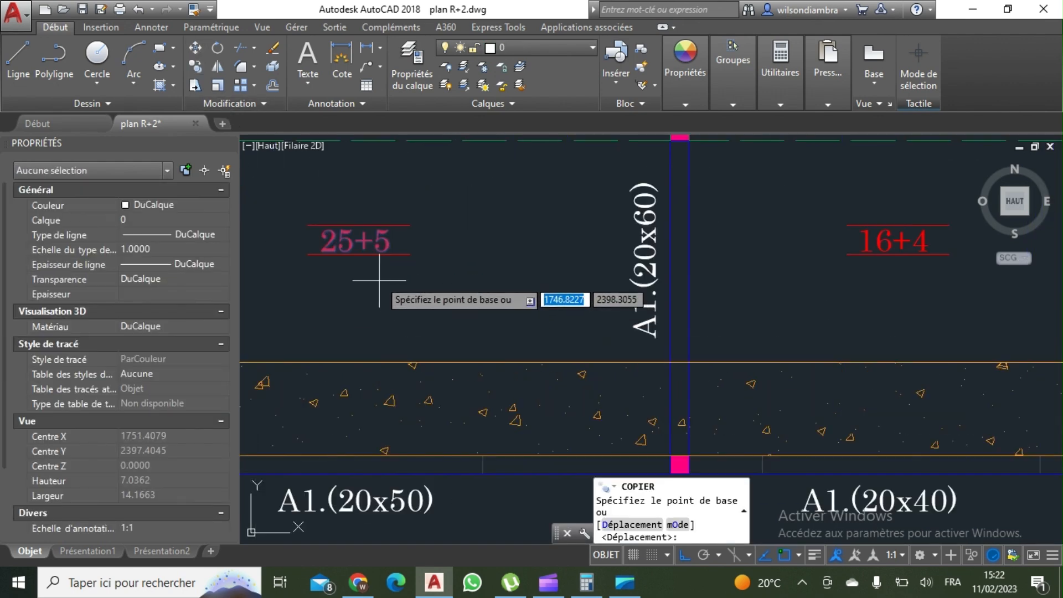
click(394, 285)
scroll(438, 310, down, 2)
click(685, 556)
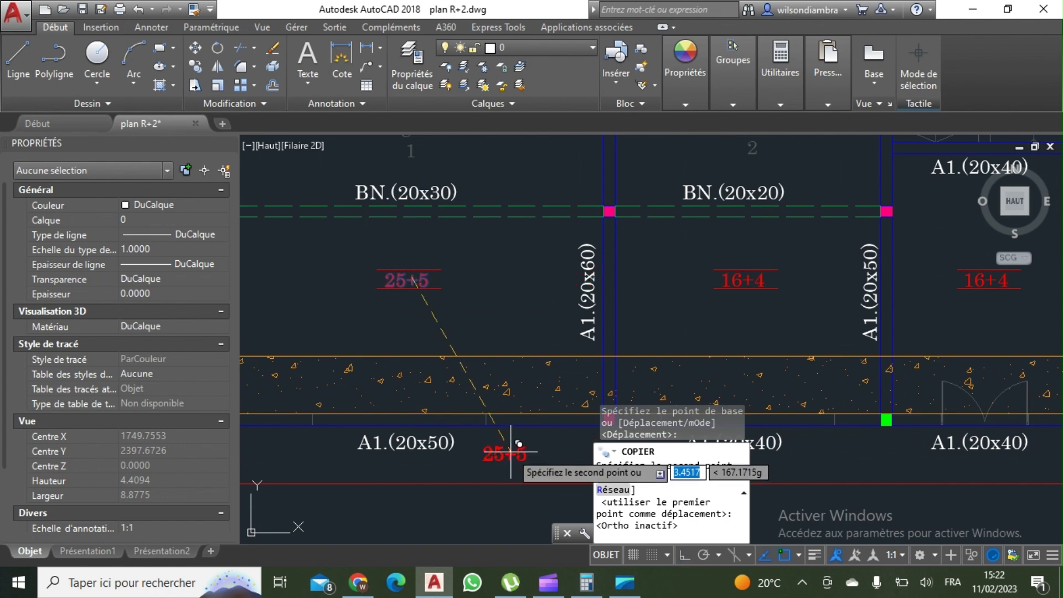
scroll(497, 435, down, 2)
middle_drag(496, 436, 360, 308)
scroll(382, 322, up, 2)
scroll(393, 328, up, 2)
click(444, 307)
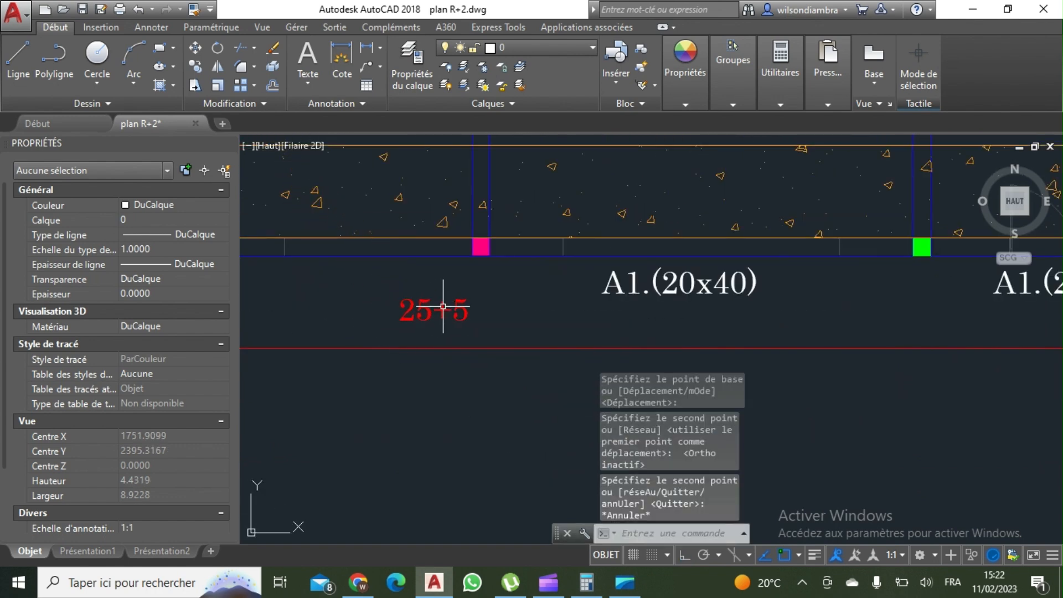
key(Return)
Change the copied thickness text in the red-outlined strip of PH RDC to 20
double_click(414, 310)
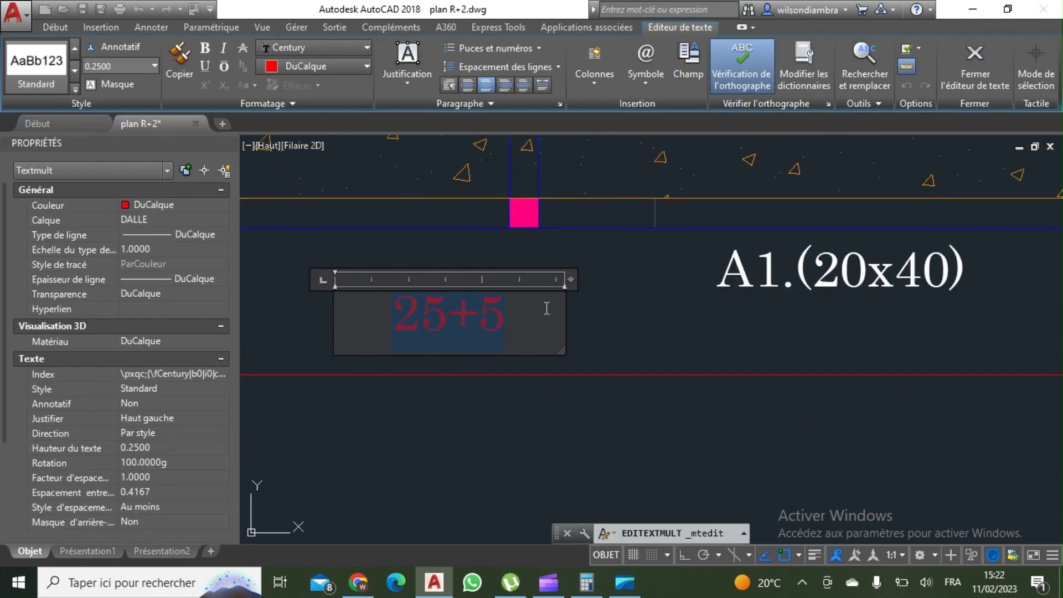
click(588, 347)
scroll(563, 361, down, 4)
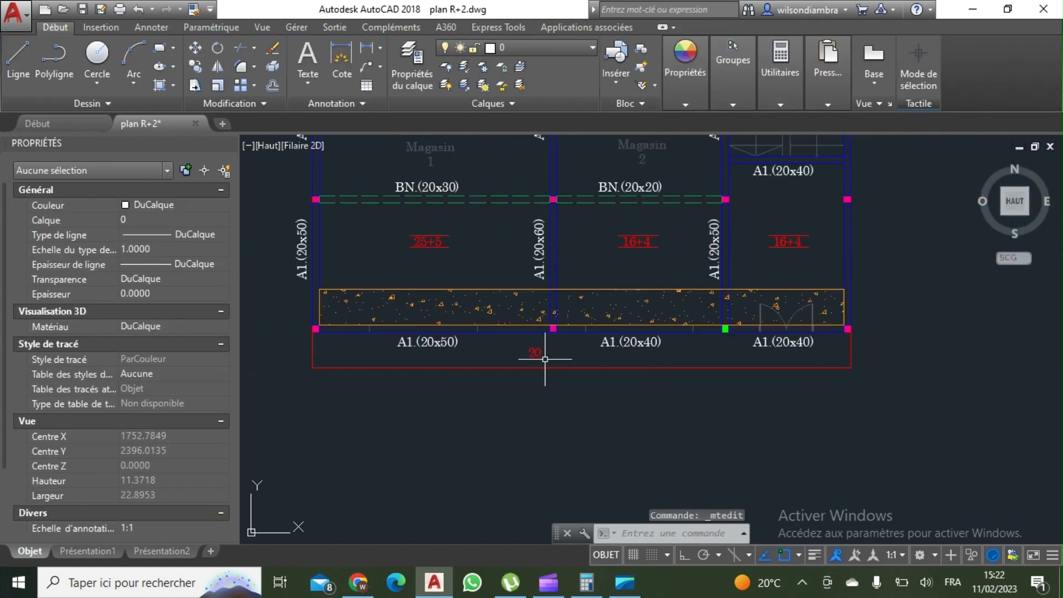
scroll(554, 361, up, 2)
scroll(546, 368, down, 2)
scroll(542, 360, up, 2)
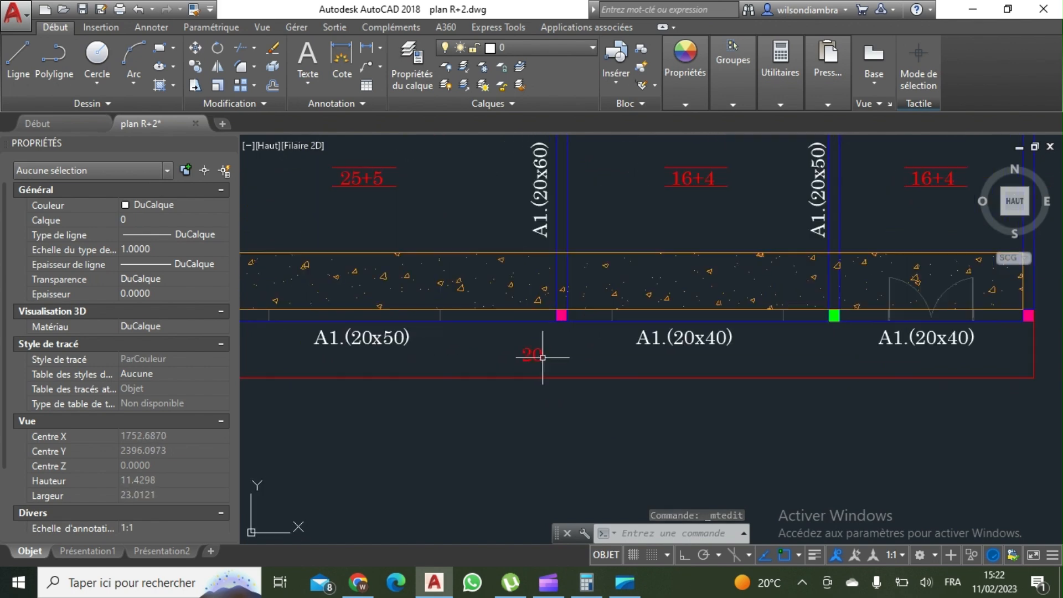
click(97, 55)
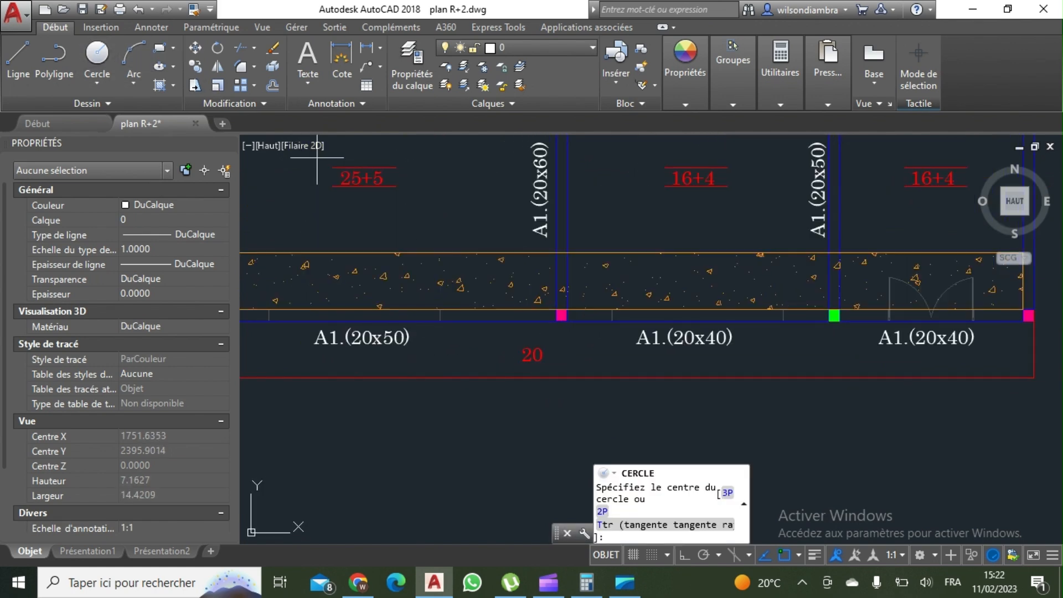
scroll(545, 363, up, 4)
click(555, 370)
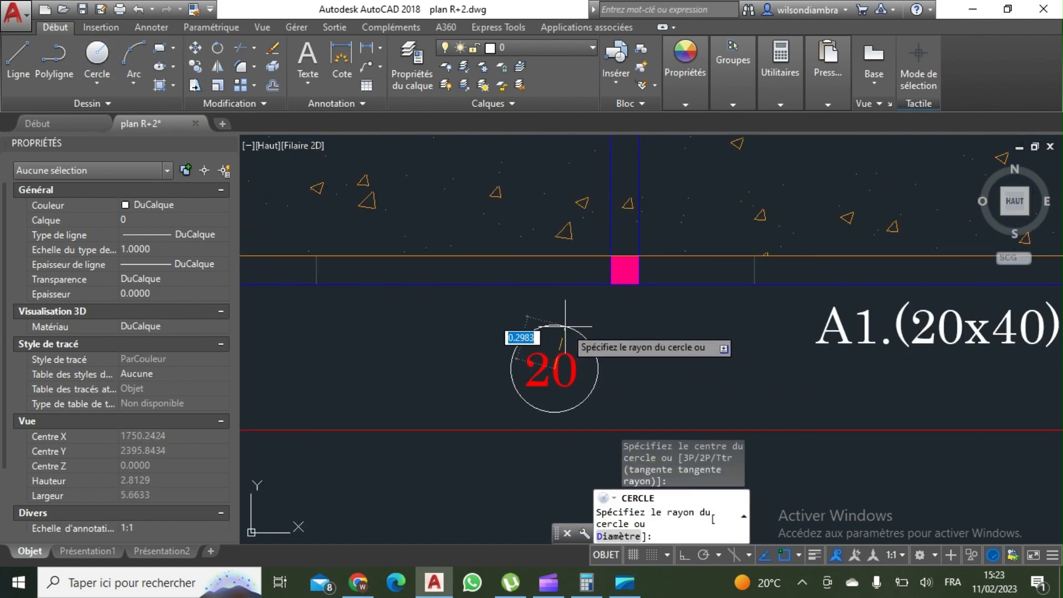
click(561, 334)
key(ctrl+z)
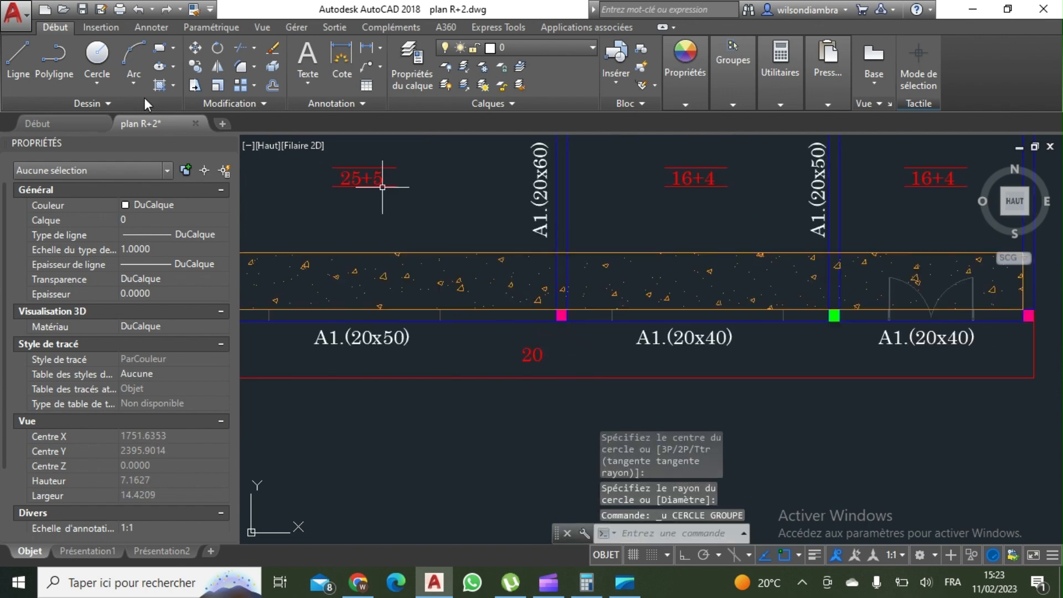
Draw a circle centred on the 20 text so that it encloses it, with object snap turned off
click(97, 55)
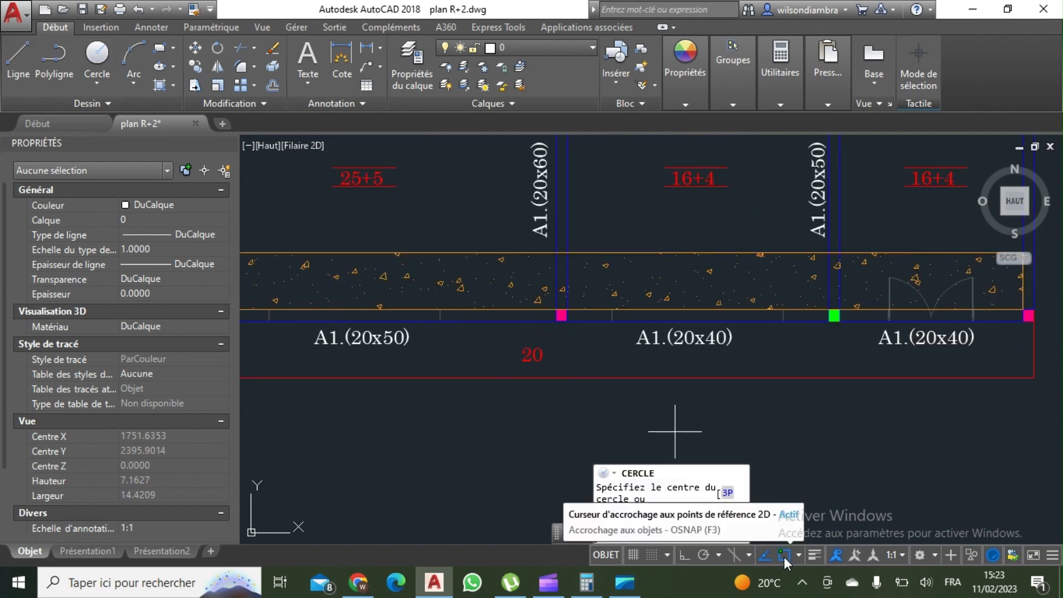
scroll(551, 382, up, 2)
scroll(535, 369, up, 4)
click(476, 250)
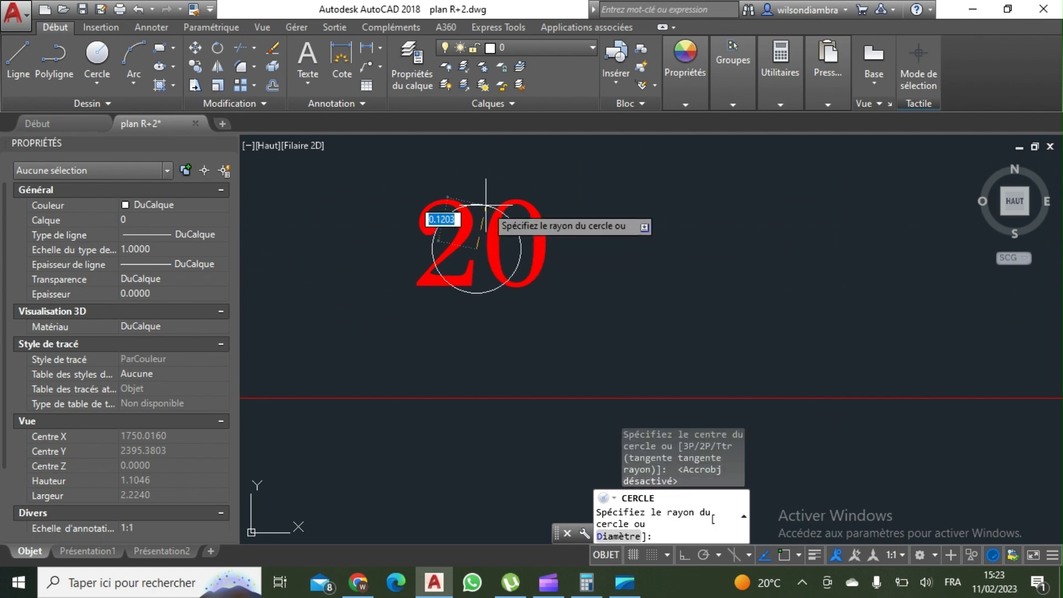
click(499, 174)
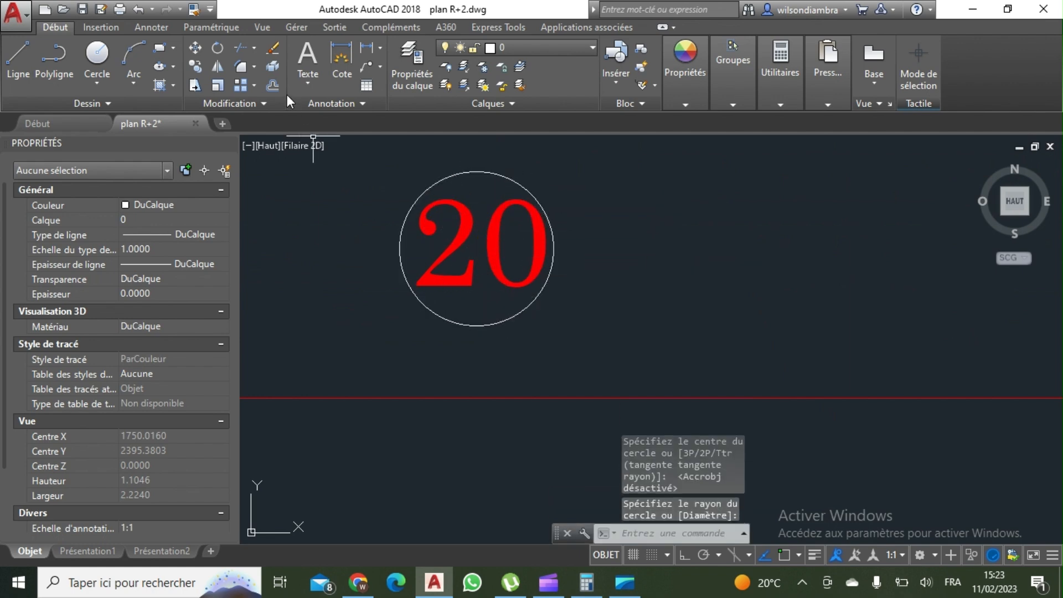
Offset the circle around the 20 text outward by 0.1 to form a second concentric circle
click(272, 85)
key(Return)
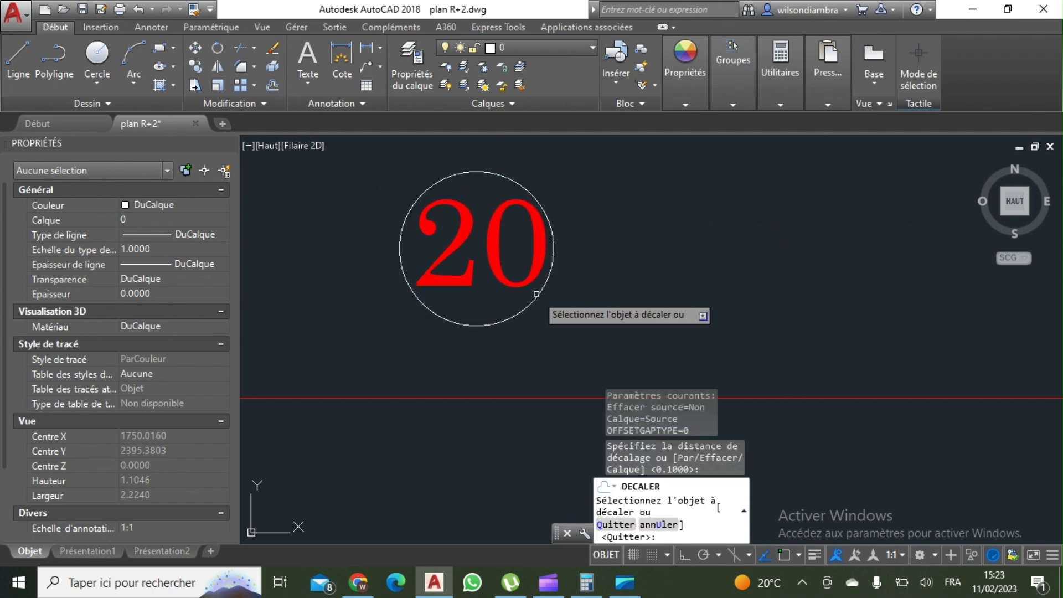
click(526, 302)
click(574, 334)
scroll(559, 324, down, 5)
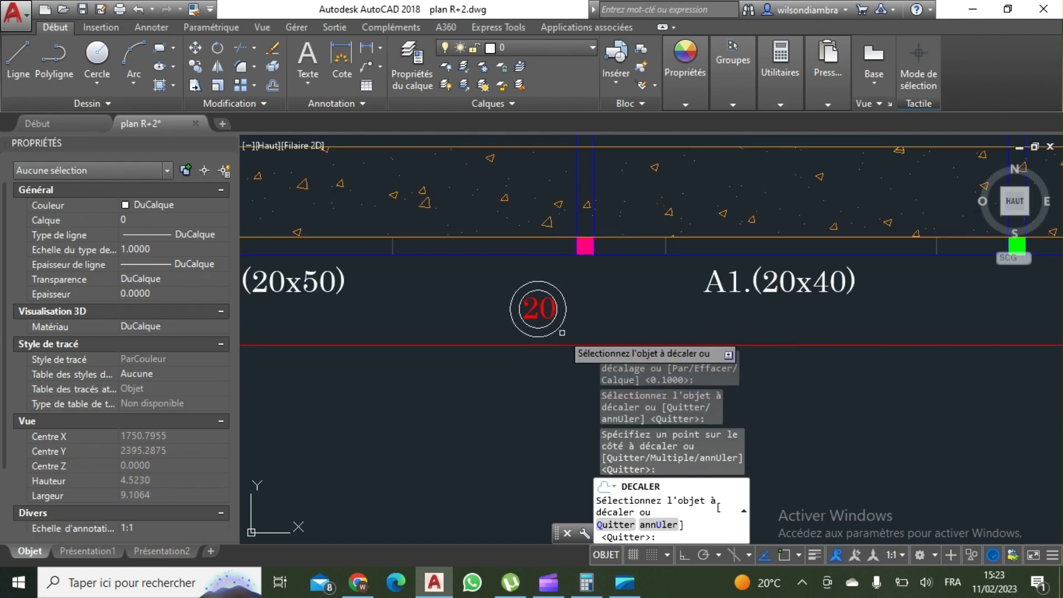
scroll(545, 305, up, 2)
key(Escape)
Match the properties of the red 20 text on layer DALLE to both circles around it
click(545, 308)
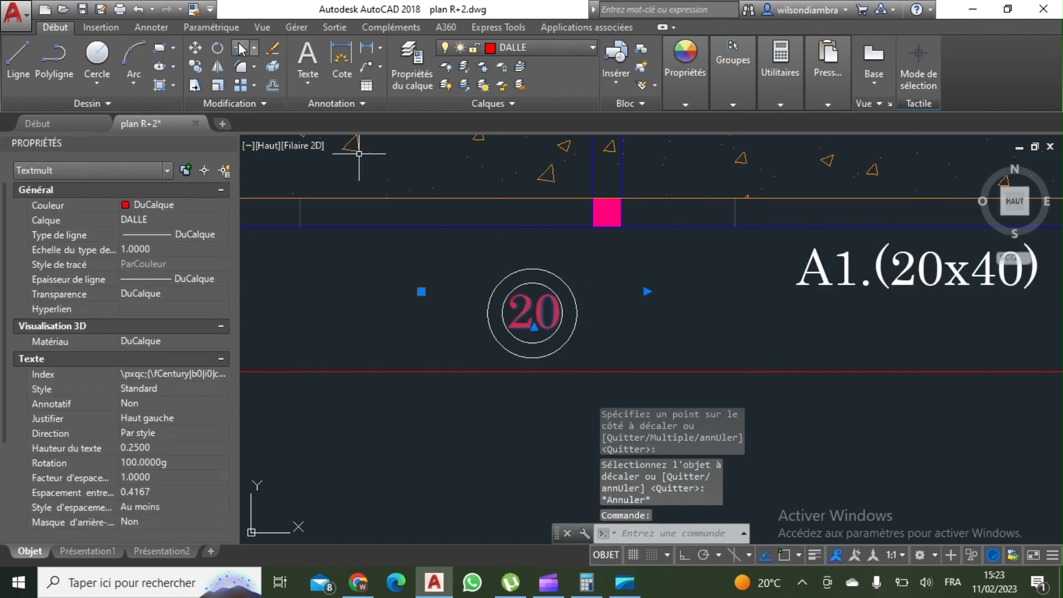
click(193, 9)
click(638, 310)
click(426, 294)
key(Escape)
scroll(448, 314, down, 7)
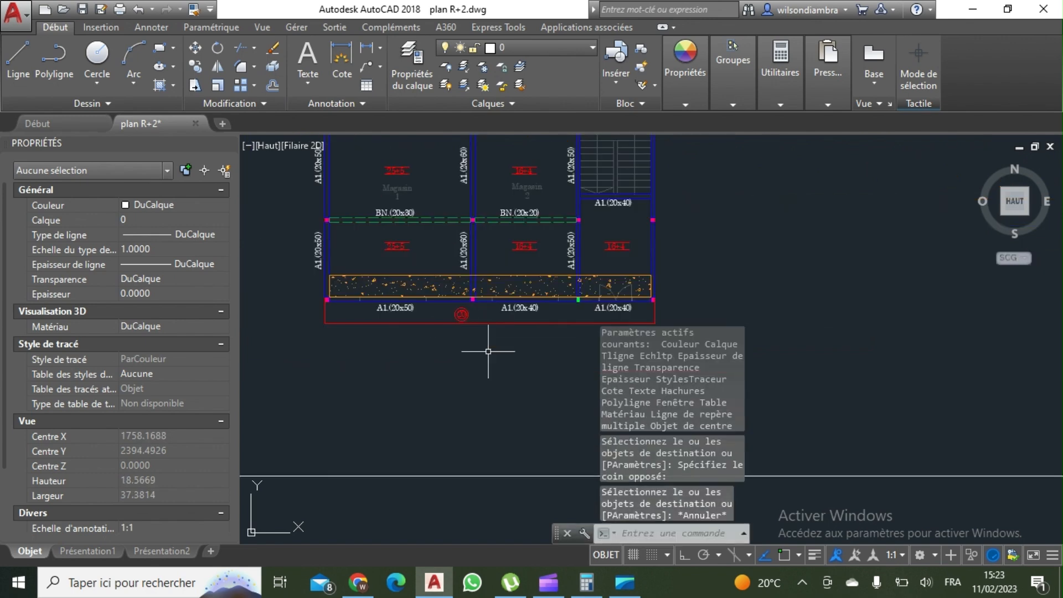
Review the PH RDC plan with its circled slab thickness and the labels of the PH ETAGE 1 plan
scroll(449, 307, down, 5)
scroll(520, 252, up, 4)
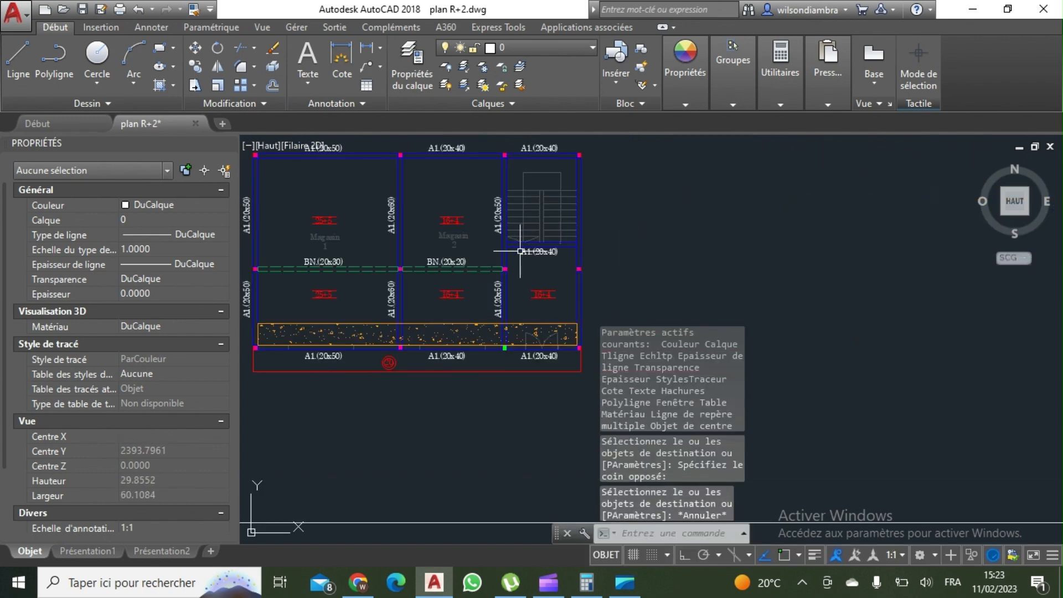
middle_drag(390, 292, 398, 299)
scroll(404, 295, down, 3)
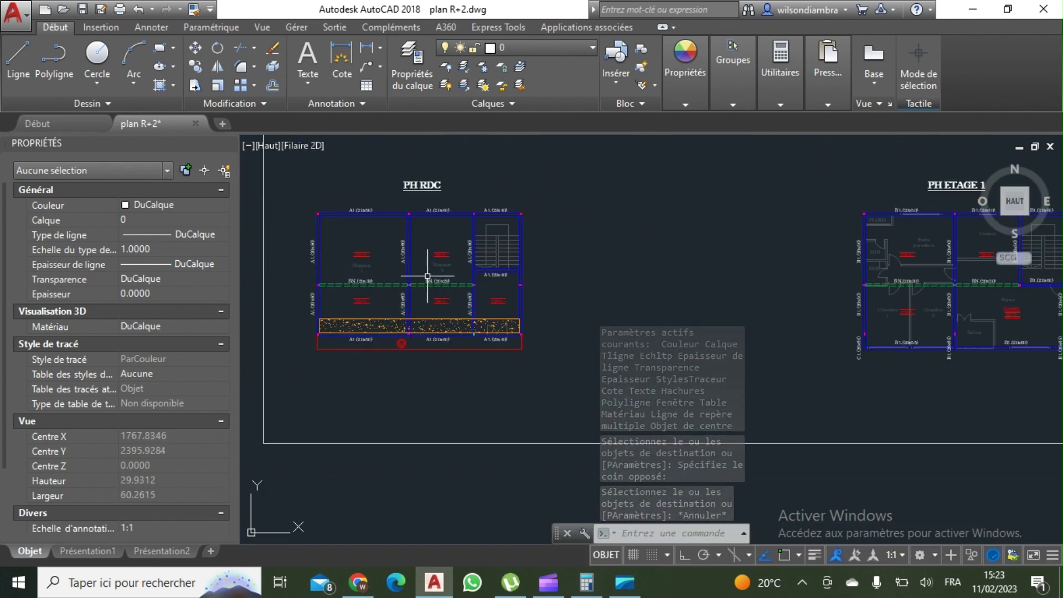
middle_drag(663, 281, 621, 251)
scroll(626, 238, up, 2)
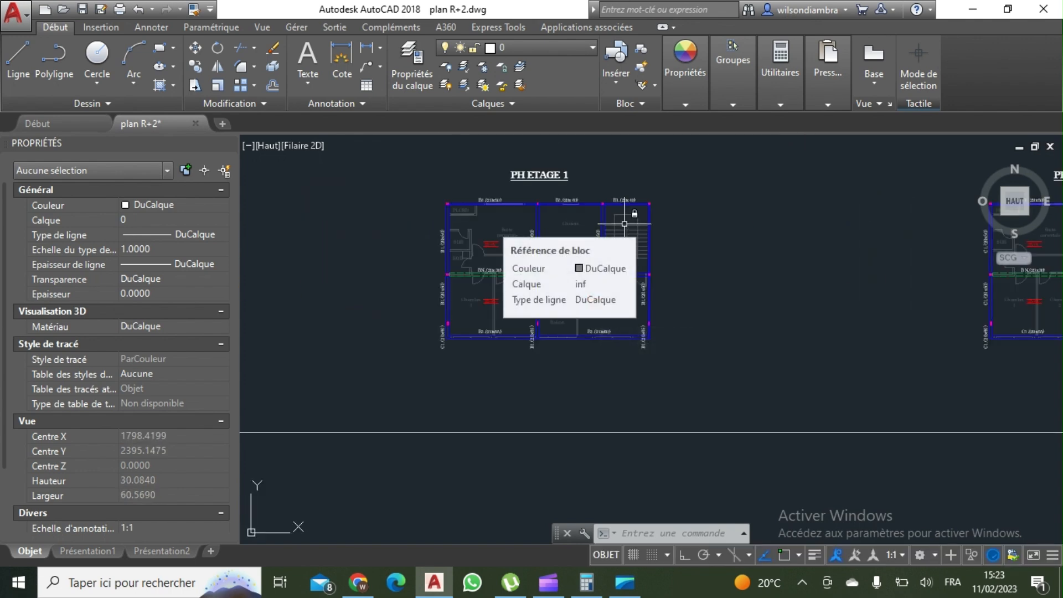
scroll(625, 226, up, 2)
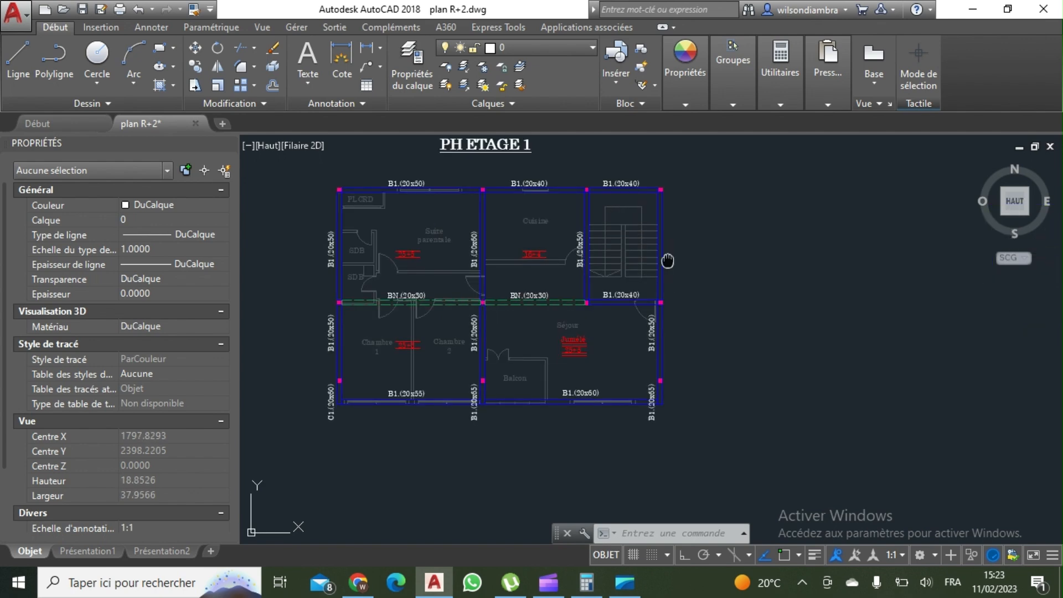
scroll(670, 260, down, 2)
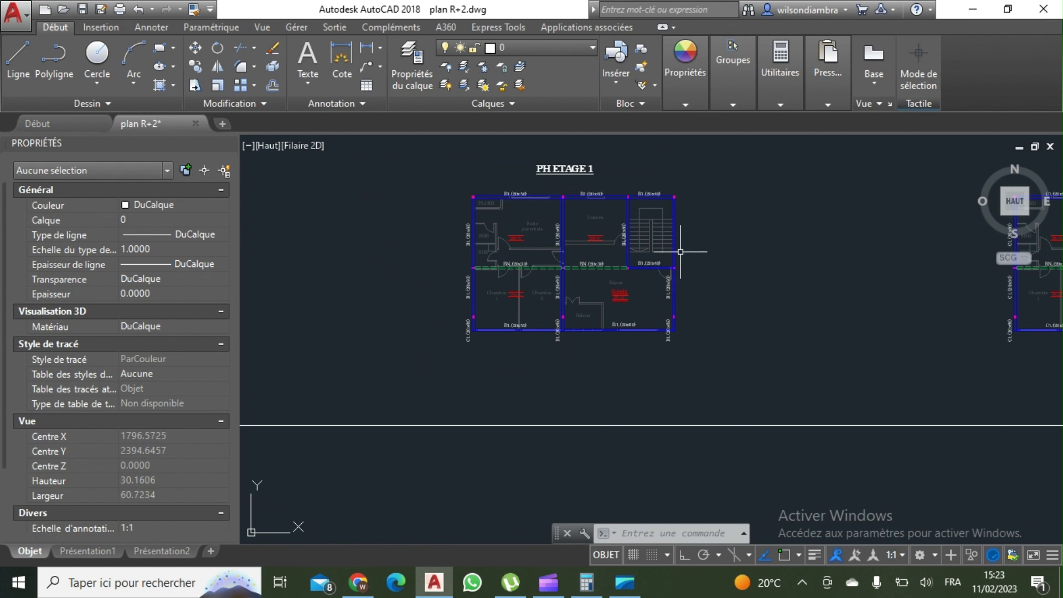
scroll(745, 304, up, 3)
scroll(764, 321, down, 3)
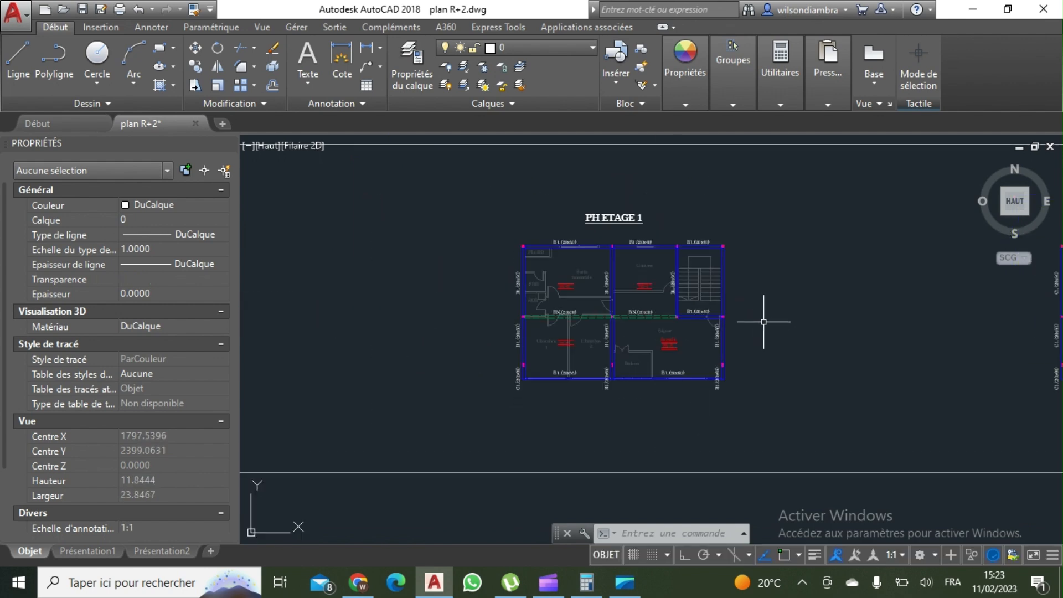
scroll(731, 301, up, 2)
scroll(725, 313, down, 2)
middle_drag(729, 306, 943, 345)
middle_drag(529, 363, 778, 352)
scroll(553, 332, up, 2)
scroll(609, 354, down, 4)
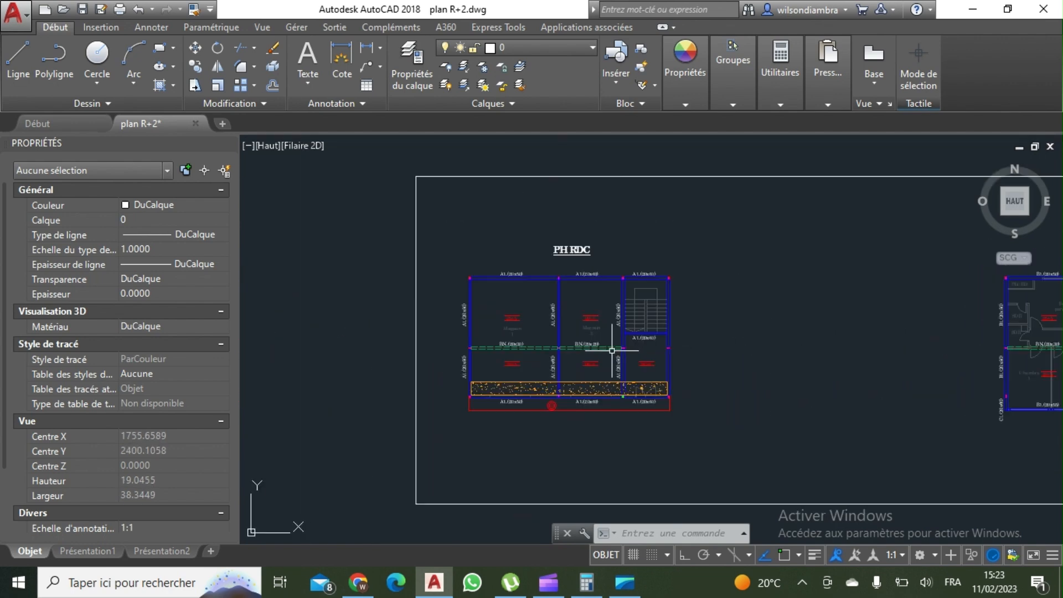
middle_drag(613, 351, 583, 342)
scroll(1055, 365, up, 2)
middle_drag(927, 350, 769, 333)
scroll(775, 333, up, 2)
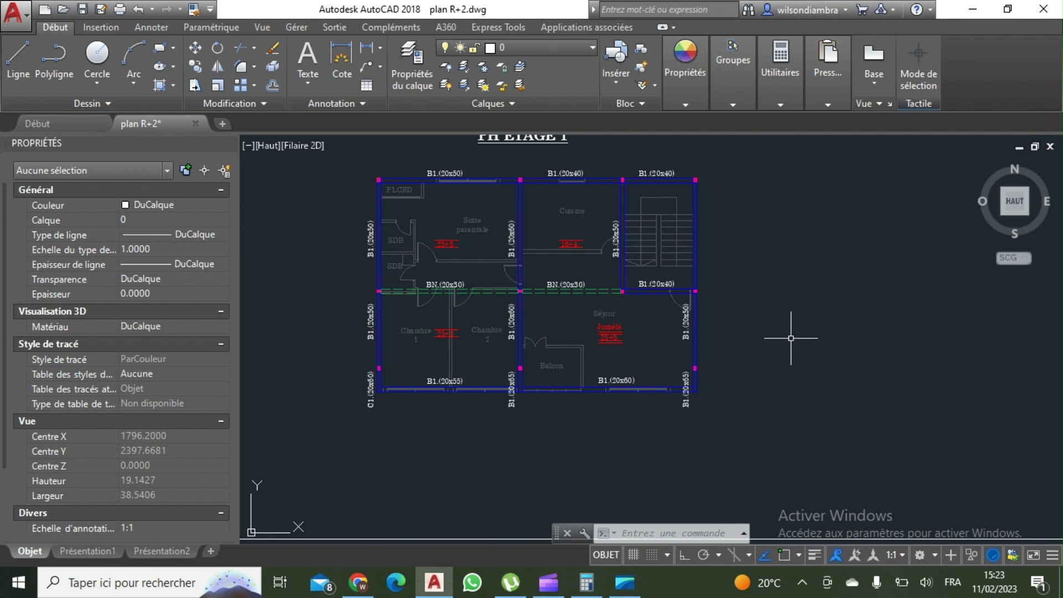
scroll(560, 412, up, 2)
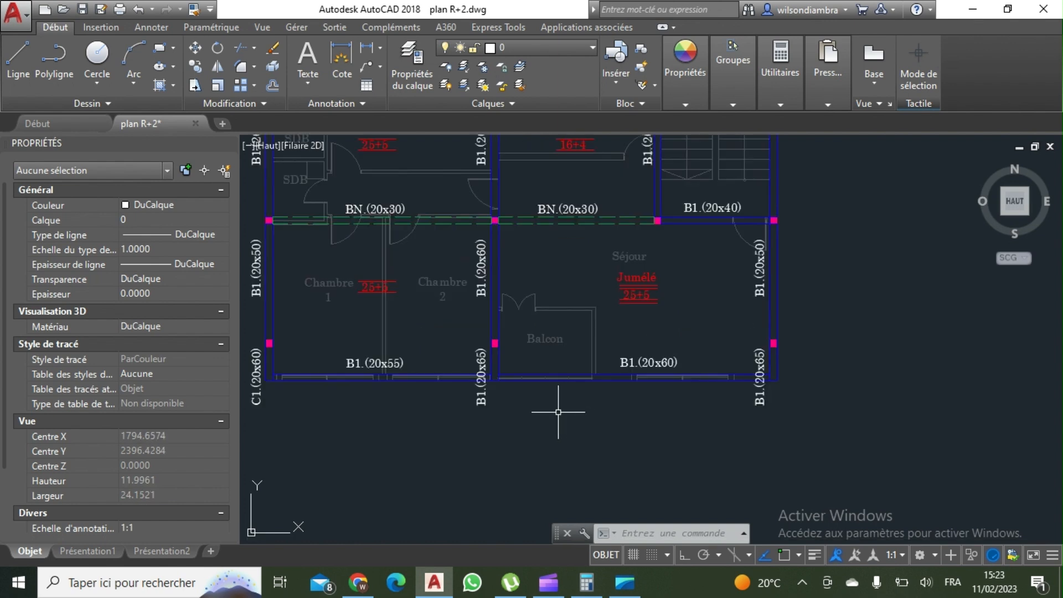
middle_drag(579, 408, 623, 397)
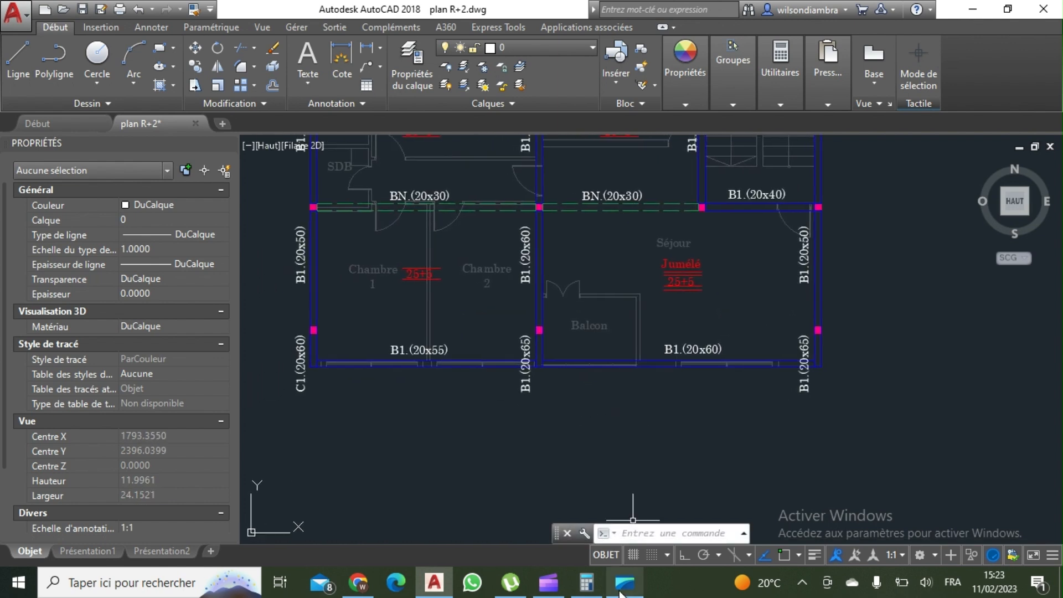